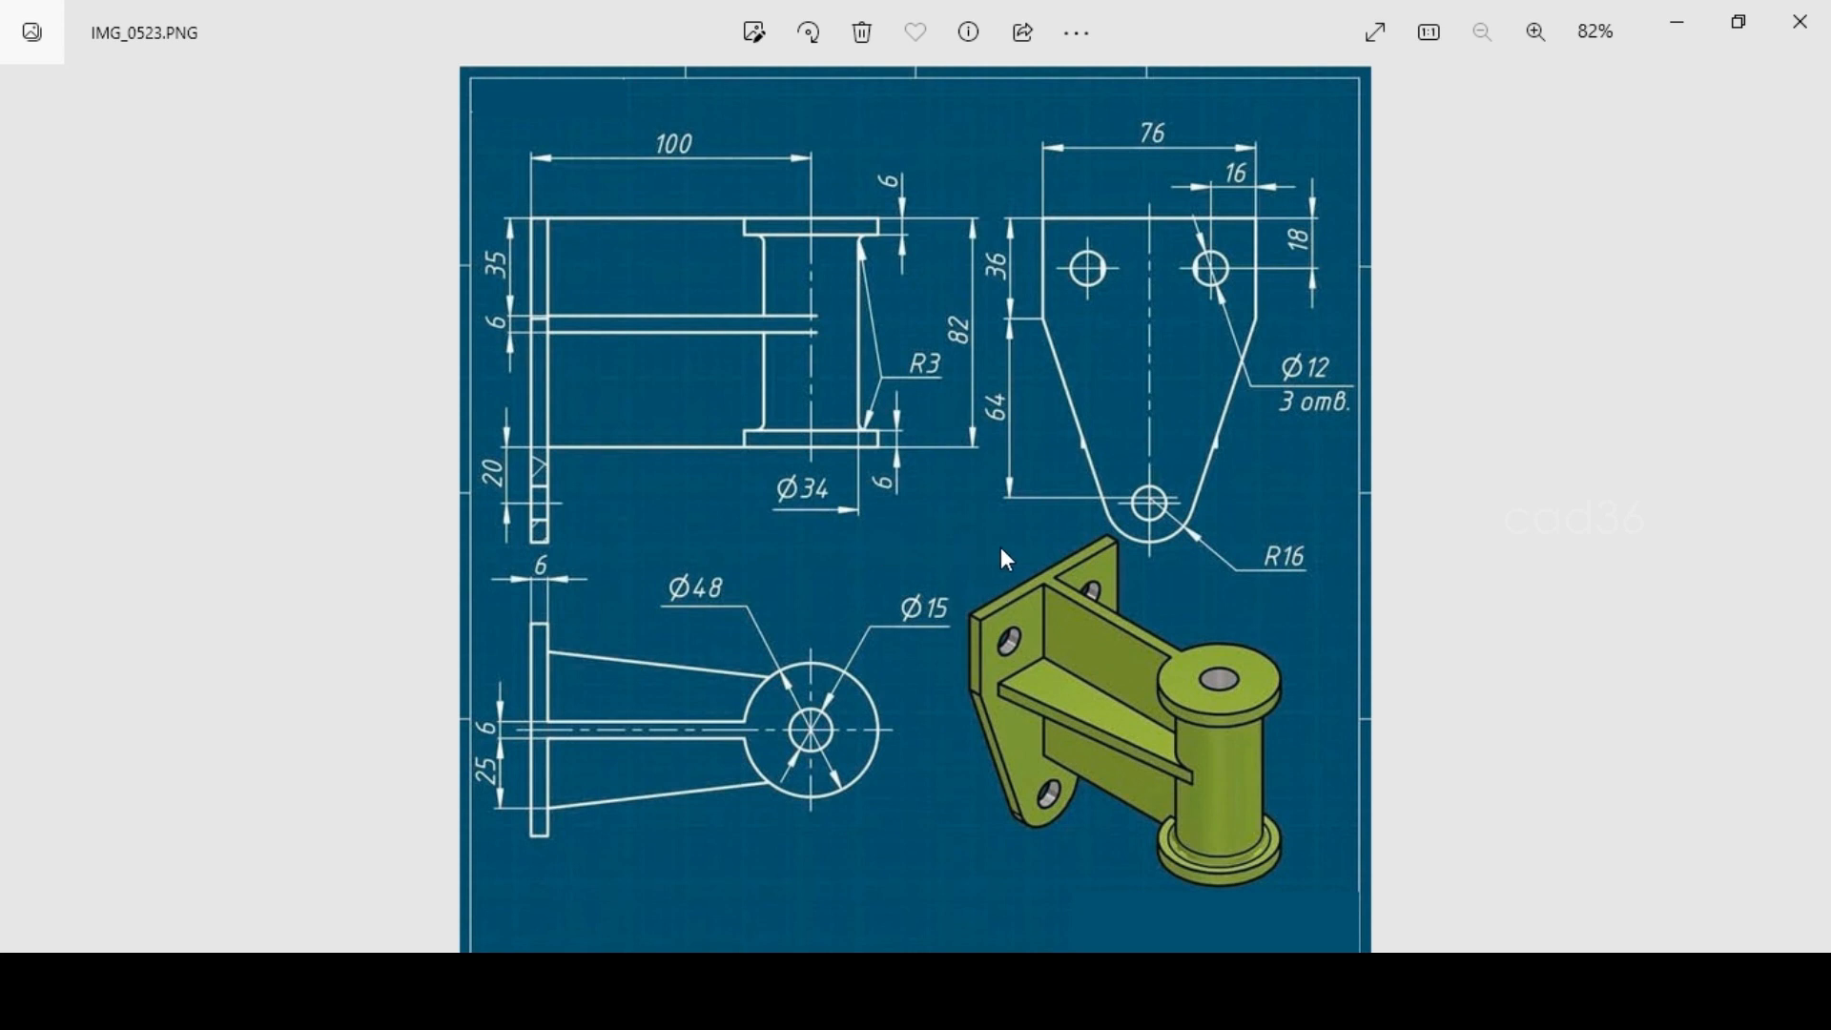
Check the bracket drawing's isometric view and open a sketch on the Right Plane of the SolidWorks part
scroll(1169, 654, "up", 8)
mouse_move(1174, 775)
left_mouse_down()
mouse_move(1128, 641)
mouse_move(1035, 502)
left_mouse_up()
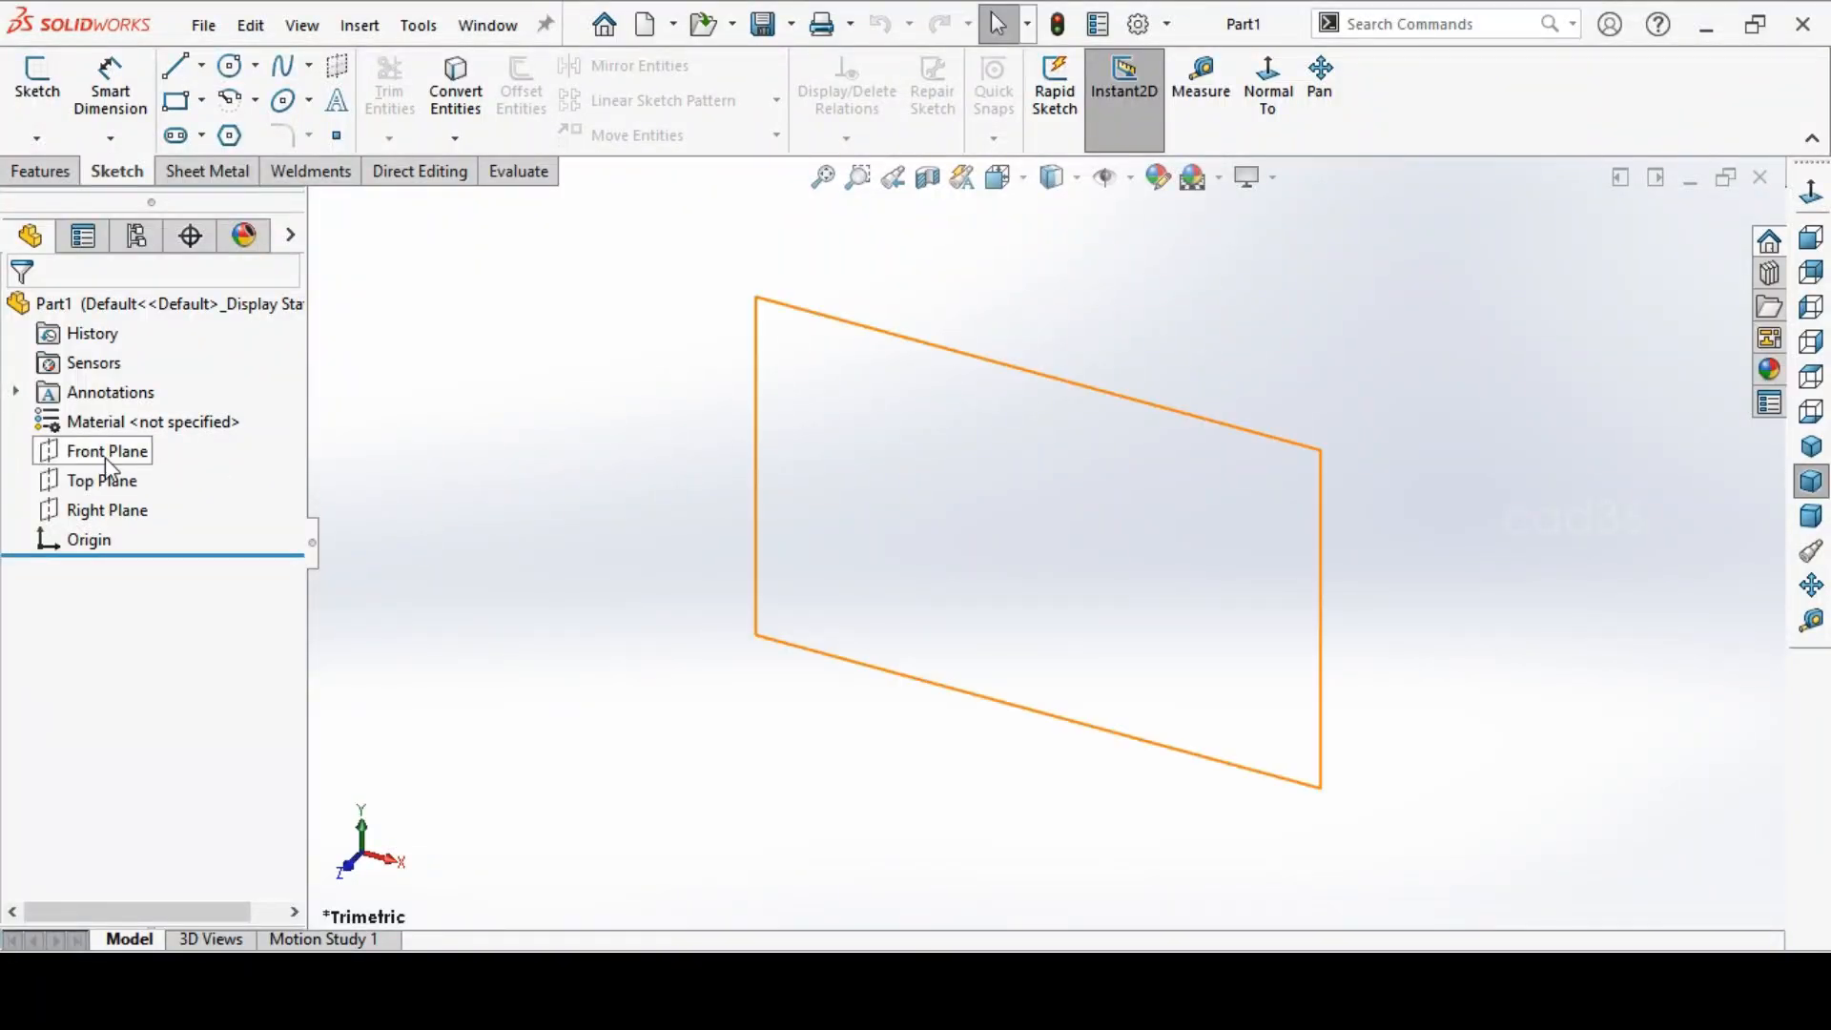
left_click(118, 512)
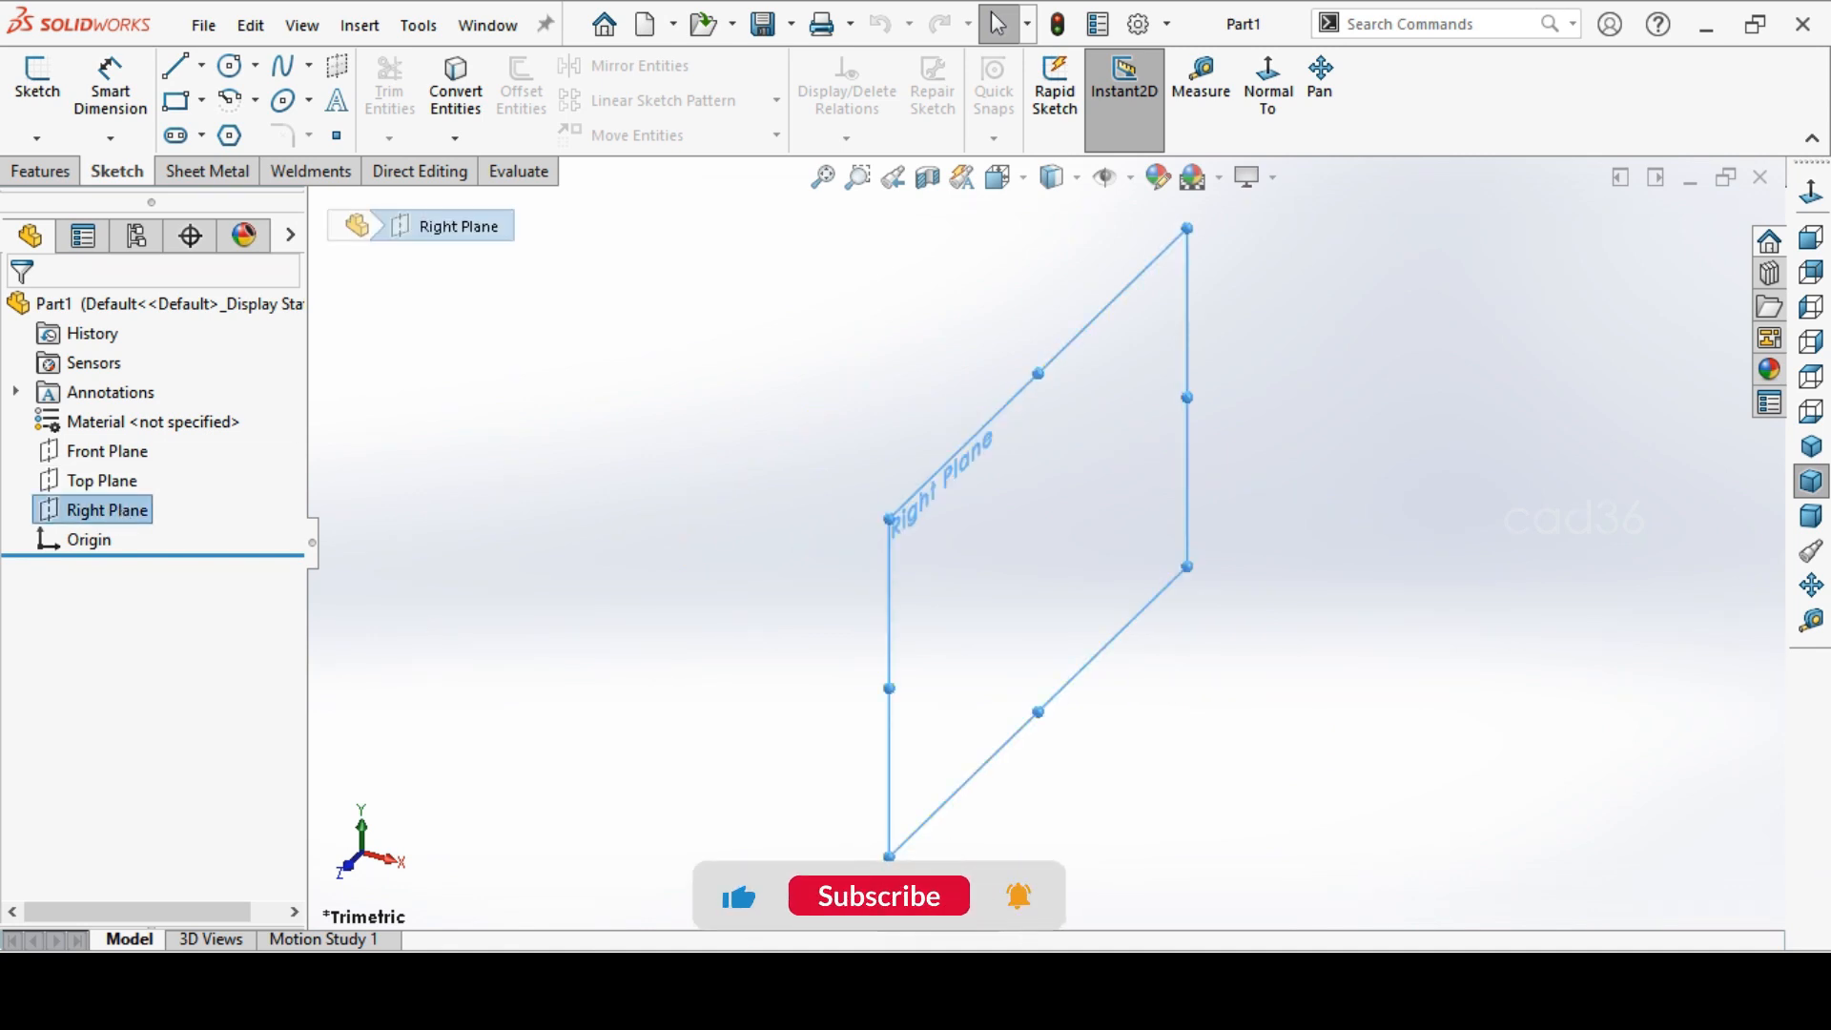
left_click(784, 973)
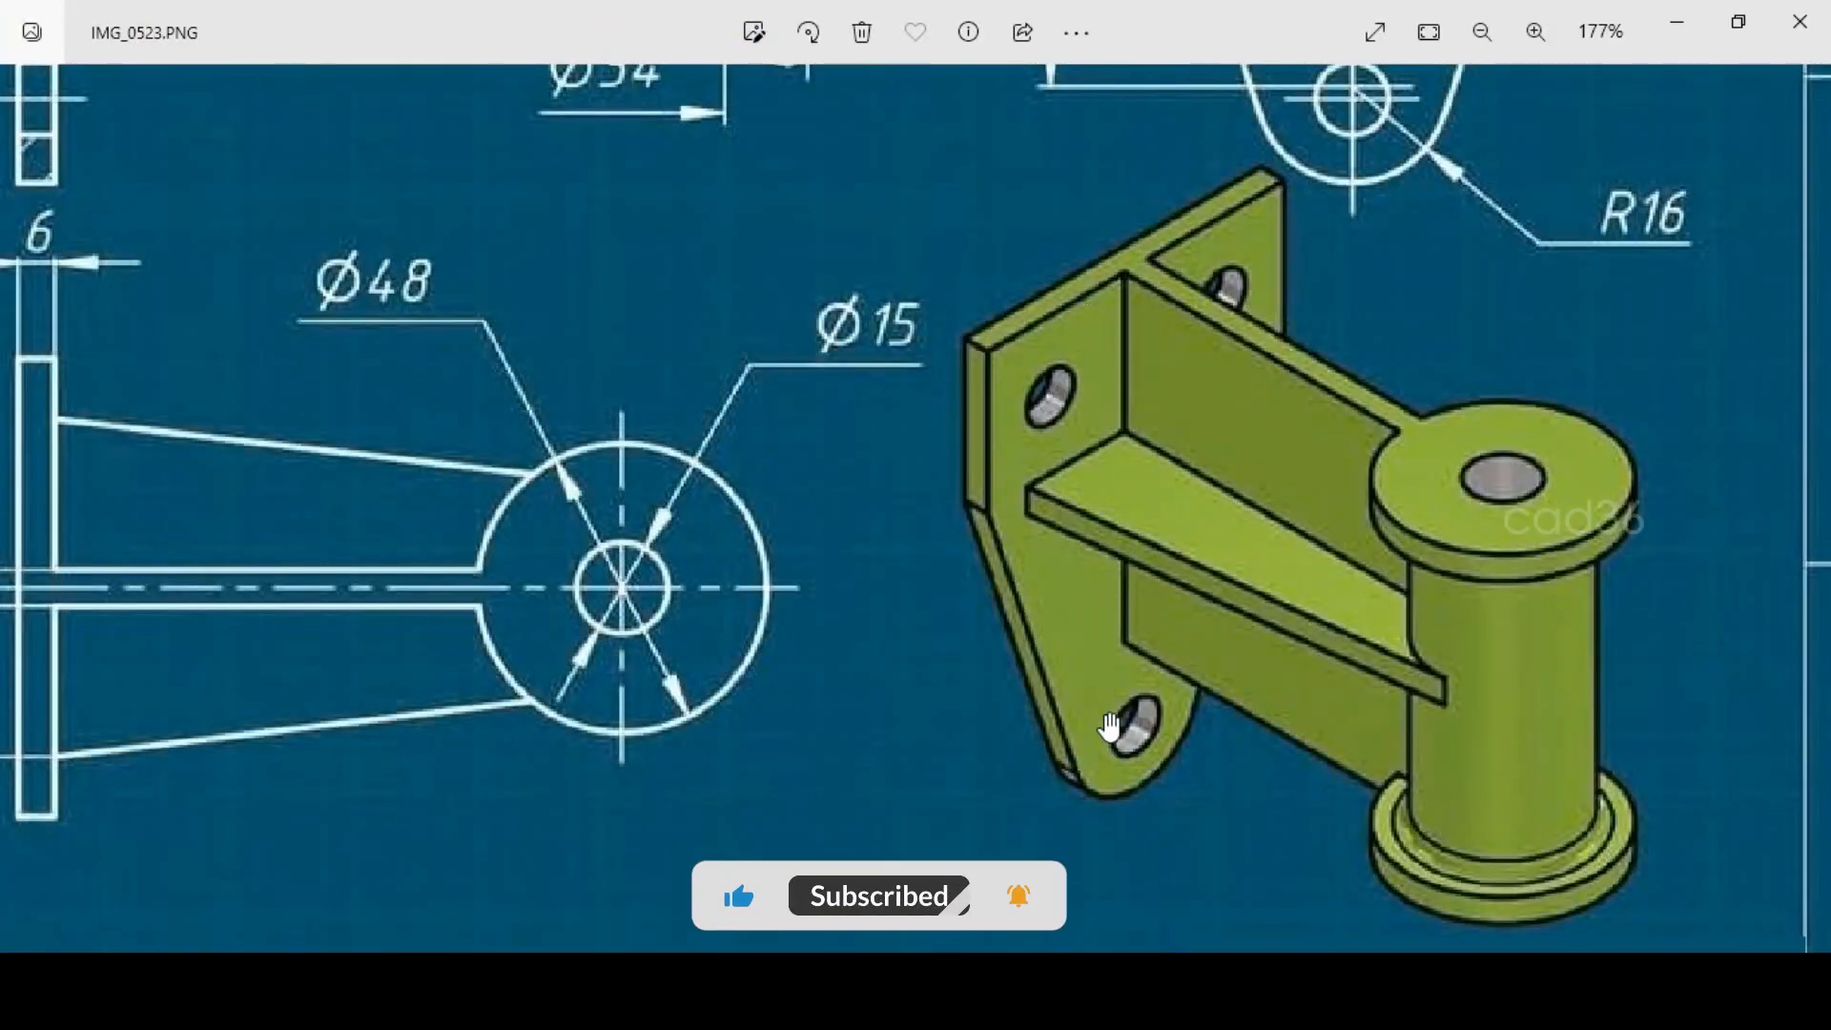
key("alt+Tab")
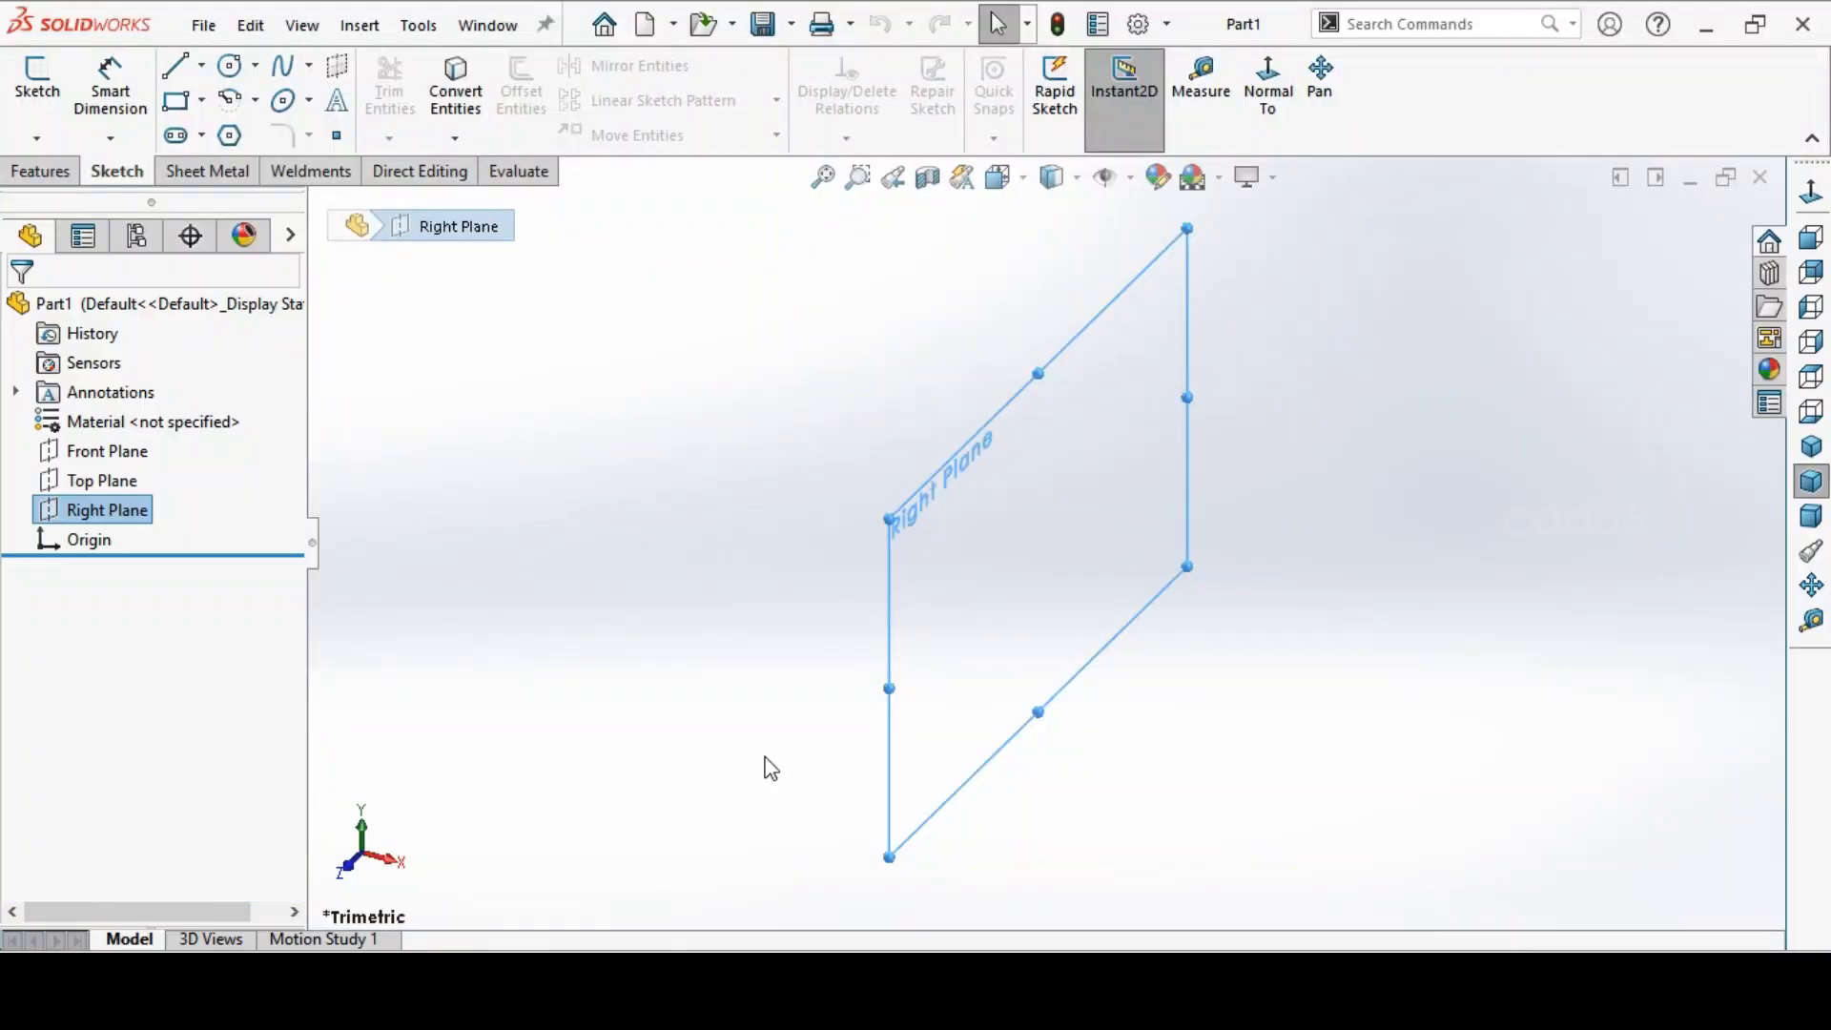
right_click(1093, 444)
left_click(1157, 408)
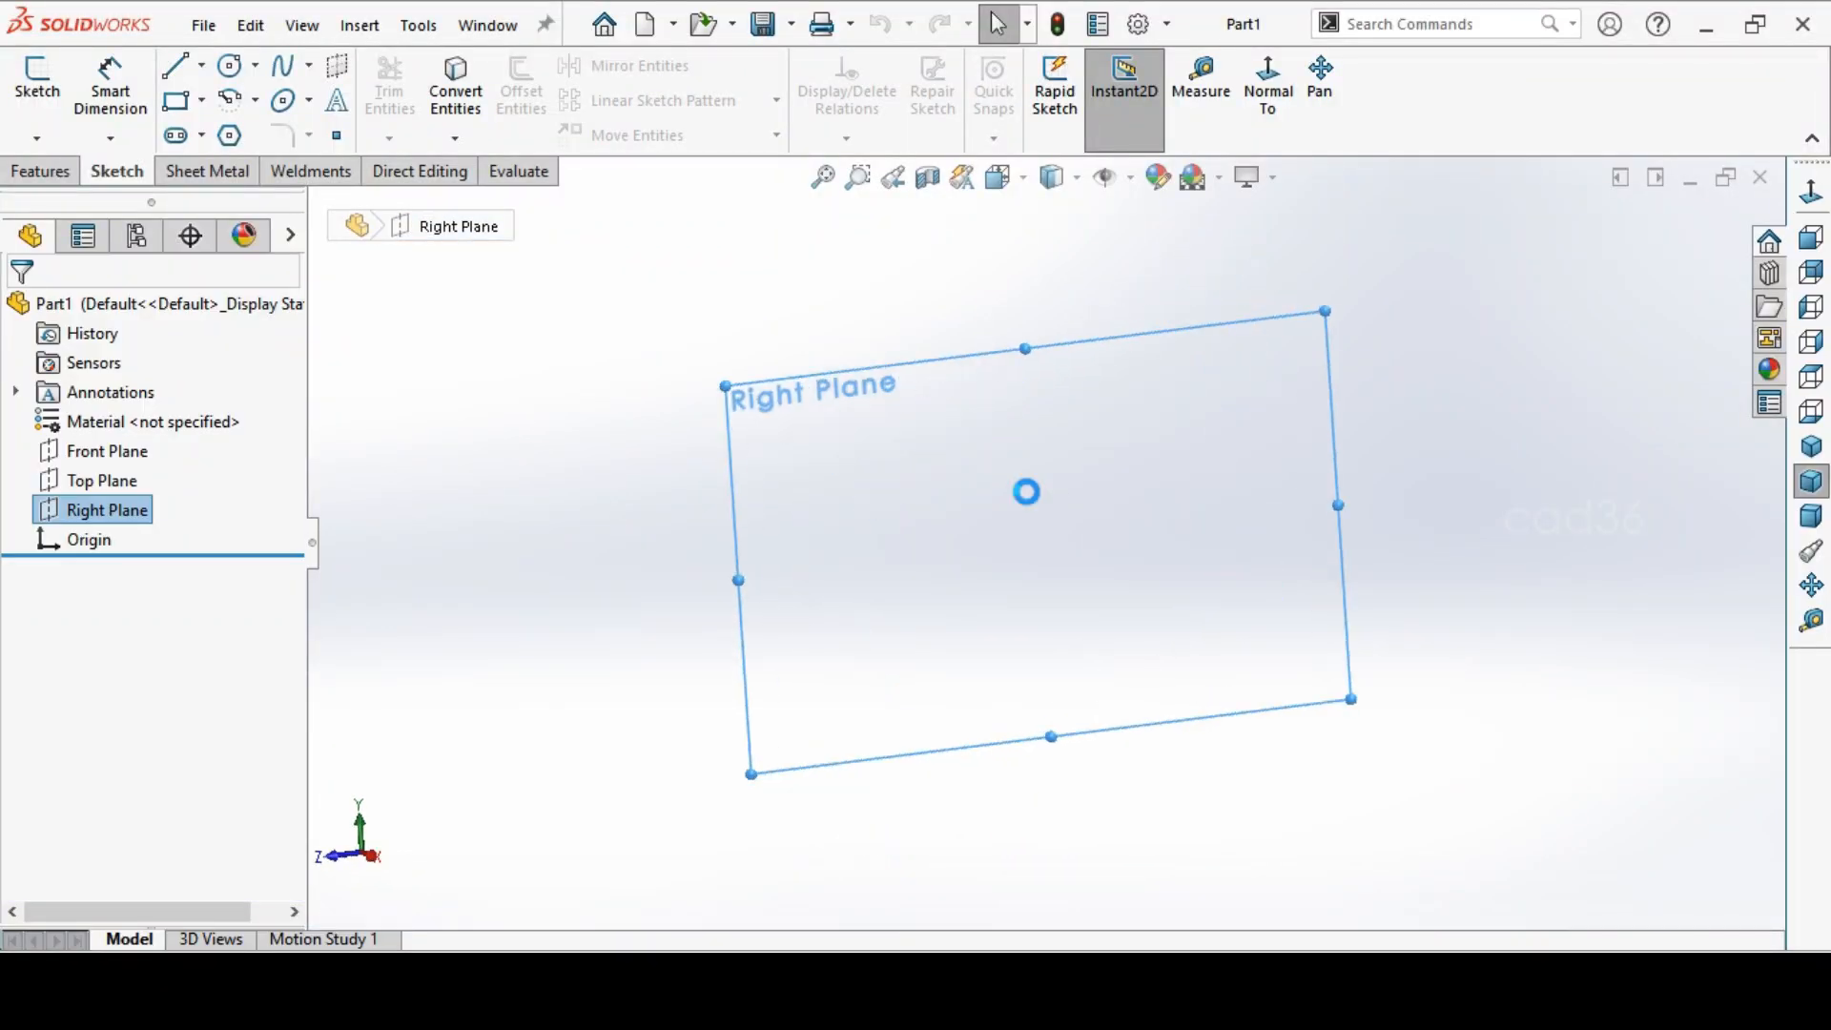
Sketch a closed plate outline with a flat top, vertical sides about 36 mm long, tapering sides and a bottom tangent arc of about 23 mm radius
left_click(175, 65)
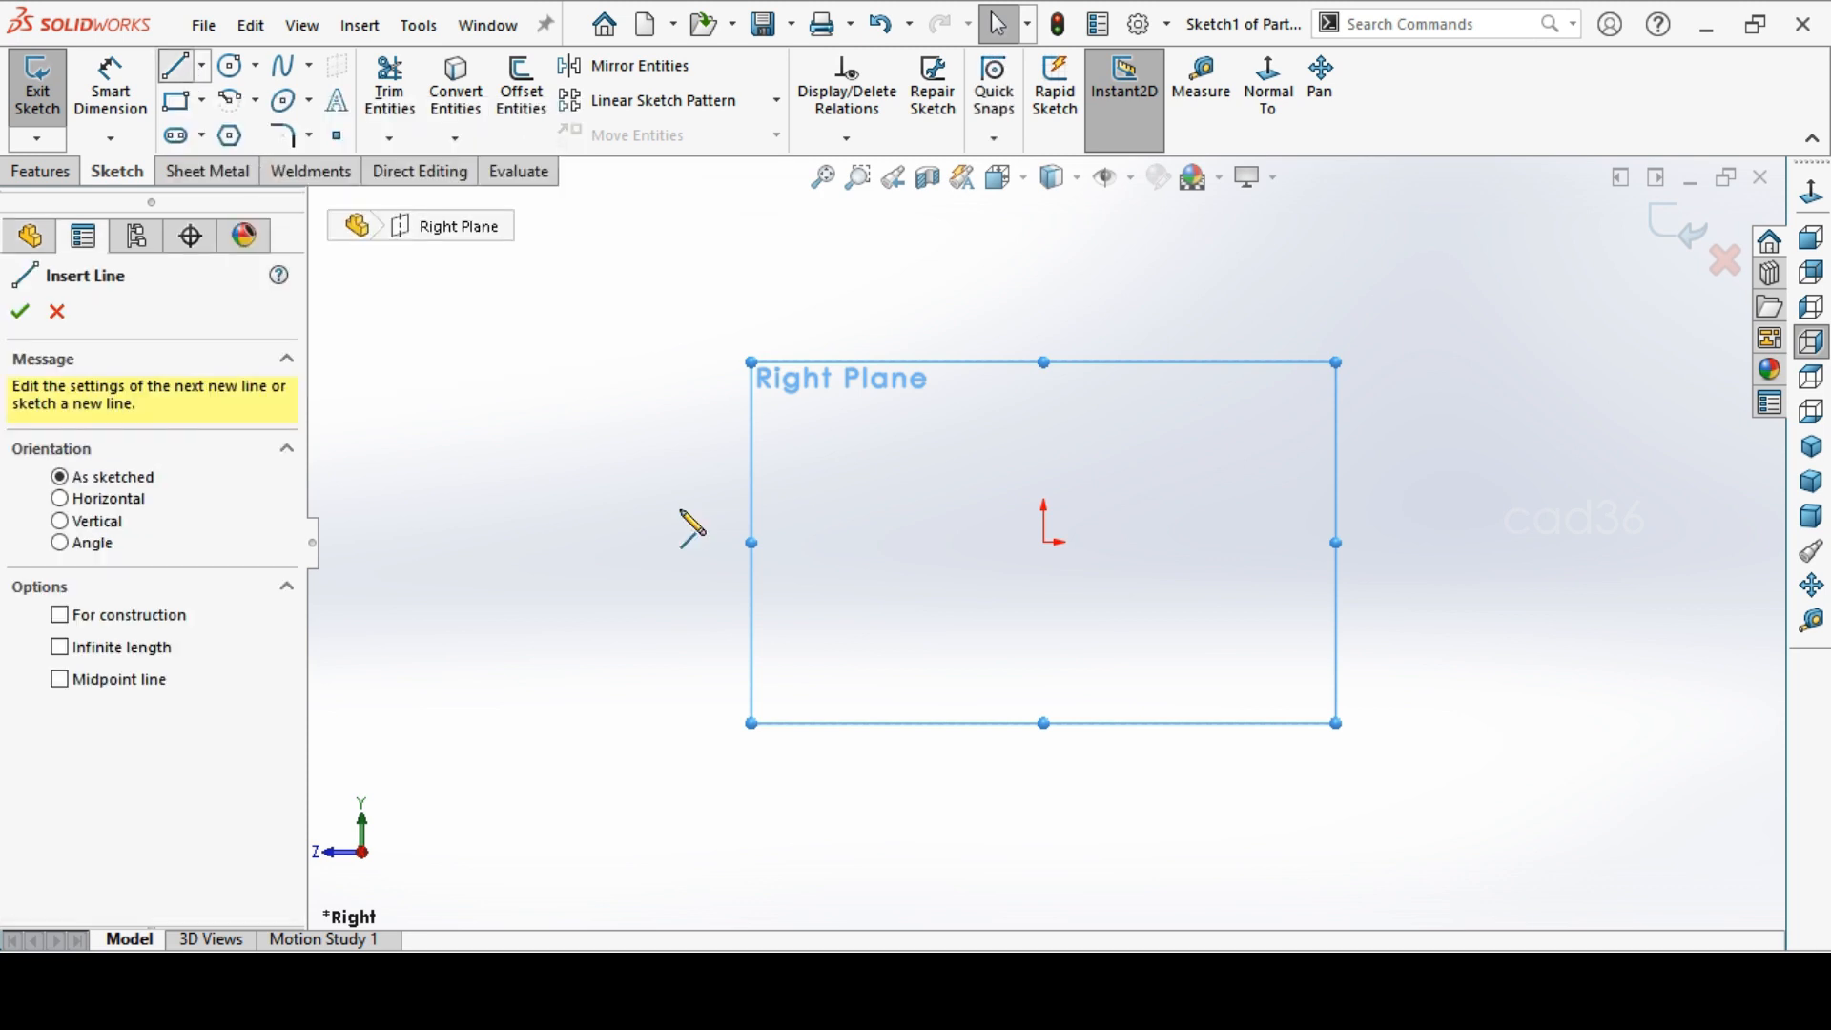
left_click(891, 541)
left_click(891, 395)
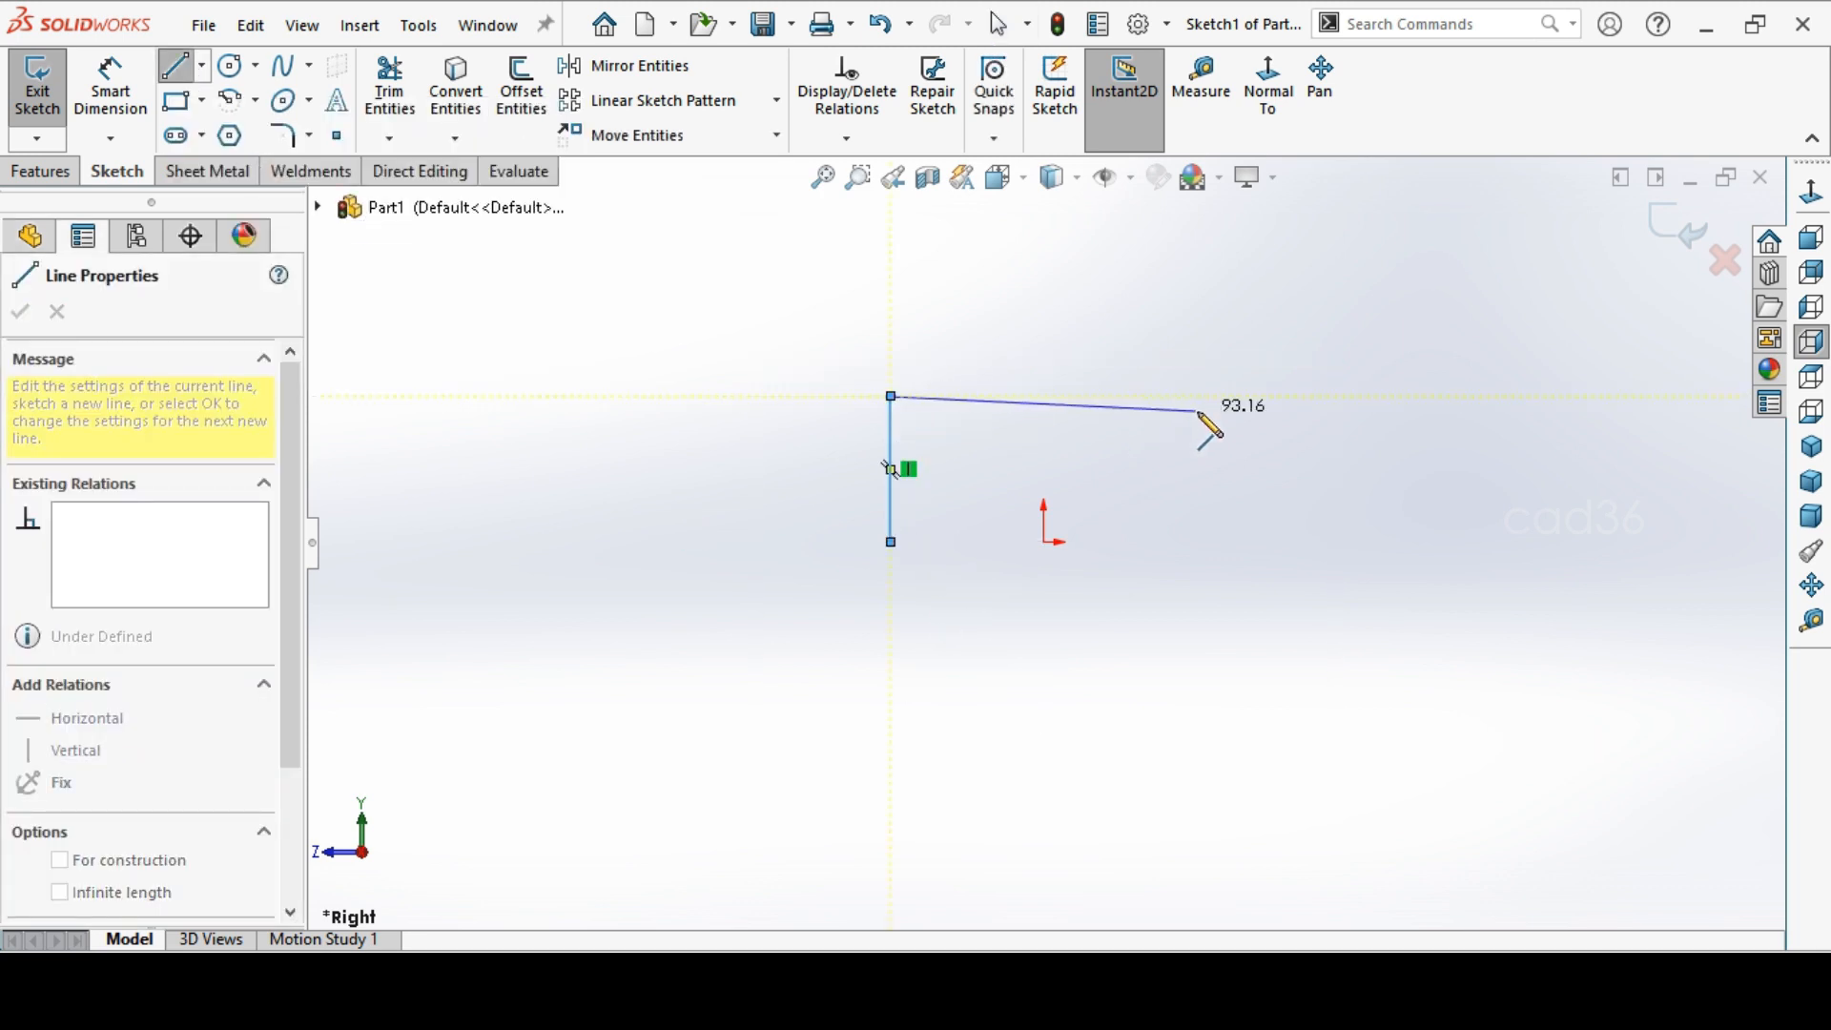
left_click(1237, 395)
left_click(1237, 541)
left_click(1105, 856)
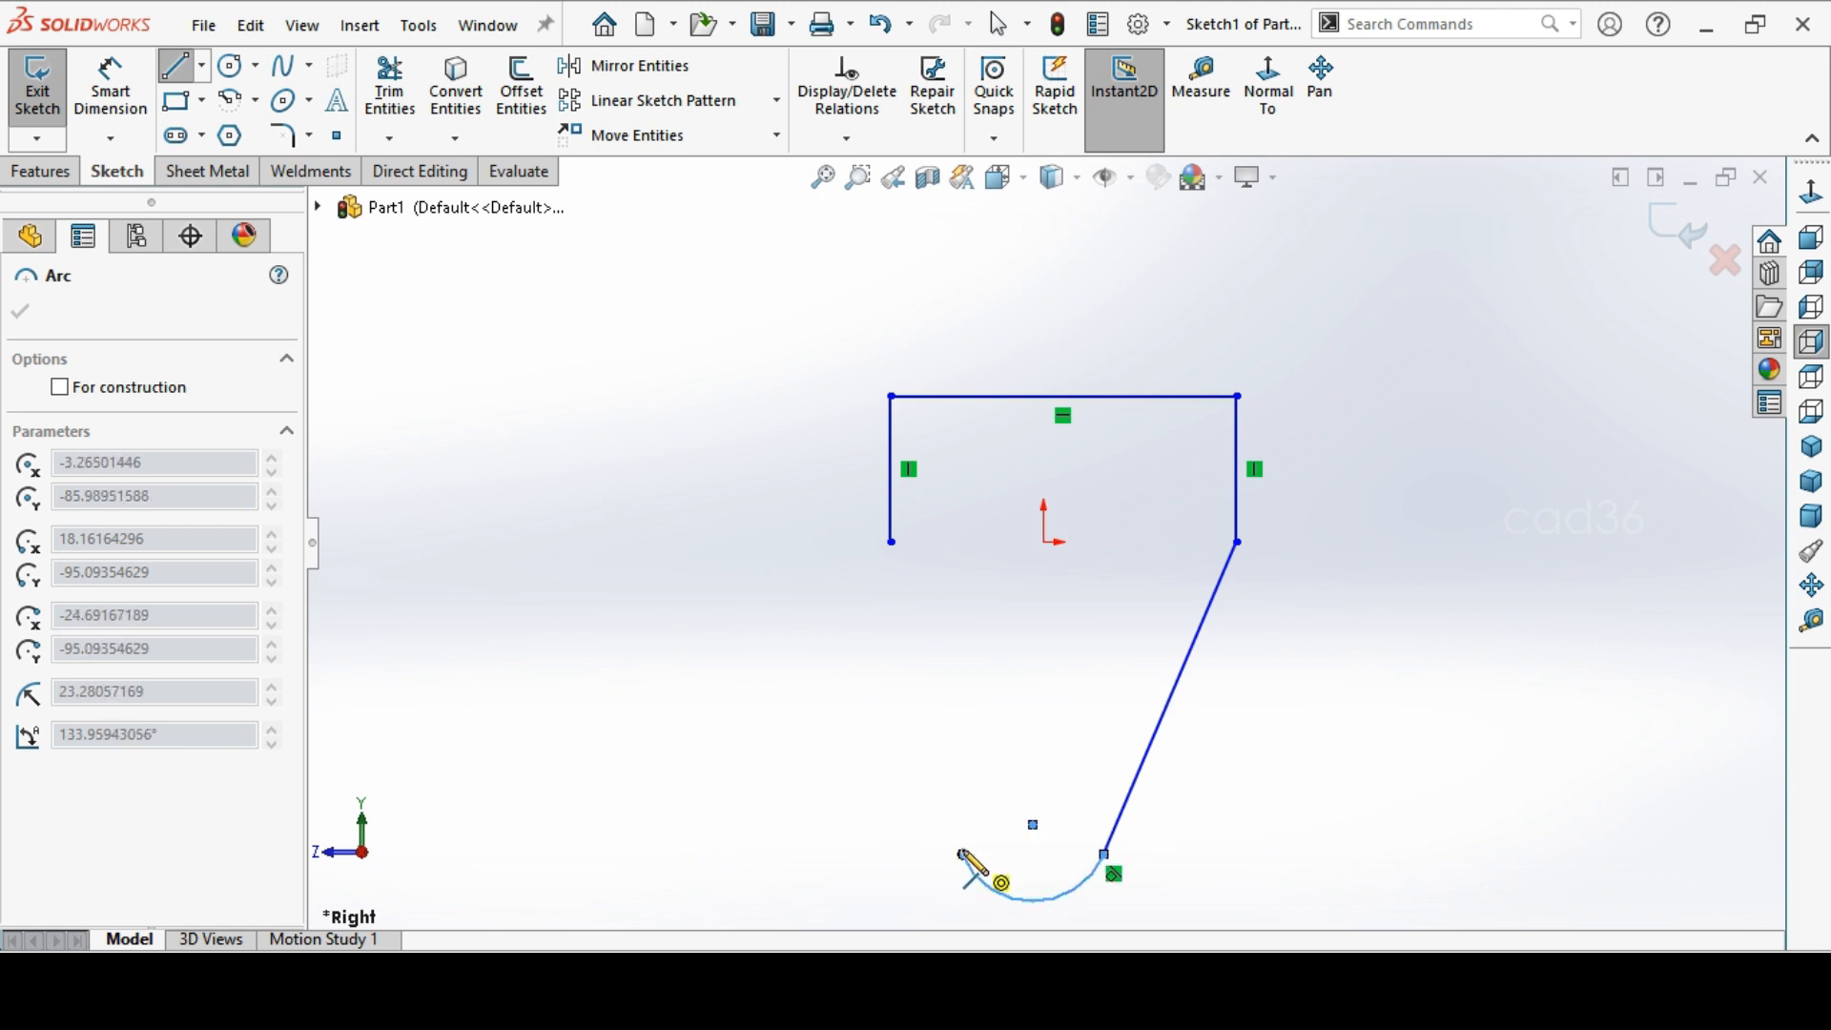
left_click(963, 855)
left_click(891, 541)
right_click(763, 615)
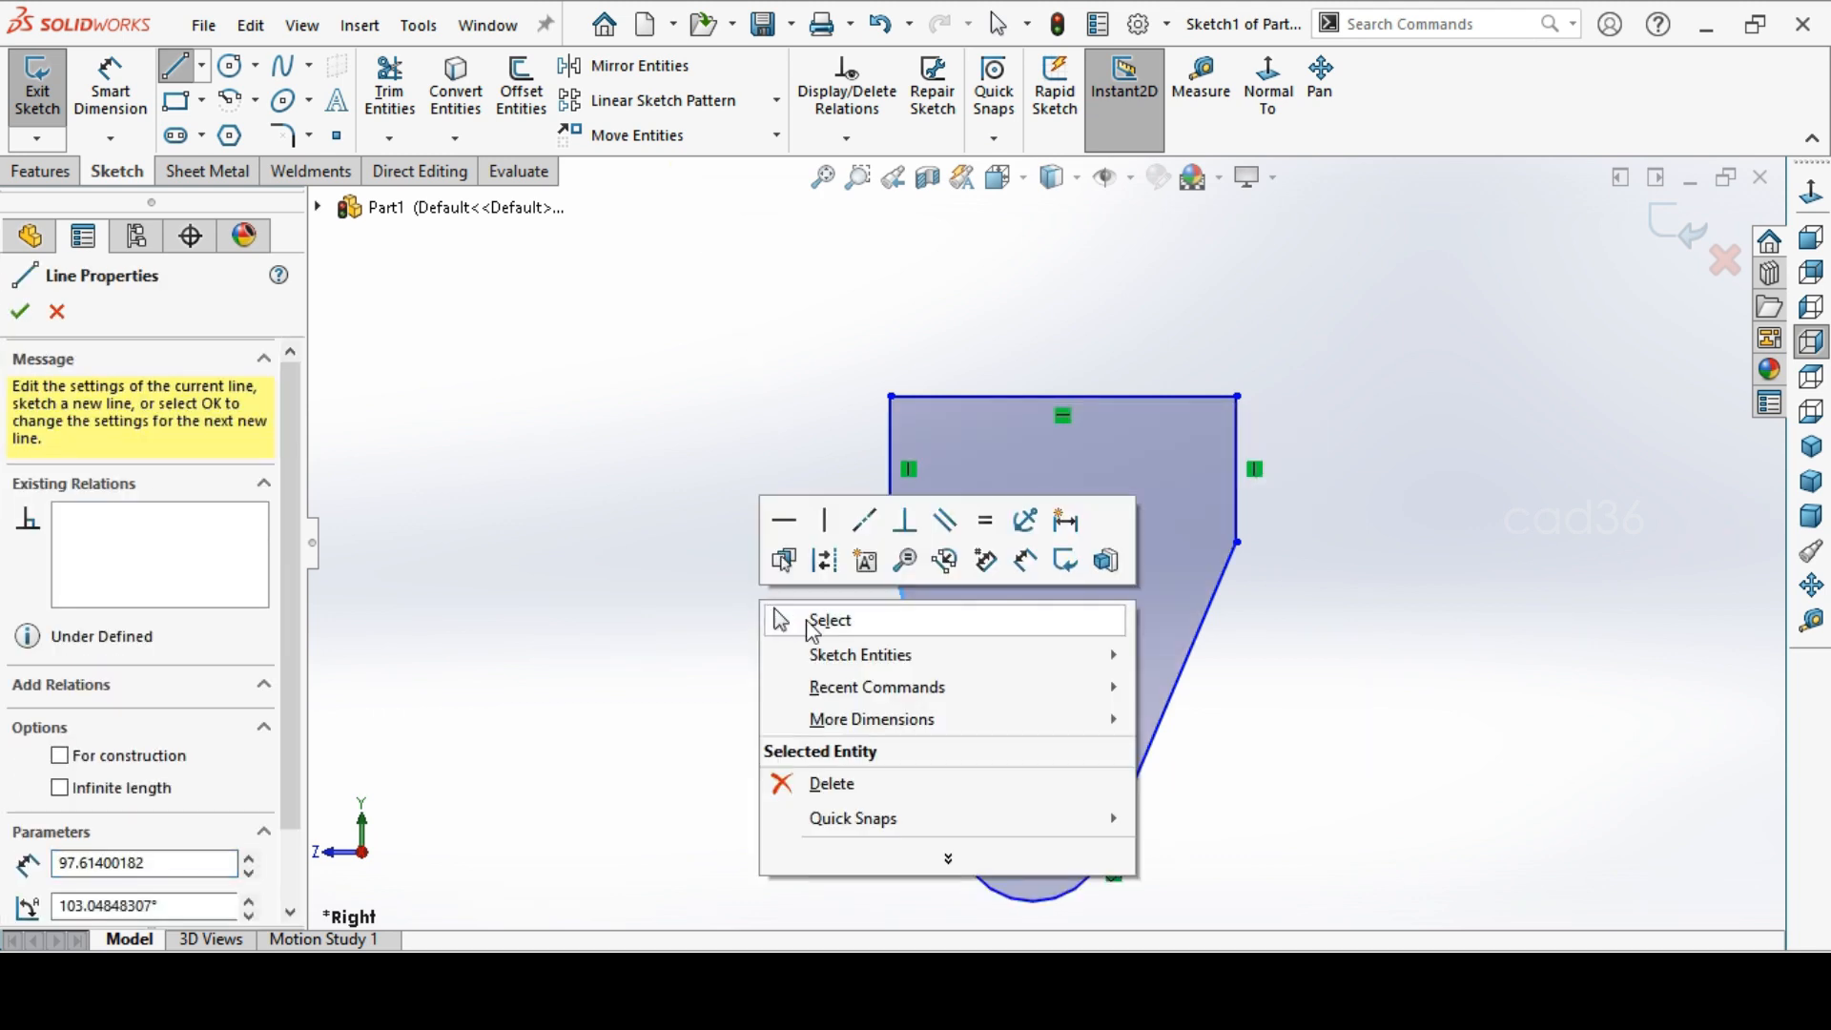
left_click(805, 618)
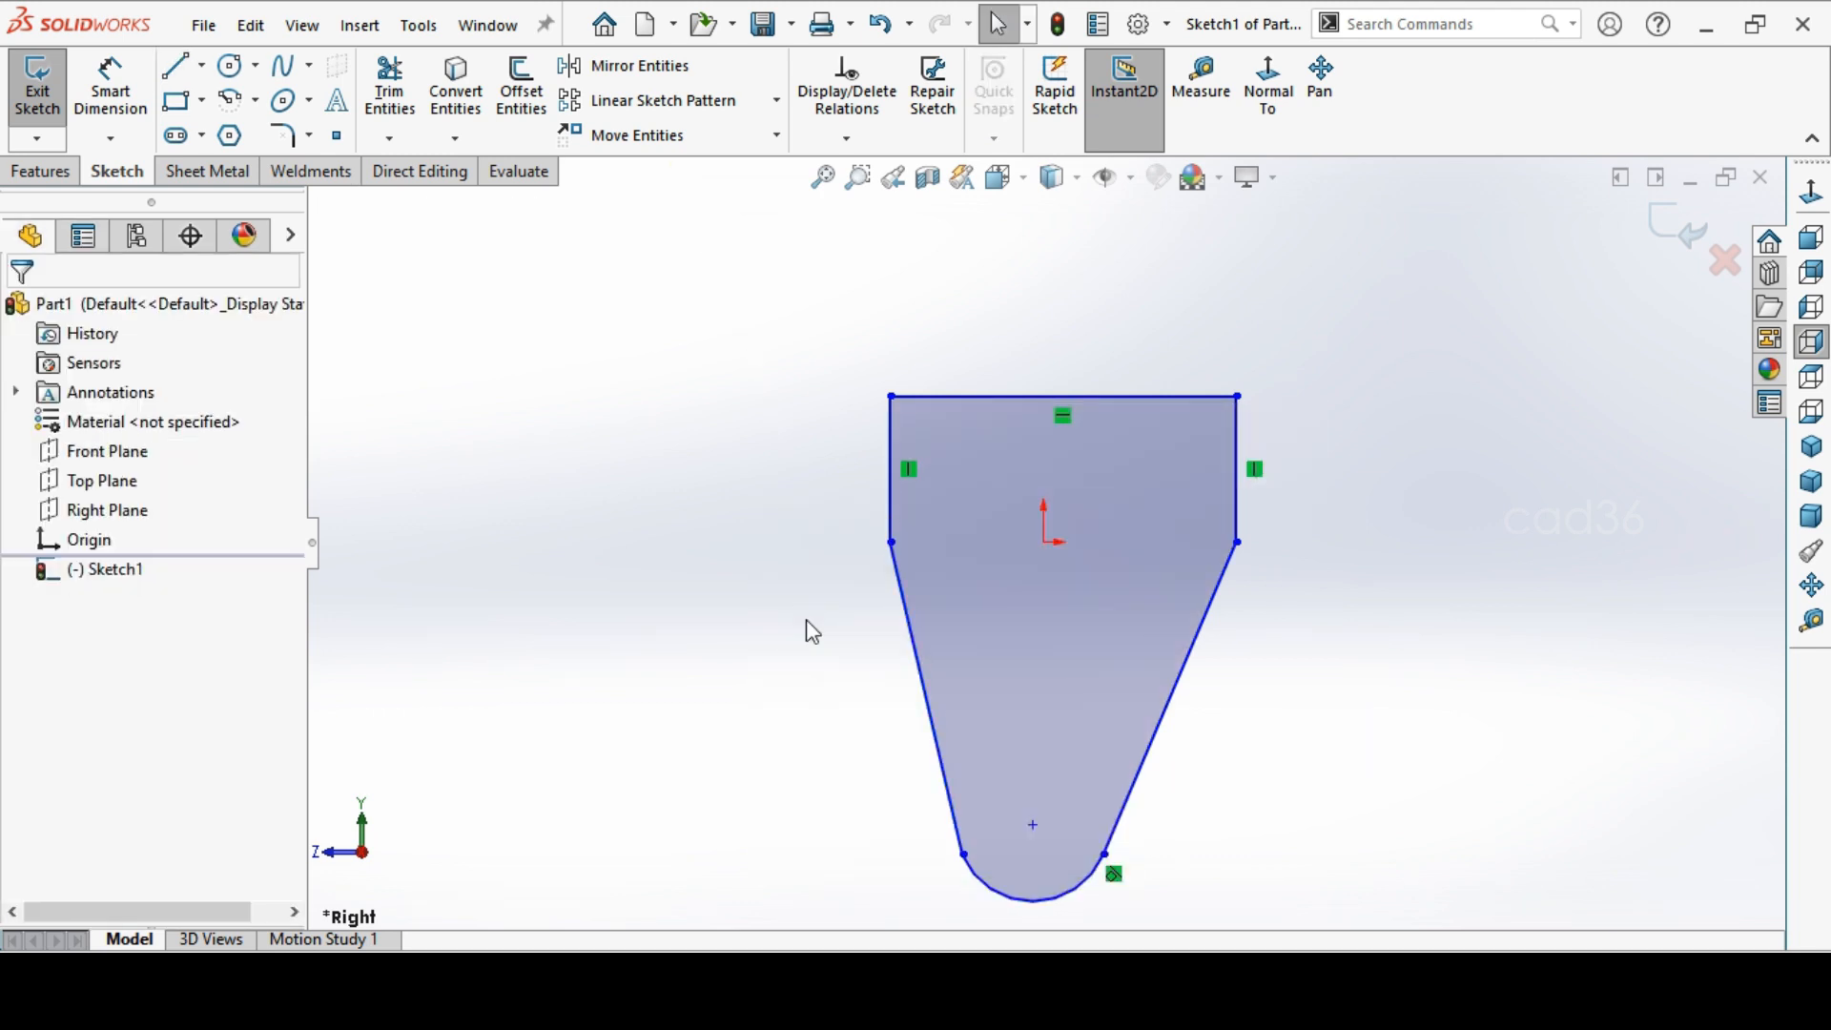
Align the lower ends of both vertical sides with the origin using a Horizontal relation
left_click(894, 541)
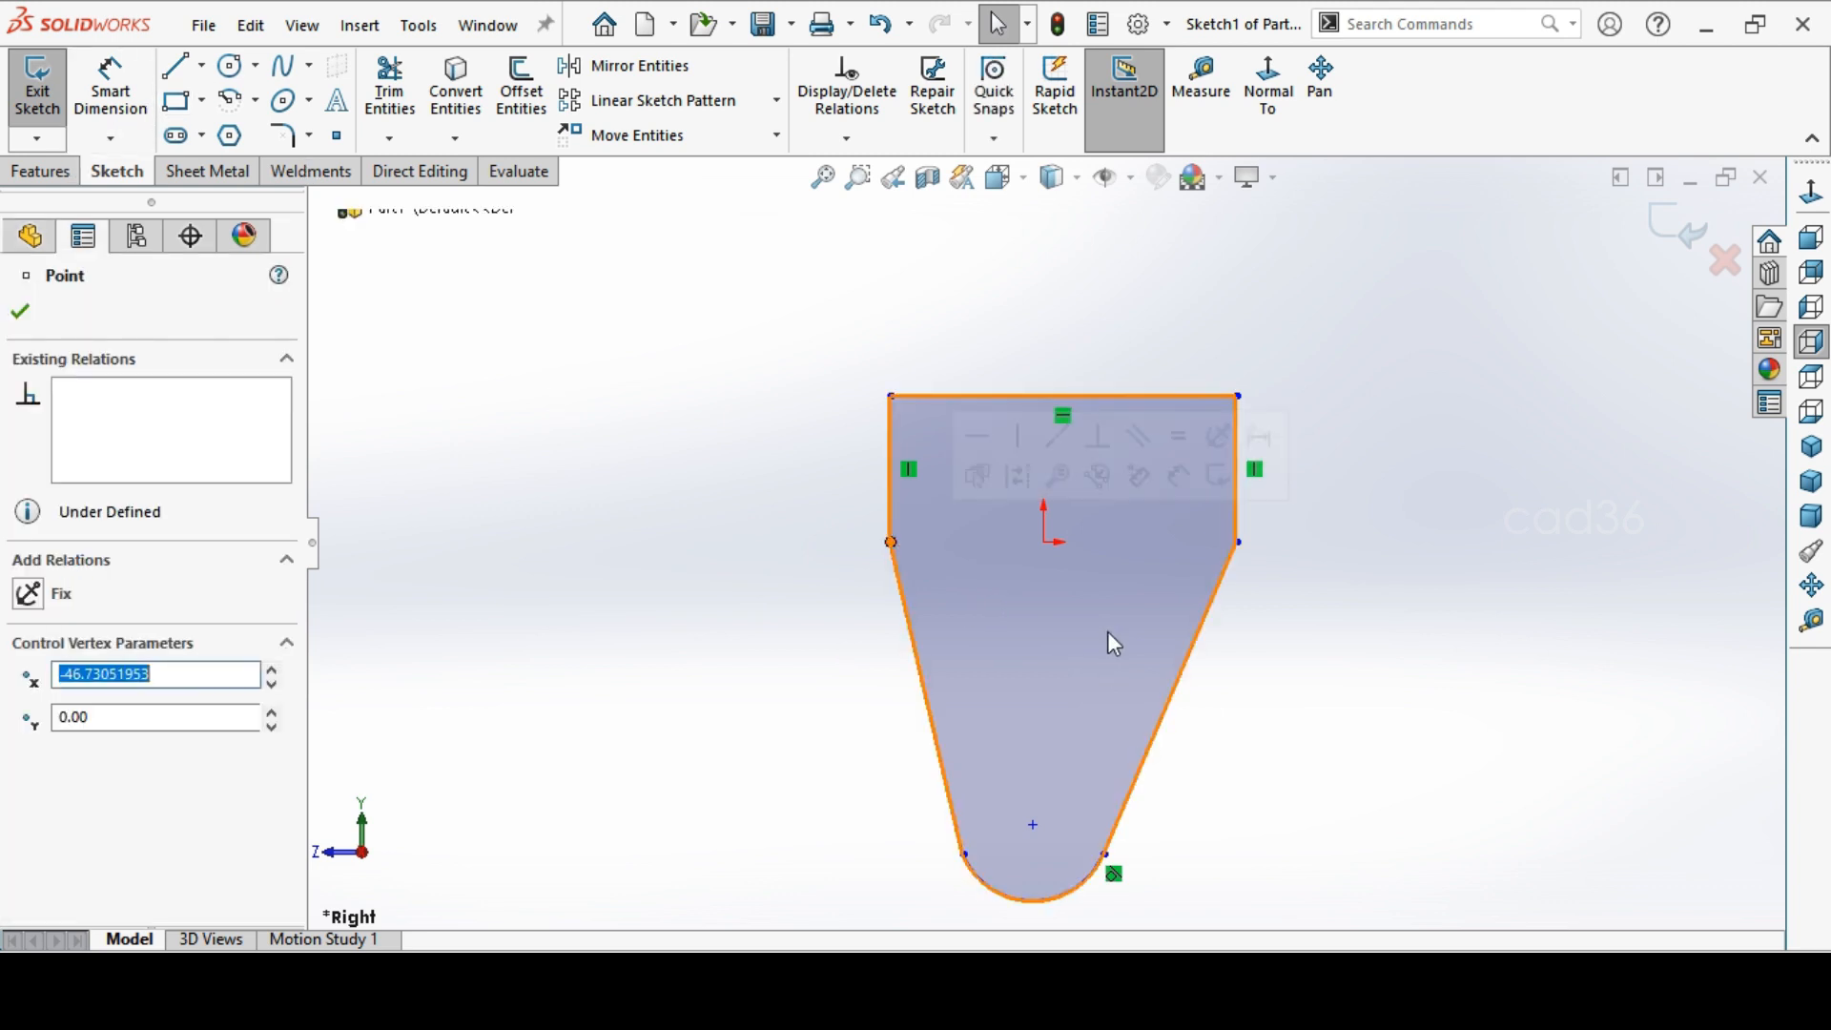
left_click(1043, 542, "ctrl")
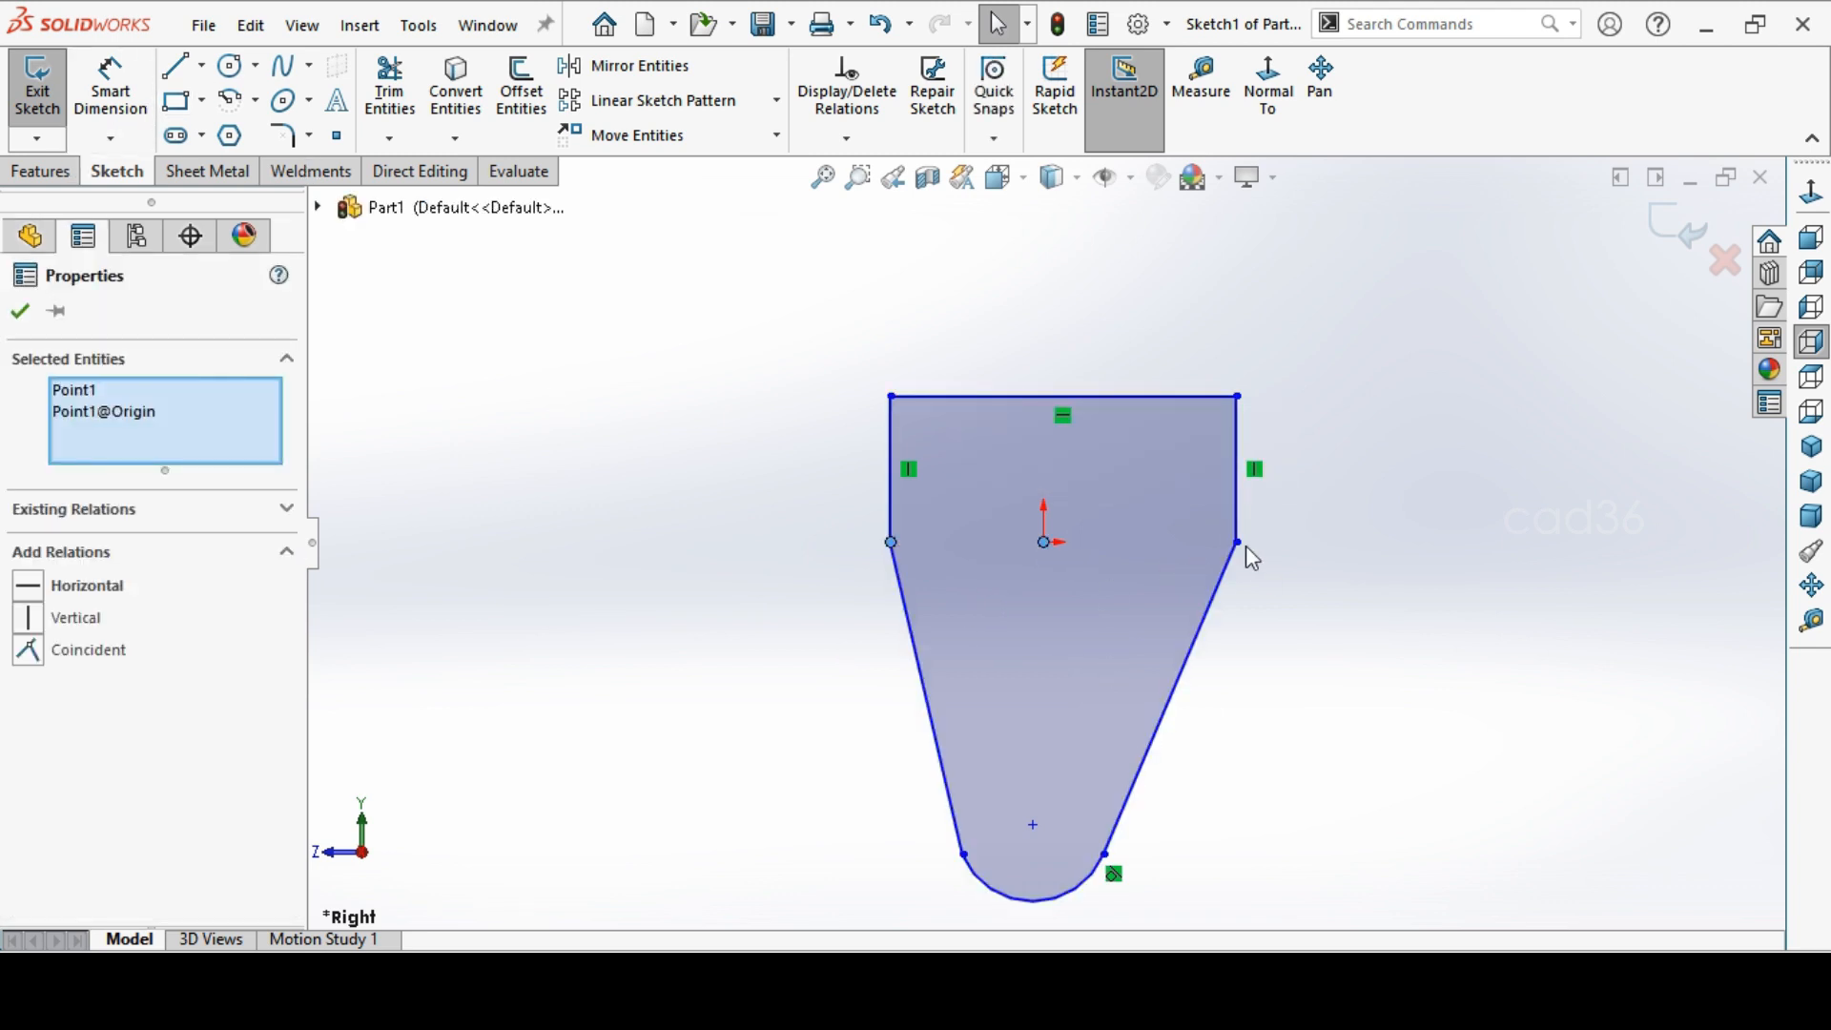
left_click(1238, 542, "ctrl")
left_click(59, 588)
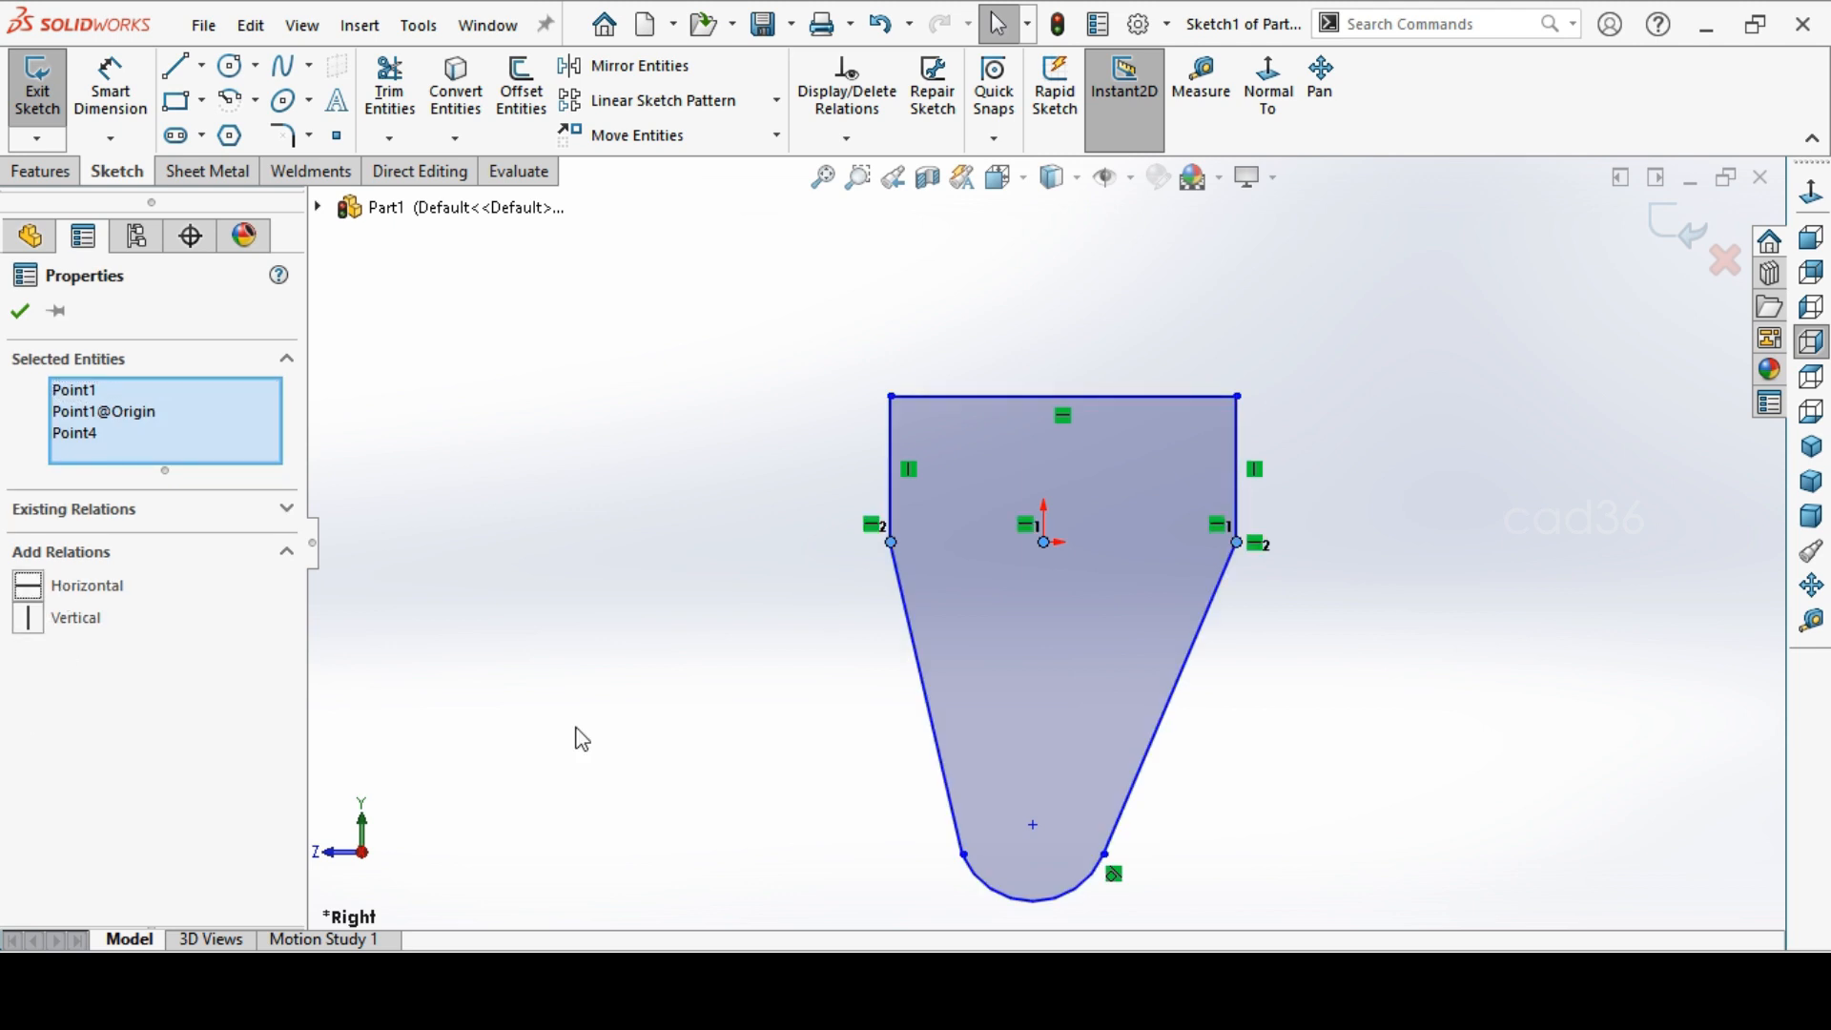
left_click(572, 740)
Align the bottom arc's centre, the origin and the top edge's midpoint with a Vertical relation
left_click(1033, 825)
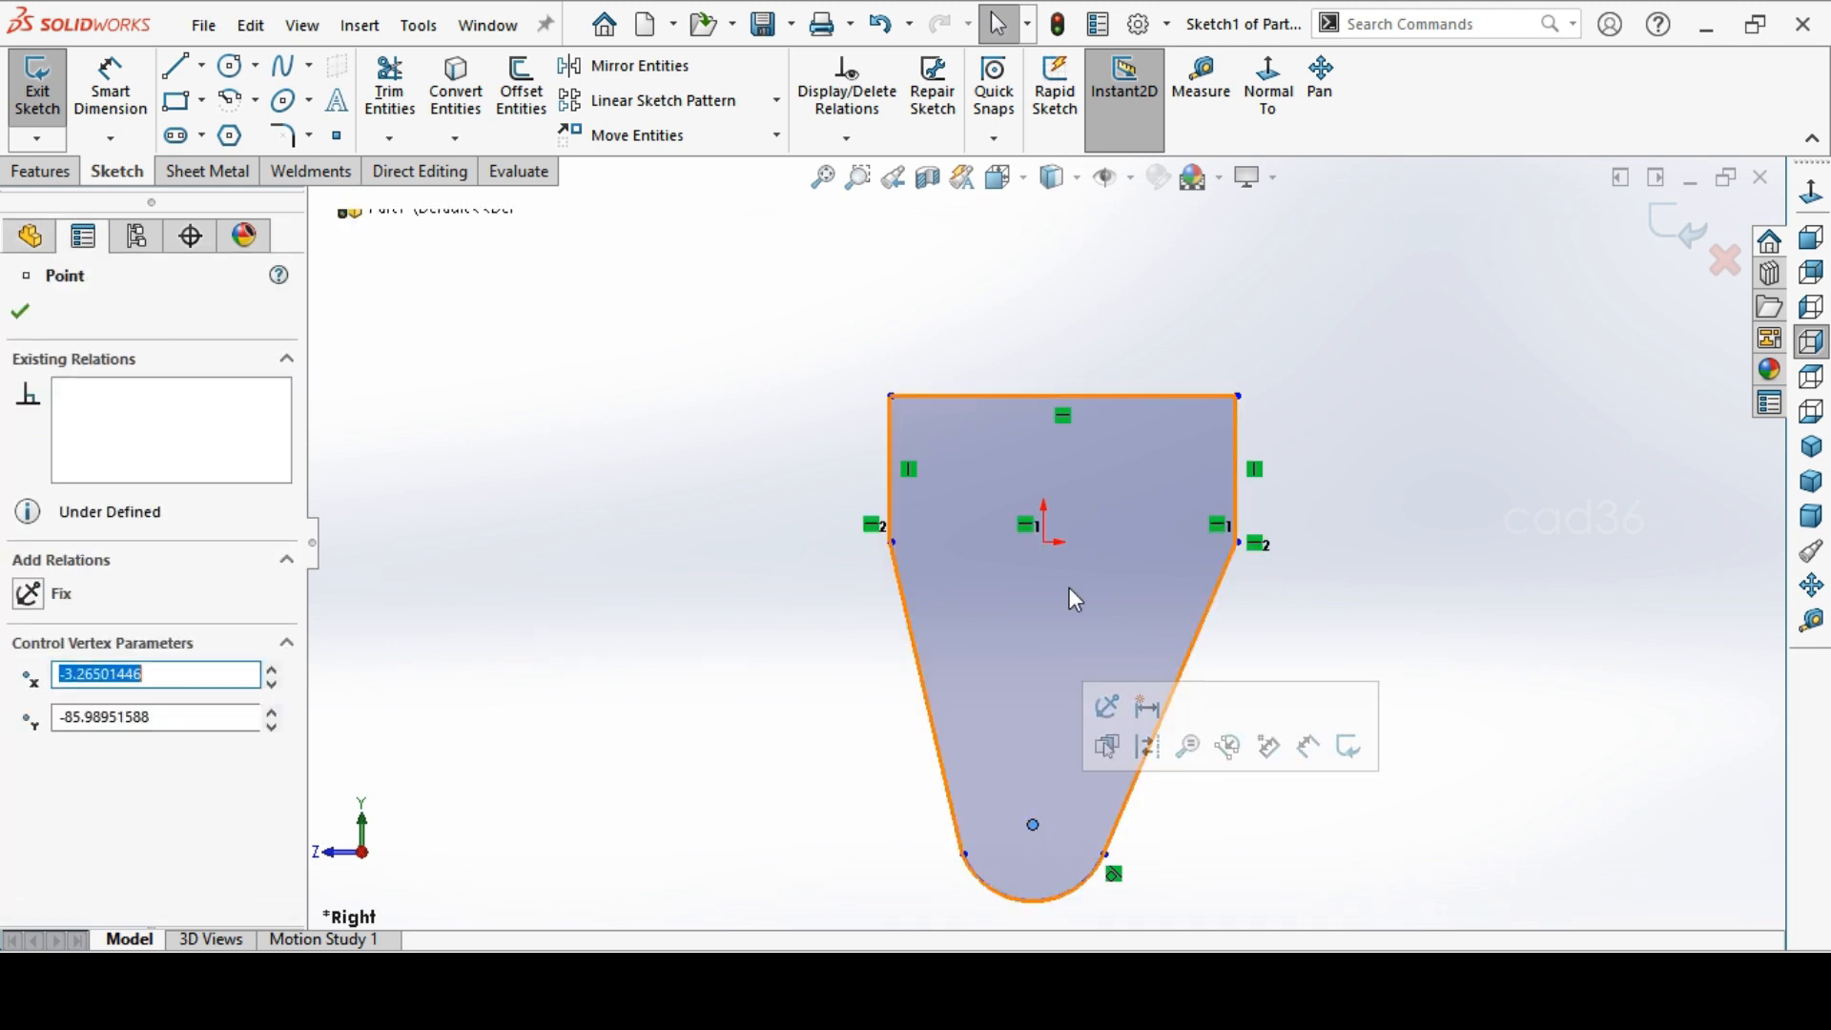
left_click(1045, 543, "ctrl")
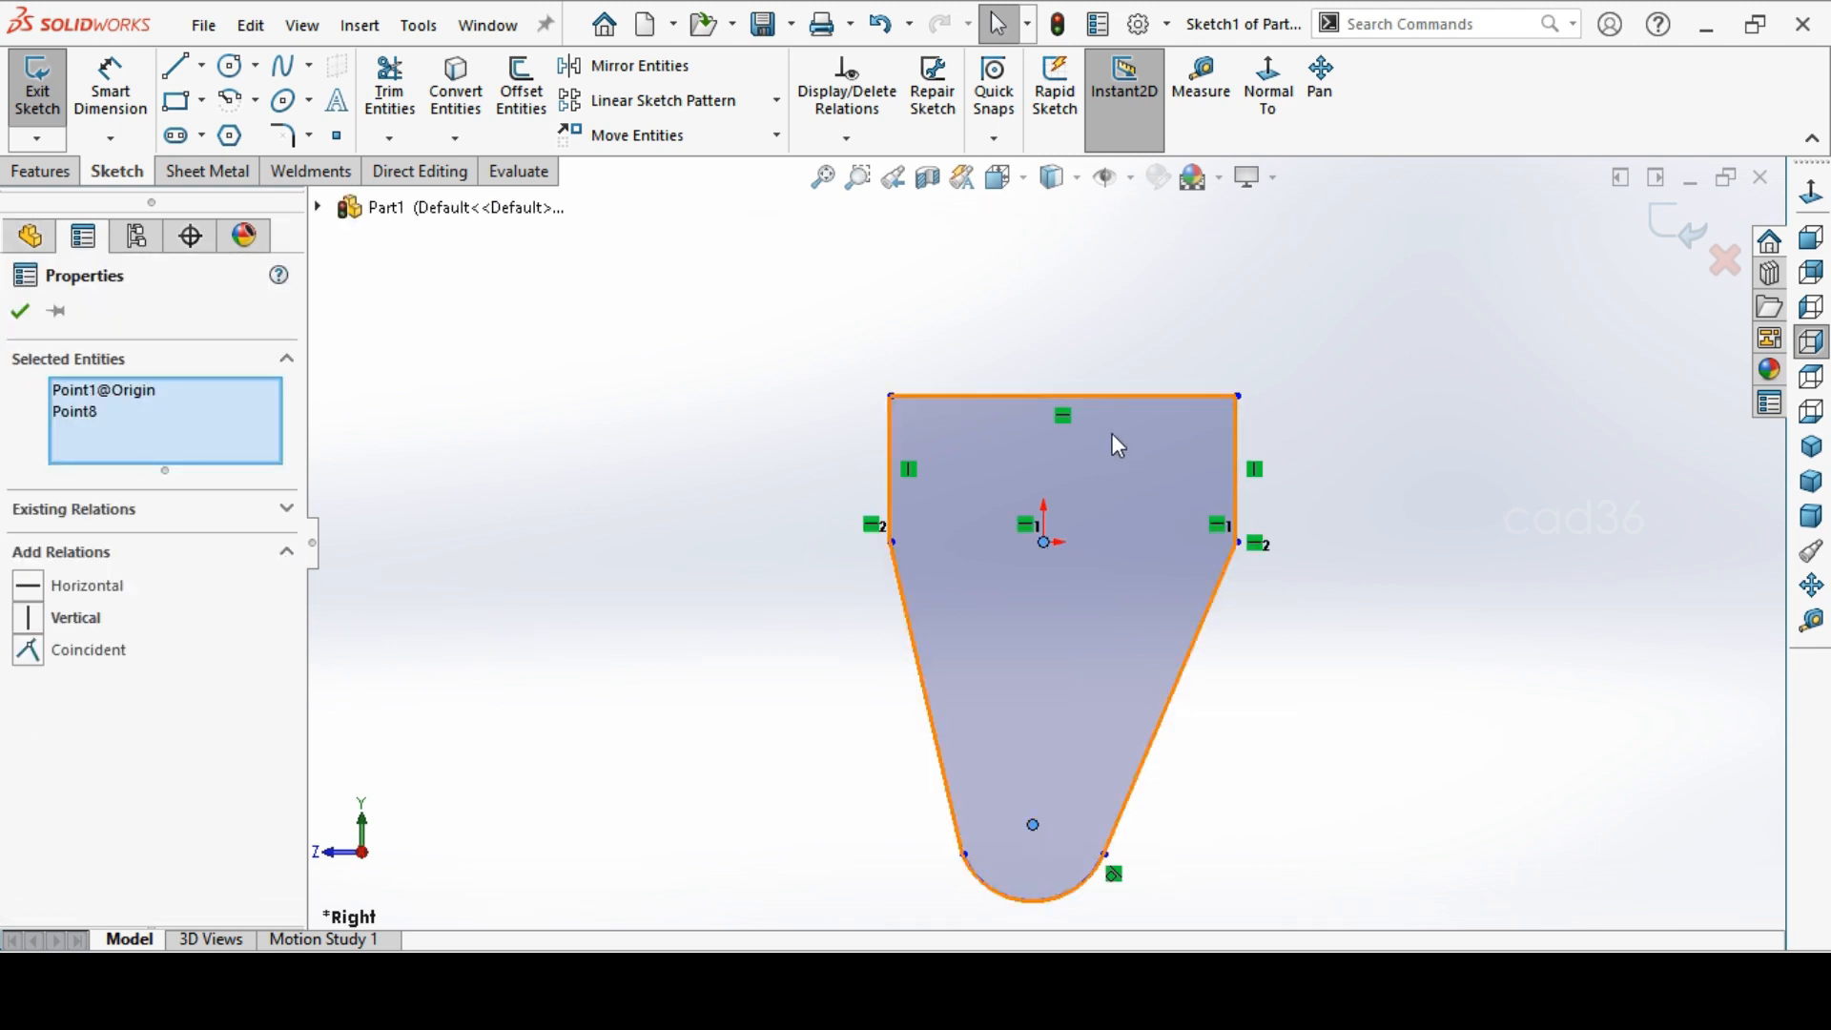
left_click(1065, 396, "ctrl")
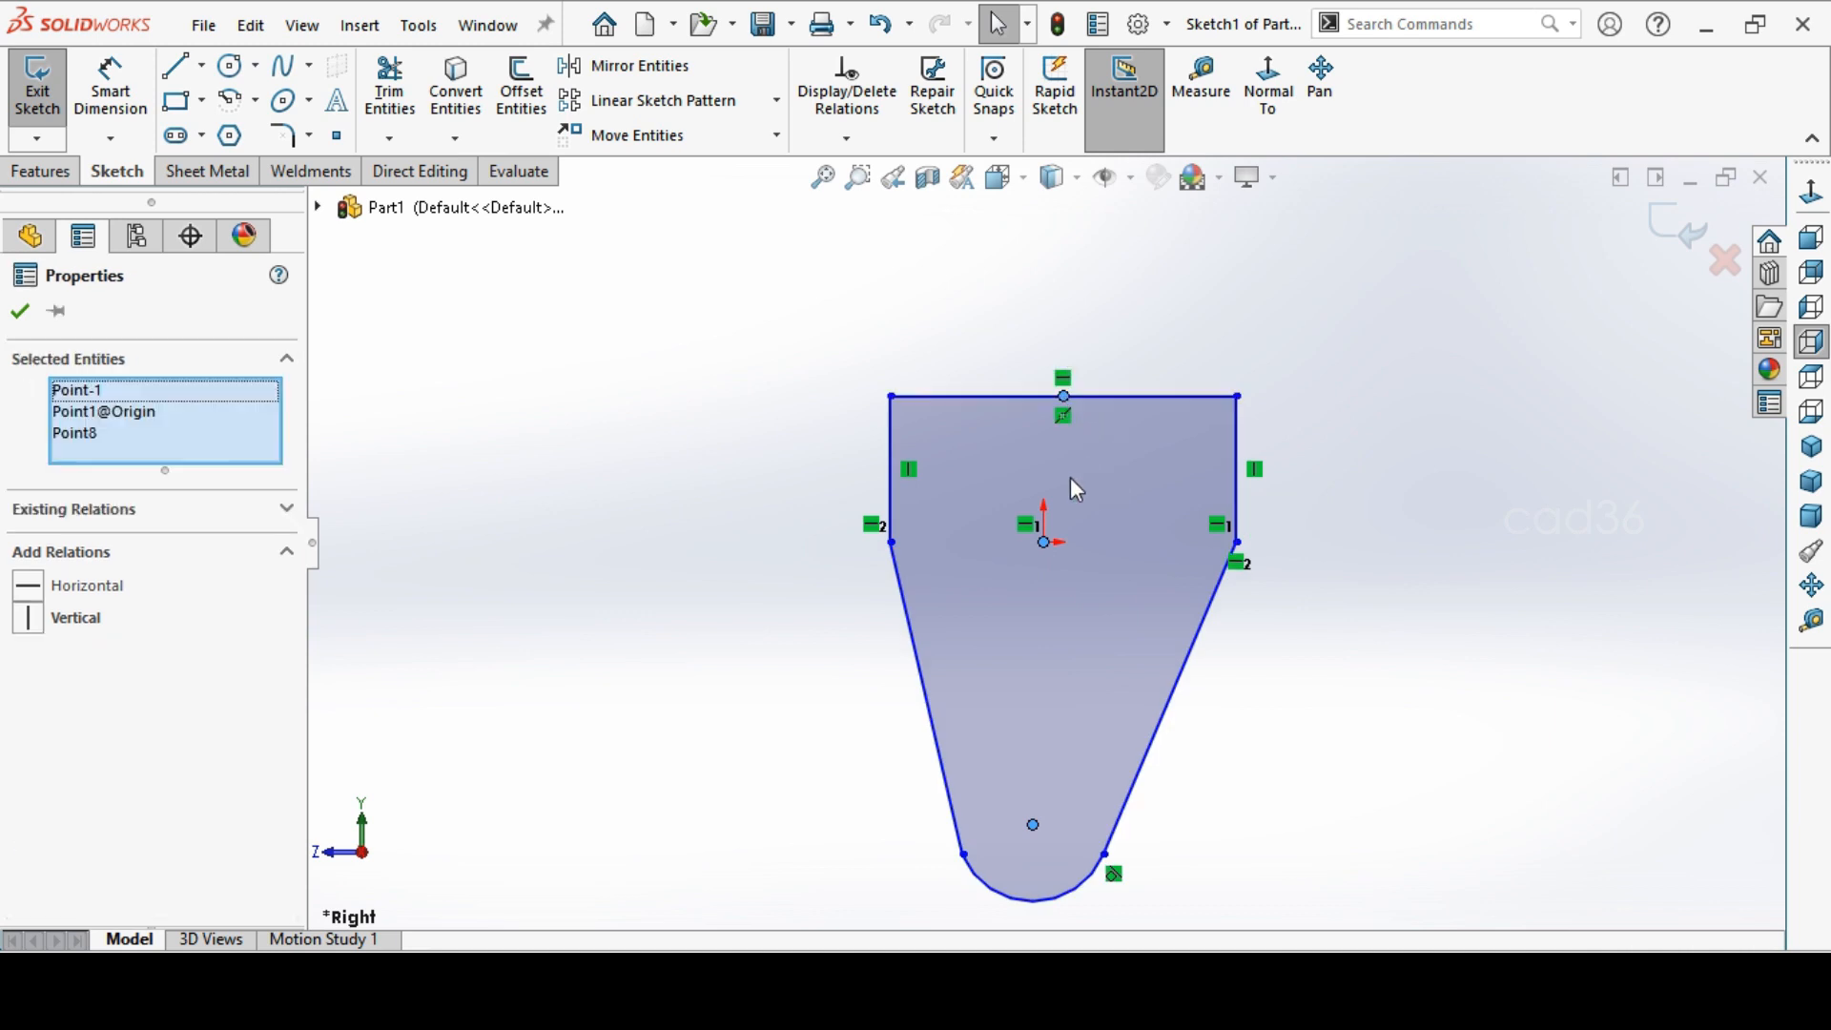
left_click(84, 620)
left_click(720, 789)
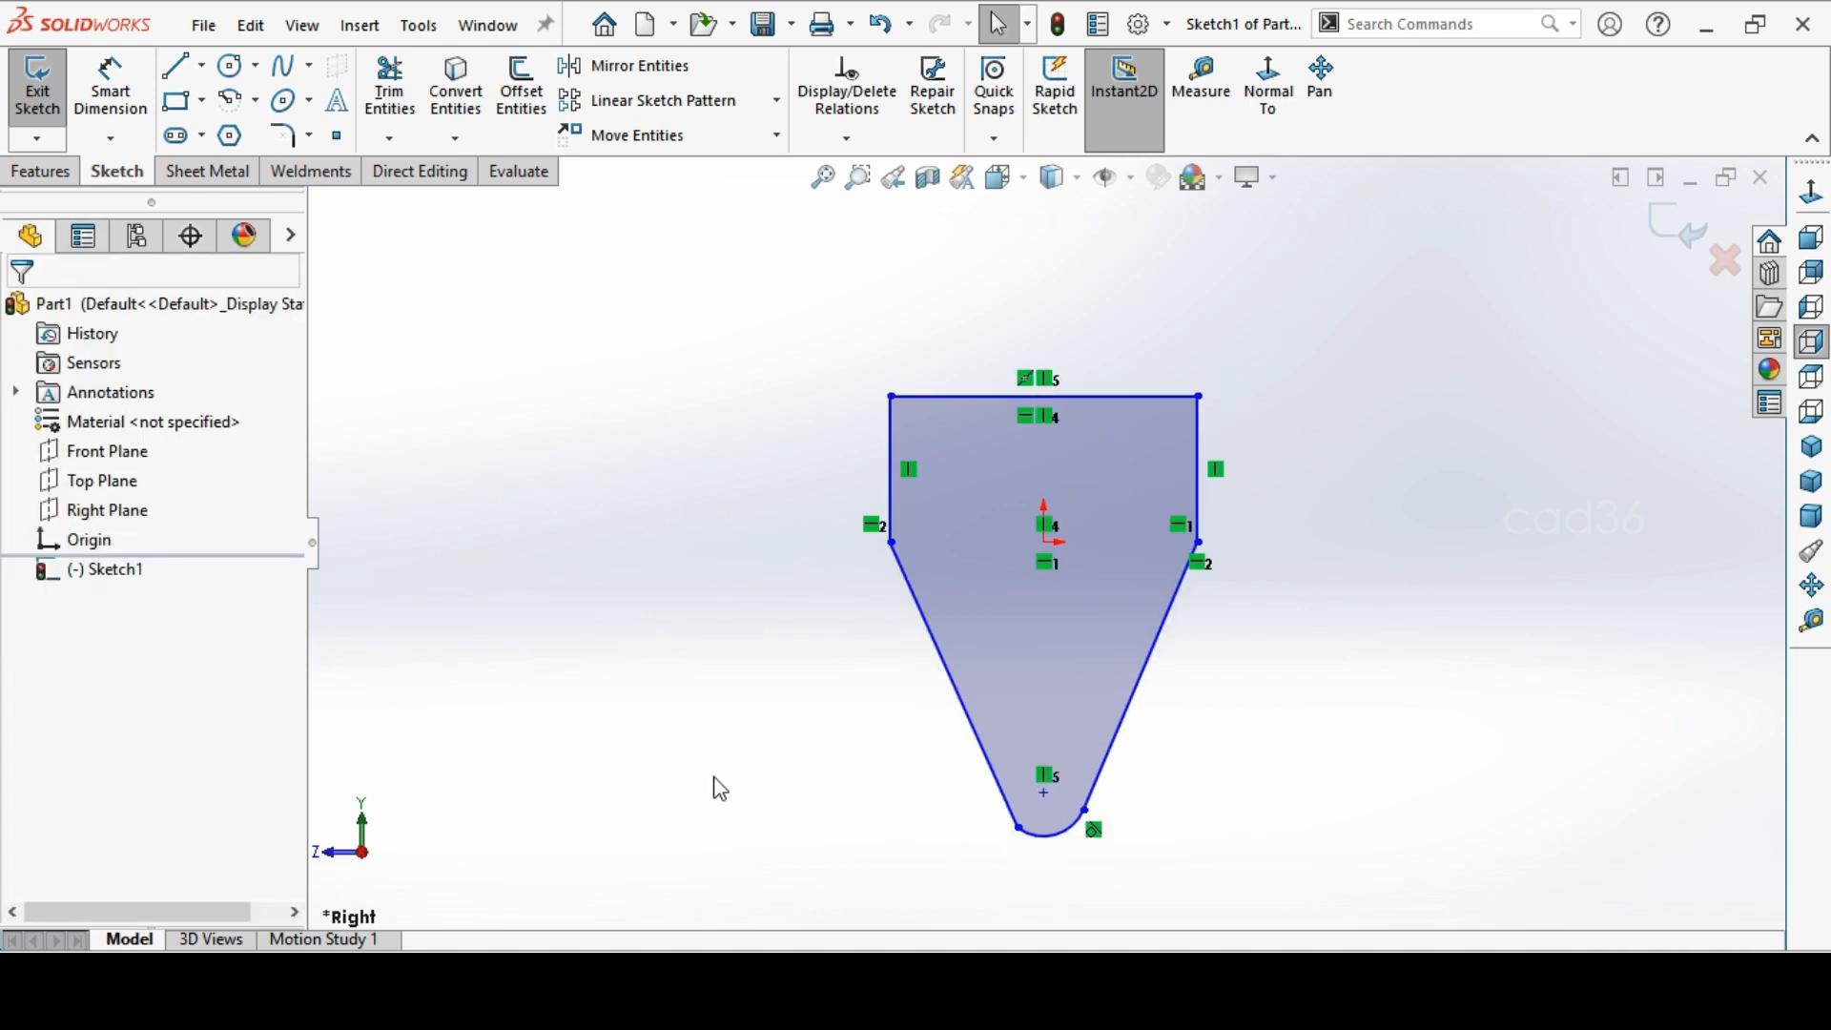
left_click(1019, 828)
left_click(1085, 810, "ctrl")
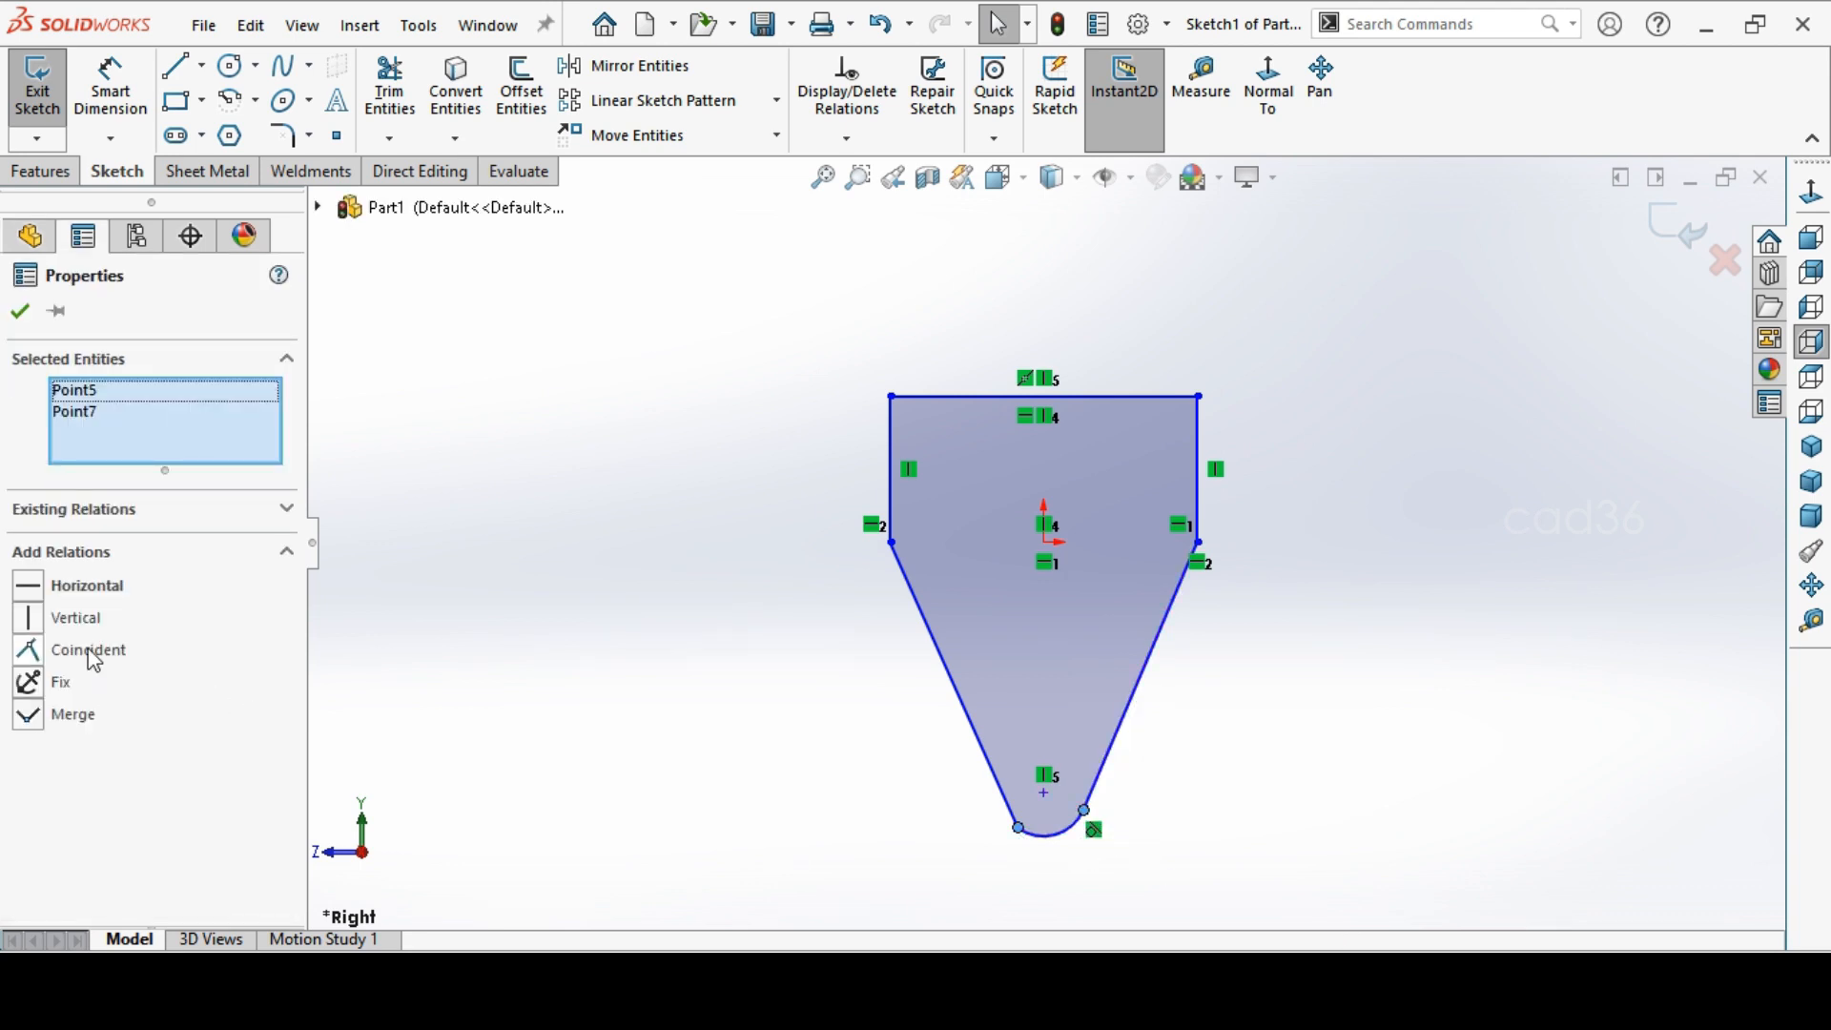
left_click(748, 856)
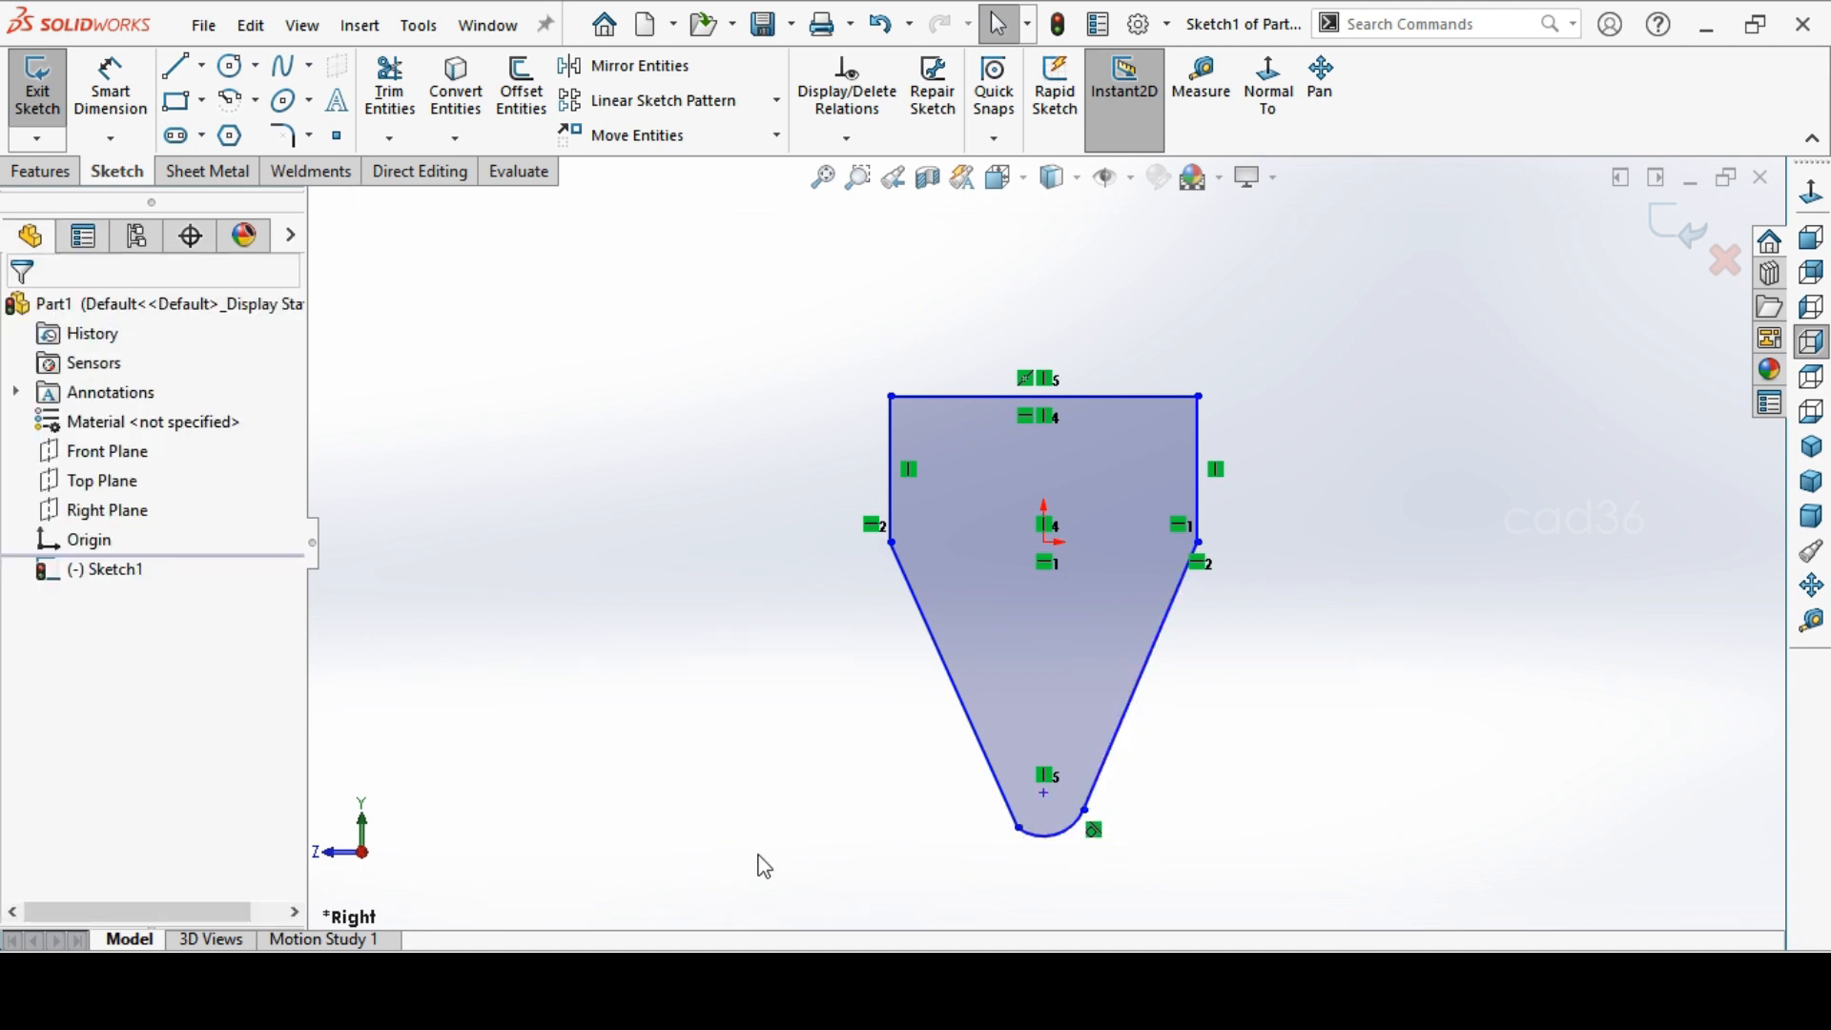
Level the two endpoints of the bottom arc with a Horizontal relation
left_click(1018, 828)
left_click(1084, 810, "ctrl")
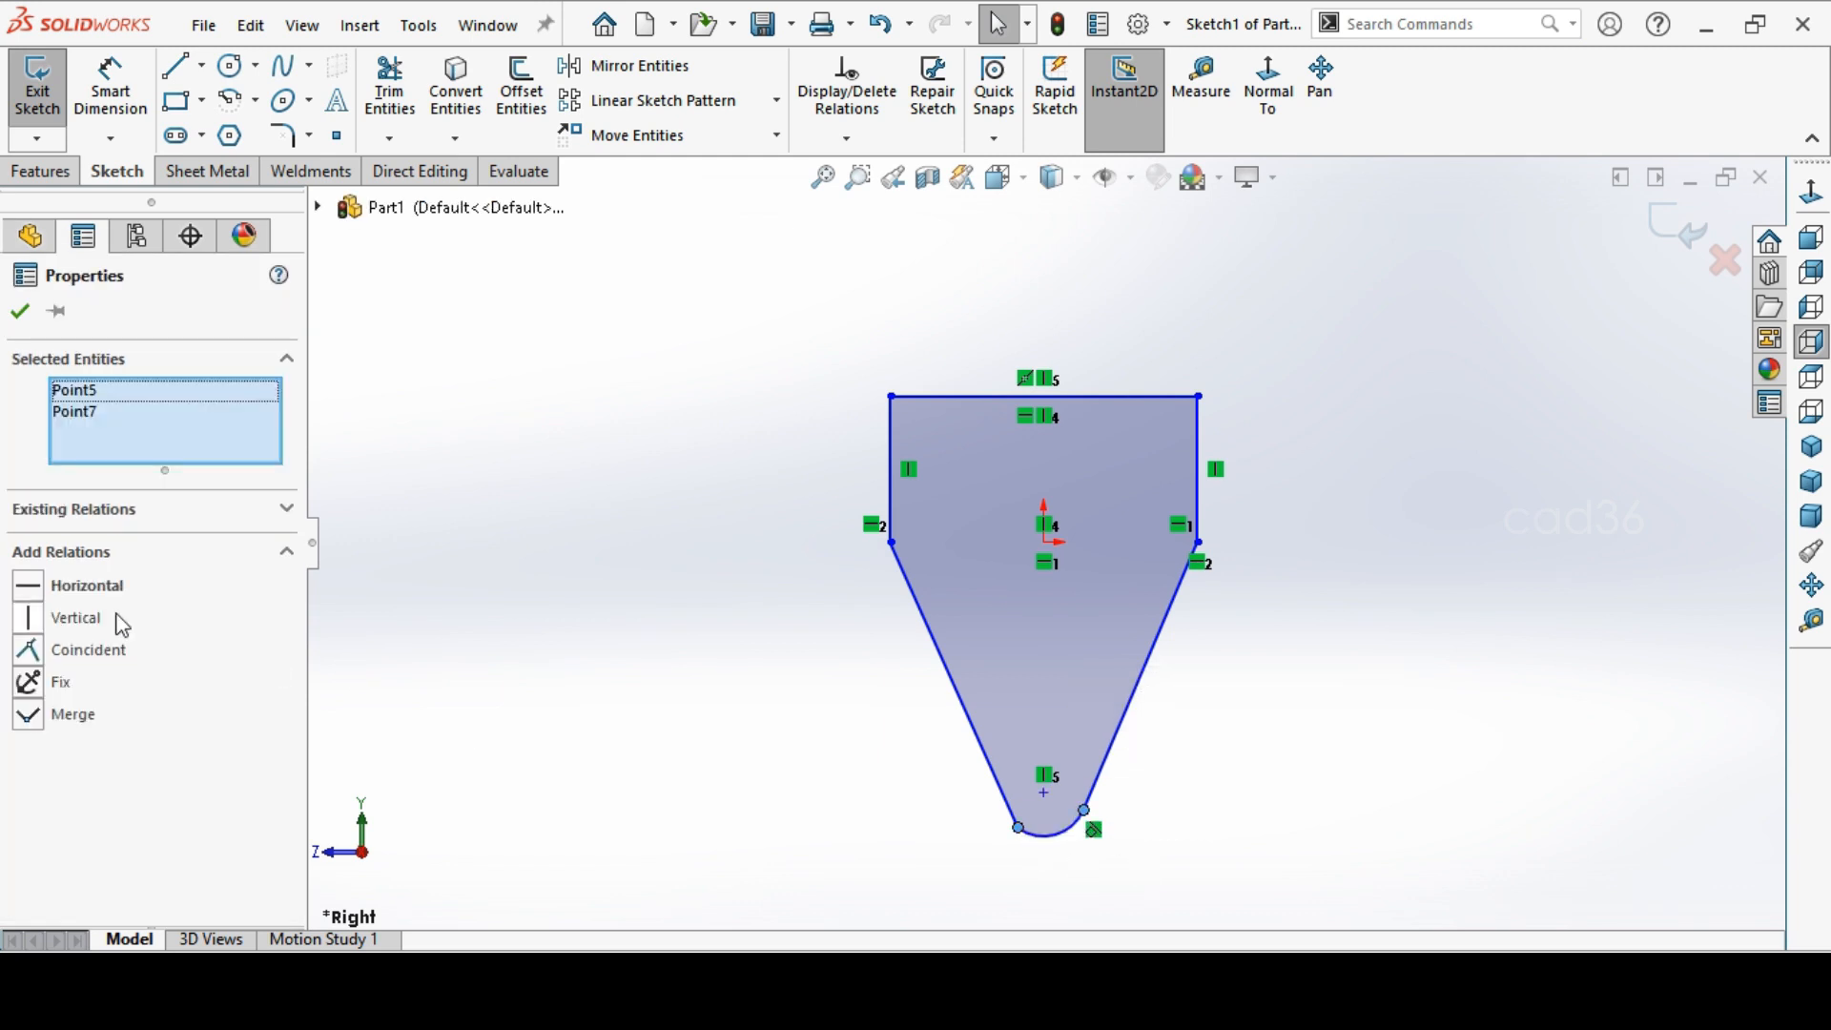
left_click(76, 585)
left_click(795, 826)
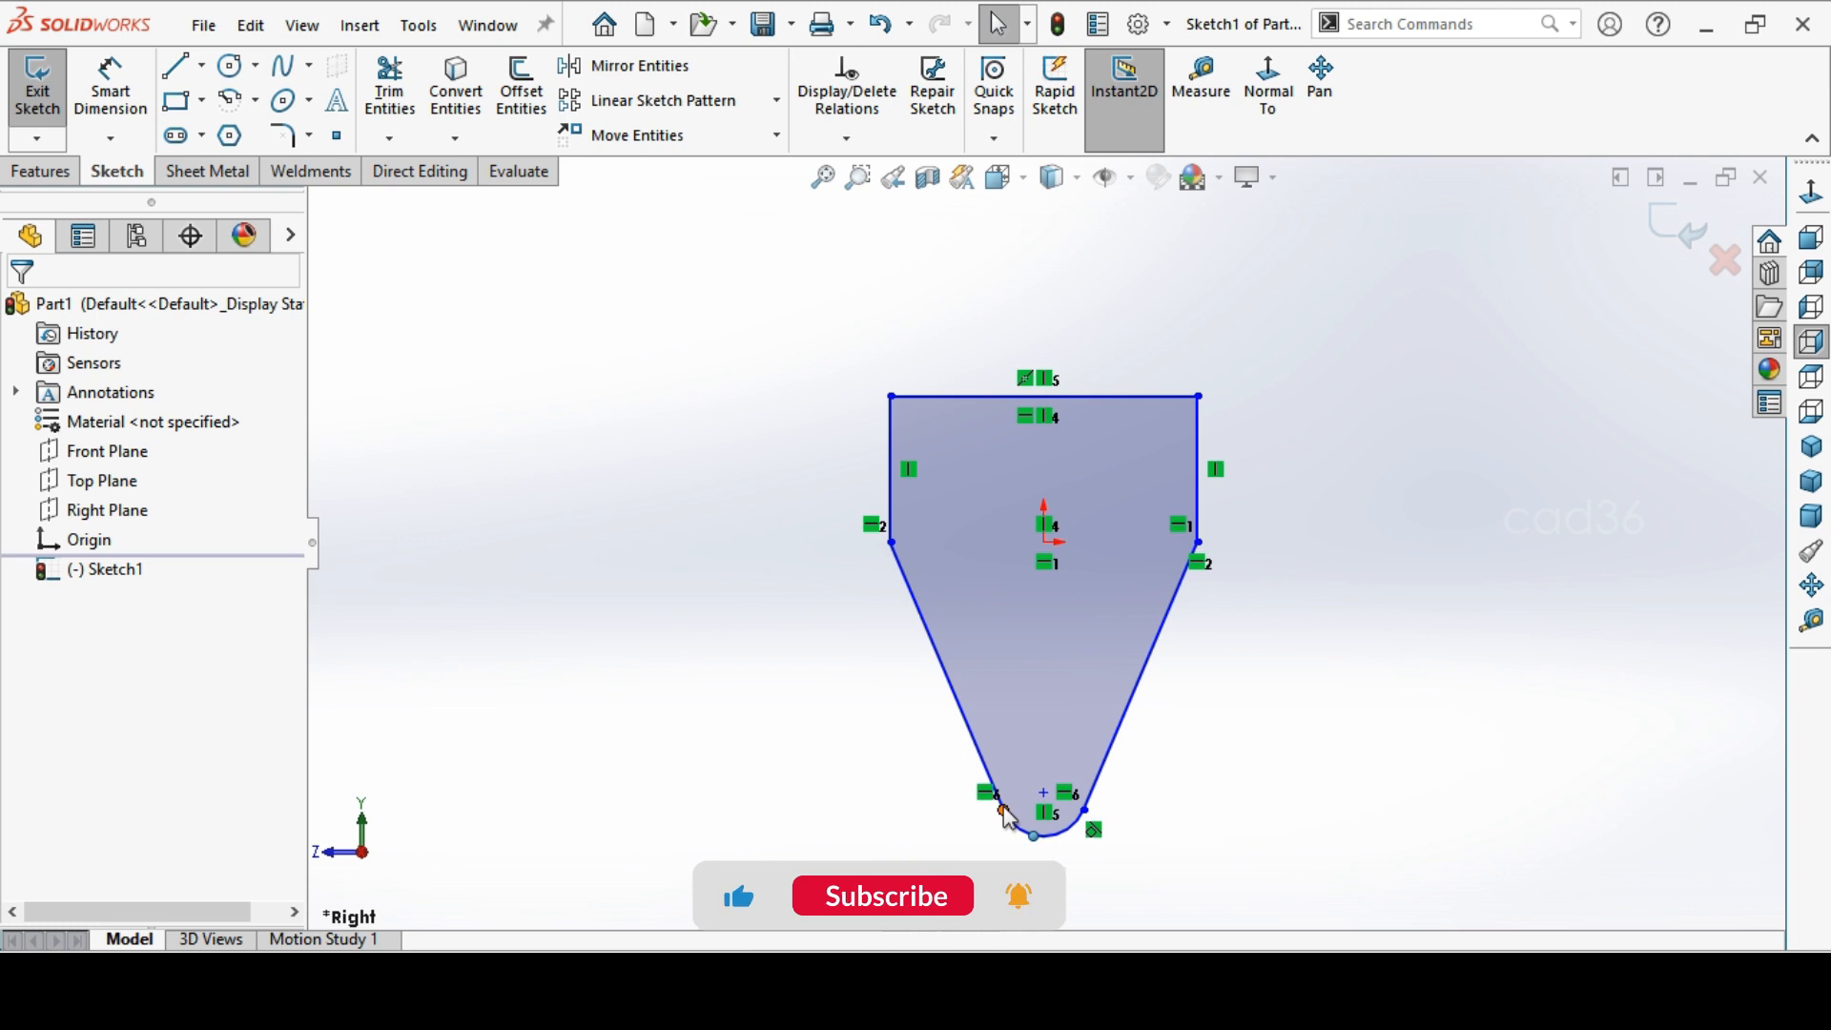
Dimension the plate outline's top edge to 76 mm and its vertical side to 36 mm
left_click(110, 91)
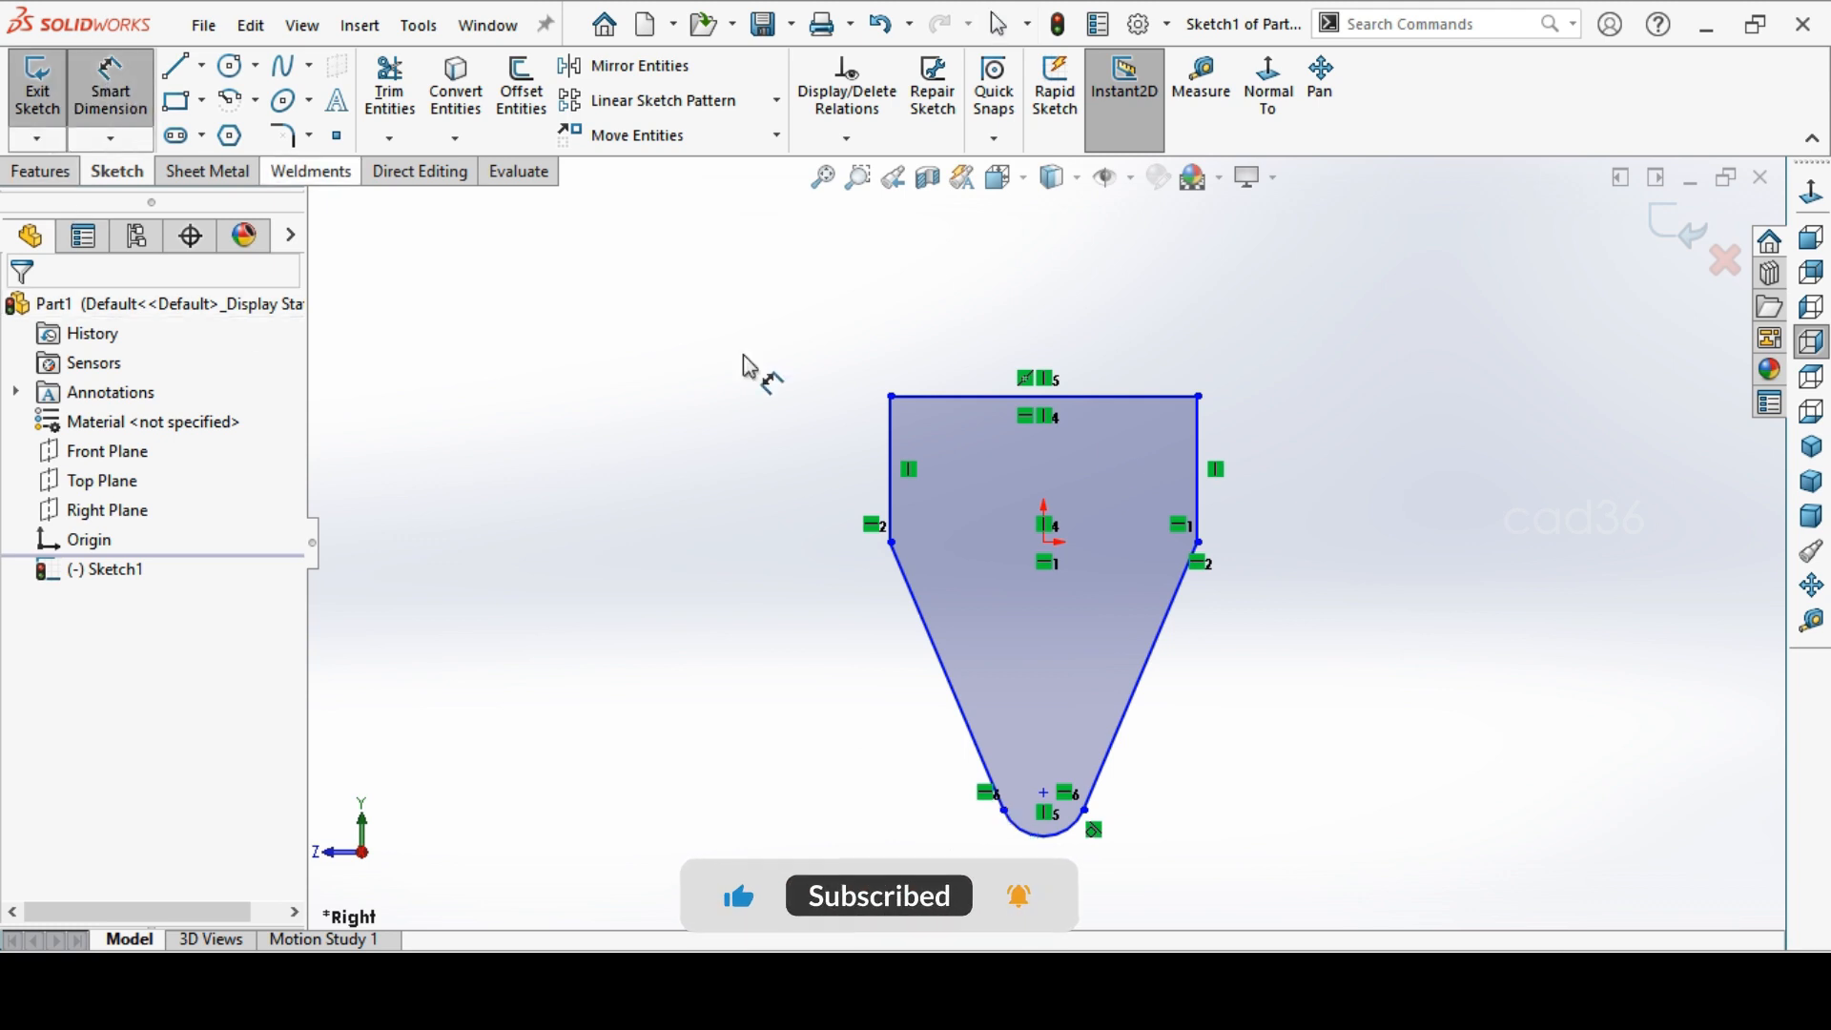
left_click(1152, 397)
left_click(1154, 336)
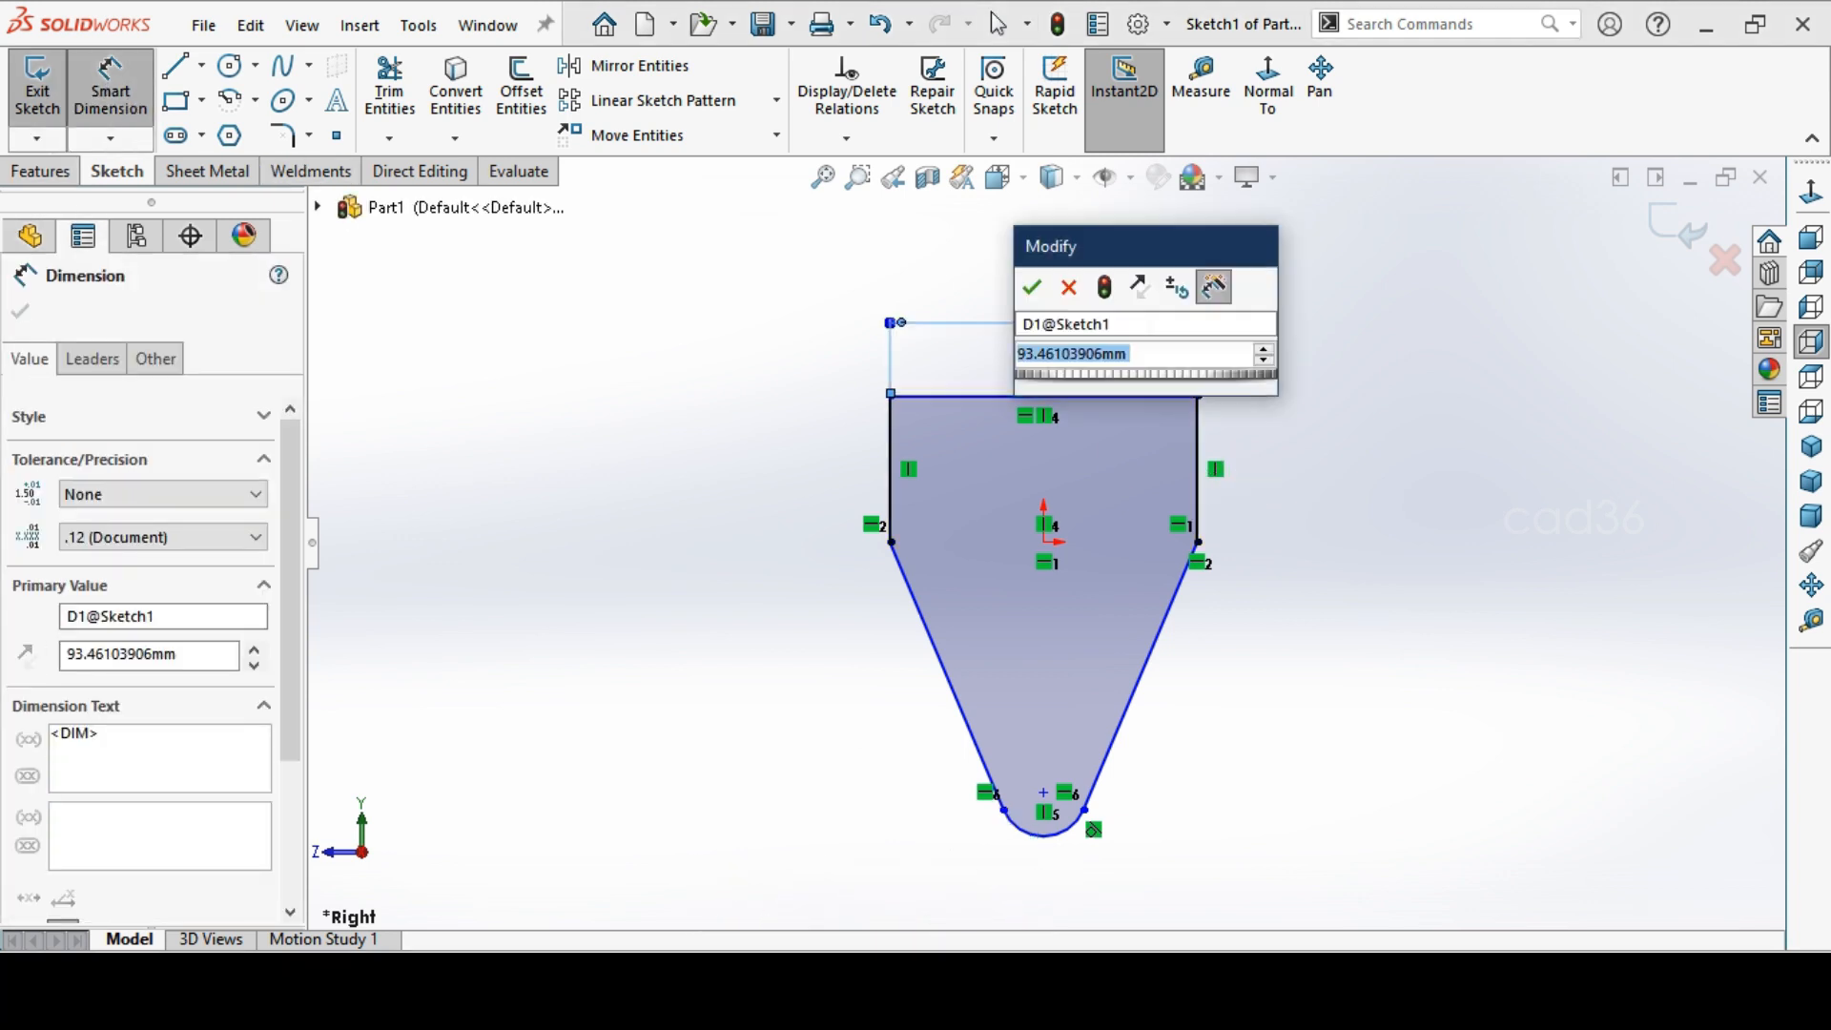
type("76")
key("Return")
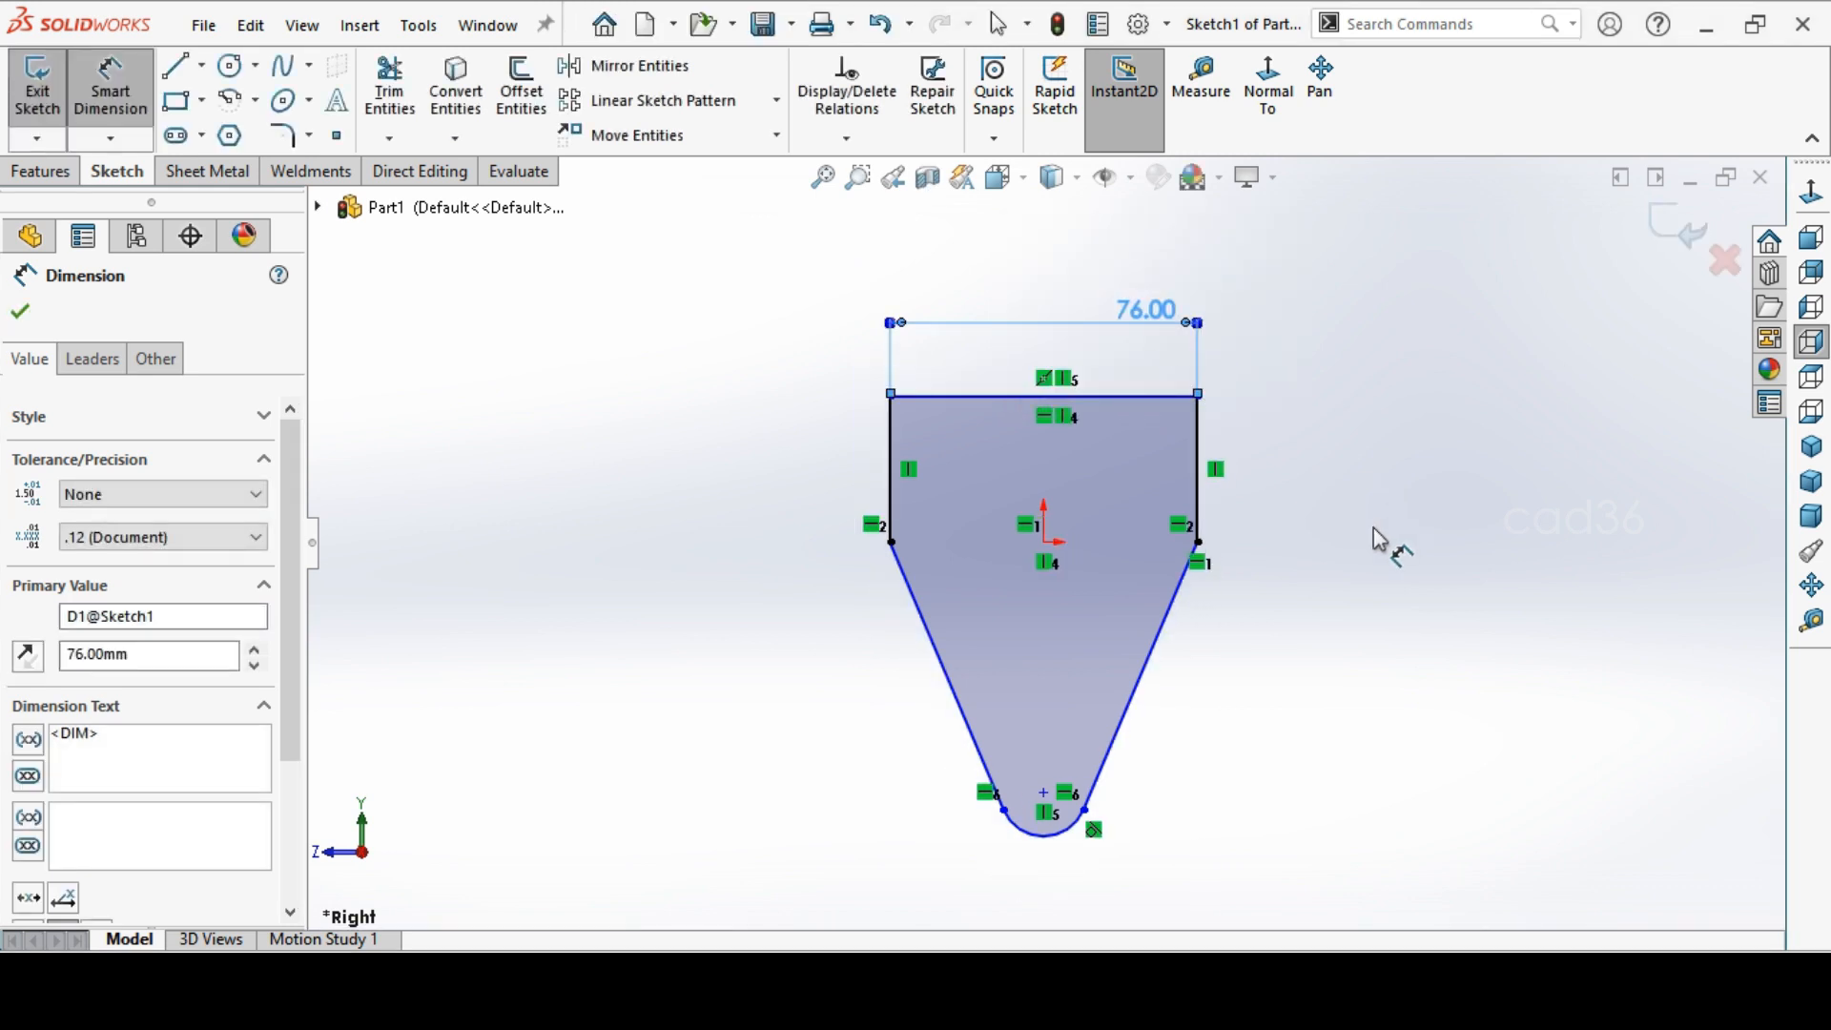
left_click(1201, 470)
left_click(1333, 486)
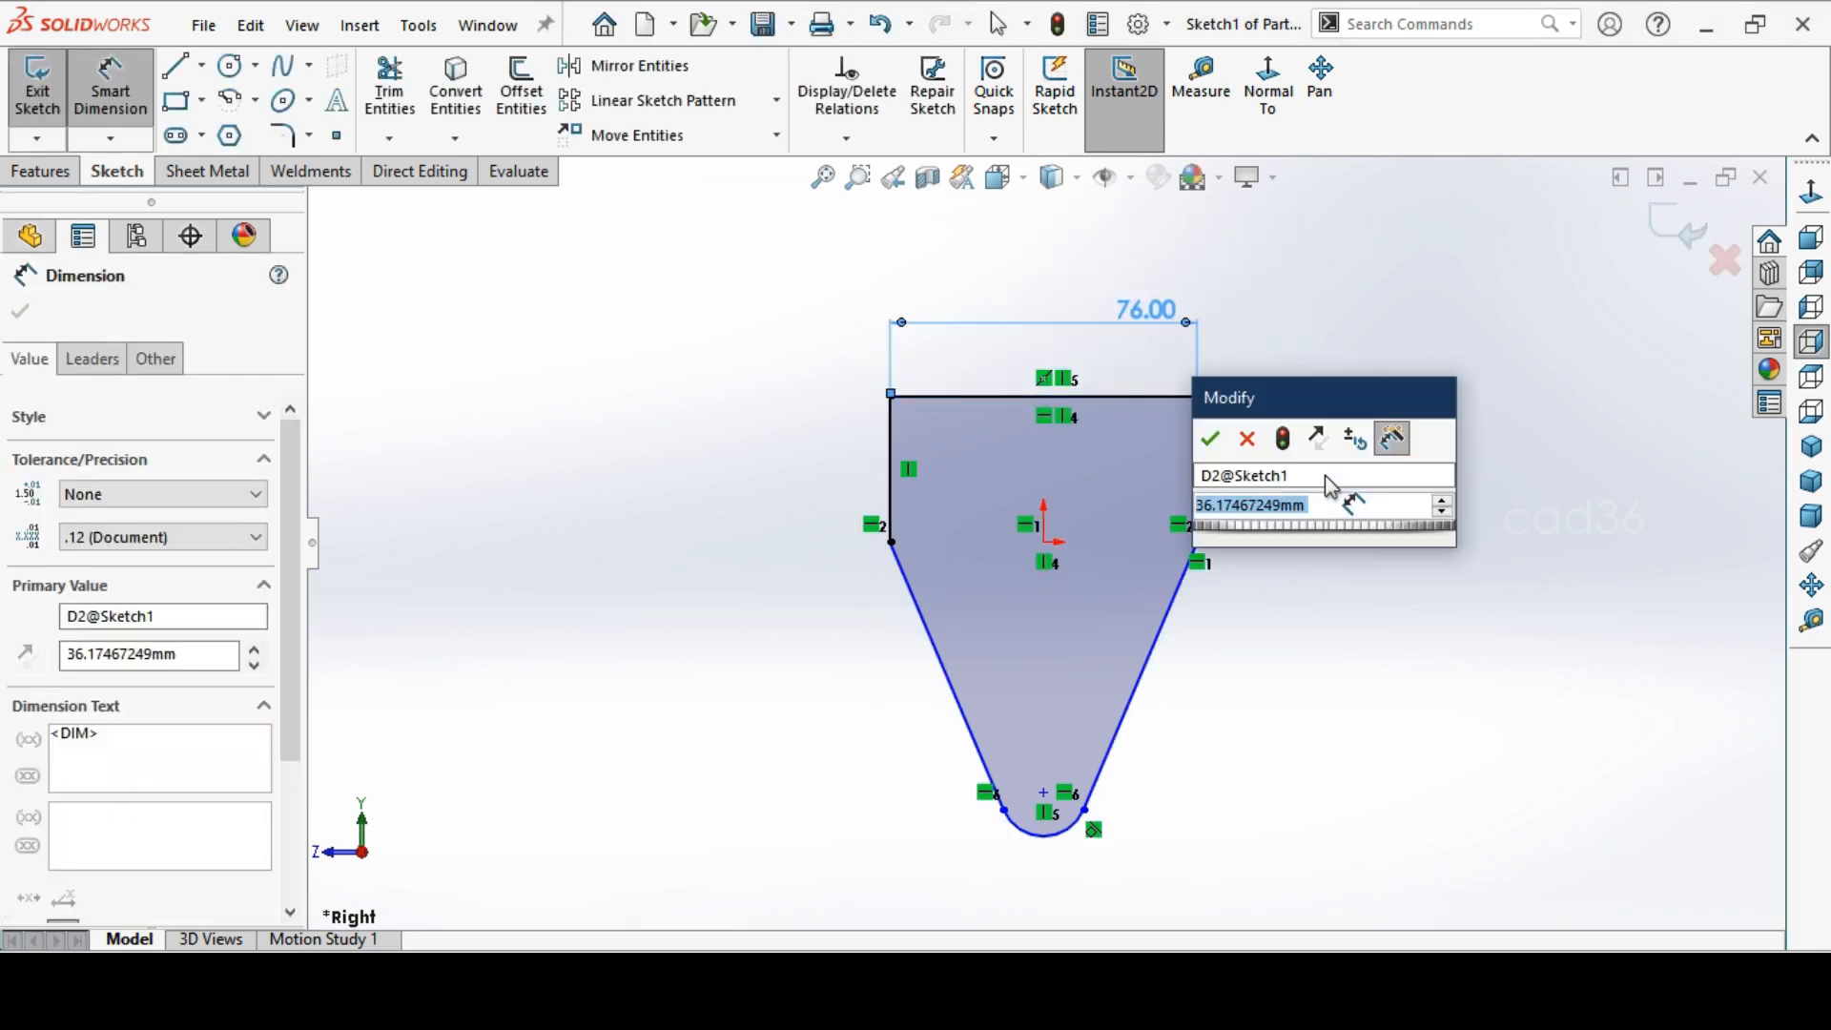
type("36")
key("Return")
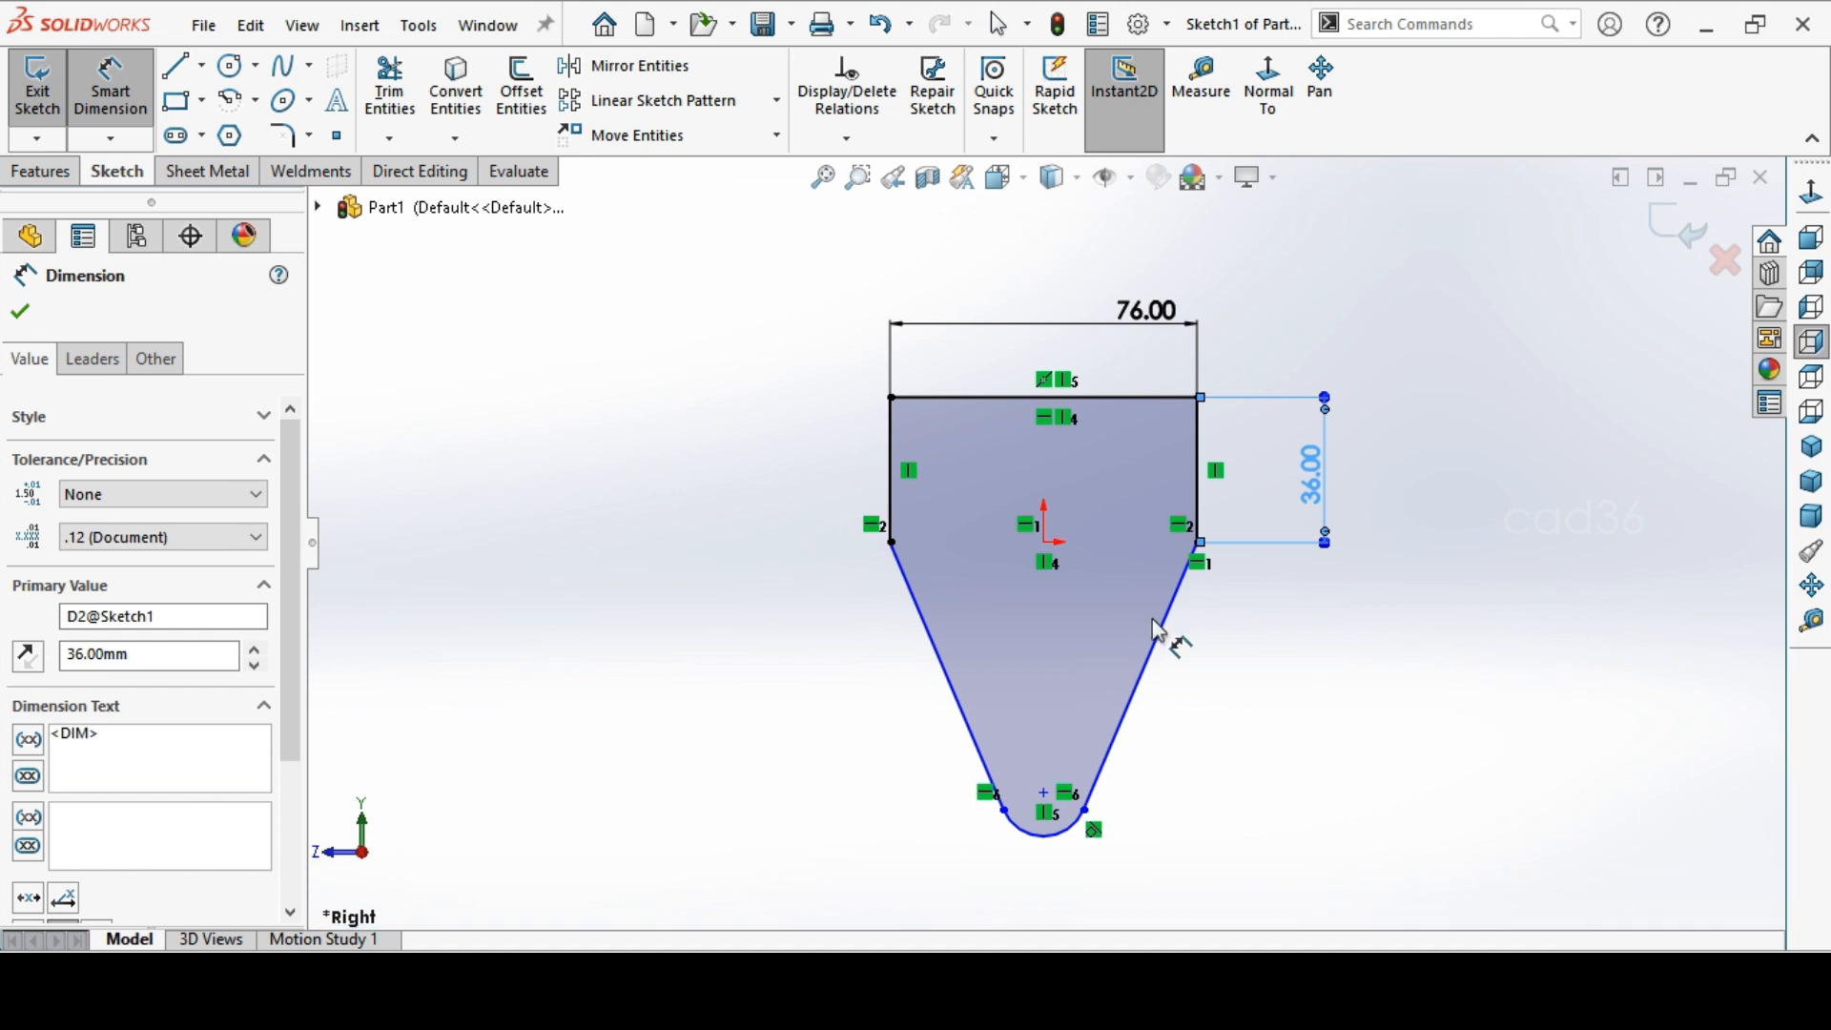
Dimension the bottom arc's centre 64 mm below the origin and set the arc's radius to 16 mm
left_click(1045, 543)
left_click(1045, 793)
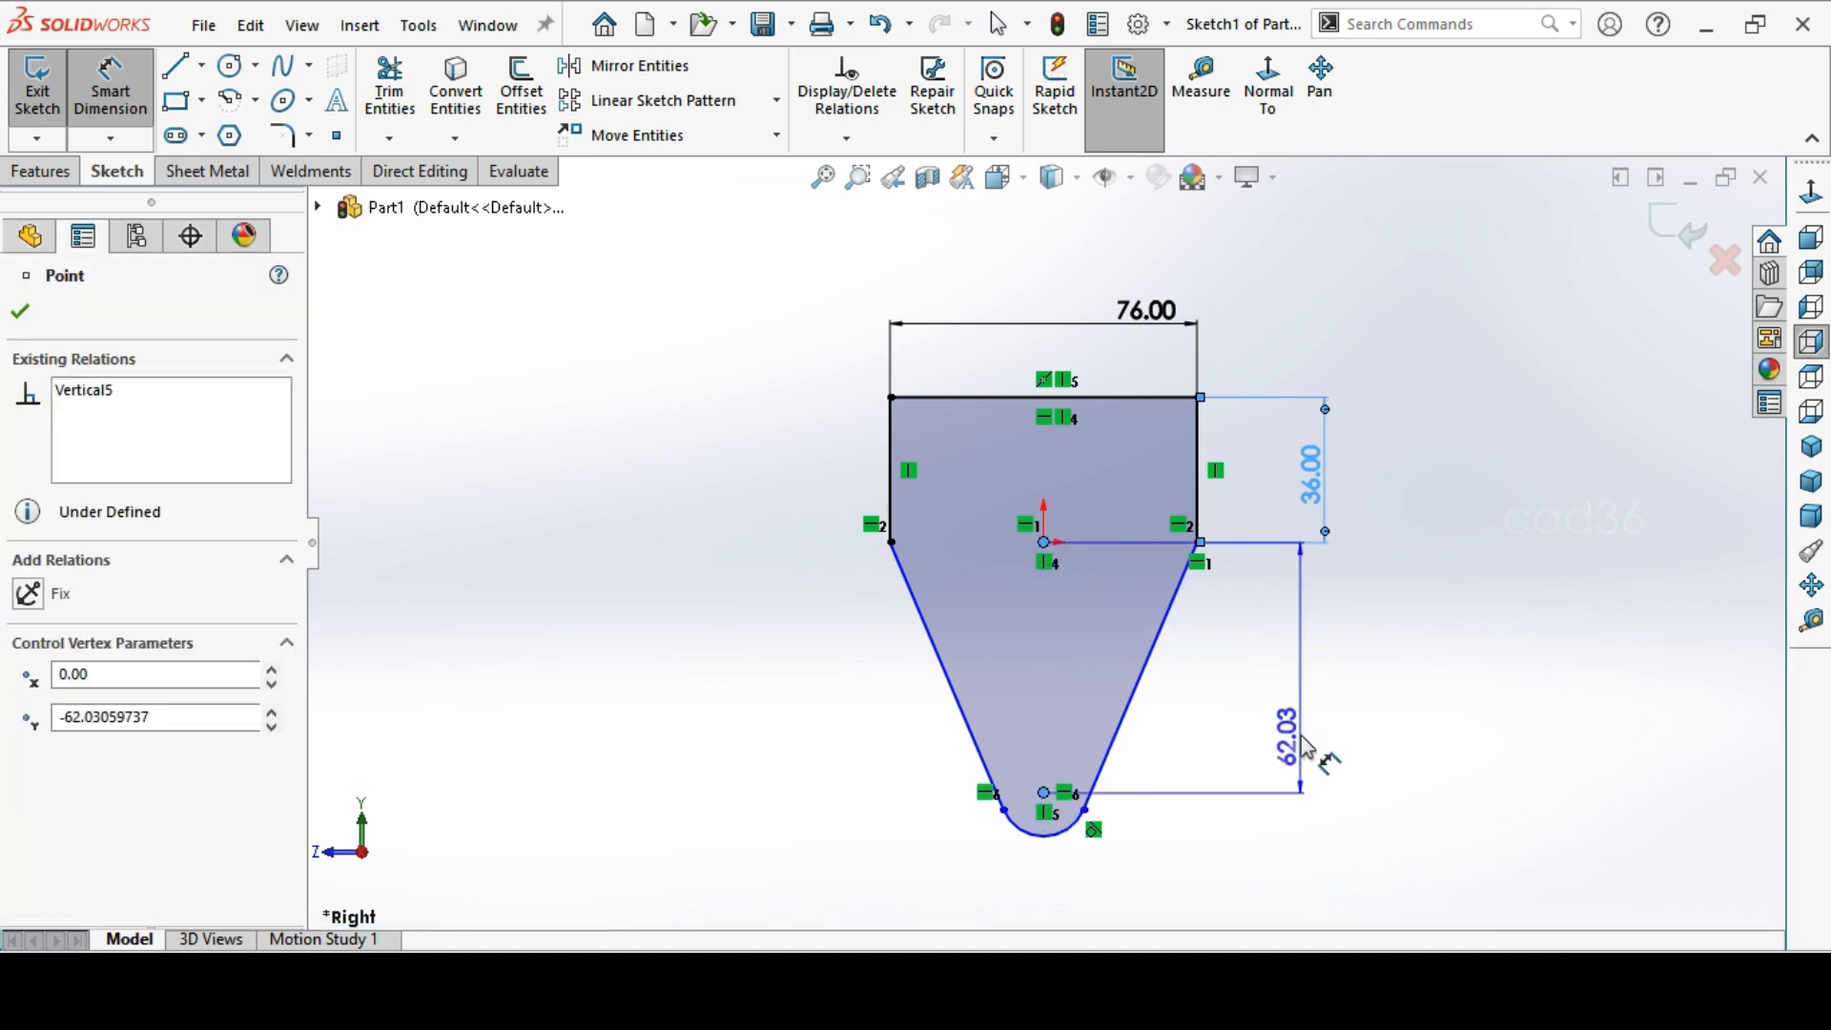
left_click(1301, 735)
type("64")
key("Return")
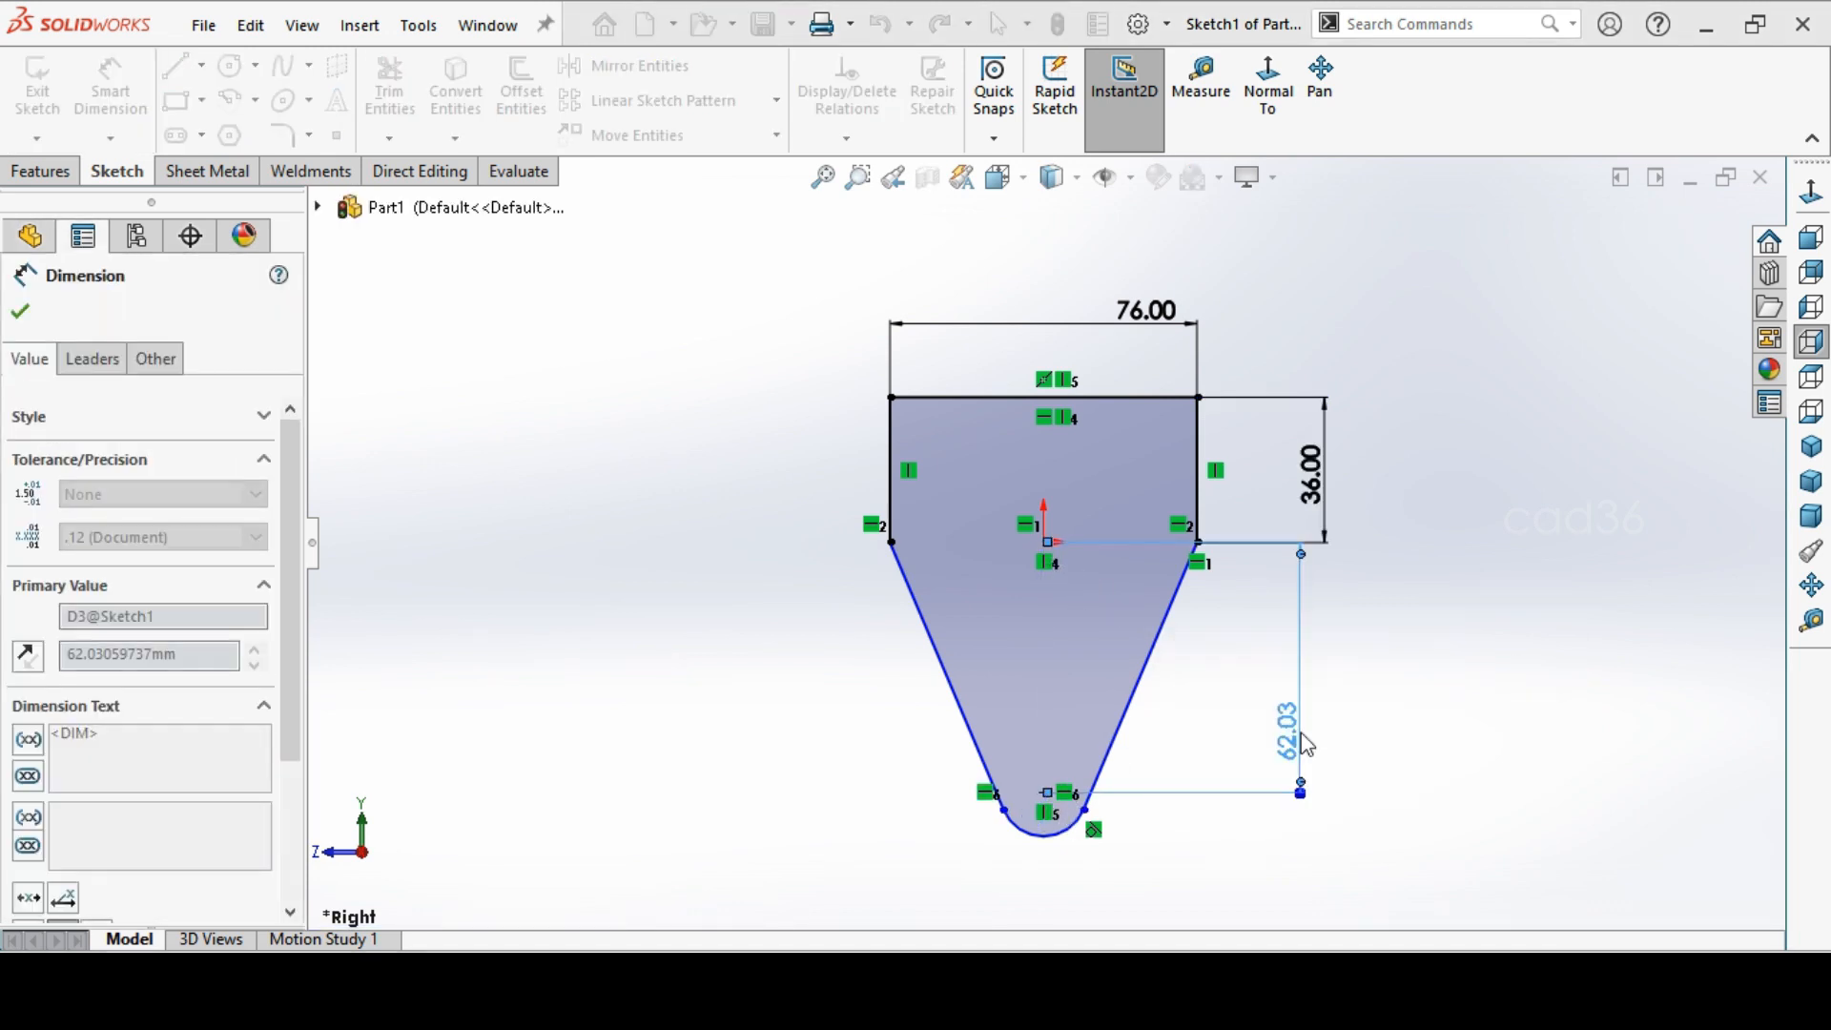
key("Escape")
left_click(109, 84)
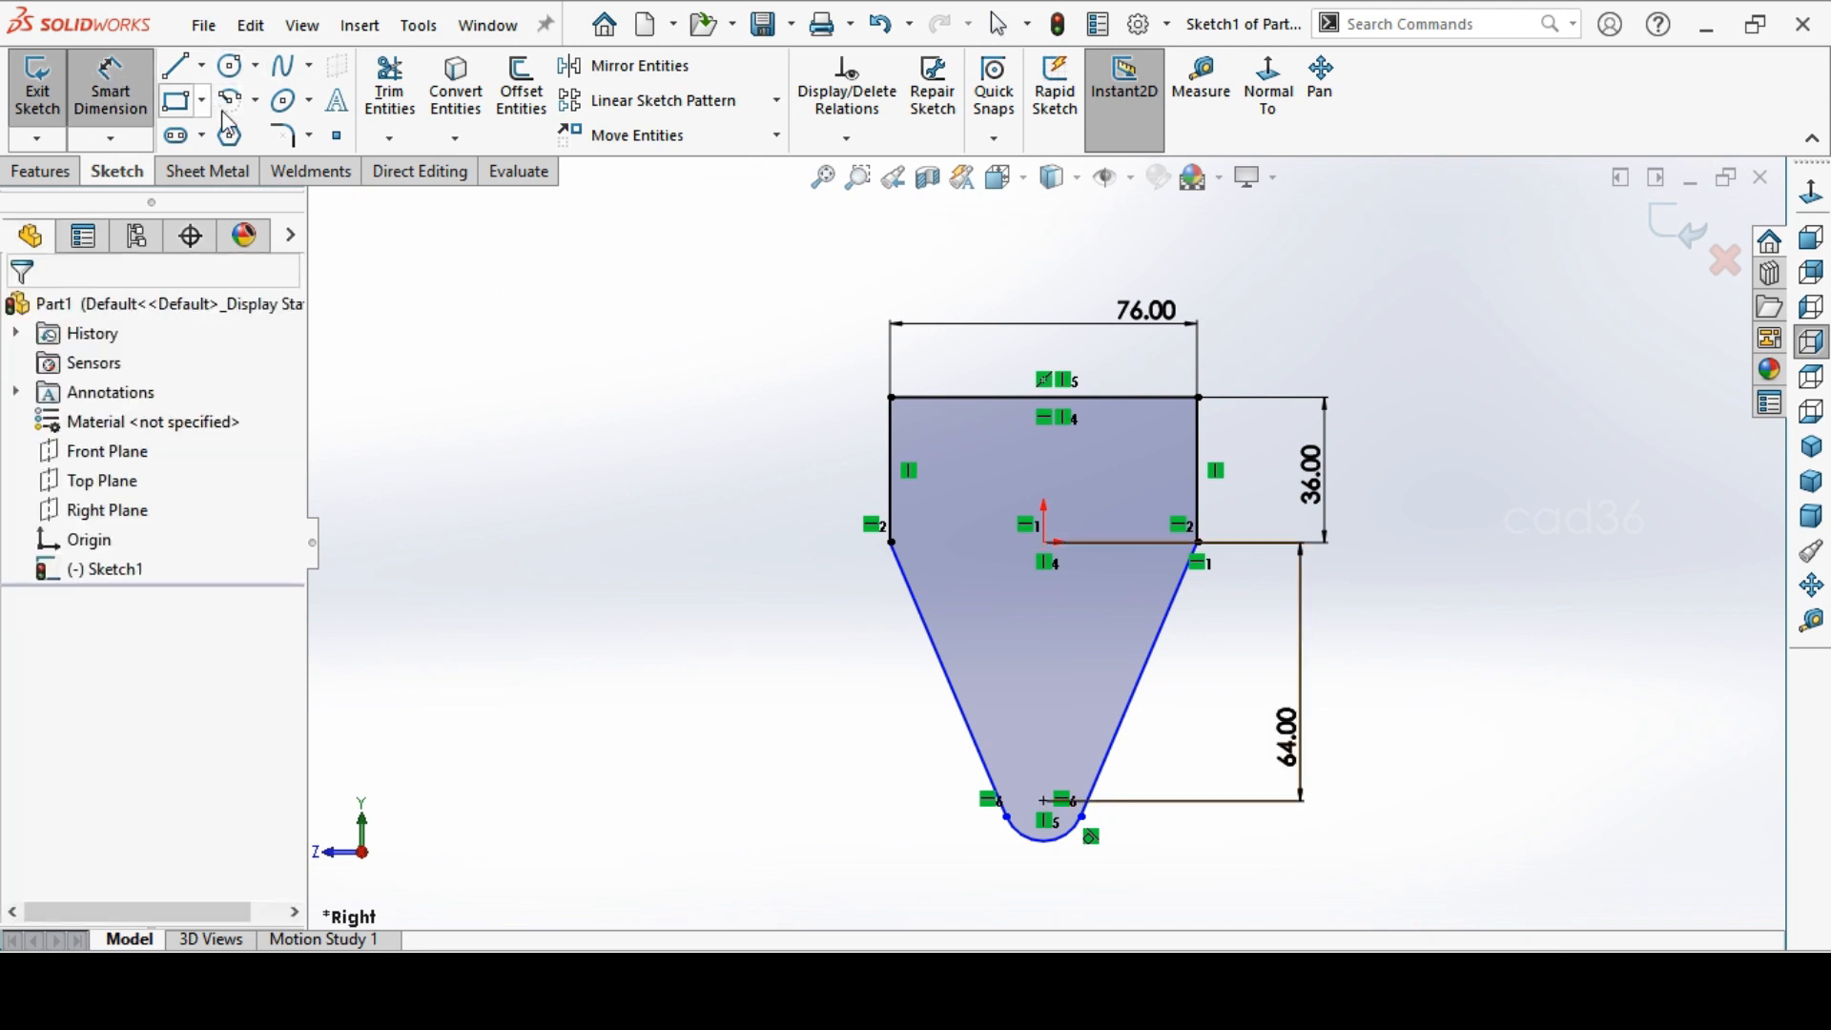
left_click(1070, 856)
left_click(1111, 873)
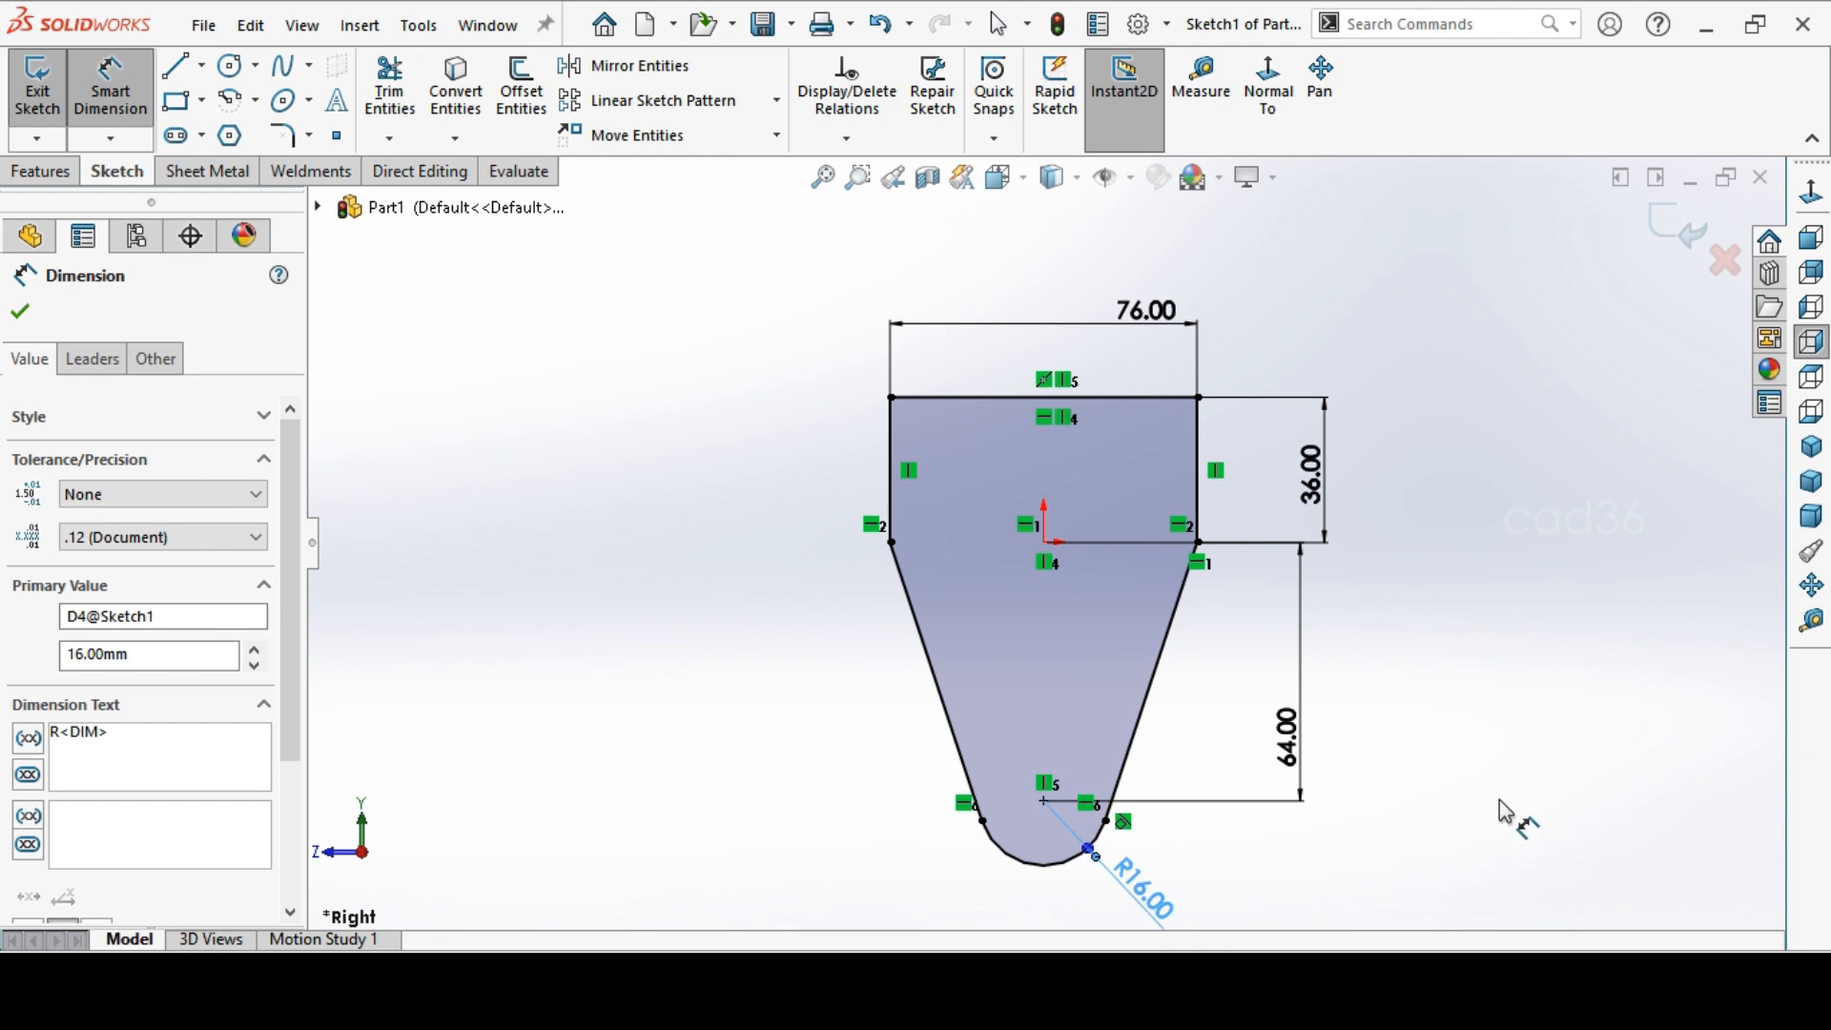
key("Escape")
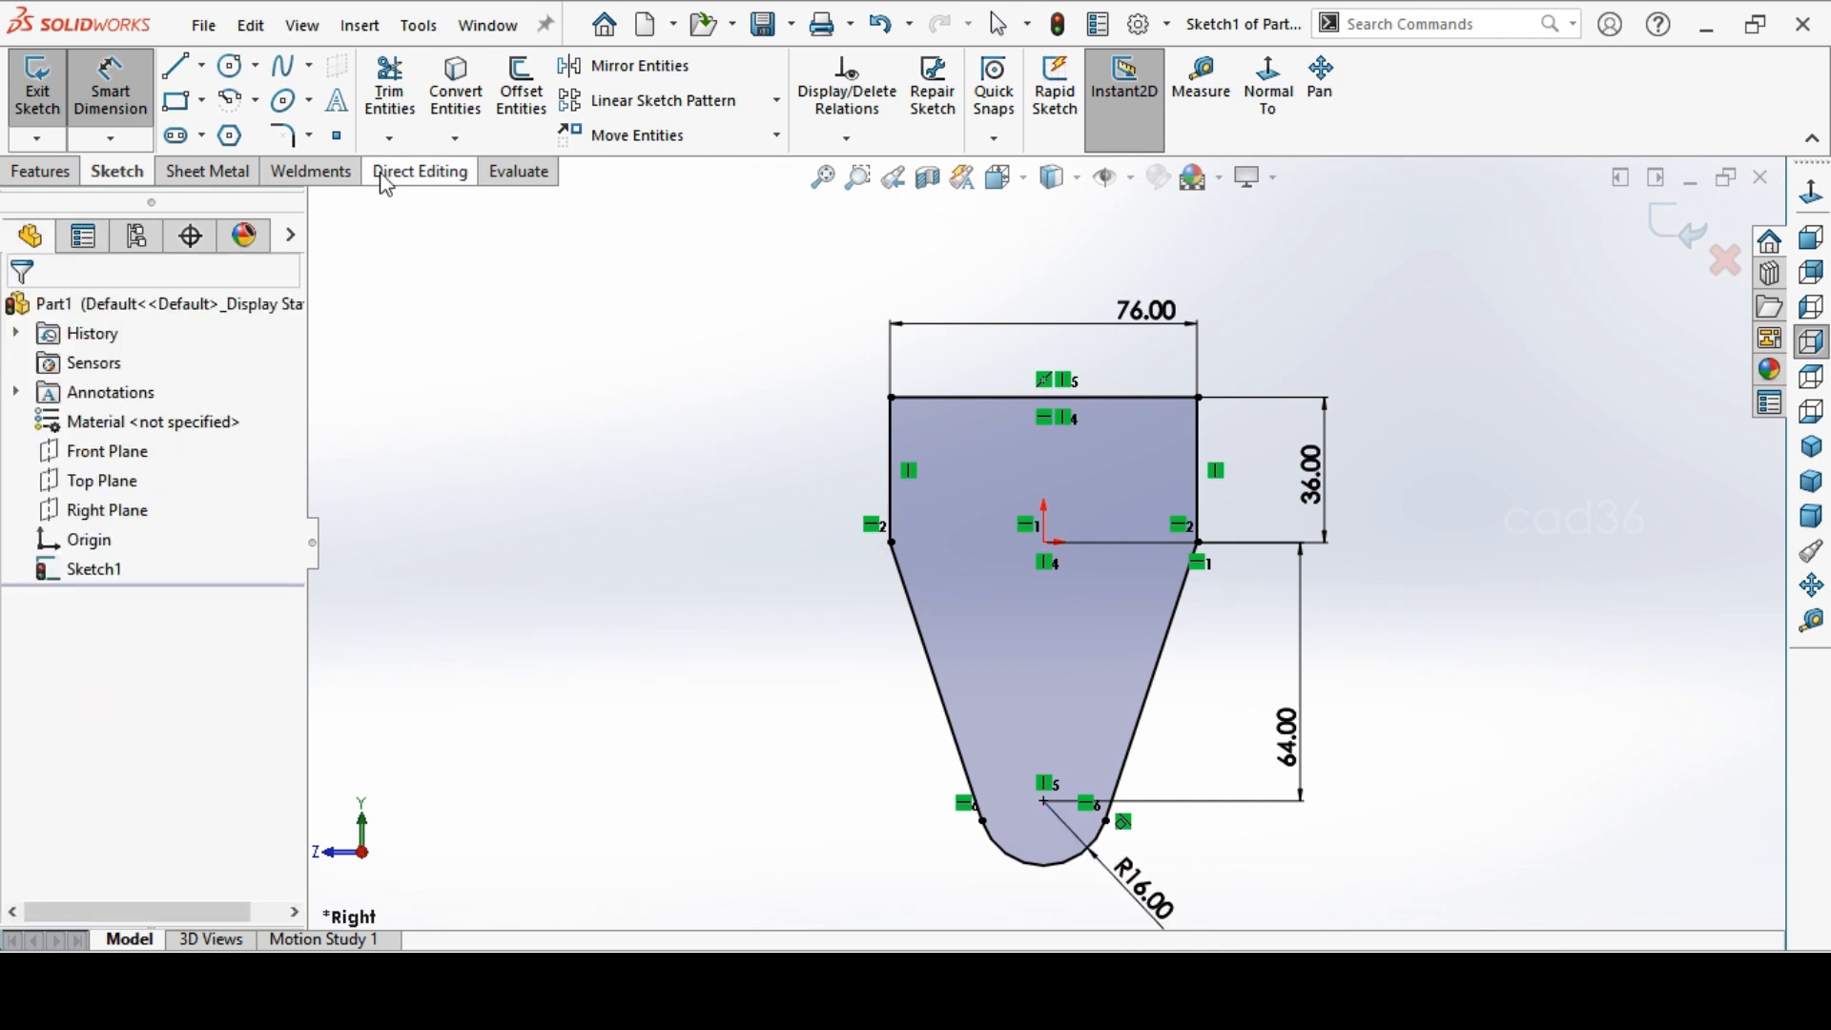
Sketch two circles of about 8 mm radius level with each other near the plate's upper corners and a third at the bottom arc's centre
left_click(230, 65)
left_click(952, 458)
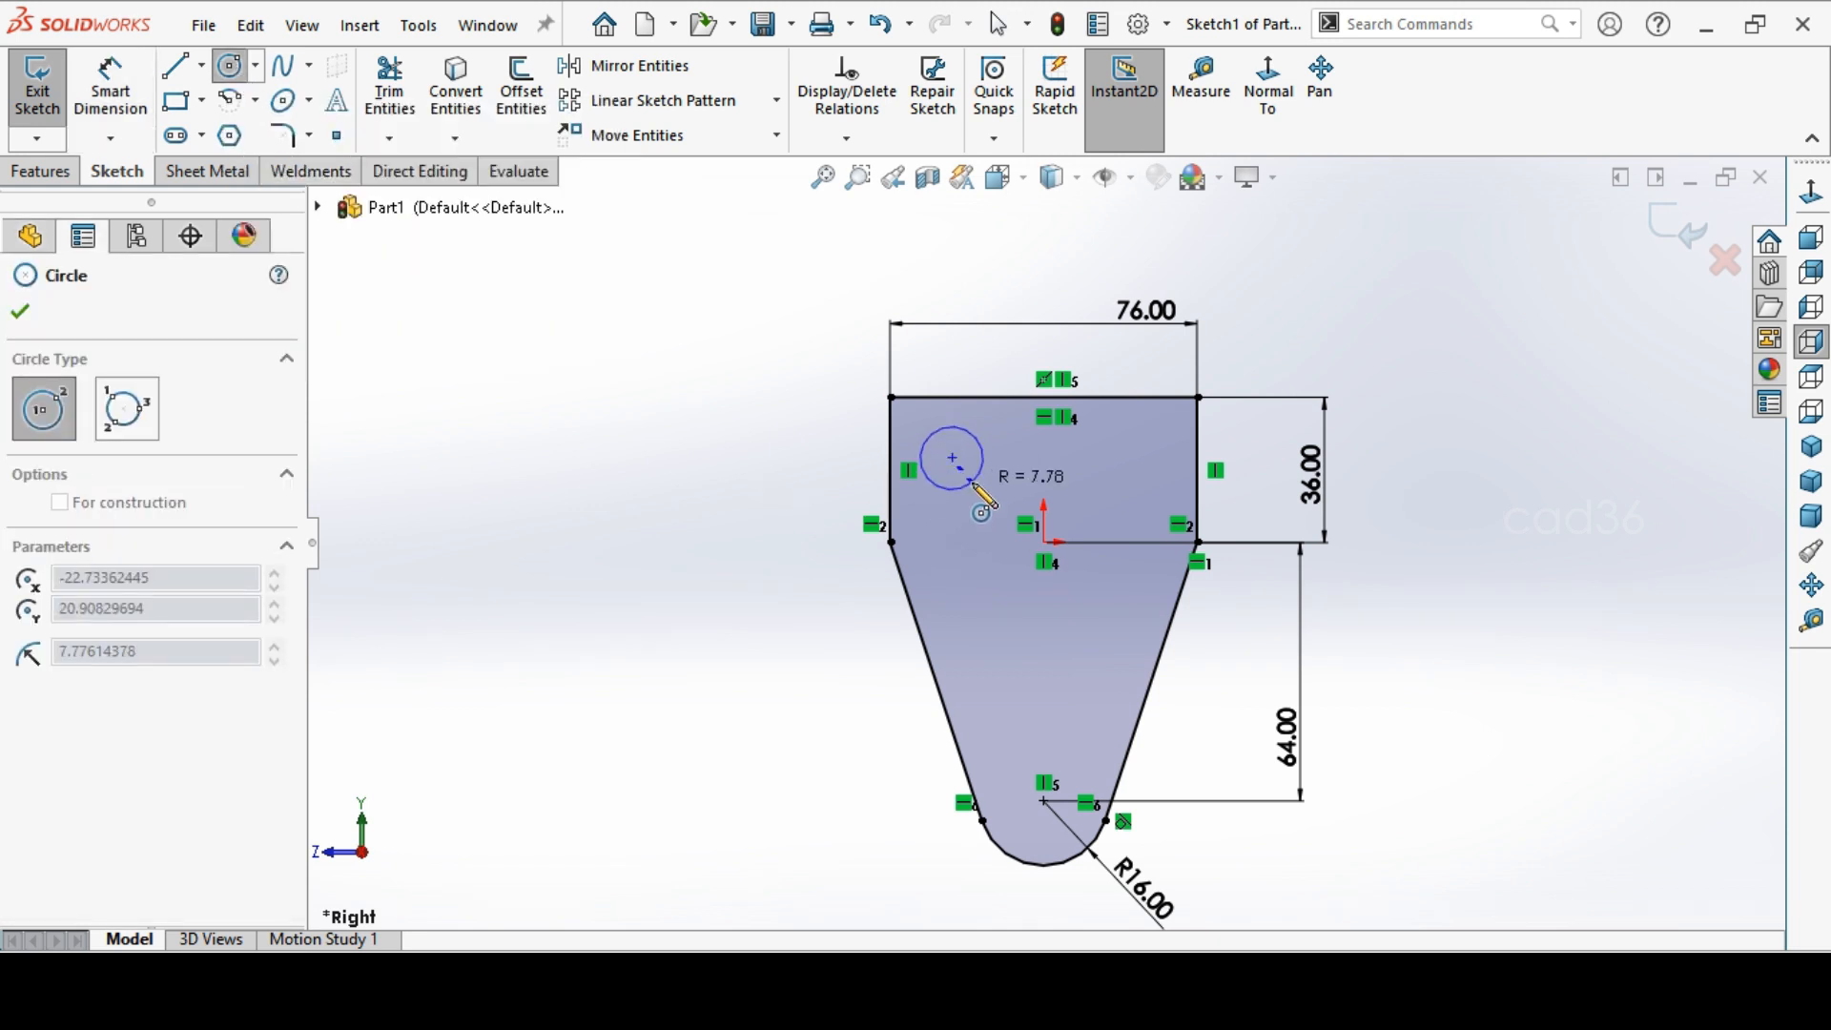
left_click(984, 461)
left_click(1148, 458)
left_click(1180, 462)
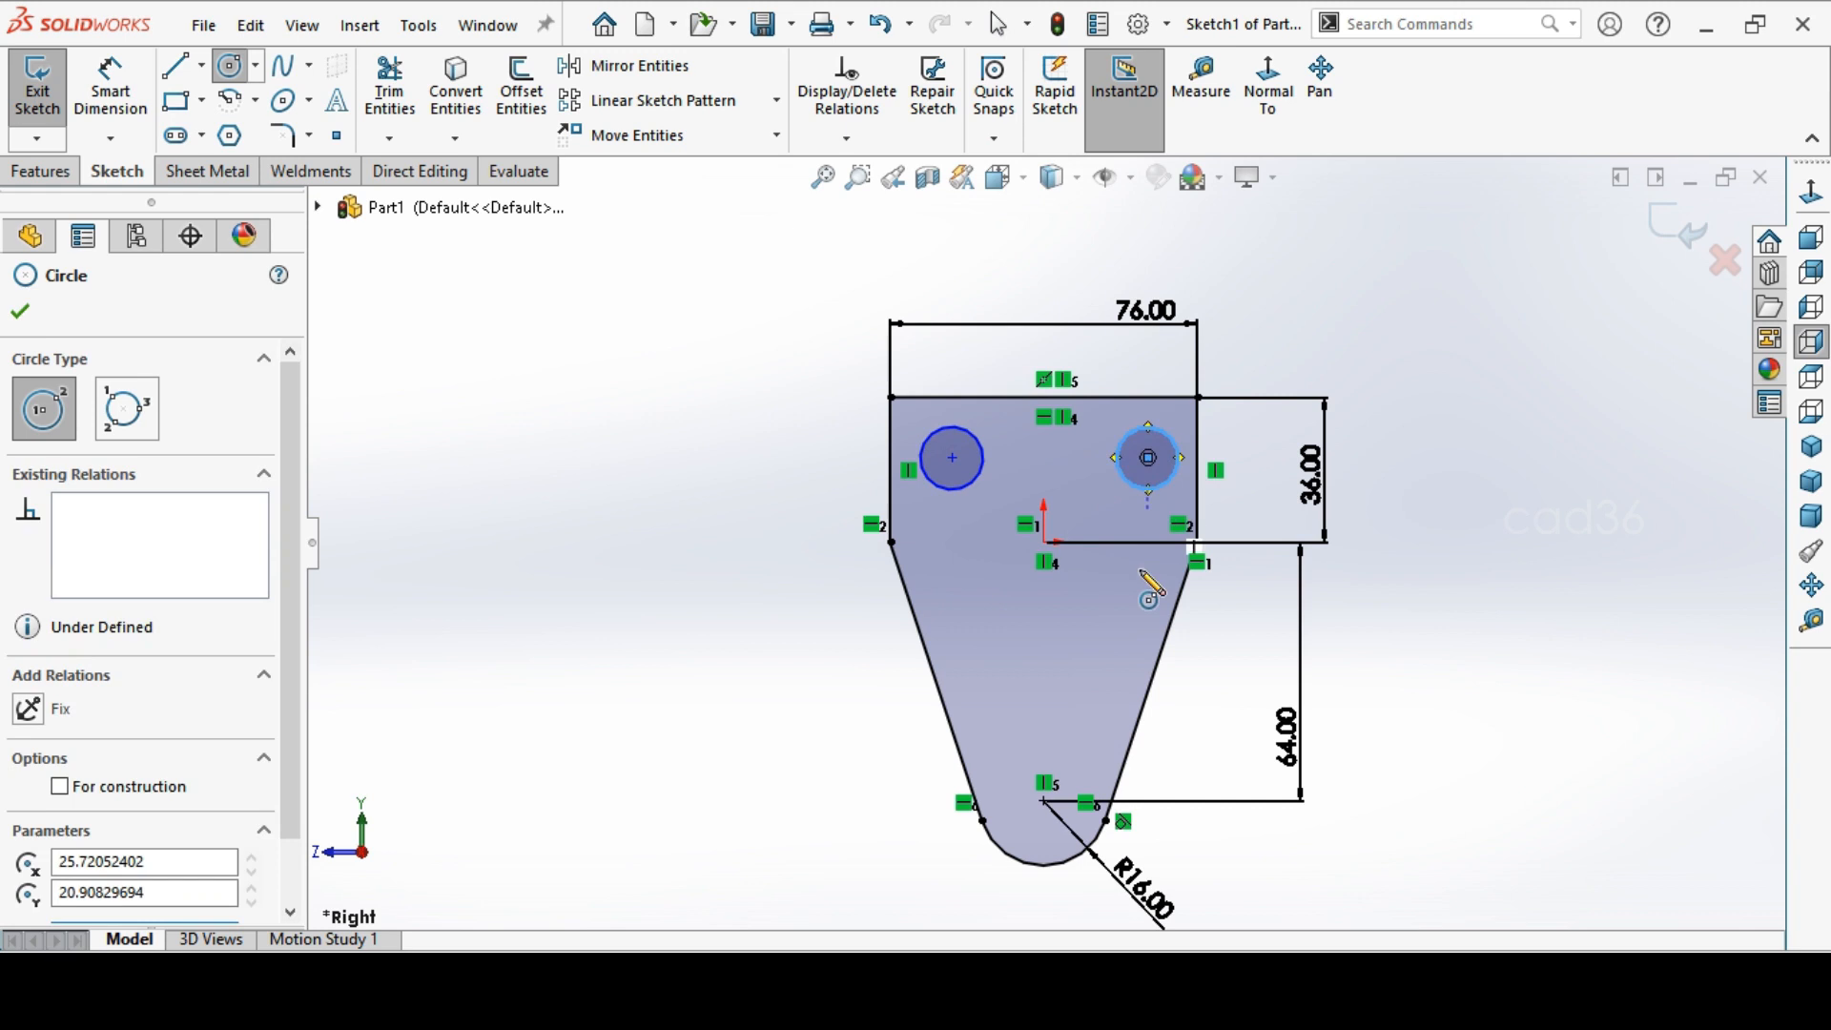
left_click(1045, 802)
left_click(1081, 803)
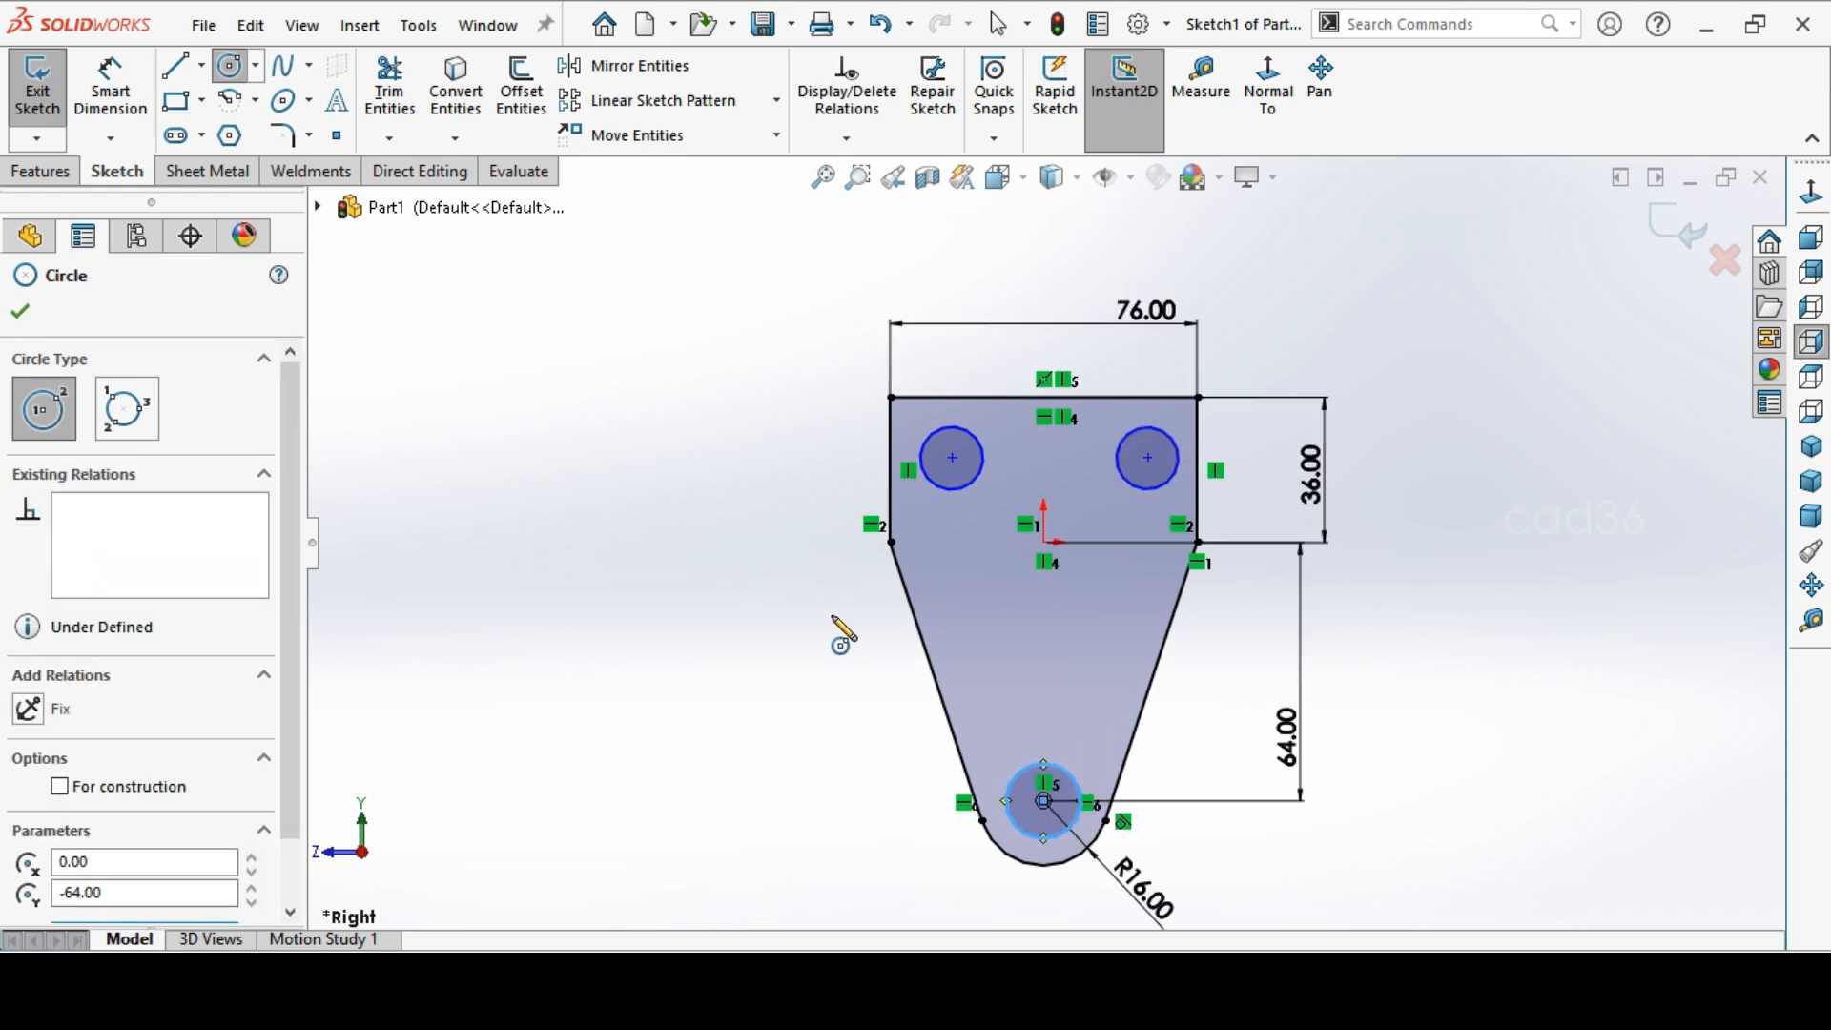
right_click(616, 546)
left_click(658, 561)
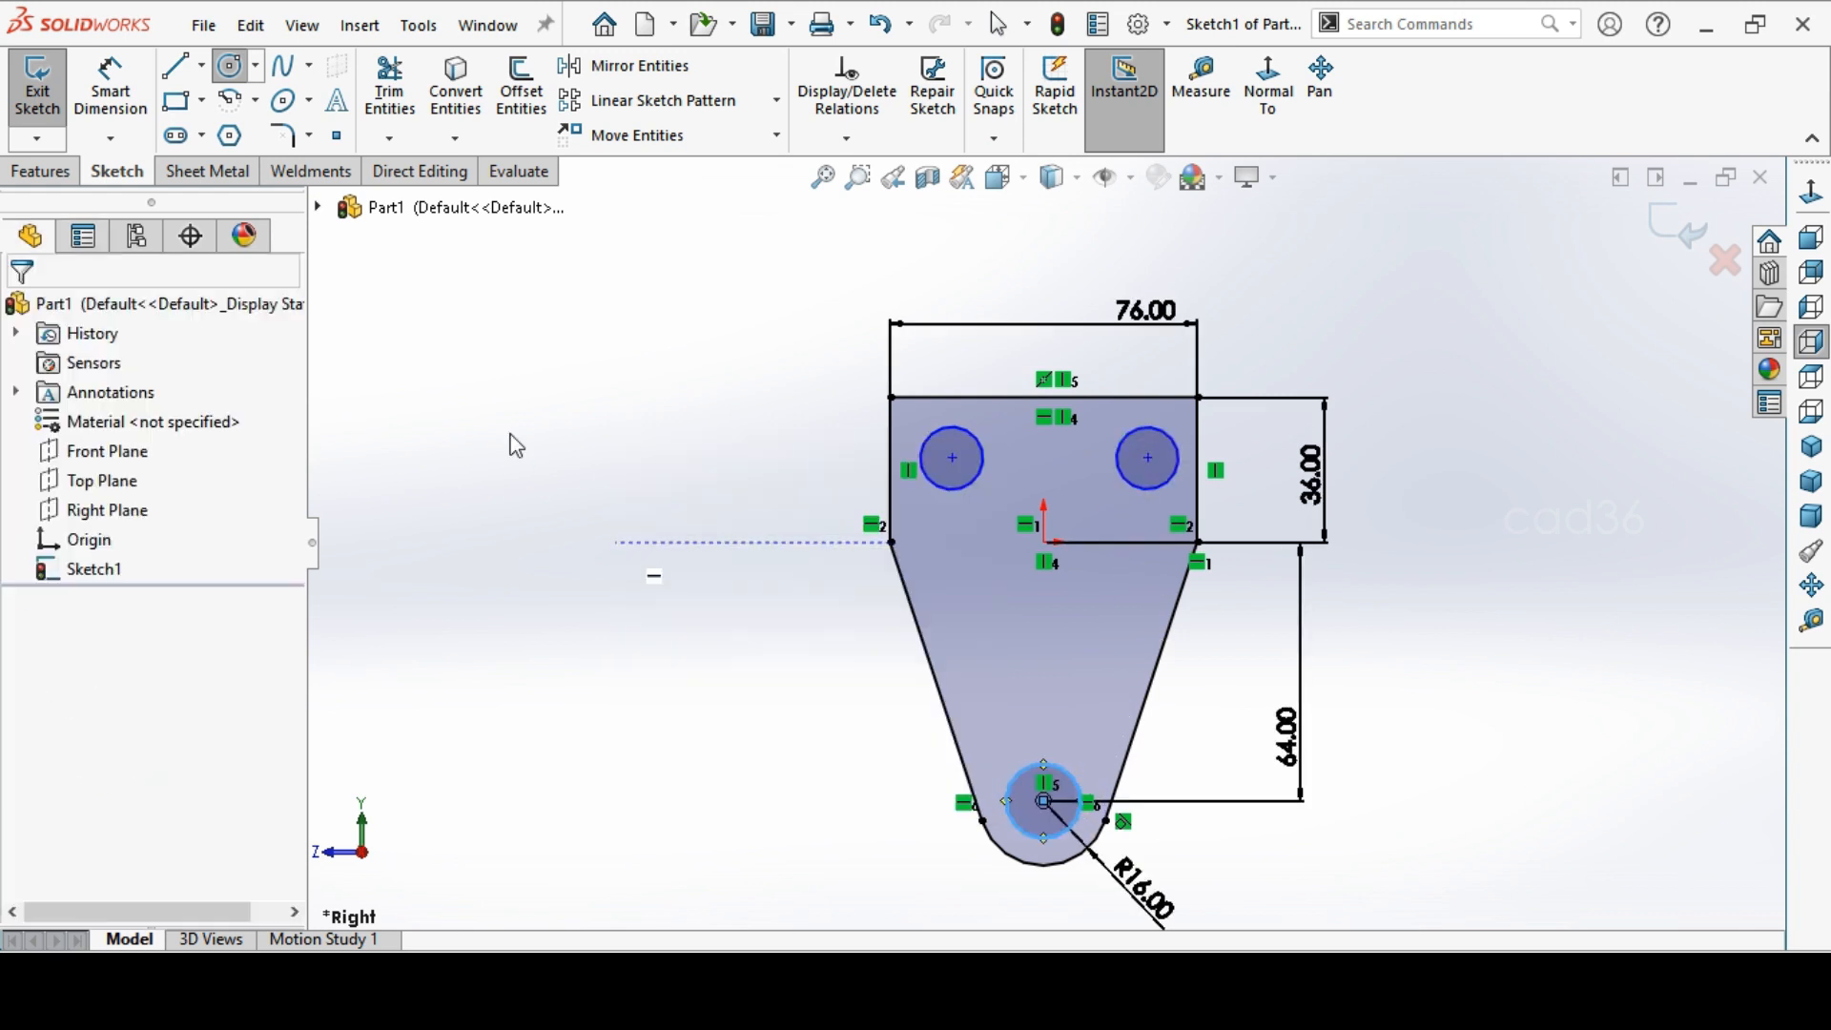
Dimension the plate's upper-left circle to a 12 mm diameter
left_click(111, 88)
left_click(962, 490)
left_click(808, 512)
type("12")
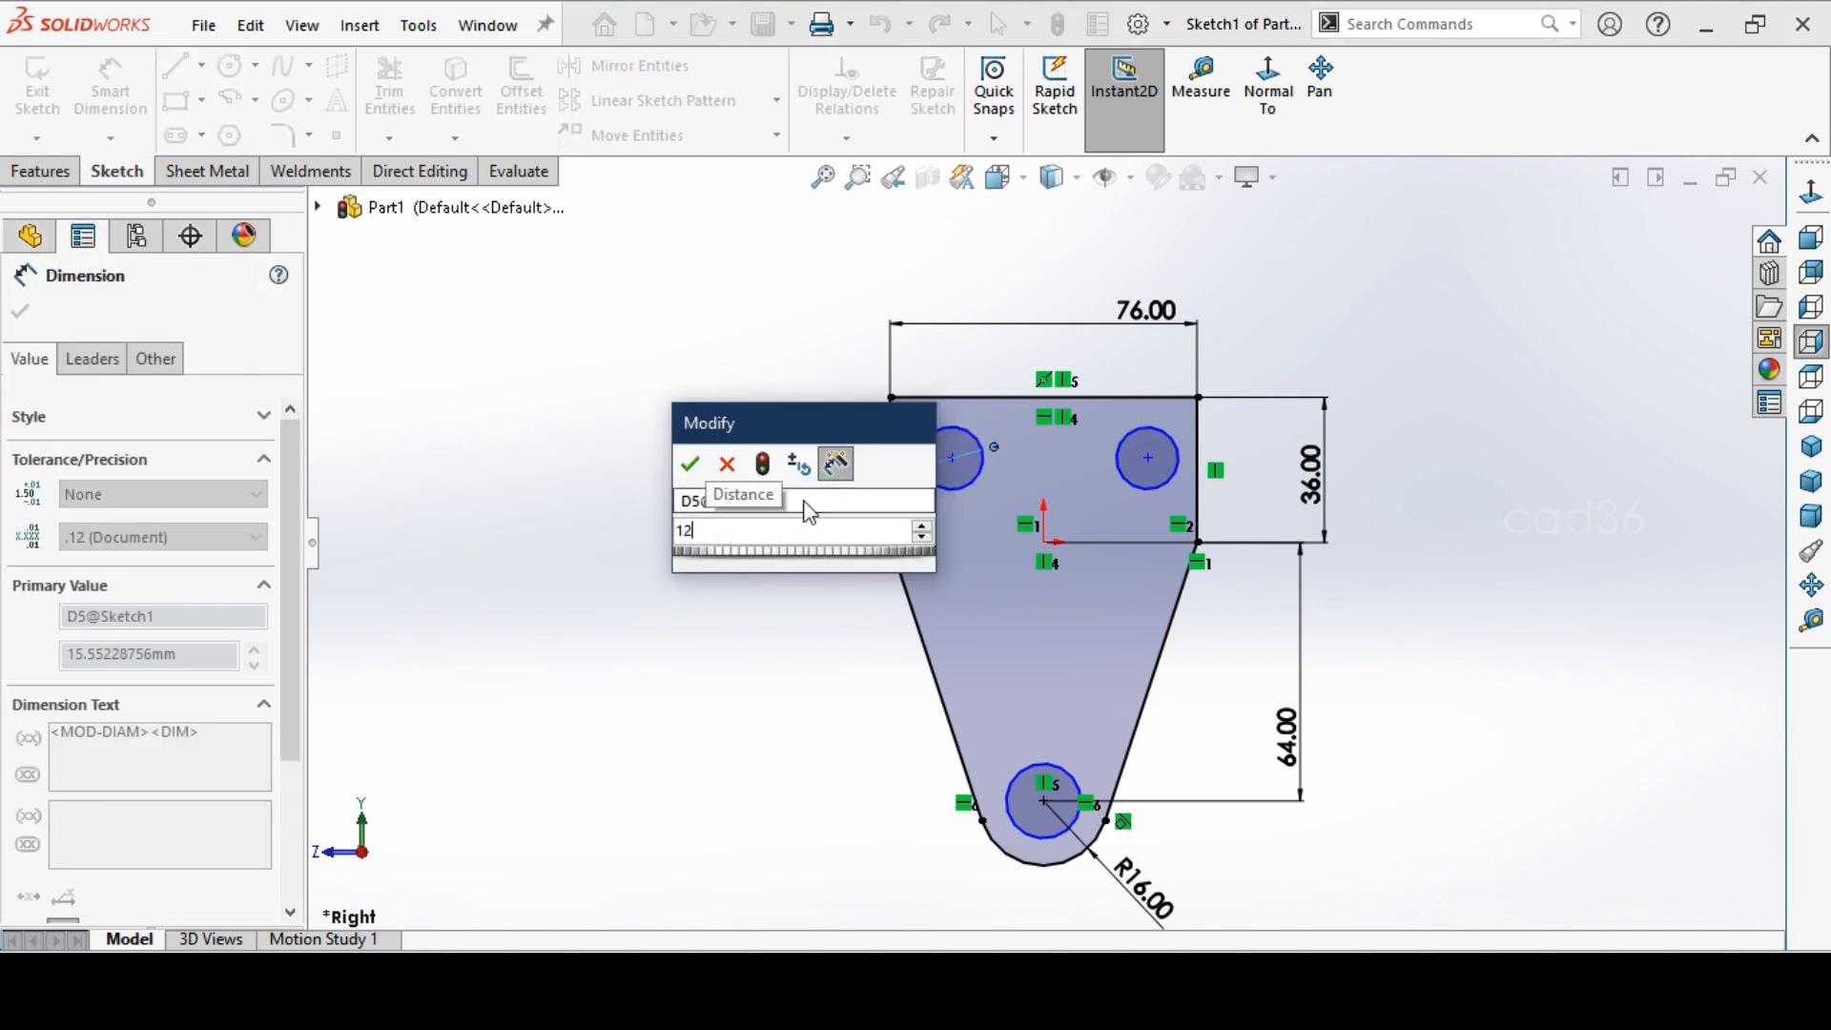
key("Return")
left_click(812, 635)
right_click(798, 608)
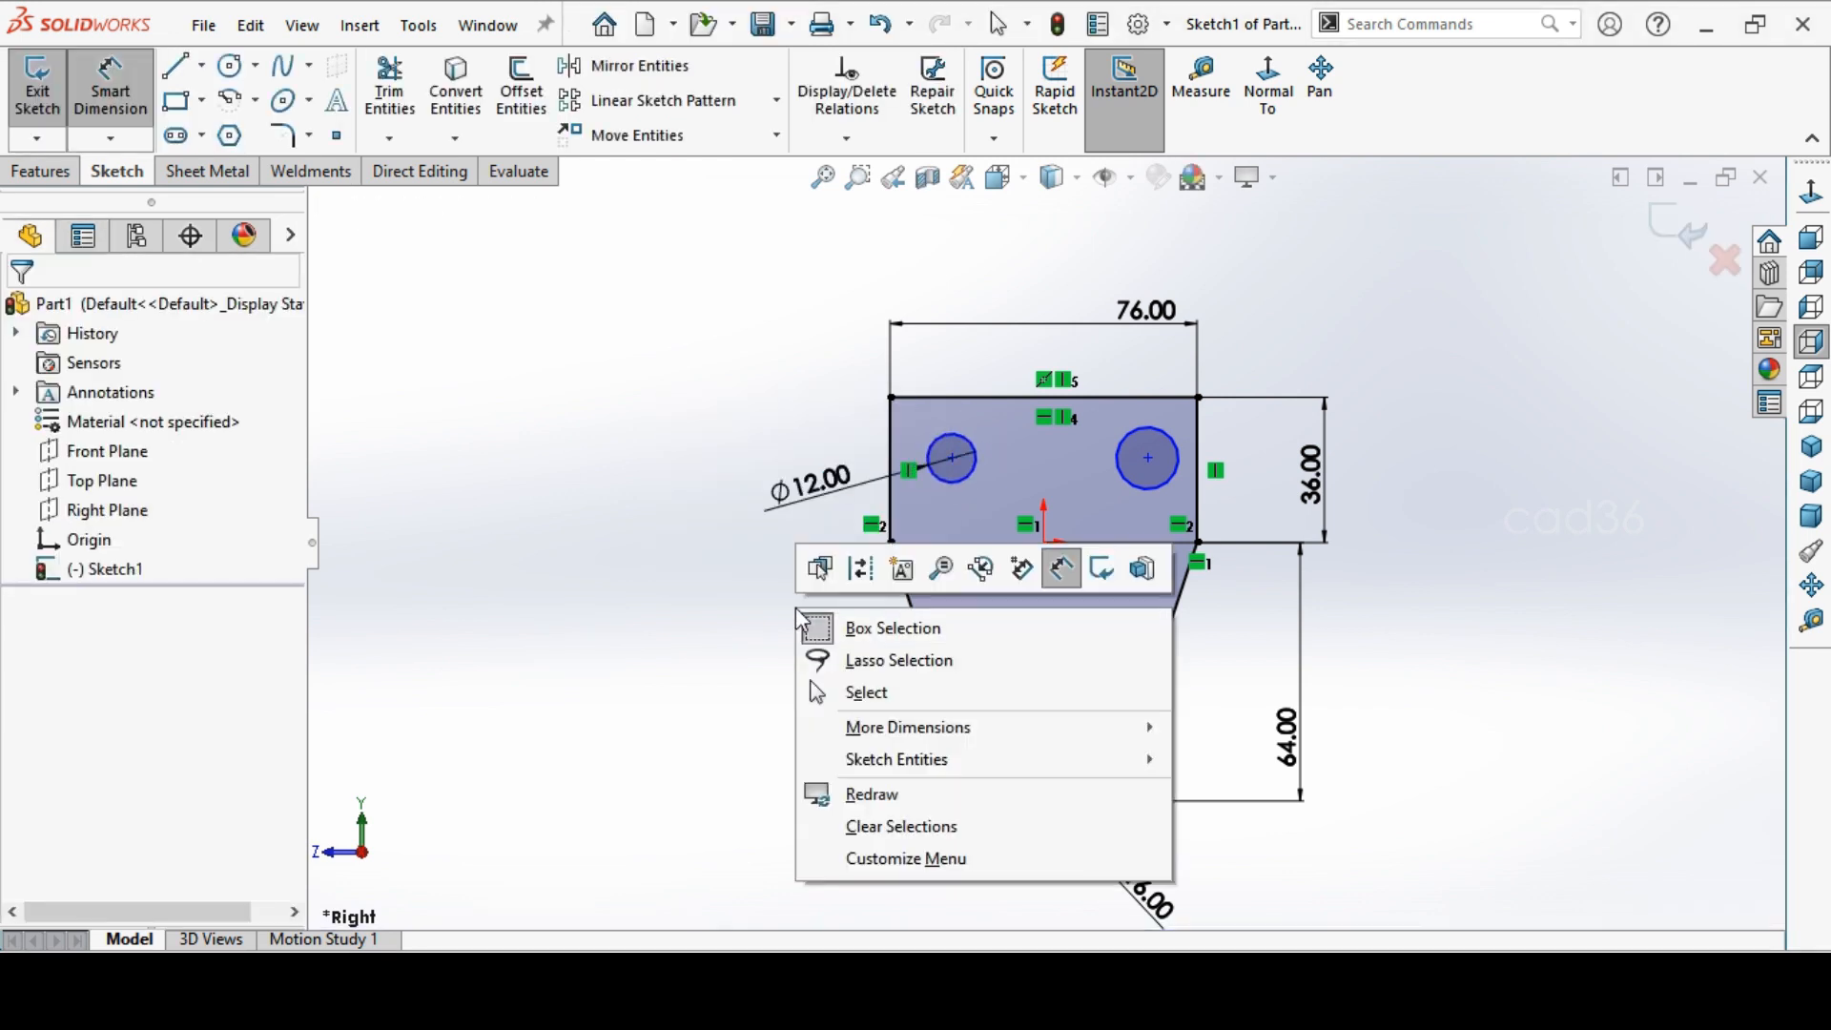
left_click(821, 694)
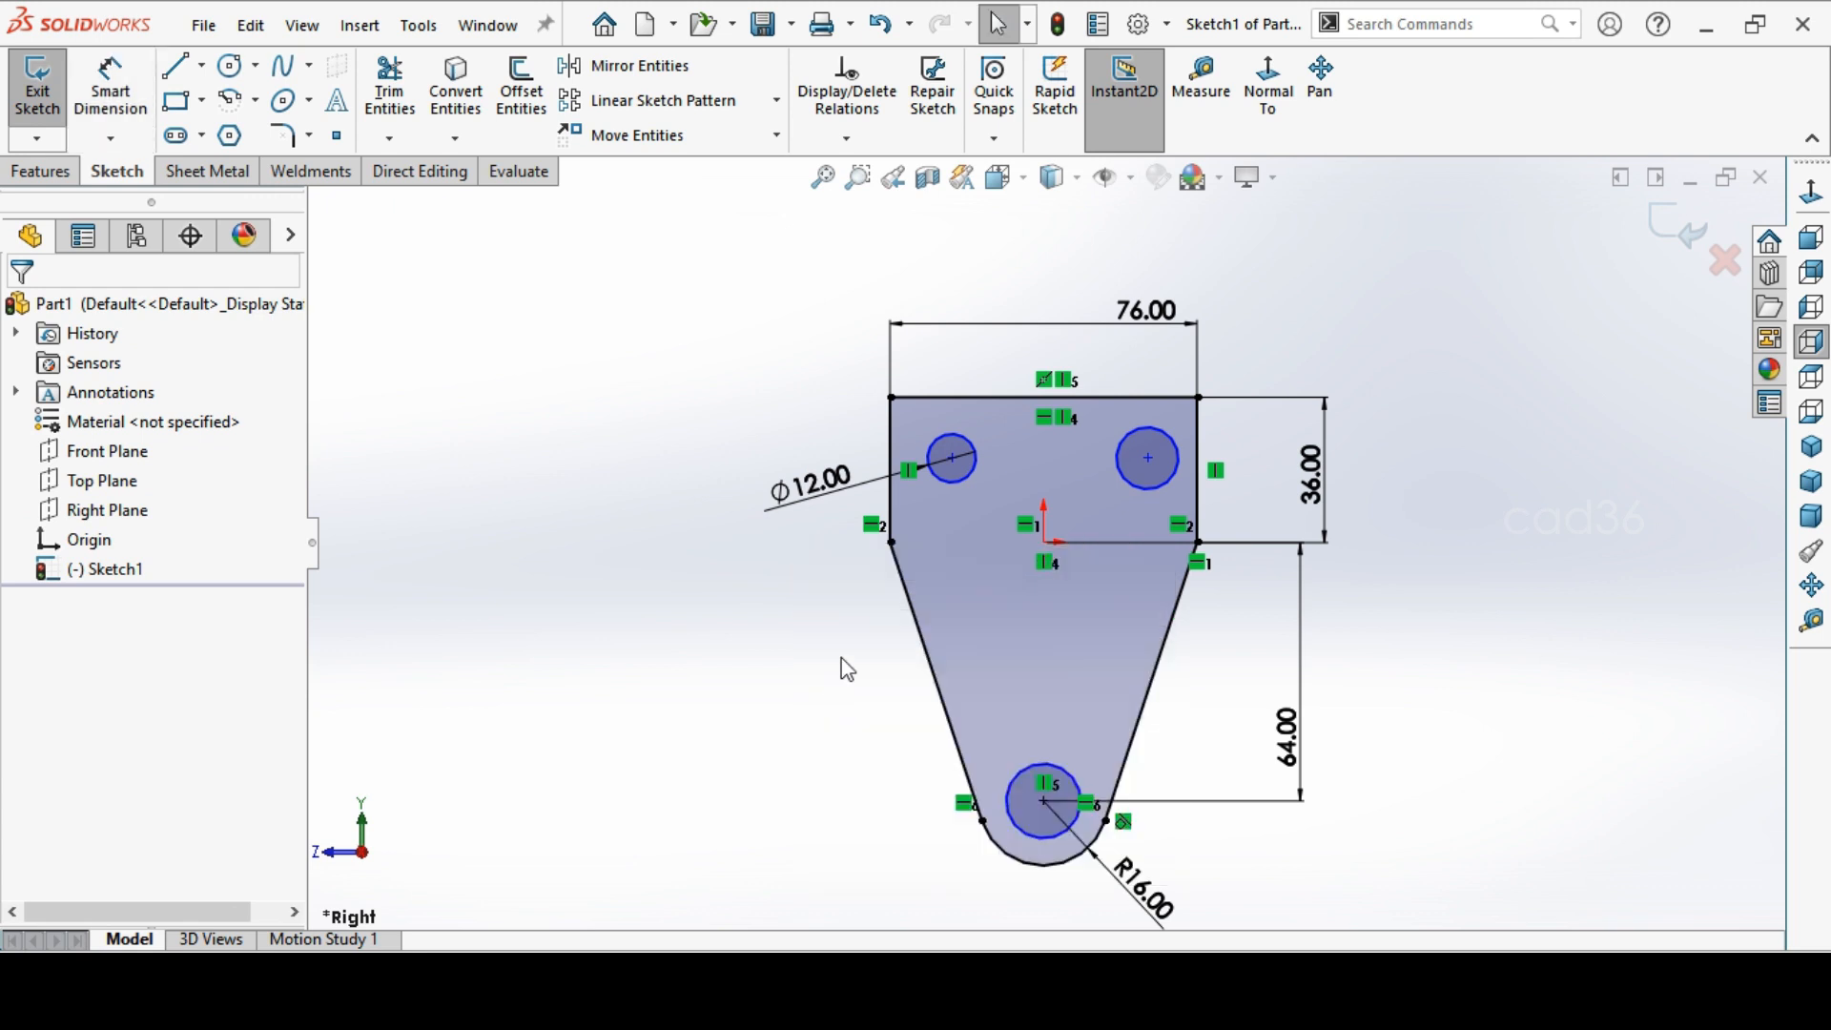
Make all three hole circles the same size with an Equal relation
left_click(957, 479)
left_click(1163, 477, "ctrl")
left_click(1068, 780, "ctrl")
left_click(76, 650)
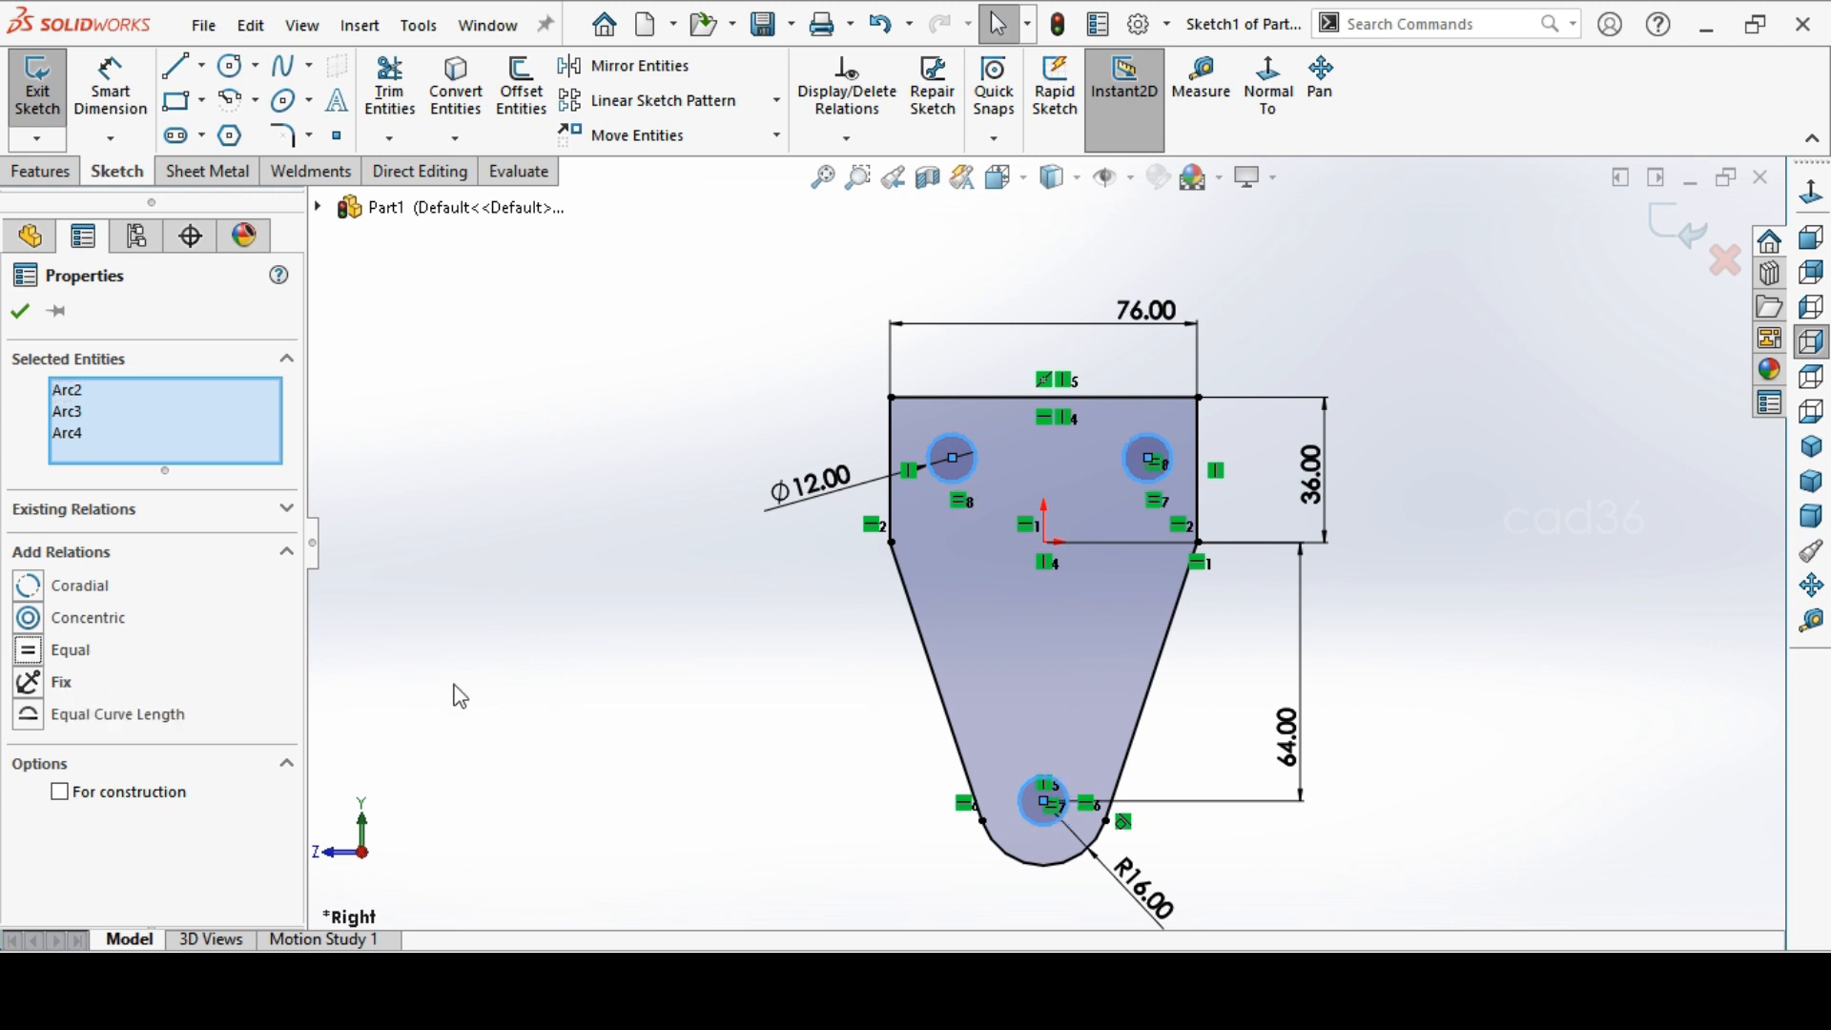
left_click(662, 707)
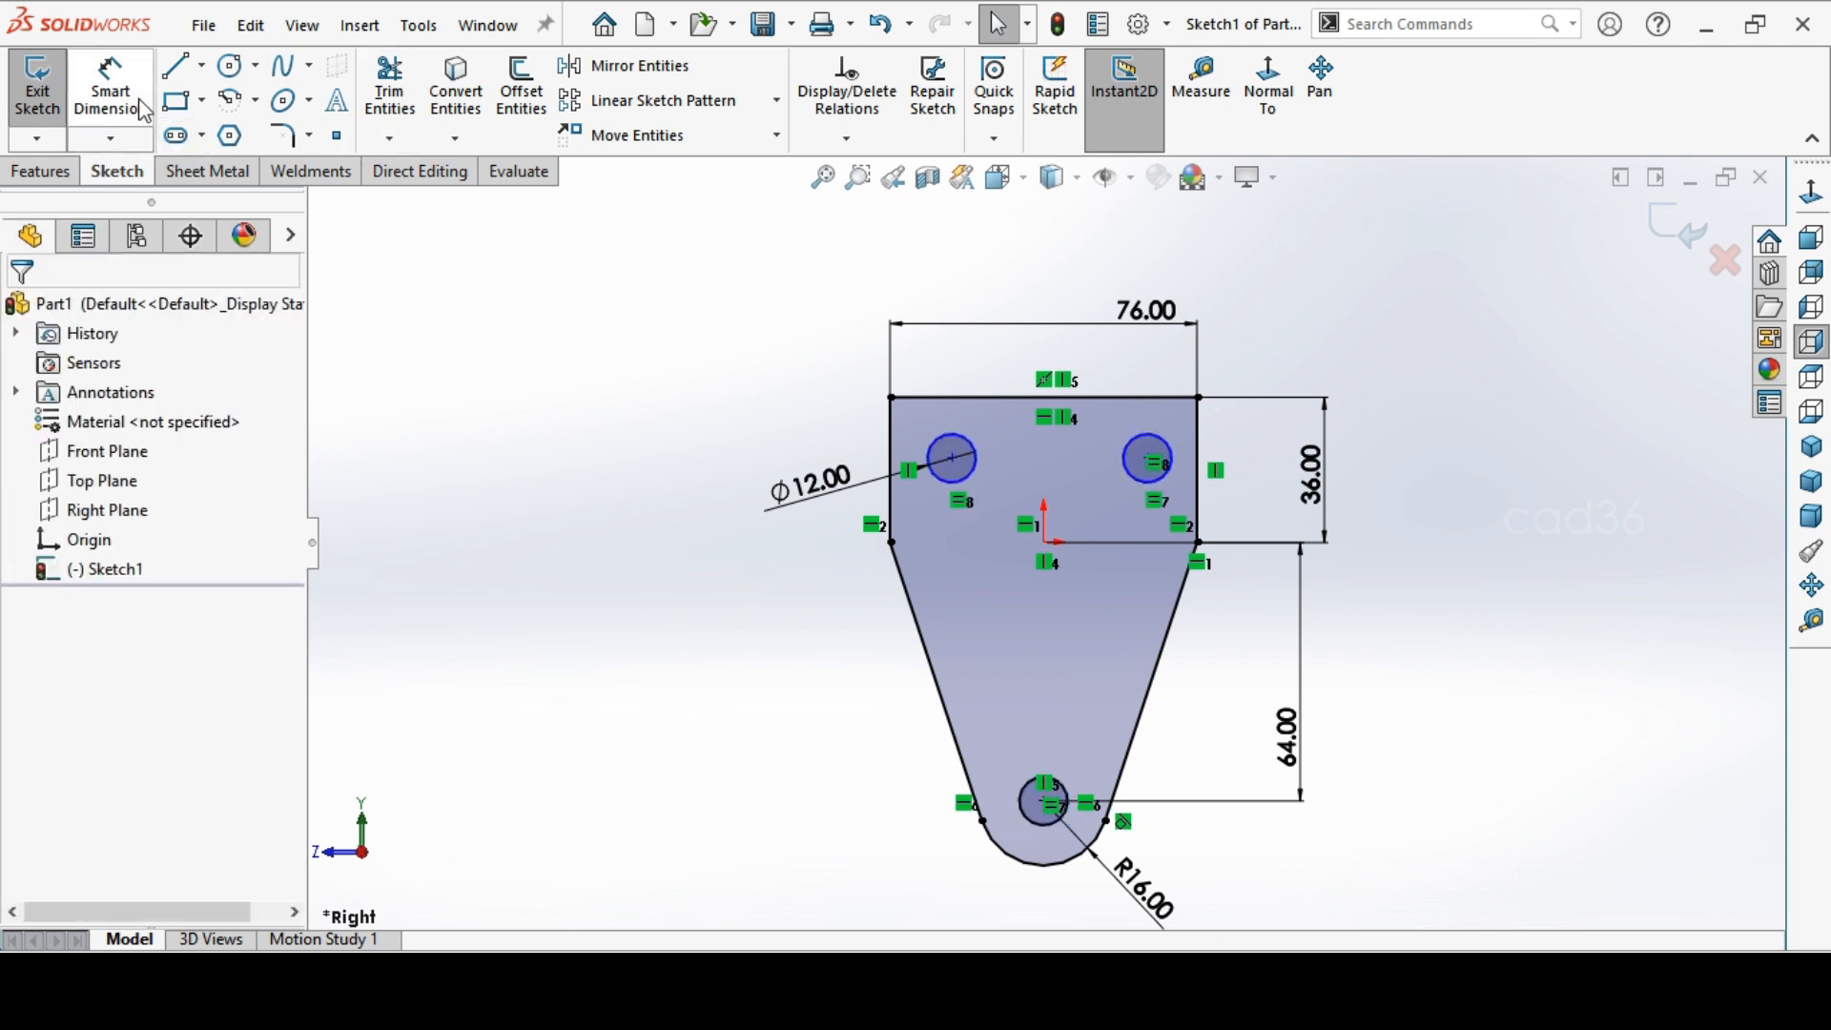
Dimension the upper-left hole's centre 16 mm from the plate's left vertical edge
left_click(110, 88)
left_click(933, 453)
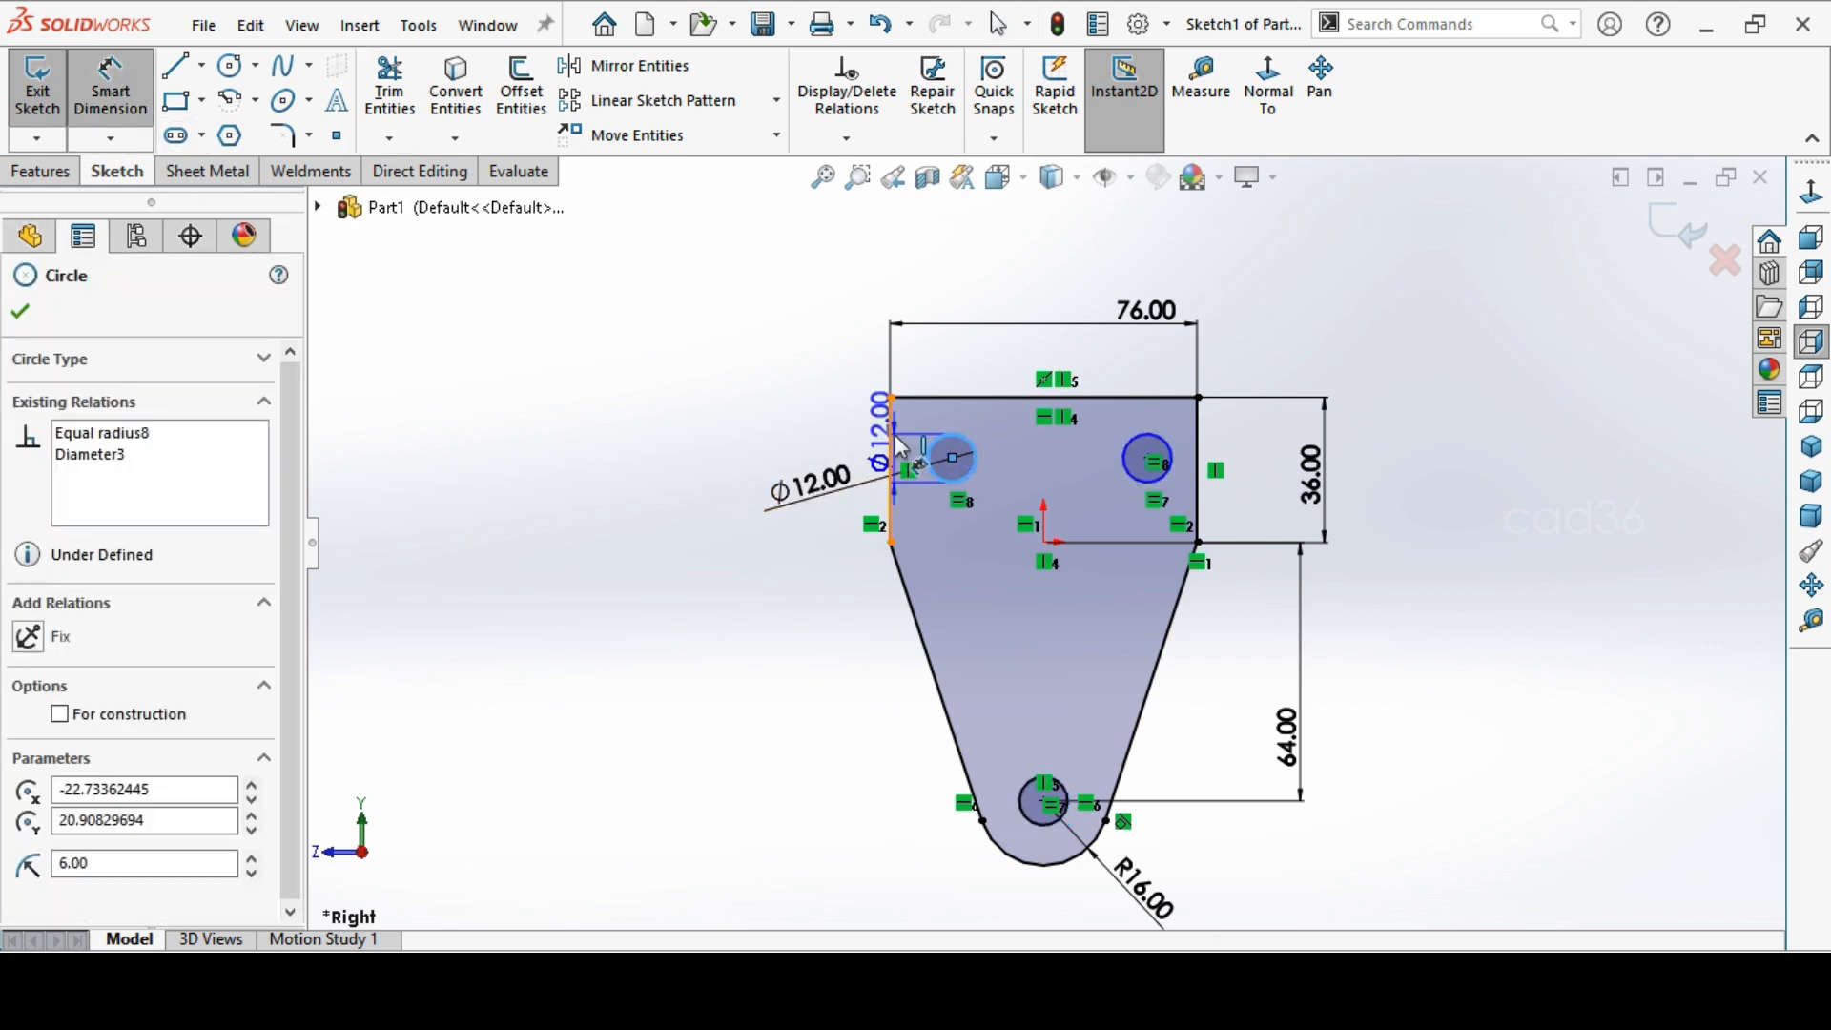
left_click(892, 449)
left_click(932, 380)
type("16")
key("Return")
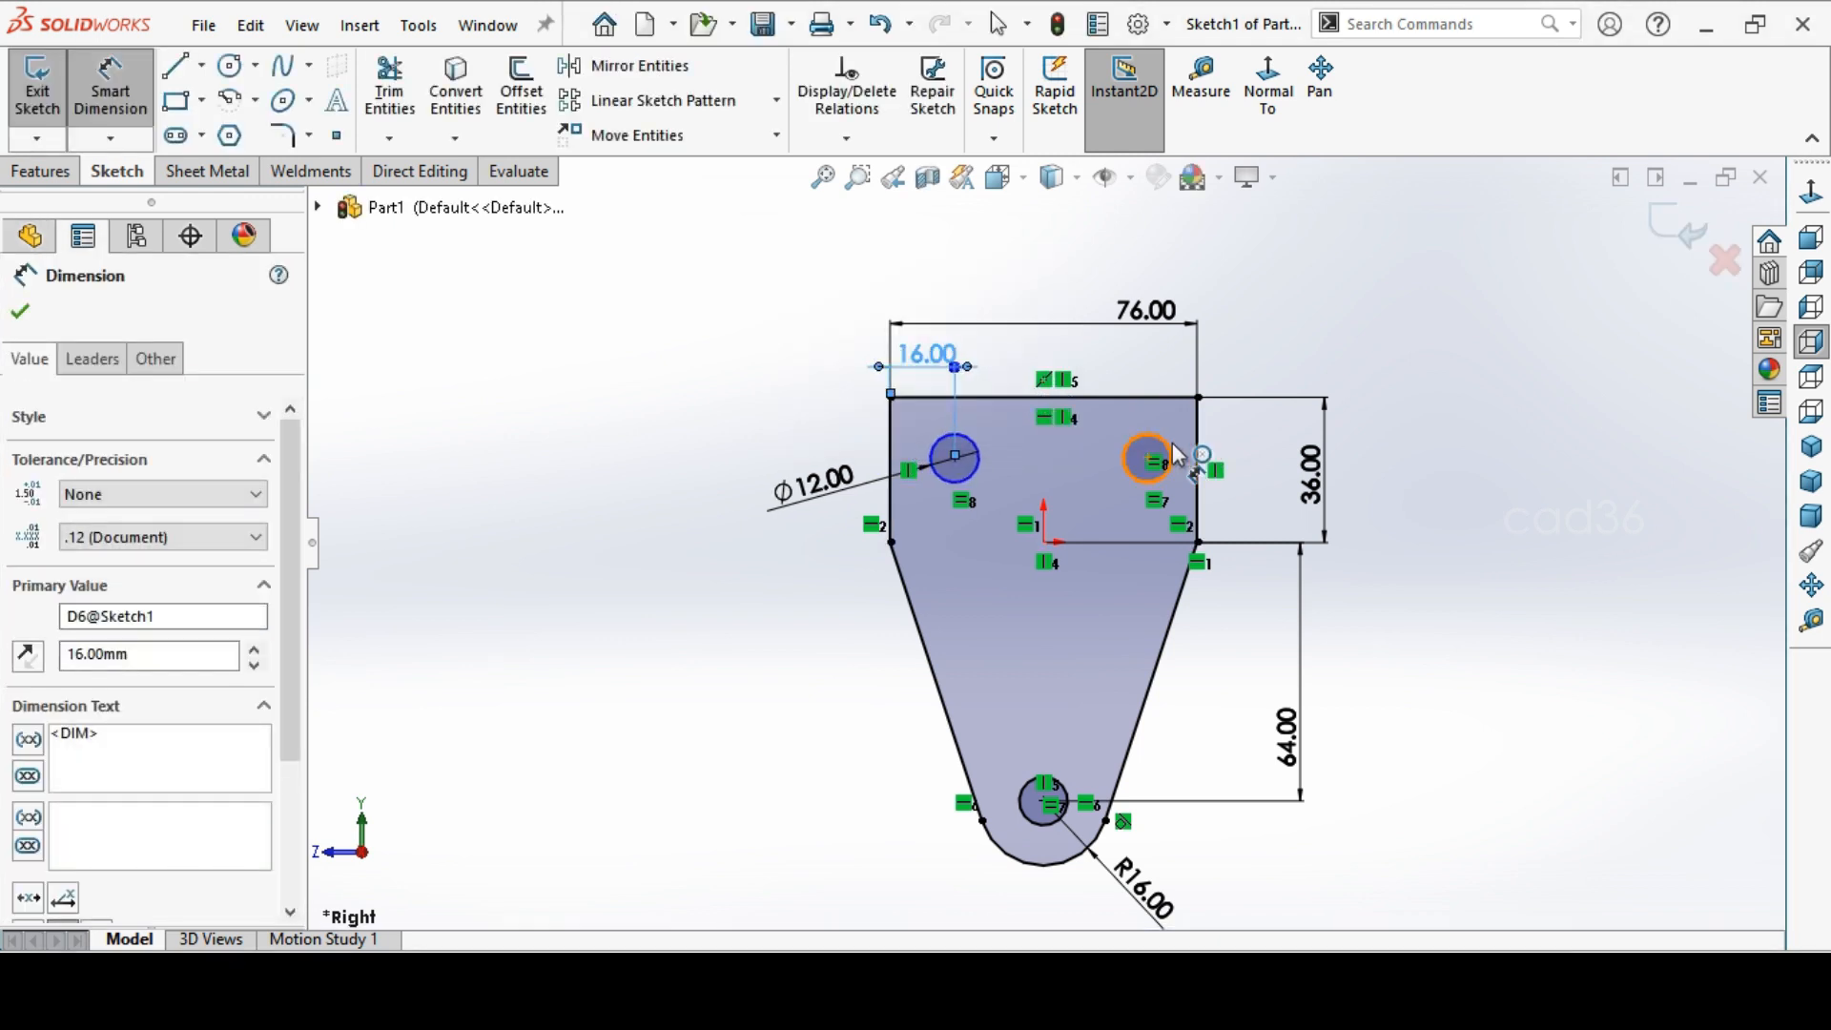
Dimension the upper-right hole's centre 18 mm below the plate's top edge
left_click(1150, 457)
left_click(1171, 398)
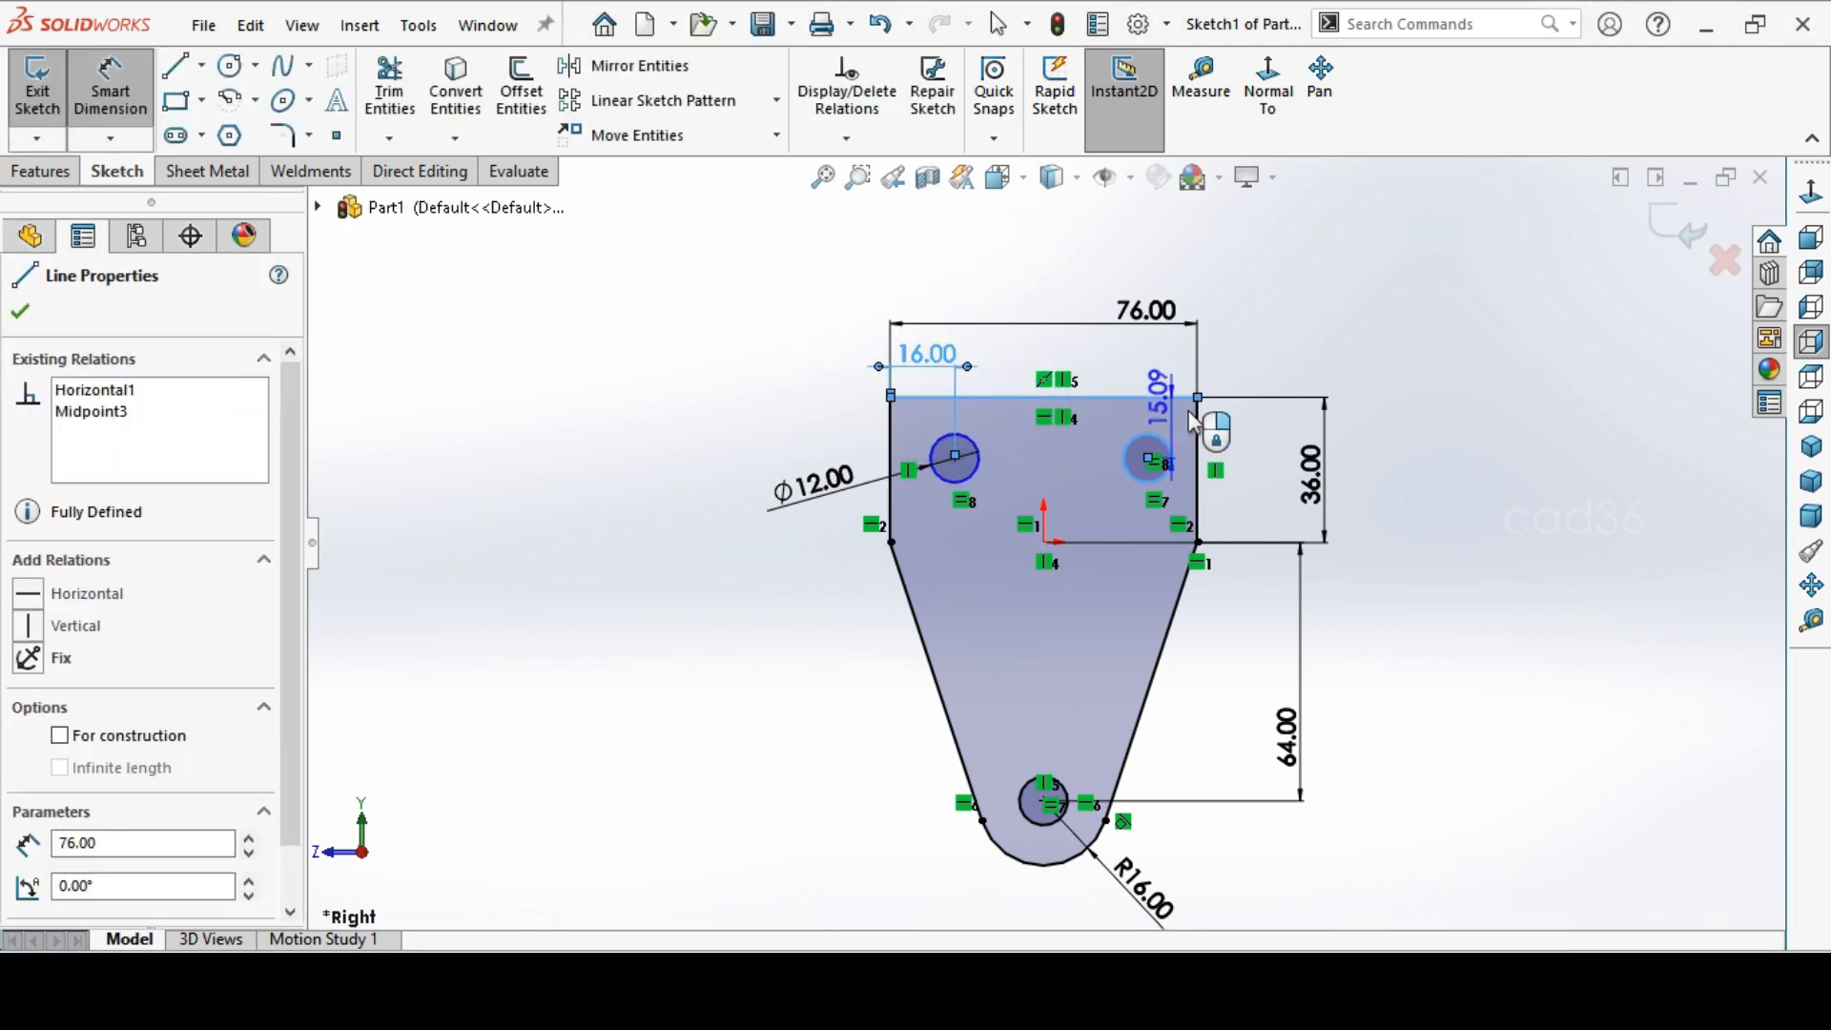
left_click(1262, 448)
type("18")
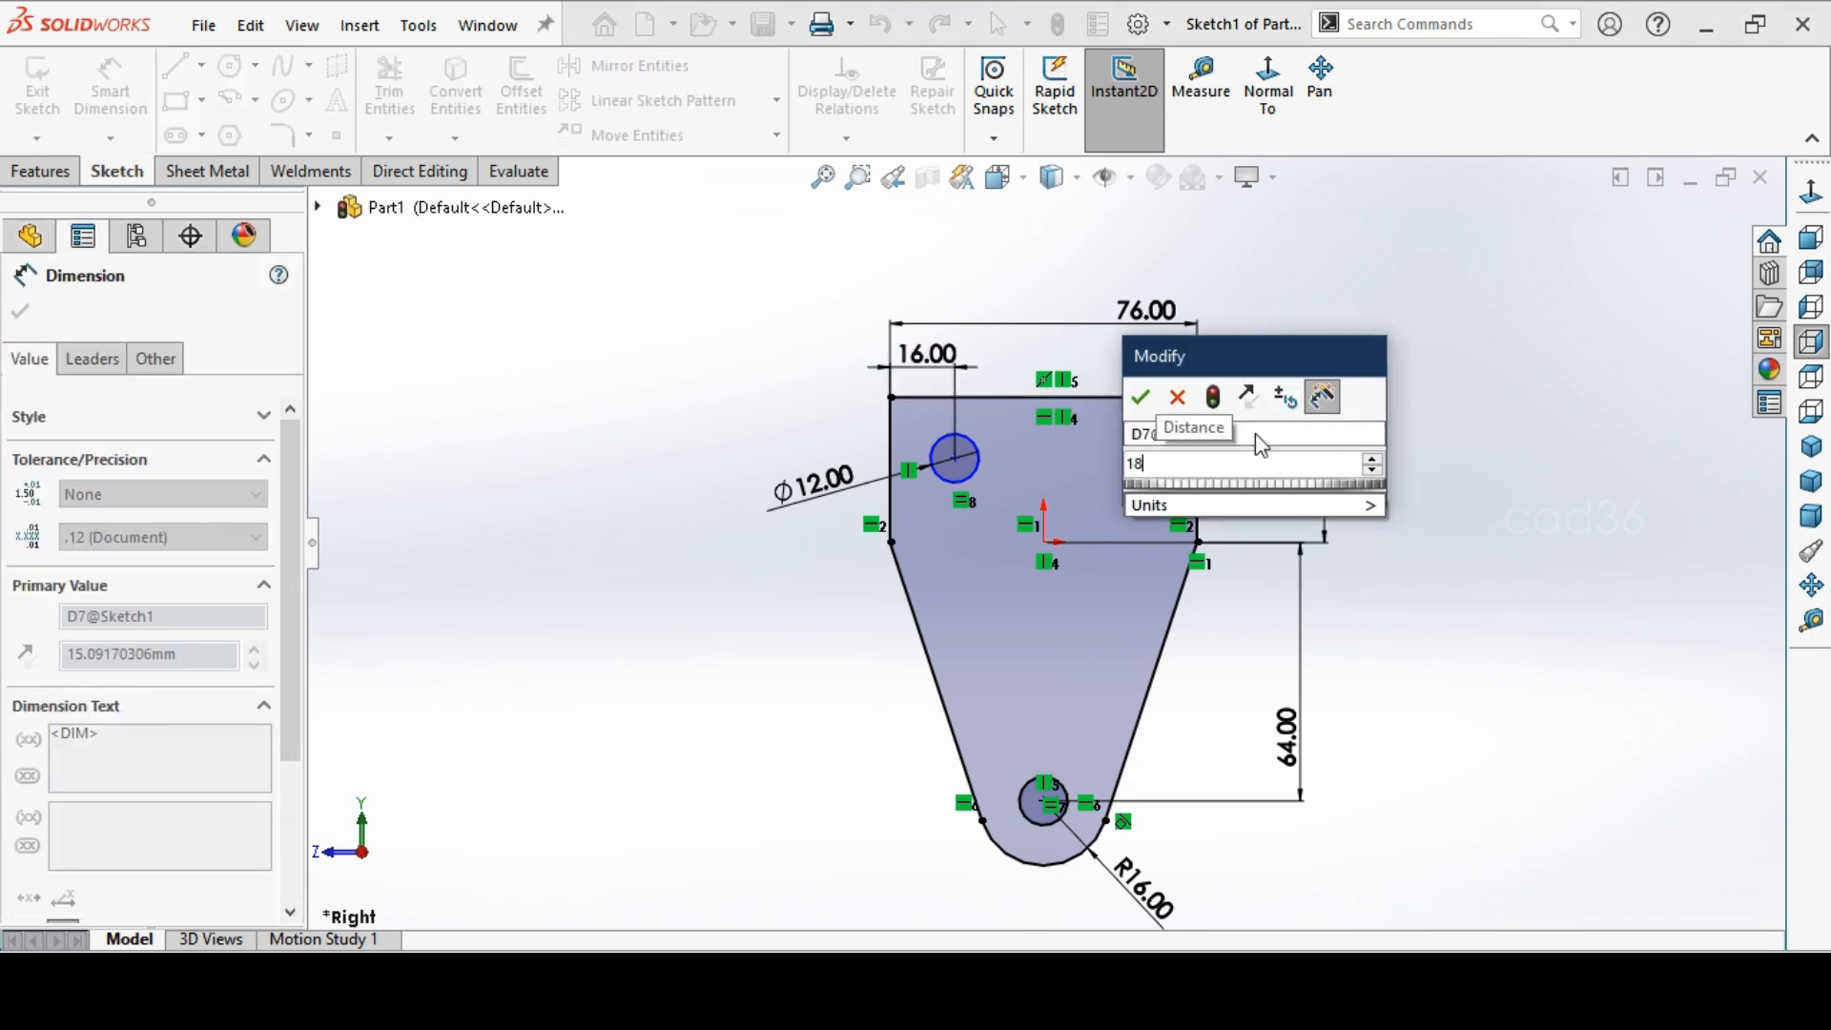
key("Return")
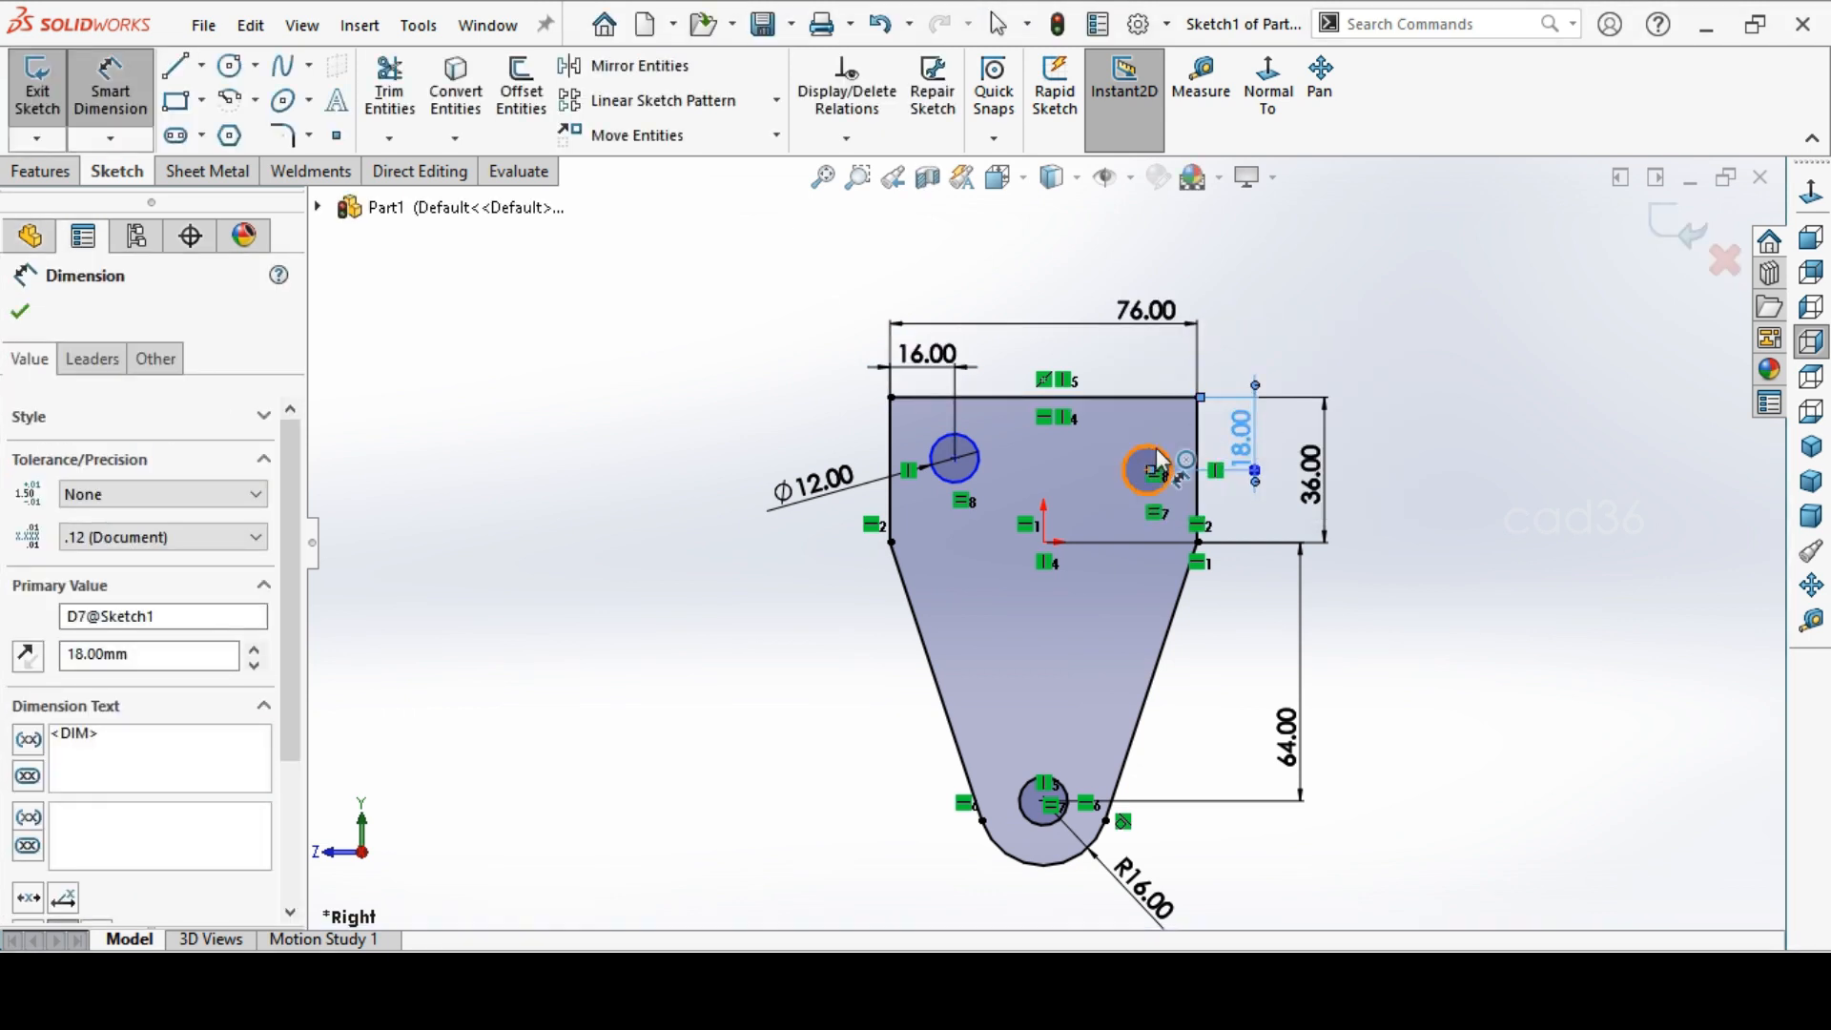
Dimension the upper-right hole's centre 16 mm from the plate's right vertical edge
left_click(1159, 464)
left_click(1198, 441)
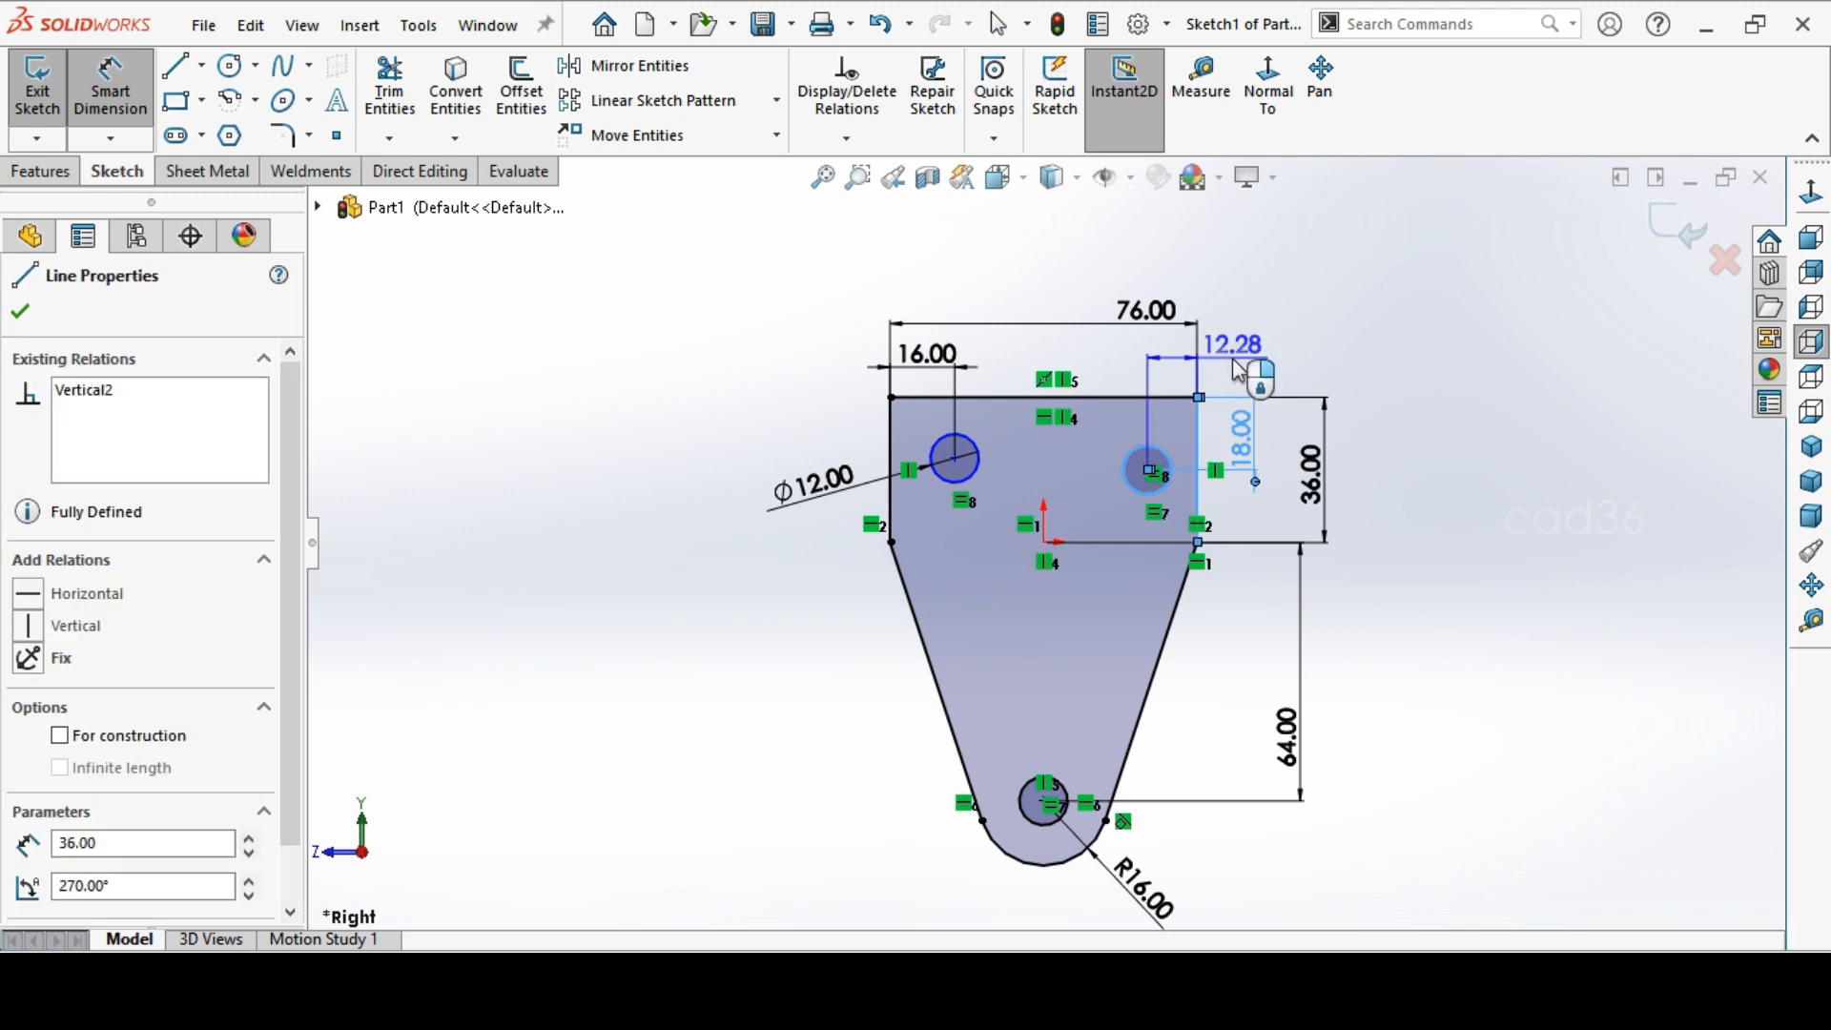
left_click(1236, 355)
type("16")
key("Return")
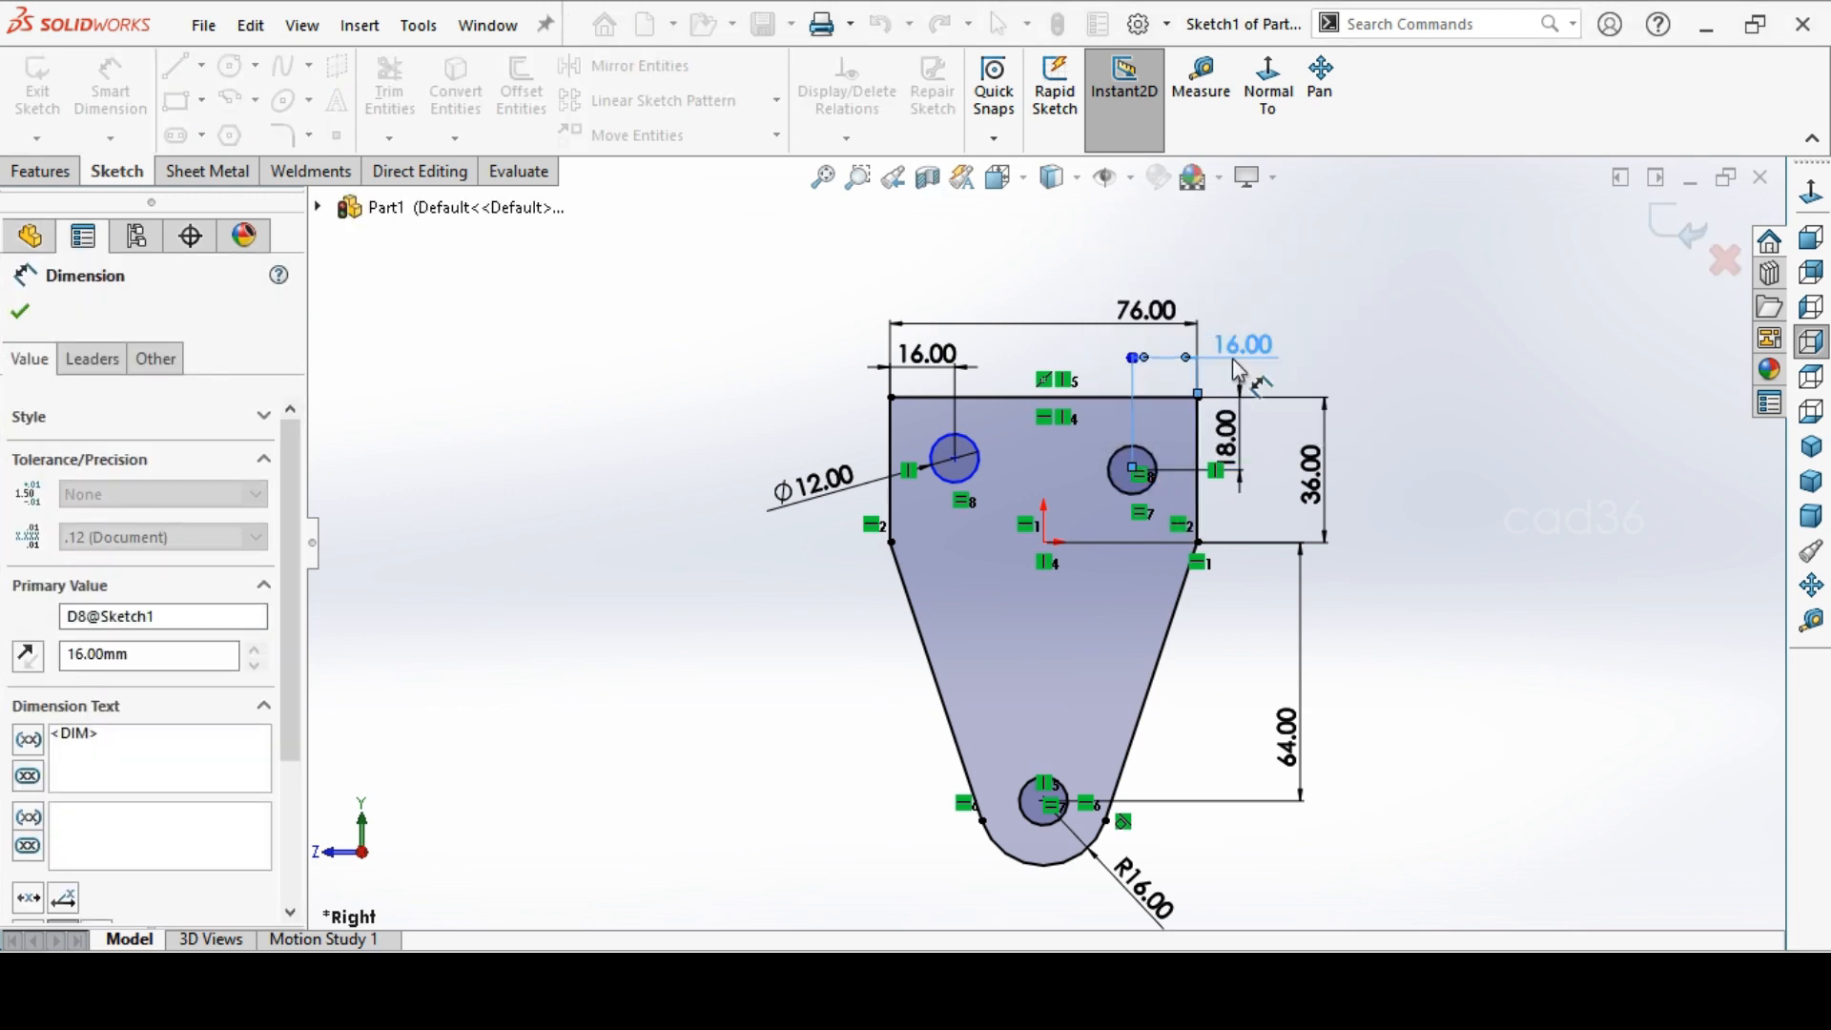
key("Escape")
right_click(1450, 421)
left_click(1464, 467)
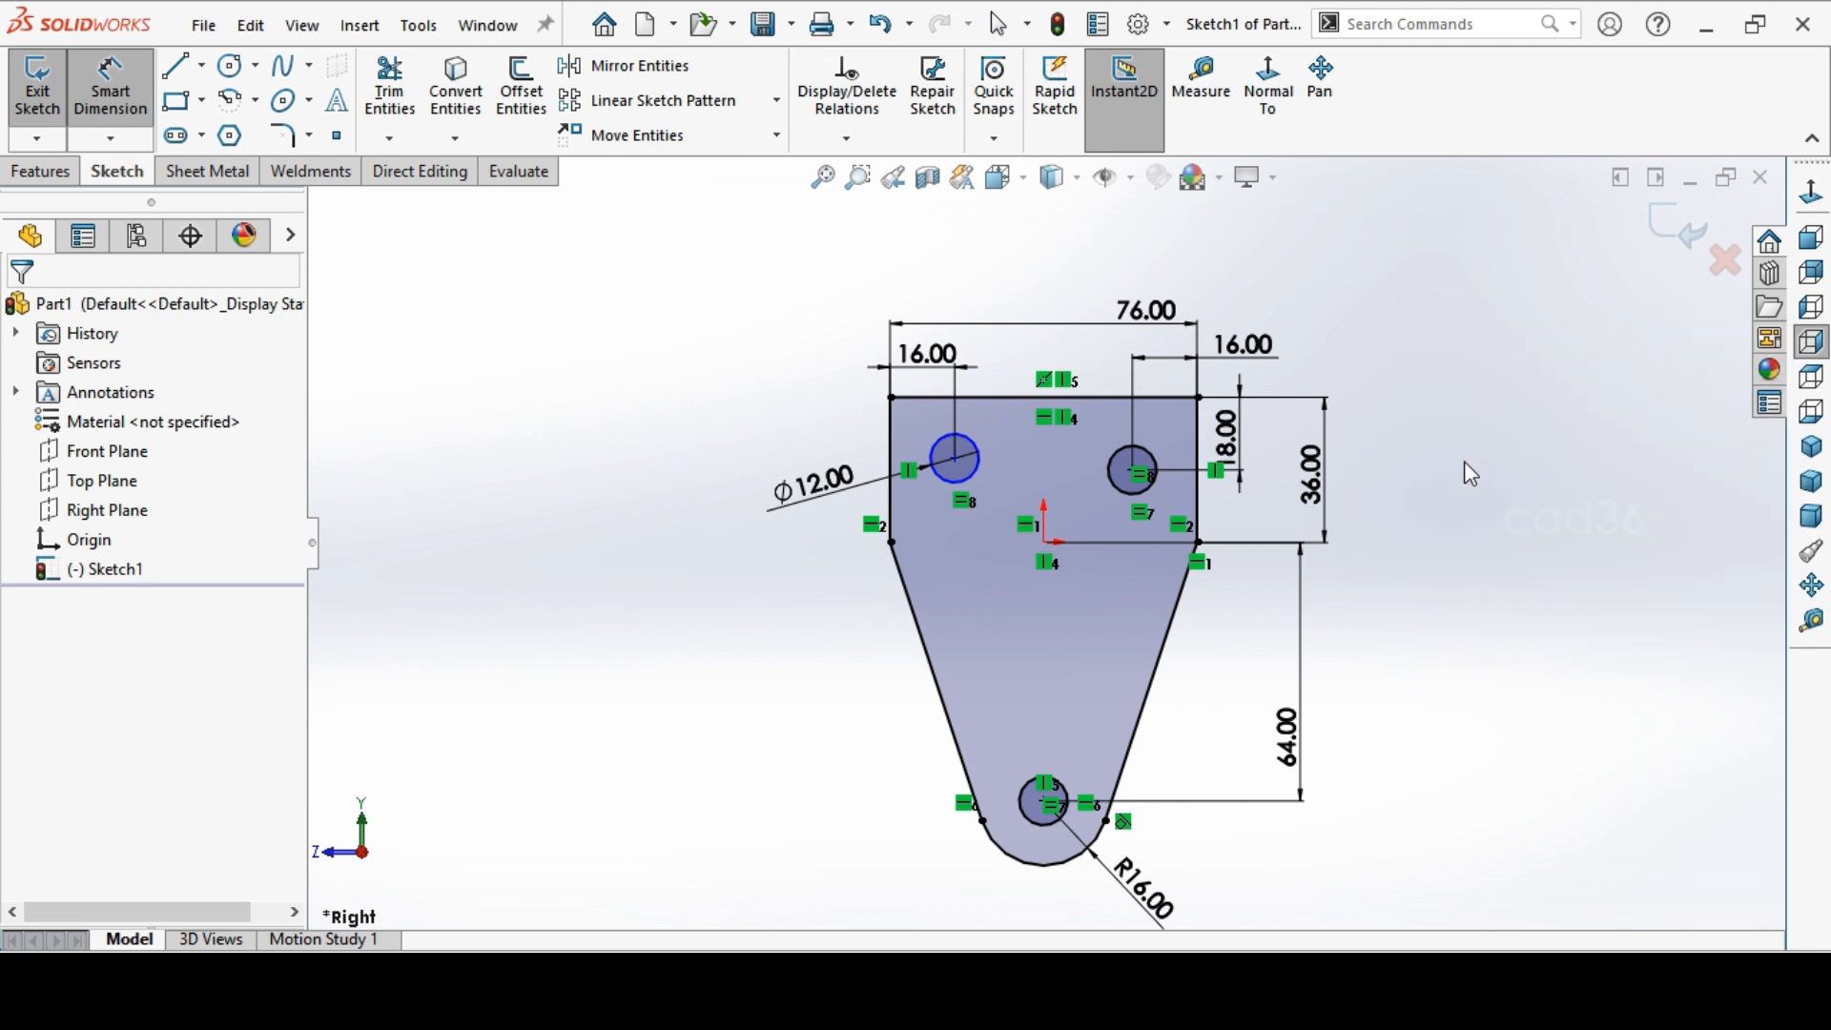
Level the centres of the two upper holes with a Horizontal relation
scroll(1024, 426, "down", 5)
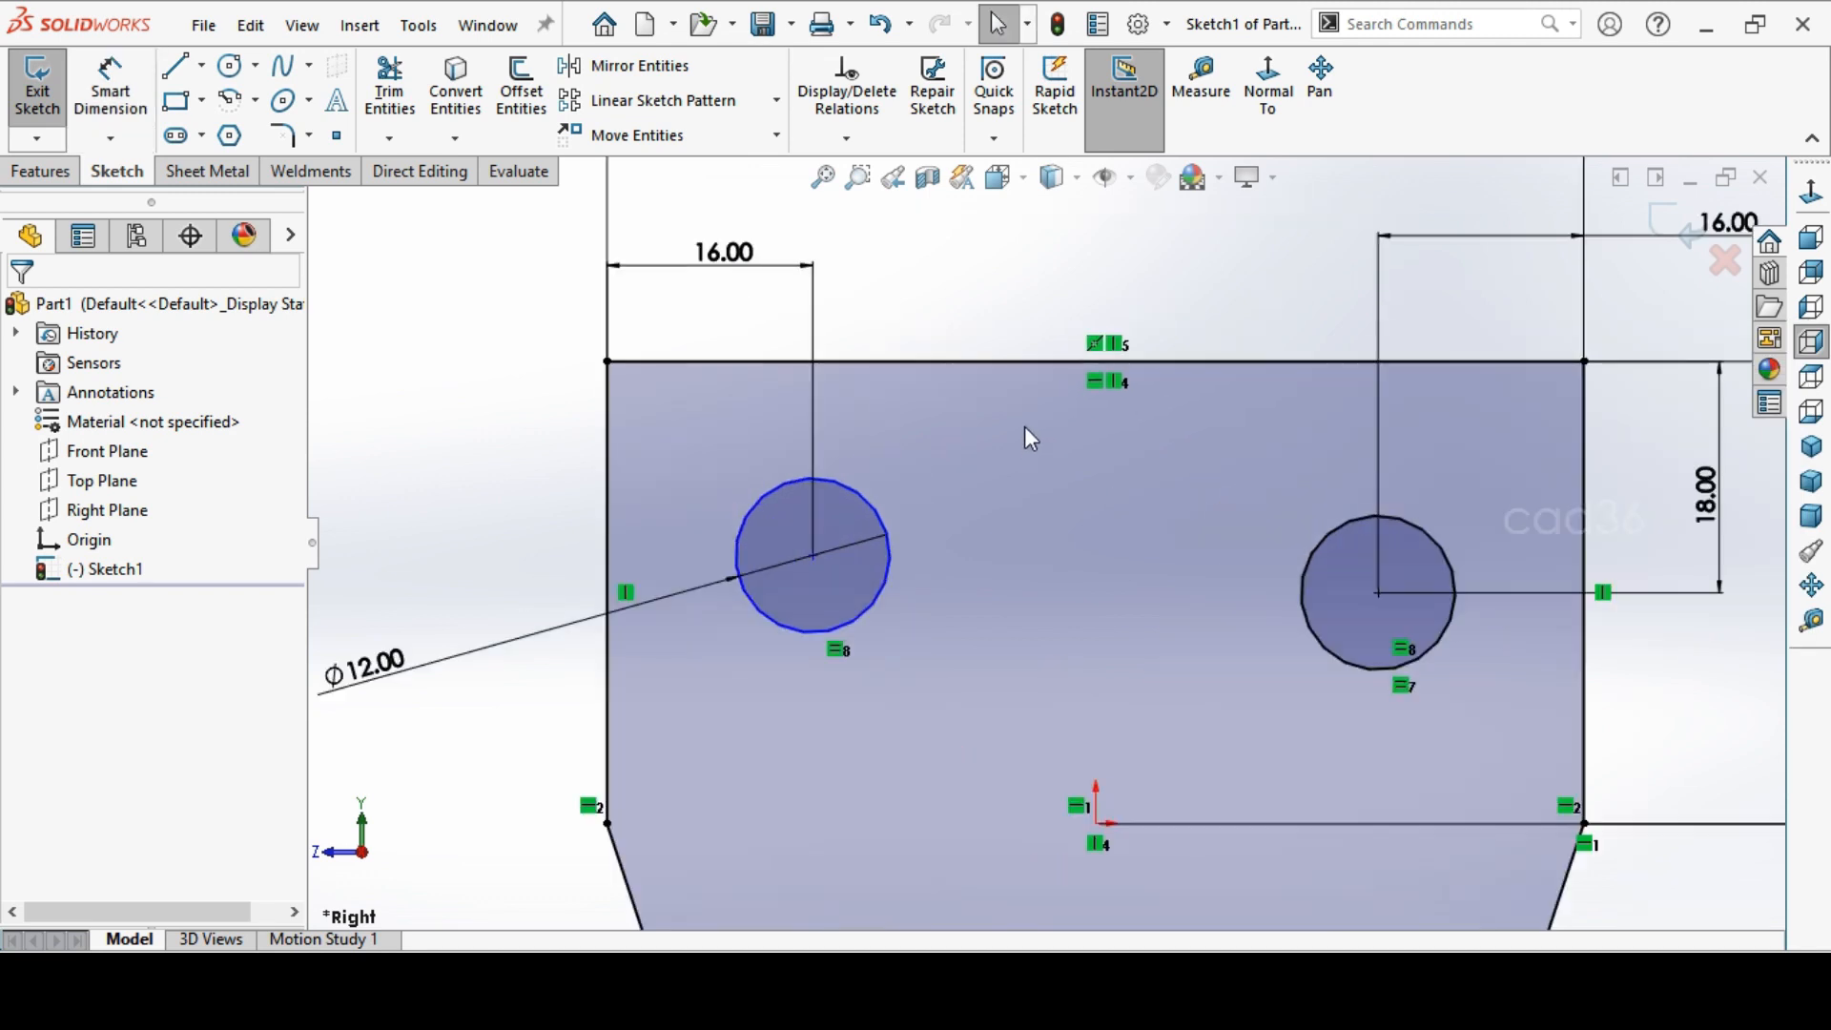
left_click(809, 547)
left_click(734, 579)
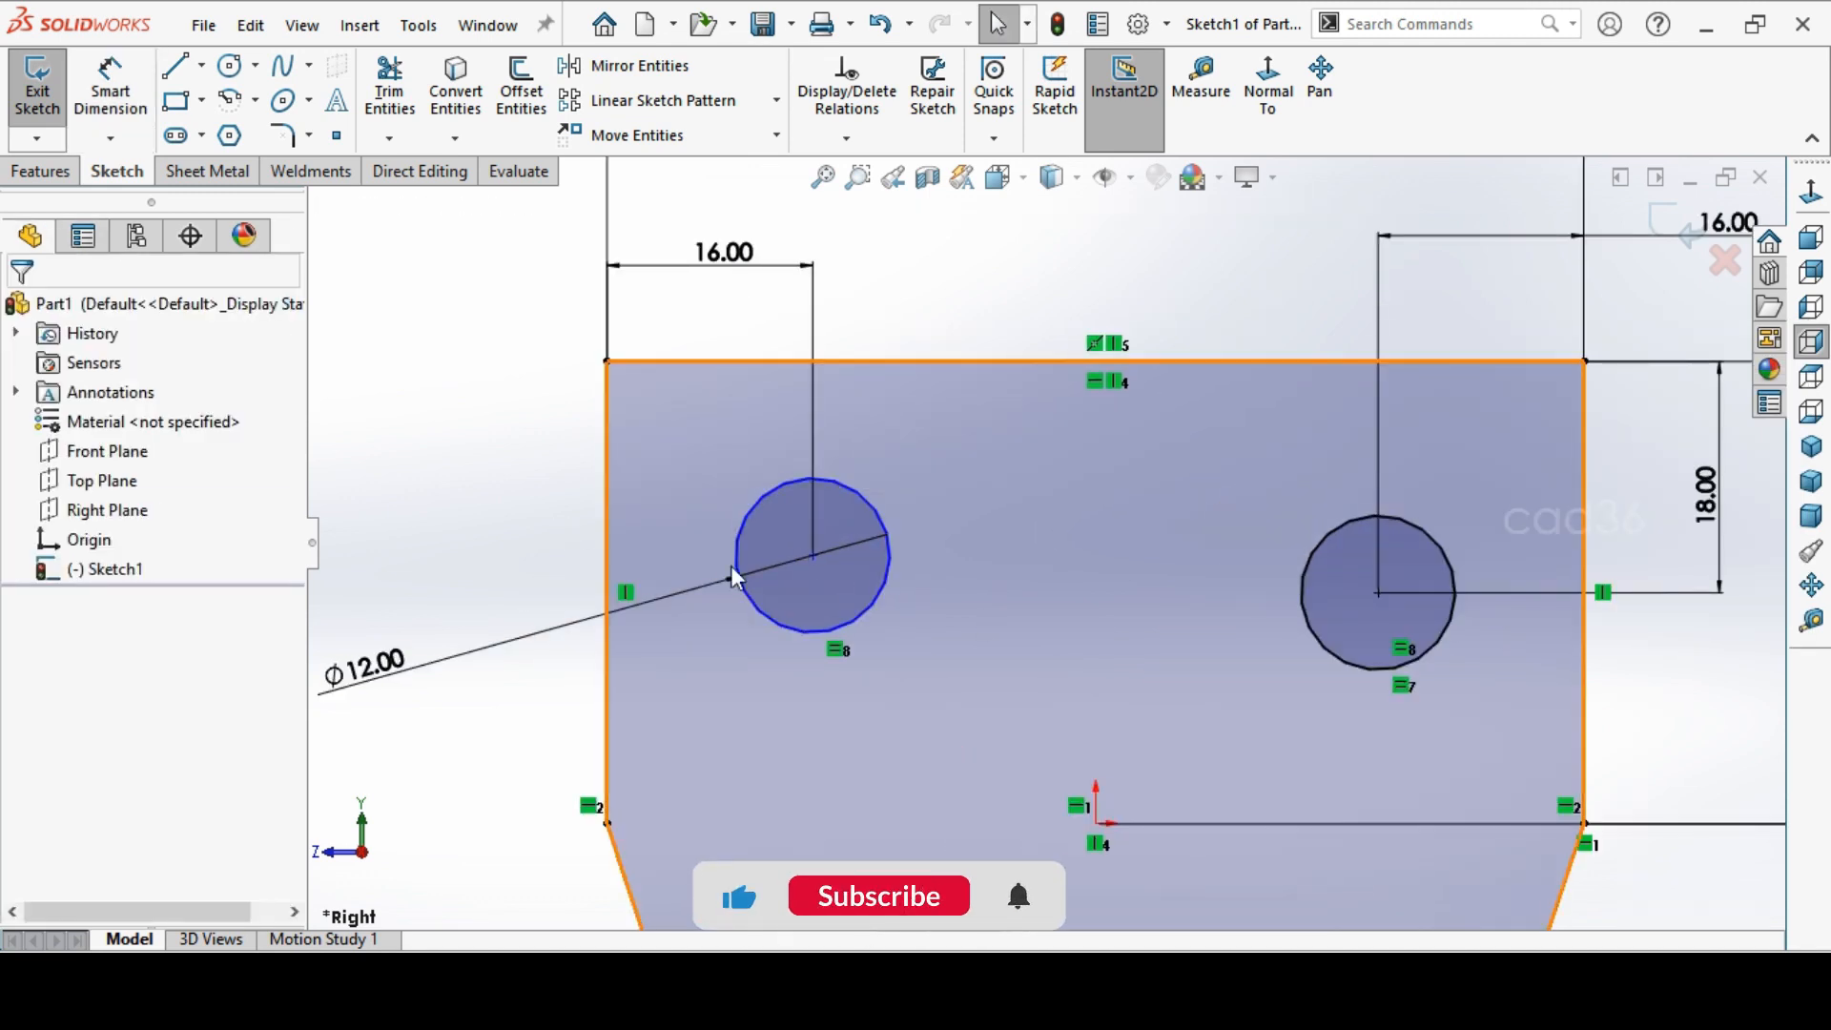
left_click(813, 556)
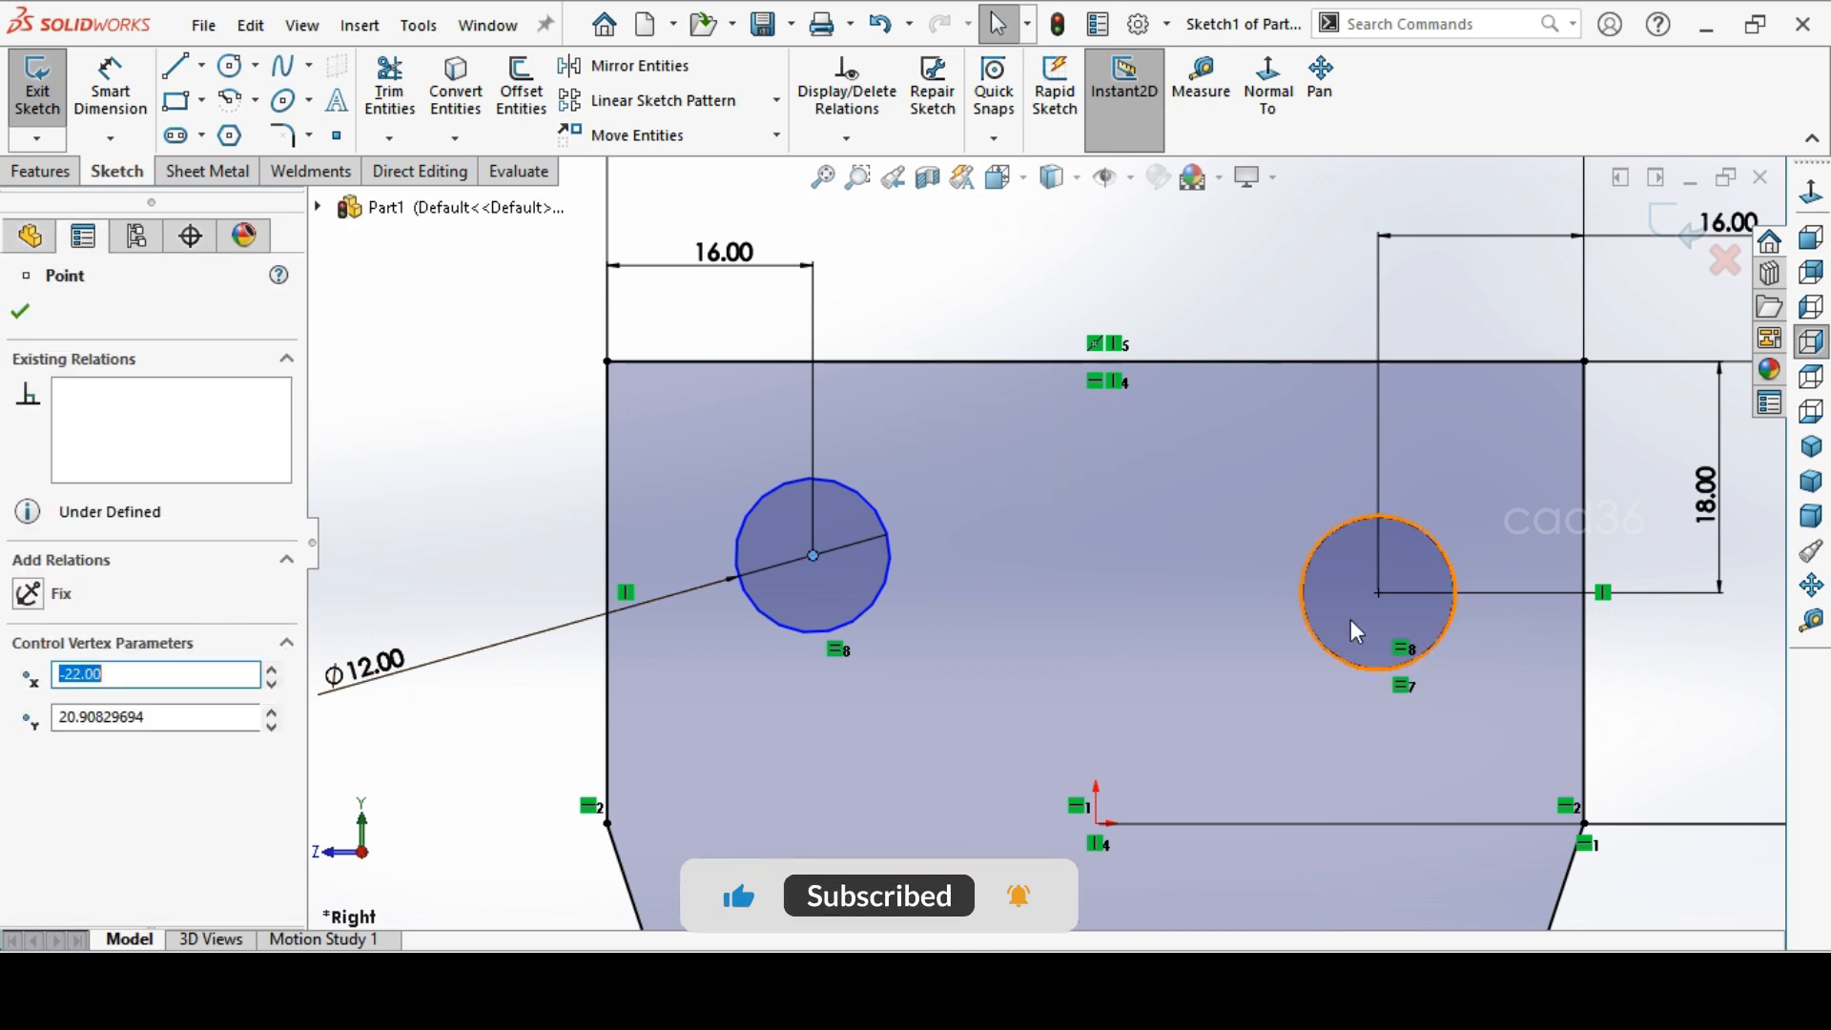
left_click(1378, 593, "ctrl")
left_click(84, 585)
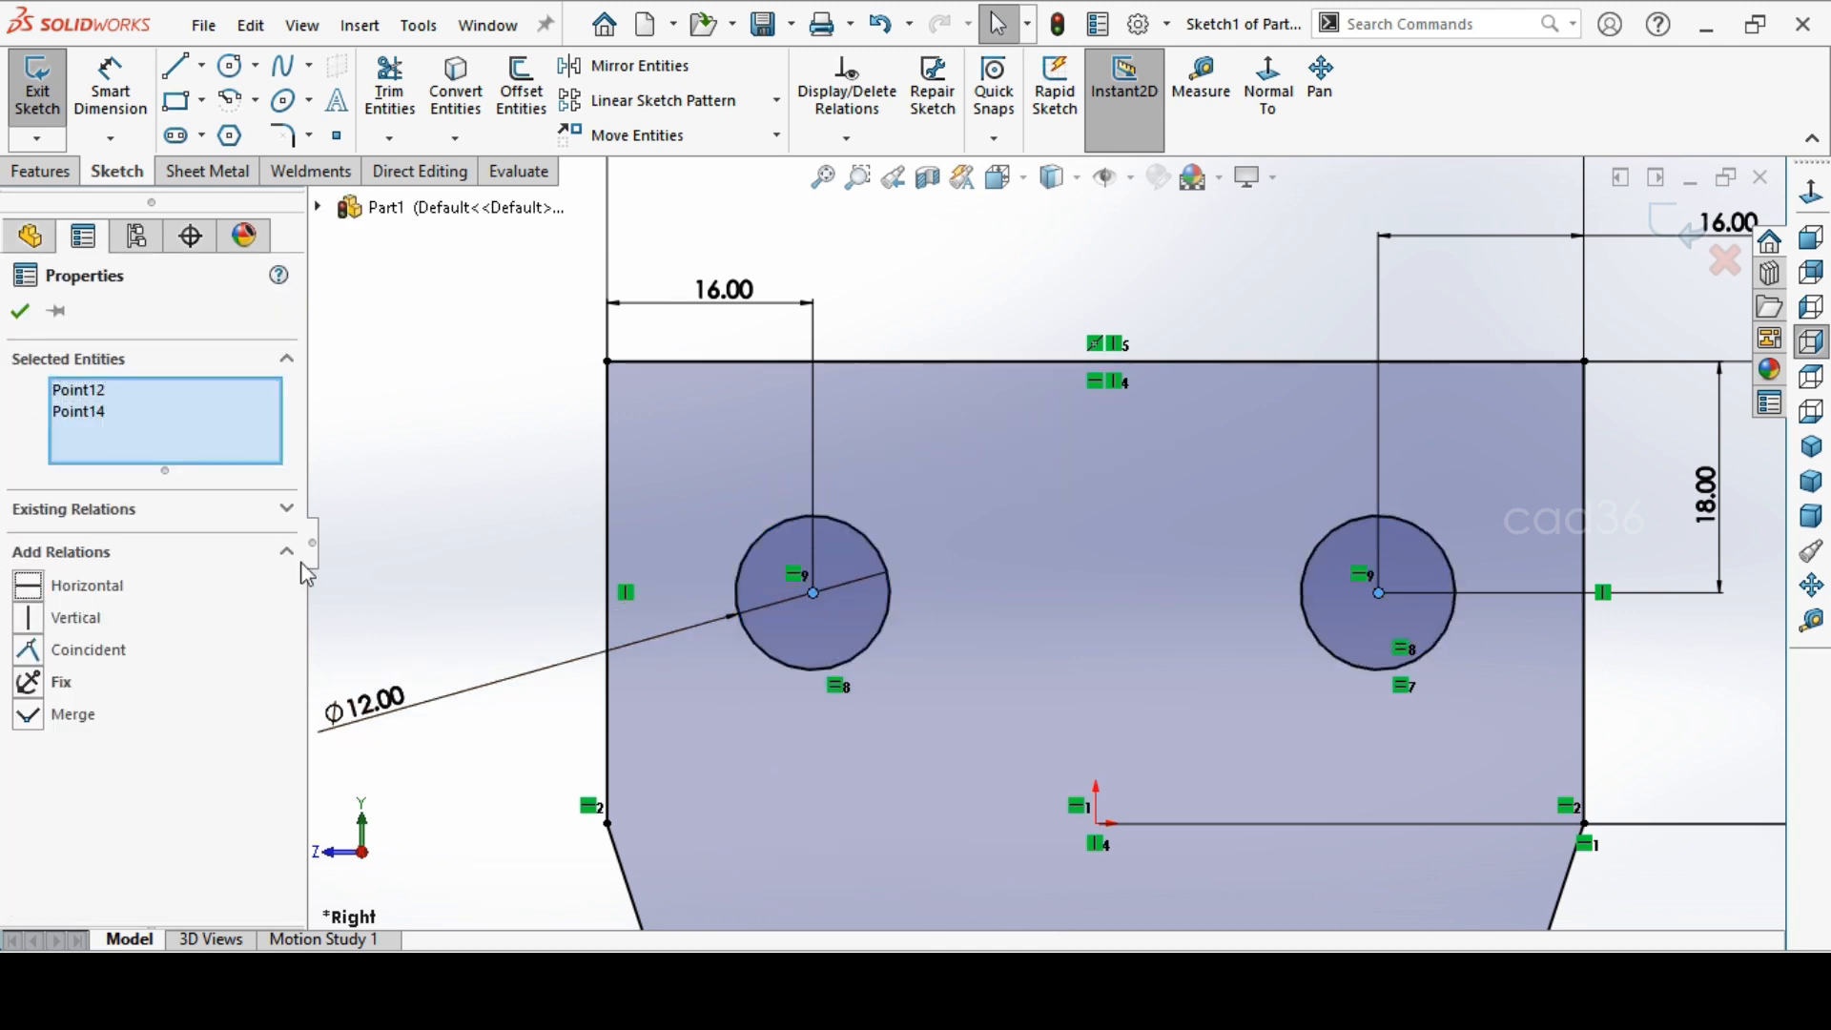
key("Escape")
scroll(1106, 391, "up", 5)
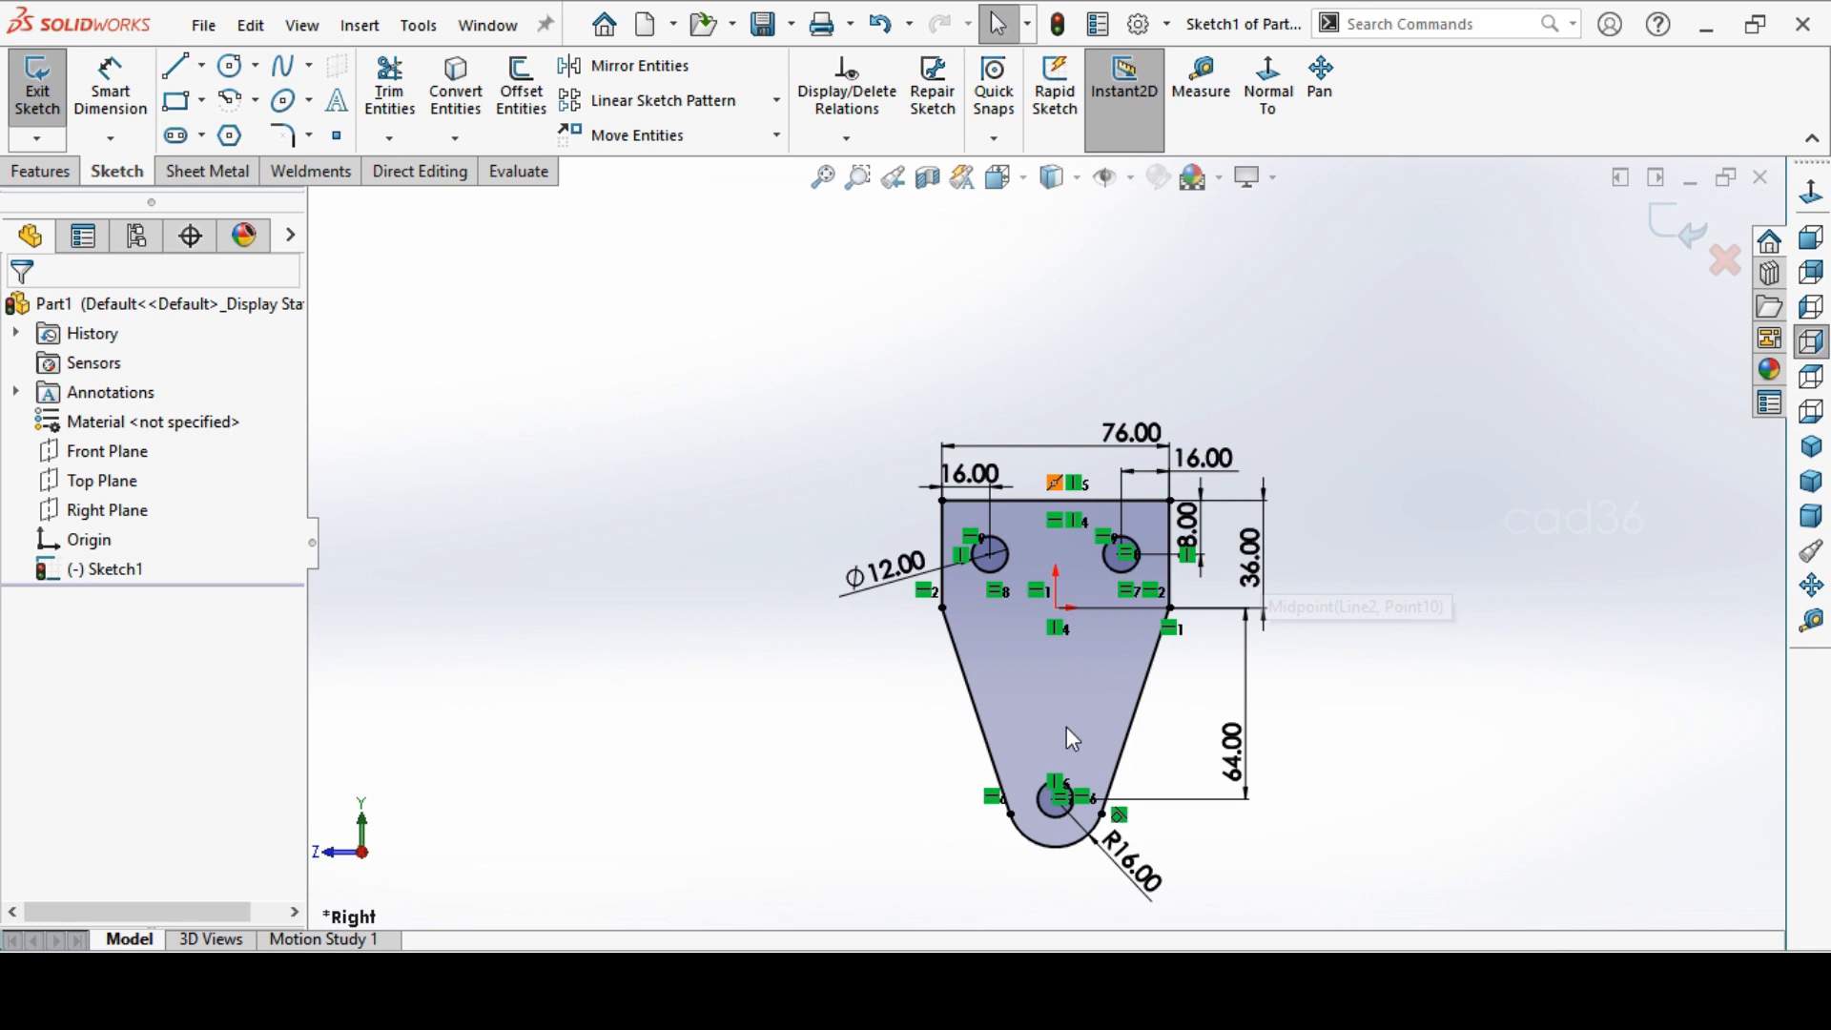
Extrude the plate sketch with its three holes 6 mm as a blind boss
left_click(40, 172)
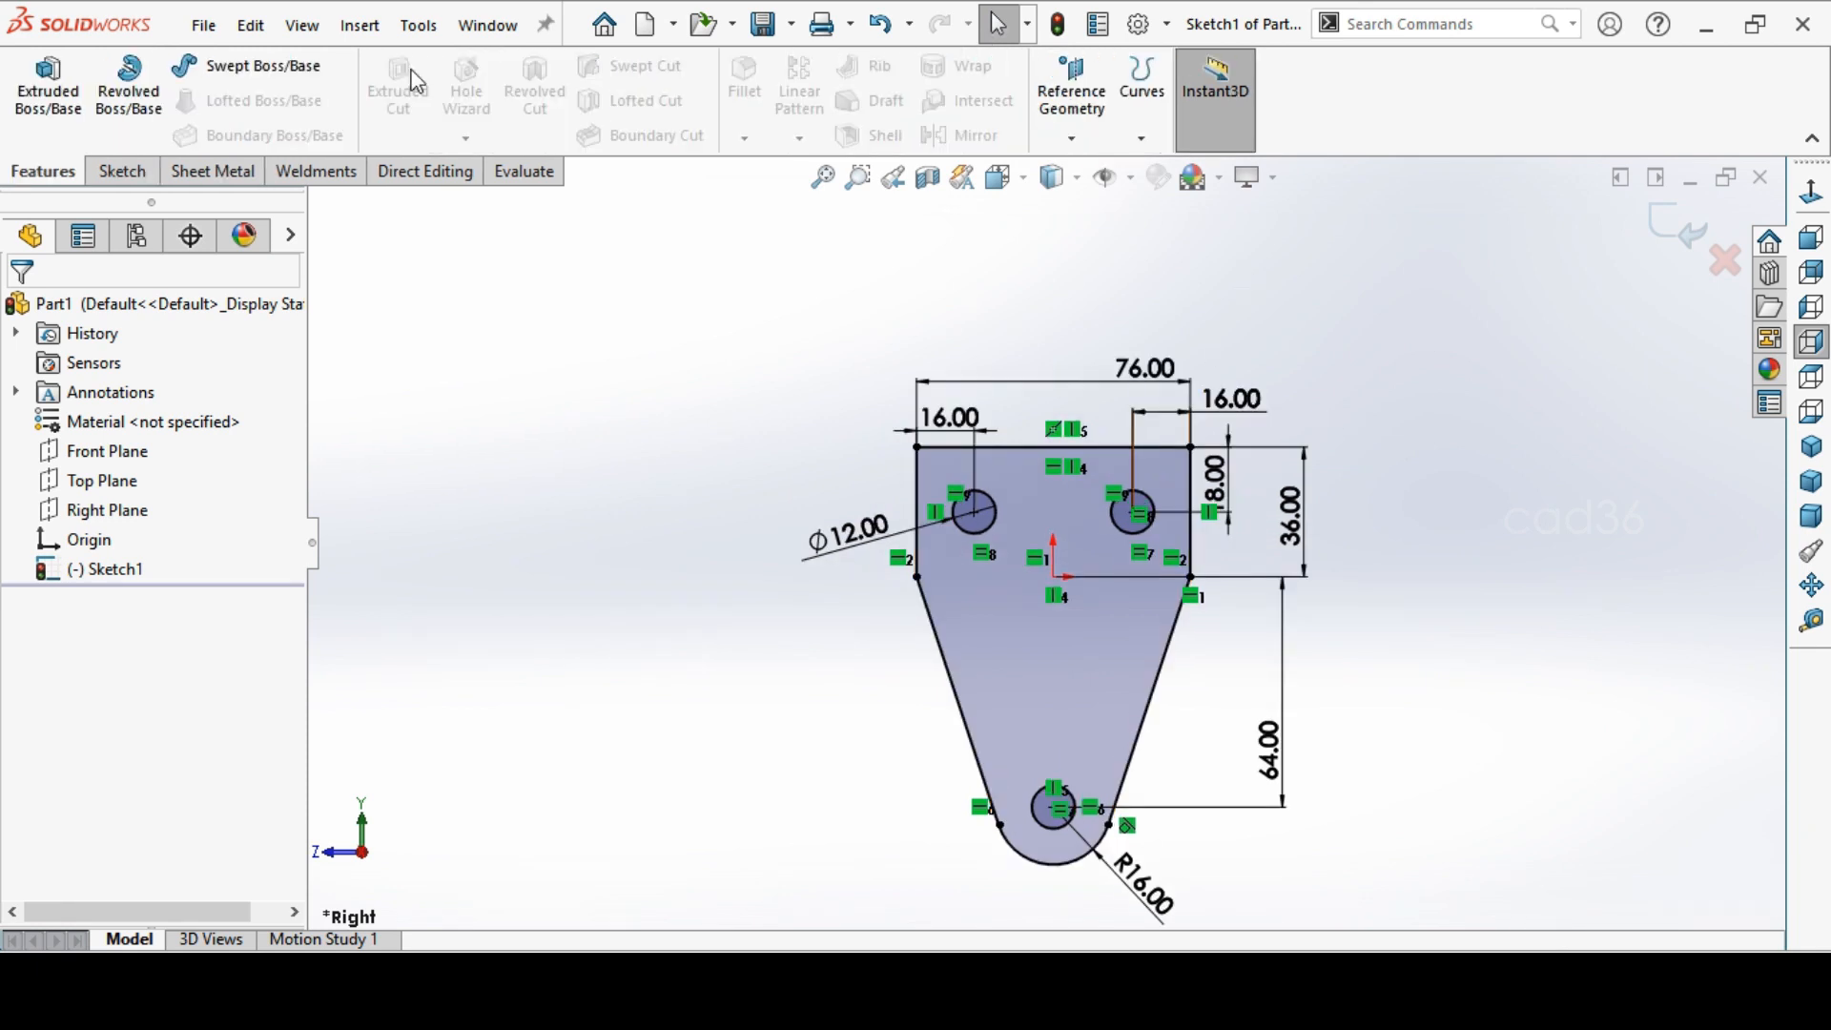
left_click(70, 104)
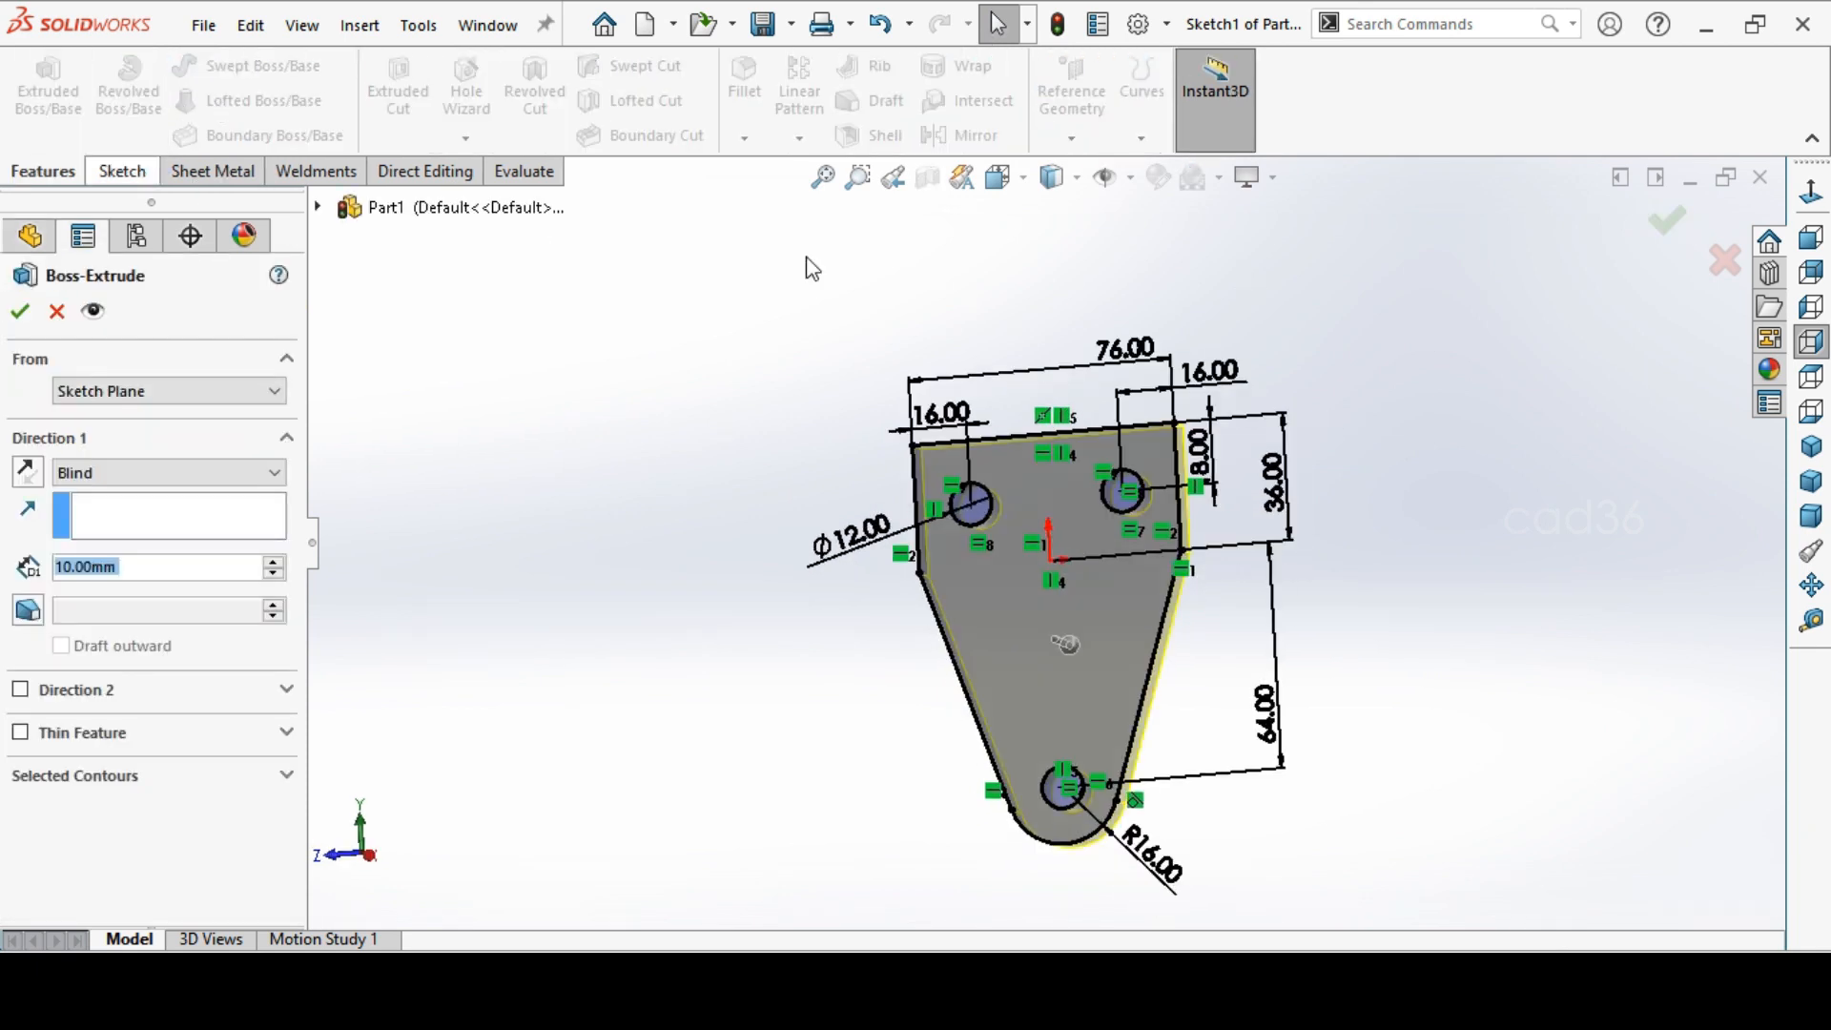
type("6")
key("Return")
left_click(30, 316)
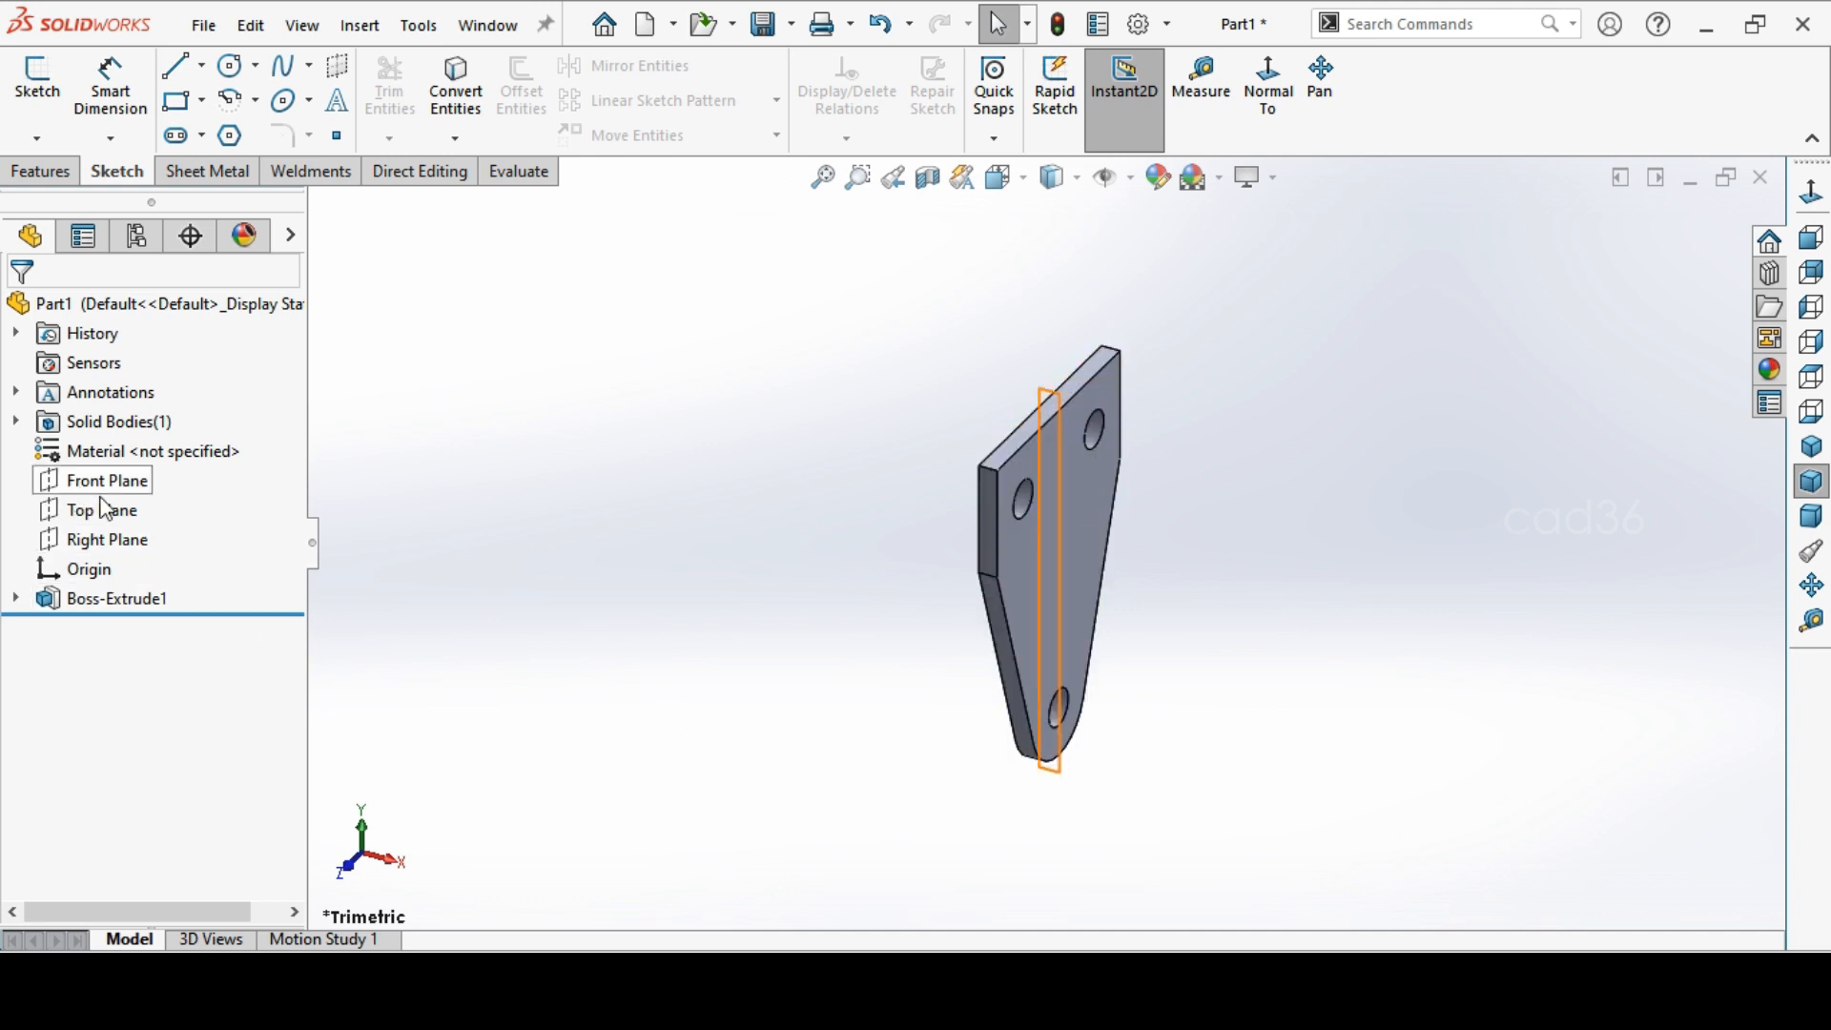
Consult the IMG_0523 drawing for the flanged cylinder and start a new sketch on the Front Plane
key("alt+Tab")
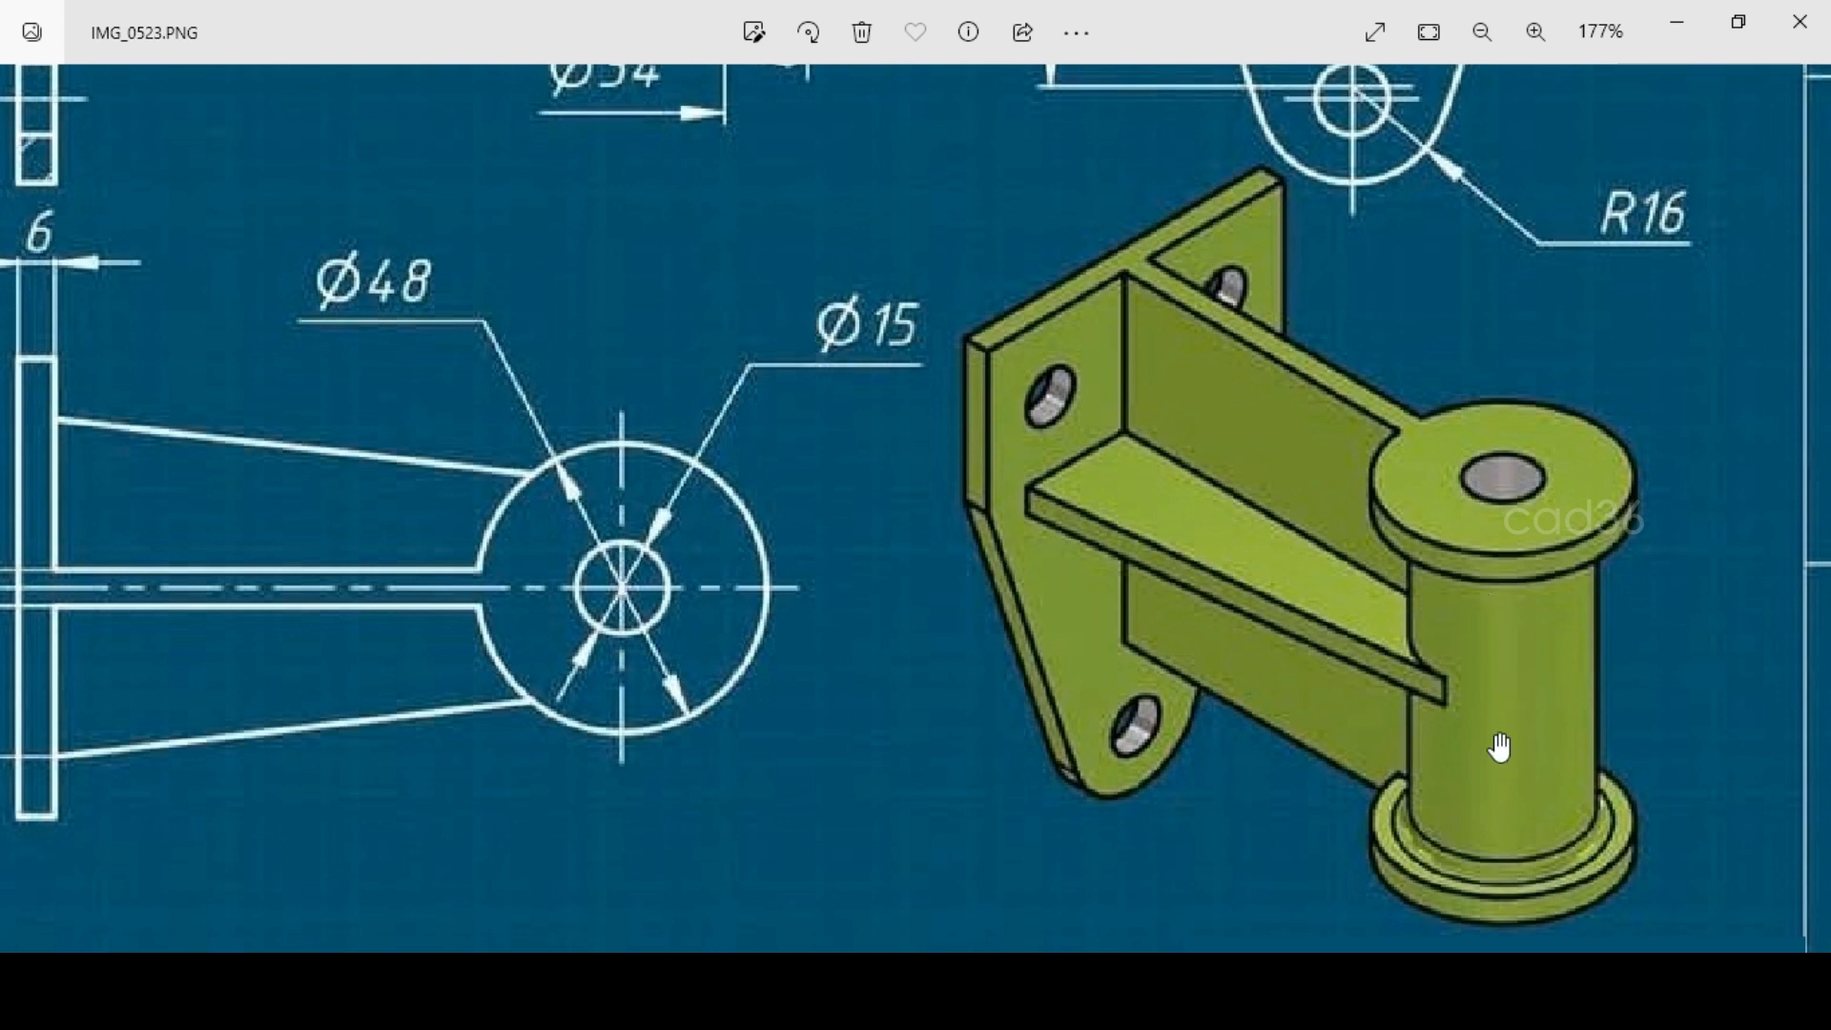
key("alt+Tab")
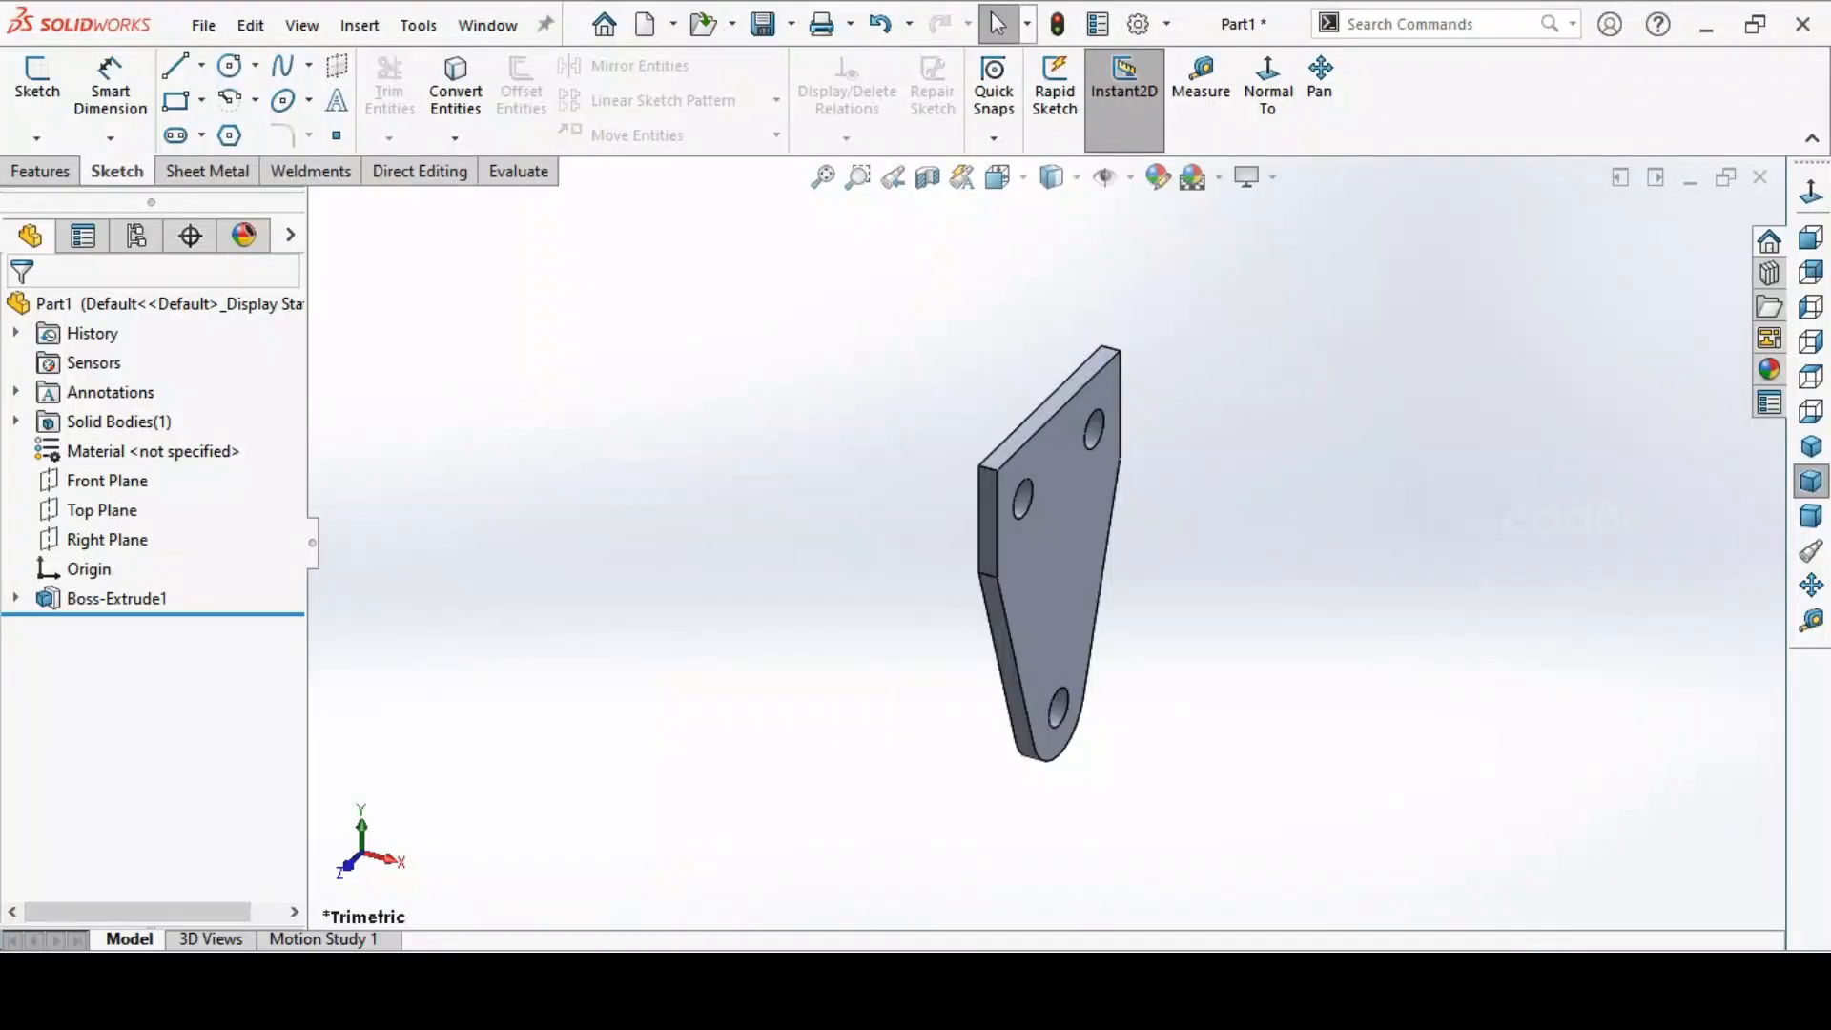
left_click(99, 486)
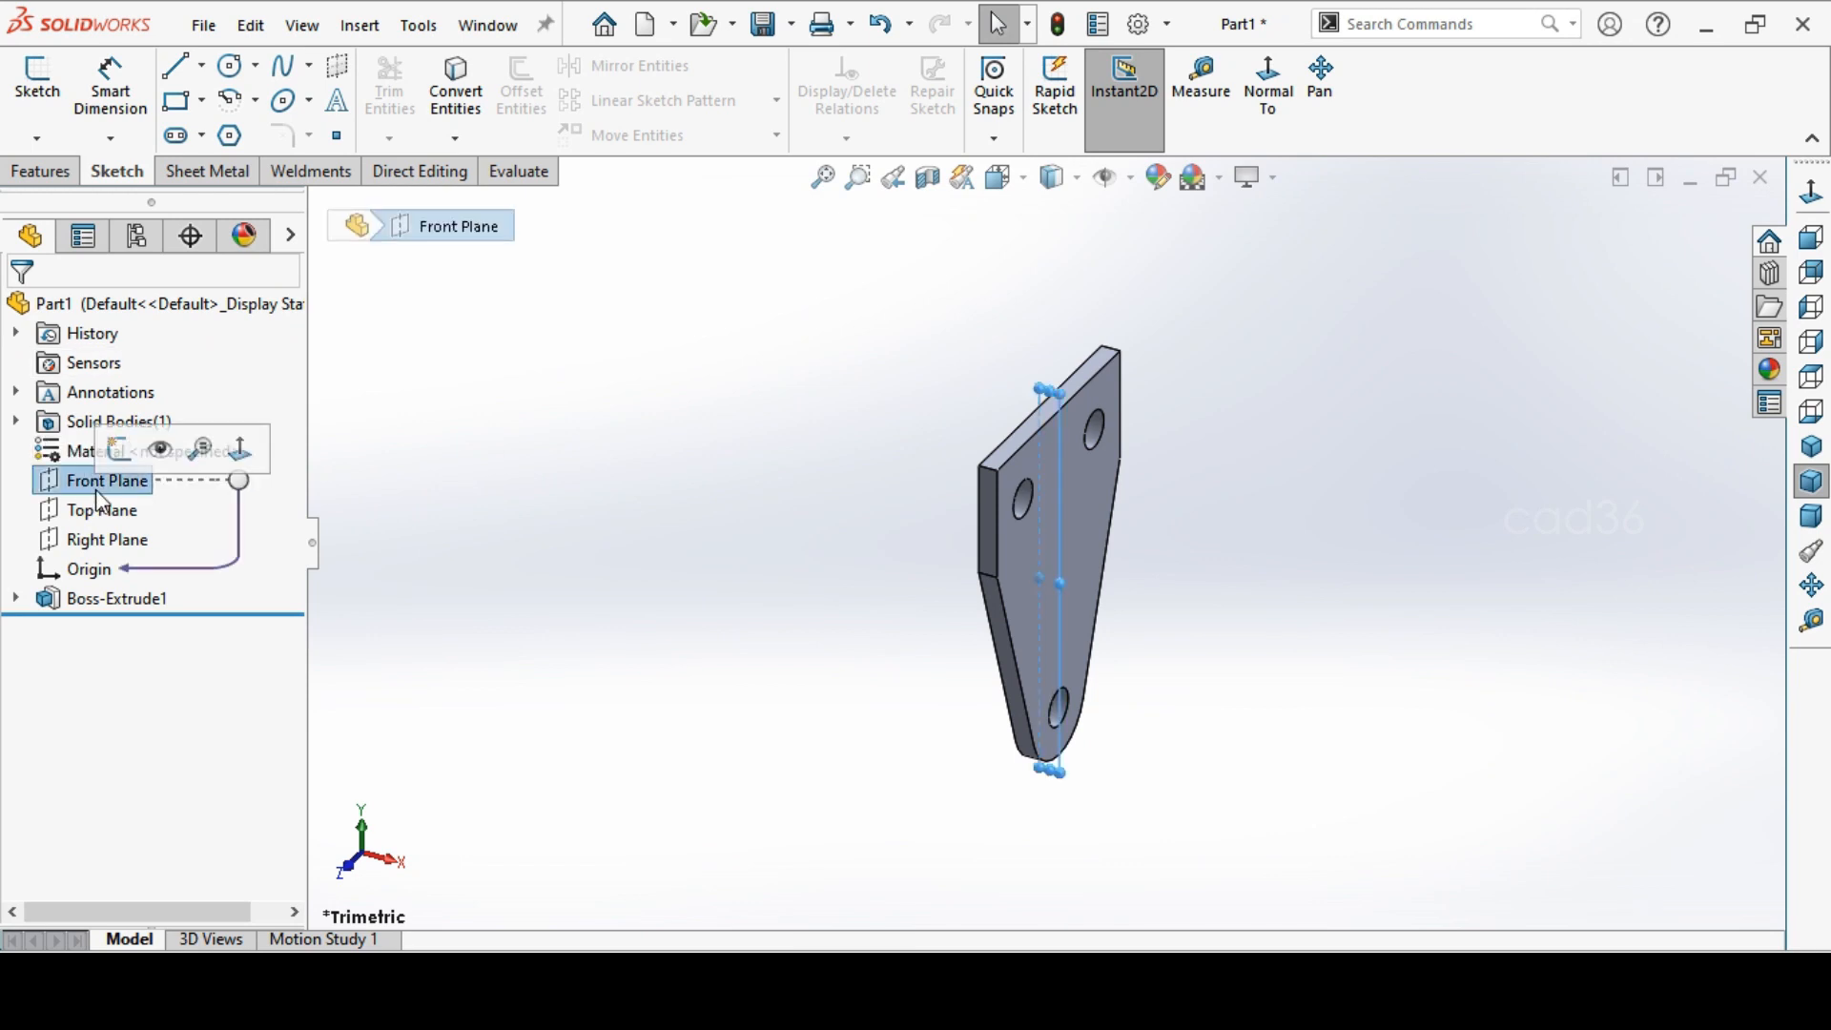
left_click(119, 448)
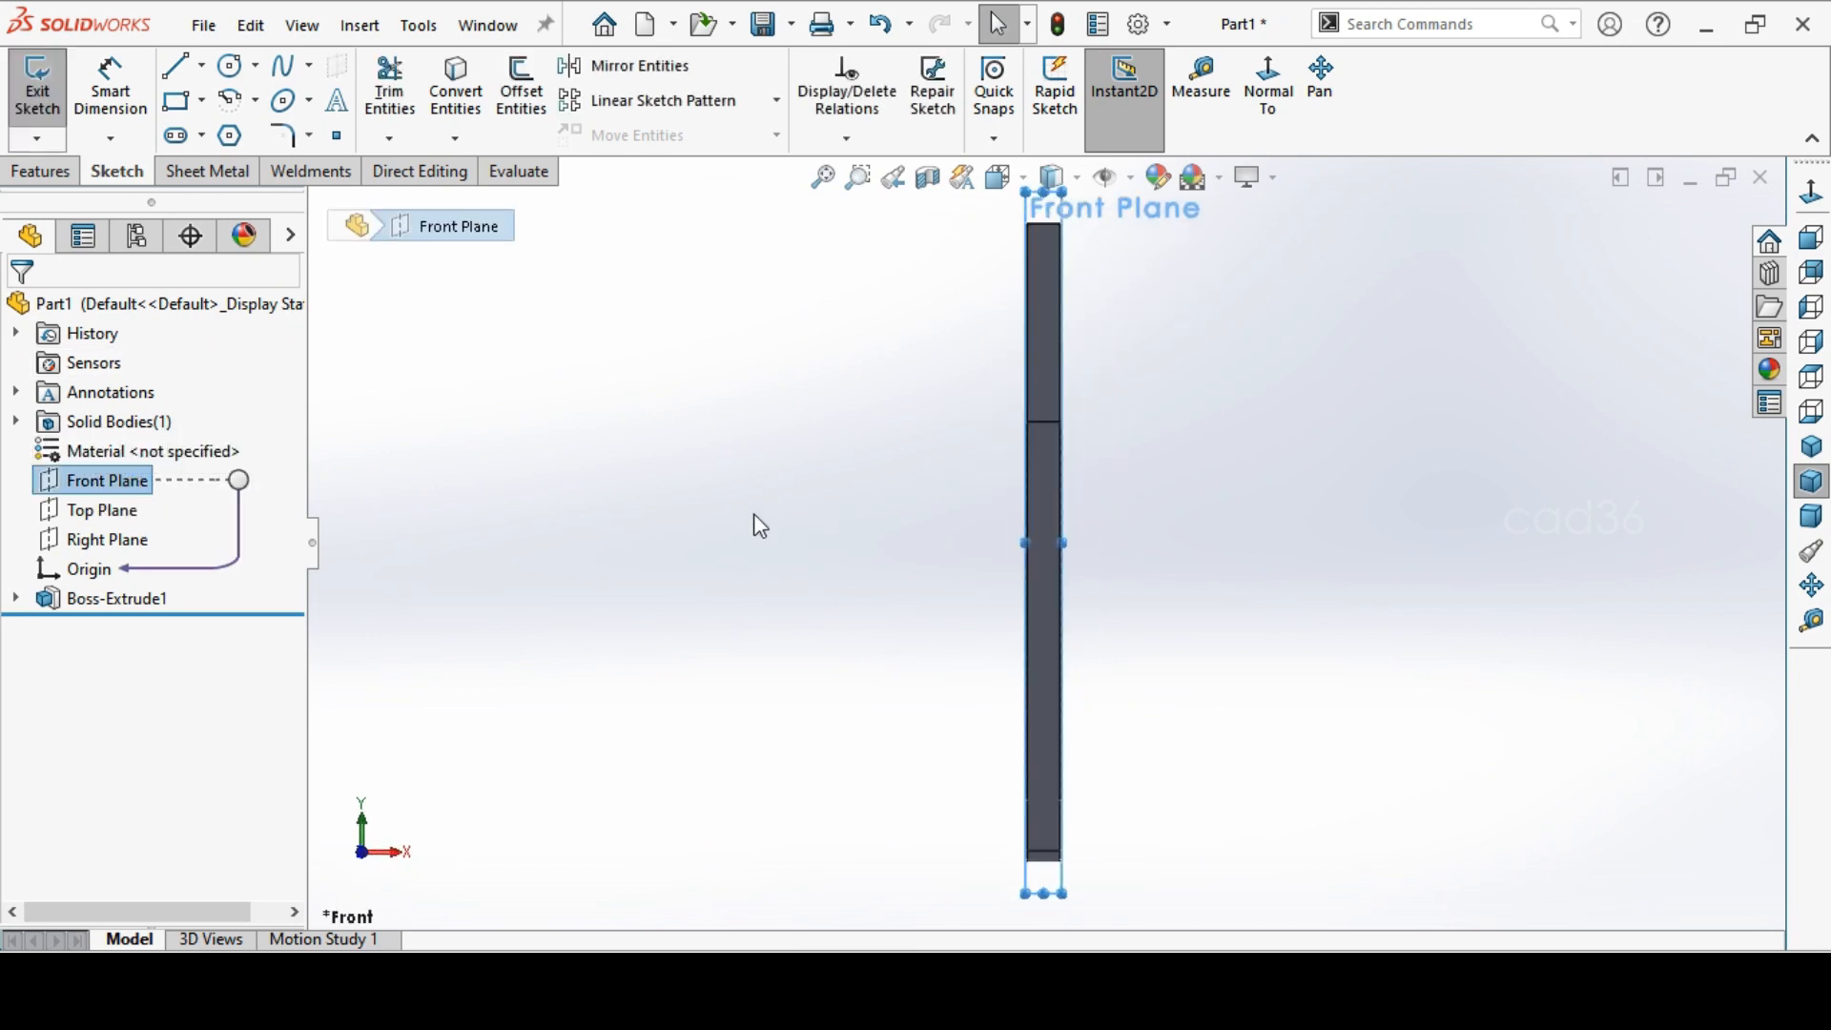
scroll(687, 496, "up", 3)
scroll(1419, 536, "down", 1)
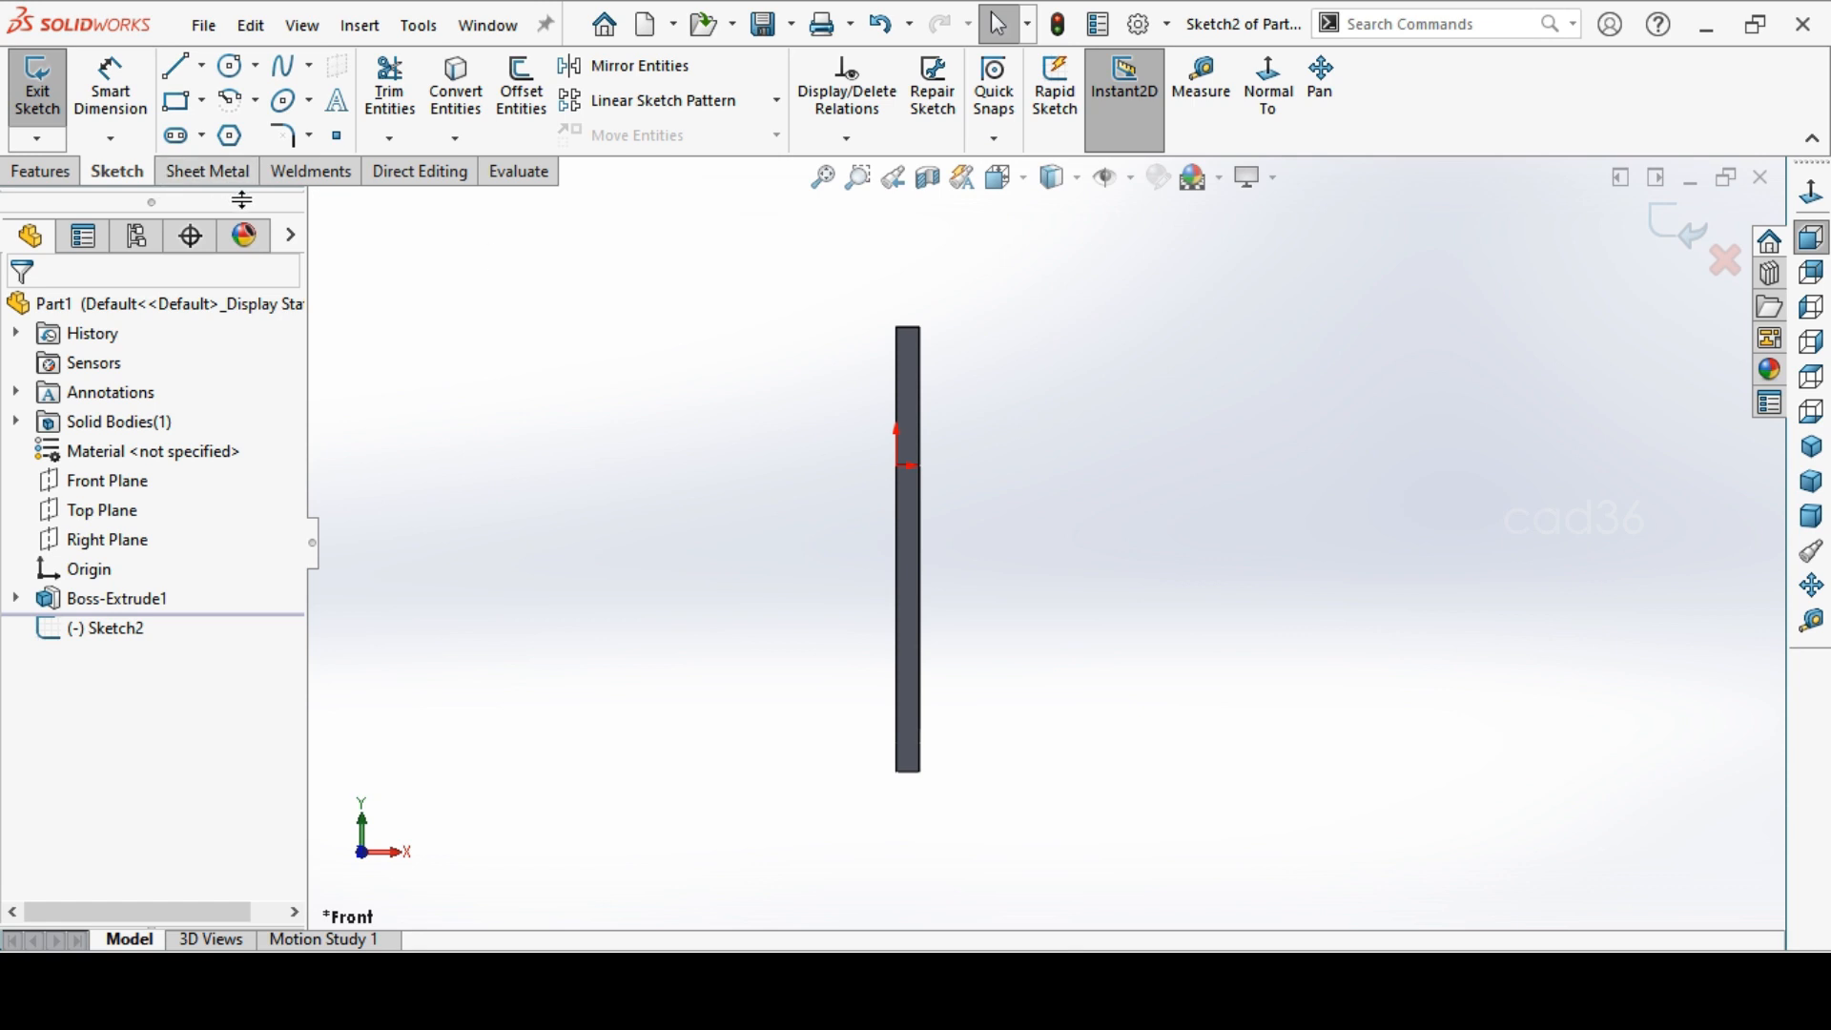
Sketch a vertical line about 126 mm long to the right of the plate and make it construction geometry
left_click(176, 67)
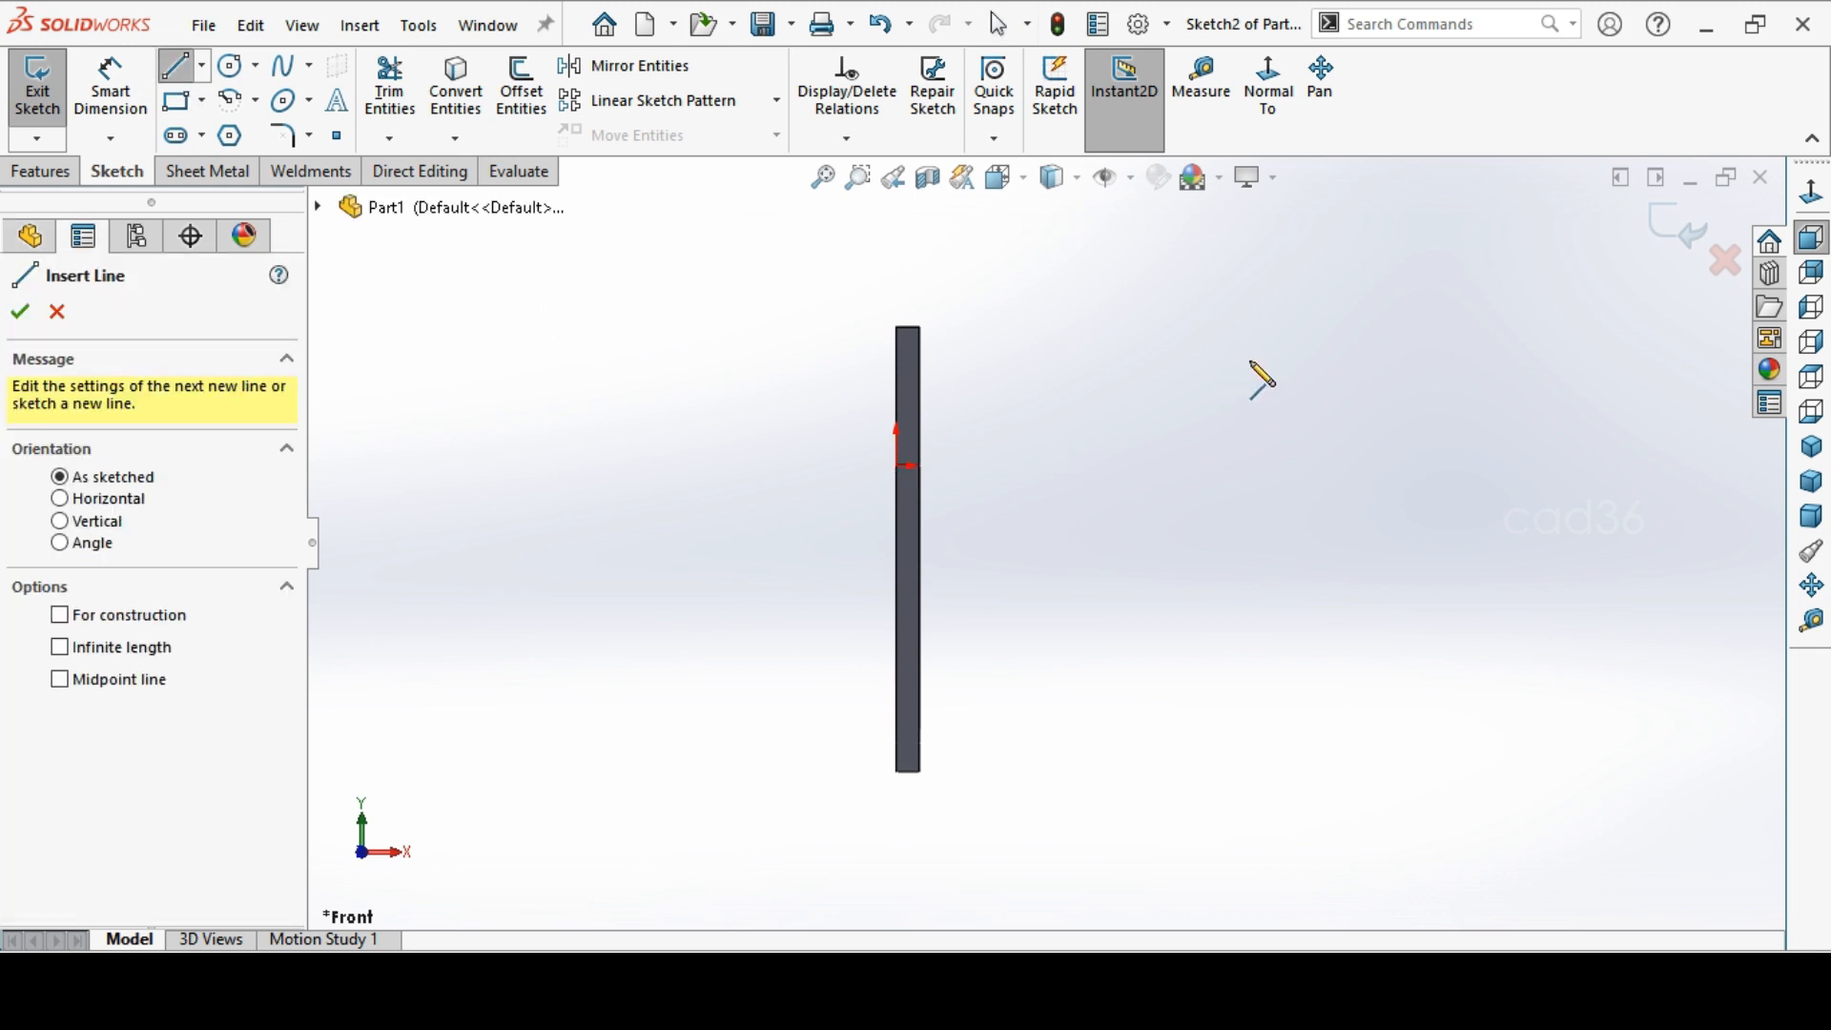
left_click(1333, 283)
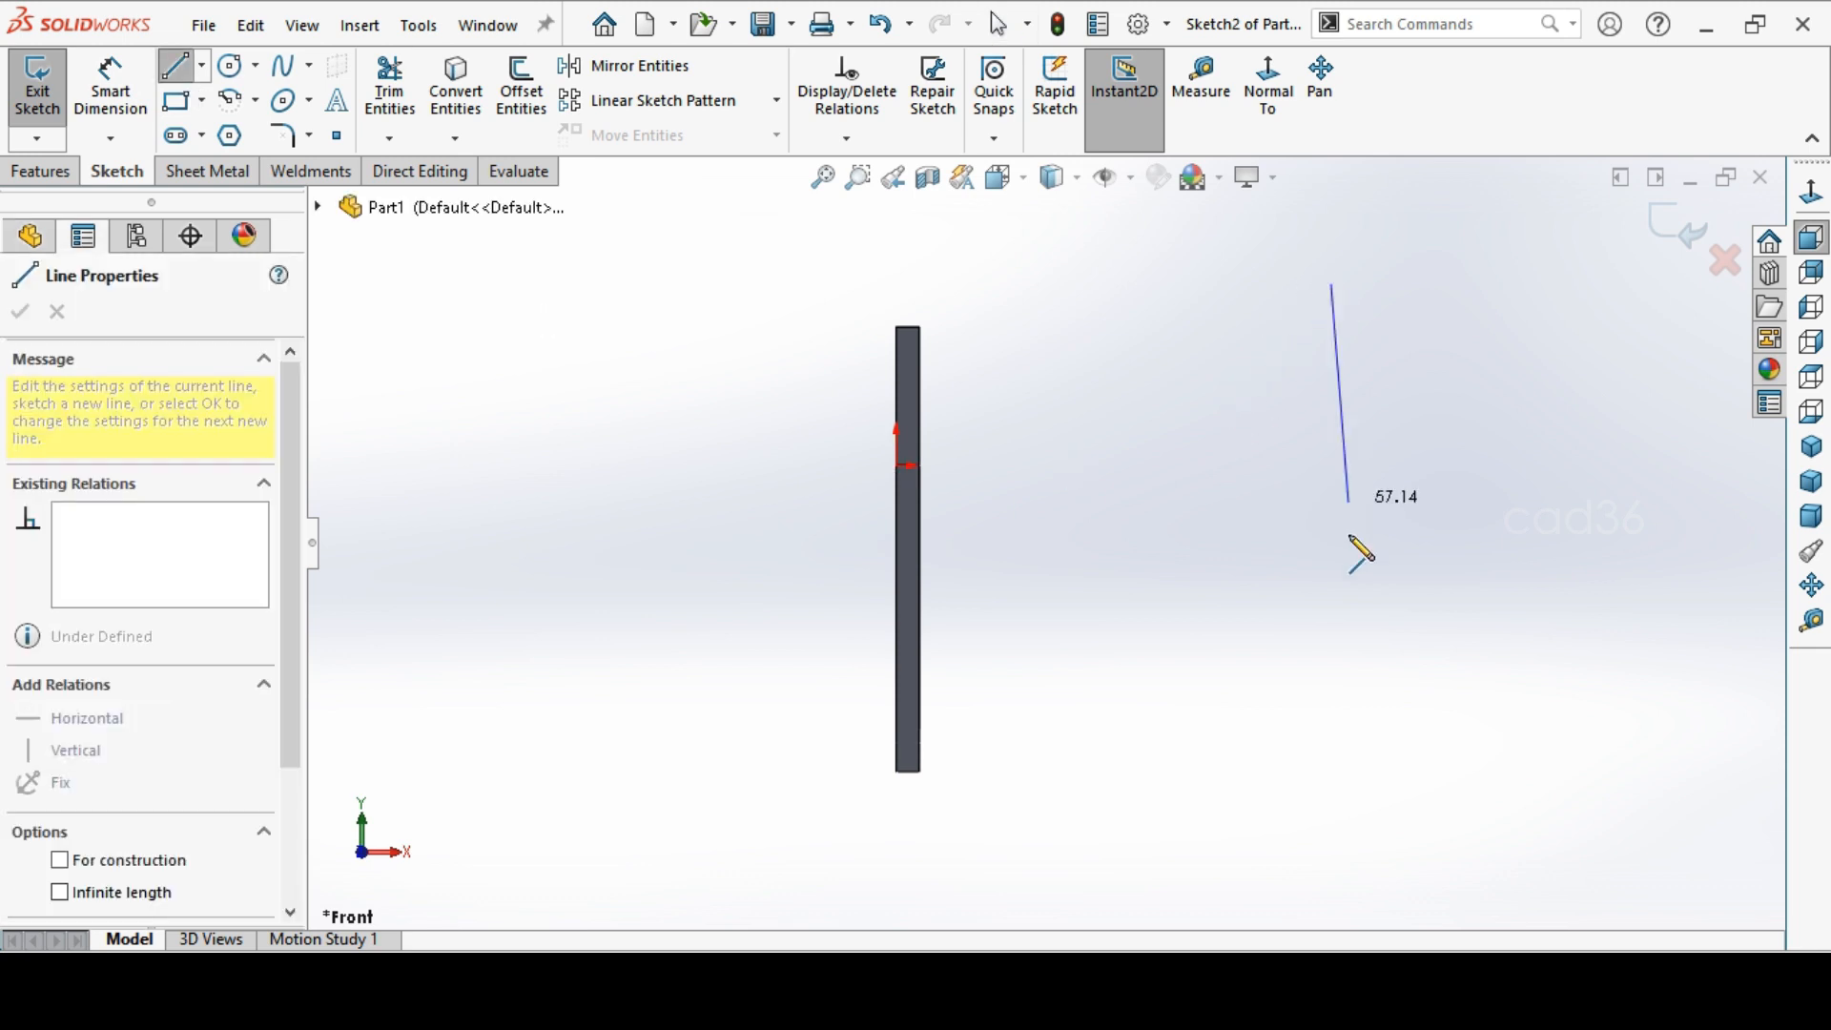
left_click(1332, 768)
right_click(1447, 648)
left_click(1463, 664)
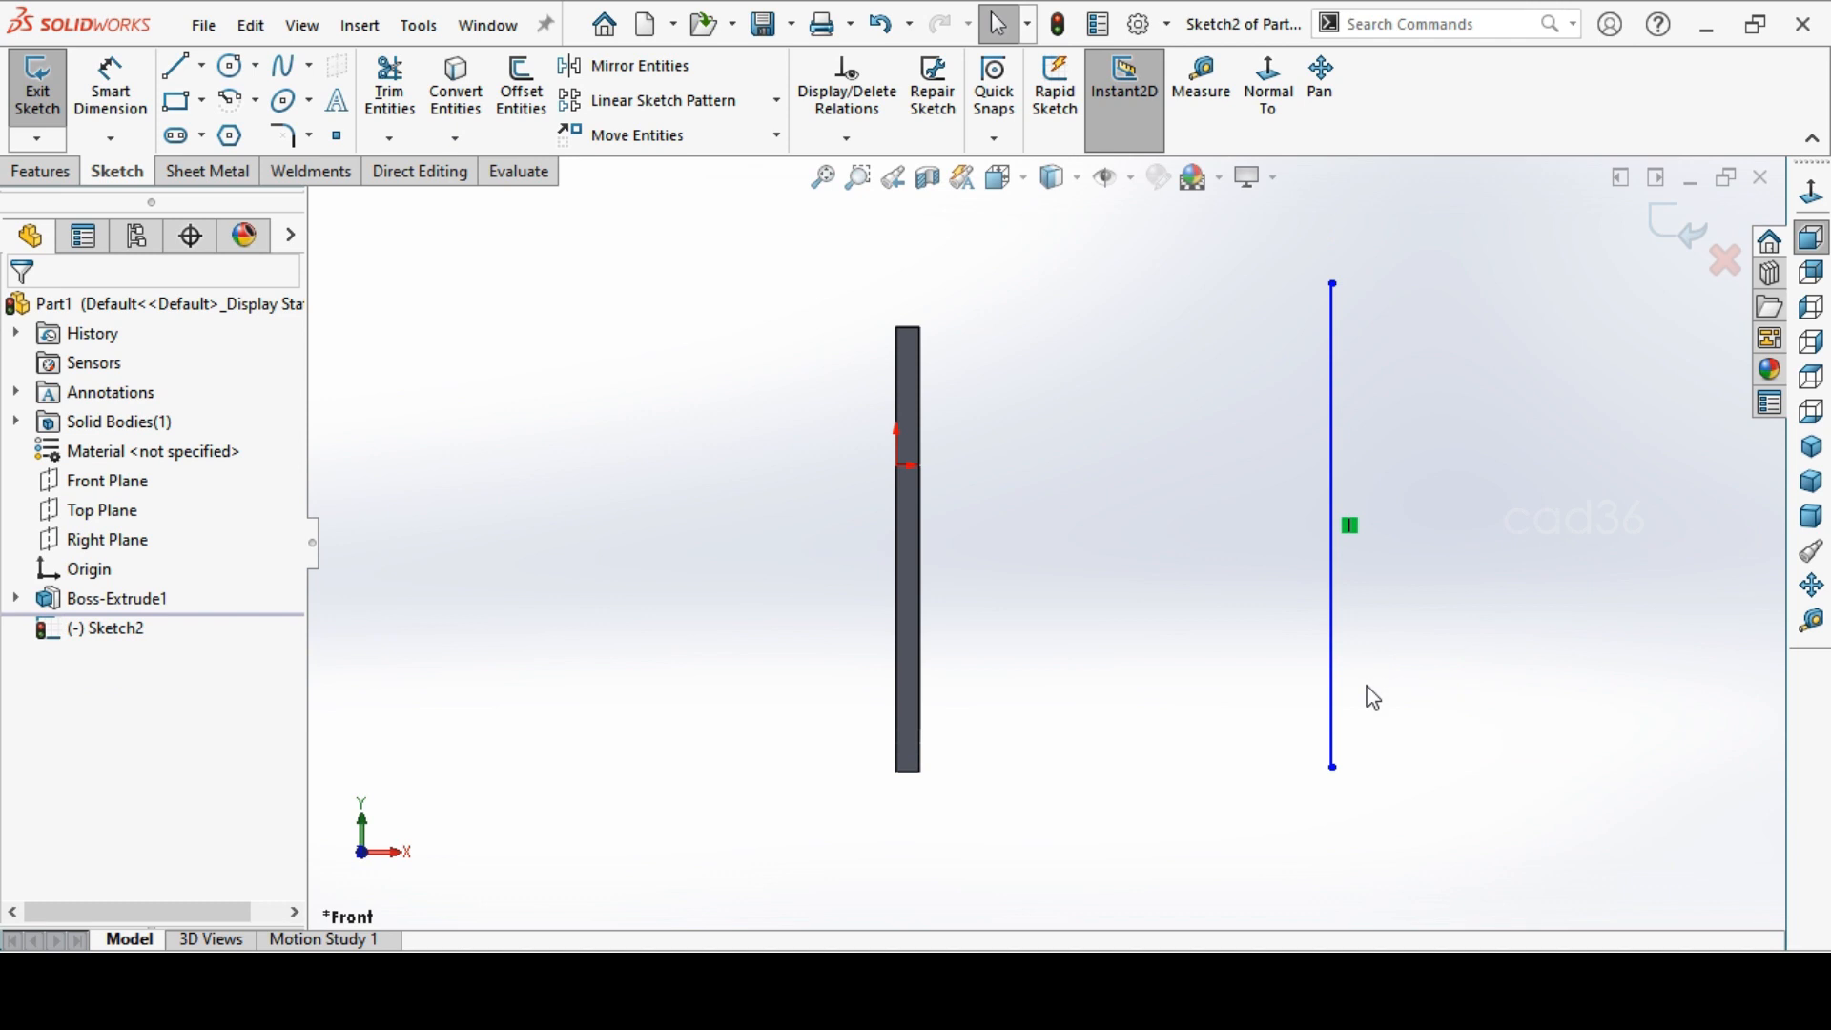
left_click(1335, 734)
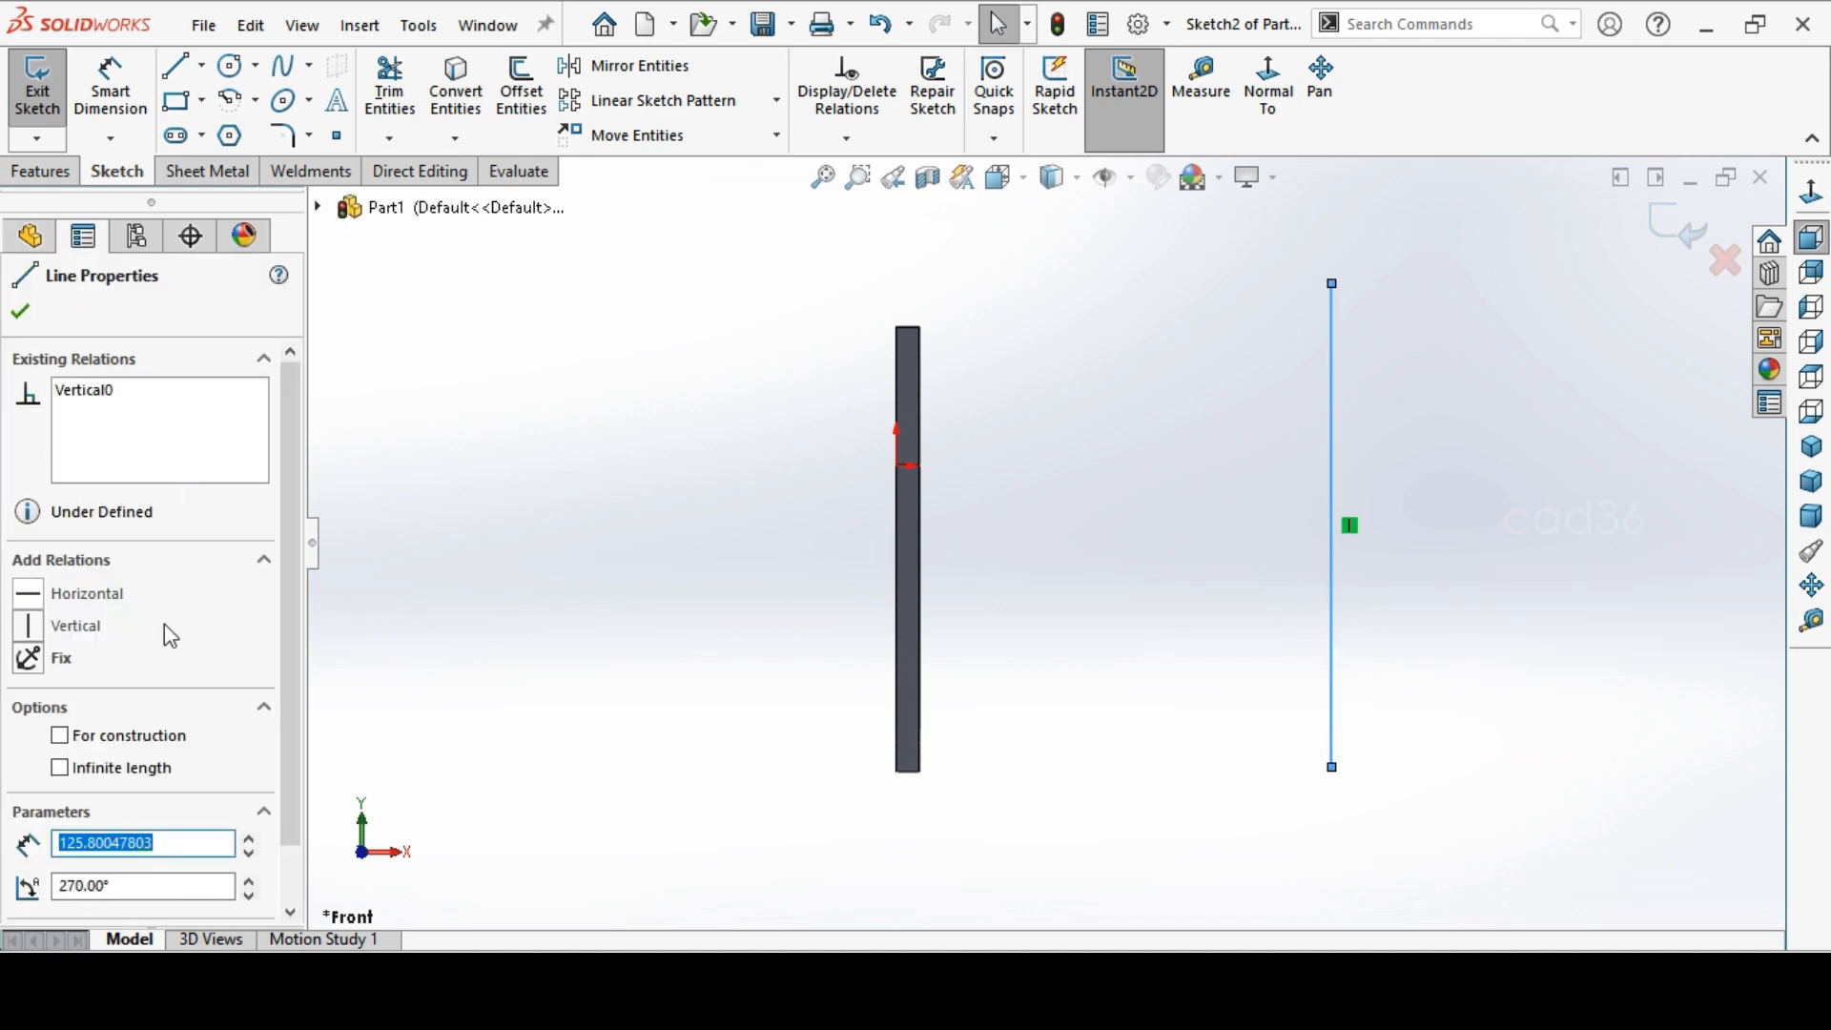
left_click(59, 736)
left_click(699, 658)
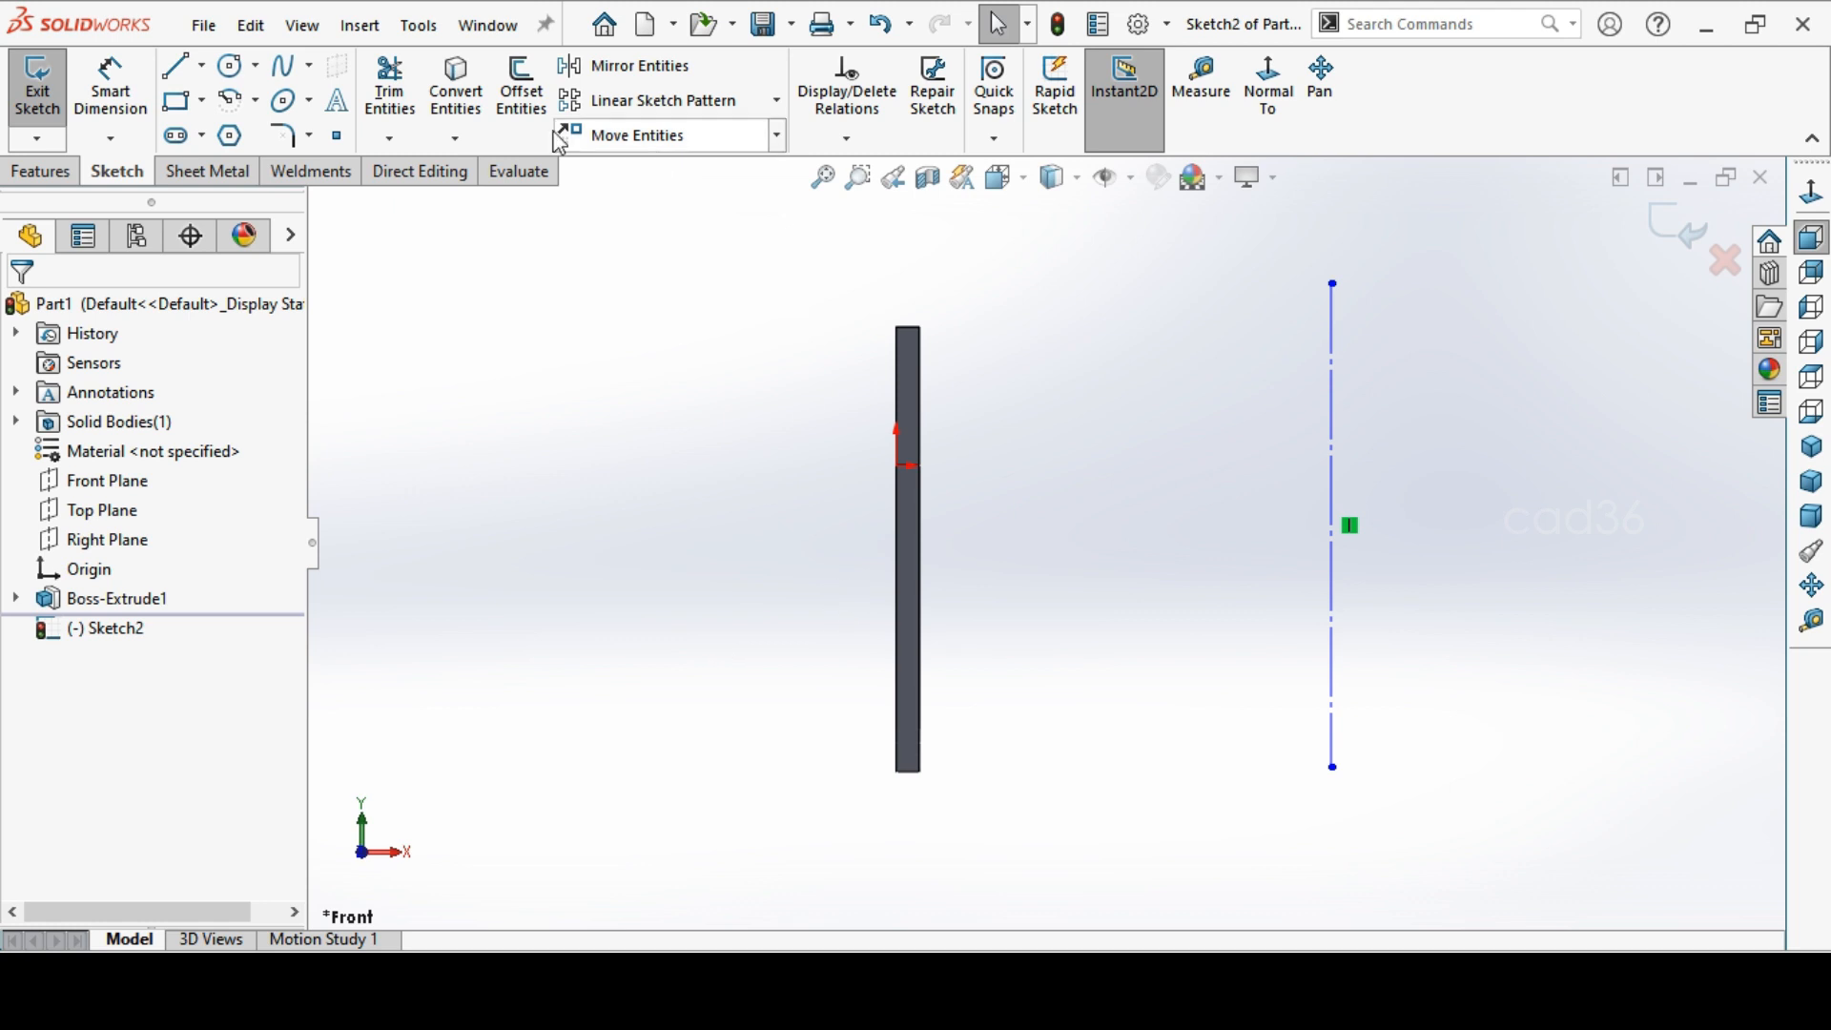
Sketch a closed C-shaped half profile about 89 mm tall against the vertical construction line, with outward flanges at both ends
left_click(181, 71)
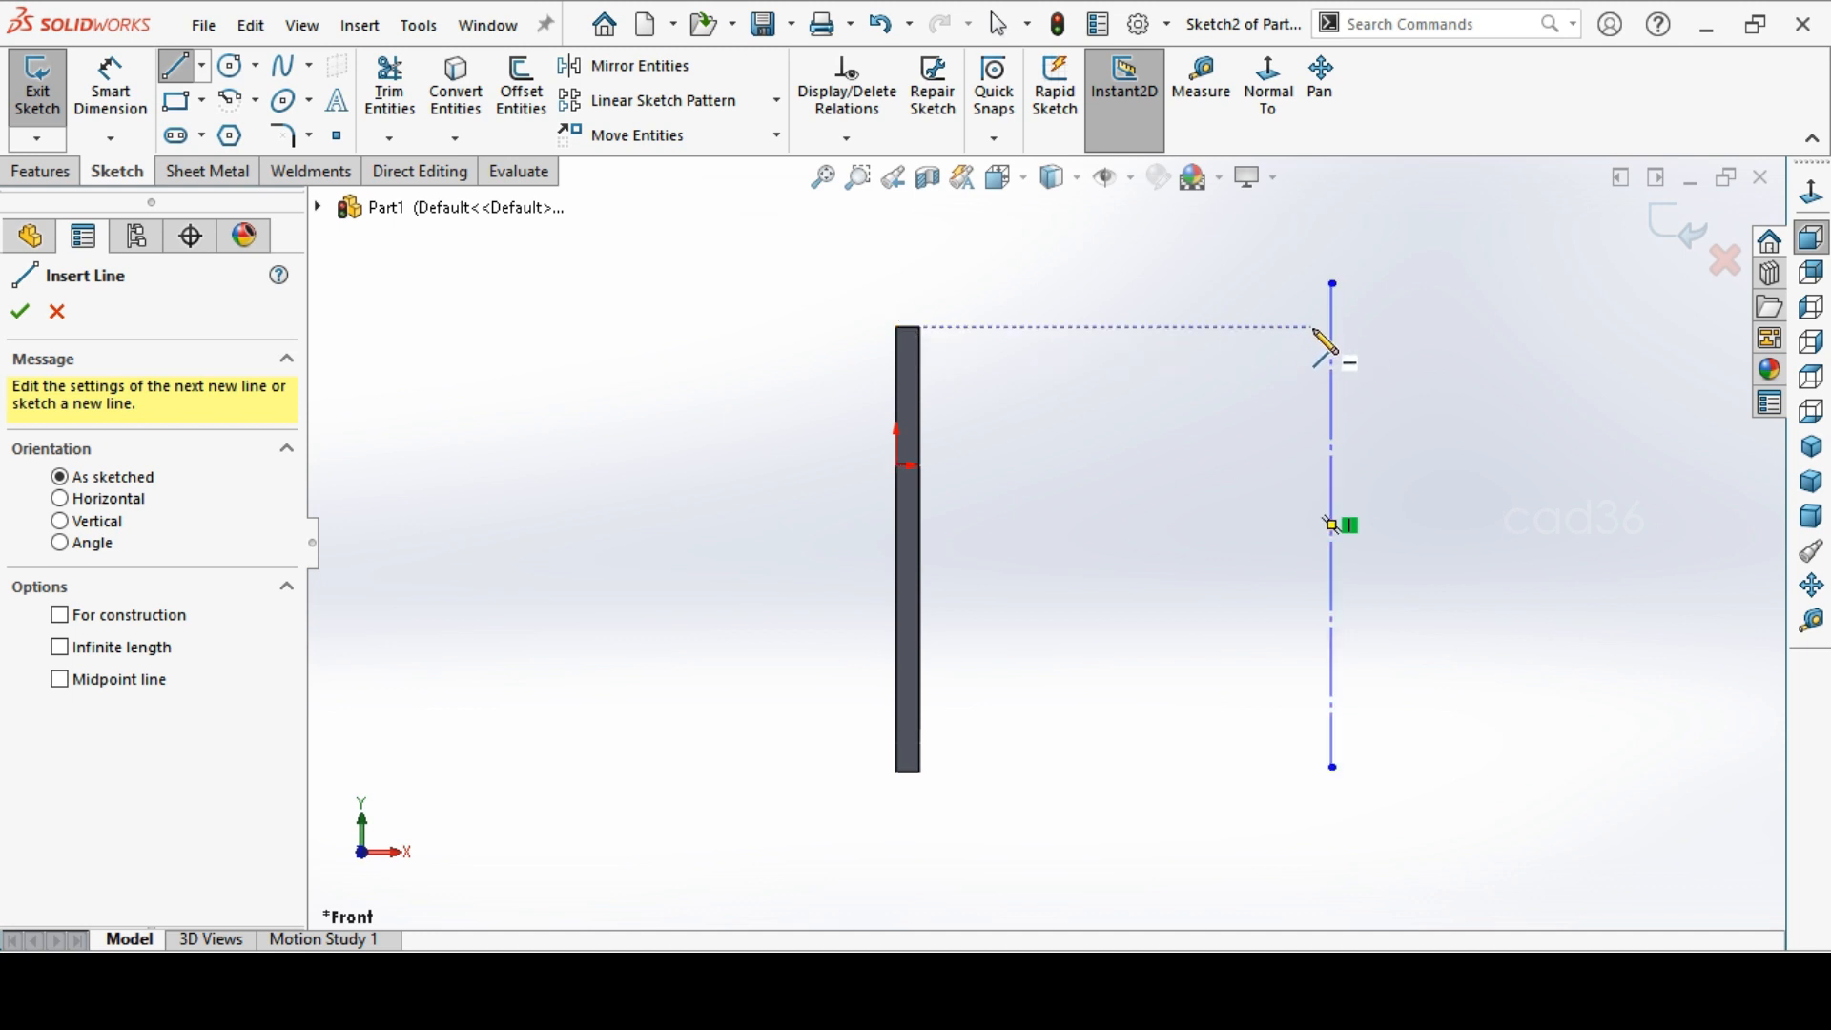
left_click(1495, 327)
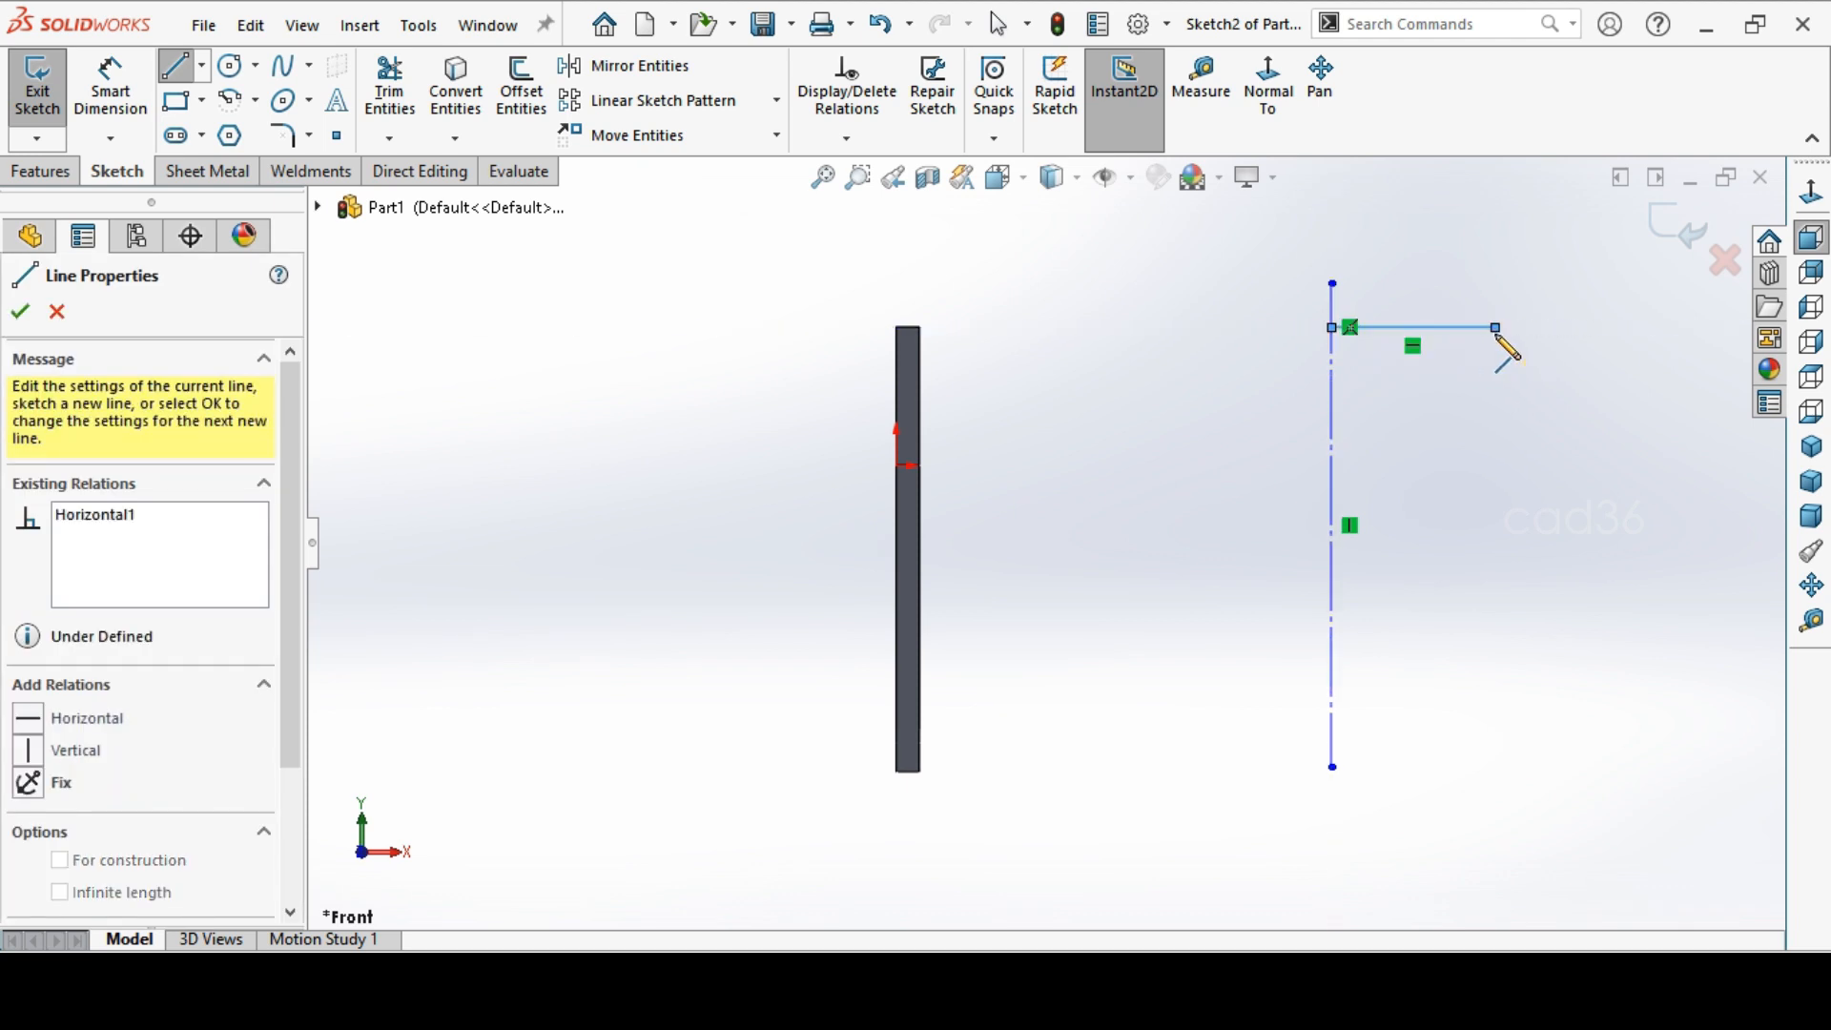
left_click(1494, 368)
left_click(1422, 368)
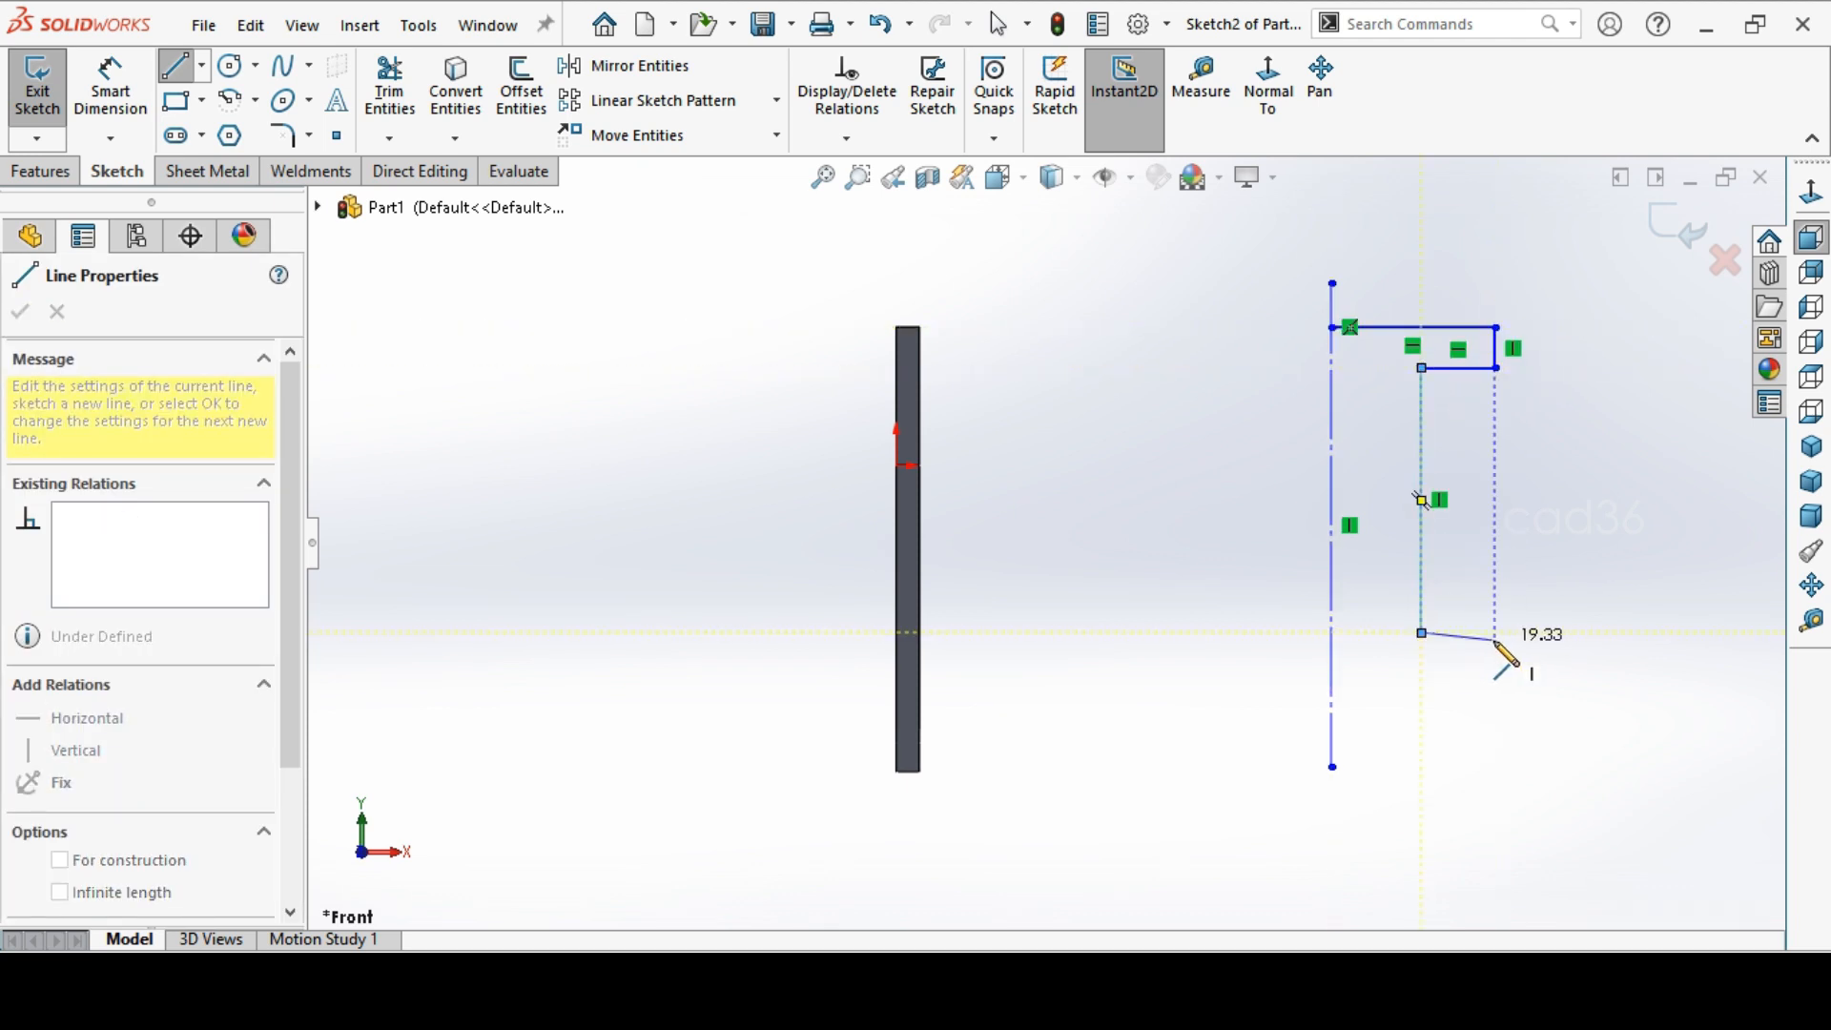
left_click(1422, 632)
left_click(1495, 633)
left_click(1495, 668)
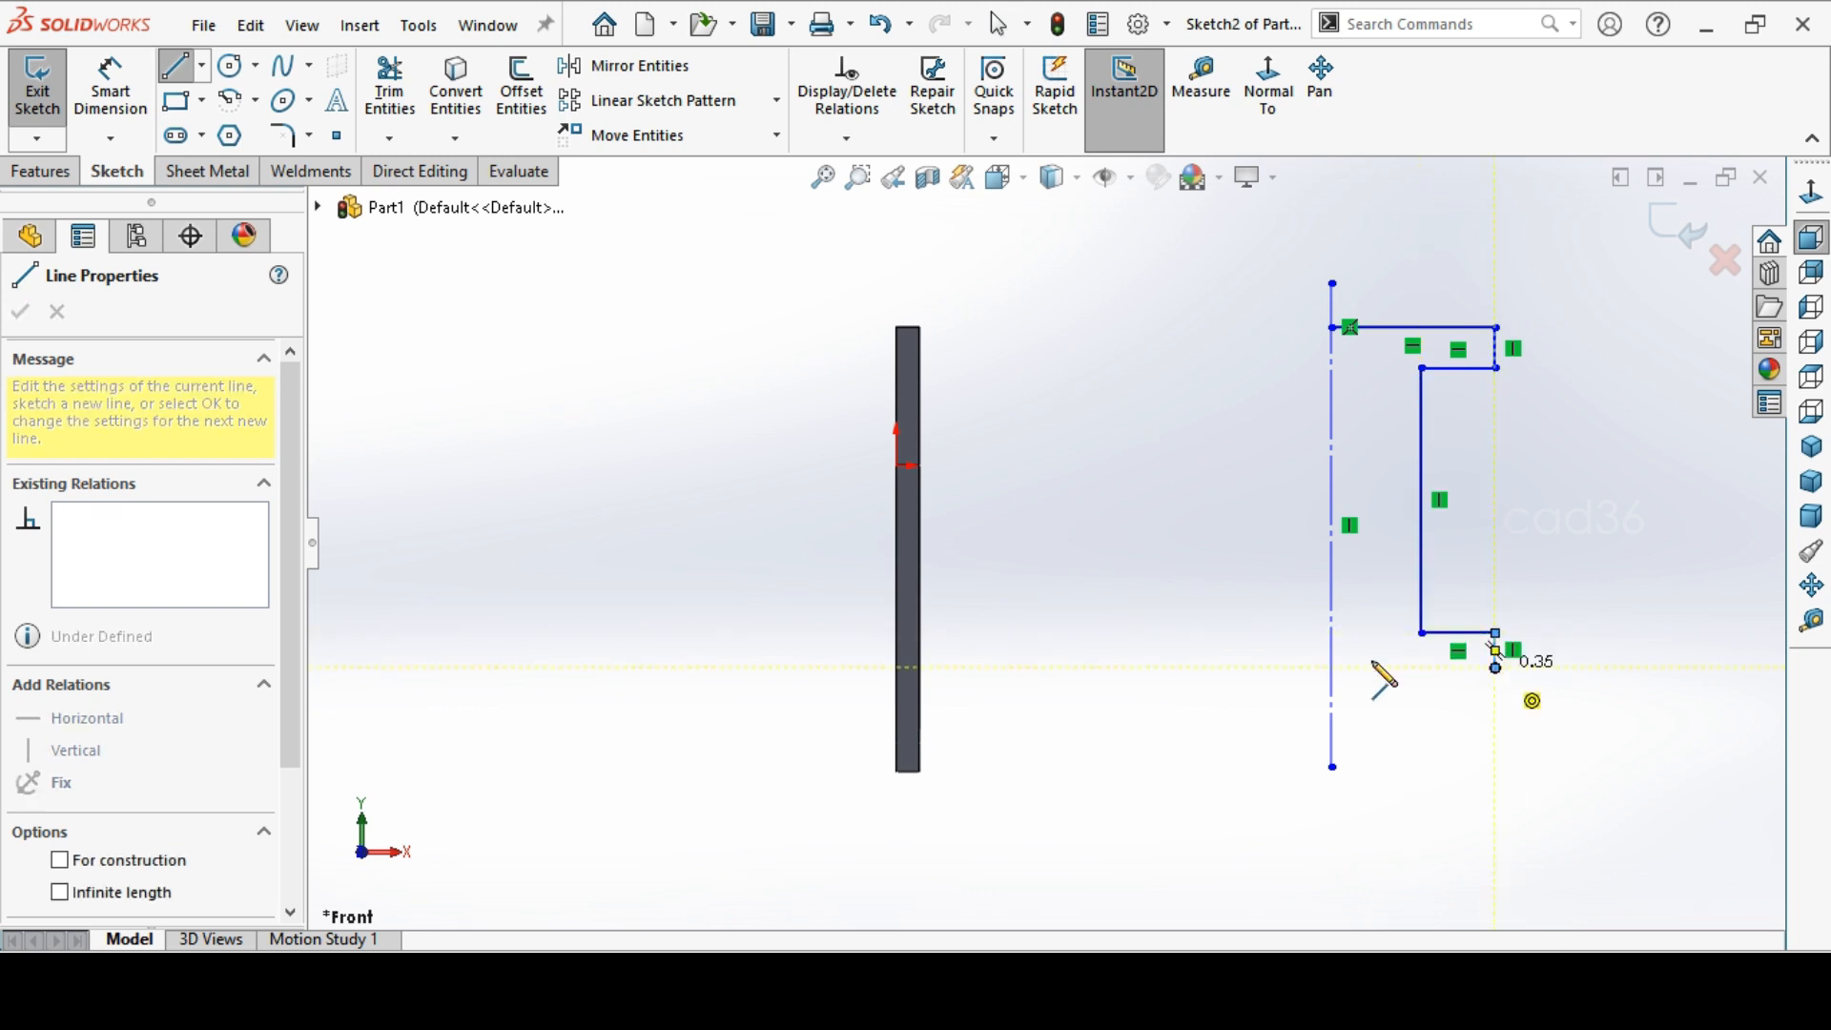
left_click(1333, 668)
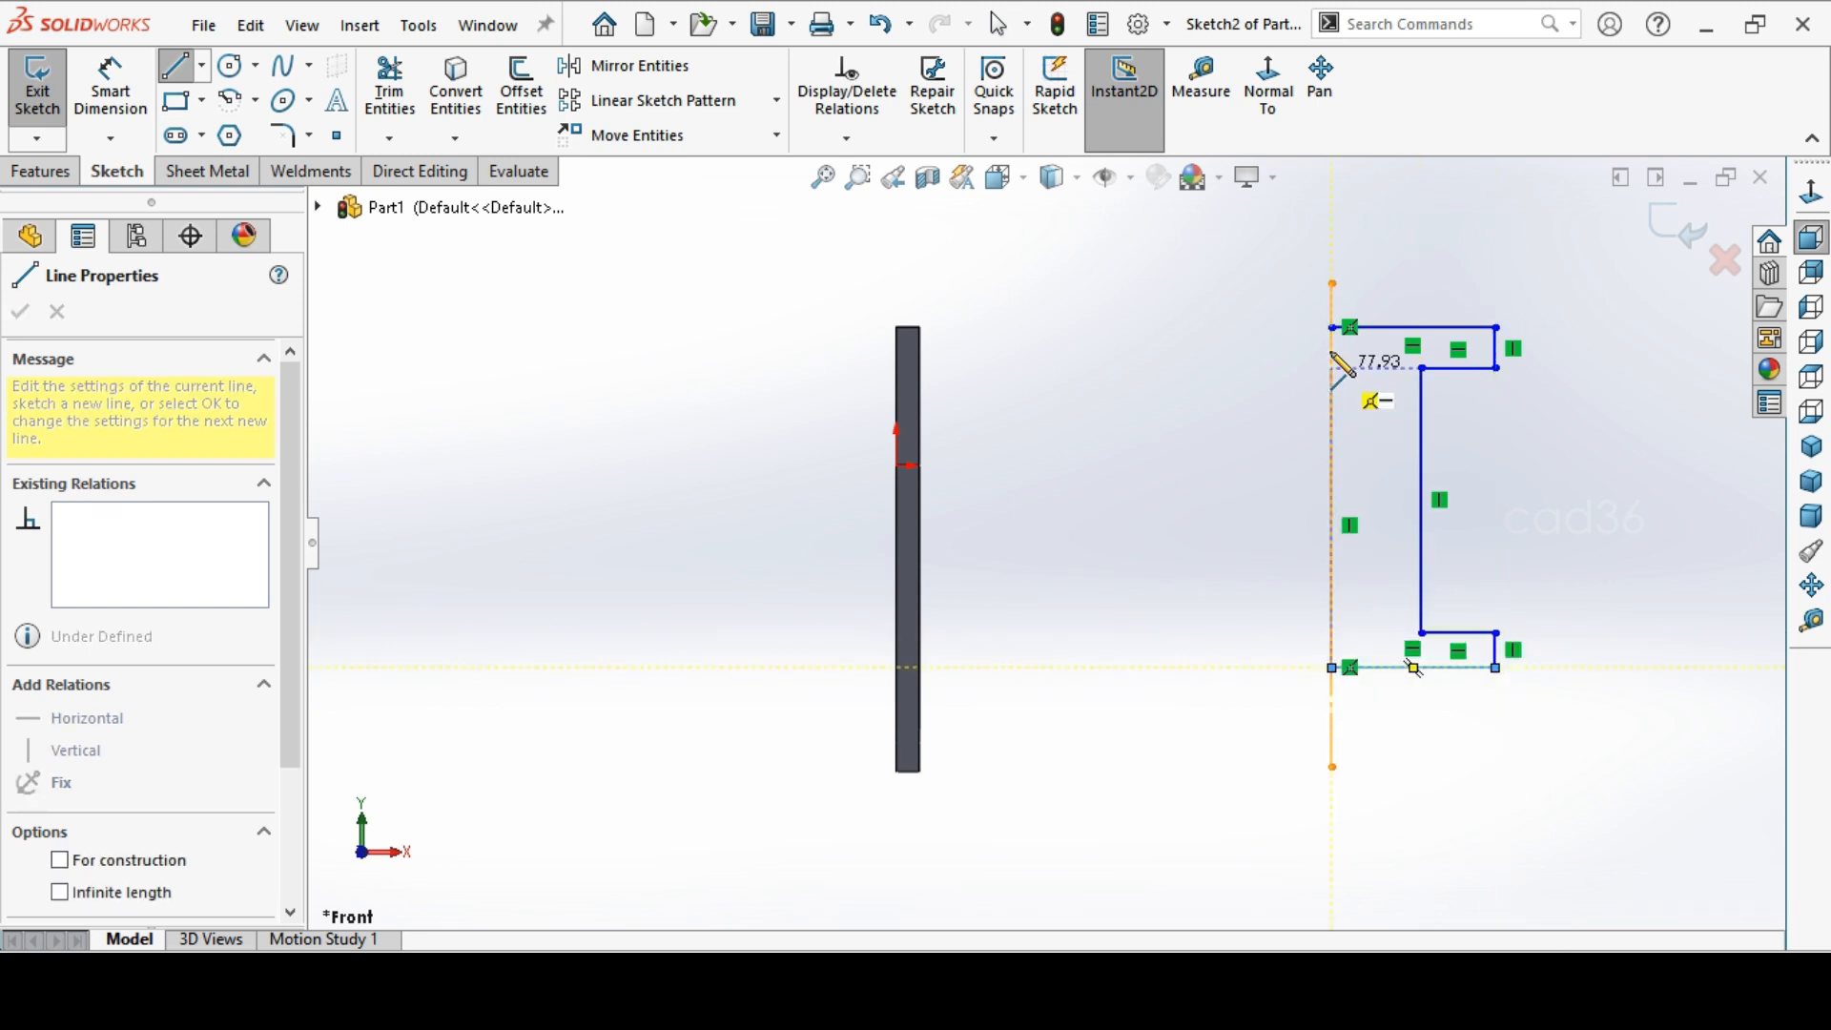
left_click(1332, 327)
key("Escape")
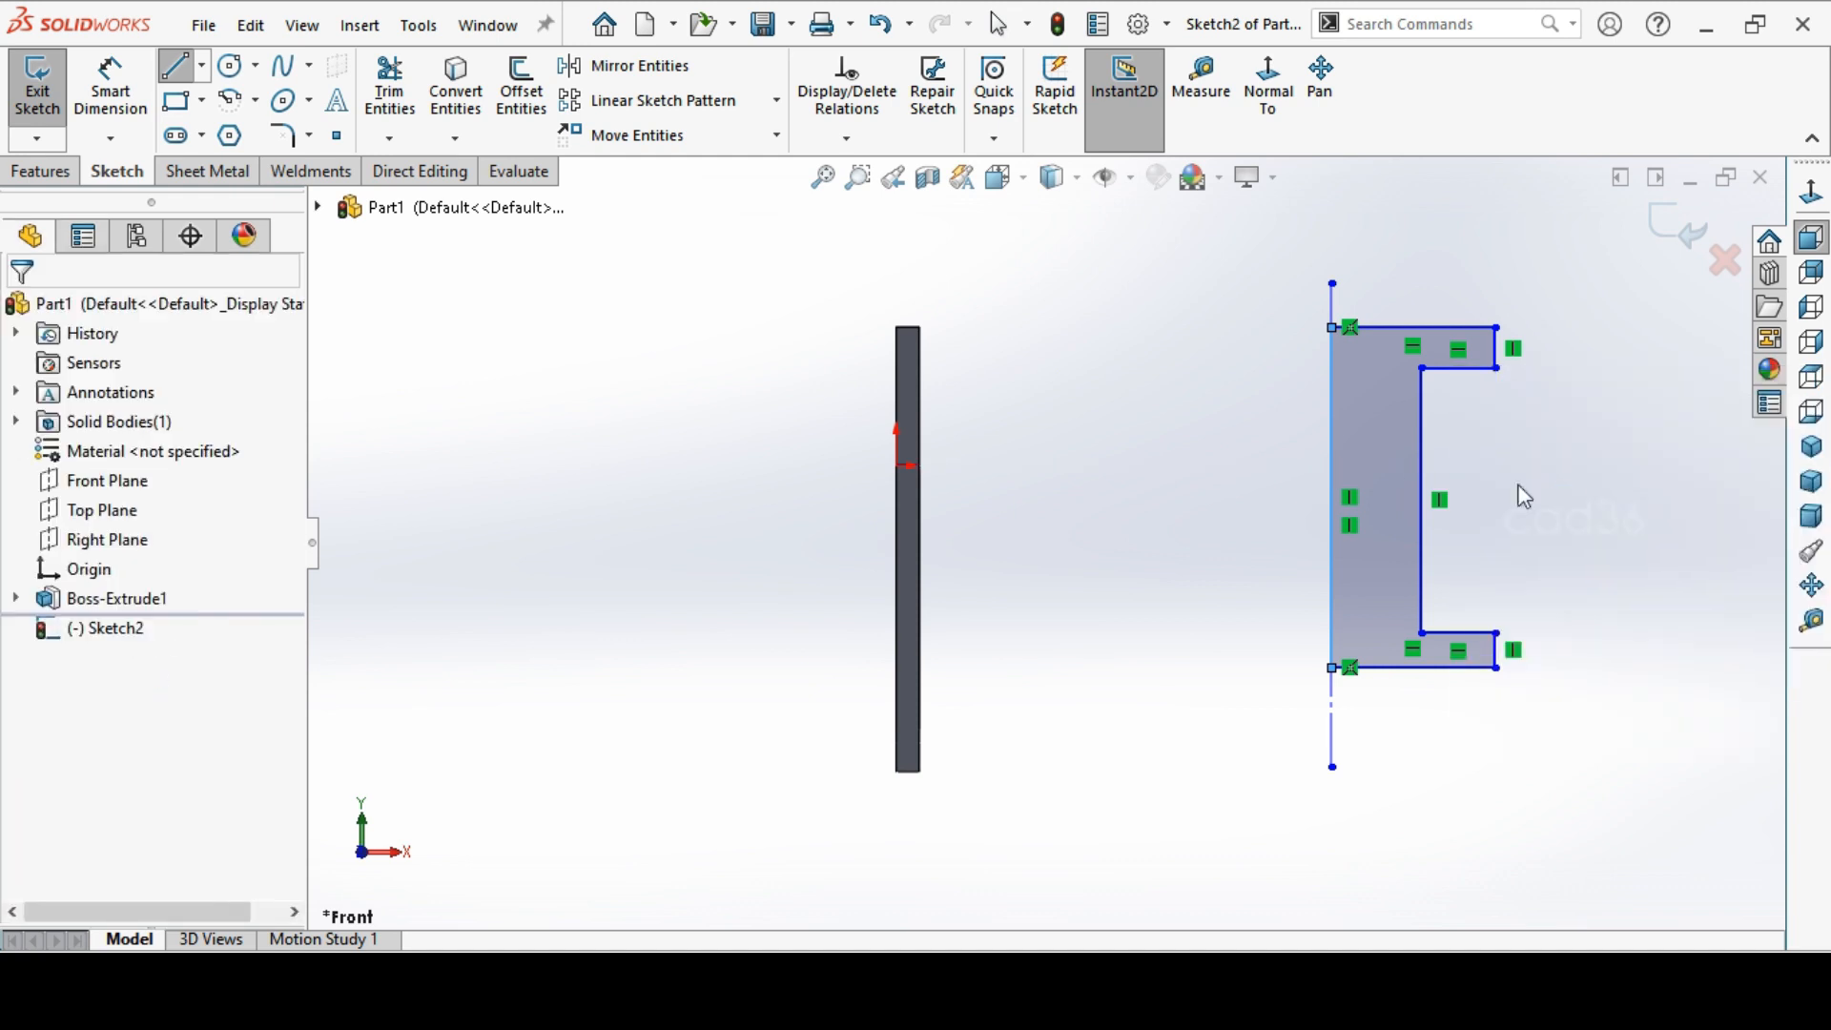
Dimension the distance from the construction line to the profile's recessed vertical edge as 34/2 (17 mm)
left_click(140, 98)
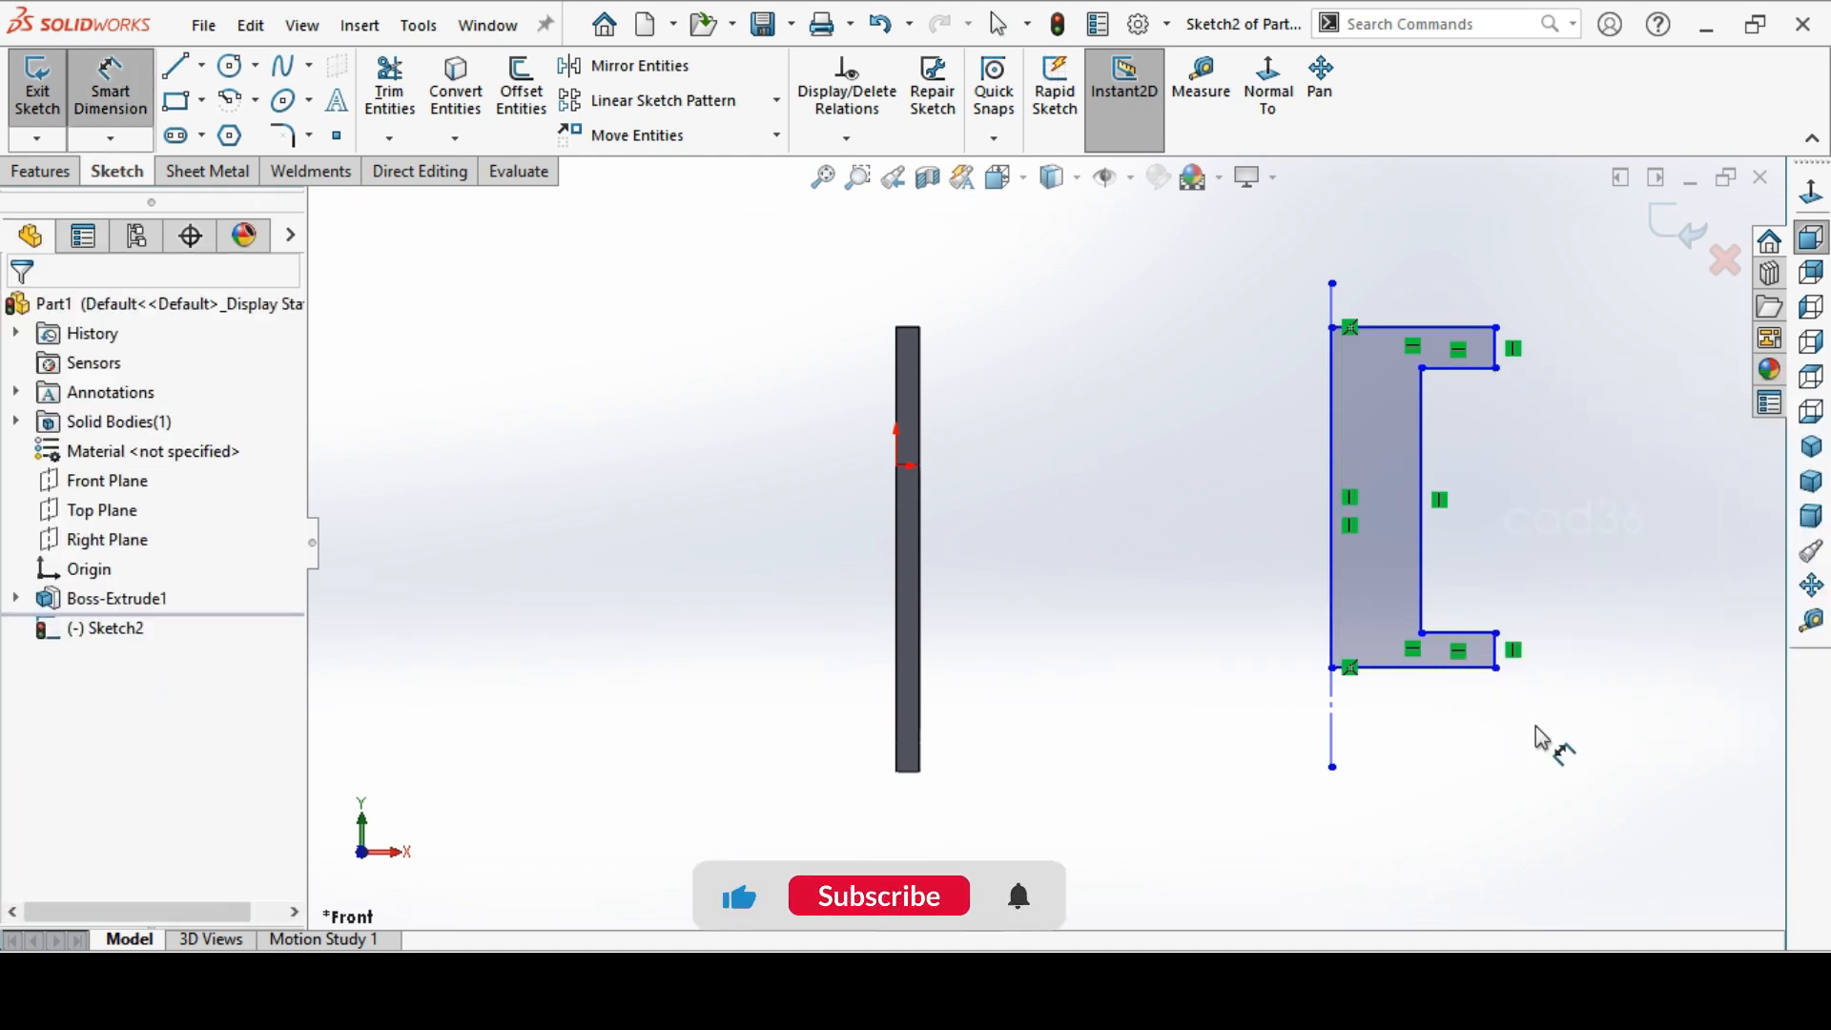
left_click(1332, 744)
left_click(1333, 738)
left_click(1368, 766)
type("34/2")
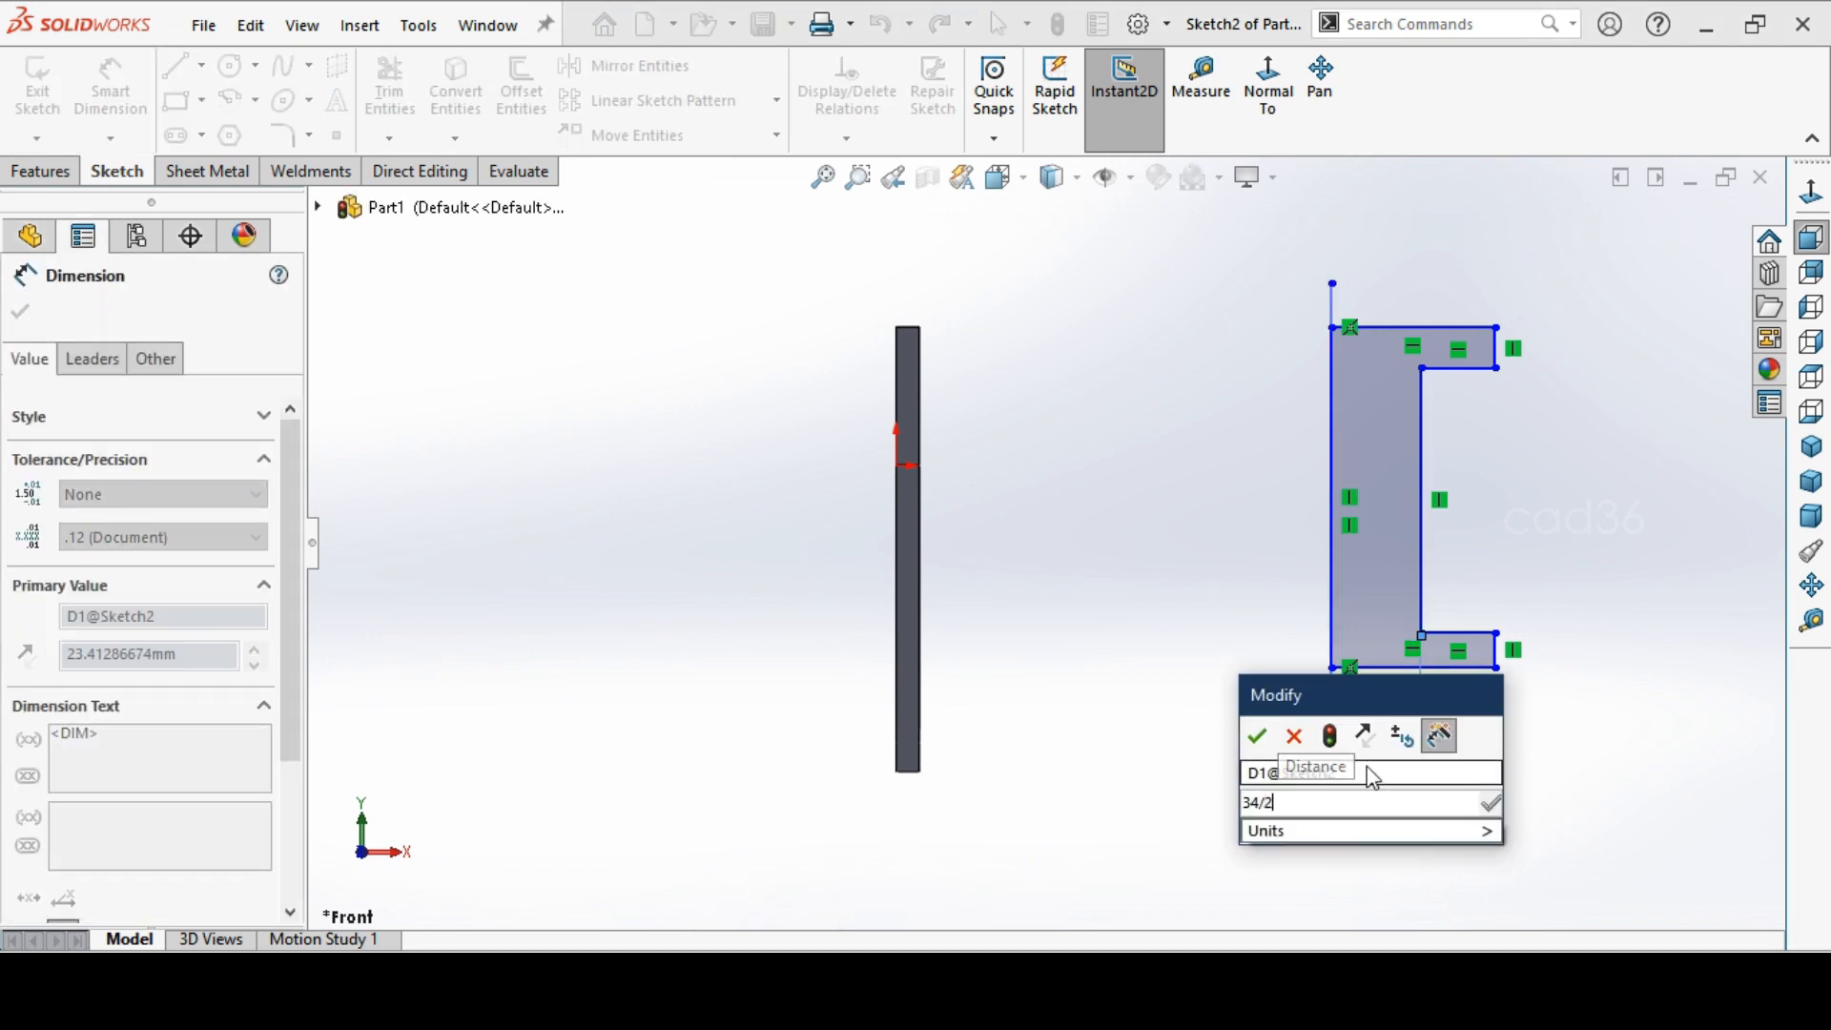
key("Return")
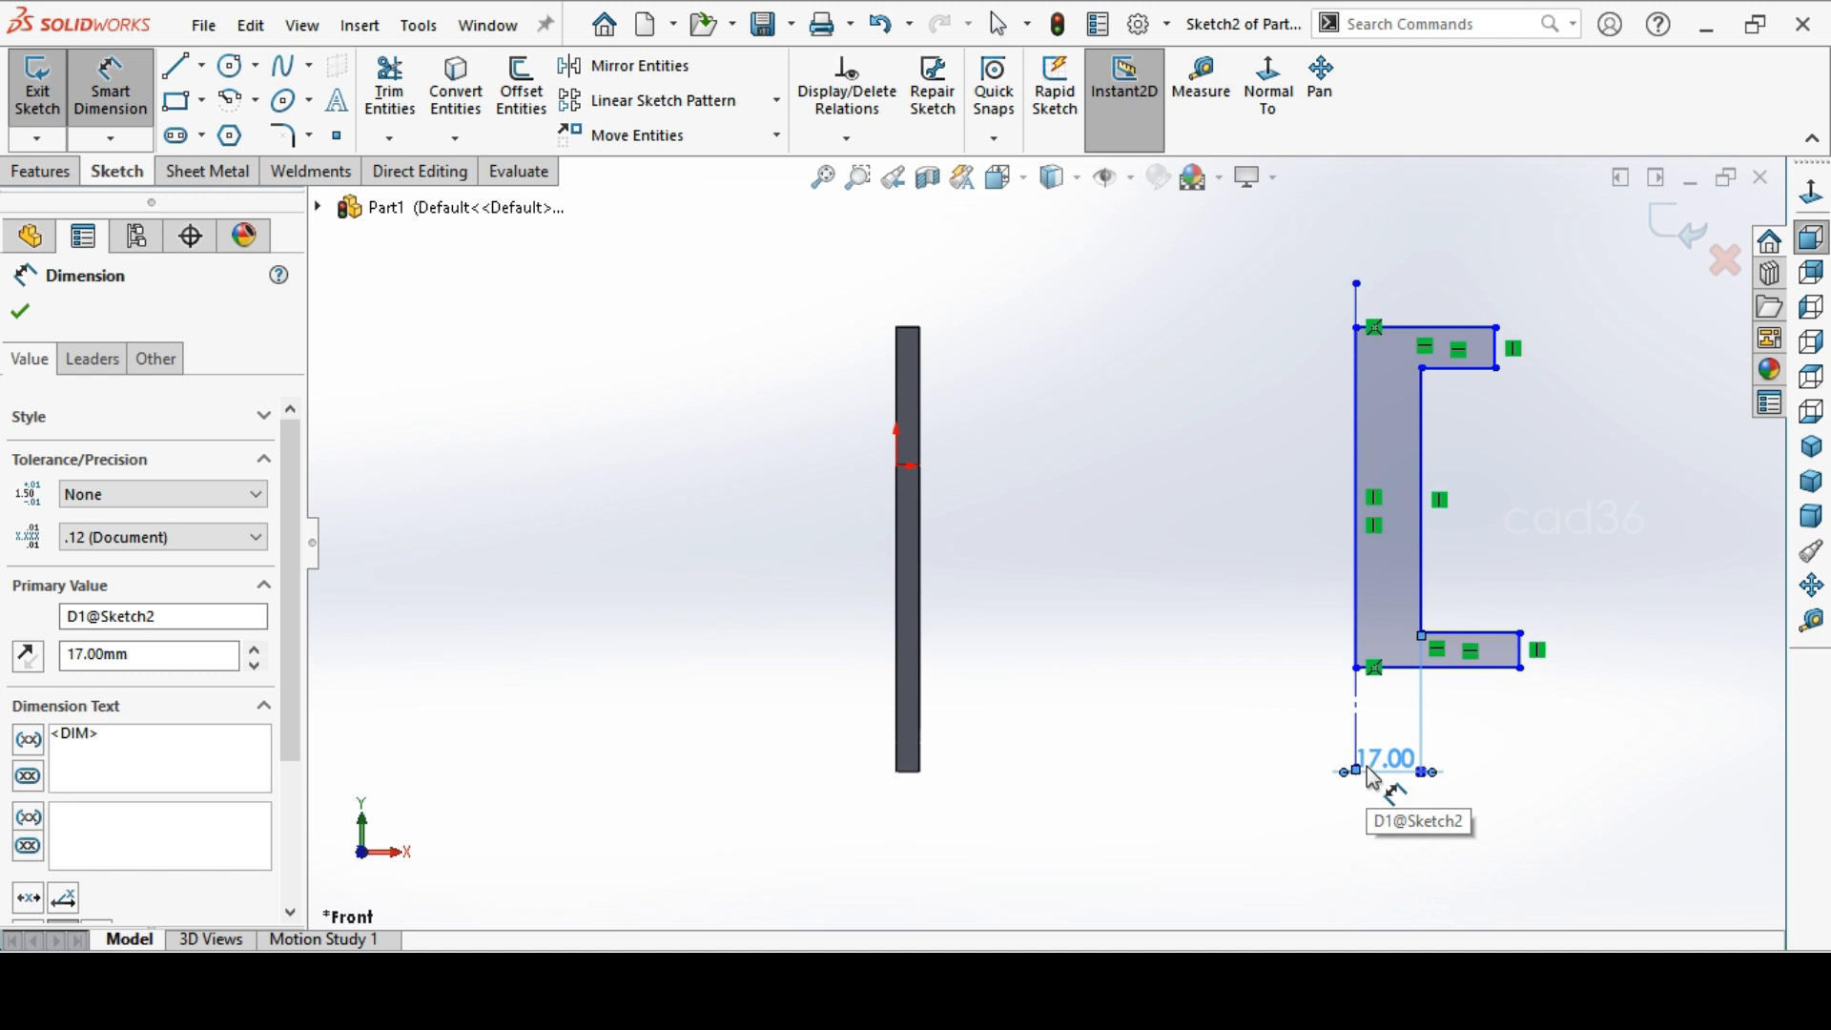
Apply Equal relations to the two flange end edges and to the profile's outermost horizontal edges
right_click(1558, 569)
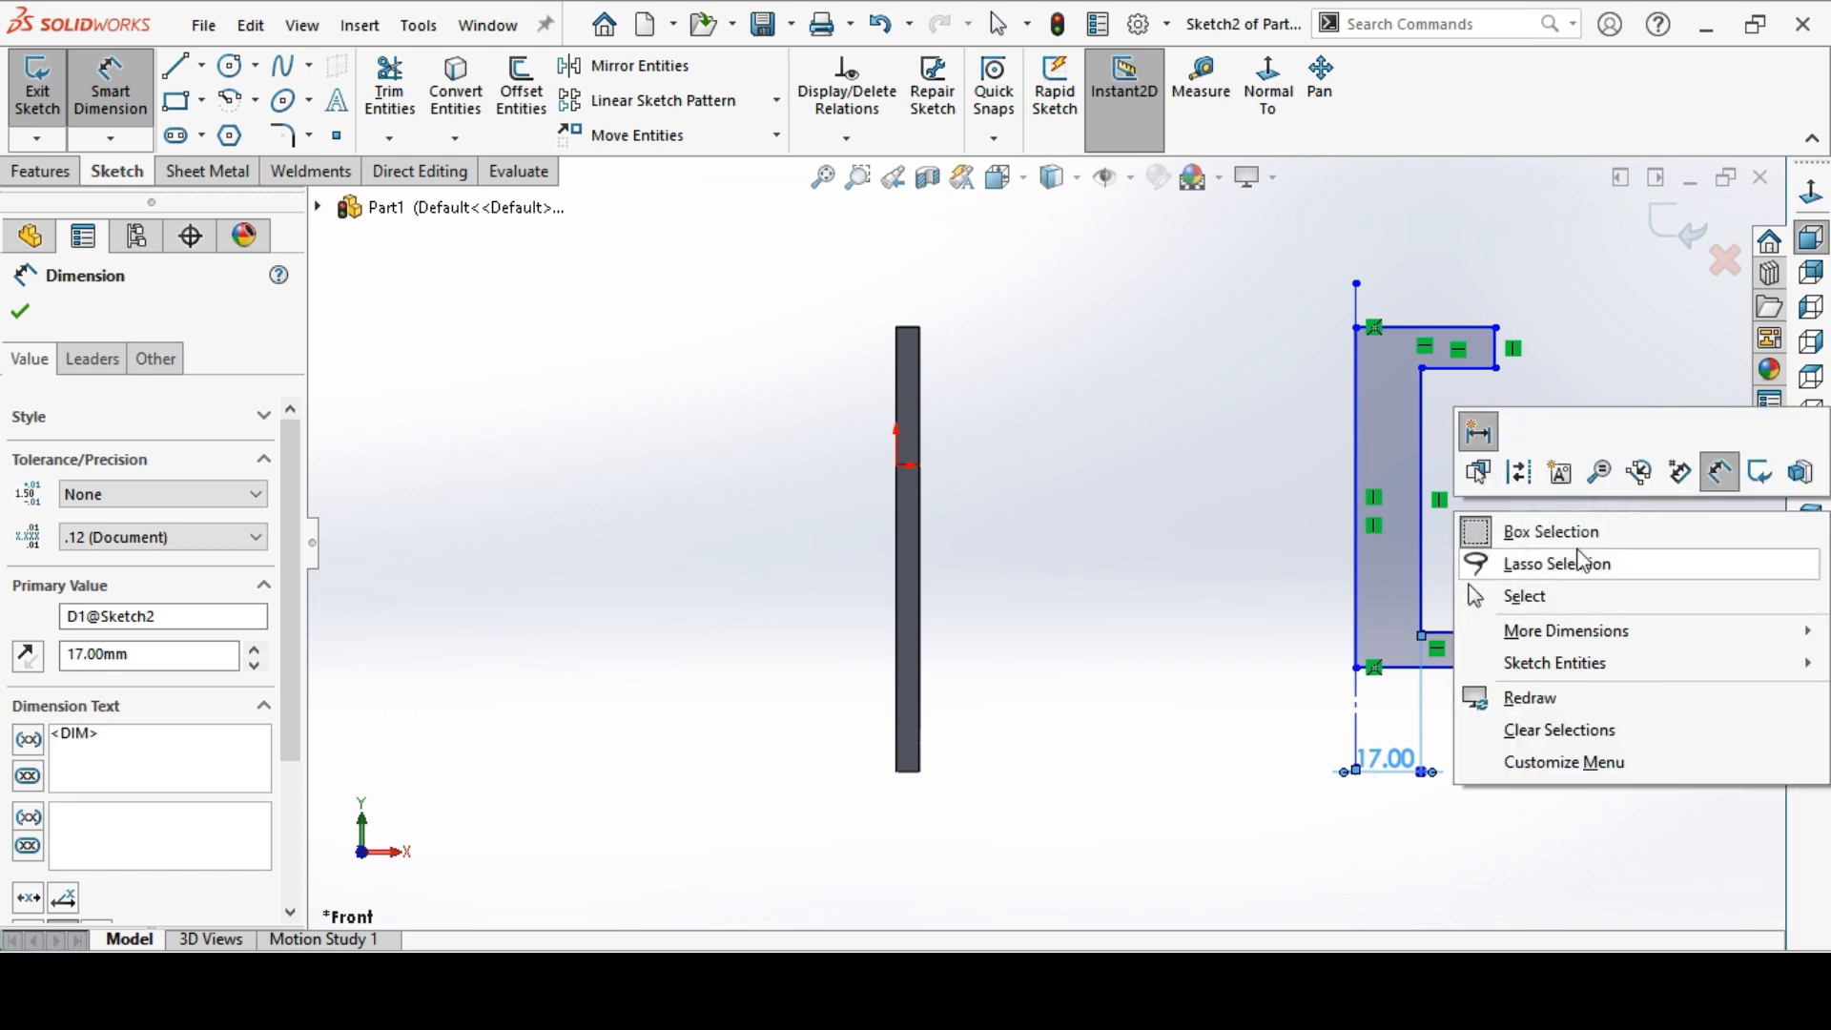
left_click(1579, 594)
left_click_drag(1462, 292, 1624, 763)
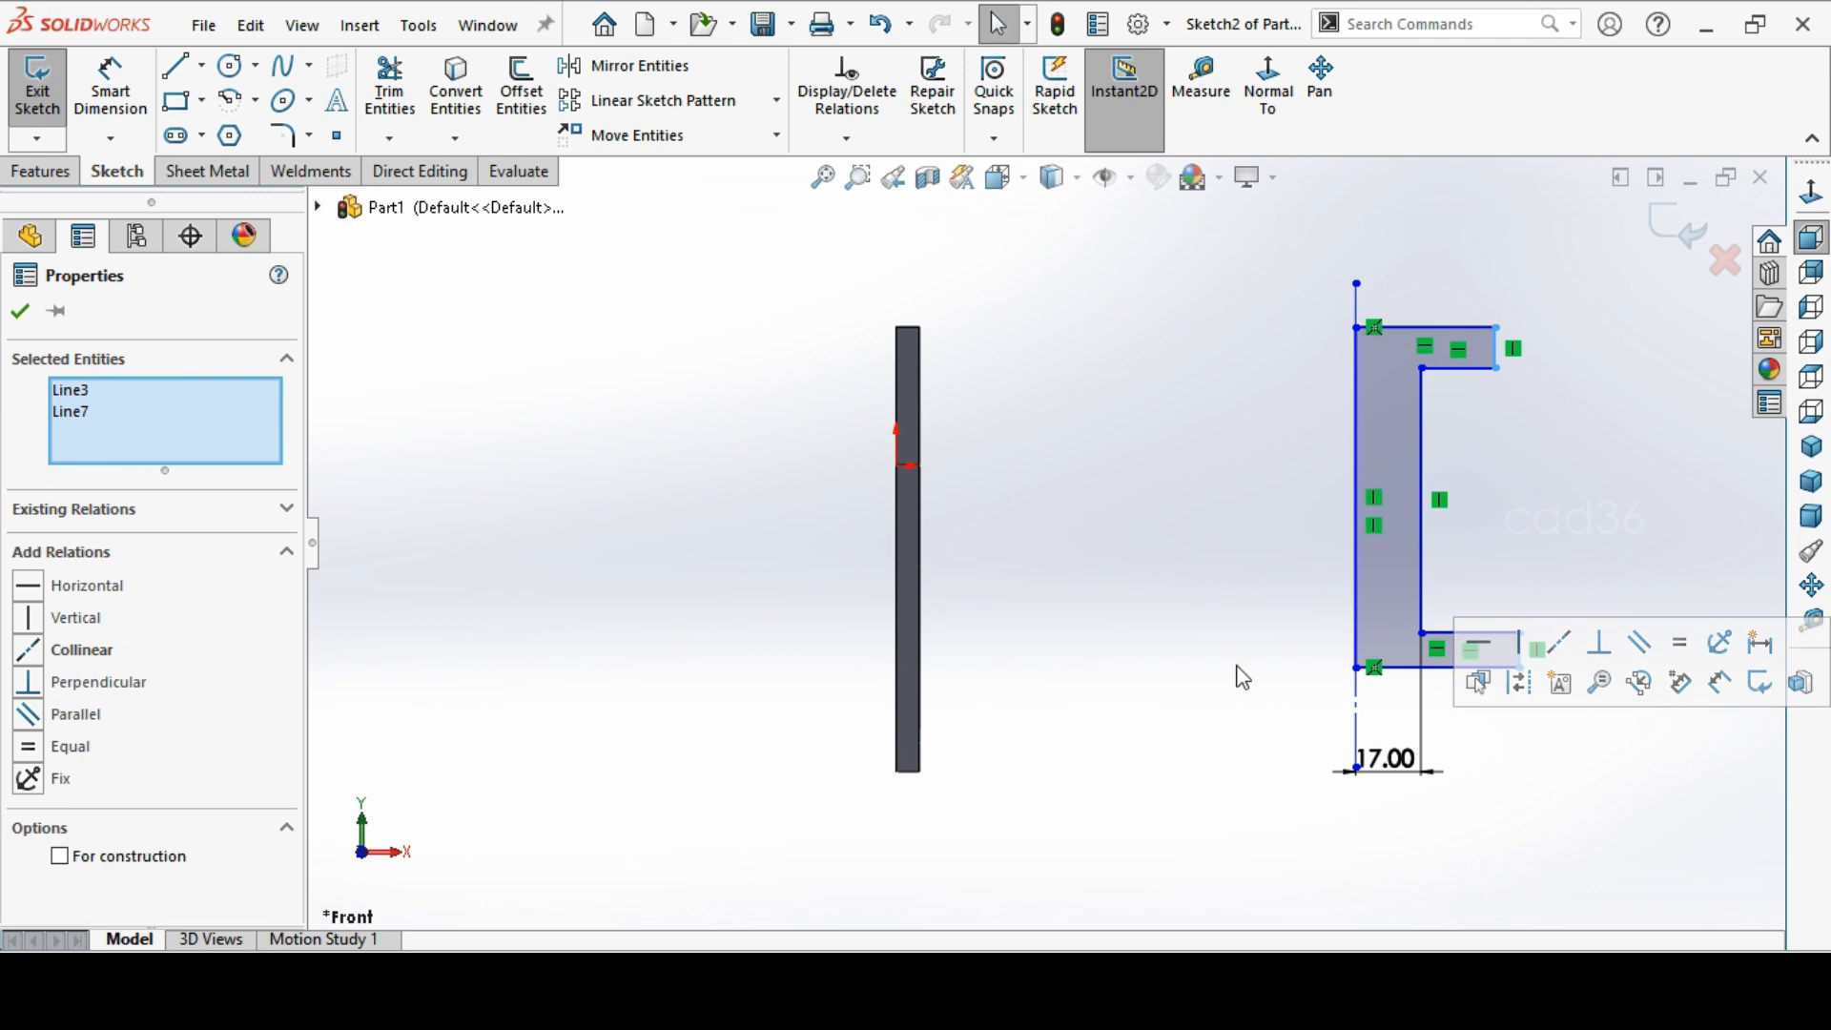
left_click(67, 754)
left_click(633, 735)
left_click_drag(1294, 304, 1518, 341)
left_click(1493, 669, "ctrl")
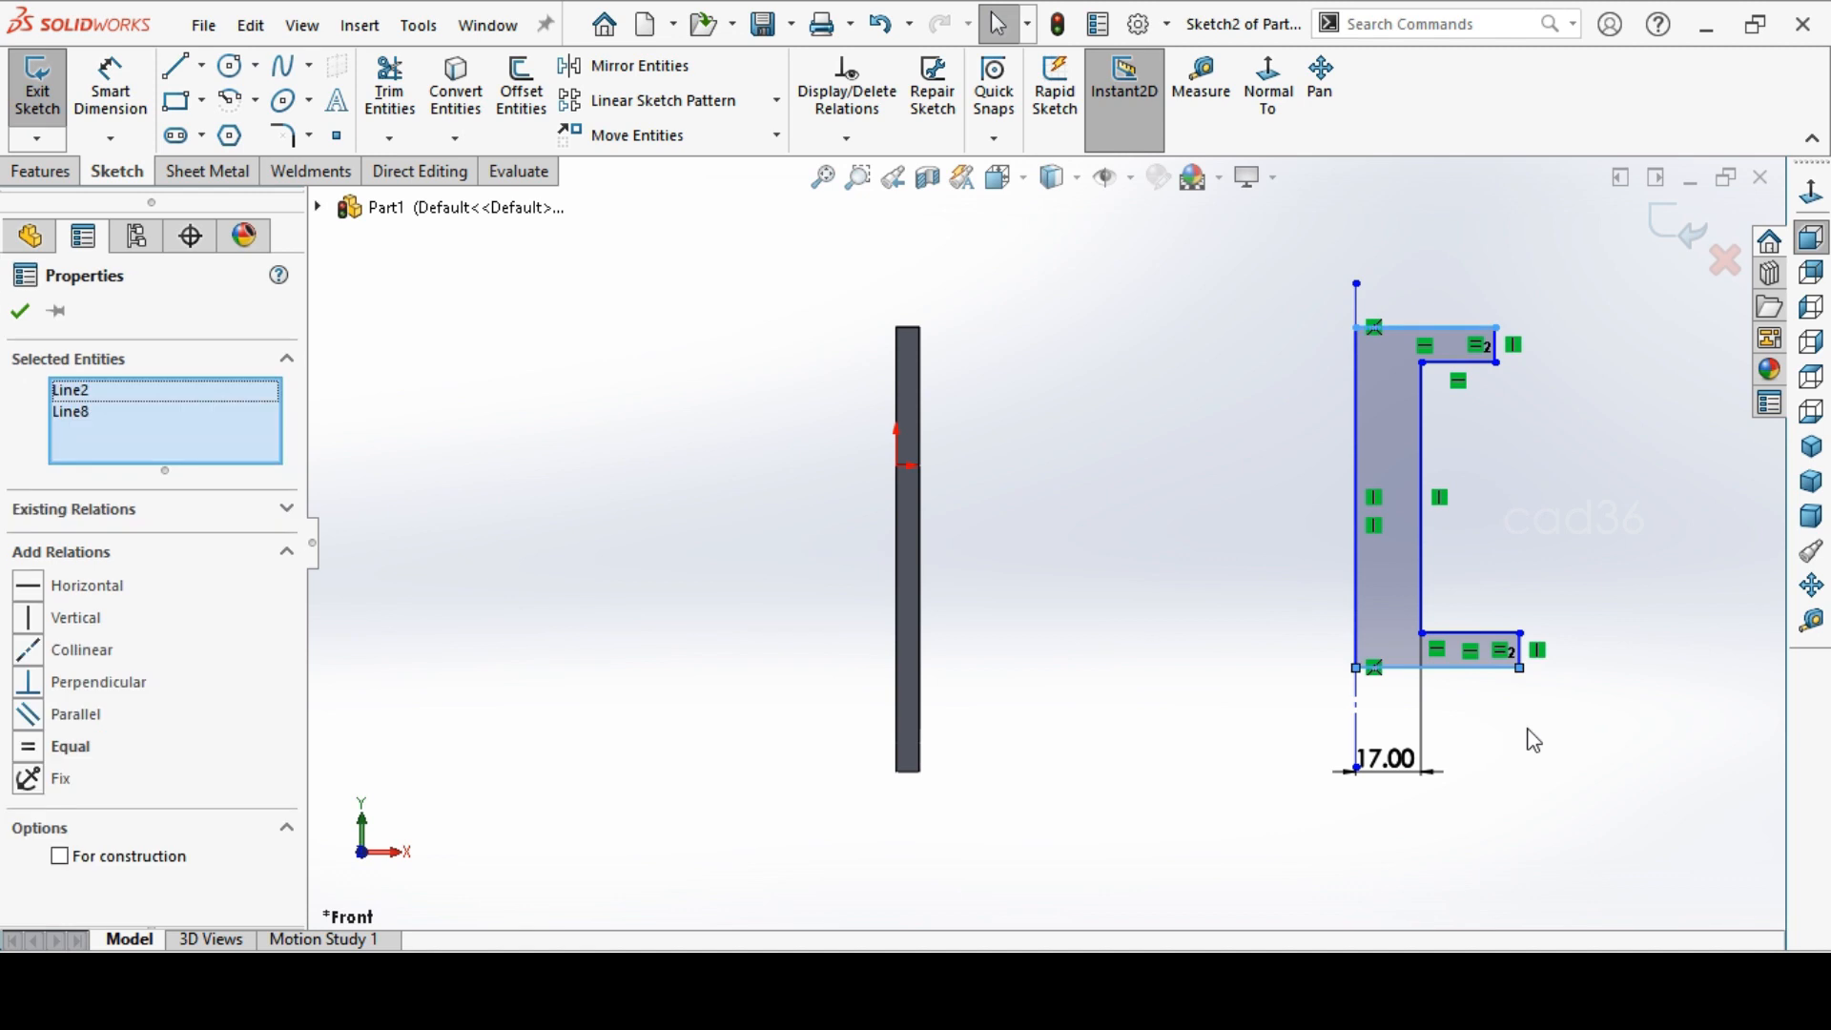
left_click(59, 754)
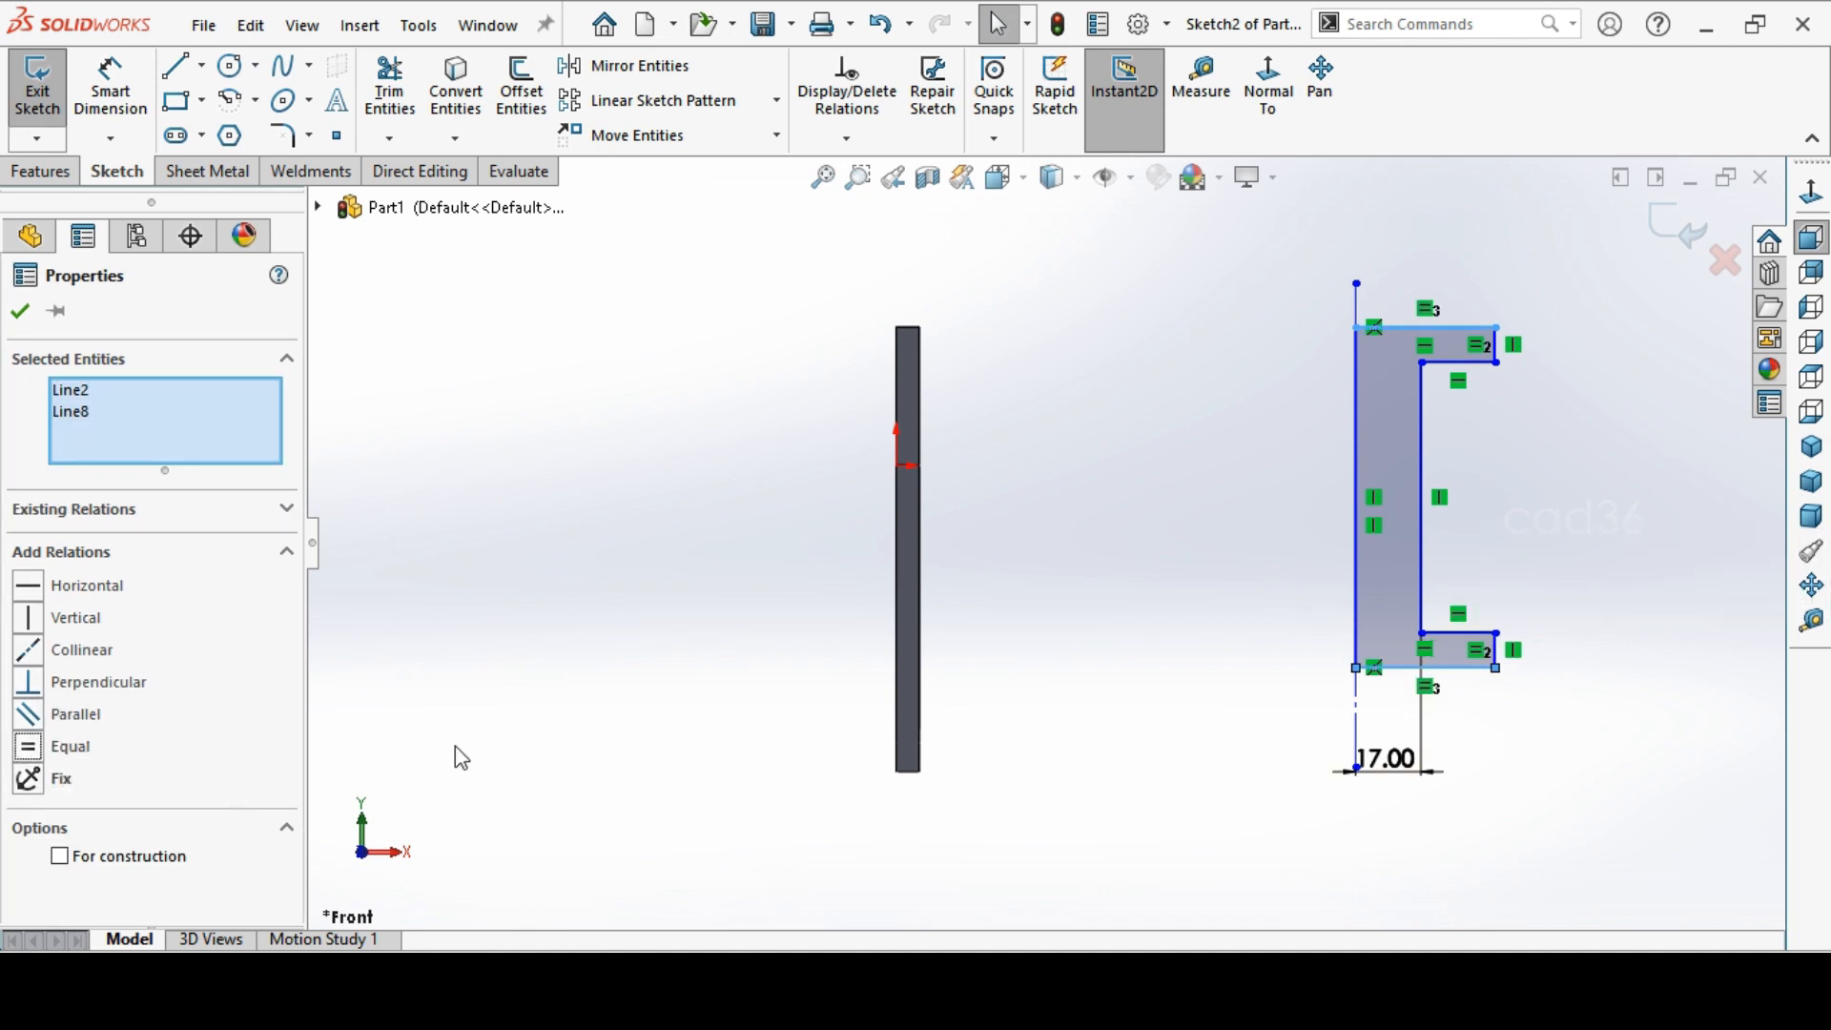
left_click(502, 695)
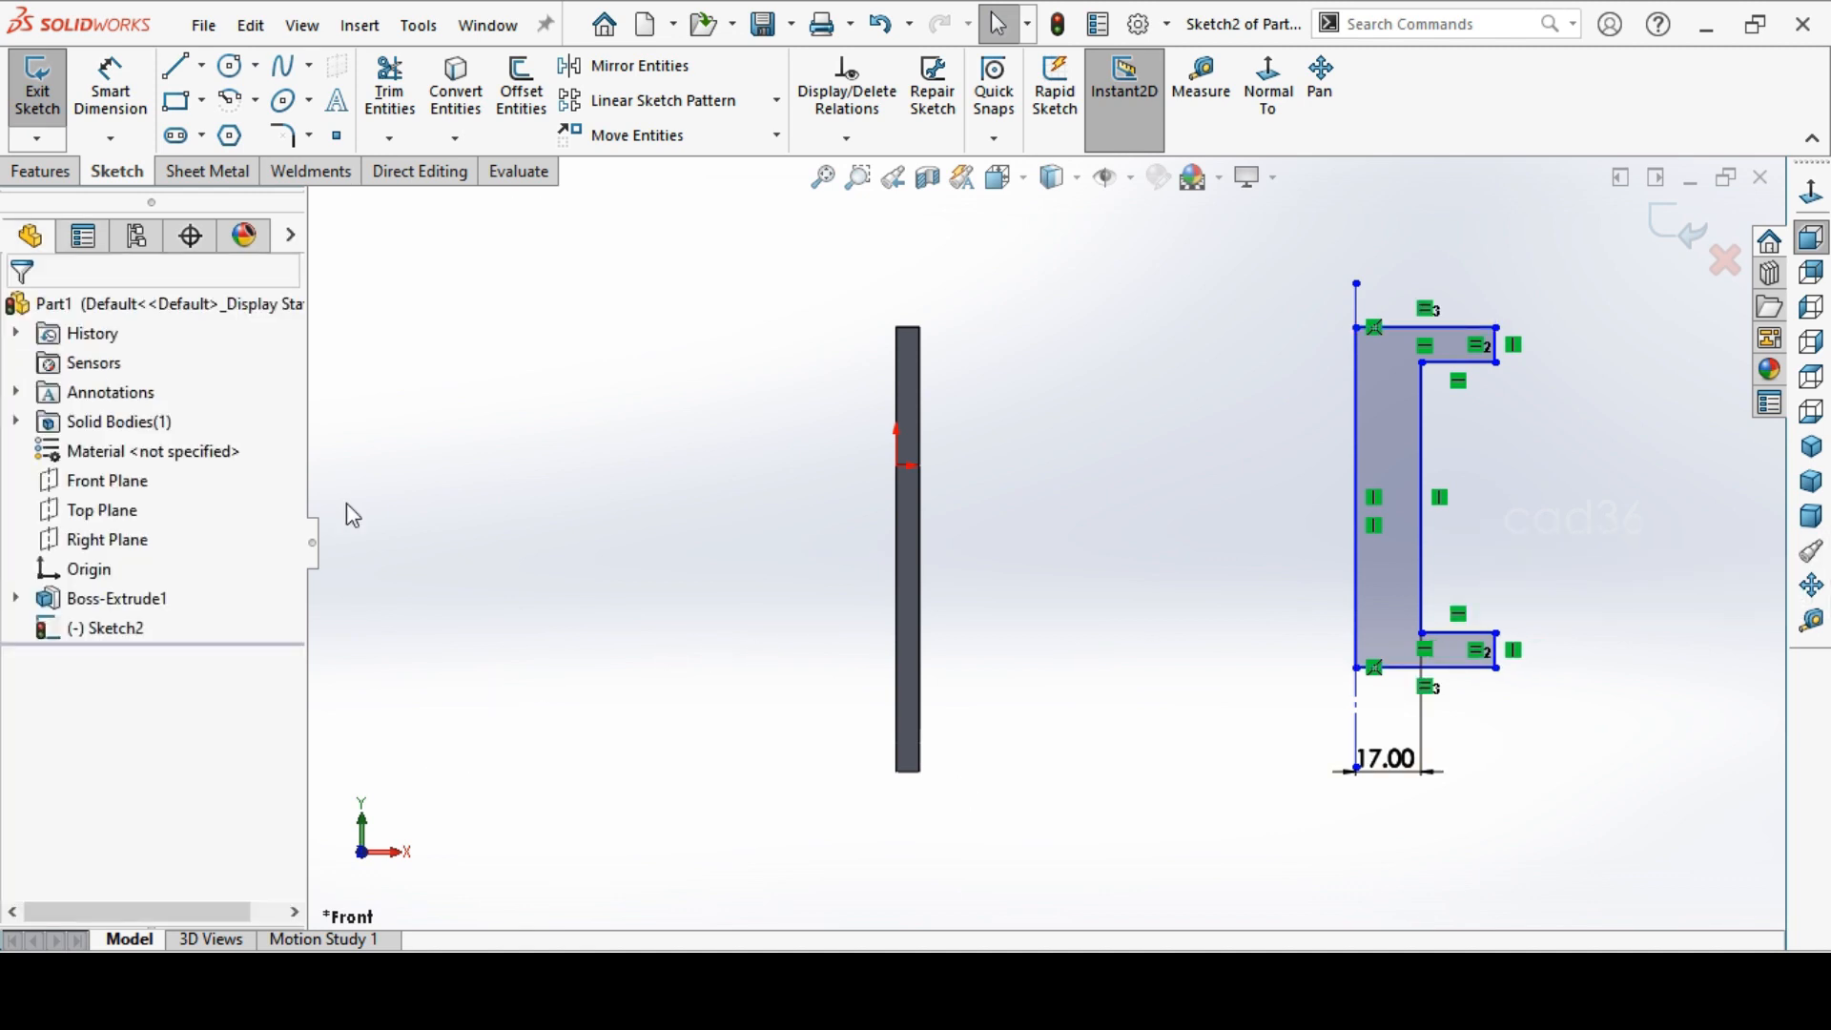
Consult the IMG_0523 drawing for the cylinder dimensions and set the profile's overall height to 82 mm
left_click(519, 999)
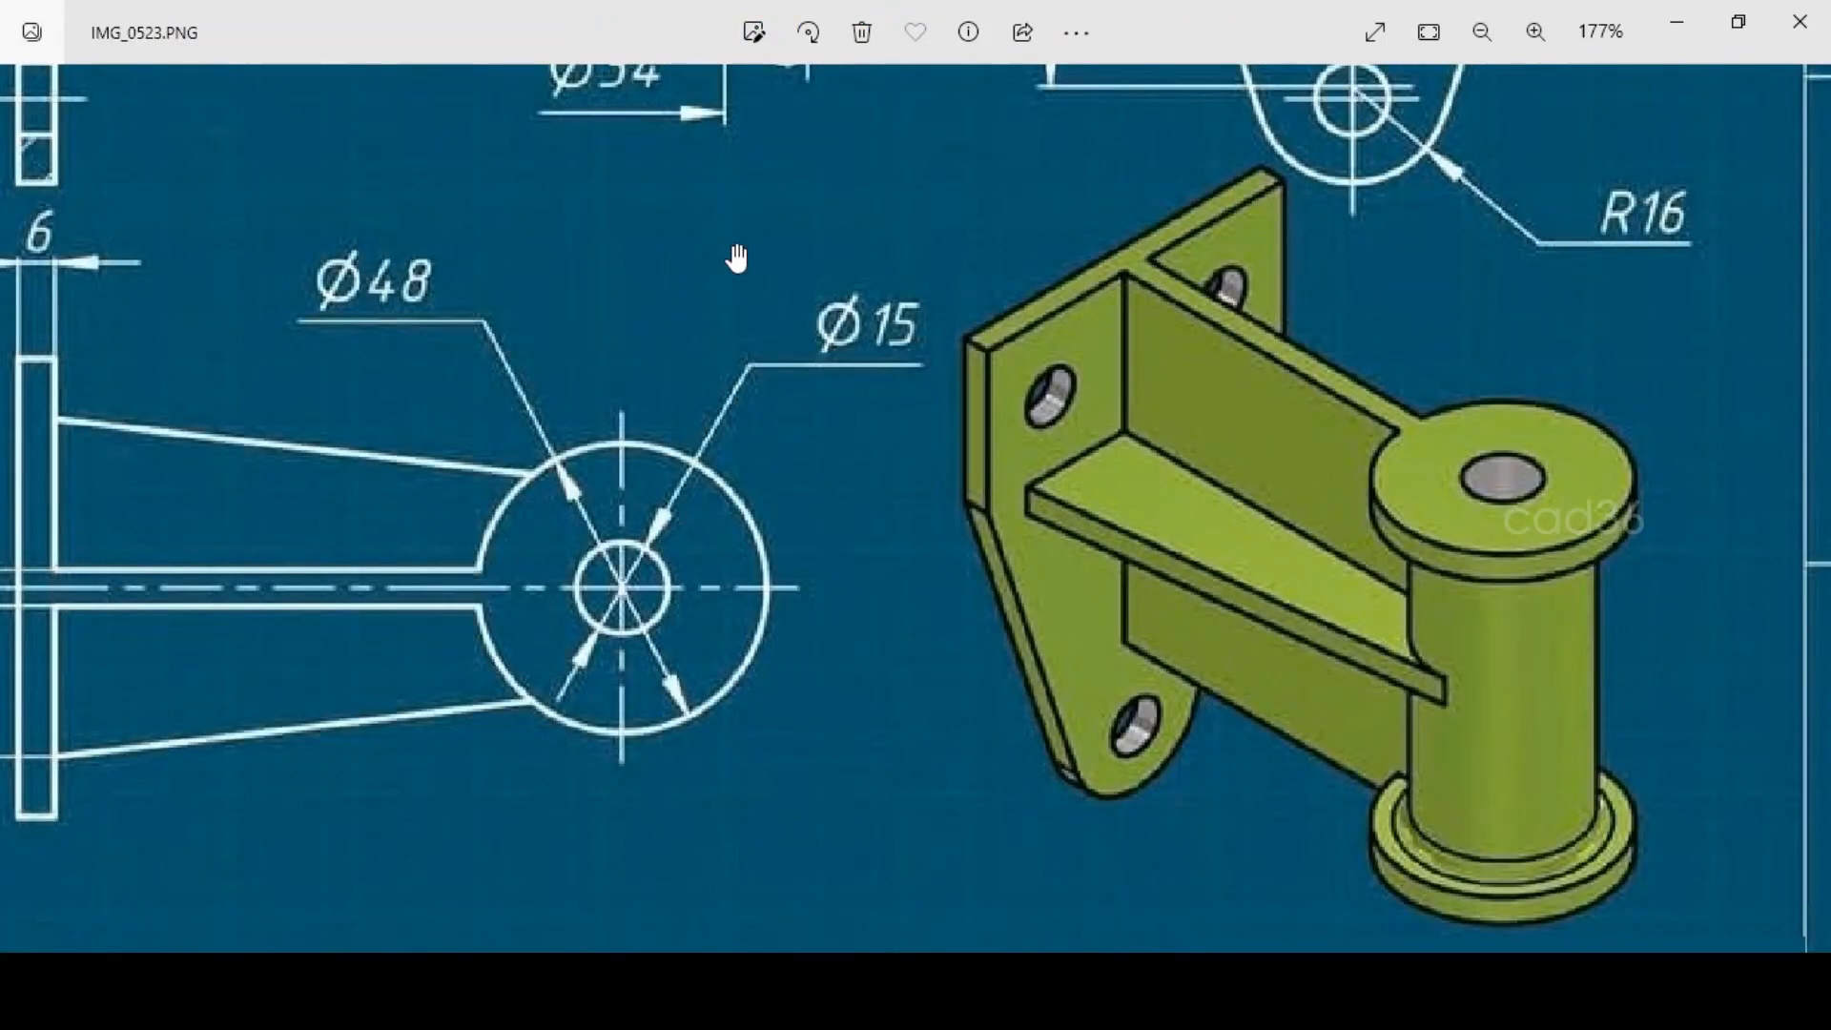
left_click_drag(996, 319, 1002, 339)
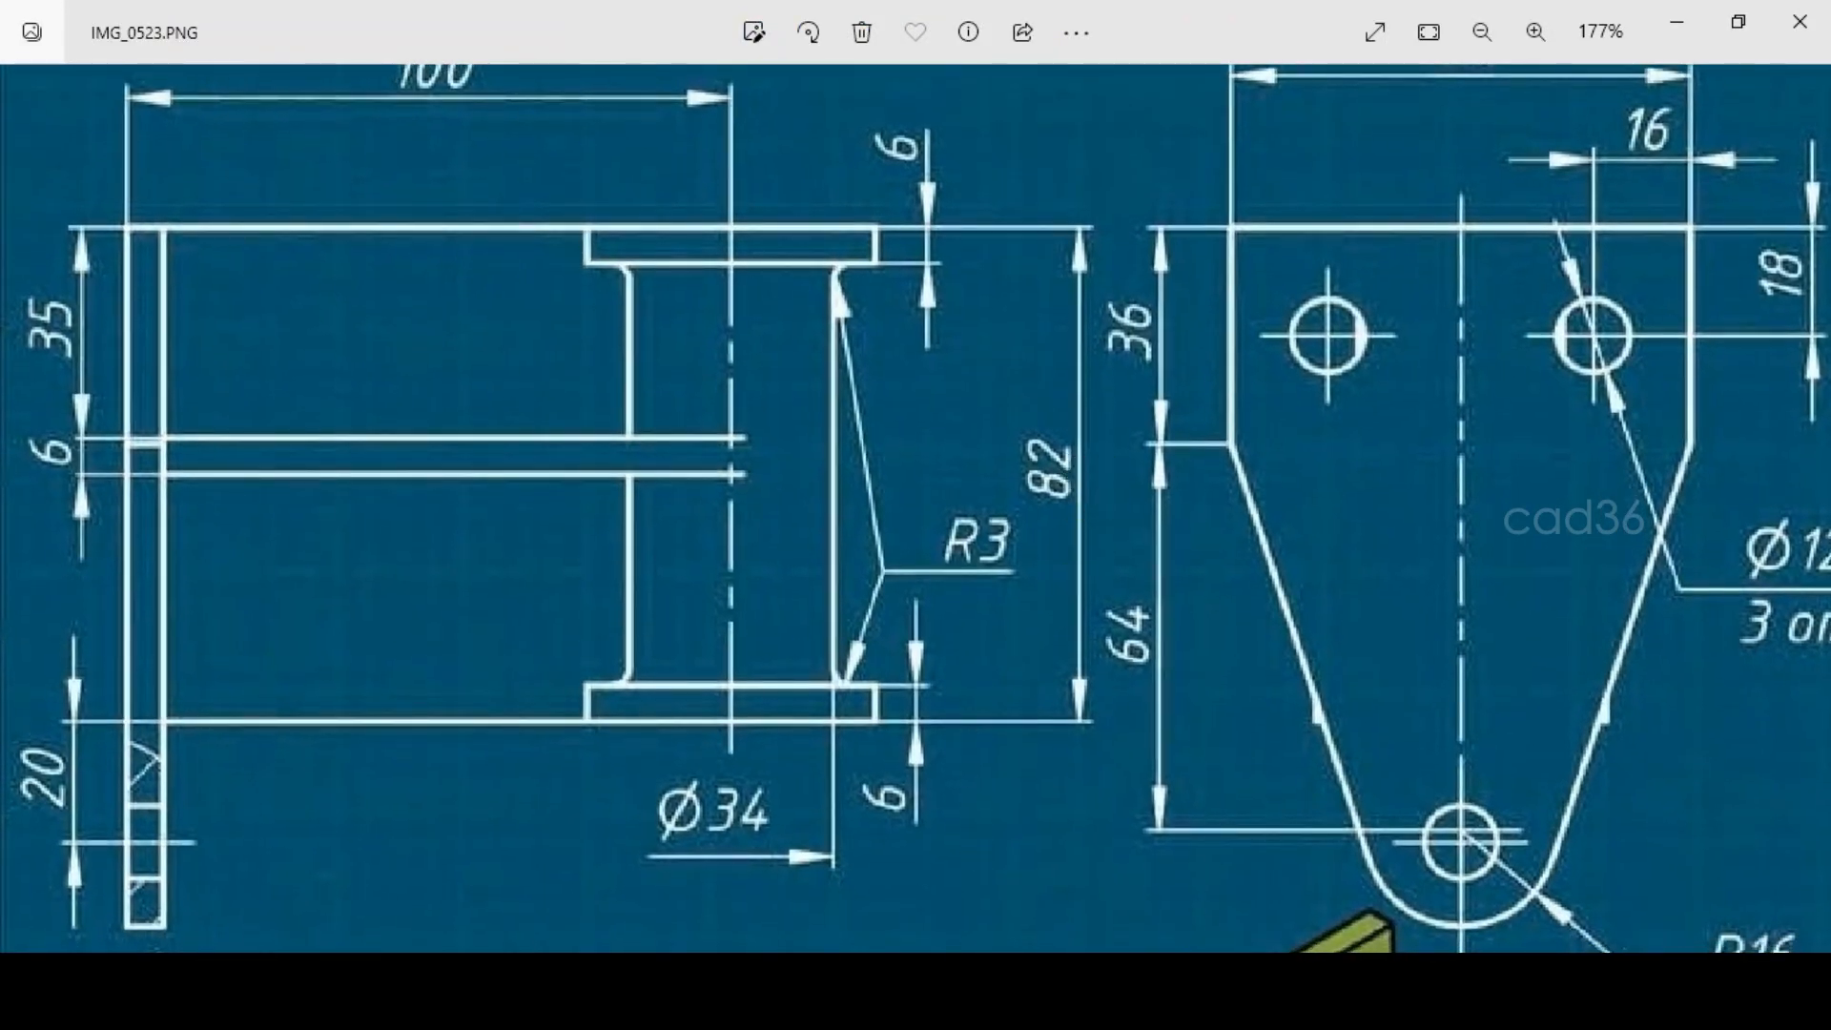
left_click(572, 997)
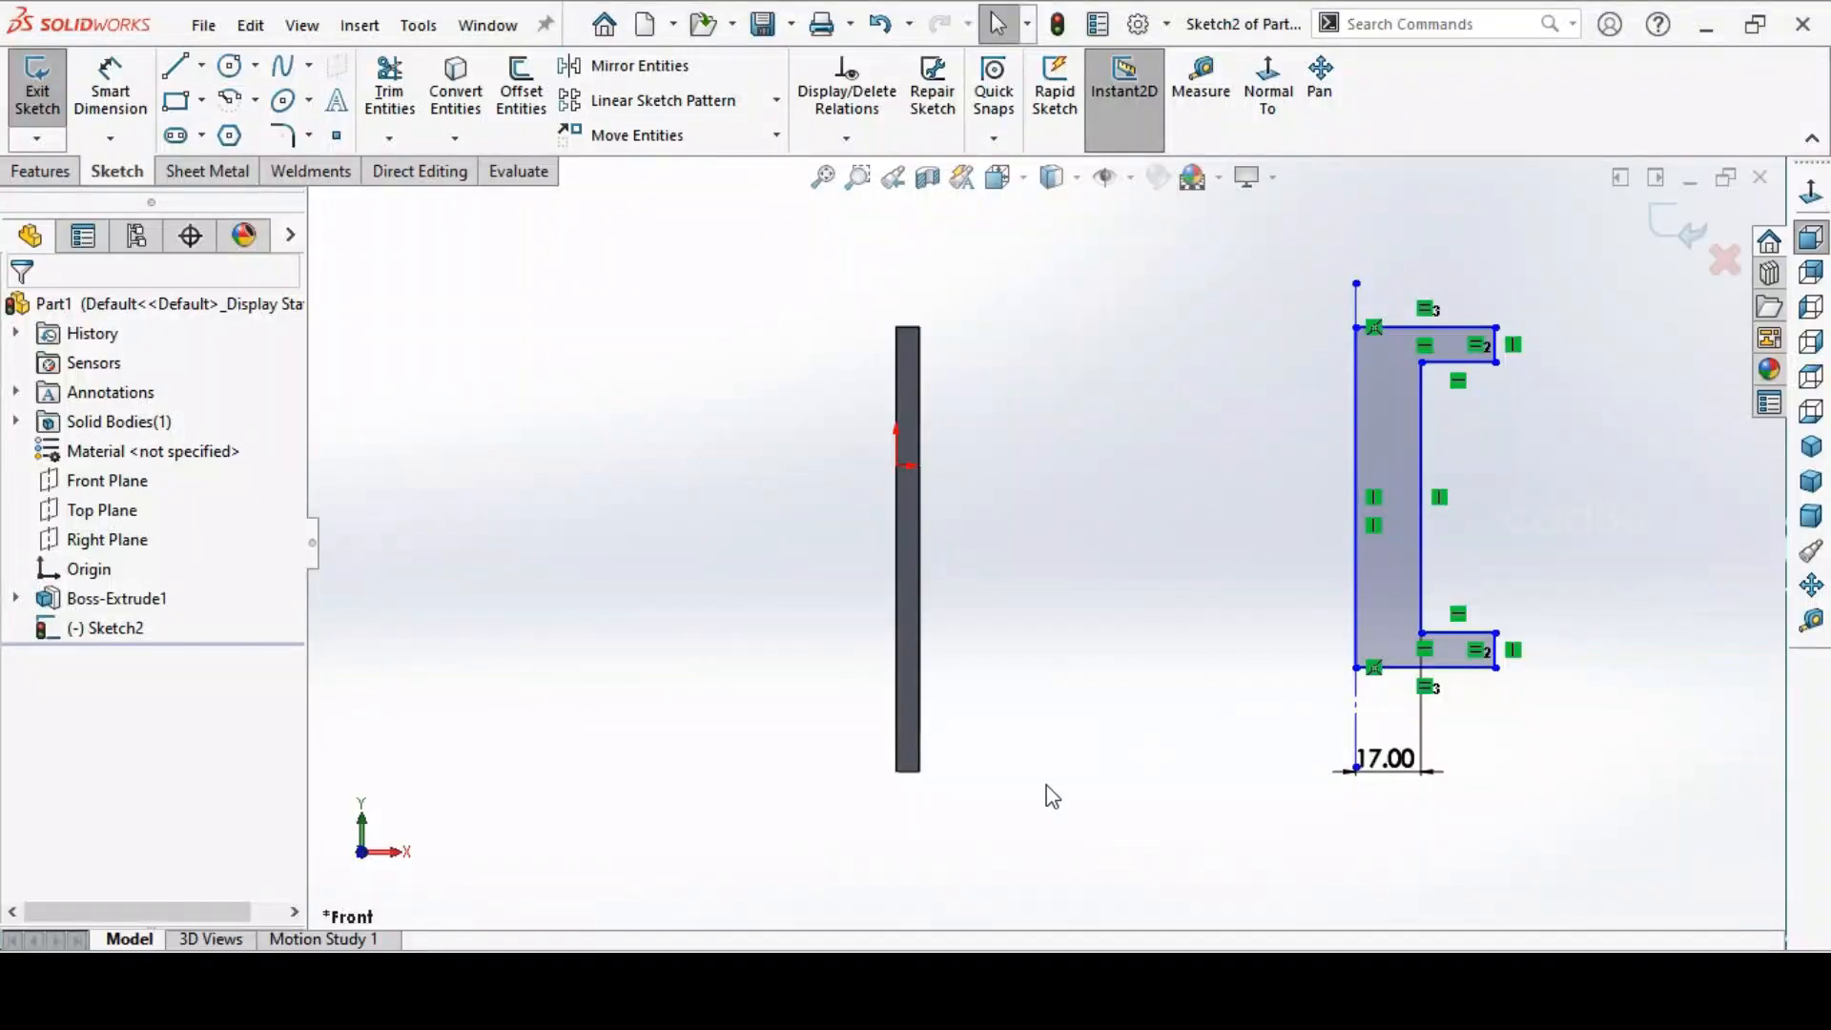
left_click(110, 86)
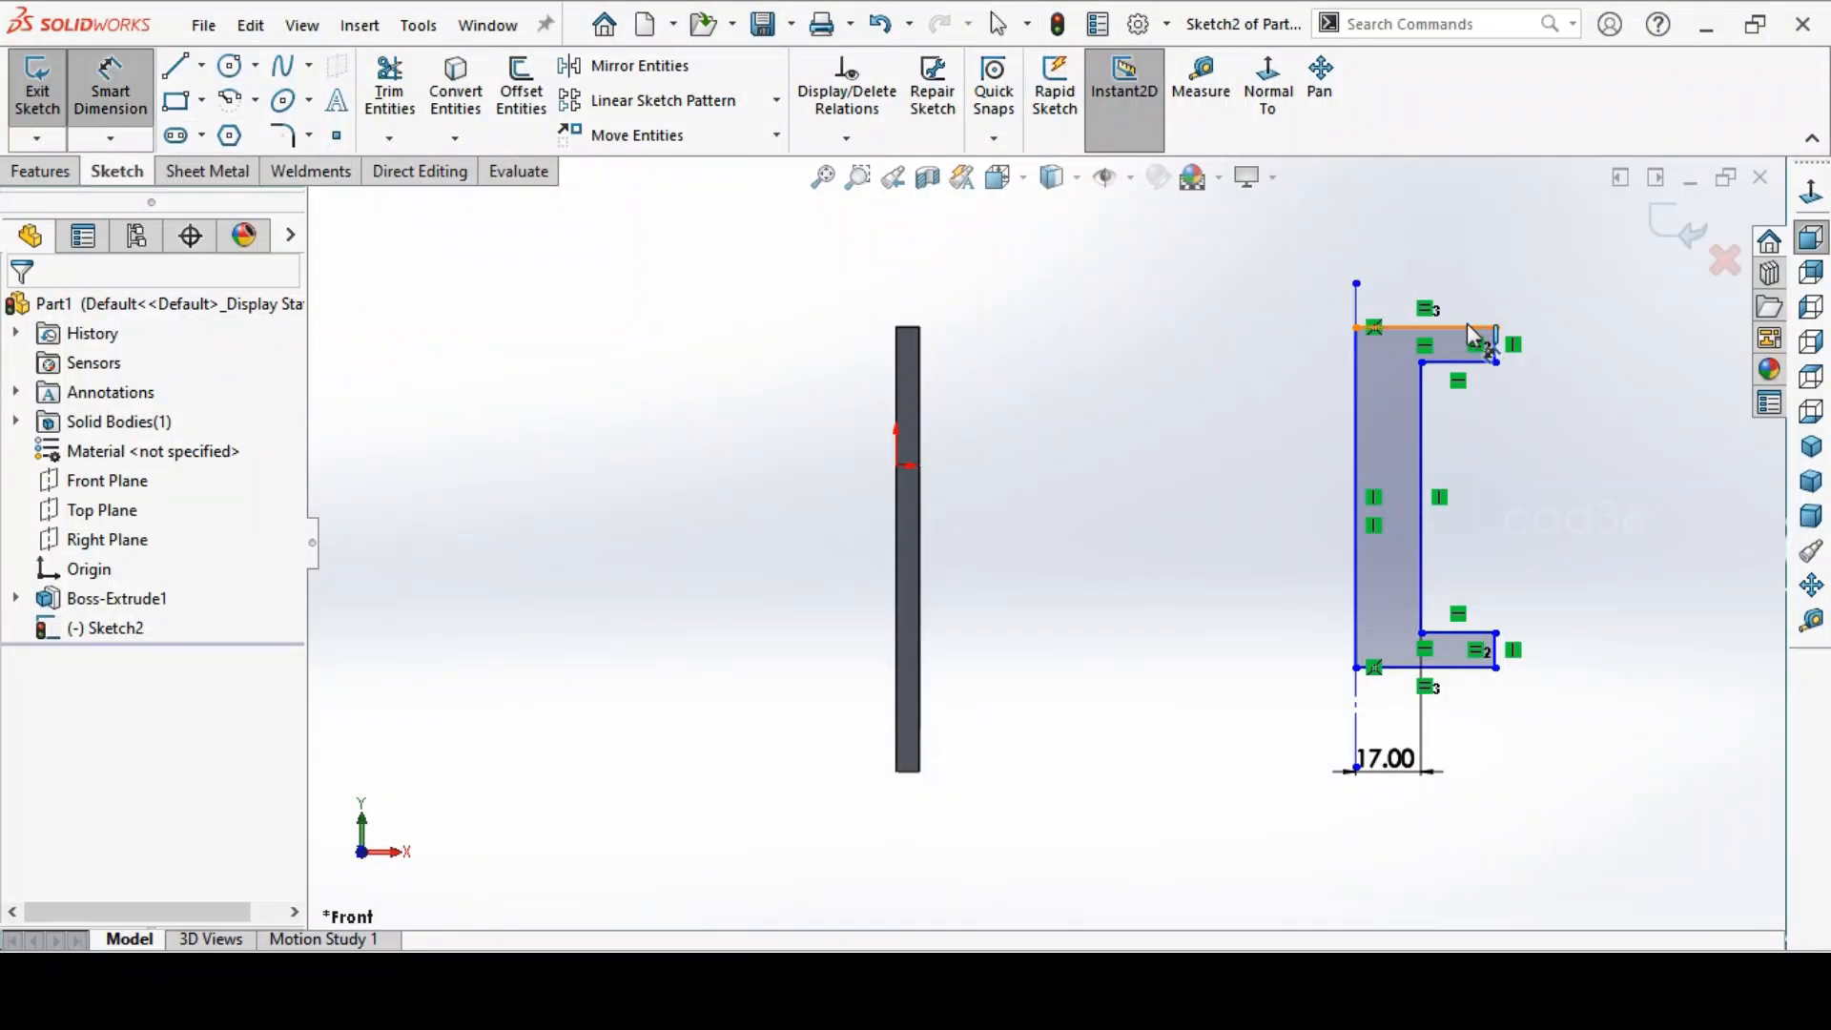
left_click(1468, 329)
left_click(1480, 670)
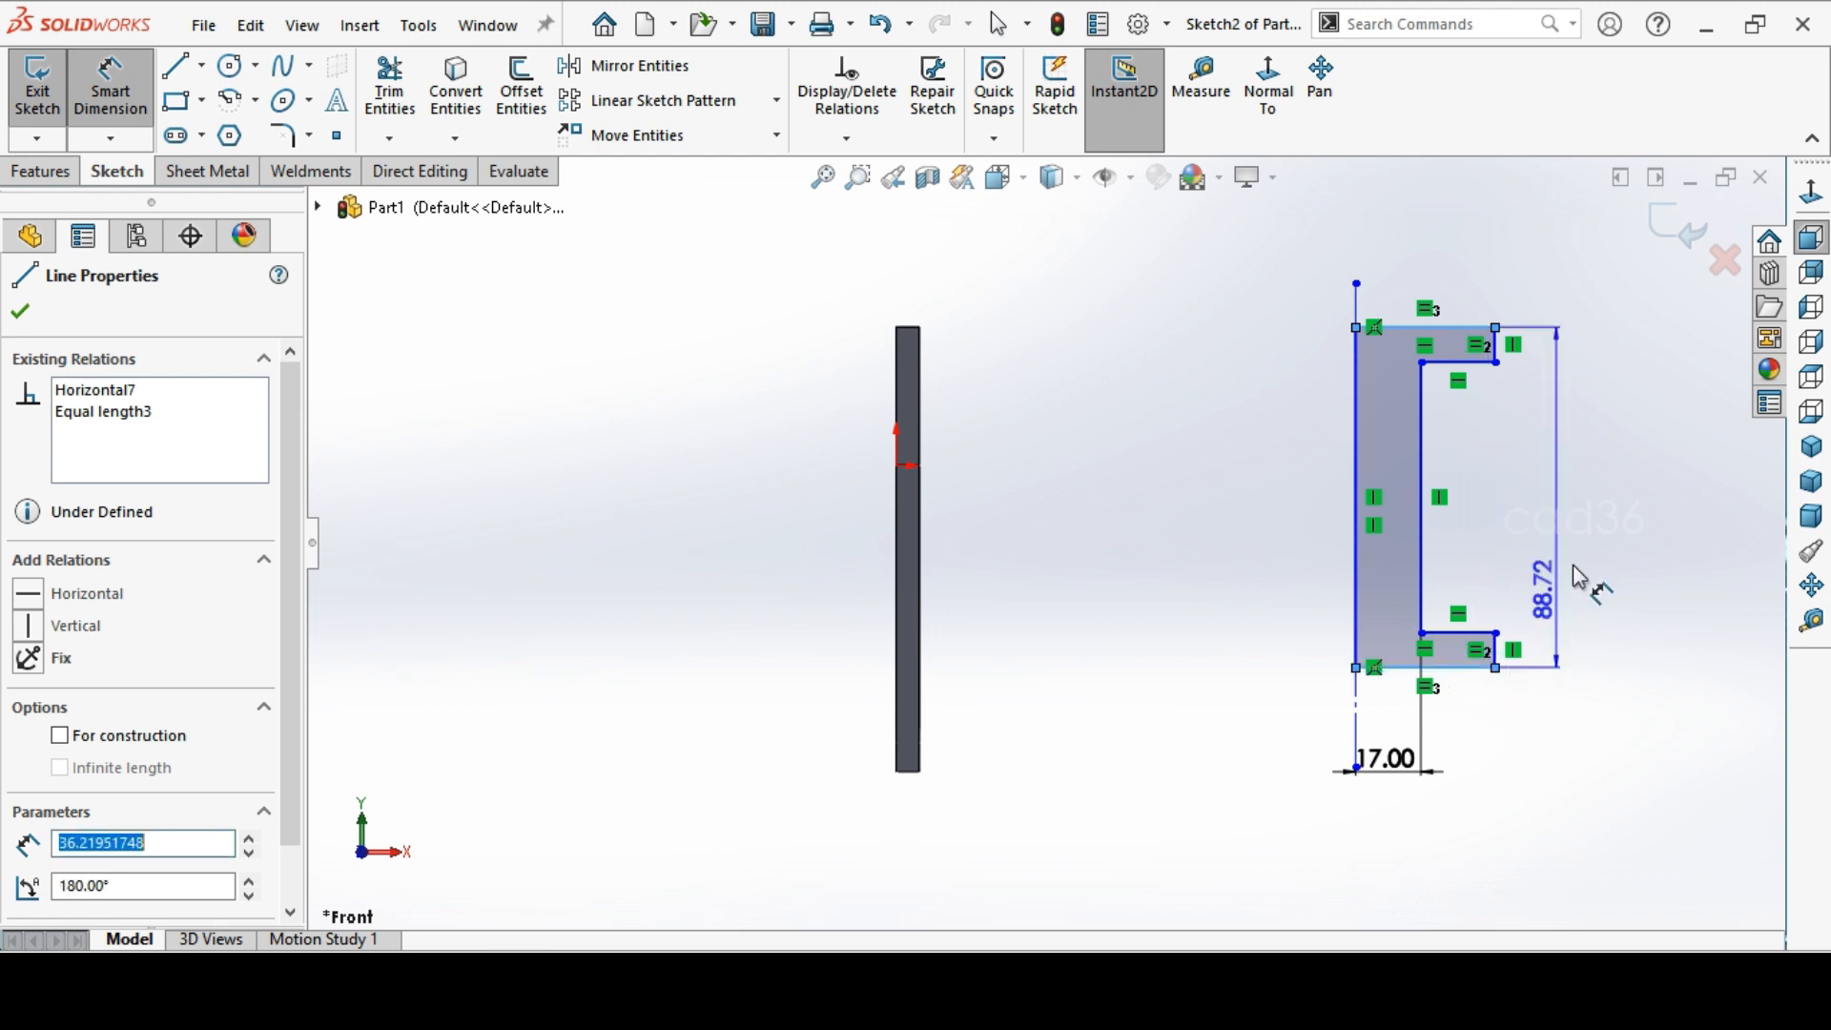
left_click(1583, 561)
type("82")
key("Return")
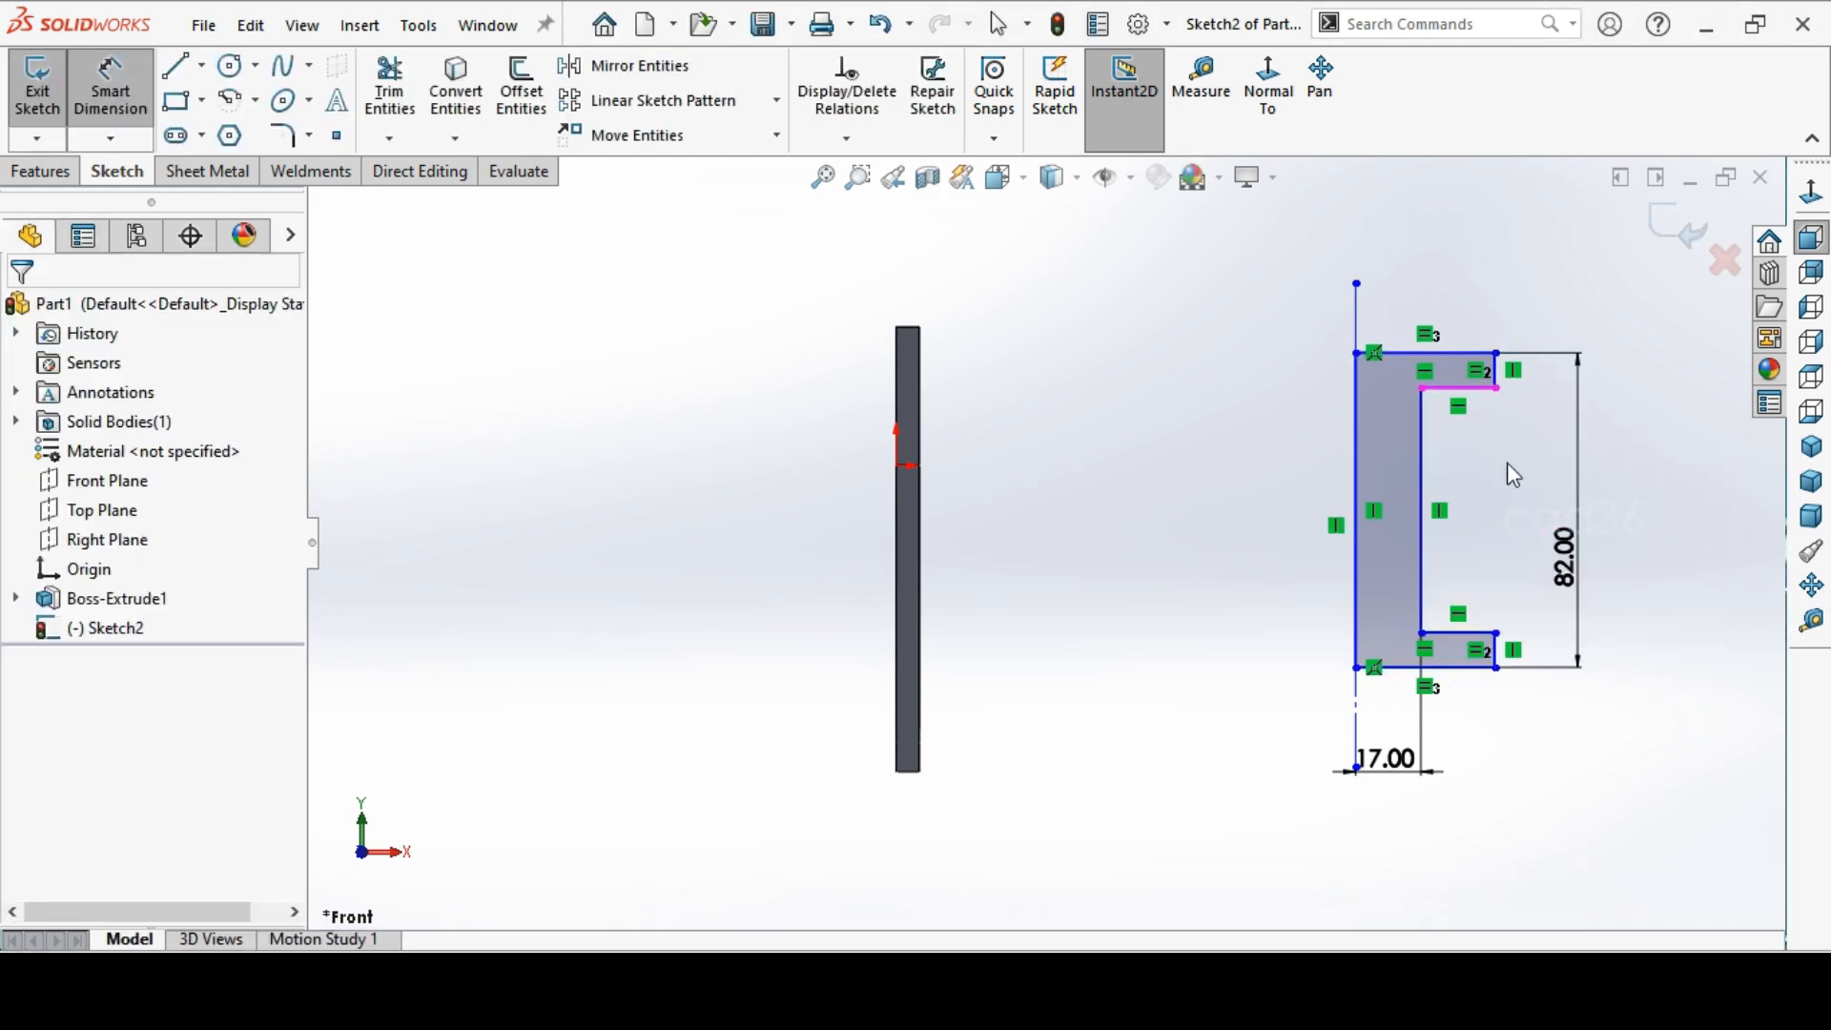
Set the lower flange's thickness to 6 mm and the profile's upper horizontal edge to 48/2 (24 mm)
left_click(1500, 656)
left_click(1540, 717)
type("6")
key("Return")
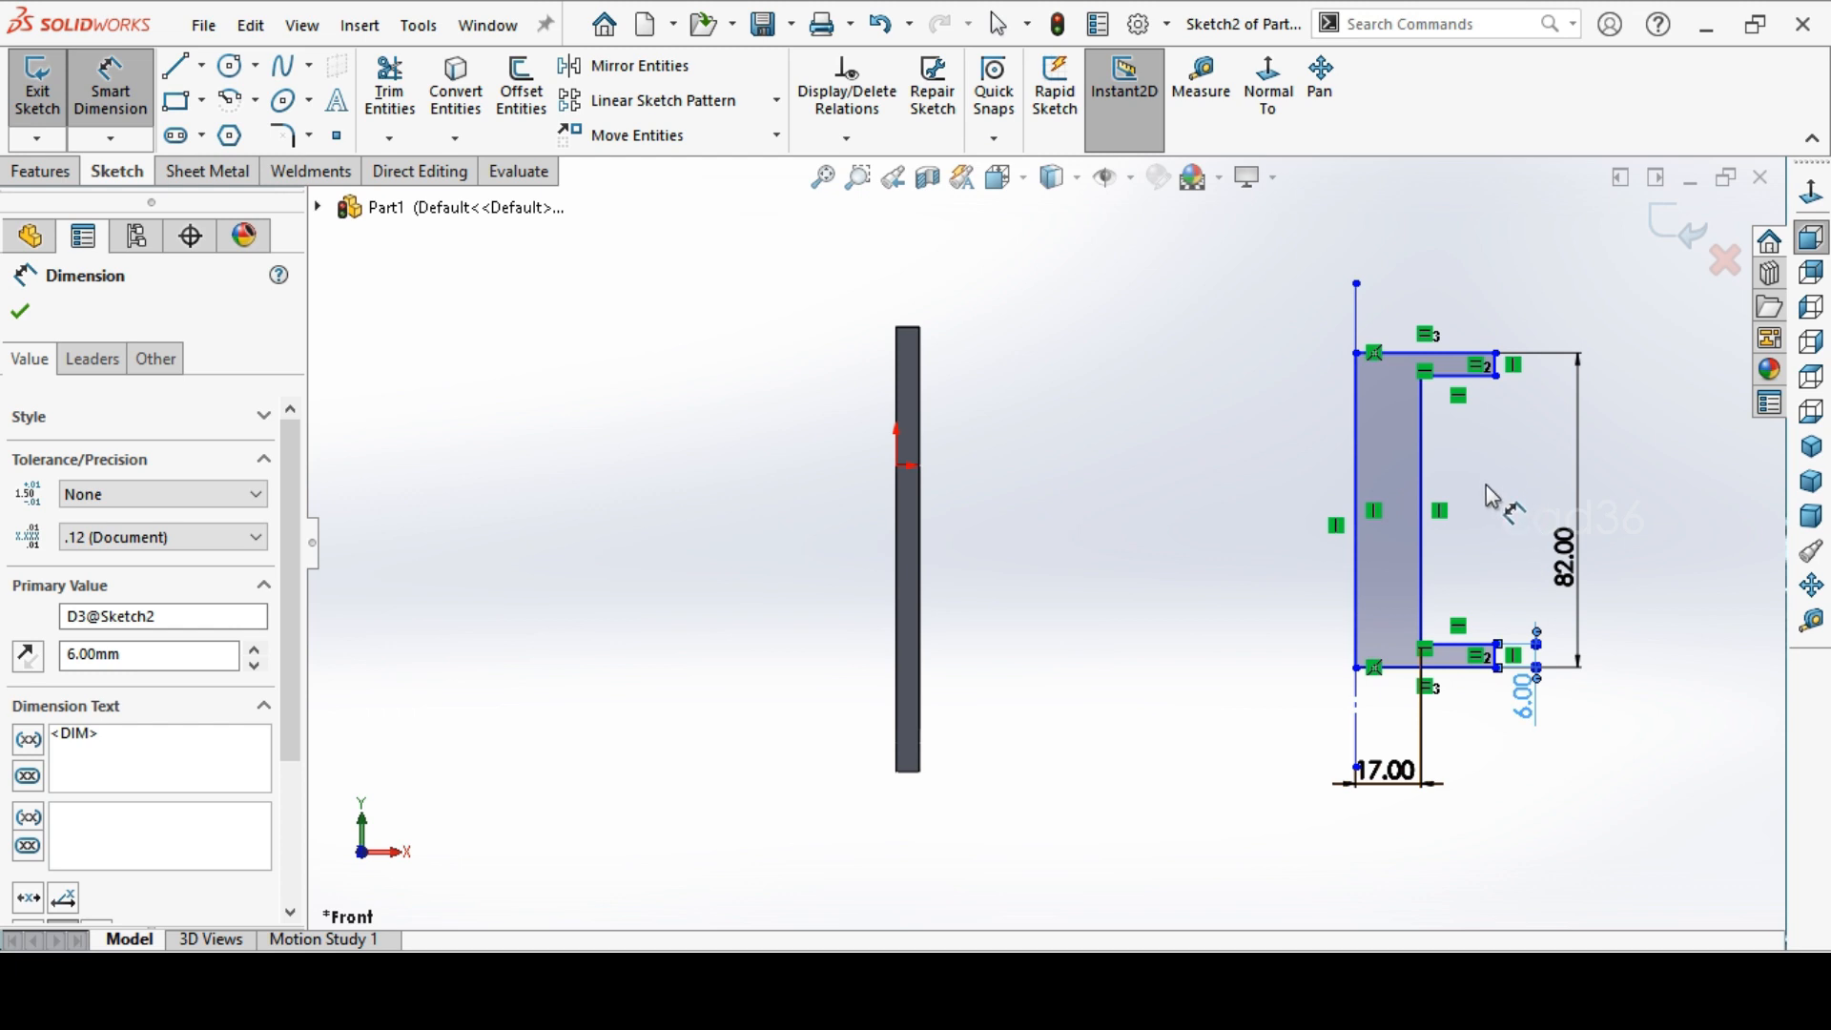
left_click(1459, 355)
left_click(1471, 329)
type("48/2")
key("Return")
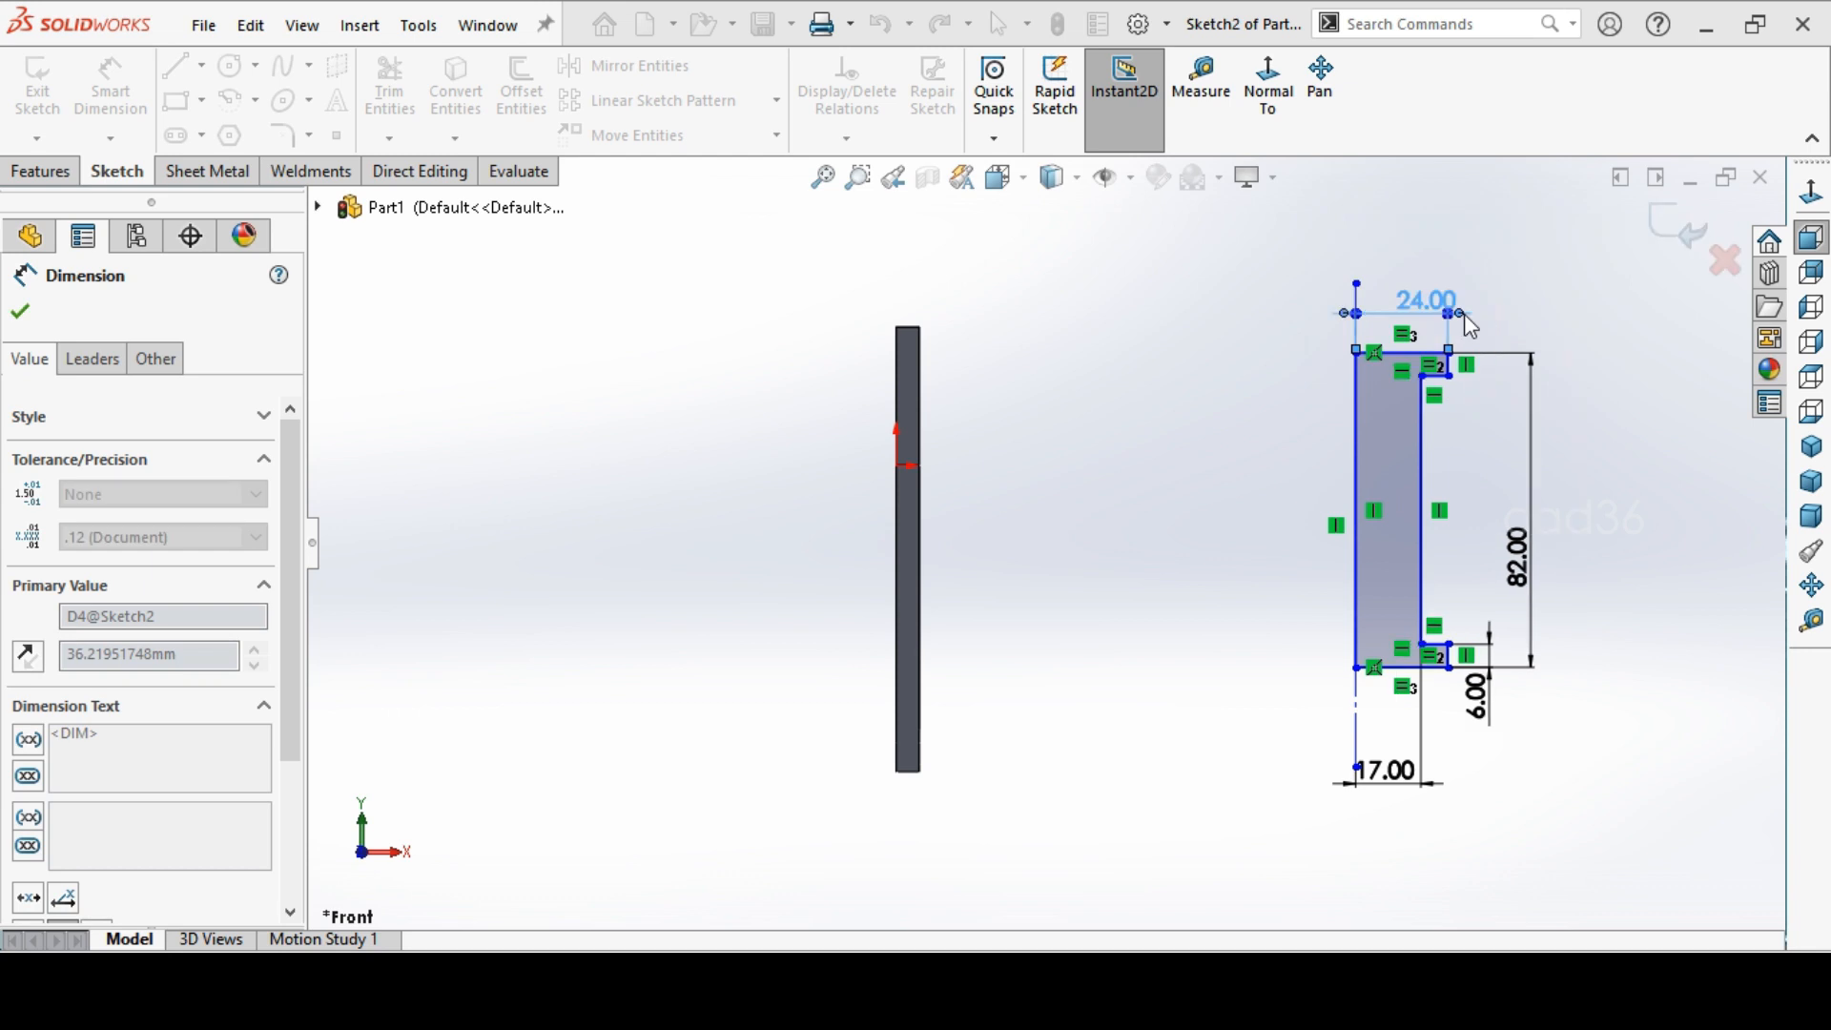
left_click(1670, 521)
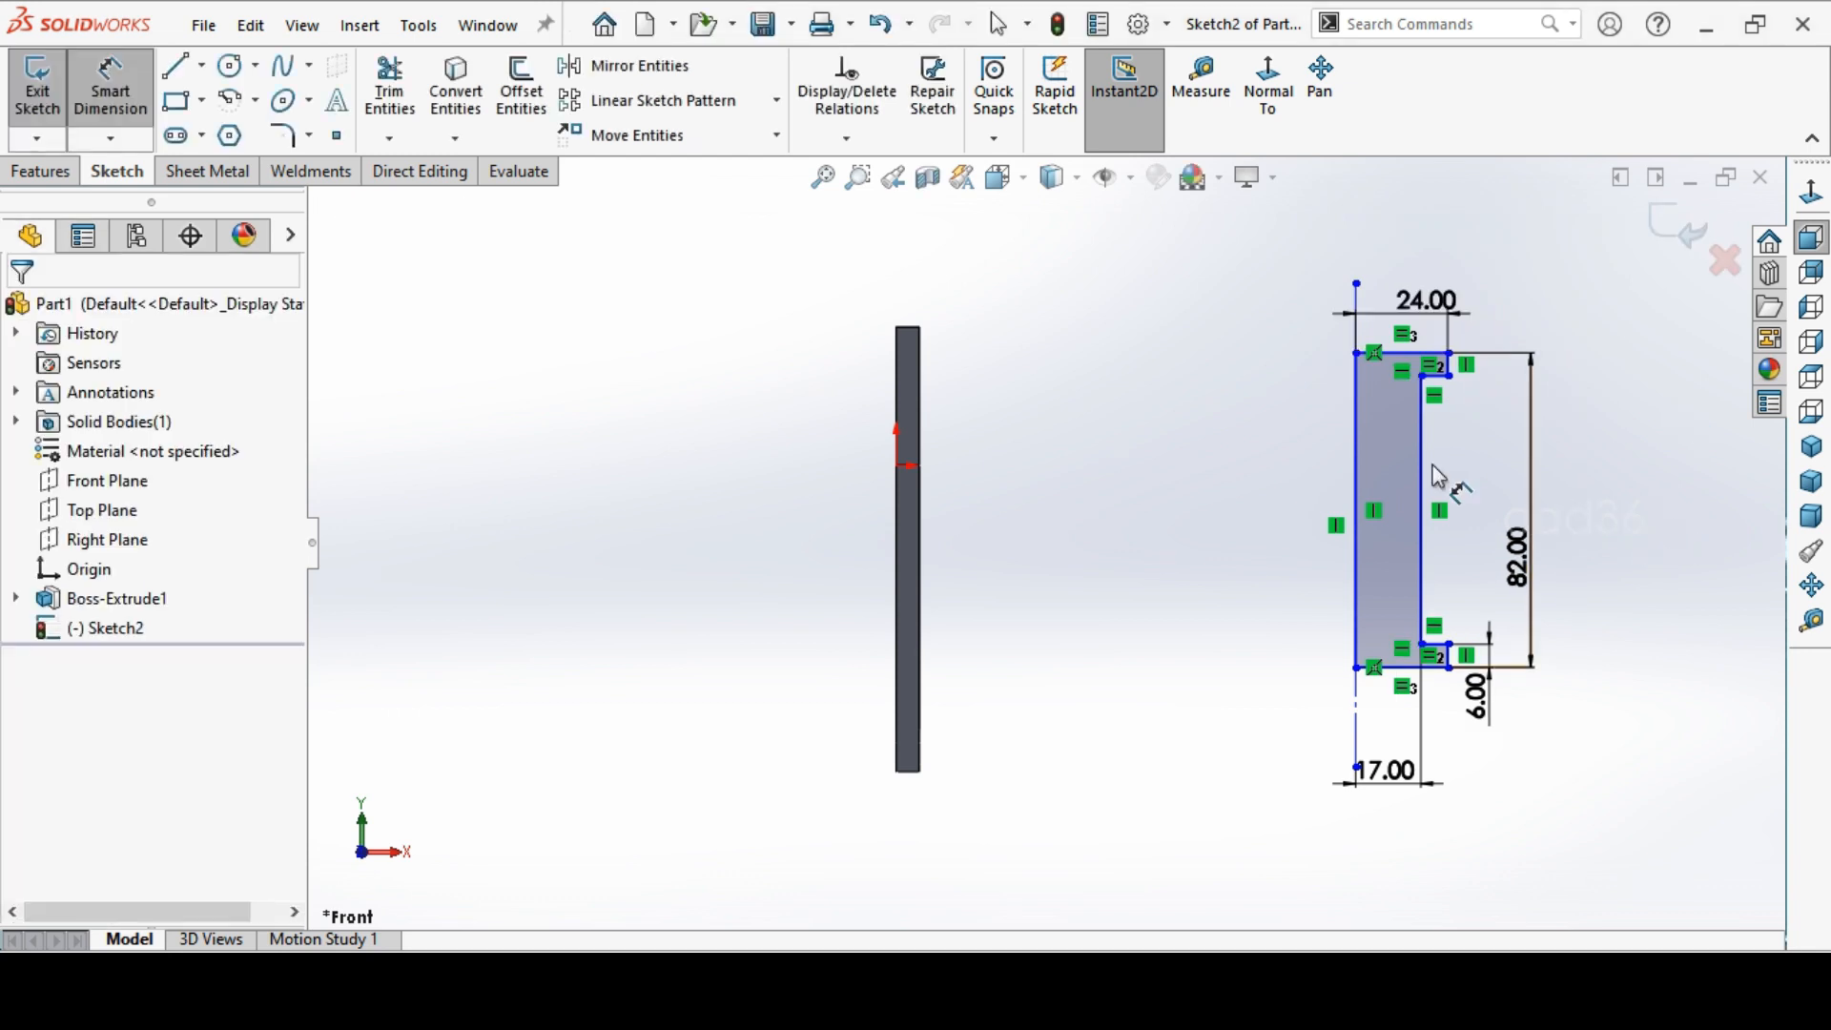
Set the distance from the plate's back edge to the profile's axis edge to 100 mm
left_click(902, 361)
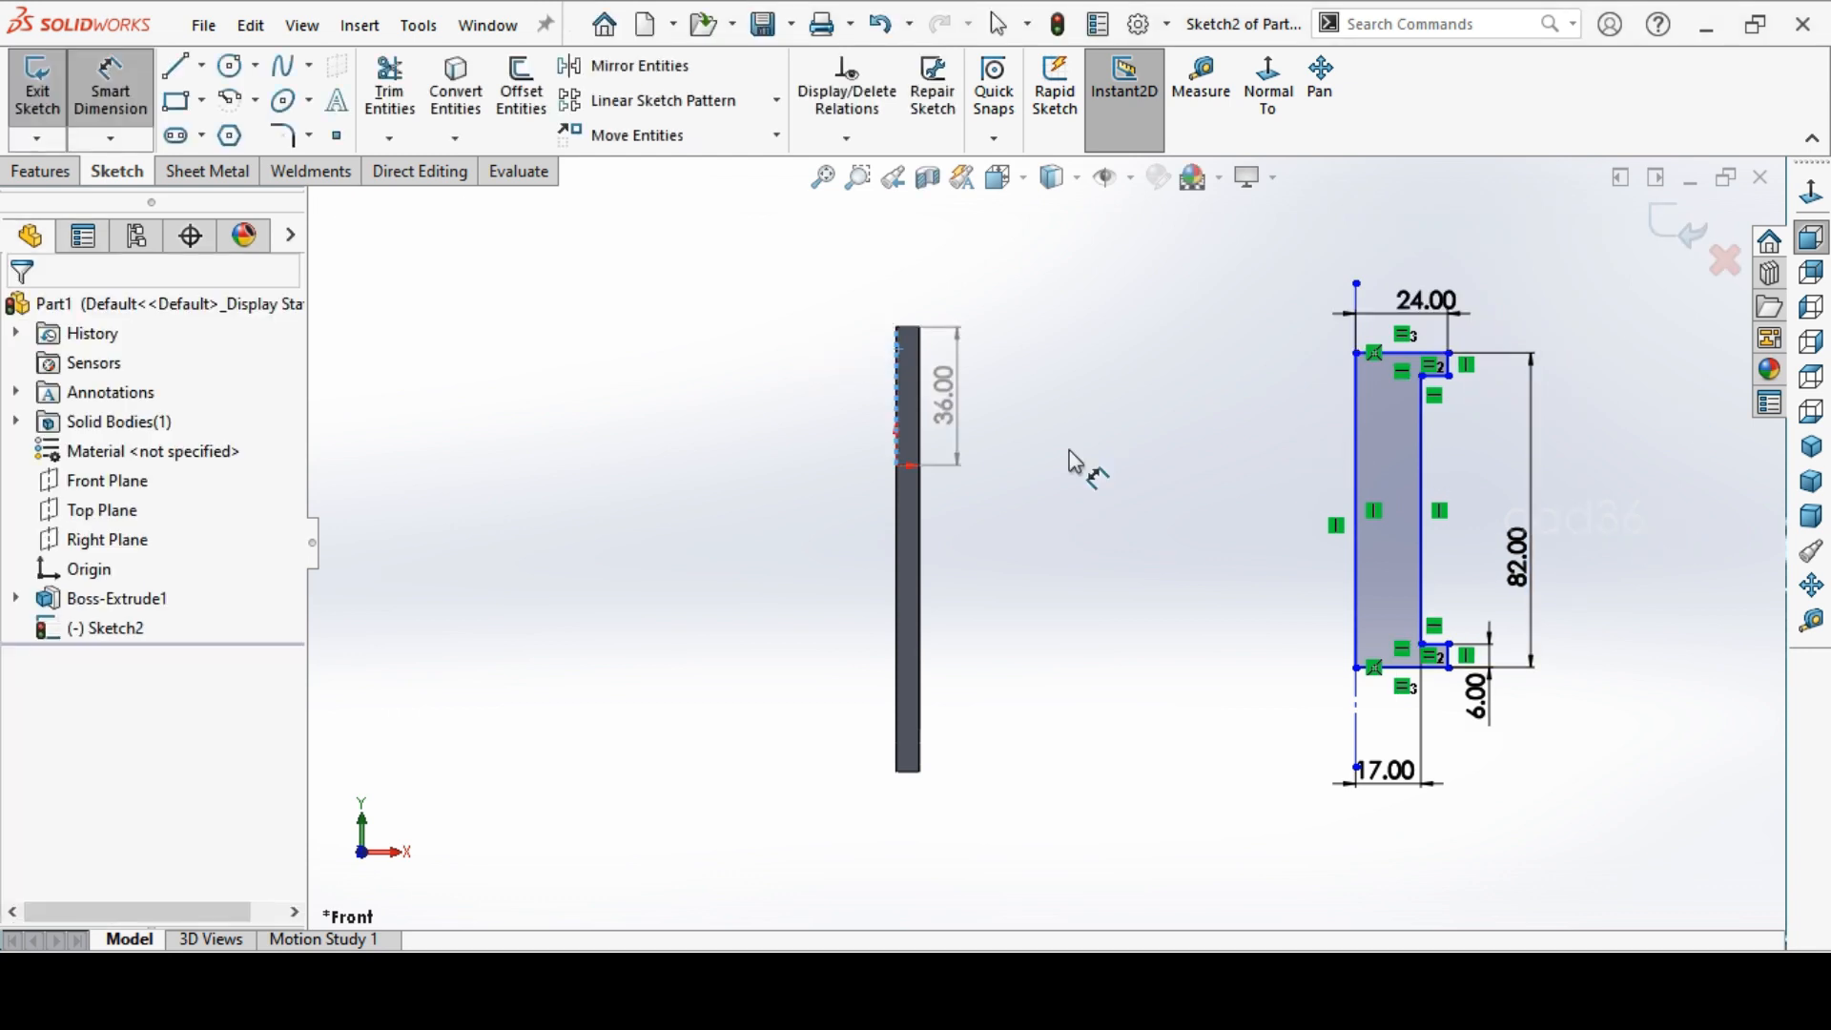
left_click(1361, 420)
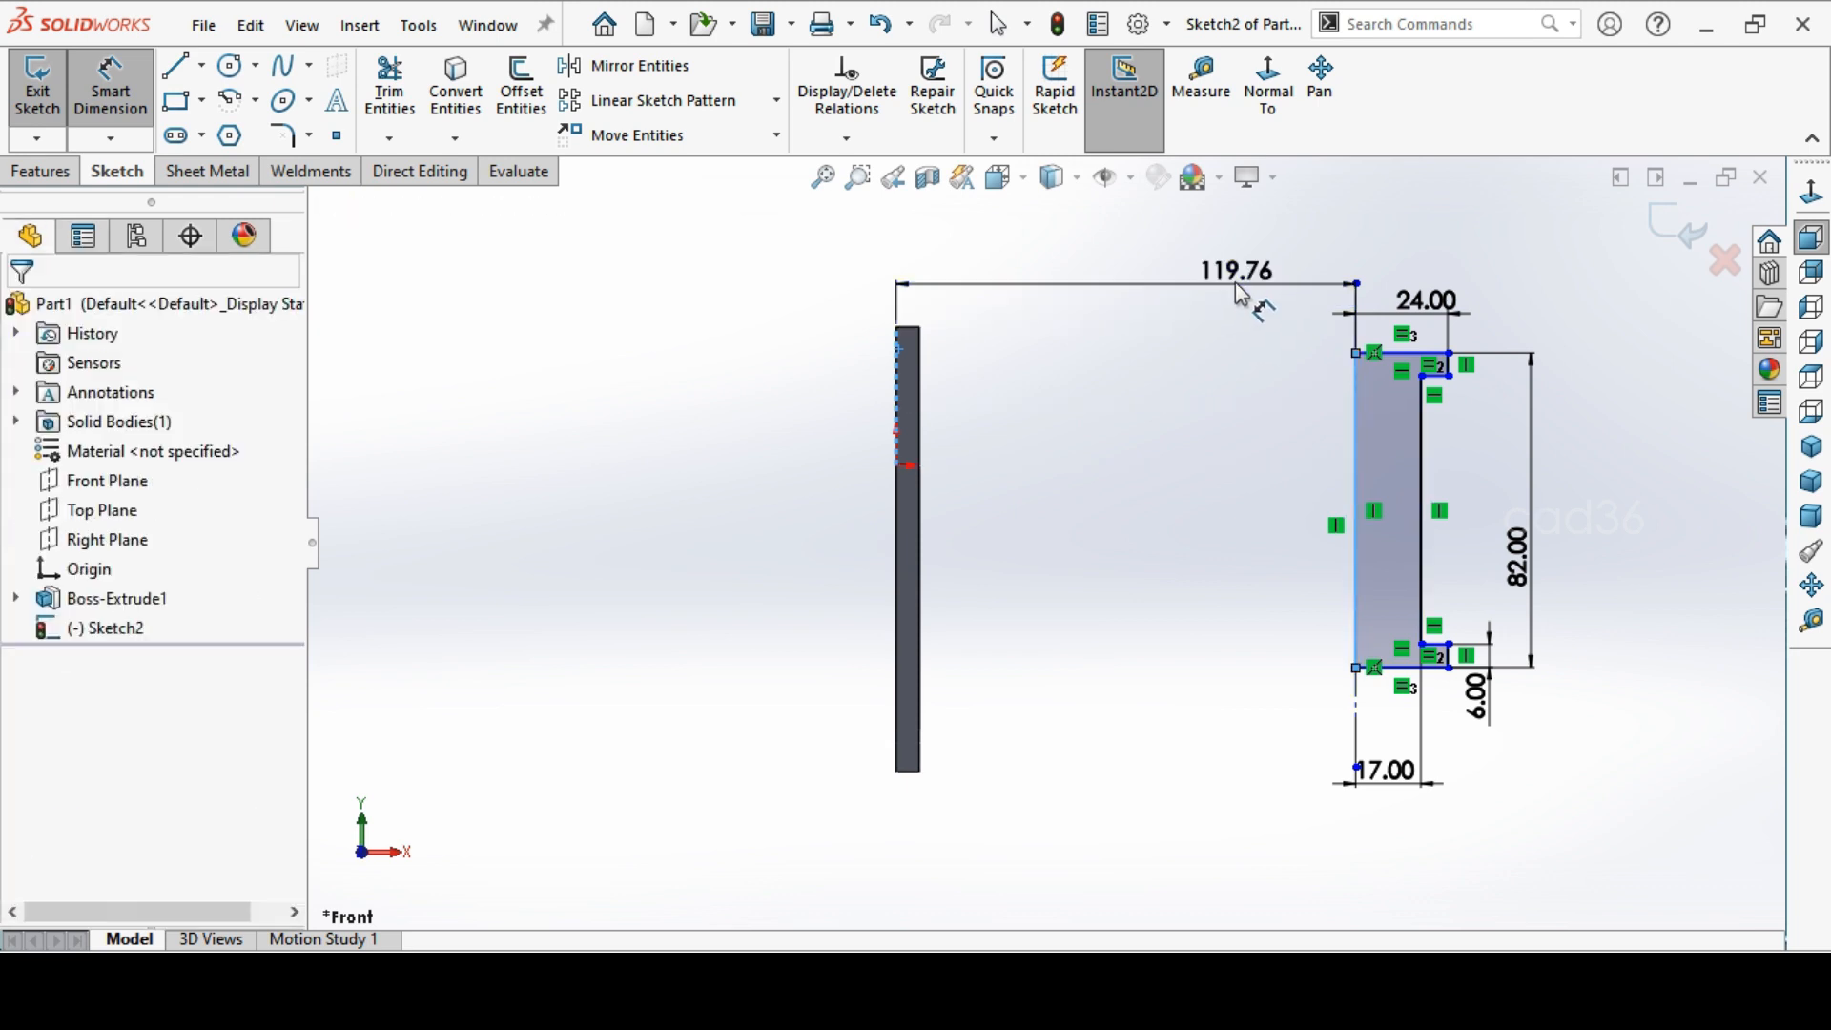
left_click(1234, 282)
type("100")
key("Return")
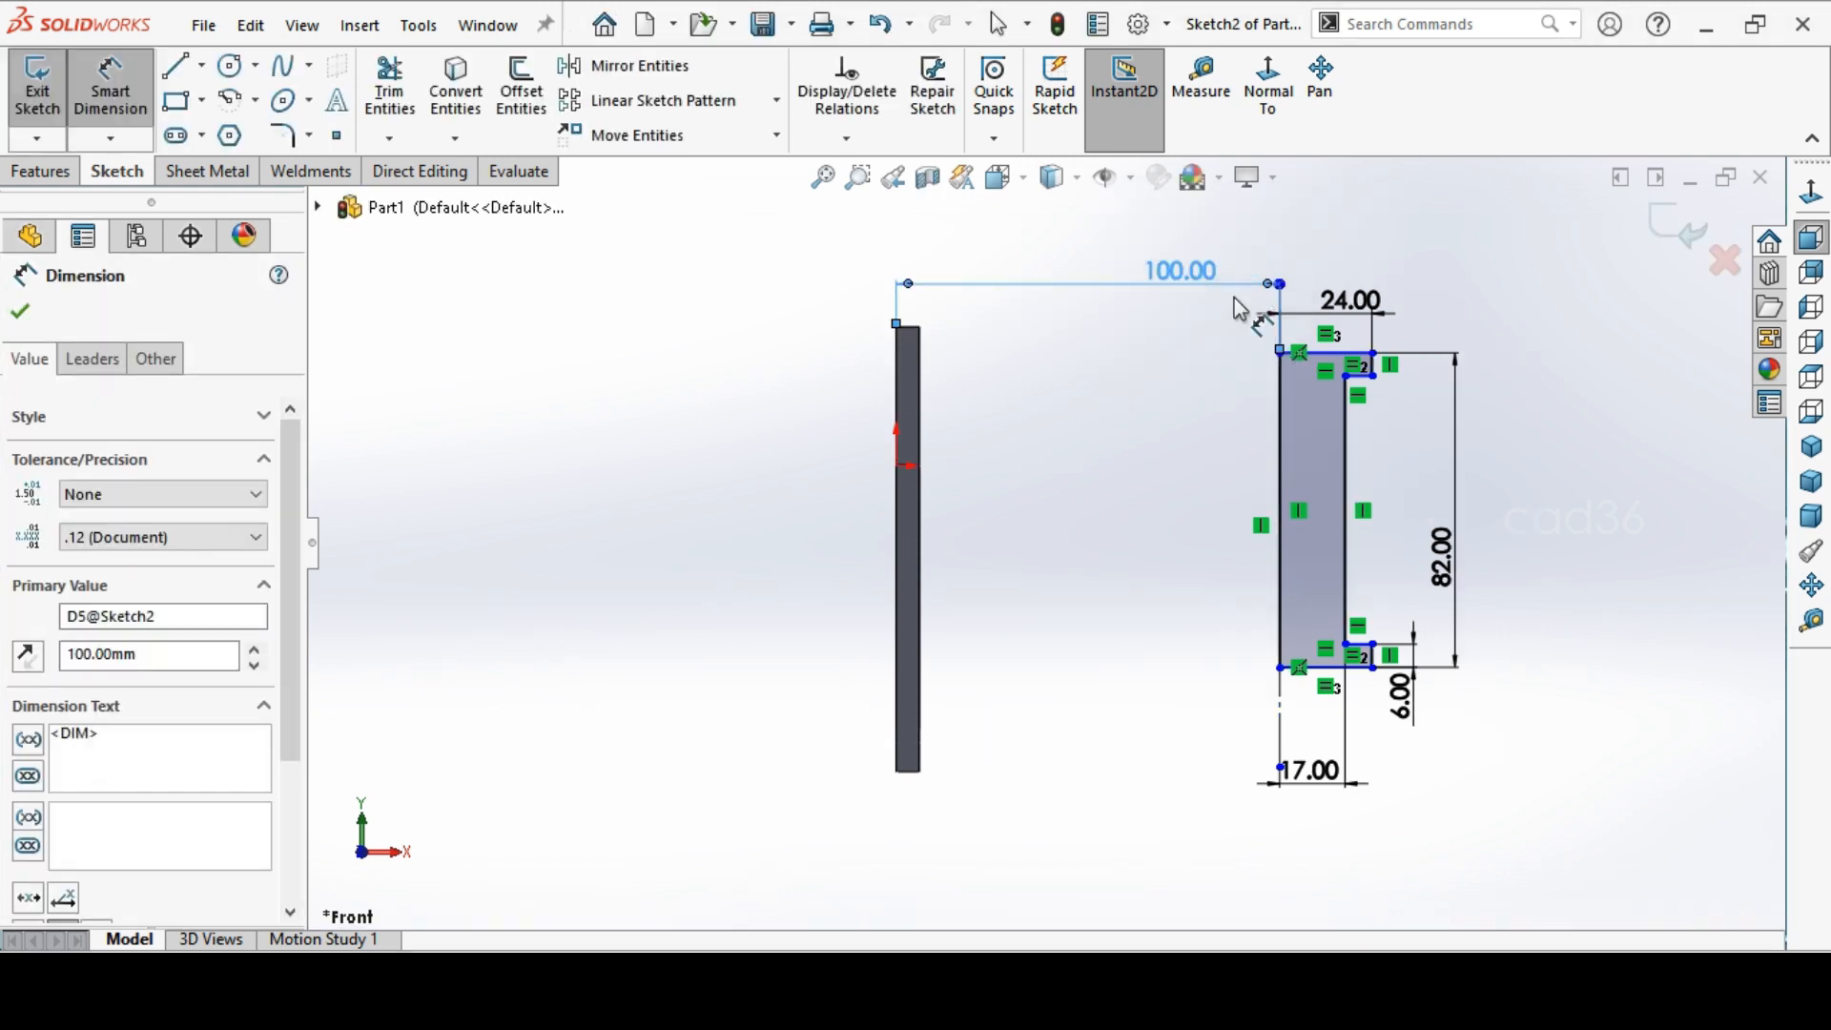
right_click(1098, 495)
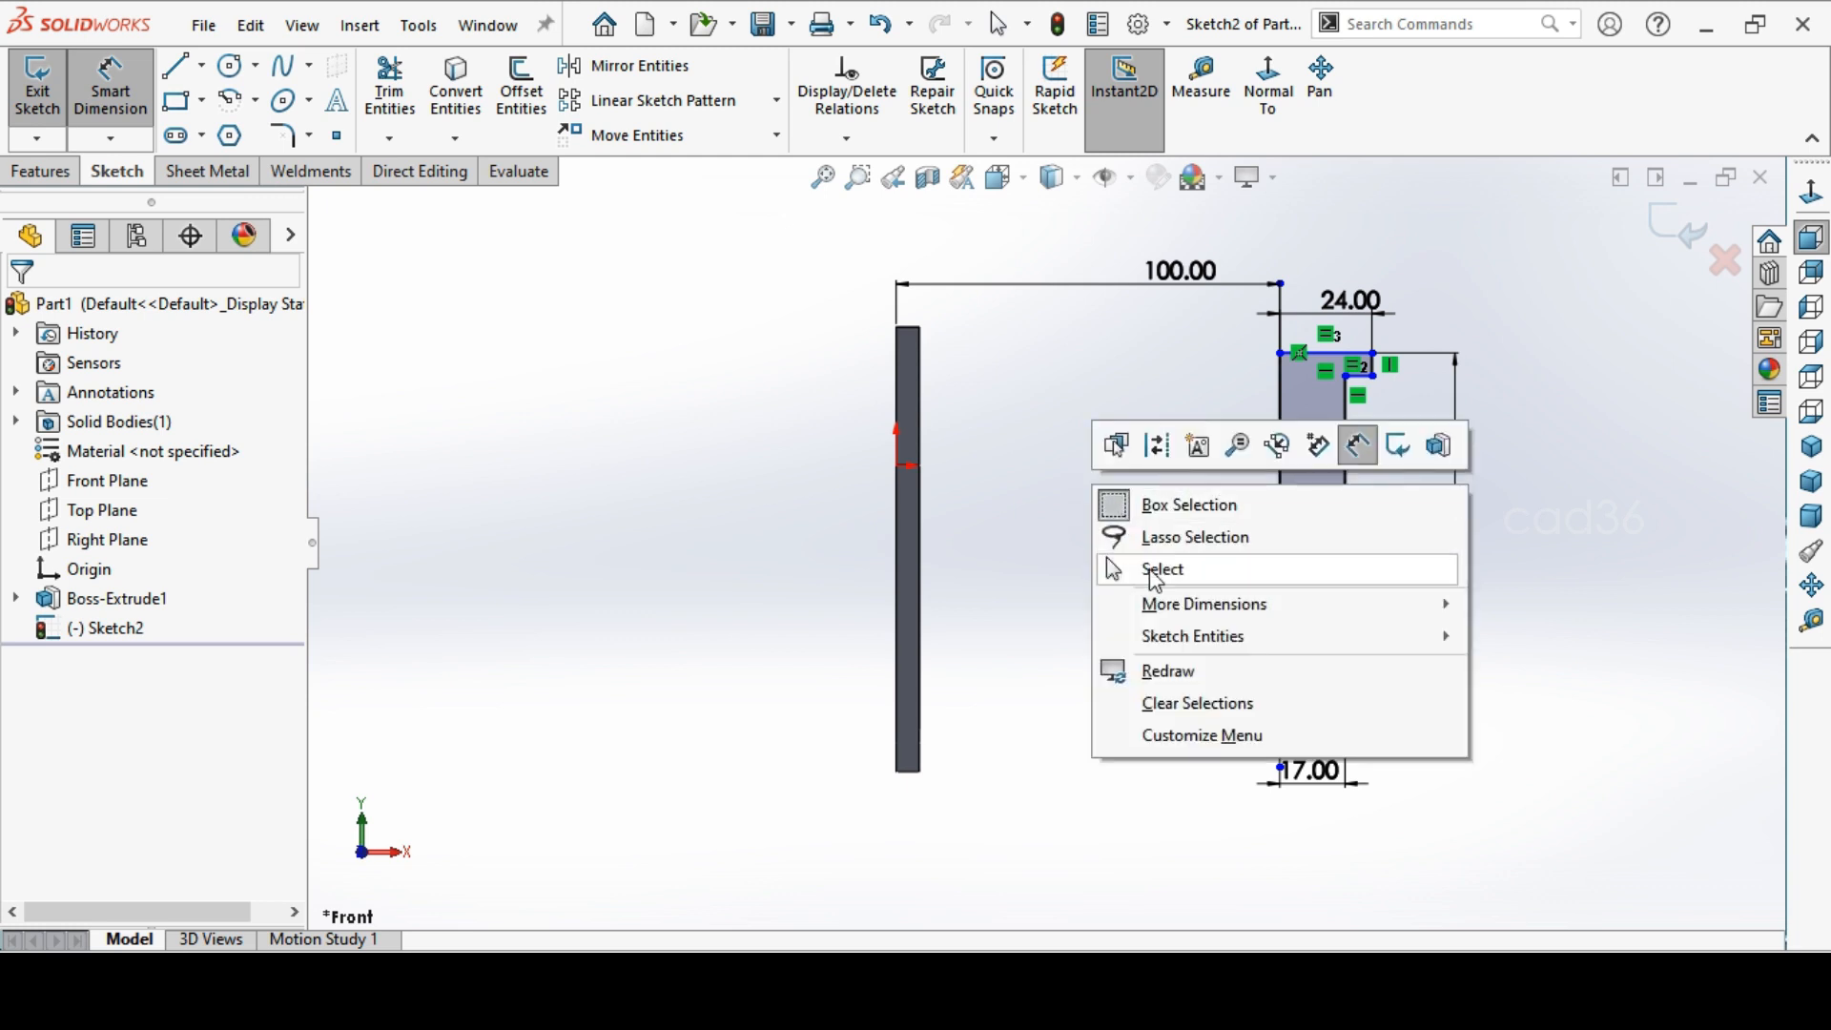
left_click(1135, 568)
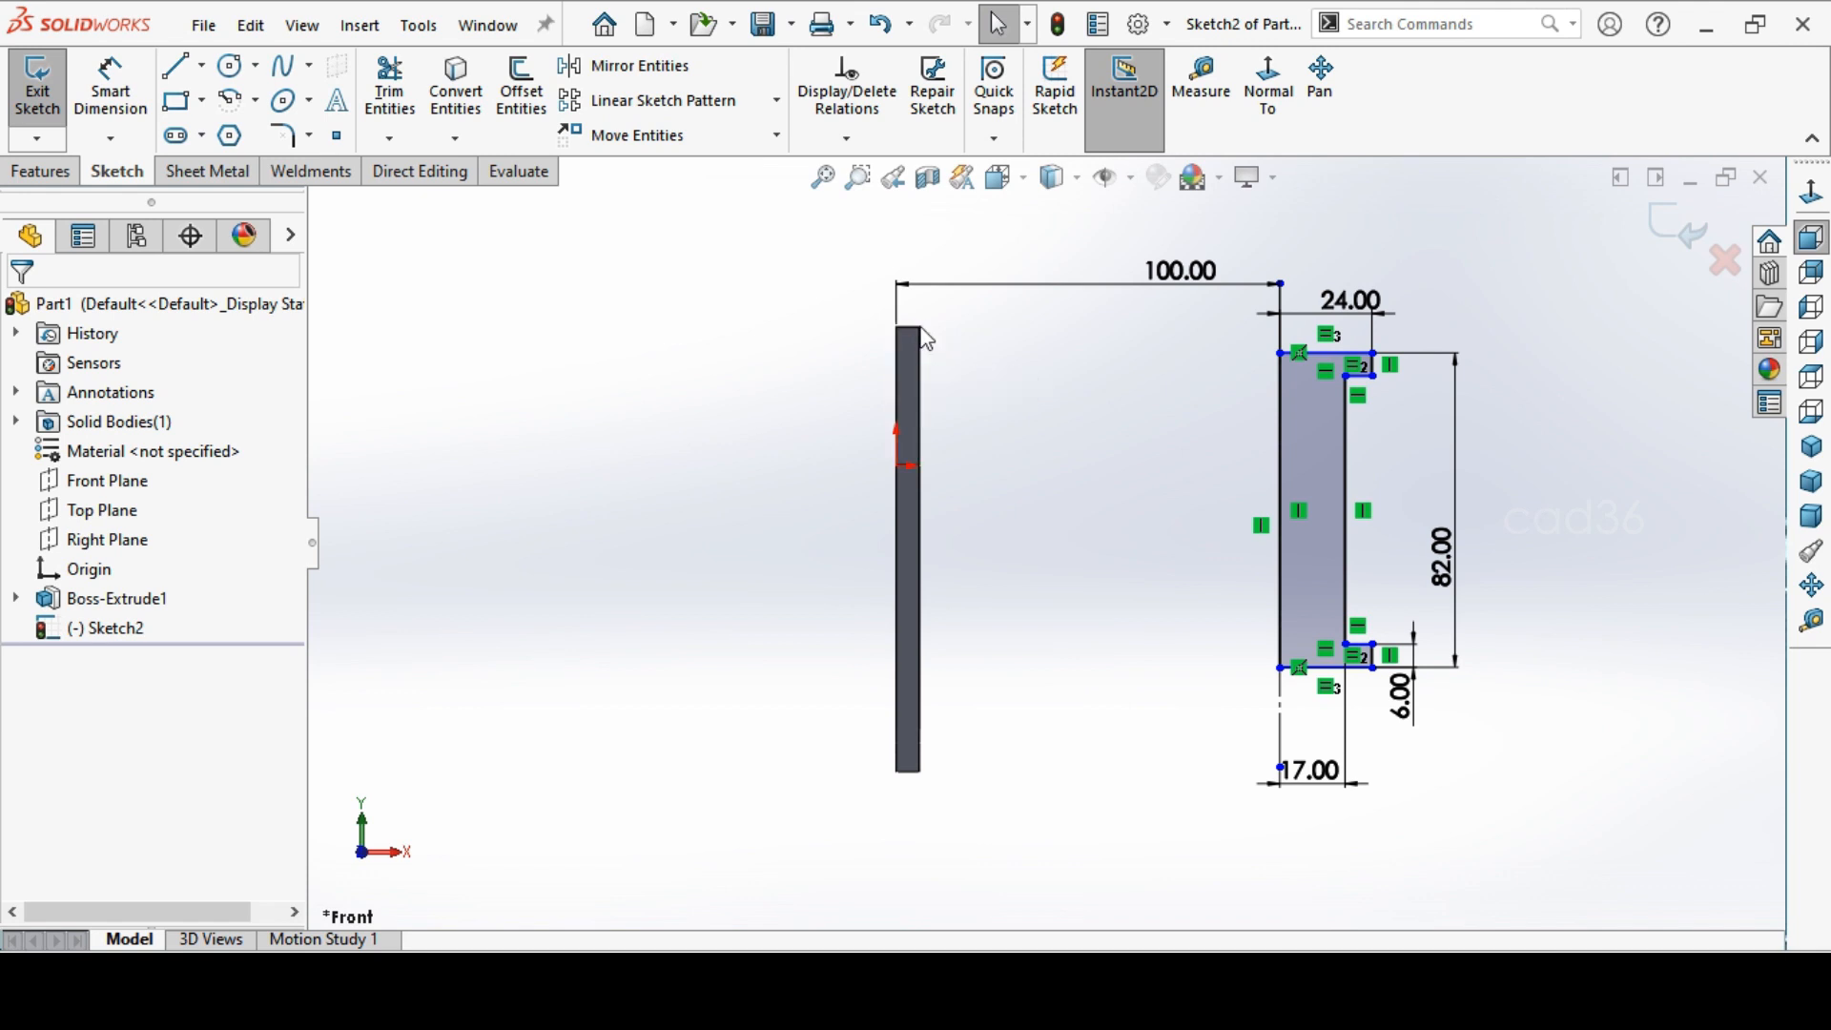
left_click(858, 177)
left_click_drag(809, 221, 1490, 448)
right_click(792, 450)
left_click(844, 467)
left_click(528, 512)
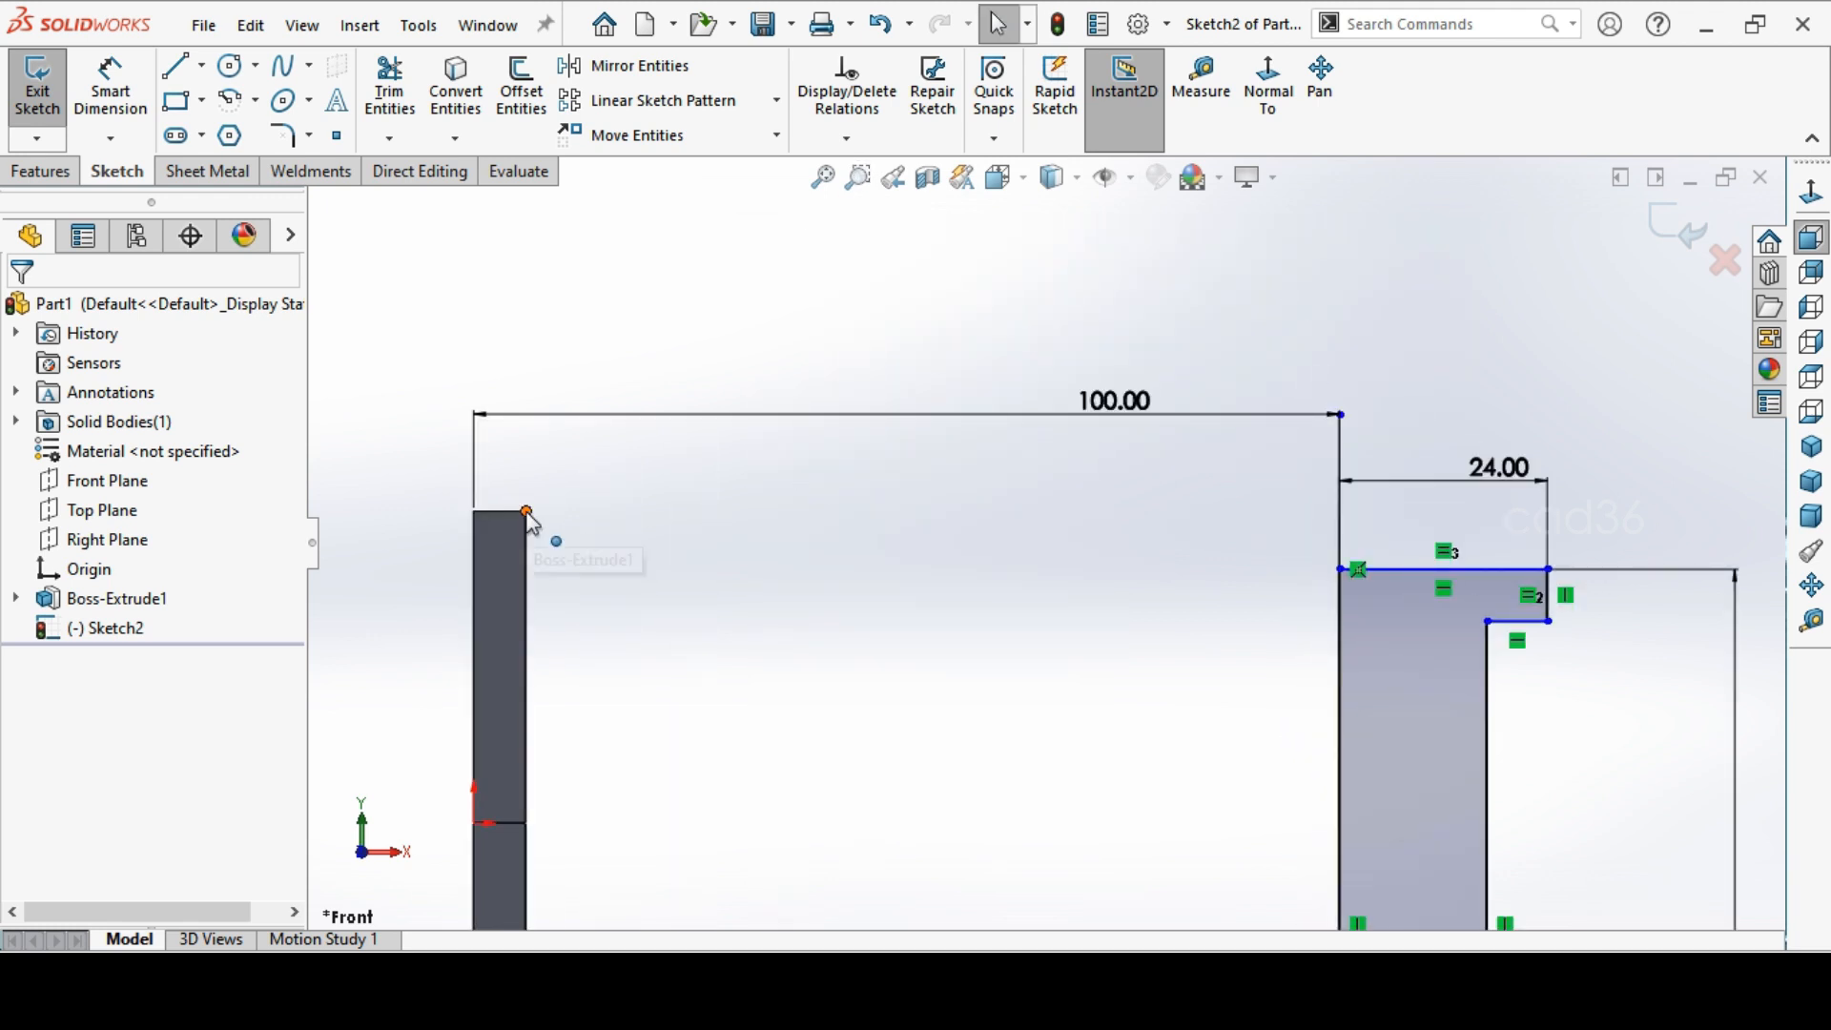
left_click(1415, 572, "ctrl")
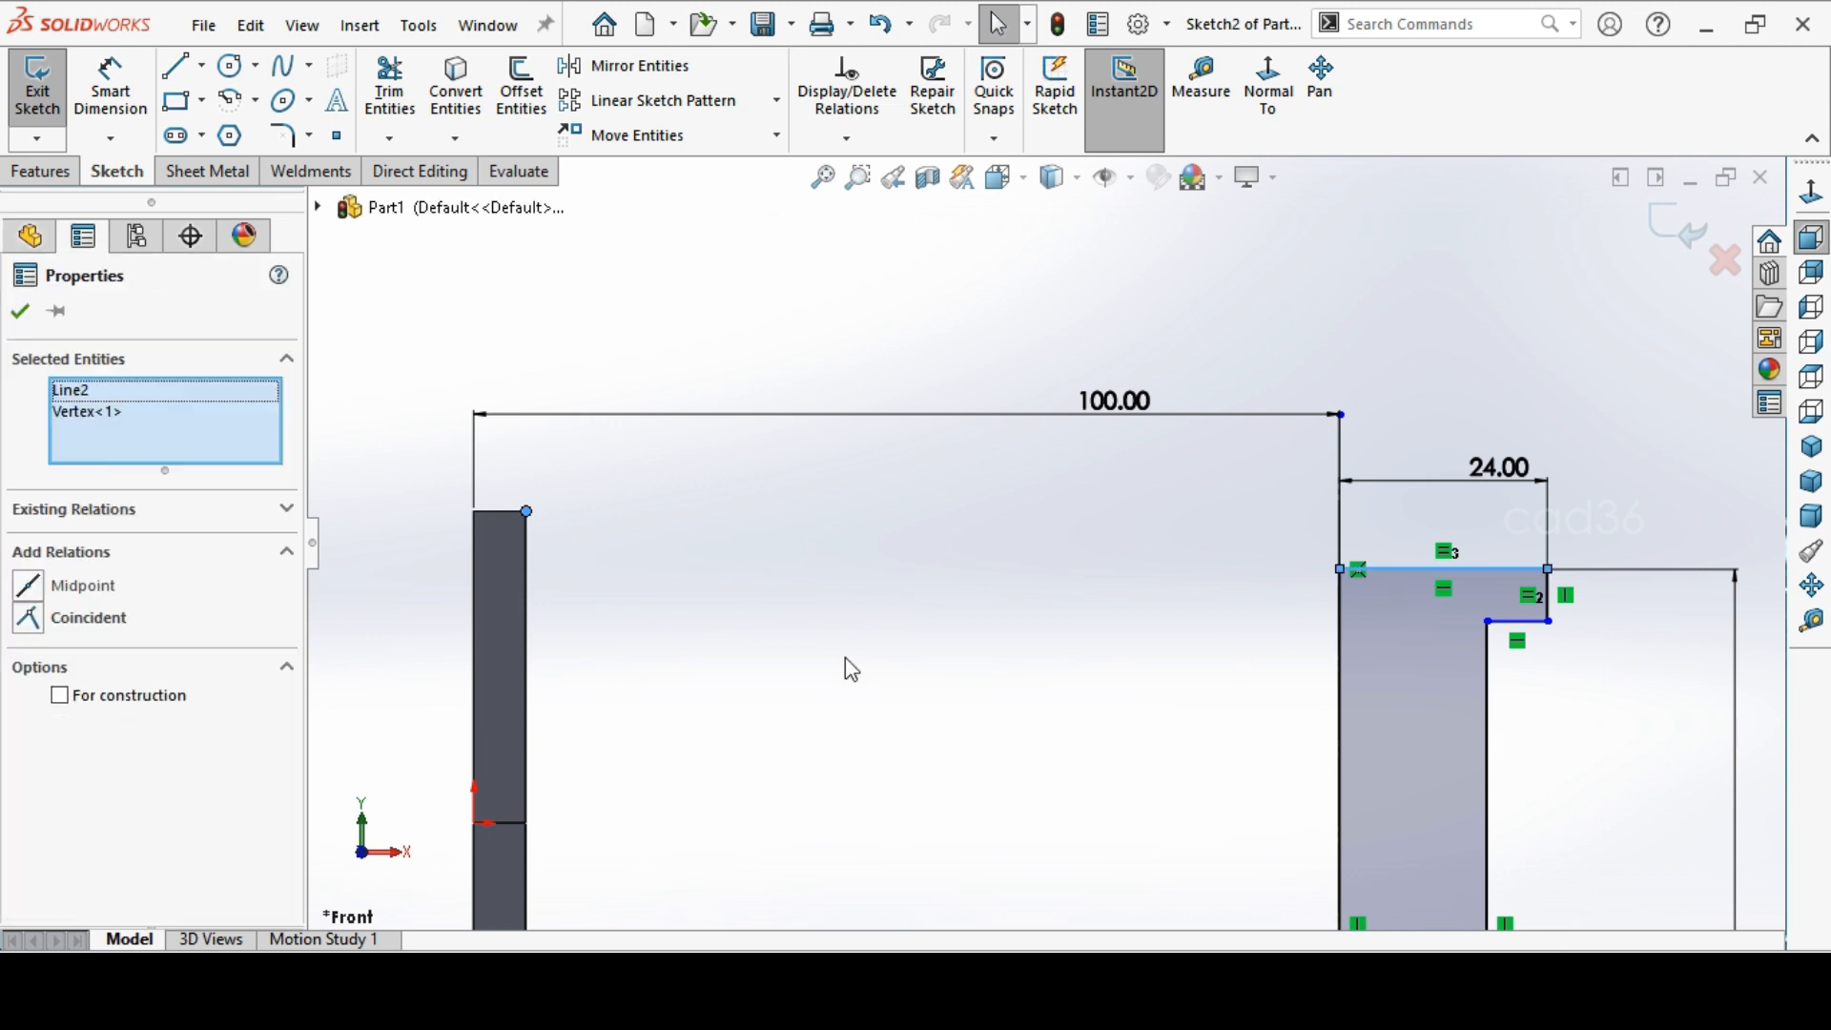
left_click(917, 663)
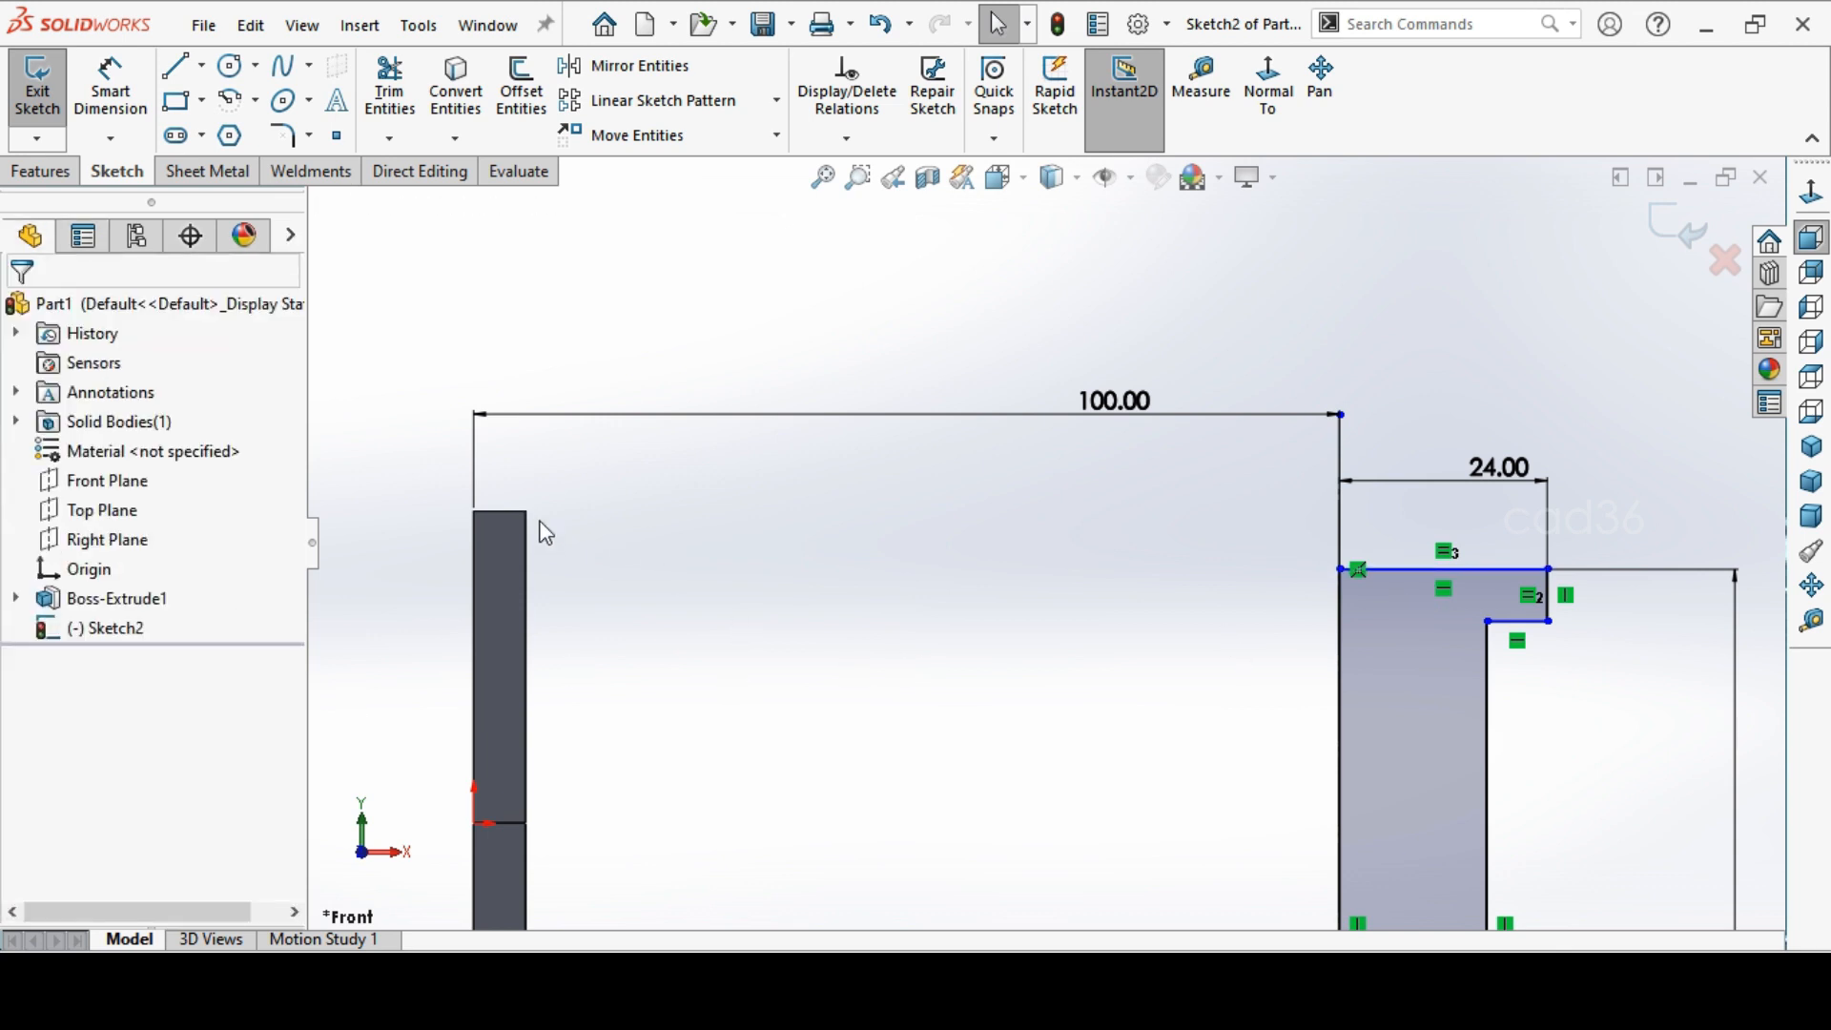
Align the profile's upper corner on the axis with the plate's upper front corner using a Horizontal relation
left_click(525, 513)
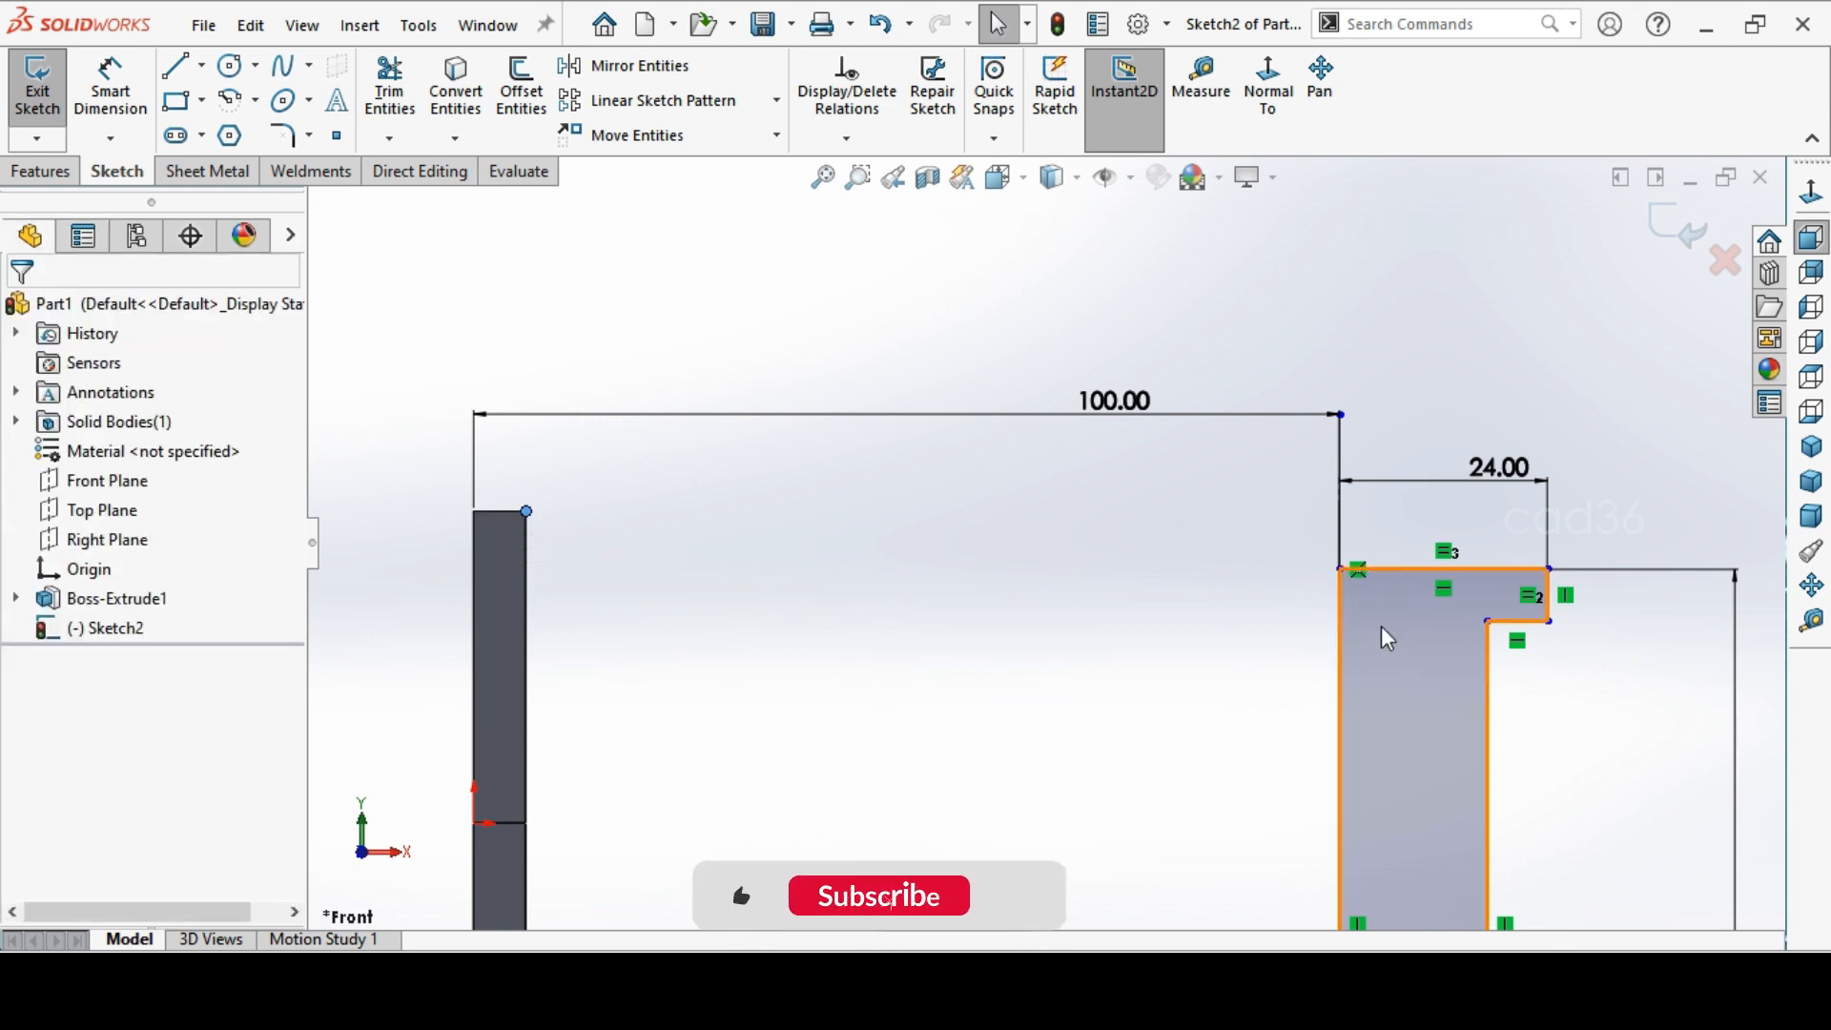
left_click(1341, 570, "ctrl")
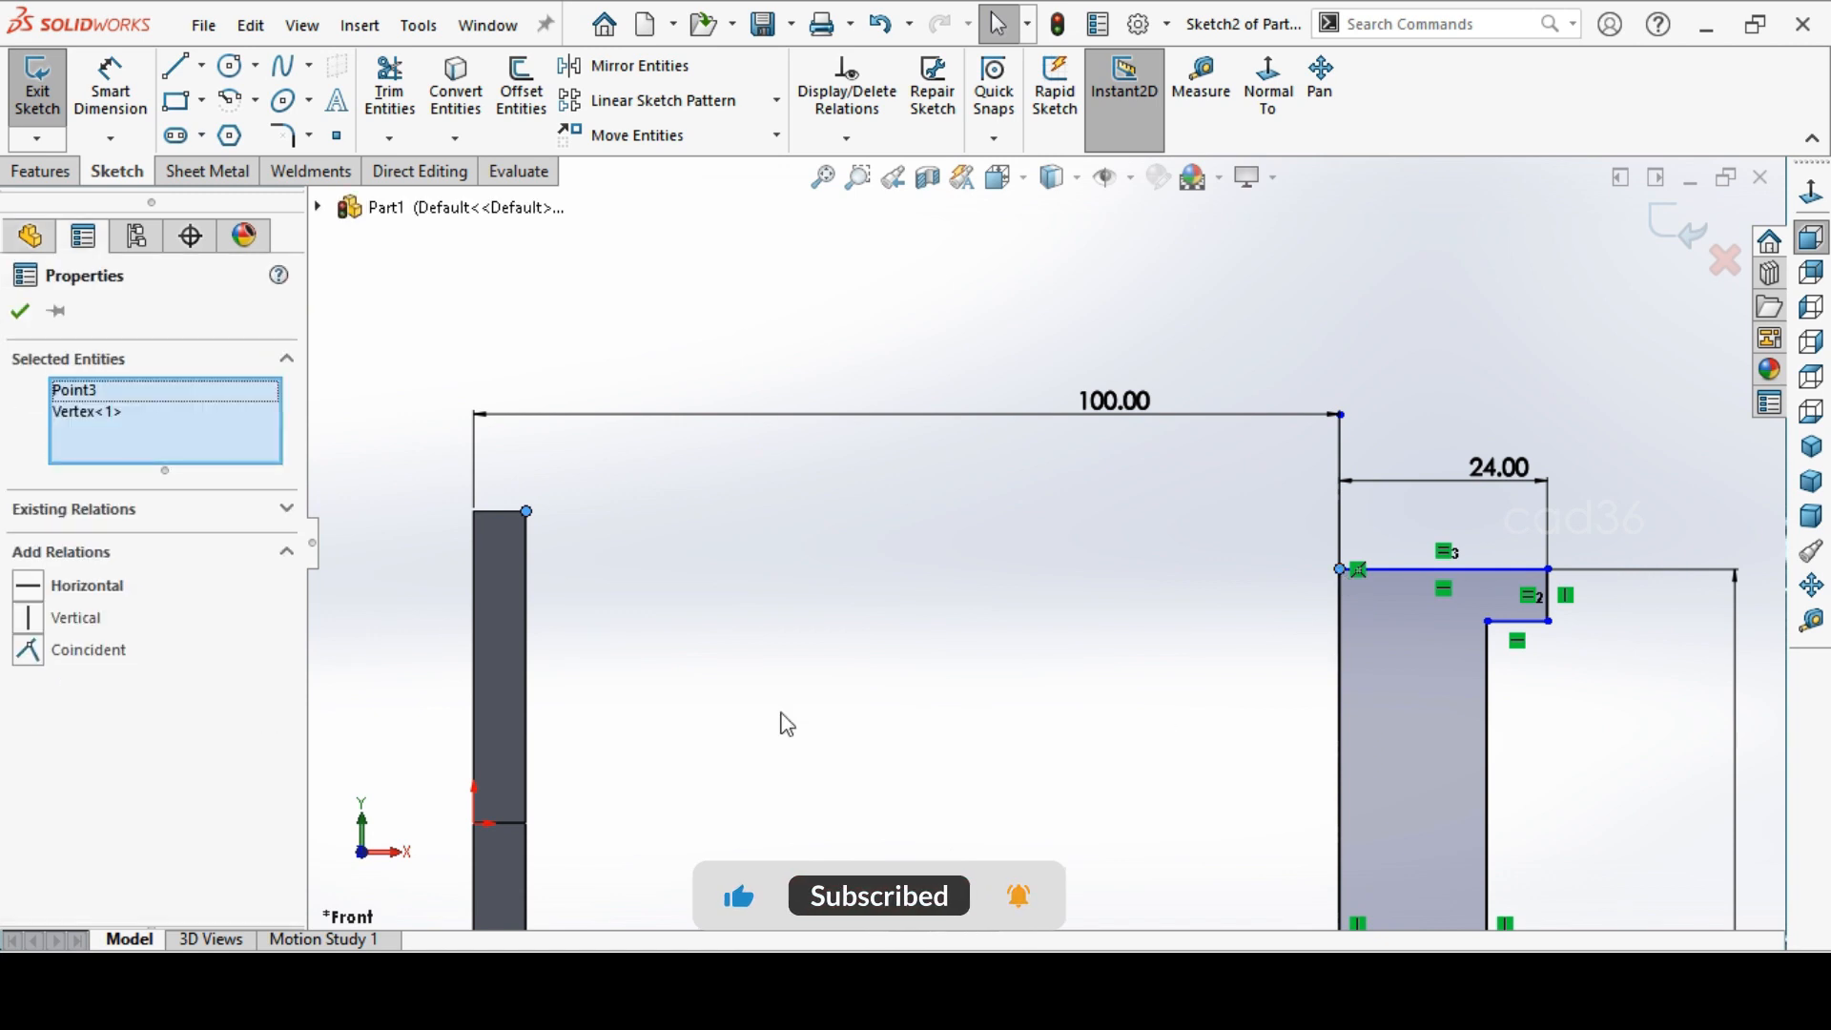
left_click(111, 593)
left_click(1005, 700)
scroll(1272, 565, "up", 5)
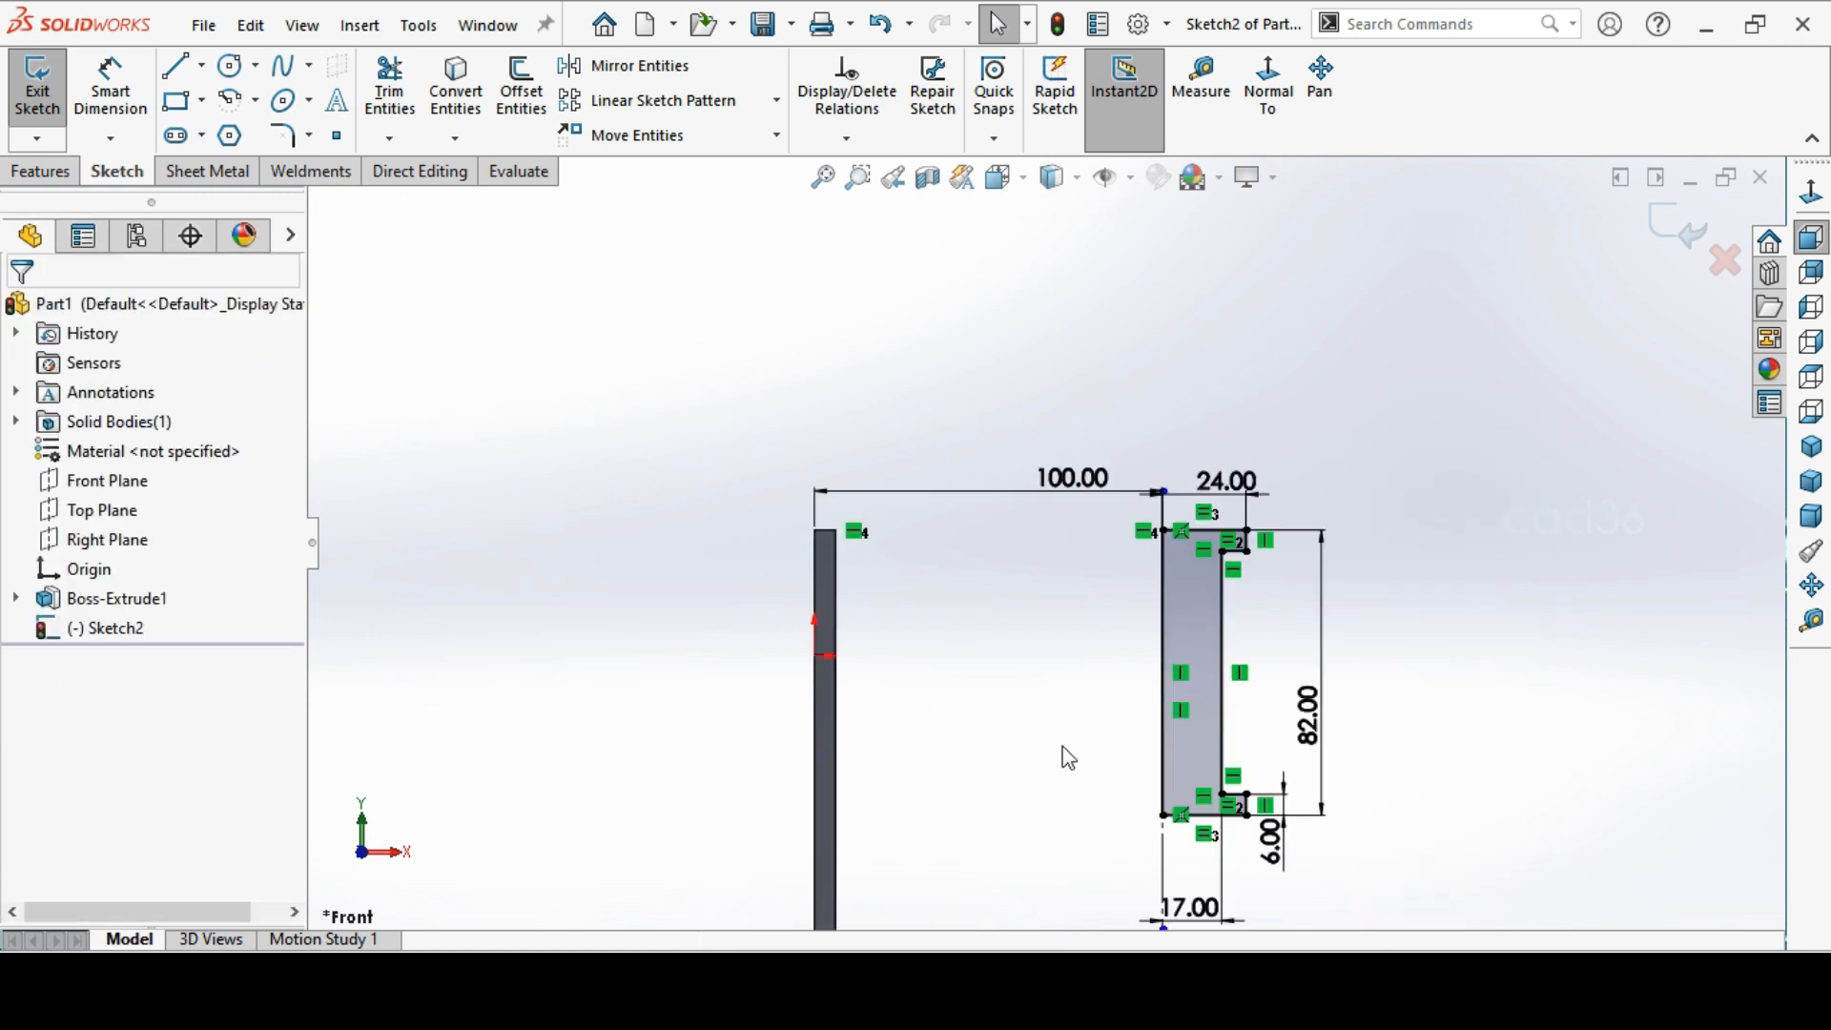
Revolve the flanged profile sketch about its axis into a solid cylinder with two end flanges
left_click(40, 172)
left_click(128, 86)
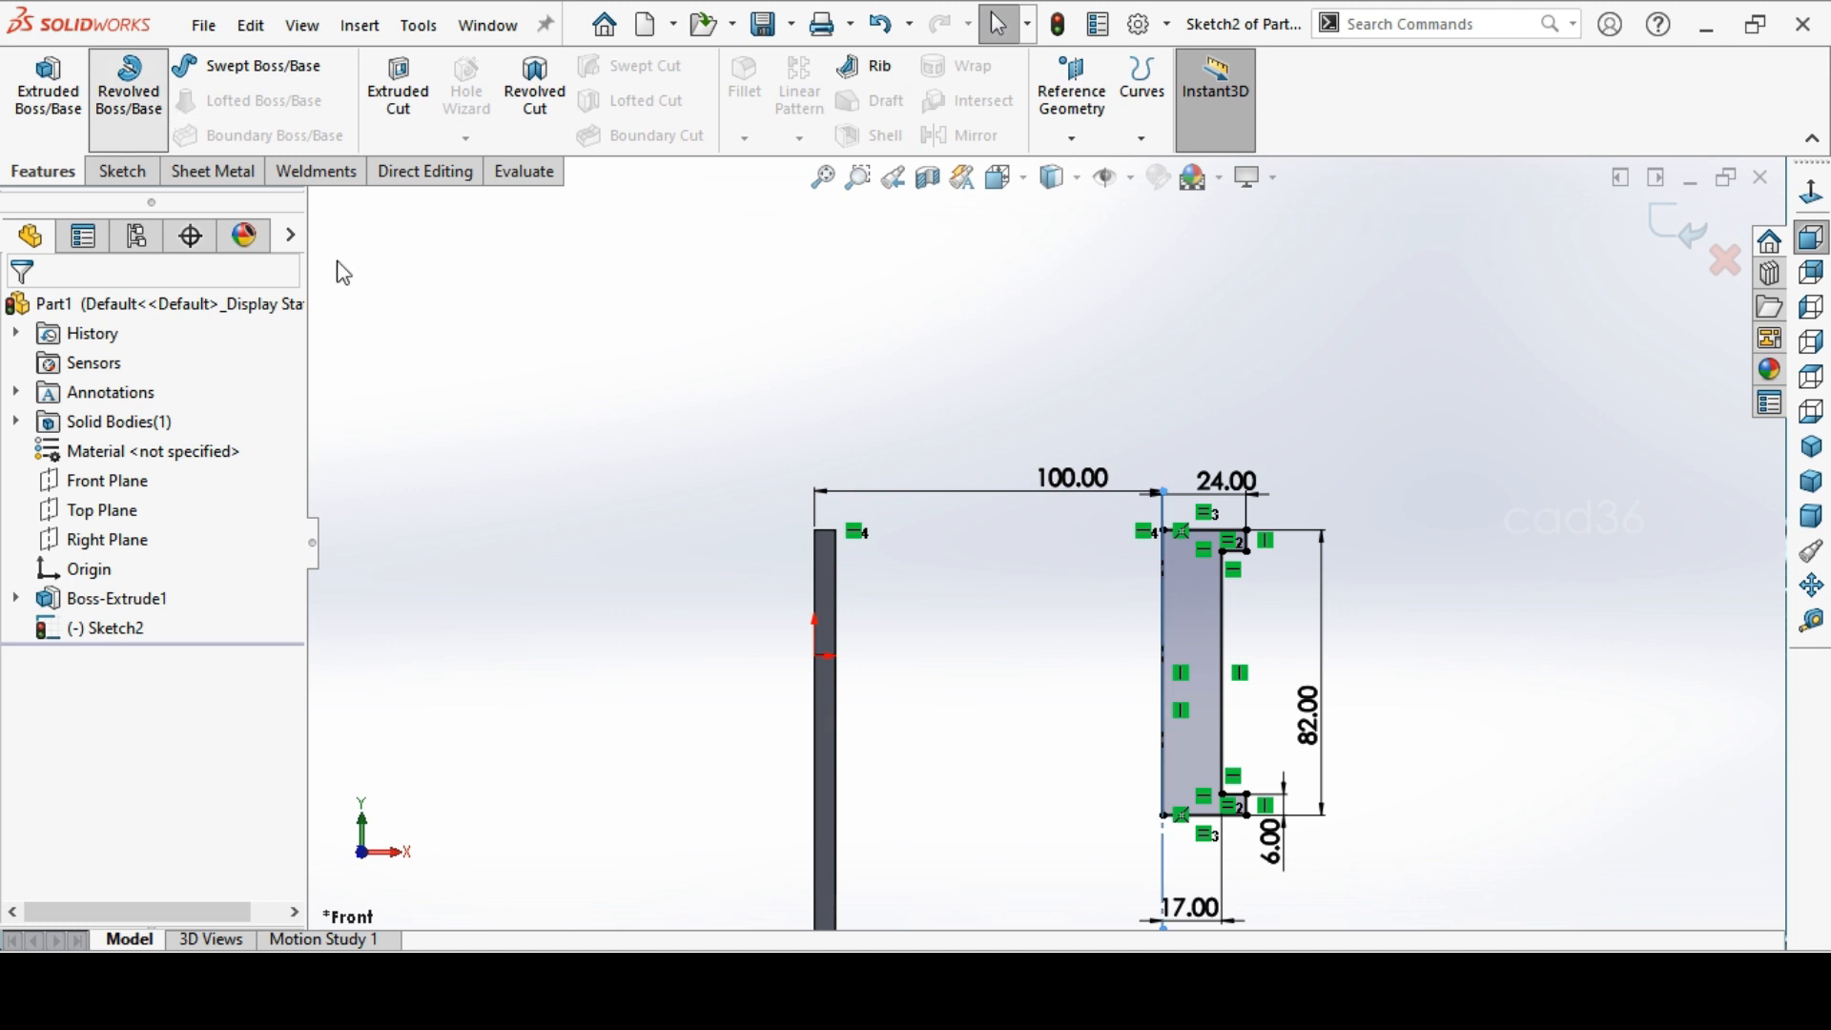
left_click(23, 317)
middle_click_drag(1390, 601, 1352, 701)
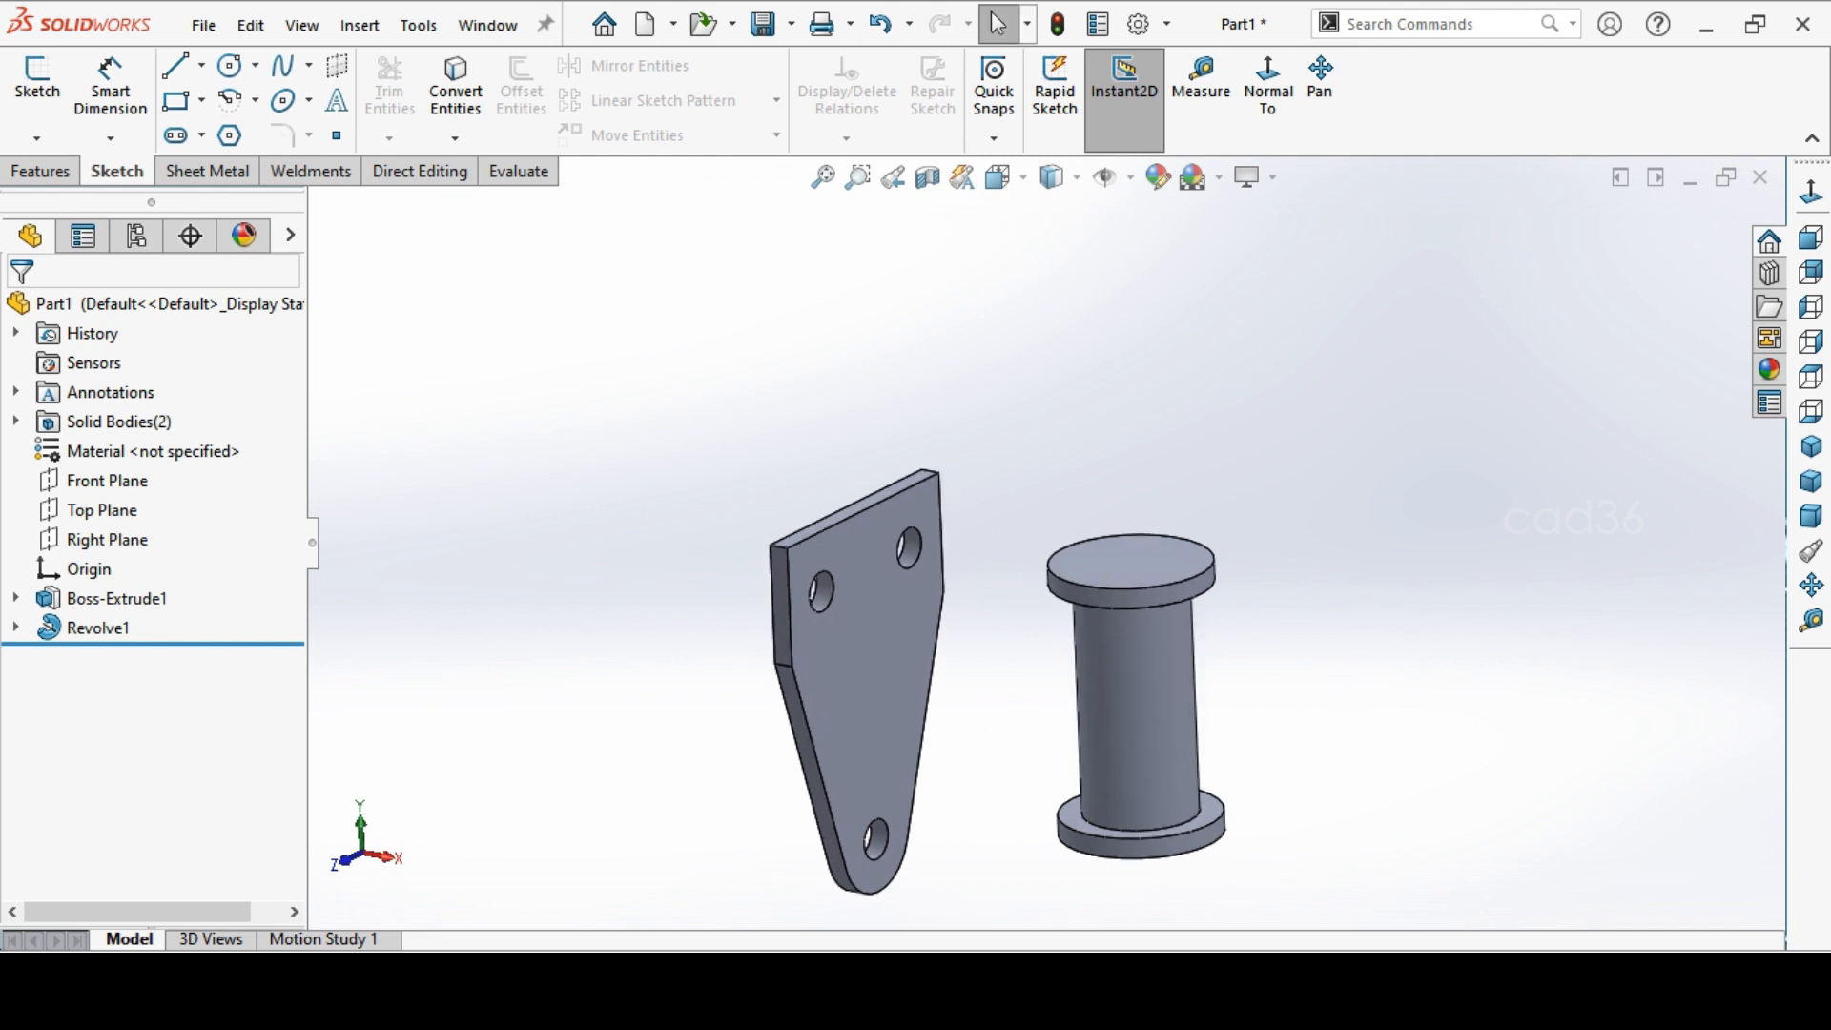
Consult the IMG_0523 drawing's top view for the rib dimensions, and display the model with hidden lines visible
left_click(841, 988)
scroll(1041, 401, "down", 4)
left_click_drag(849, 810, 1086, 307)
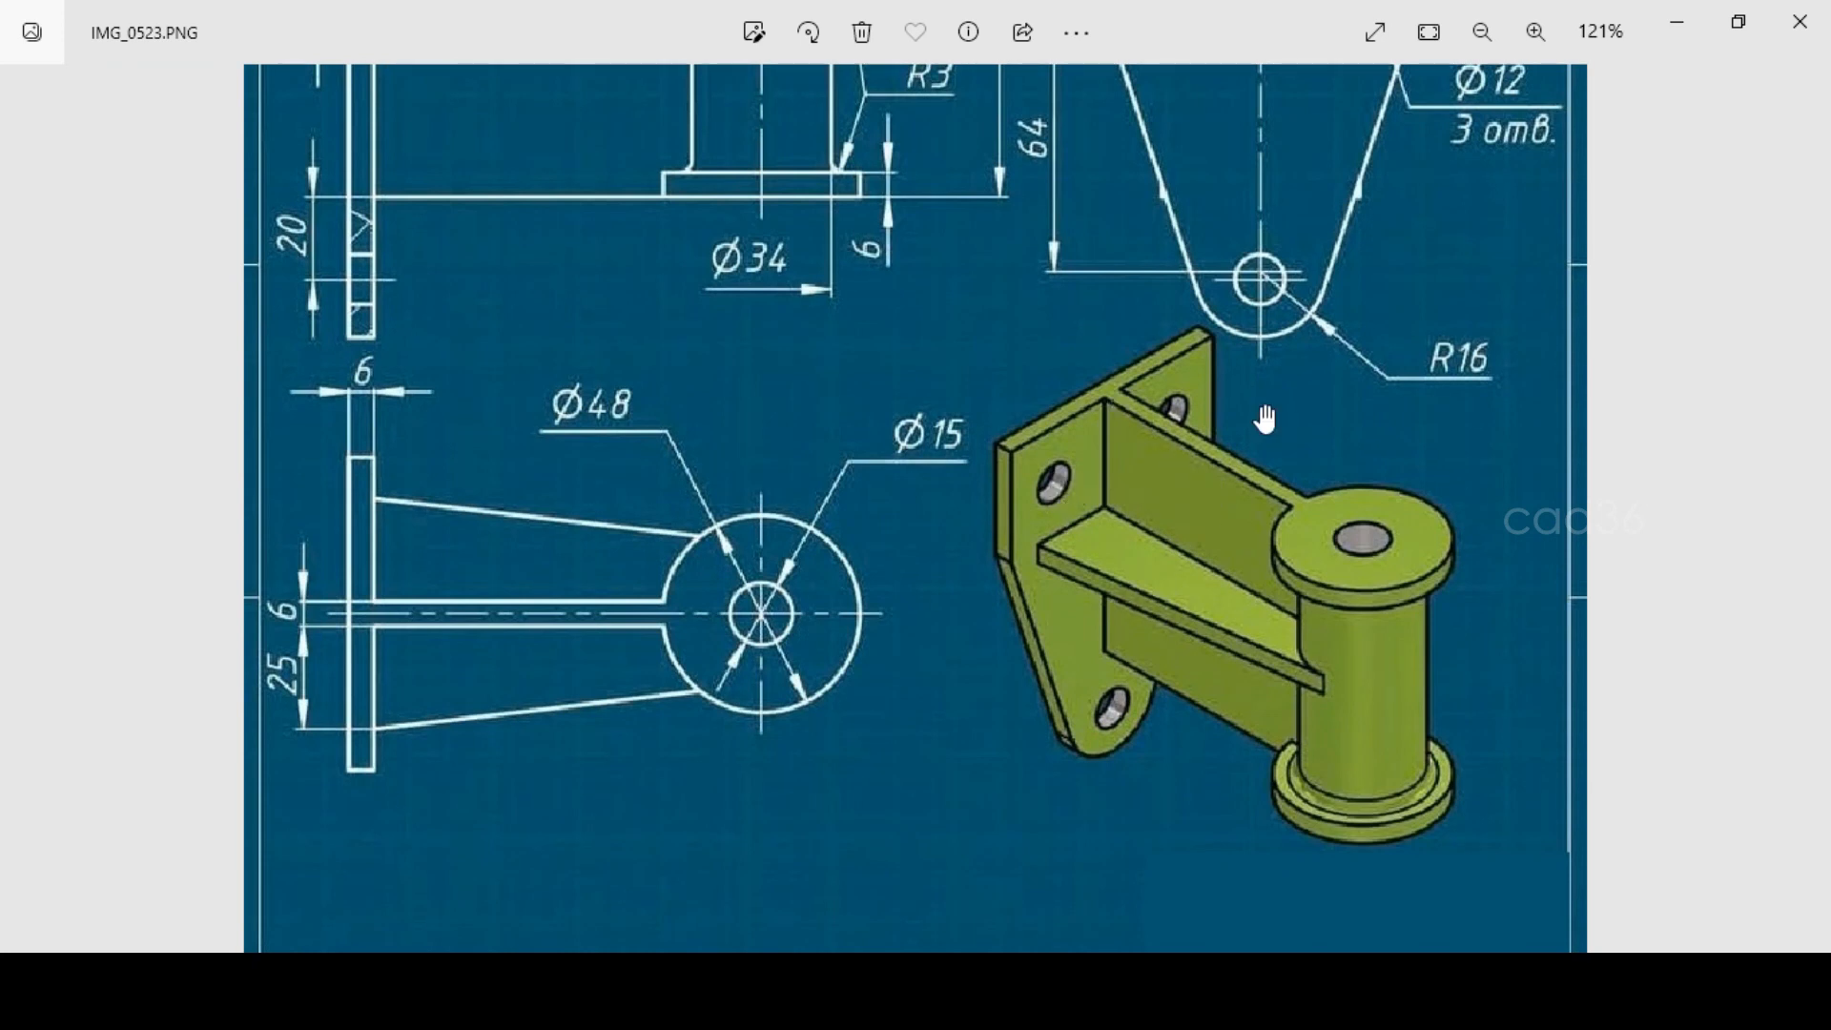
left_click(798, 988)
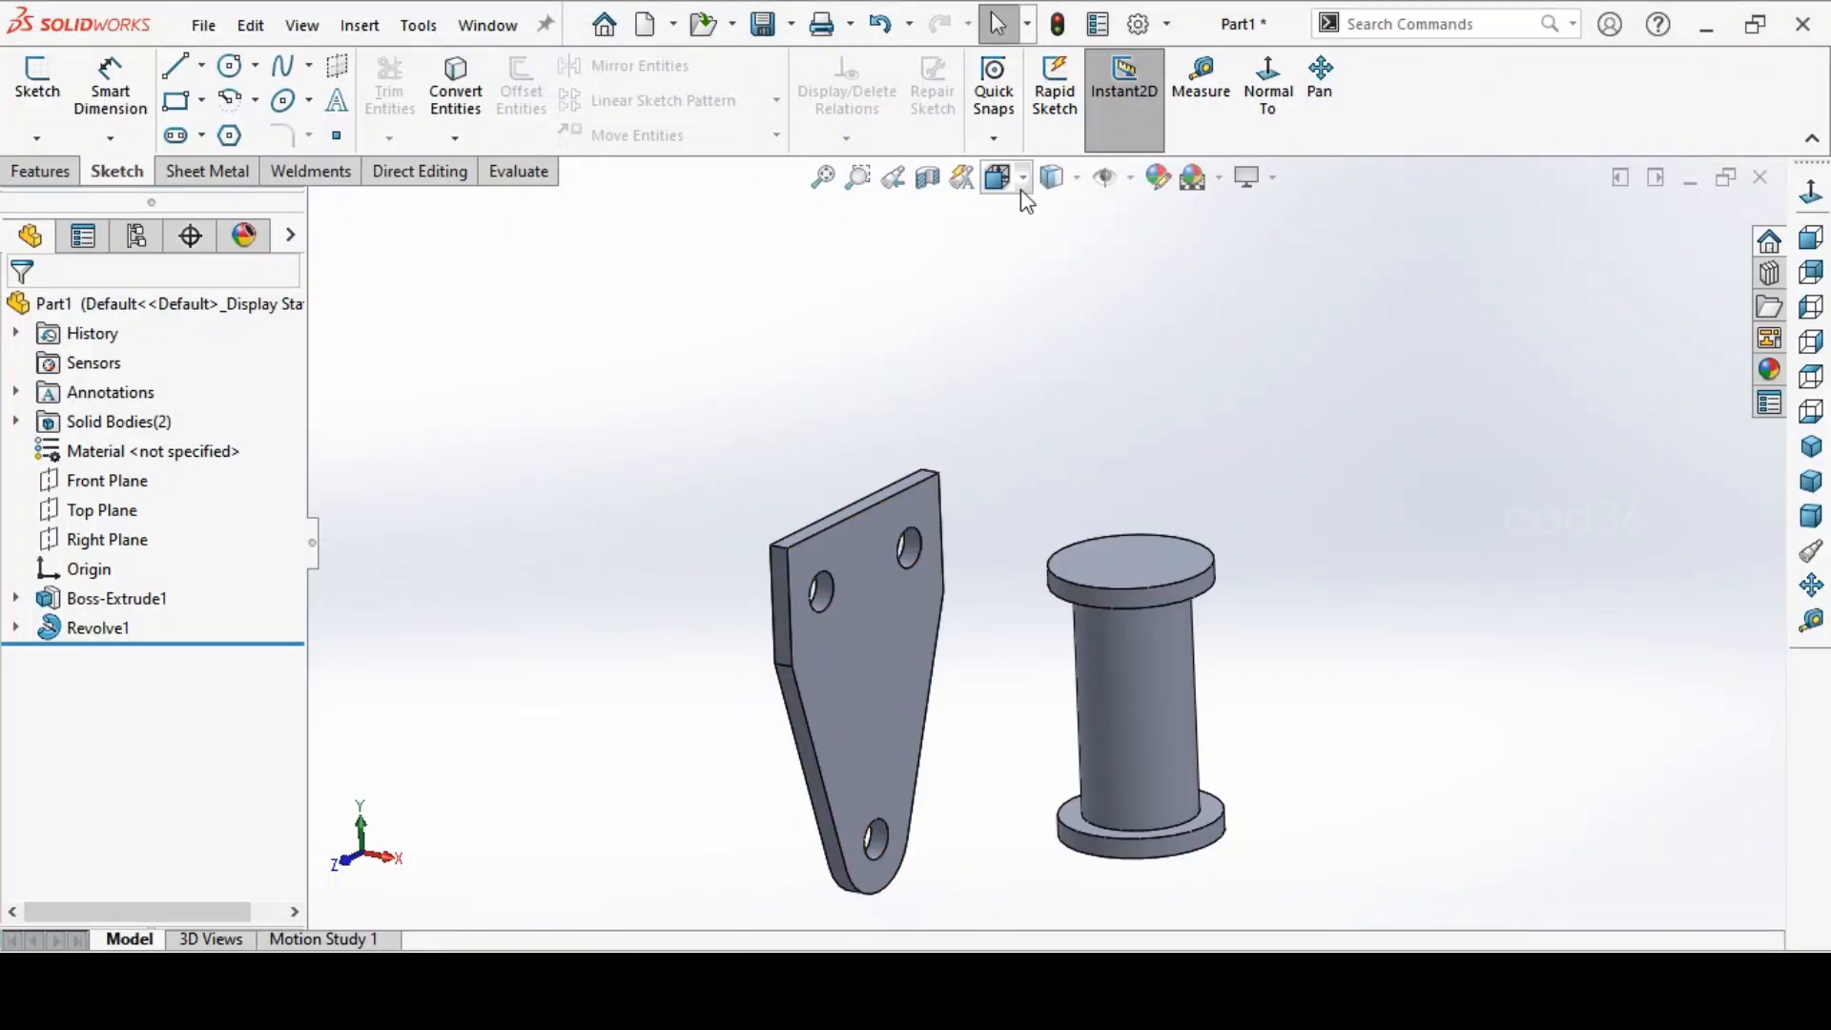
left_click(1078, 181)
left_click(1054, 330)
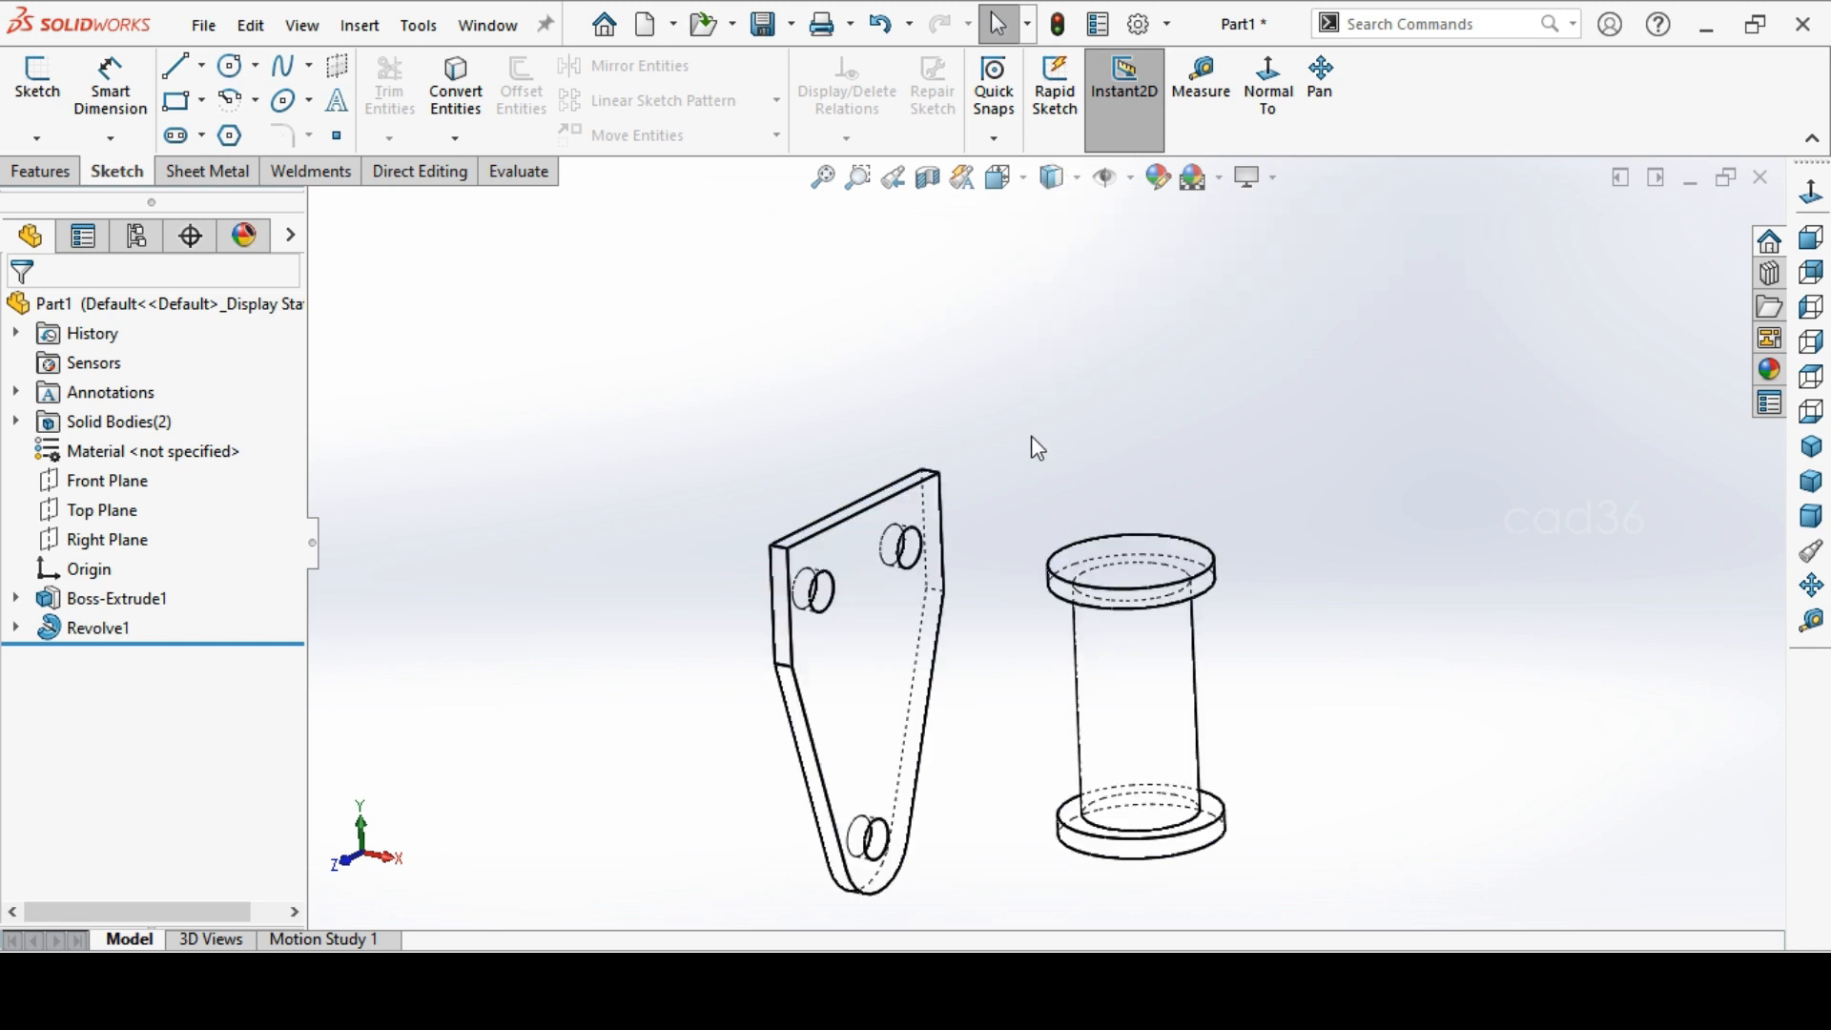
Start a sketch on the back plate's top face and draw a corner rectangle about 9.3 mm wide from the plate into the cylinder
scroll(835, 577, "down", 3)
left_click(809, 545)
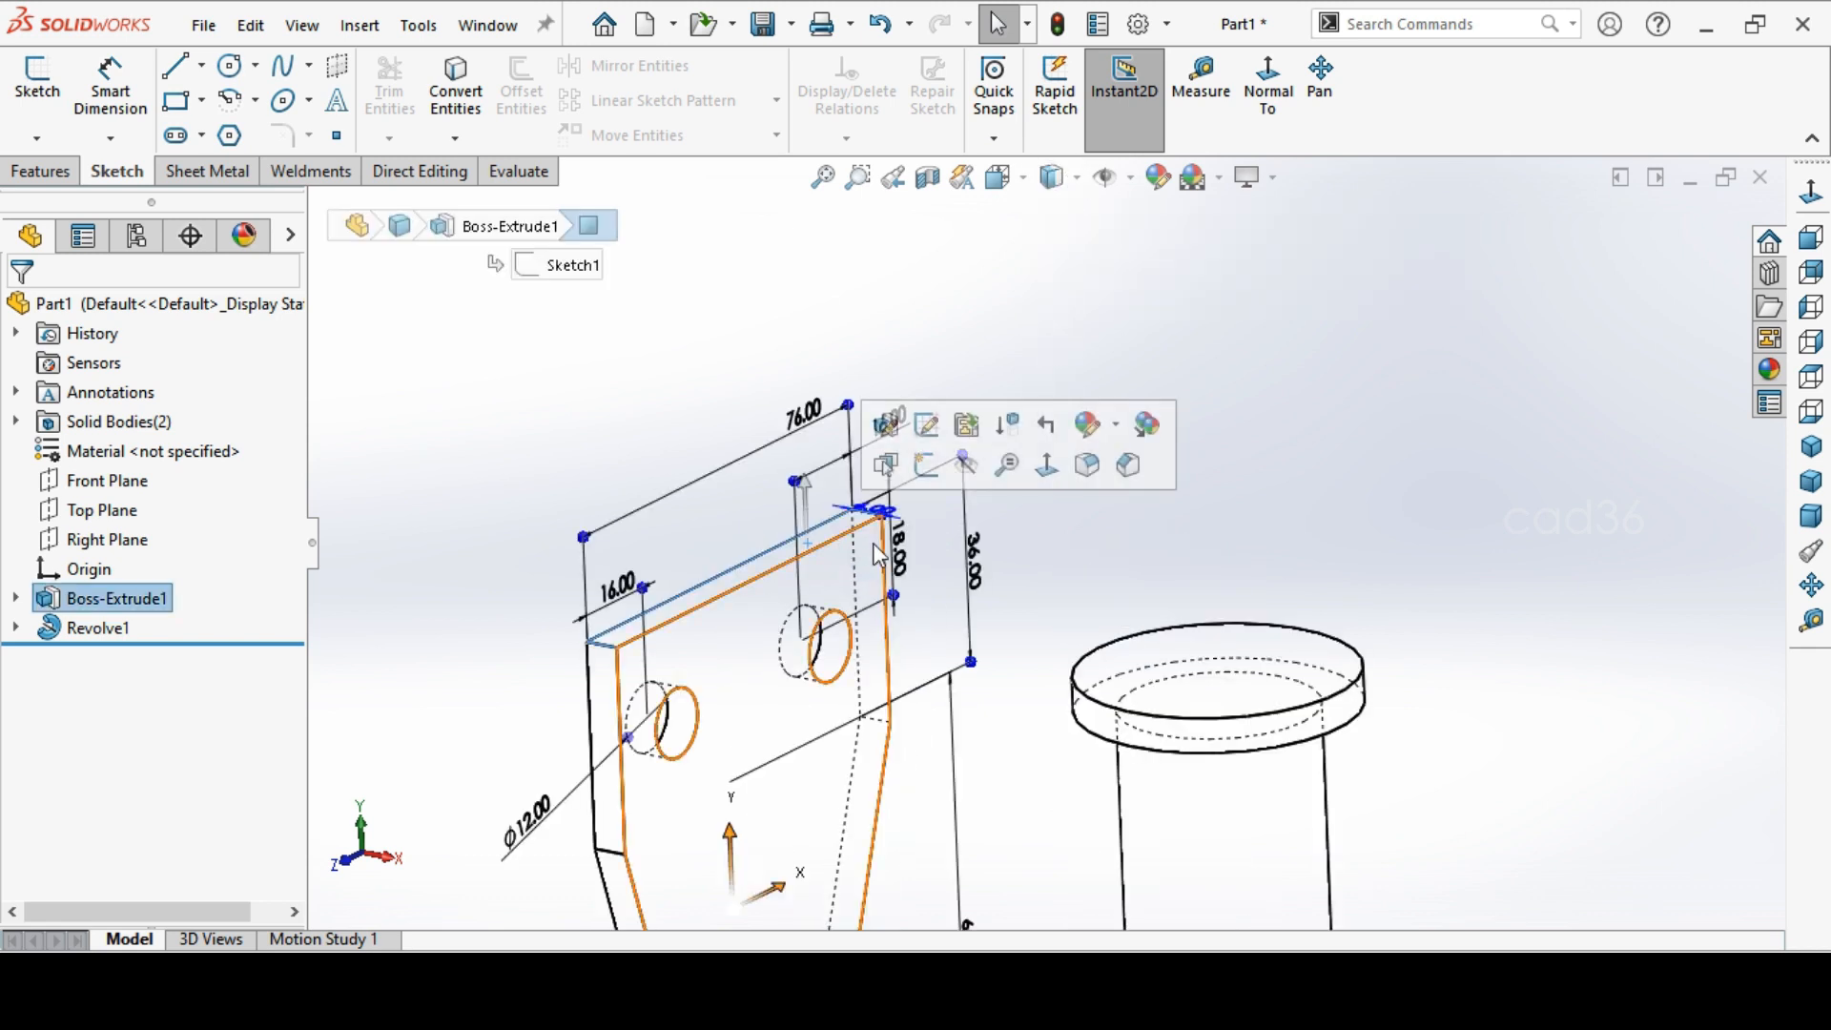
left_click(931, 467)
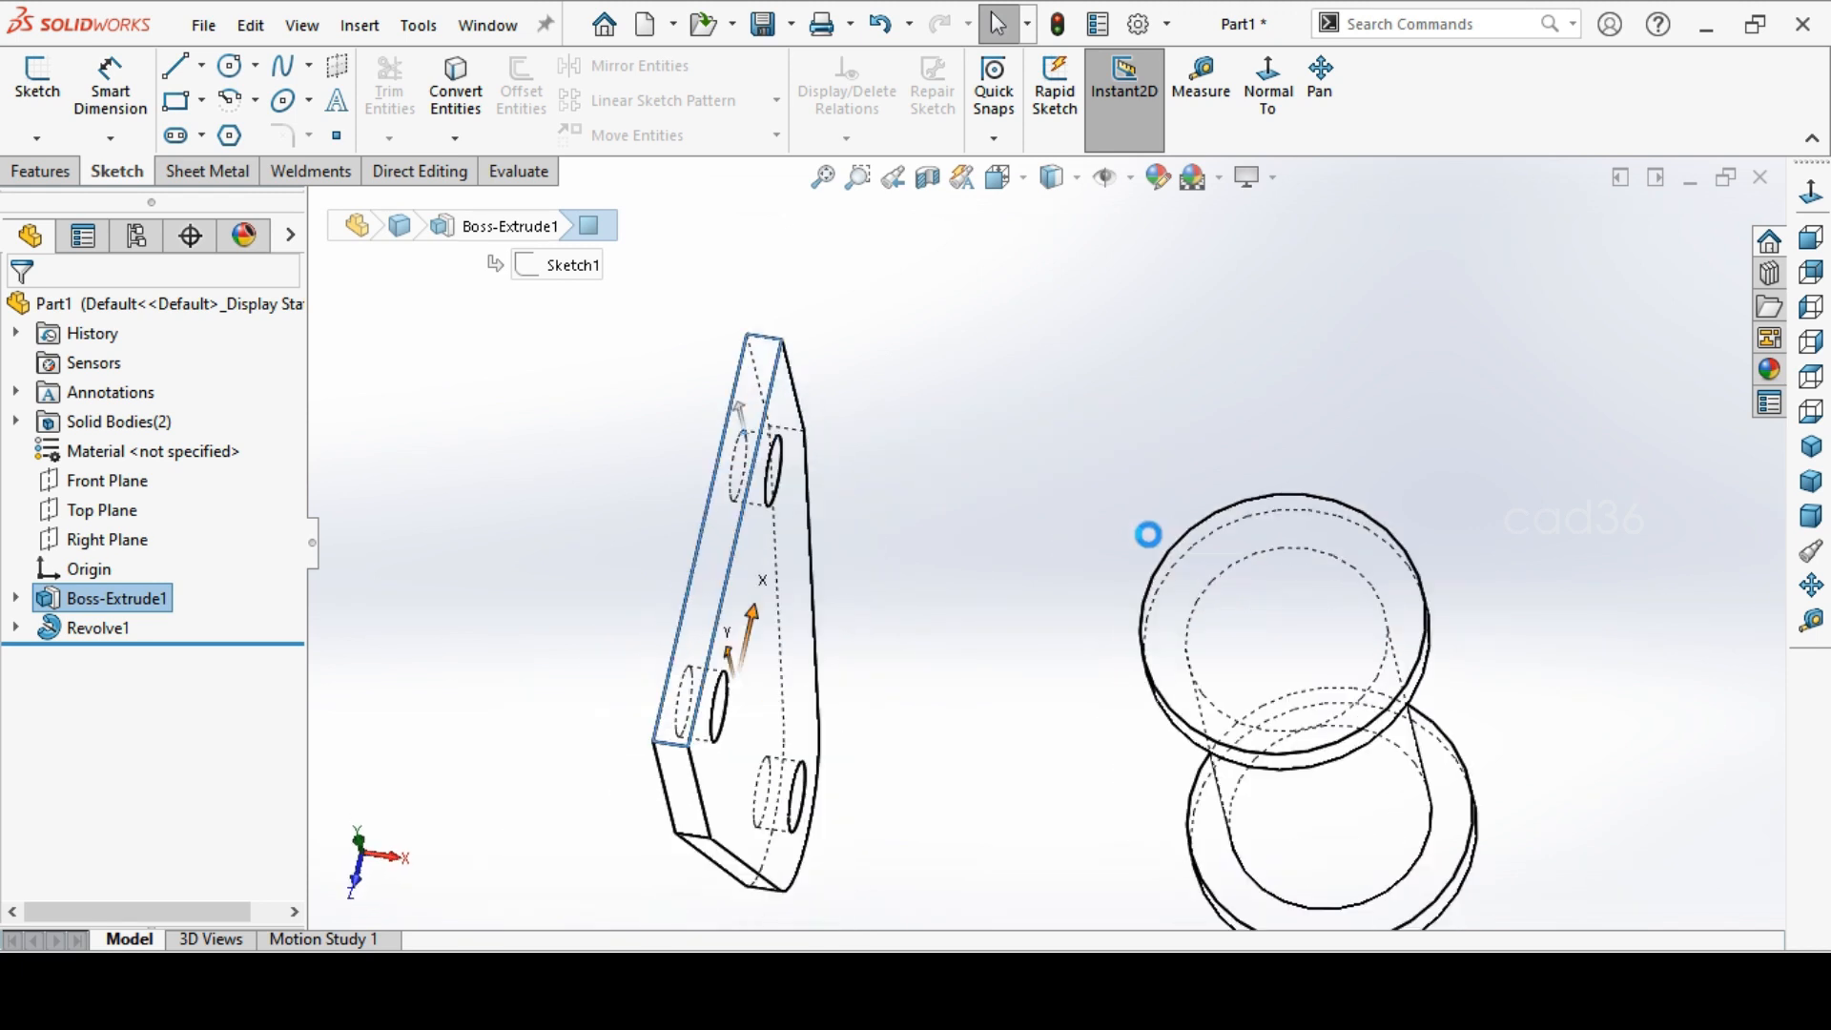
left_click(202, 100)
left_click(238, 134)
scroll(748, 548, "down", 3)
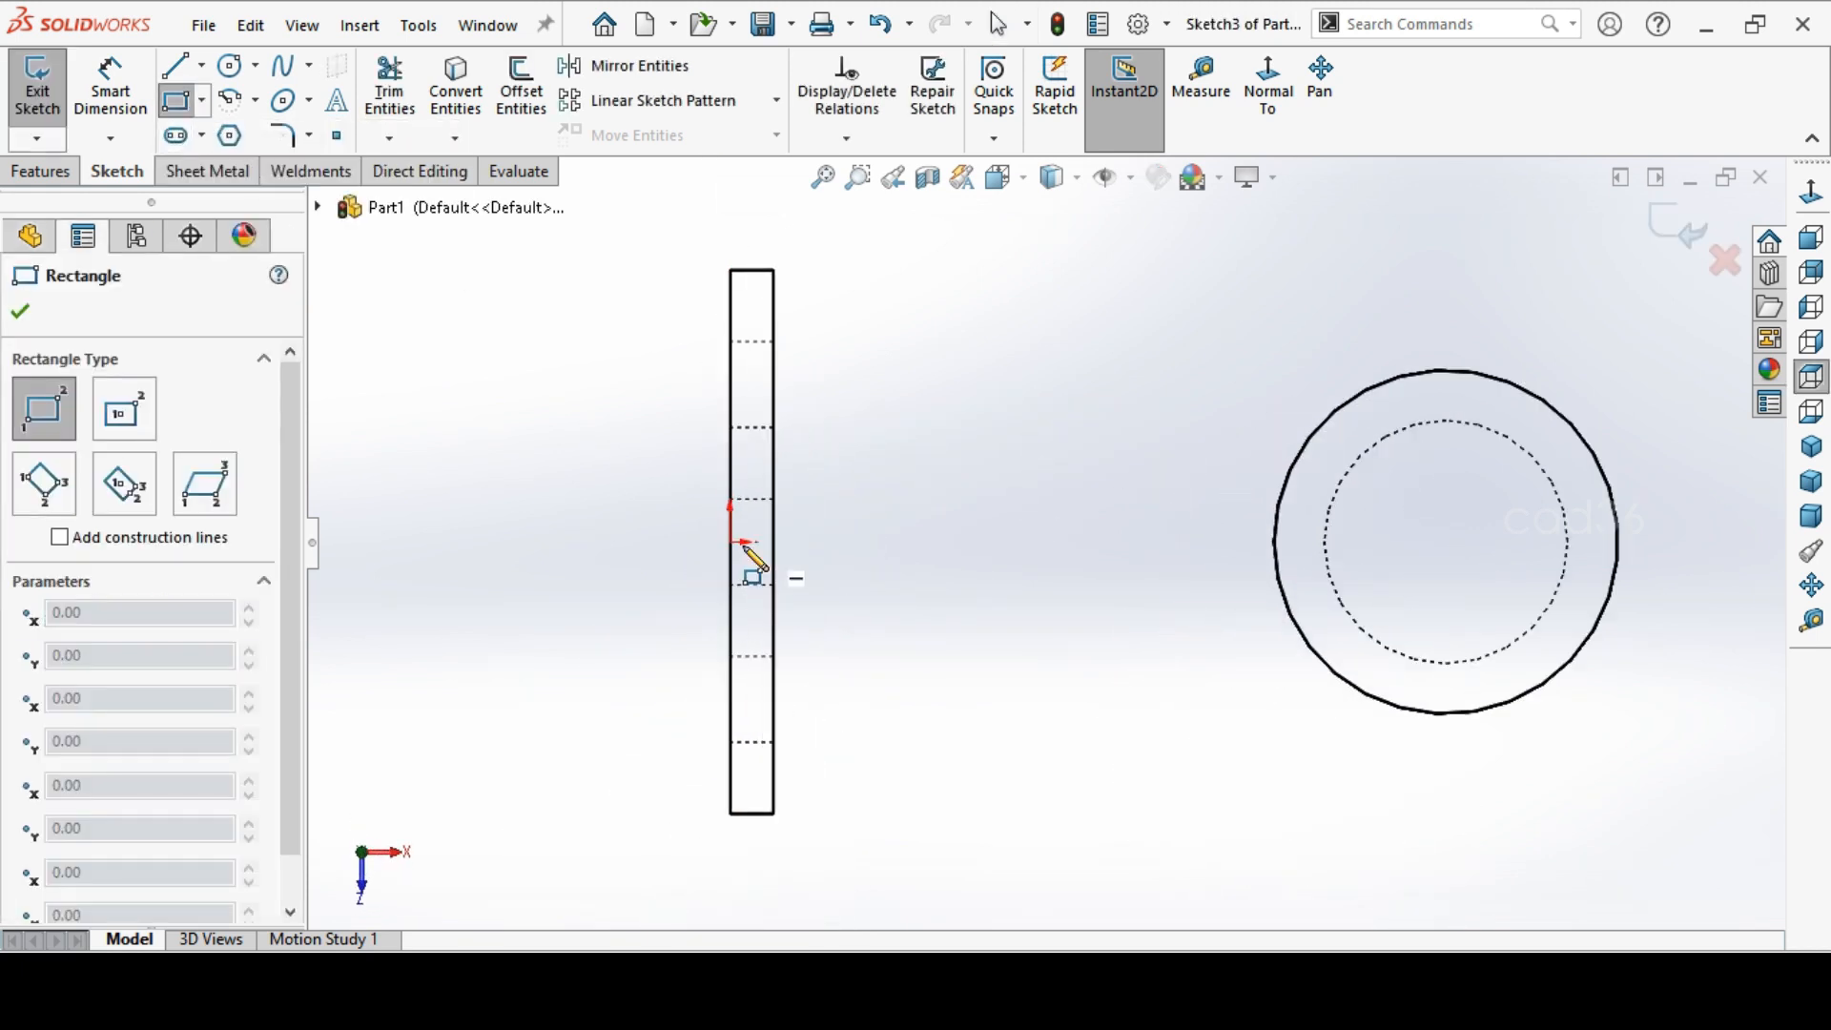
mouse_move(799, 510)
left_mouse_down()
mouse_move(1255, 605)
mouse_move(1668, 606)
left_mouse_up()
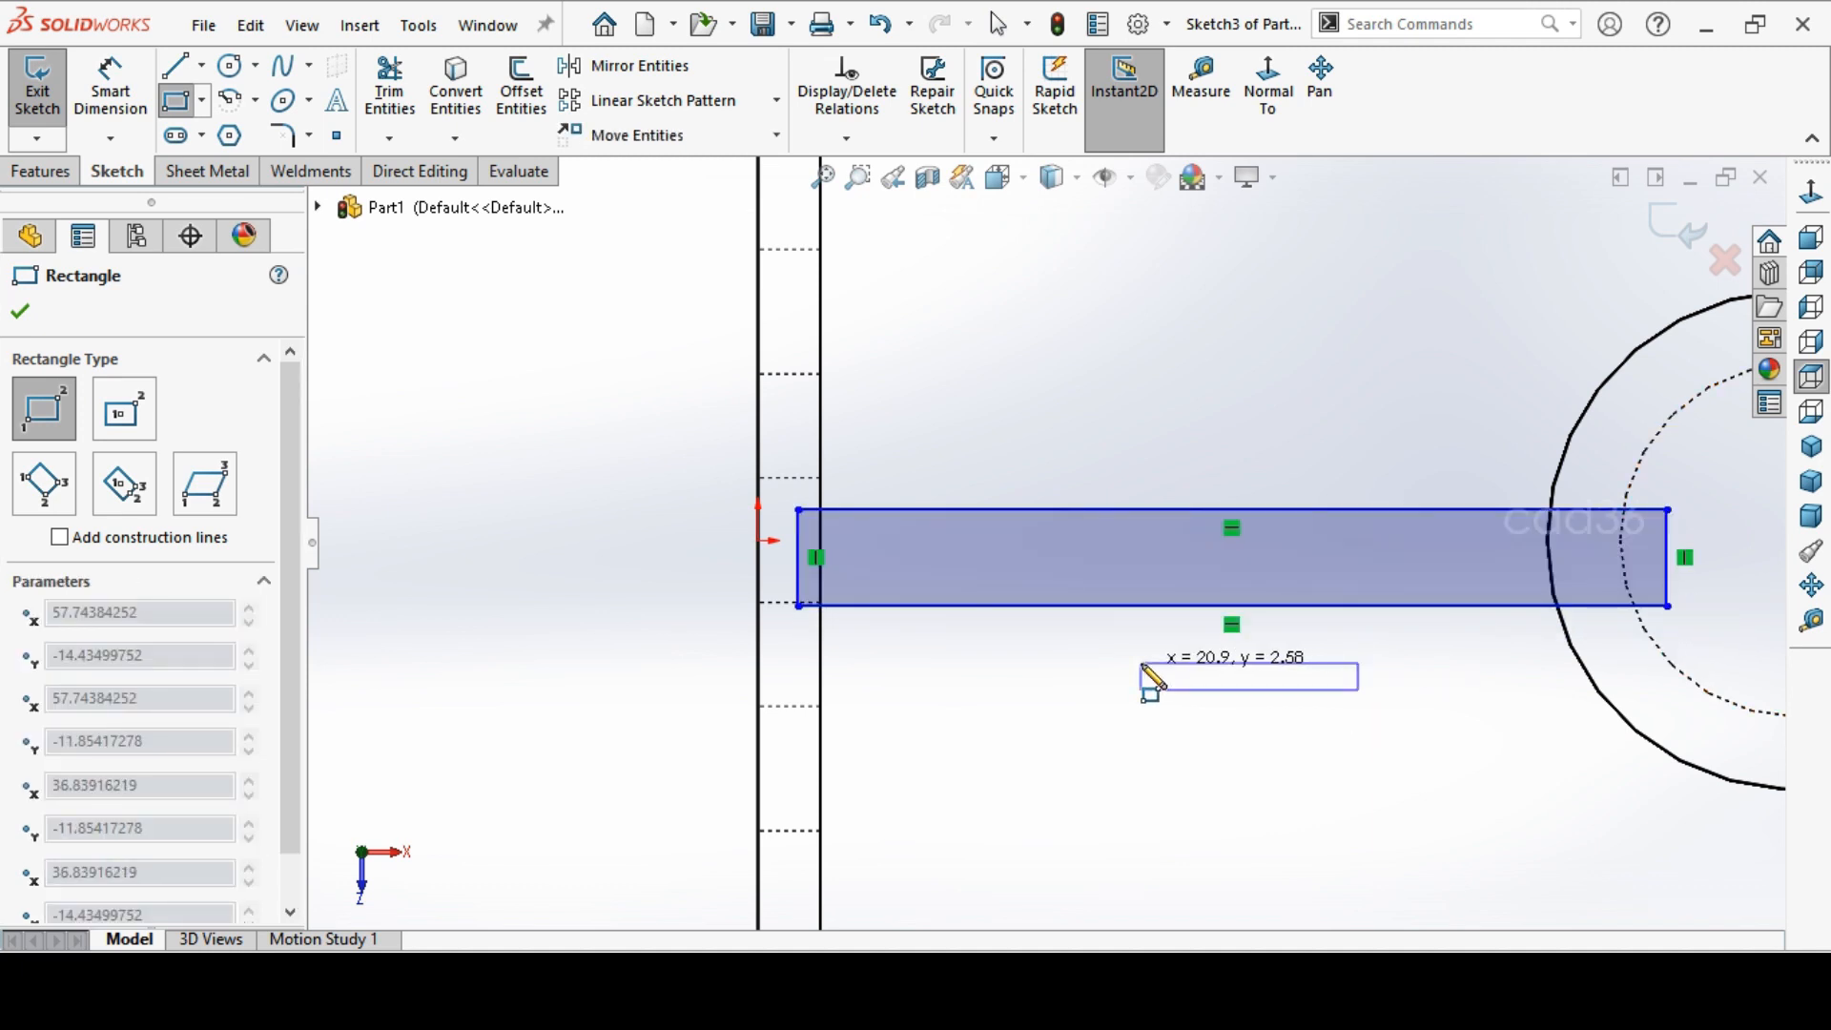
key("Escape")
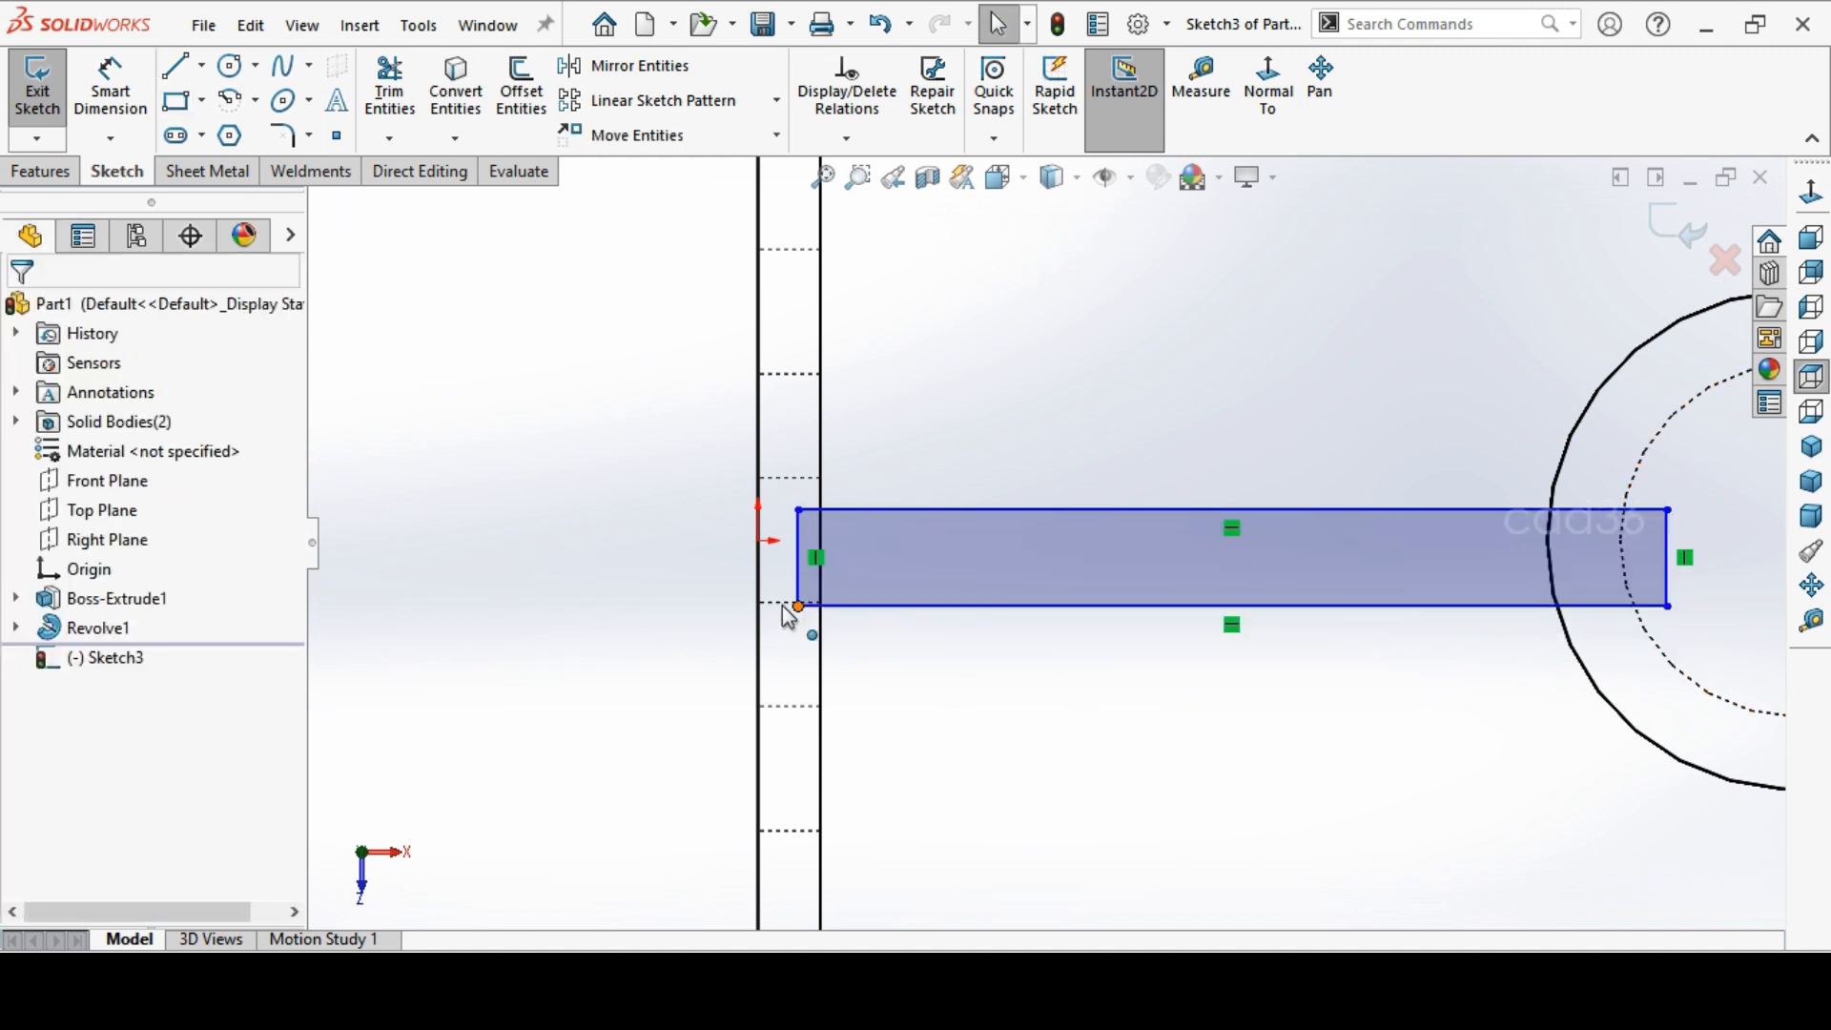
Align the midpoint of the rectangle's short edge at the plate with the origin using a Horizontal relation
left_click(801, 571)
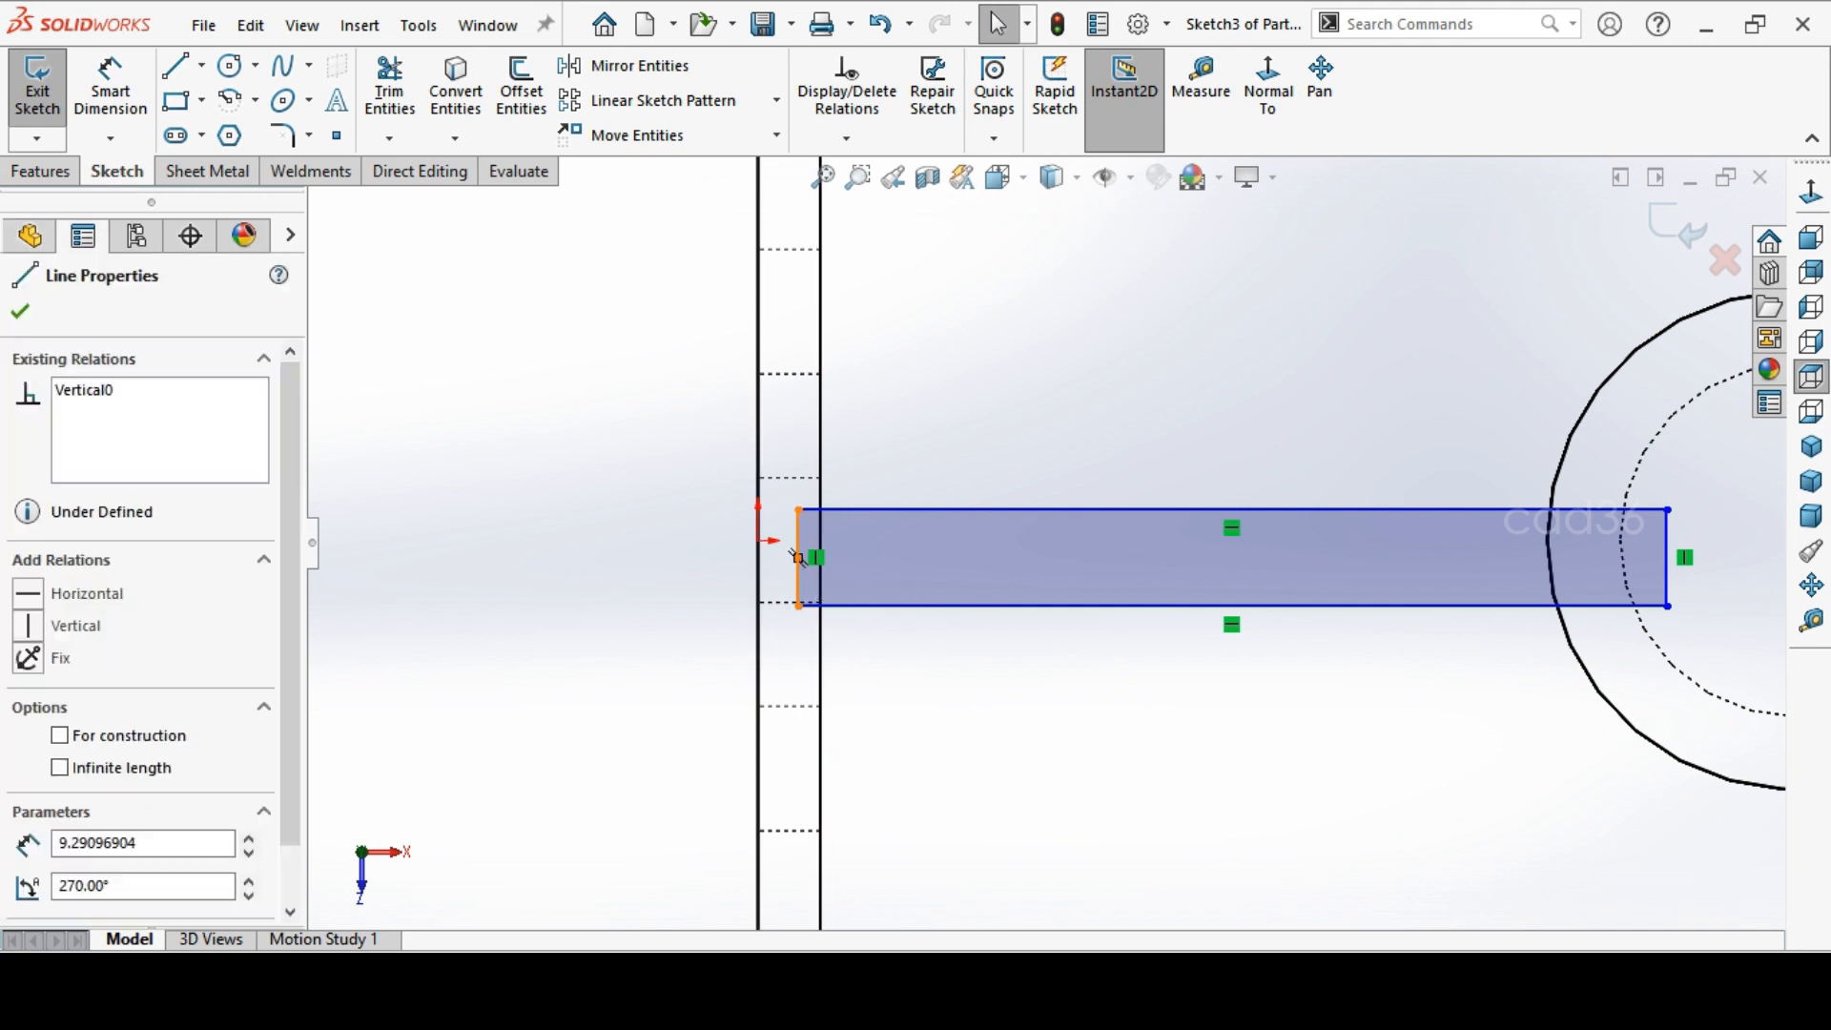
left_click(760, 542, "ctrl")
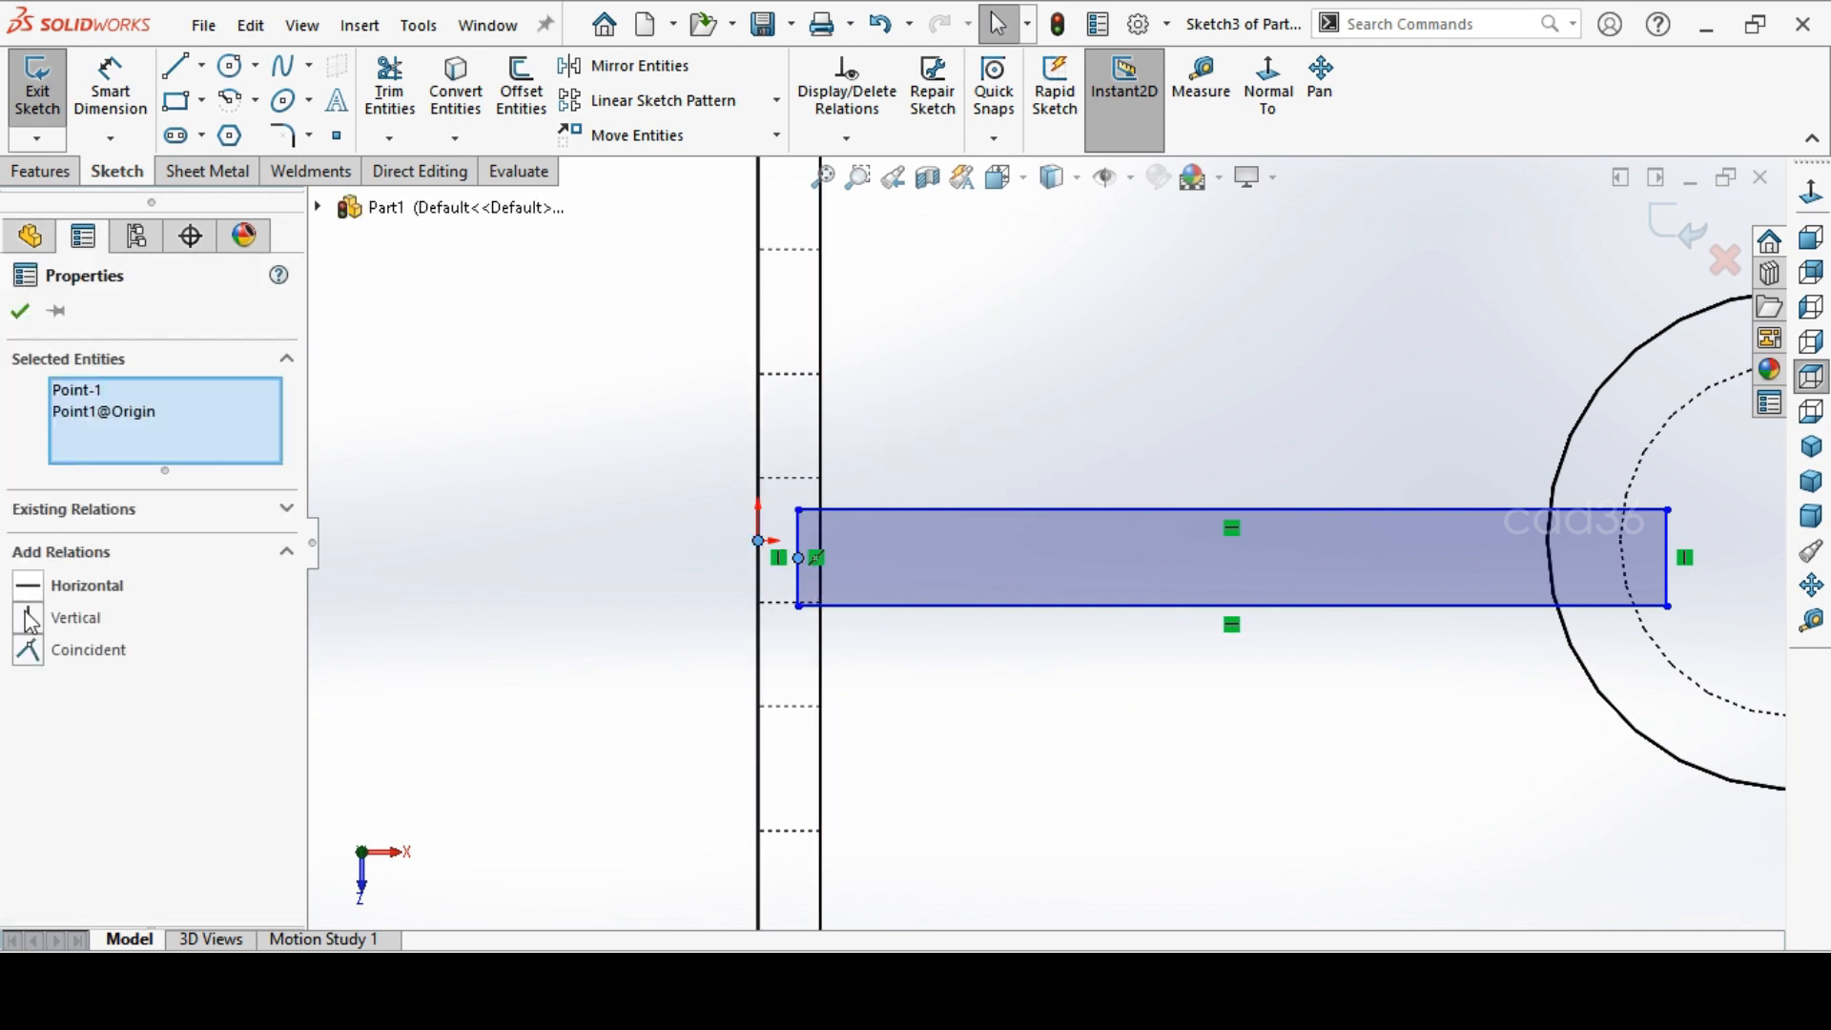
left_click(90, 594)
key("Escape")
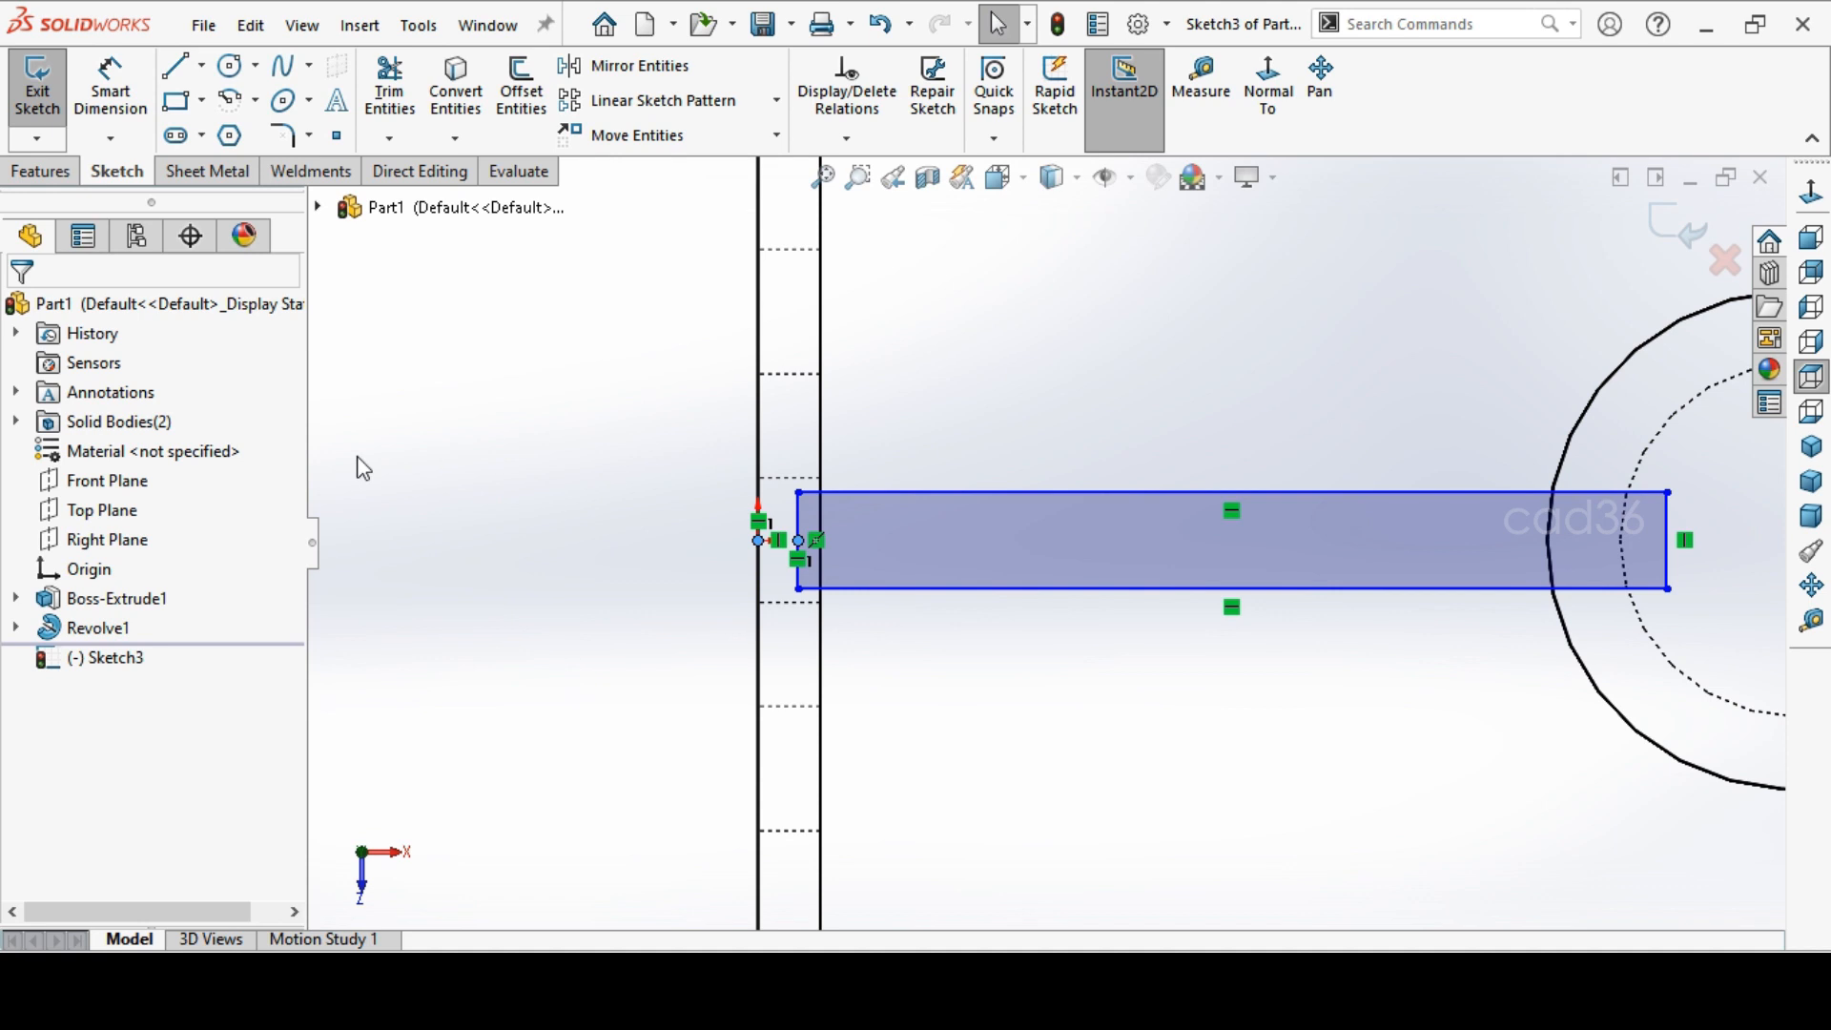
Set the width of the connecting rib's rectangle to 6 mm
left_click(118, 97)
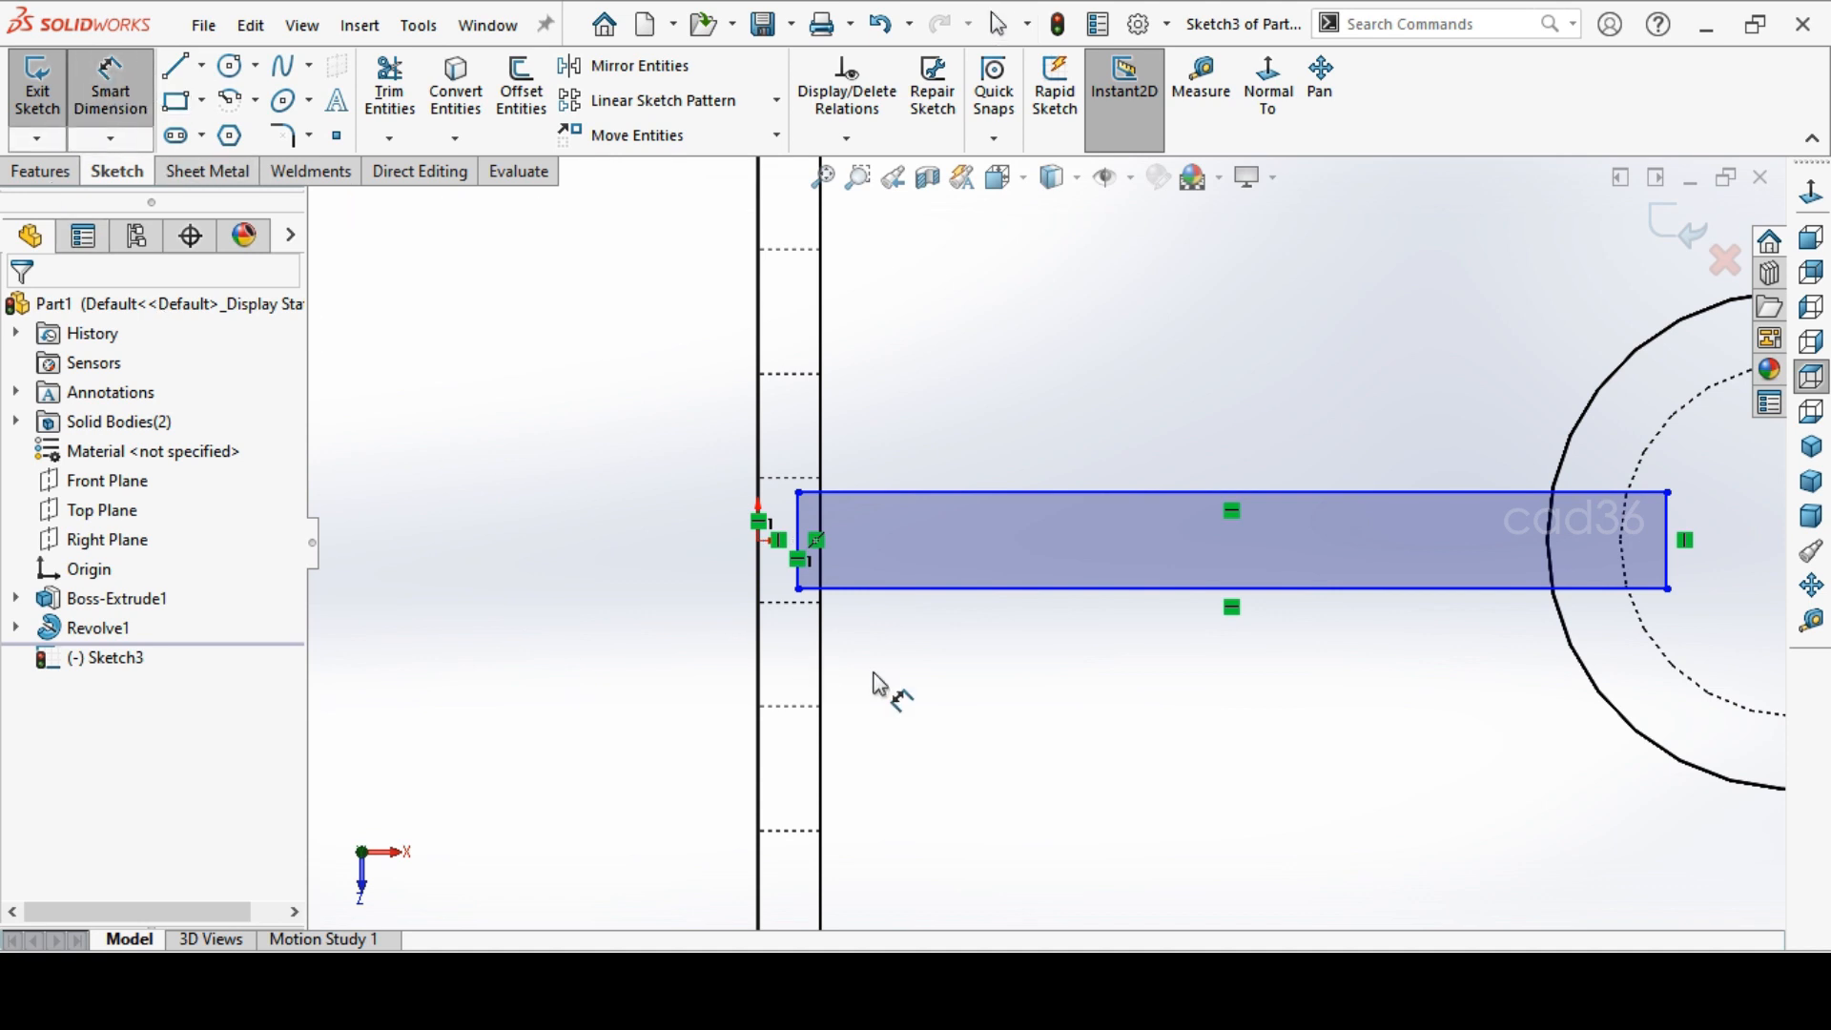
left_click(797, 576)
left_click(645, 559)
type("6")
key("Return")
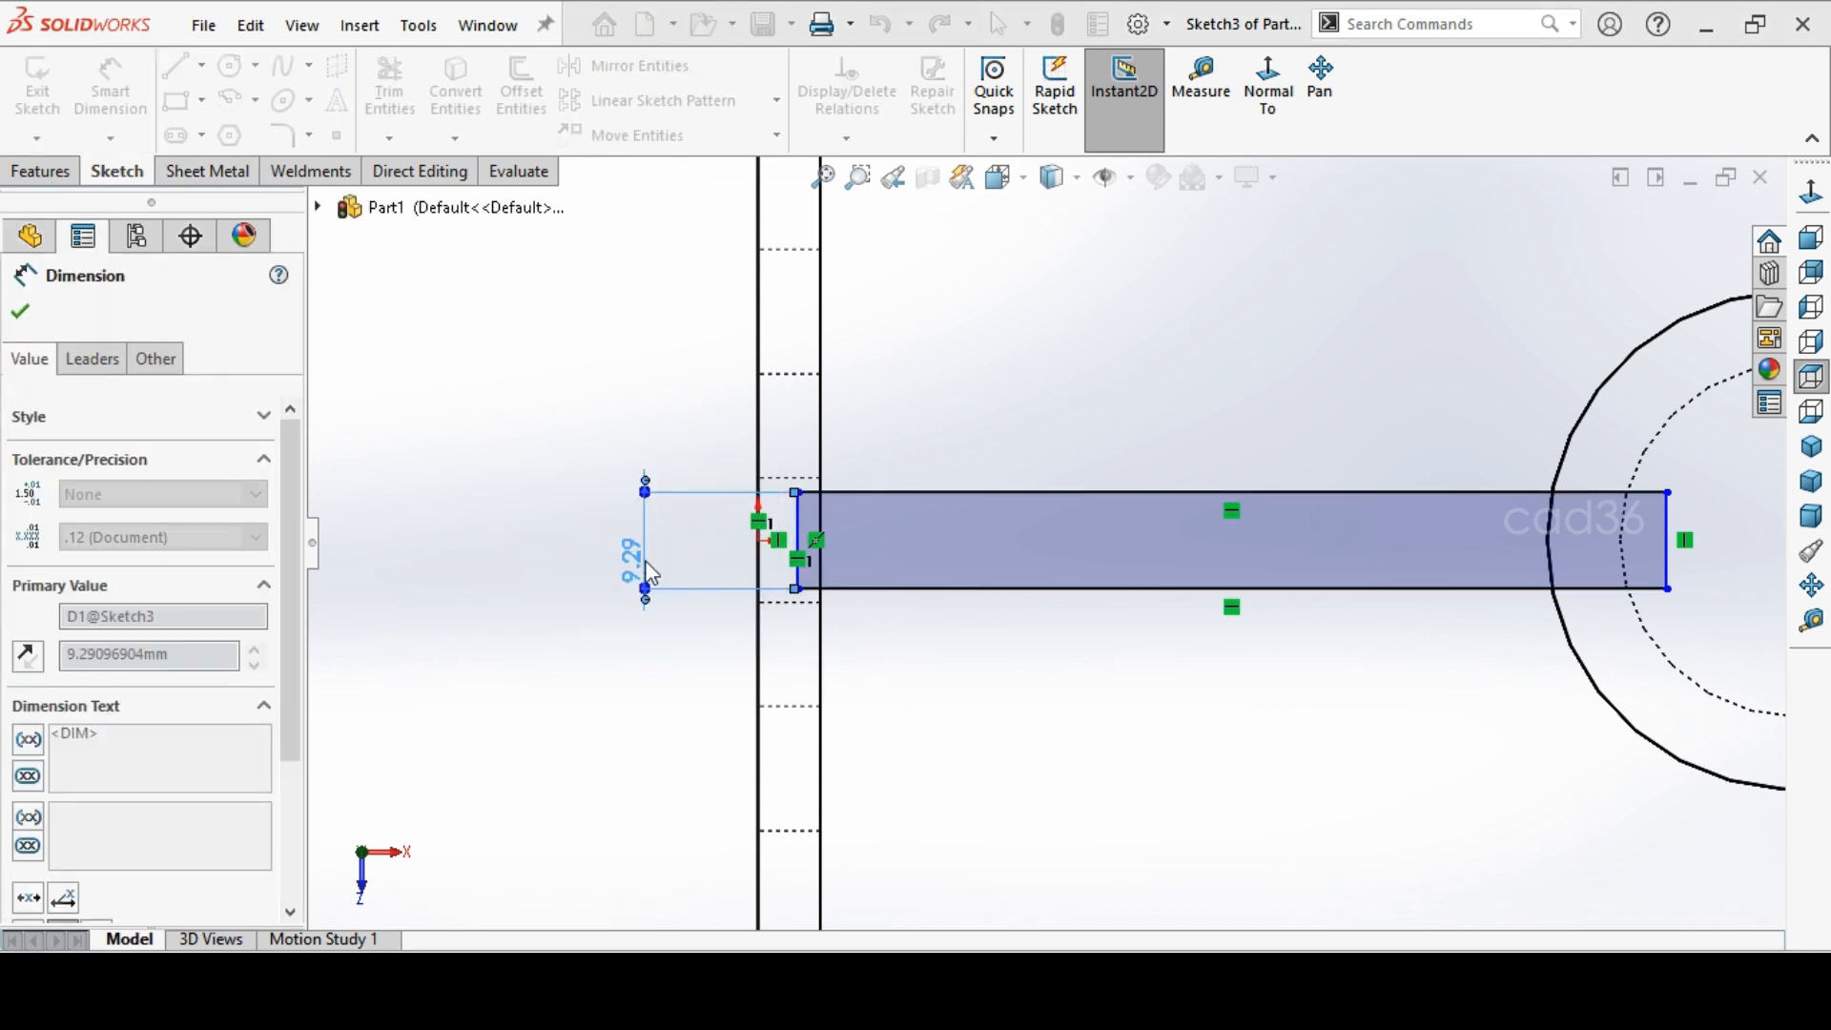
left_click(1284, 731)
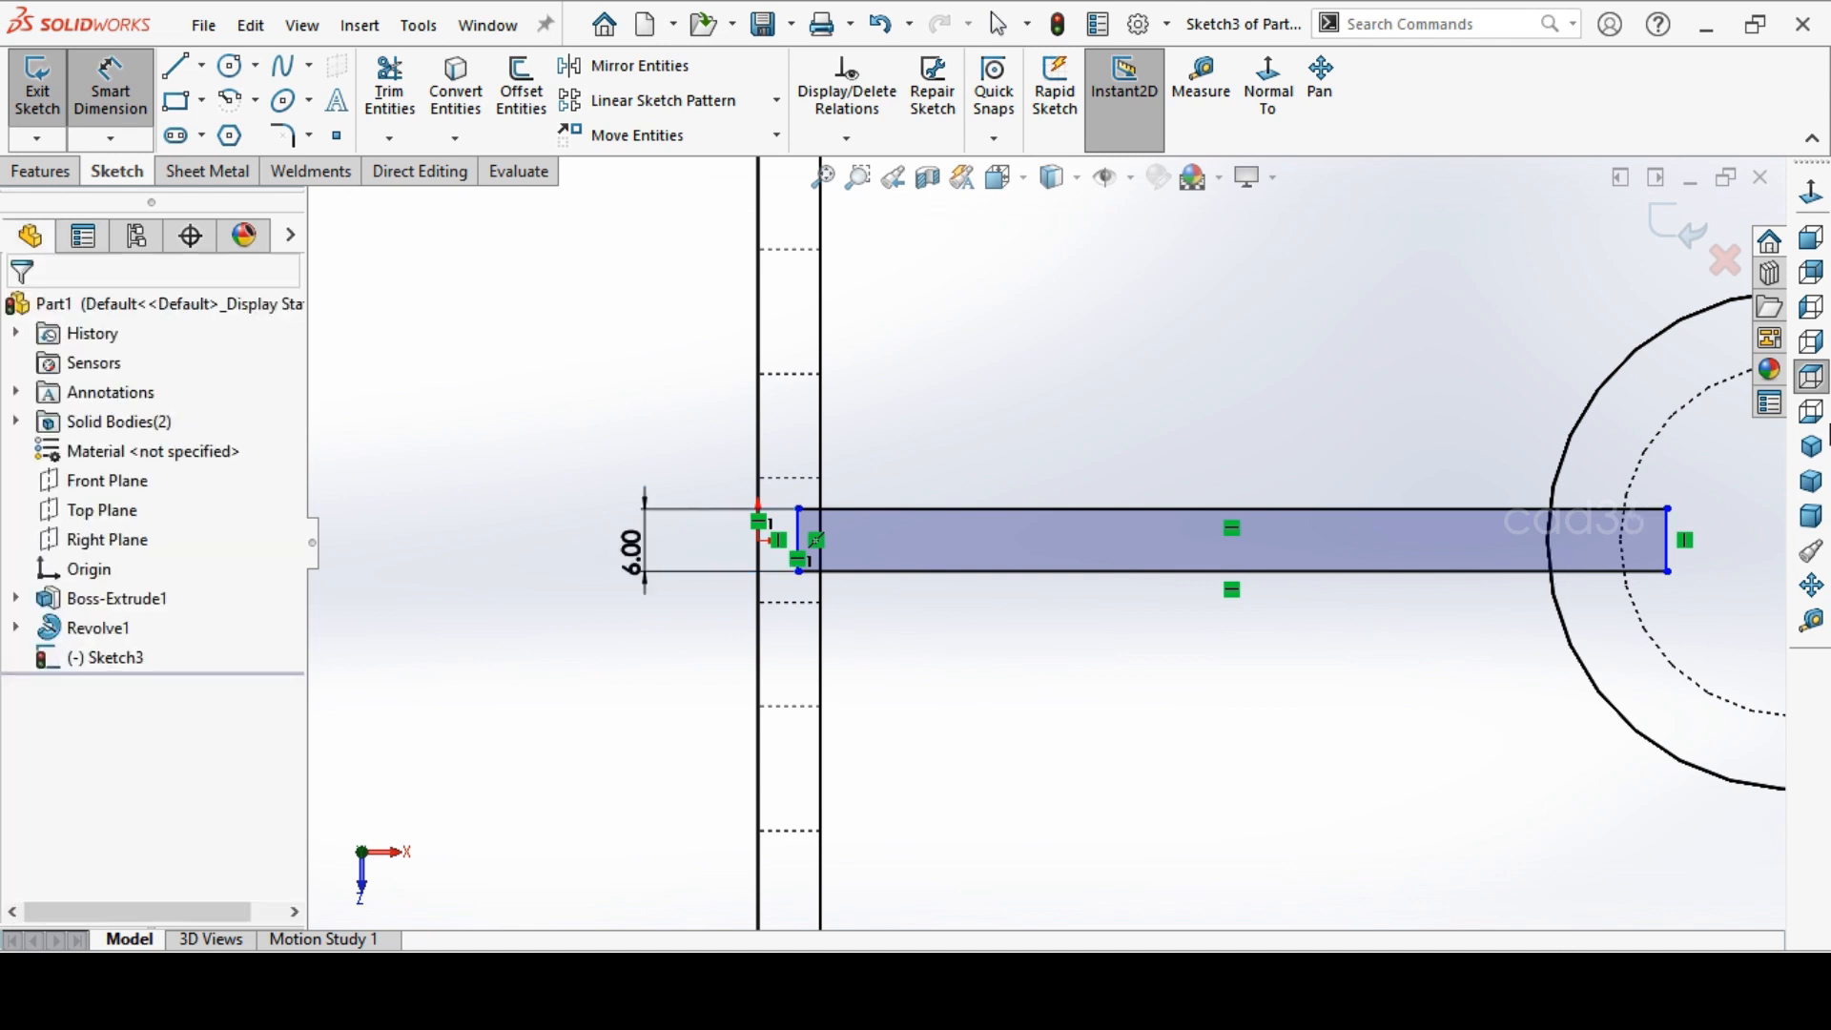
Extrude the rib rectangle 82 mm downward as a blind boss joining the plate and the cylinder
left_click(1814, 454)
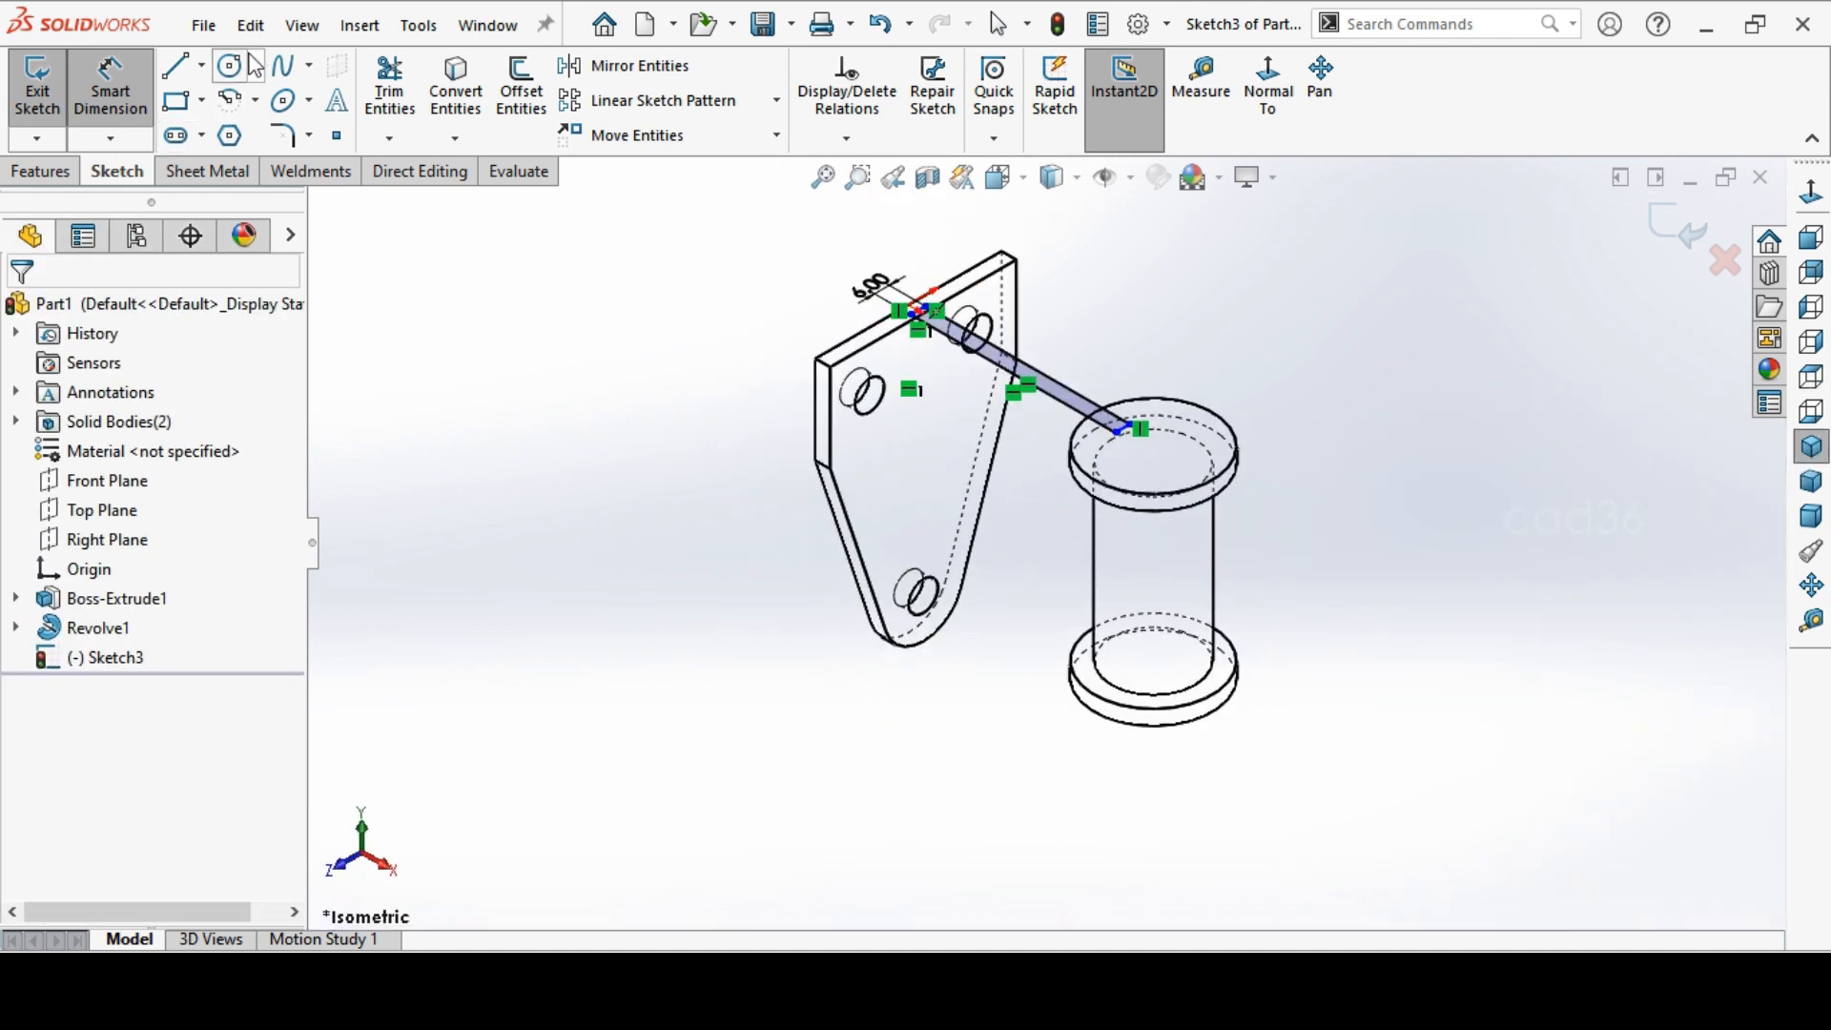
left_click(40, 172)
left_click(85, 107)
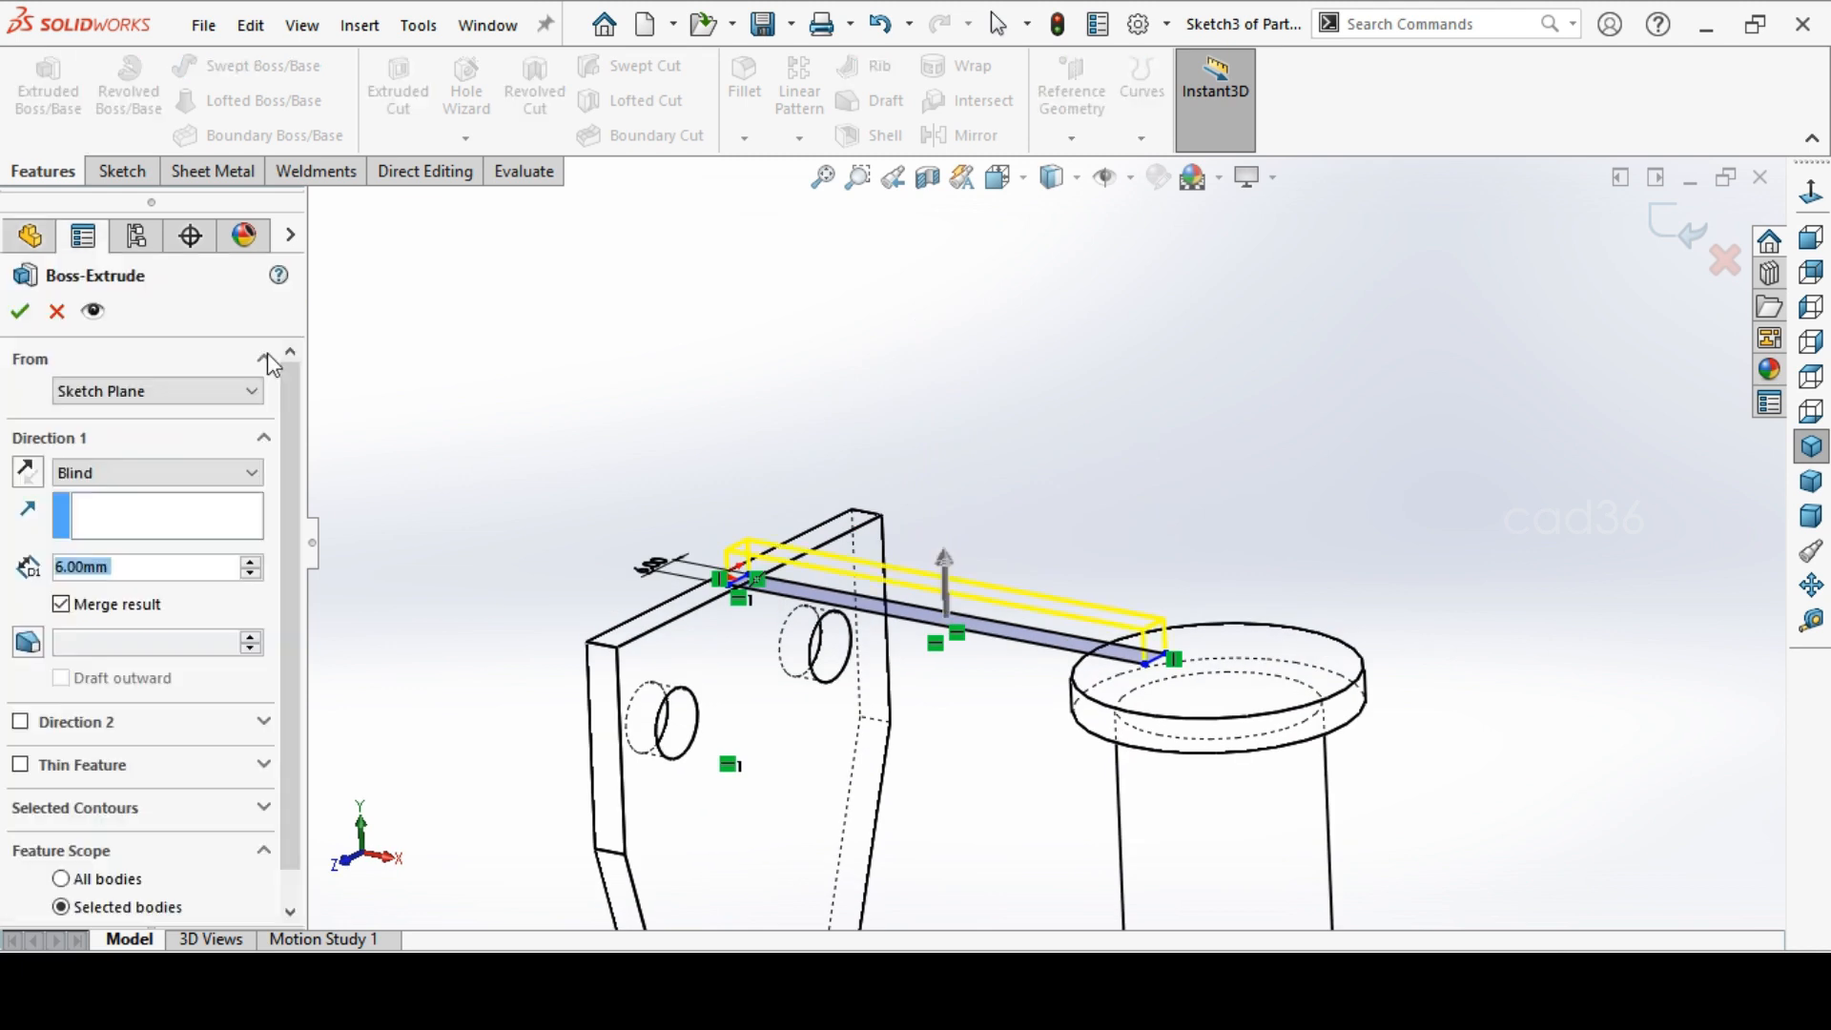
left_click(29, 474)
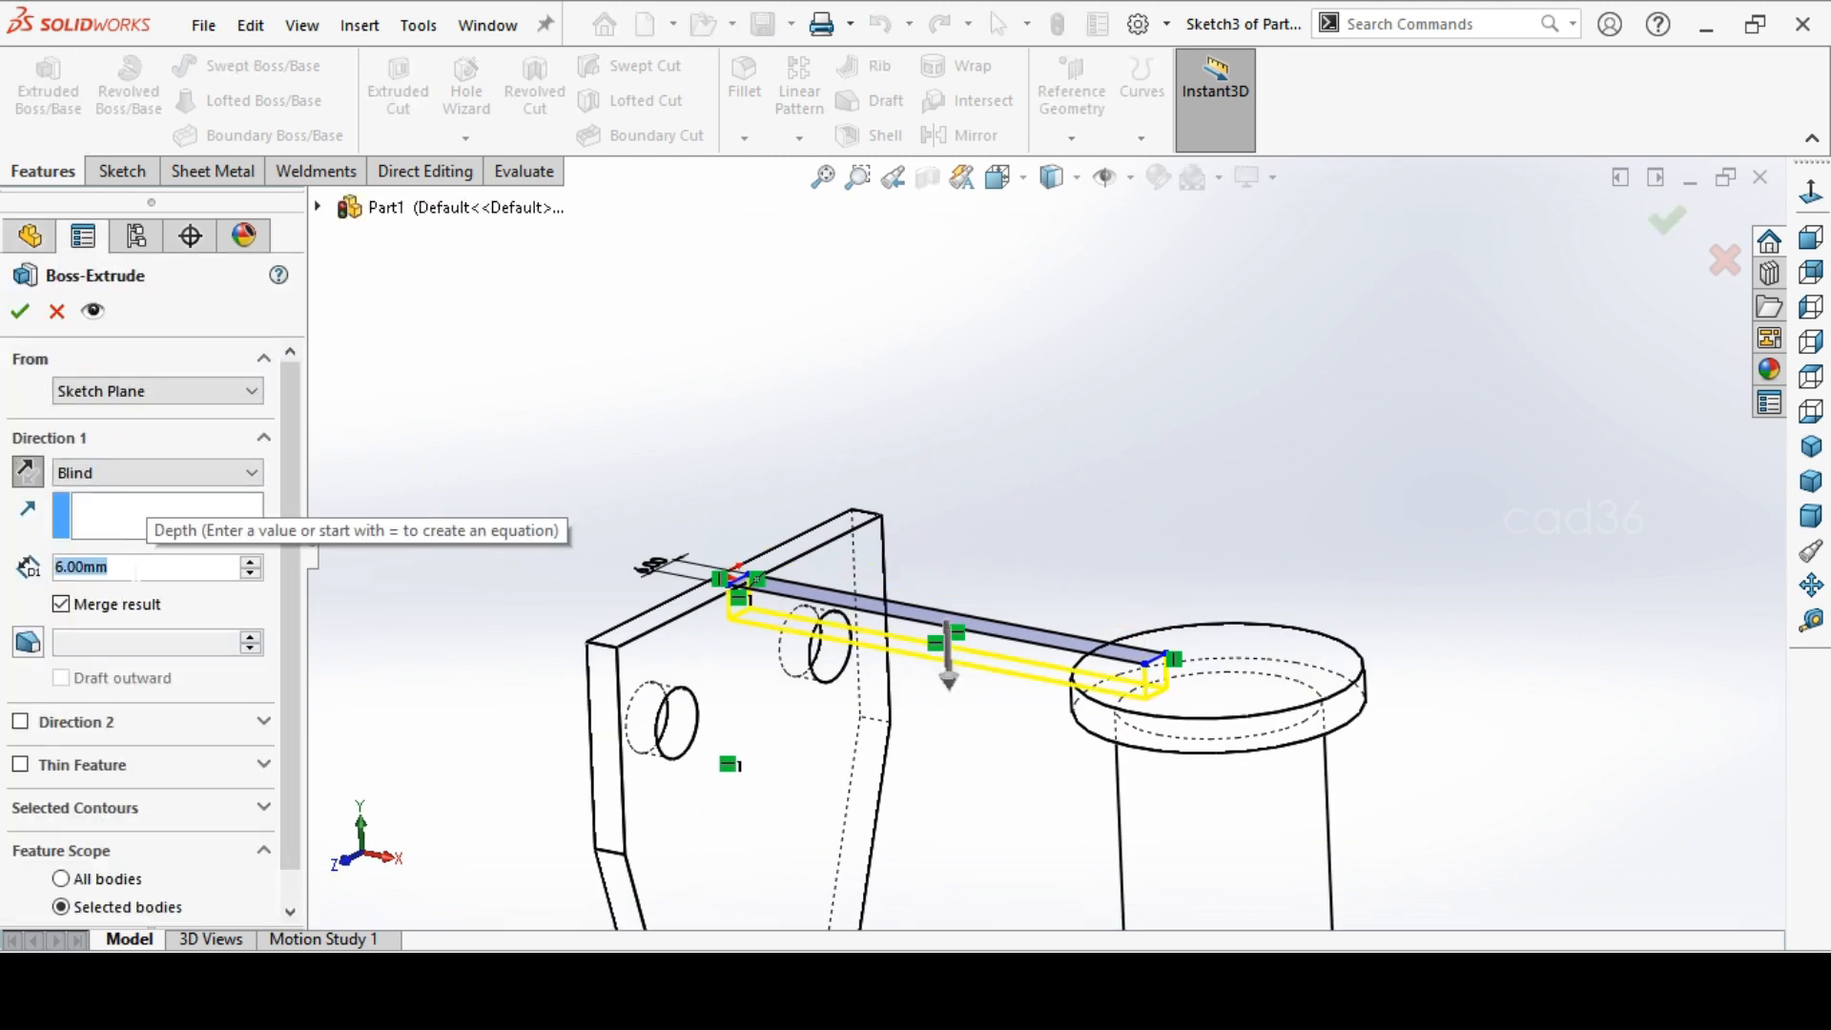
type("82")
key("Return")
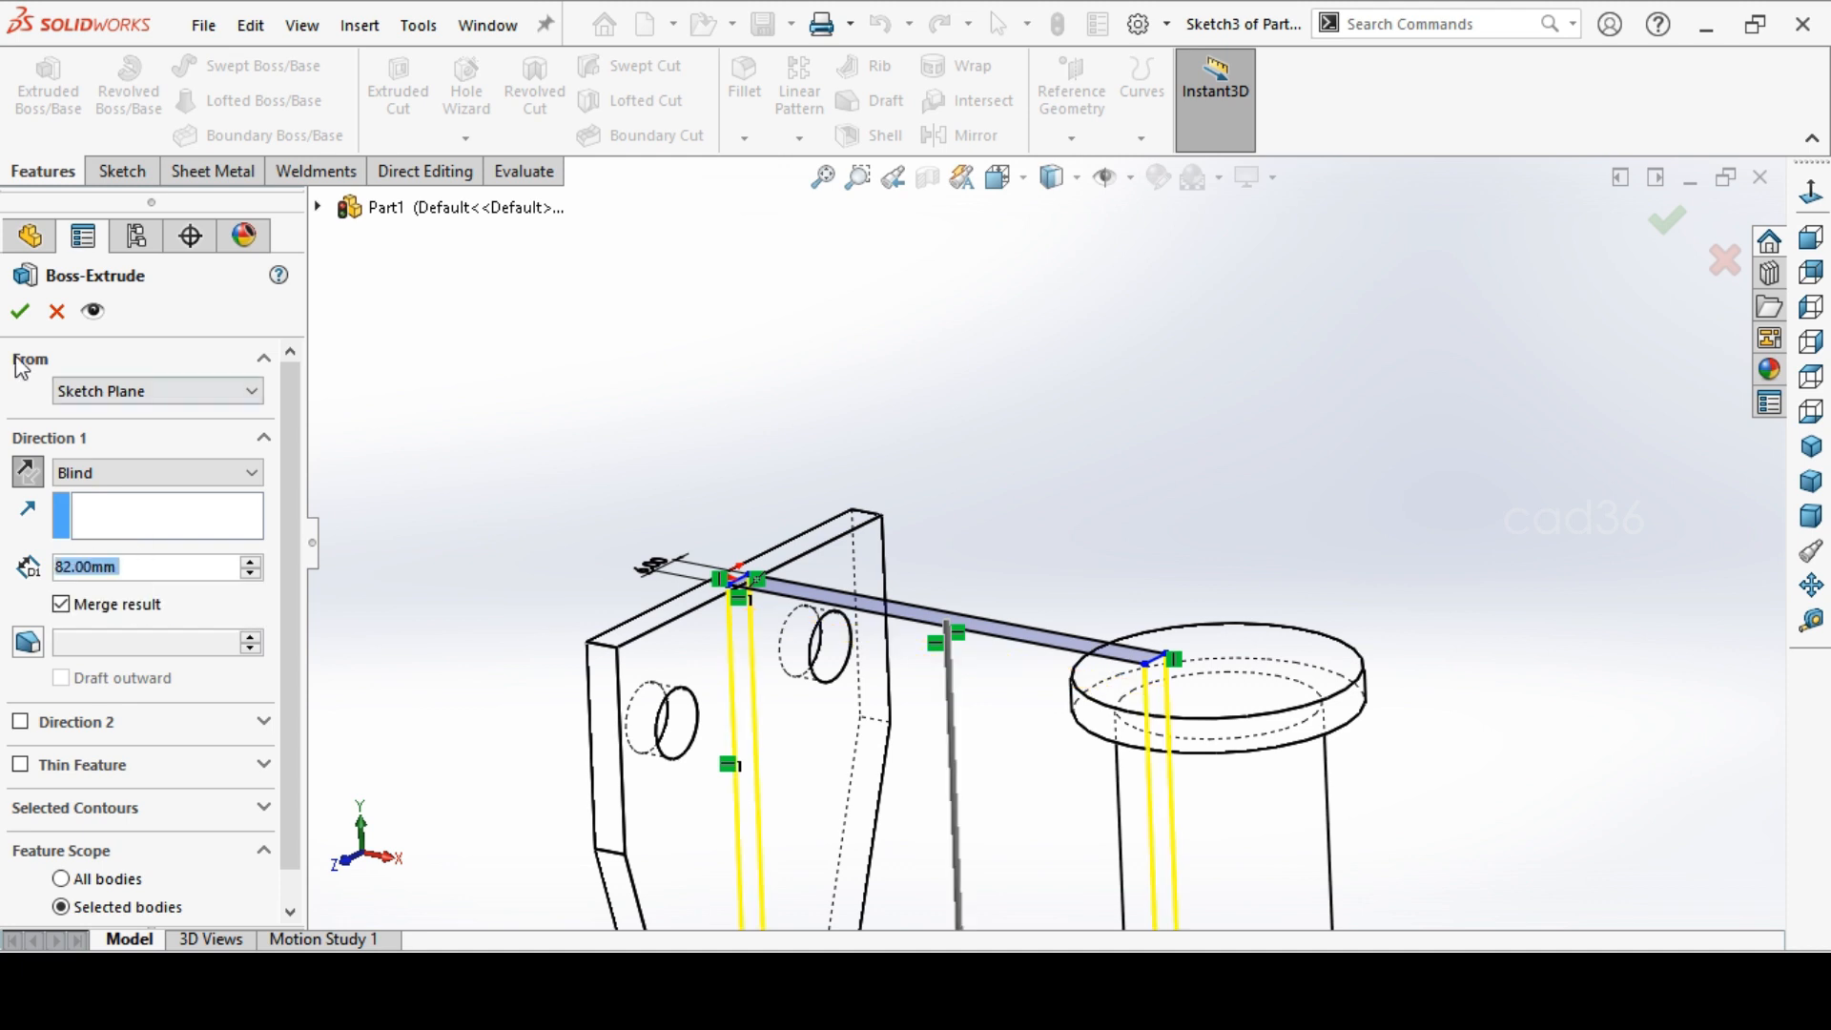
left_click(20, 311)
left_click(946, 455)
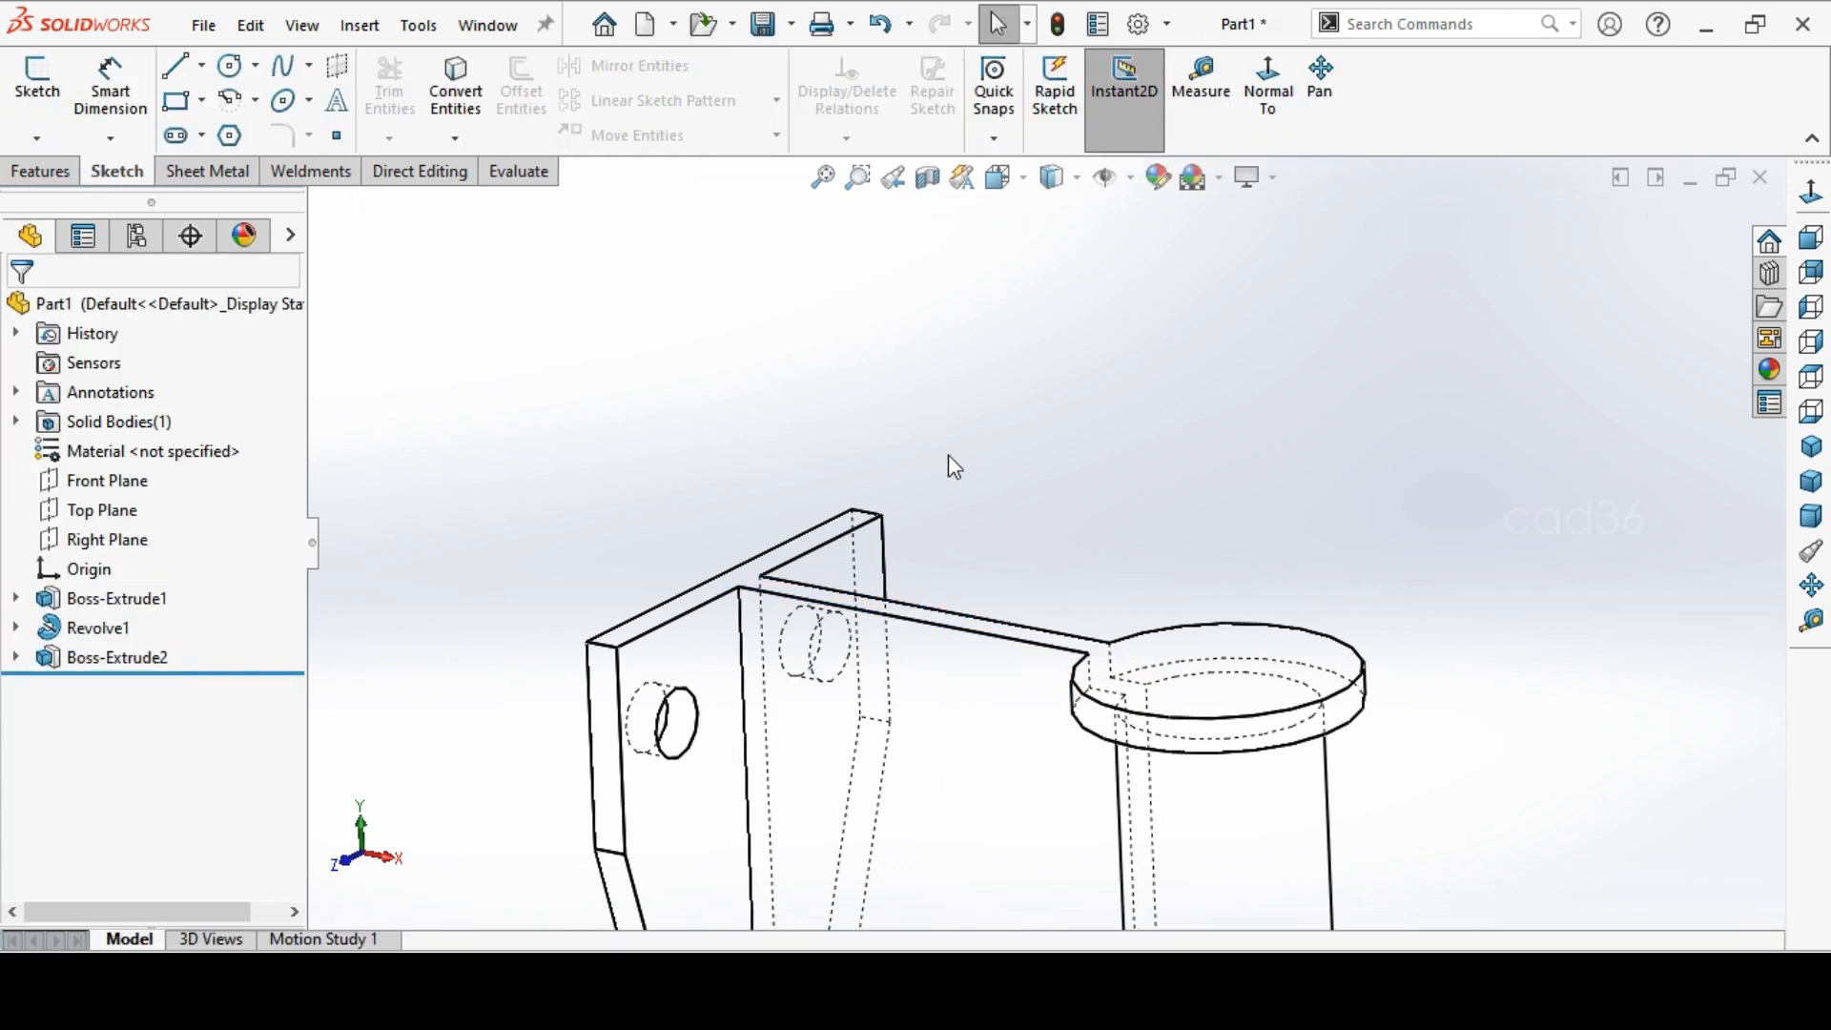
scroll(1175, 510, "up", 2)
scroll(1071, 891, "down", 2)
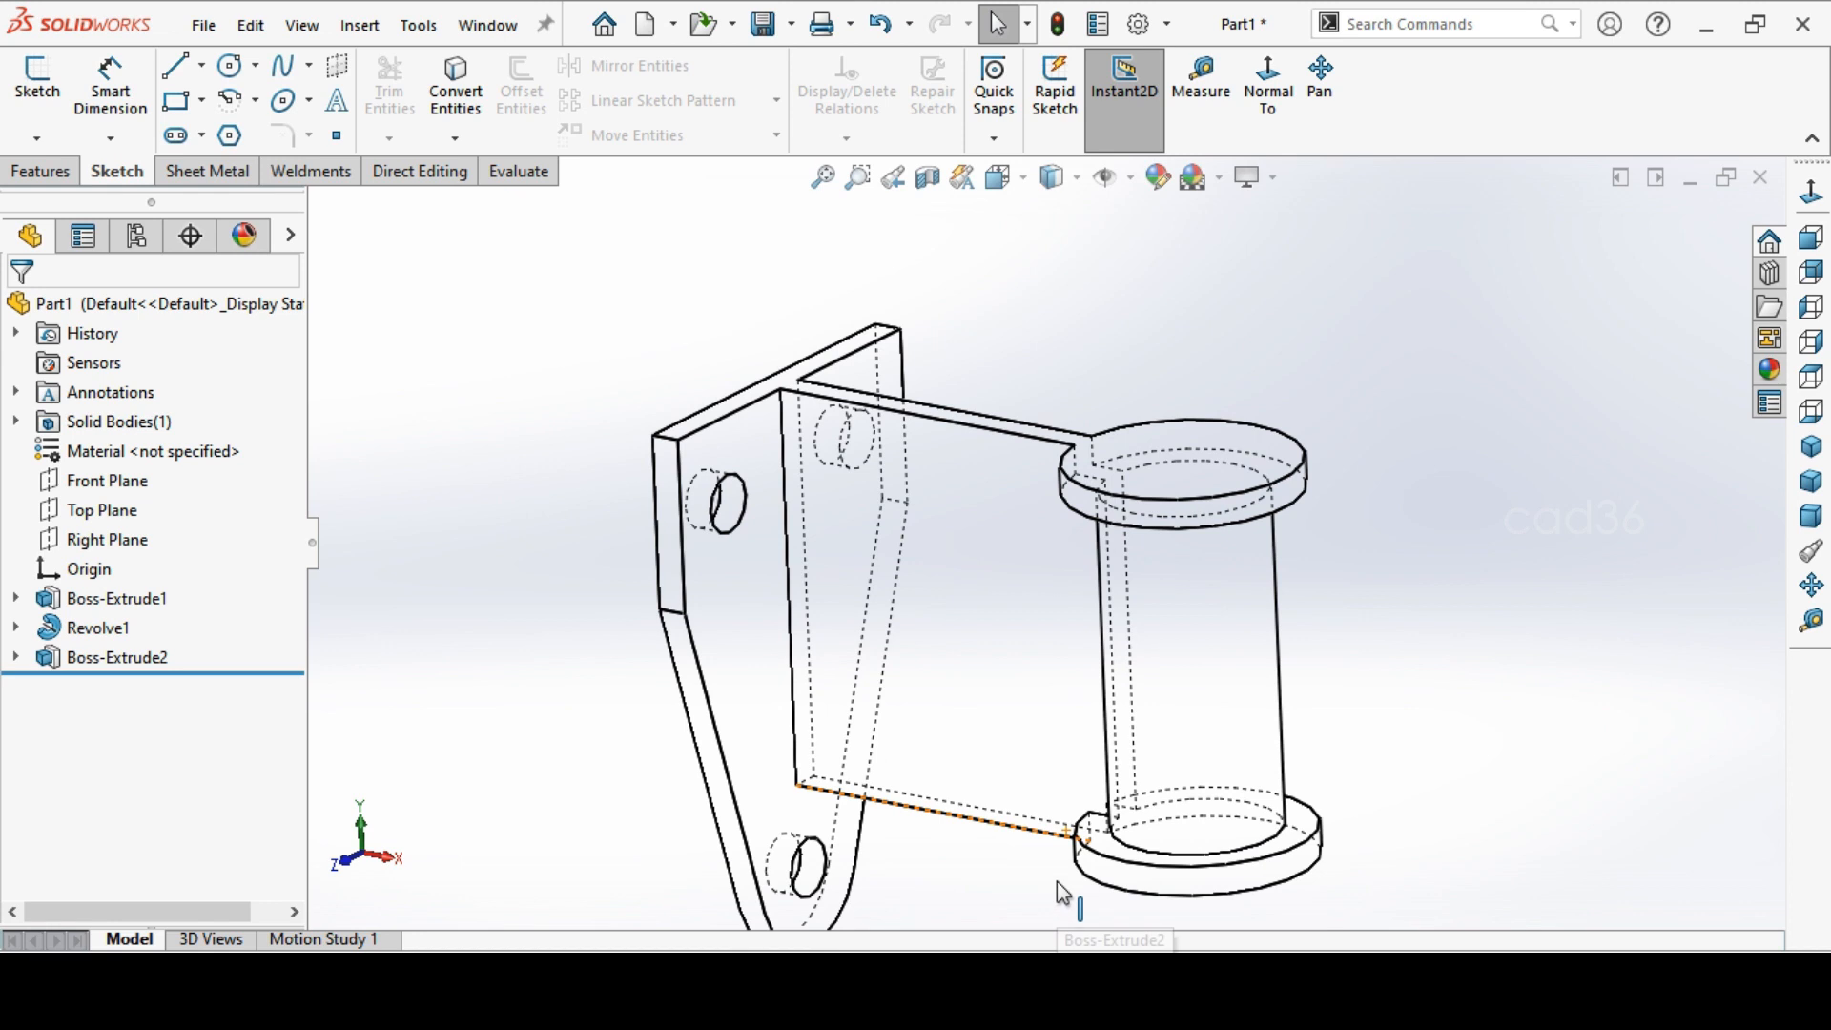
Create a reference plane offset 35 mm below the bracket's top face, using a flipped offset
left_click(40, 172)
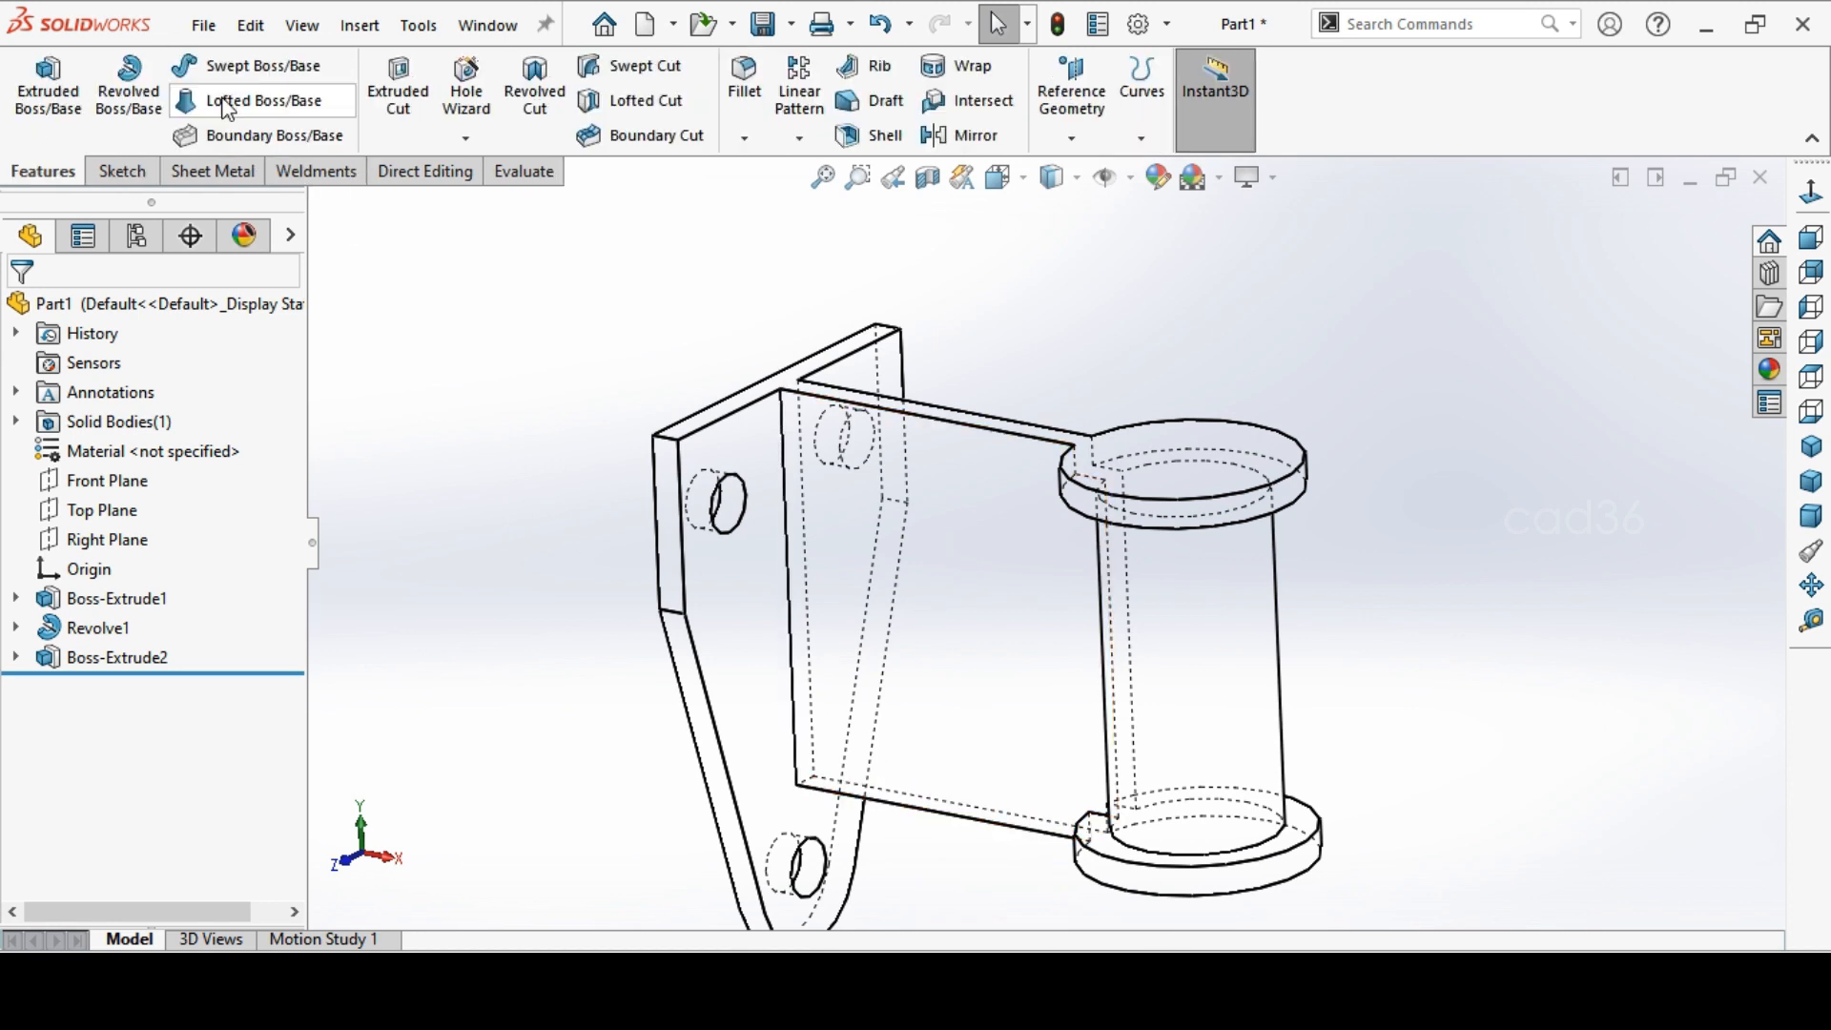
left_click(119, 172)
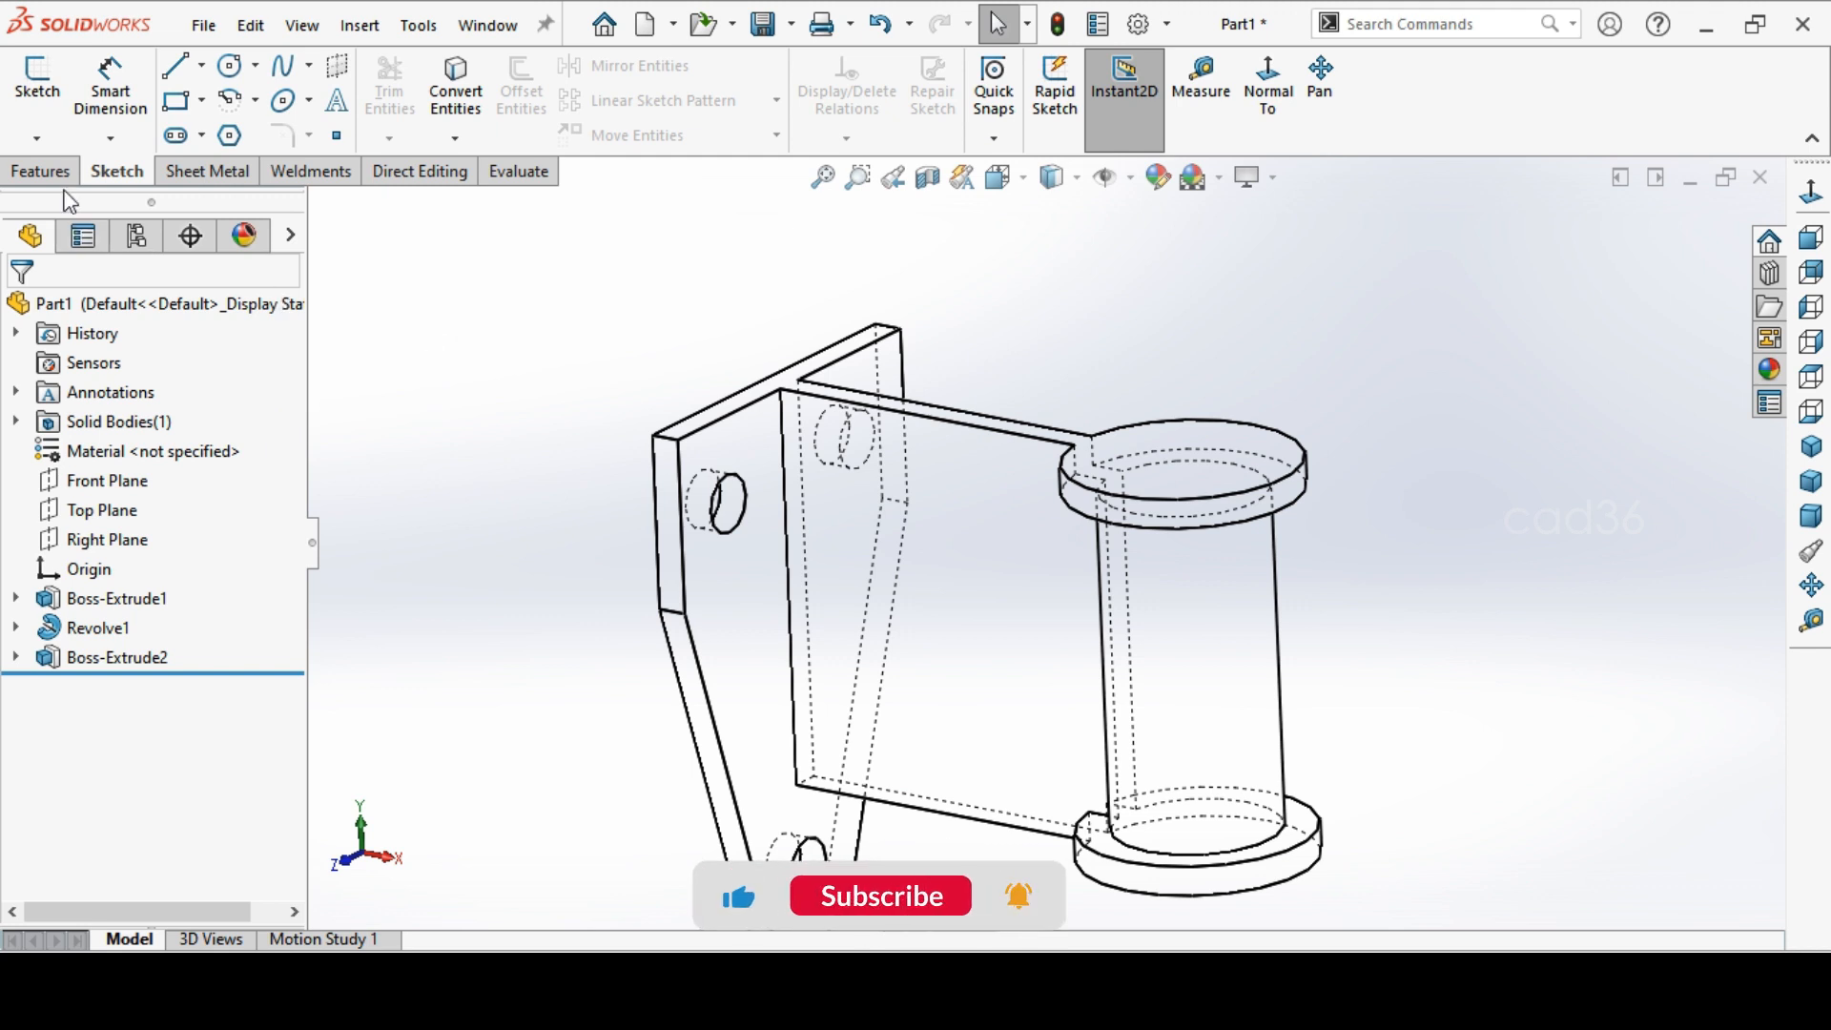
left_click(39, 172)
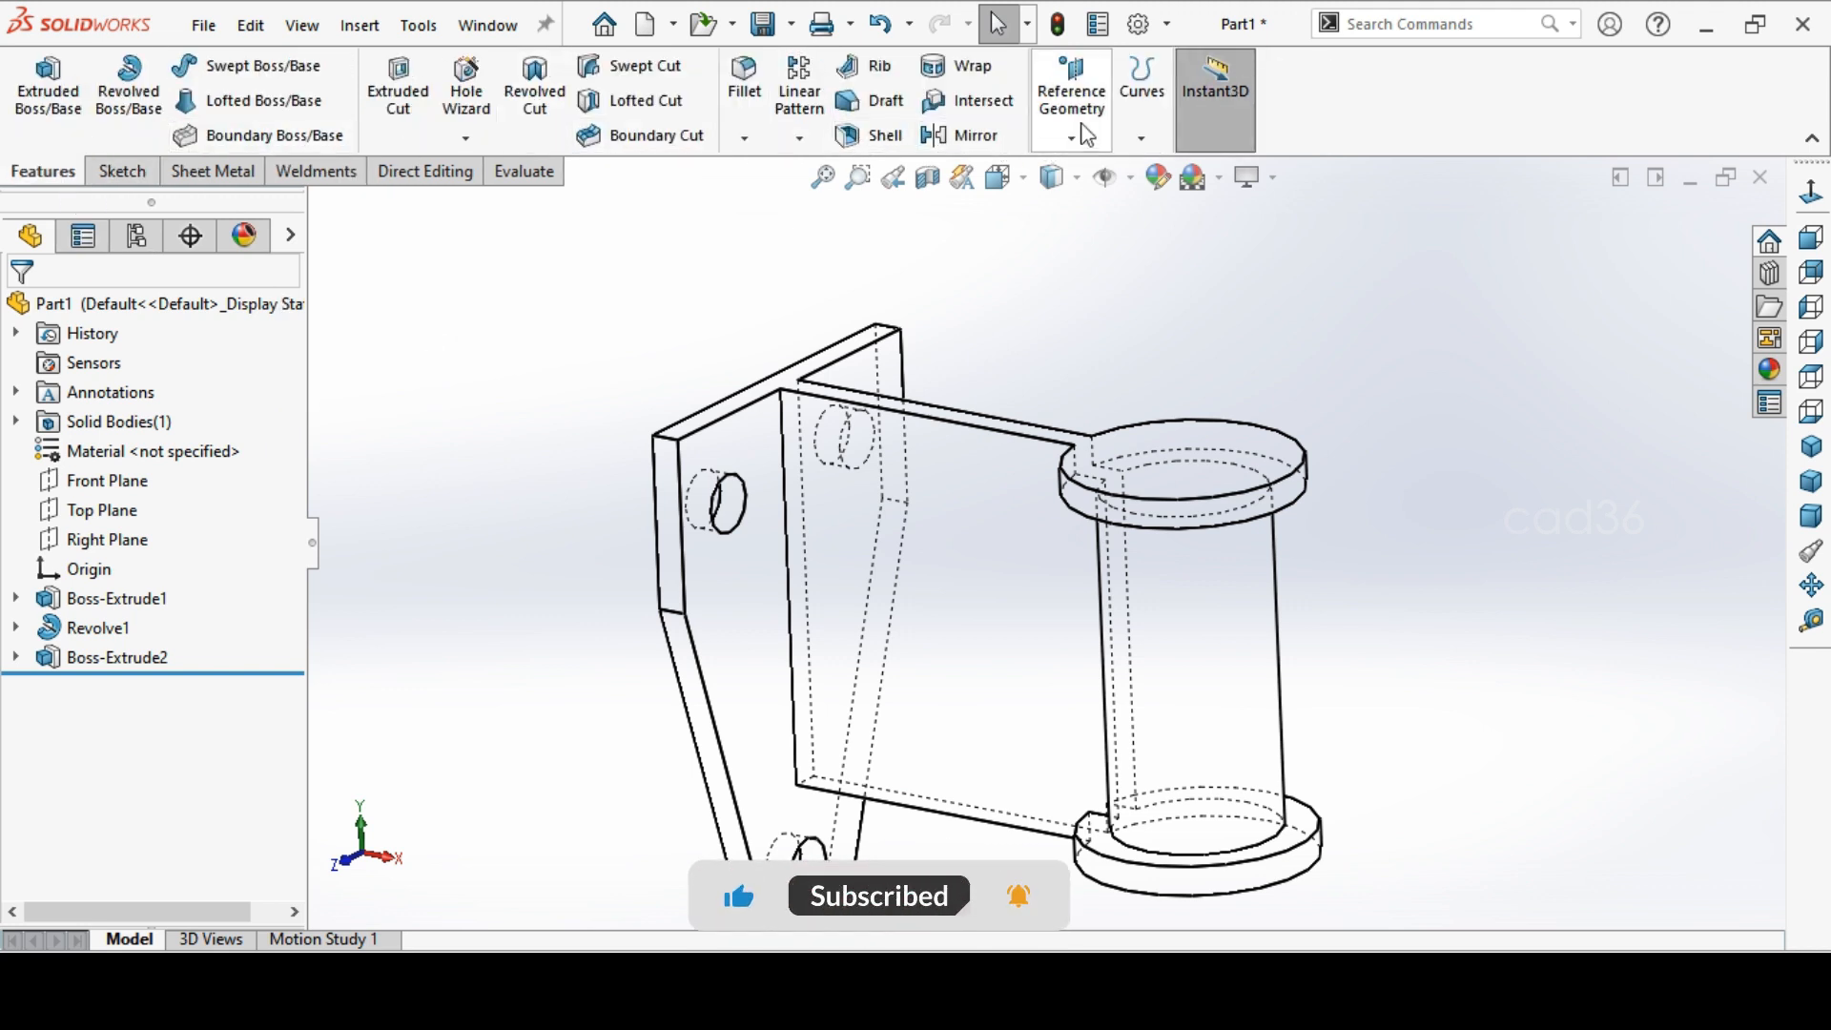
left_click(1088, 136)
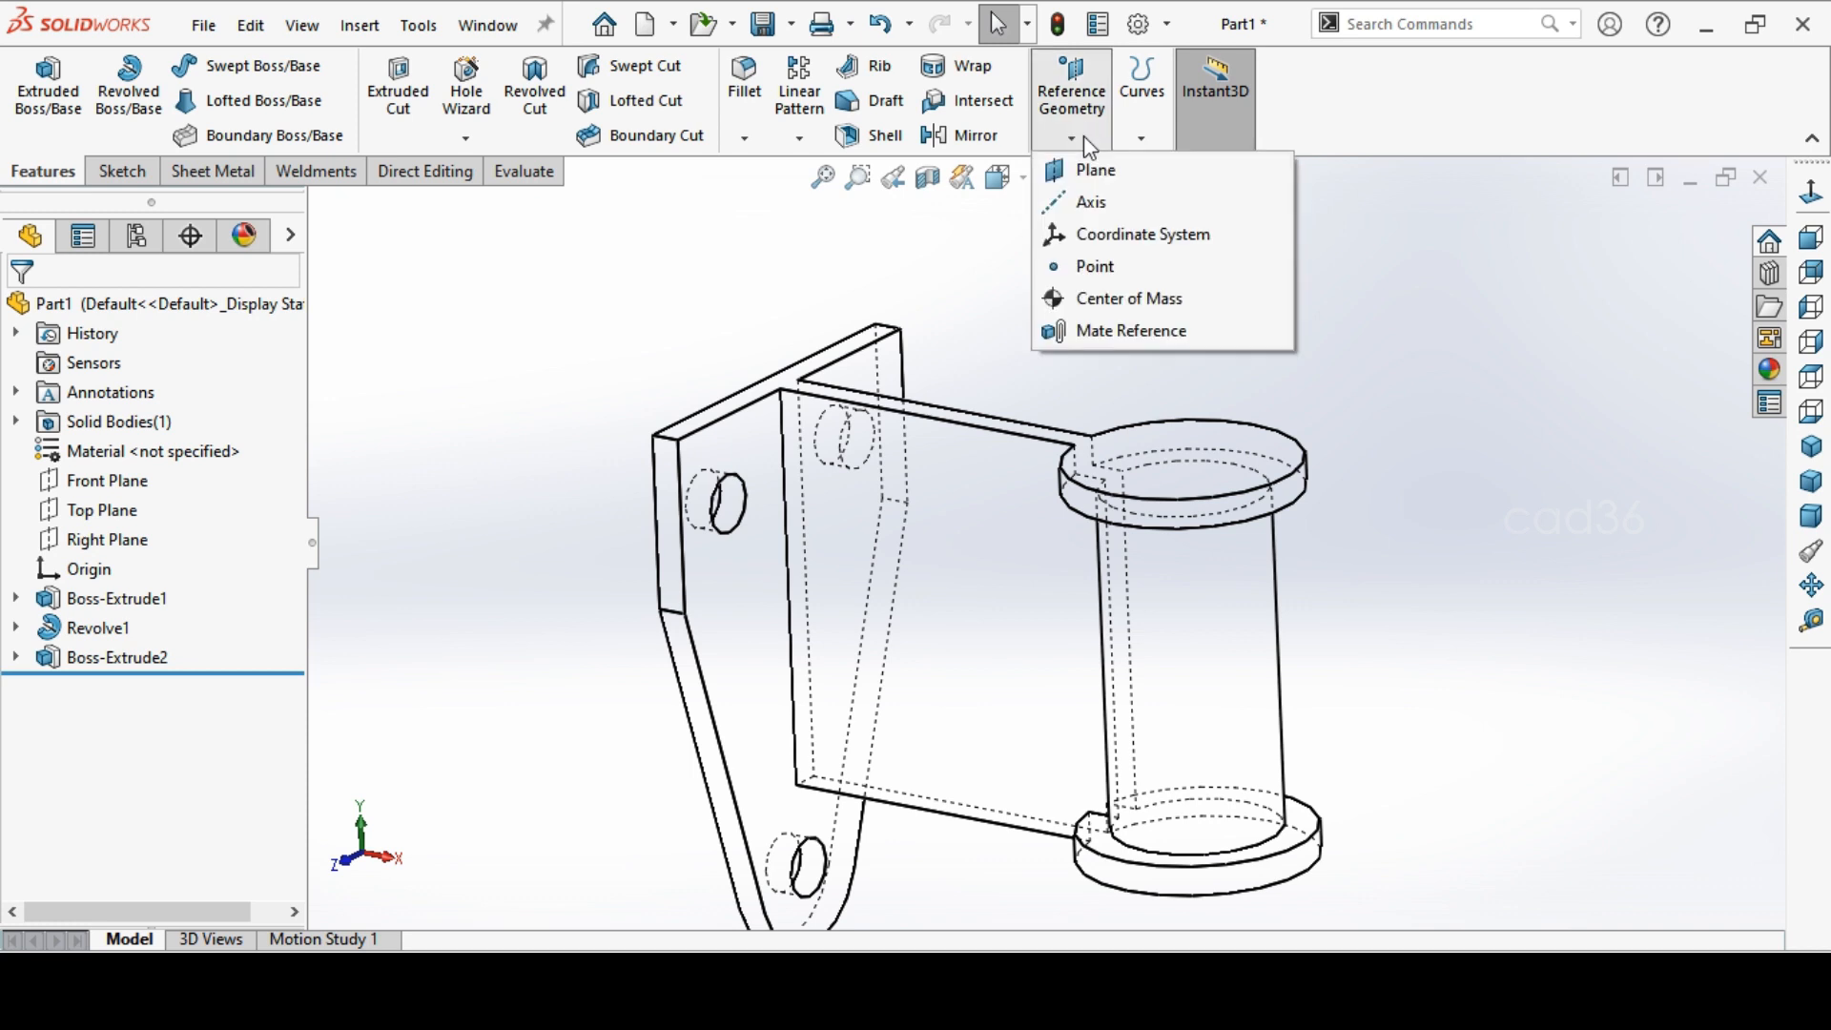
left_click(1092, 170)
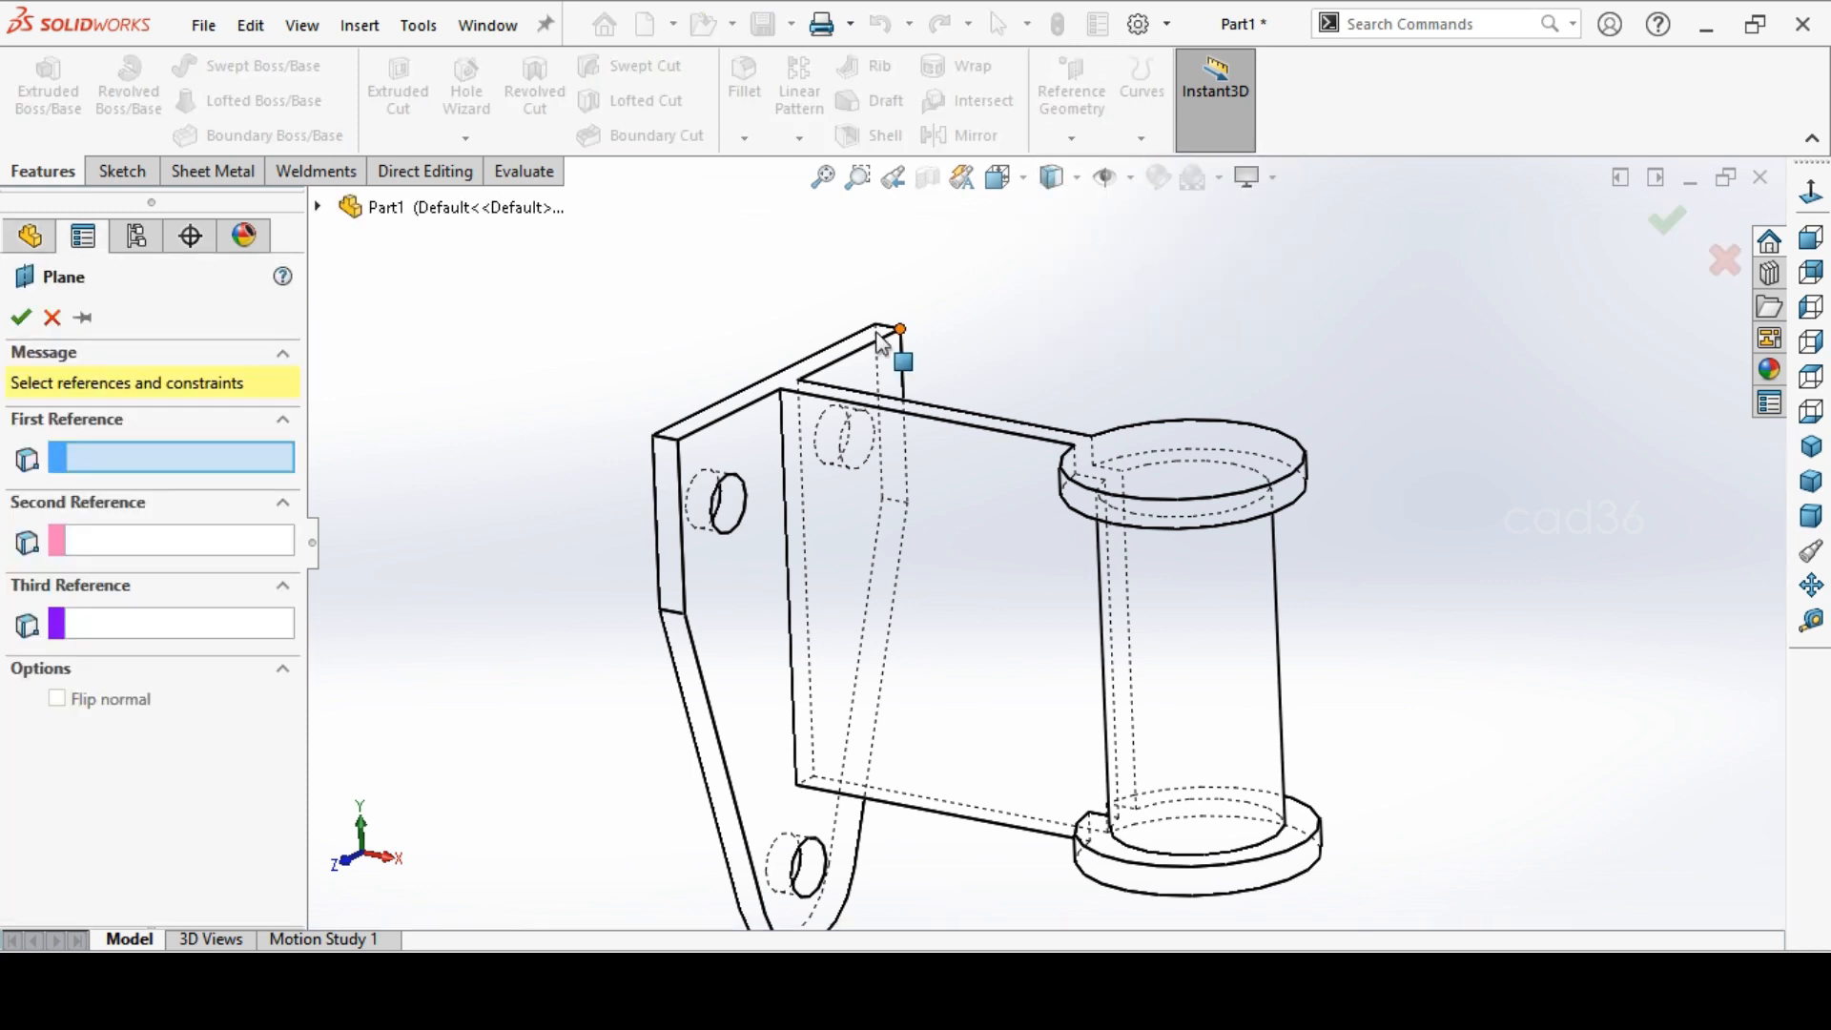
left_click(980, 409)
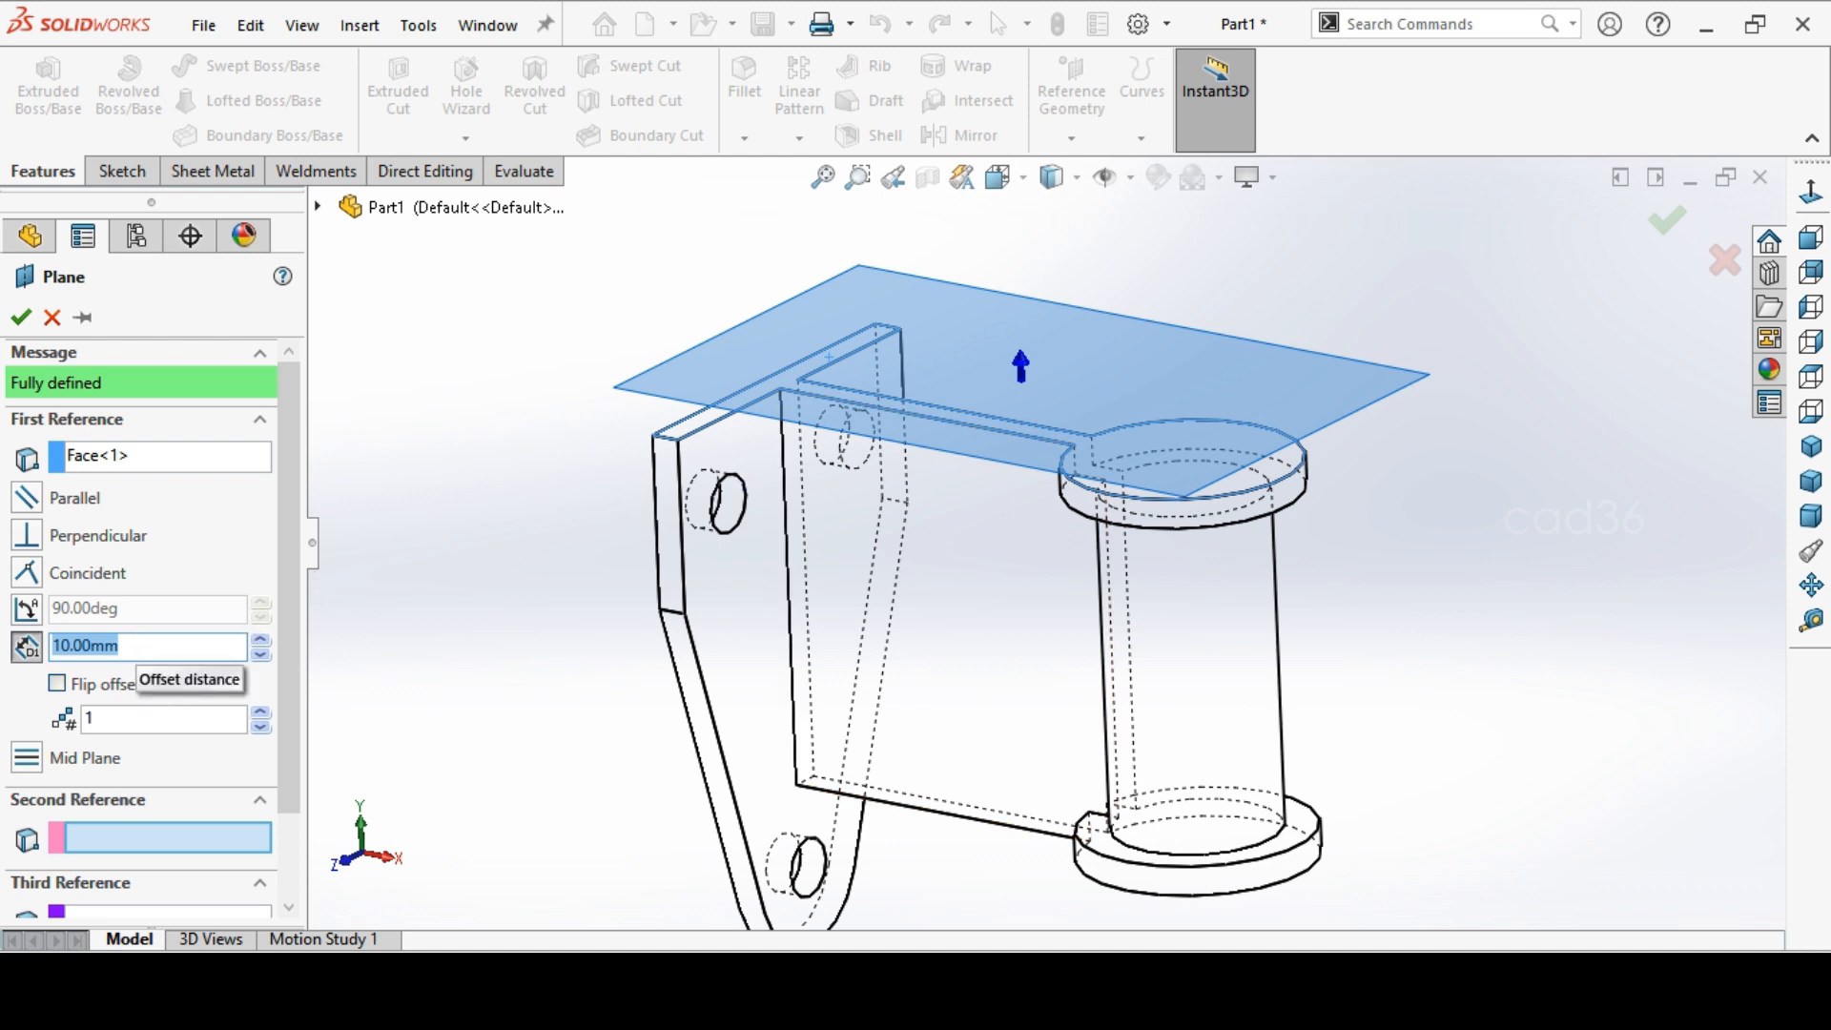
type("35")
key("Return")
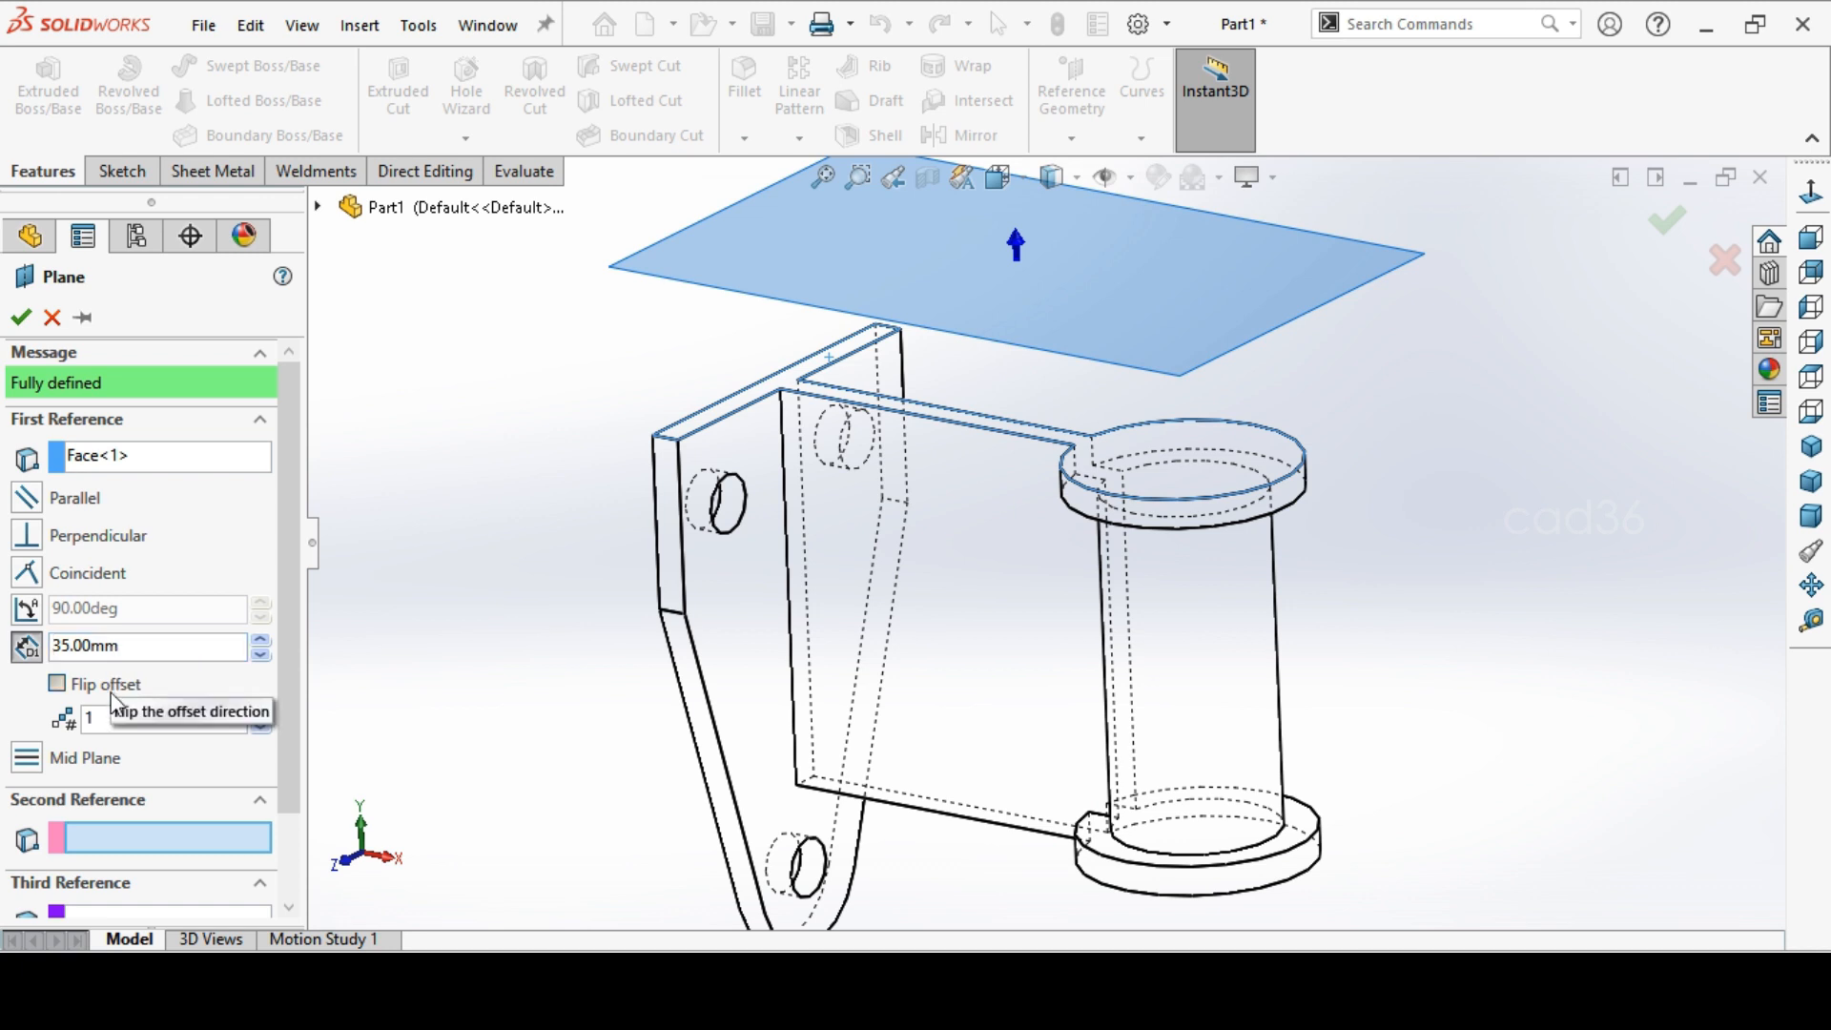
left_click(58, 684)
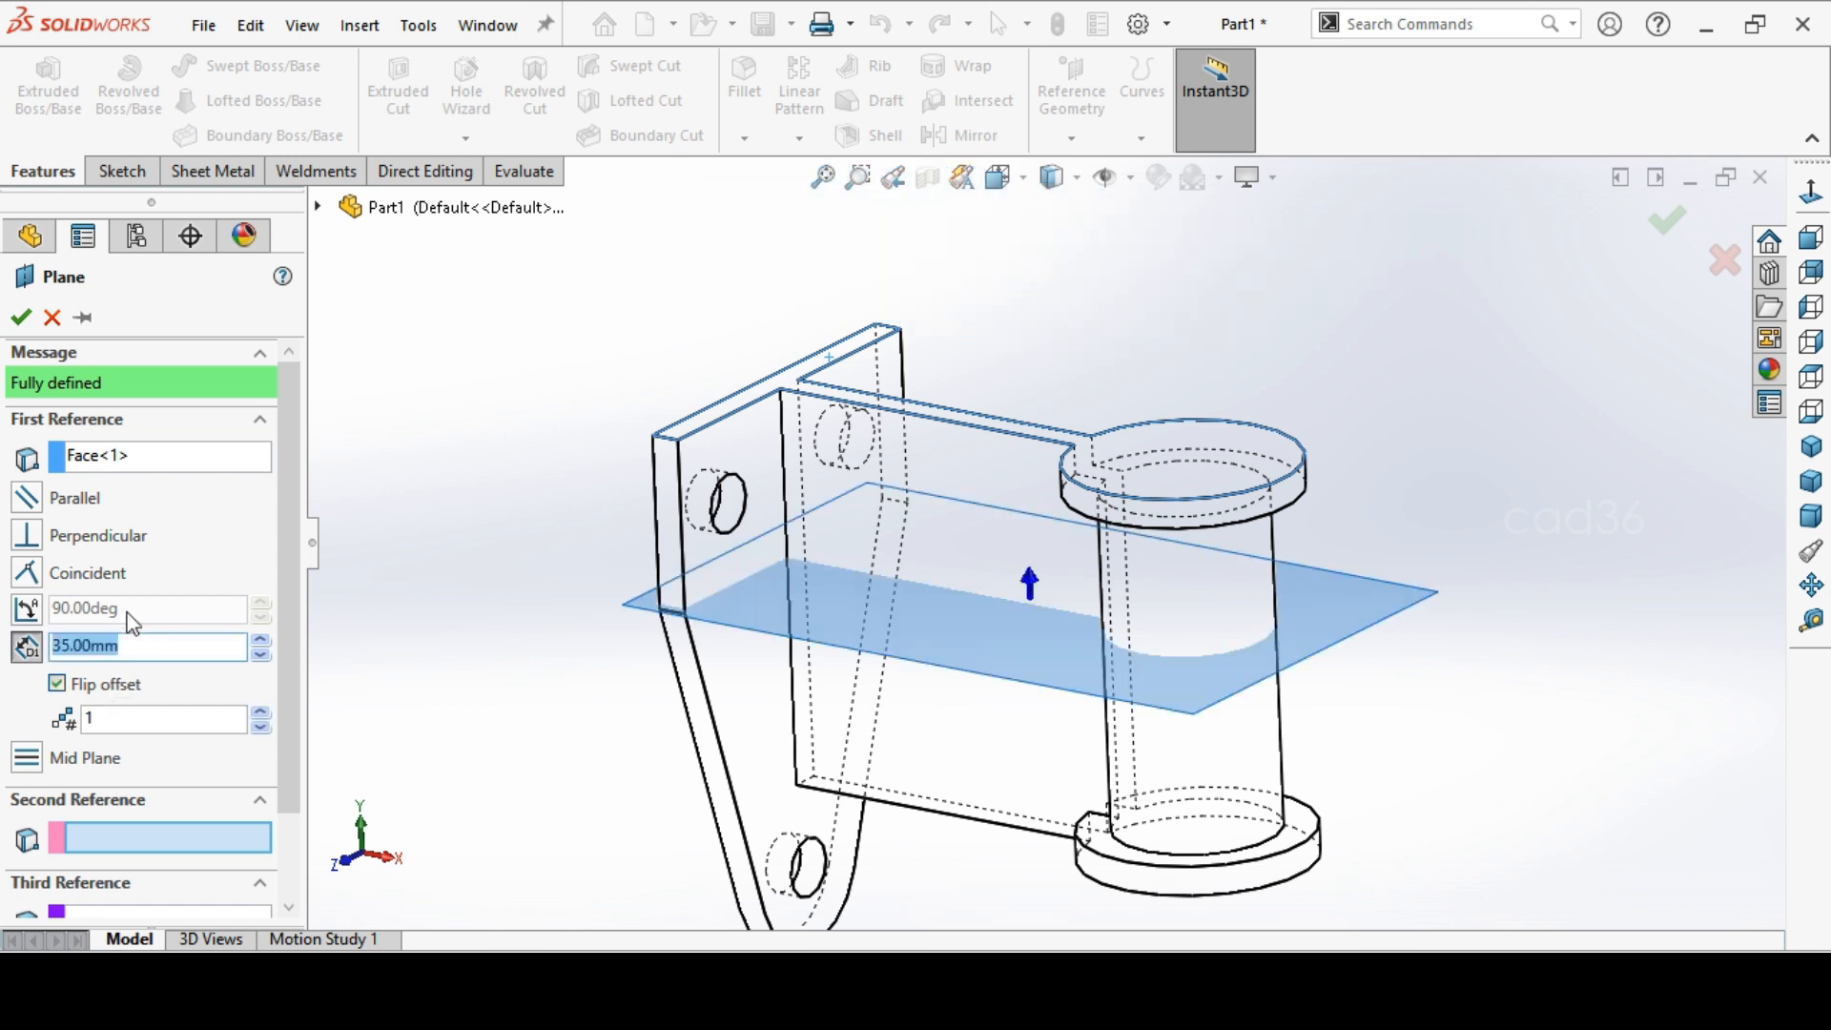
left_click(20, 316)
Sketch on the new offset plane a slanted line about 86 mm long from the plate's inner face to the cylinder's far-side edge
middle_click_drag(502, 656, 553, 765)
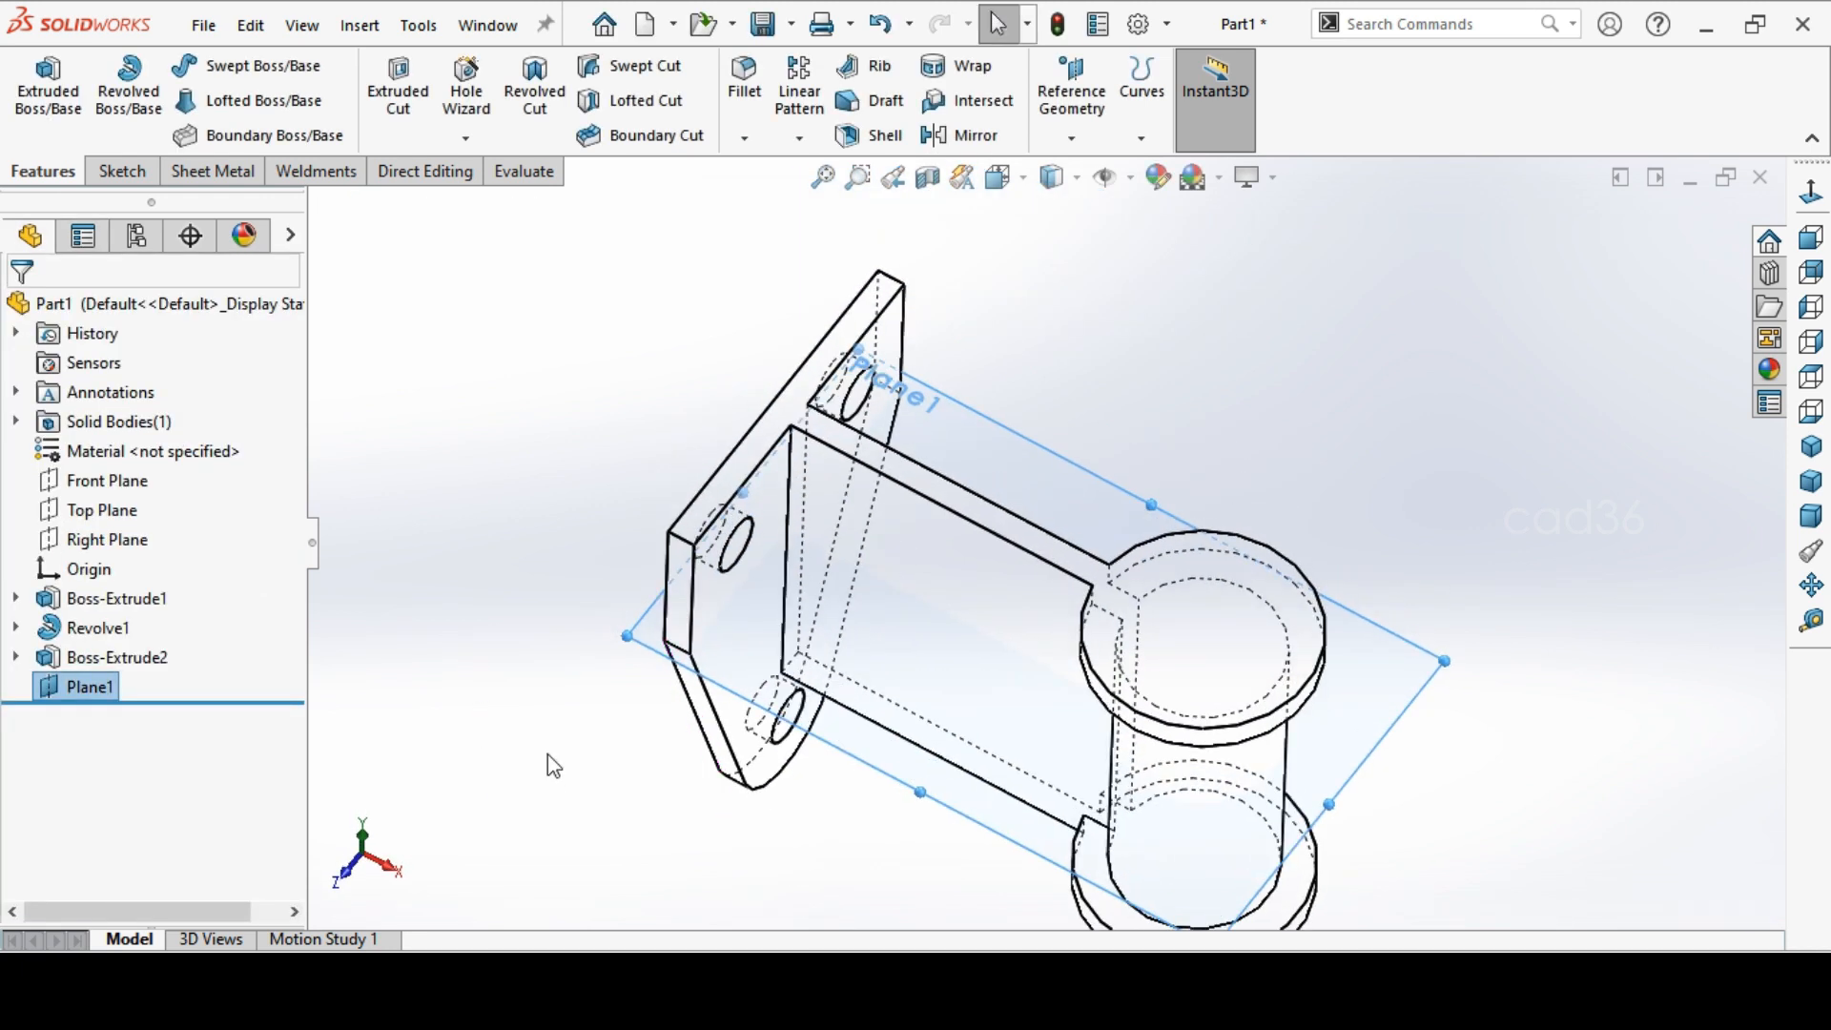
left_click(1387, 735)
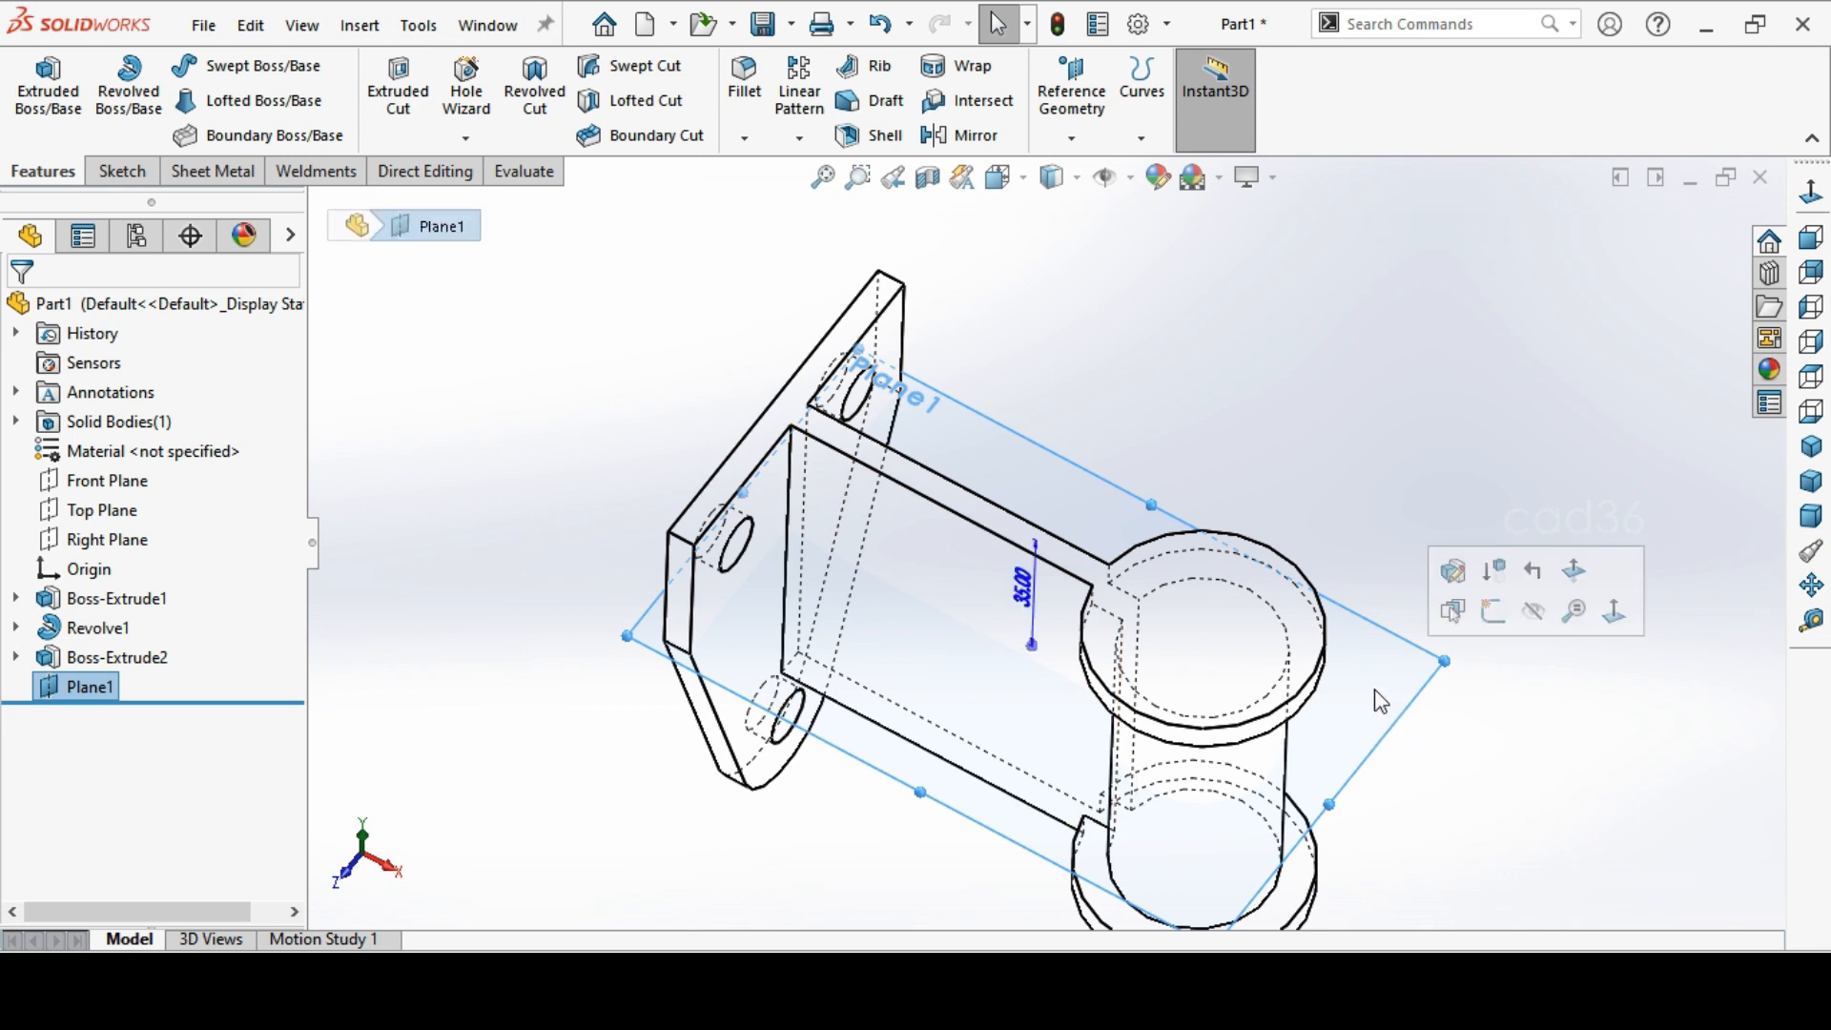
left_click(1493, 611)
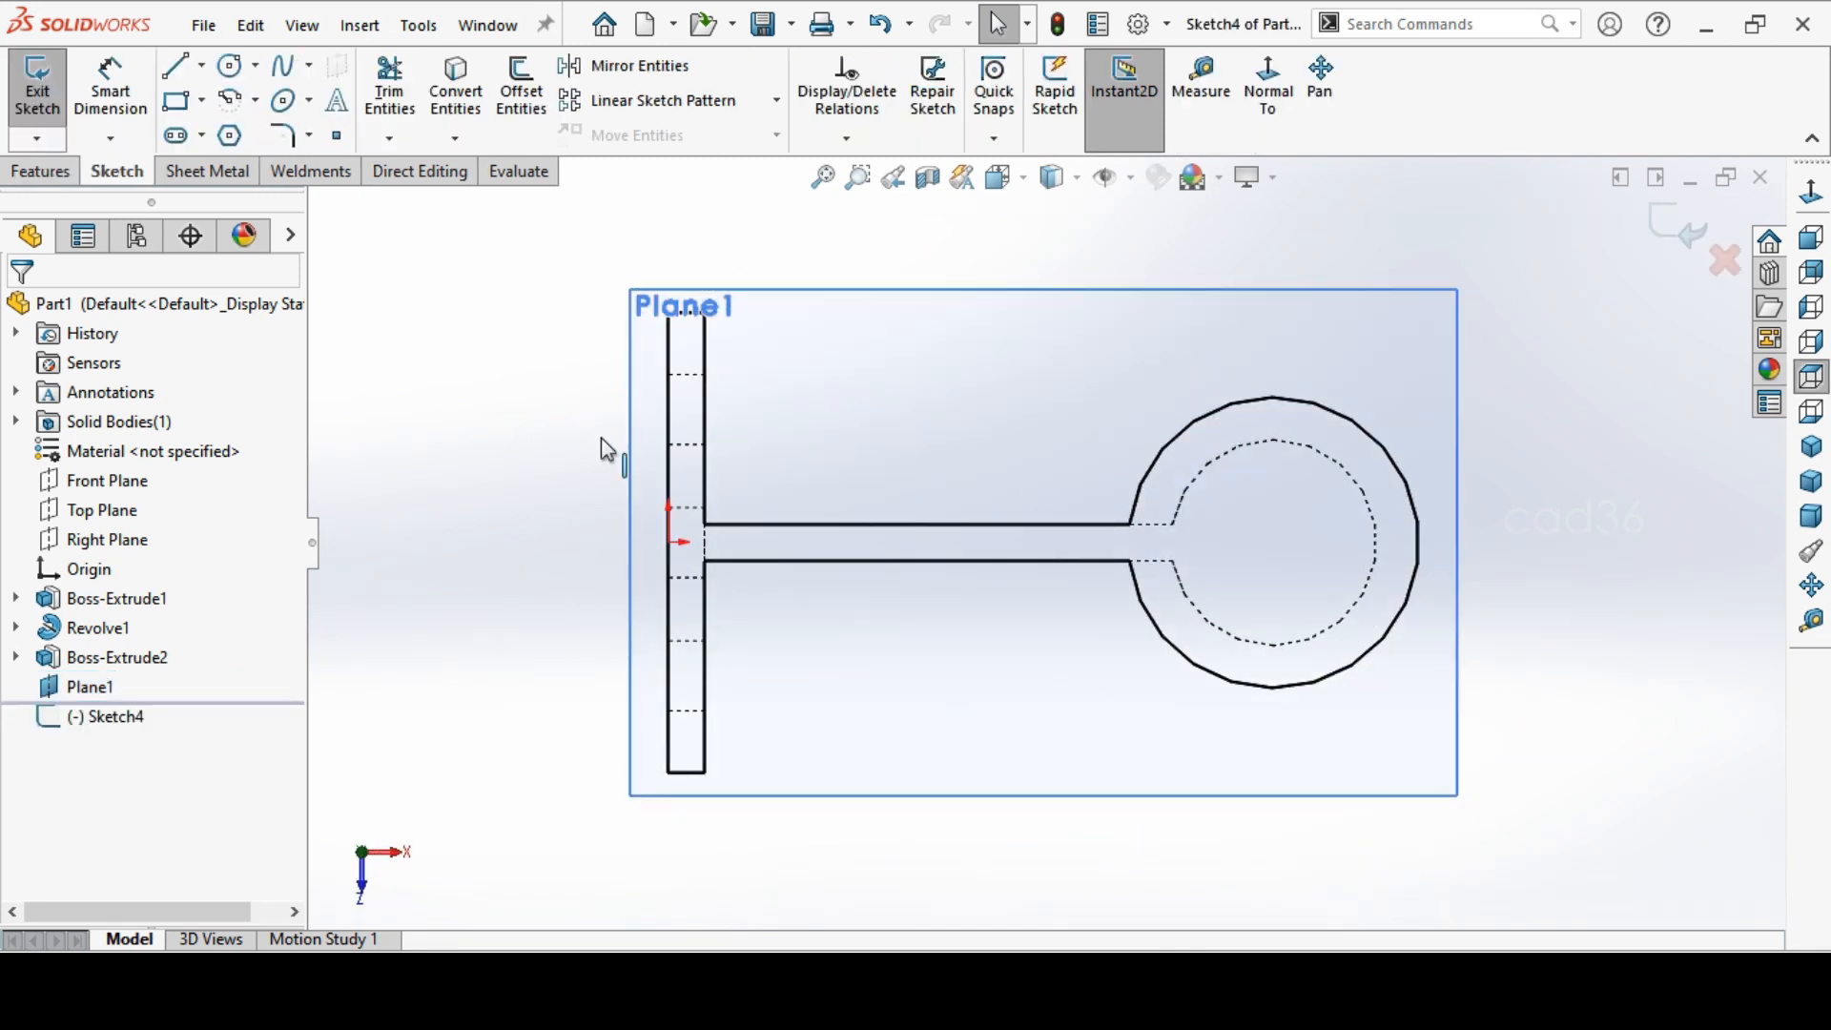
left_click(175, 65)
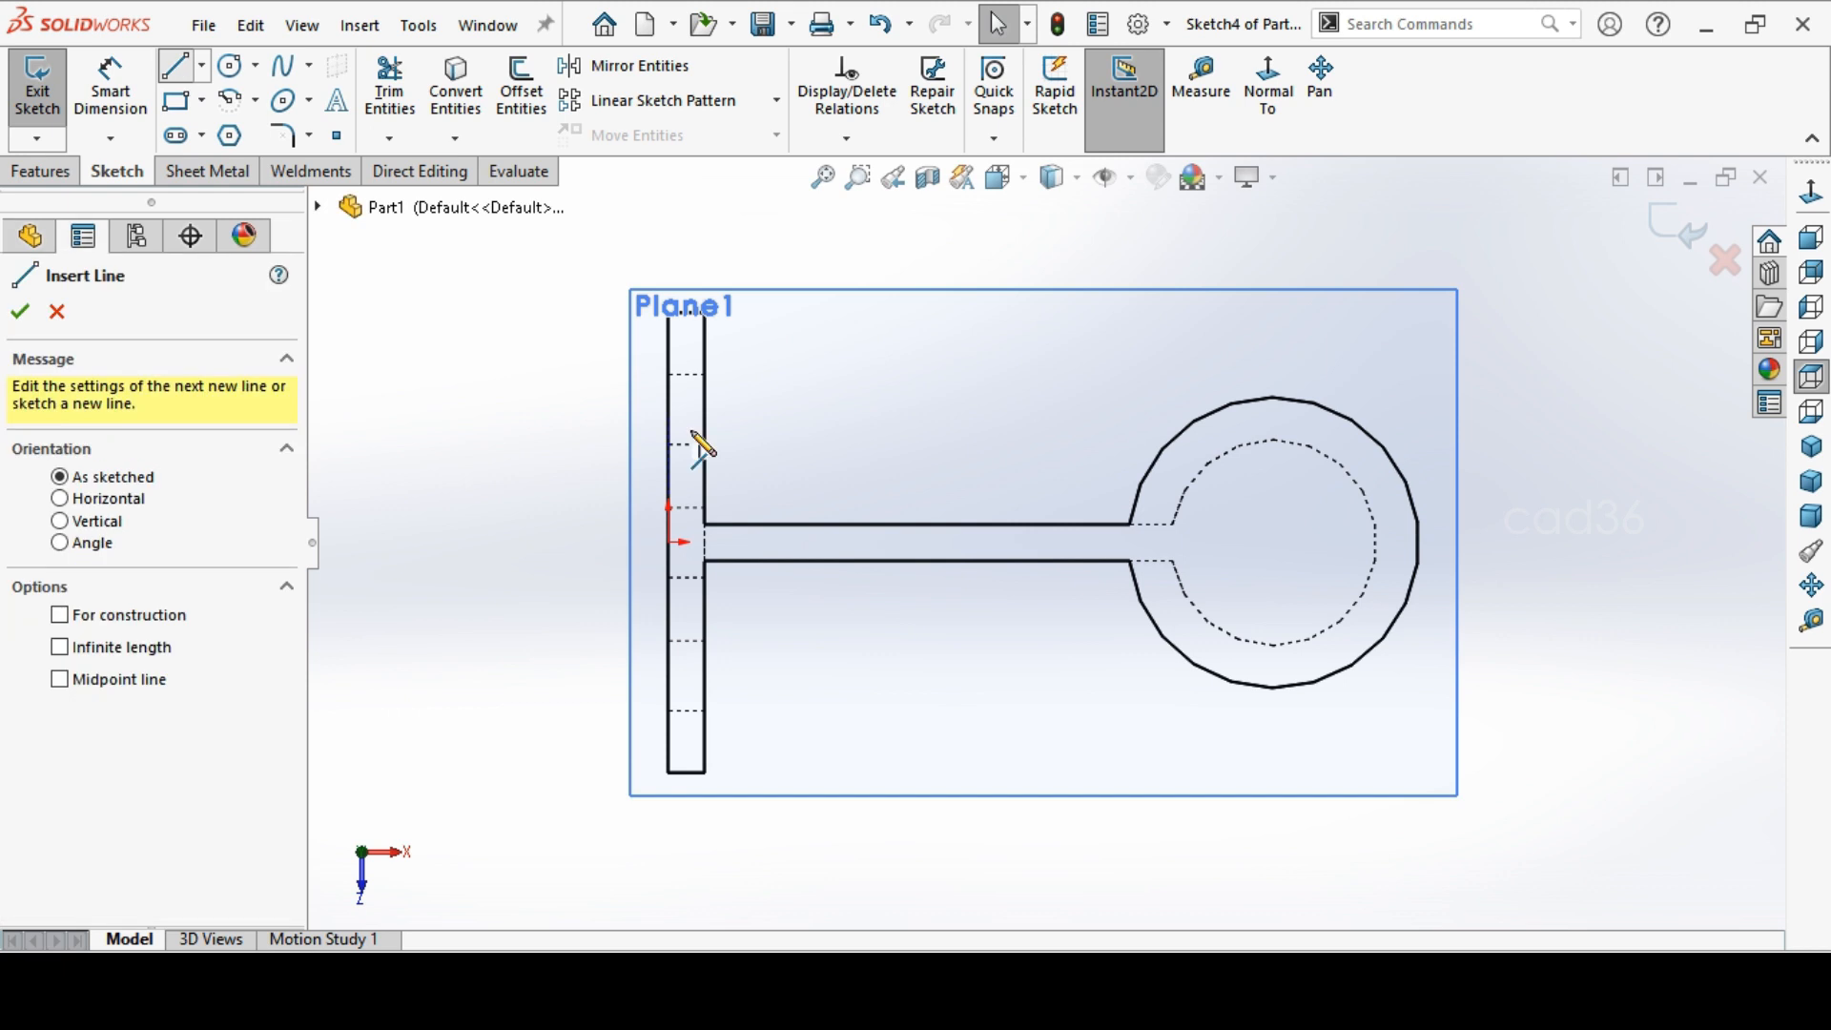
left_click(705, 399)
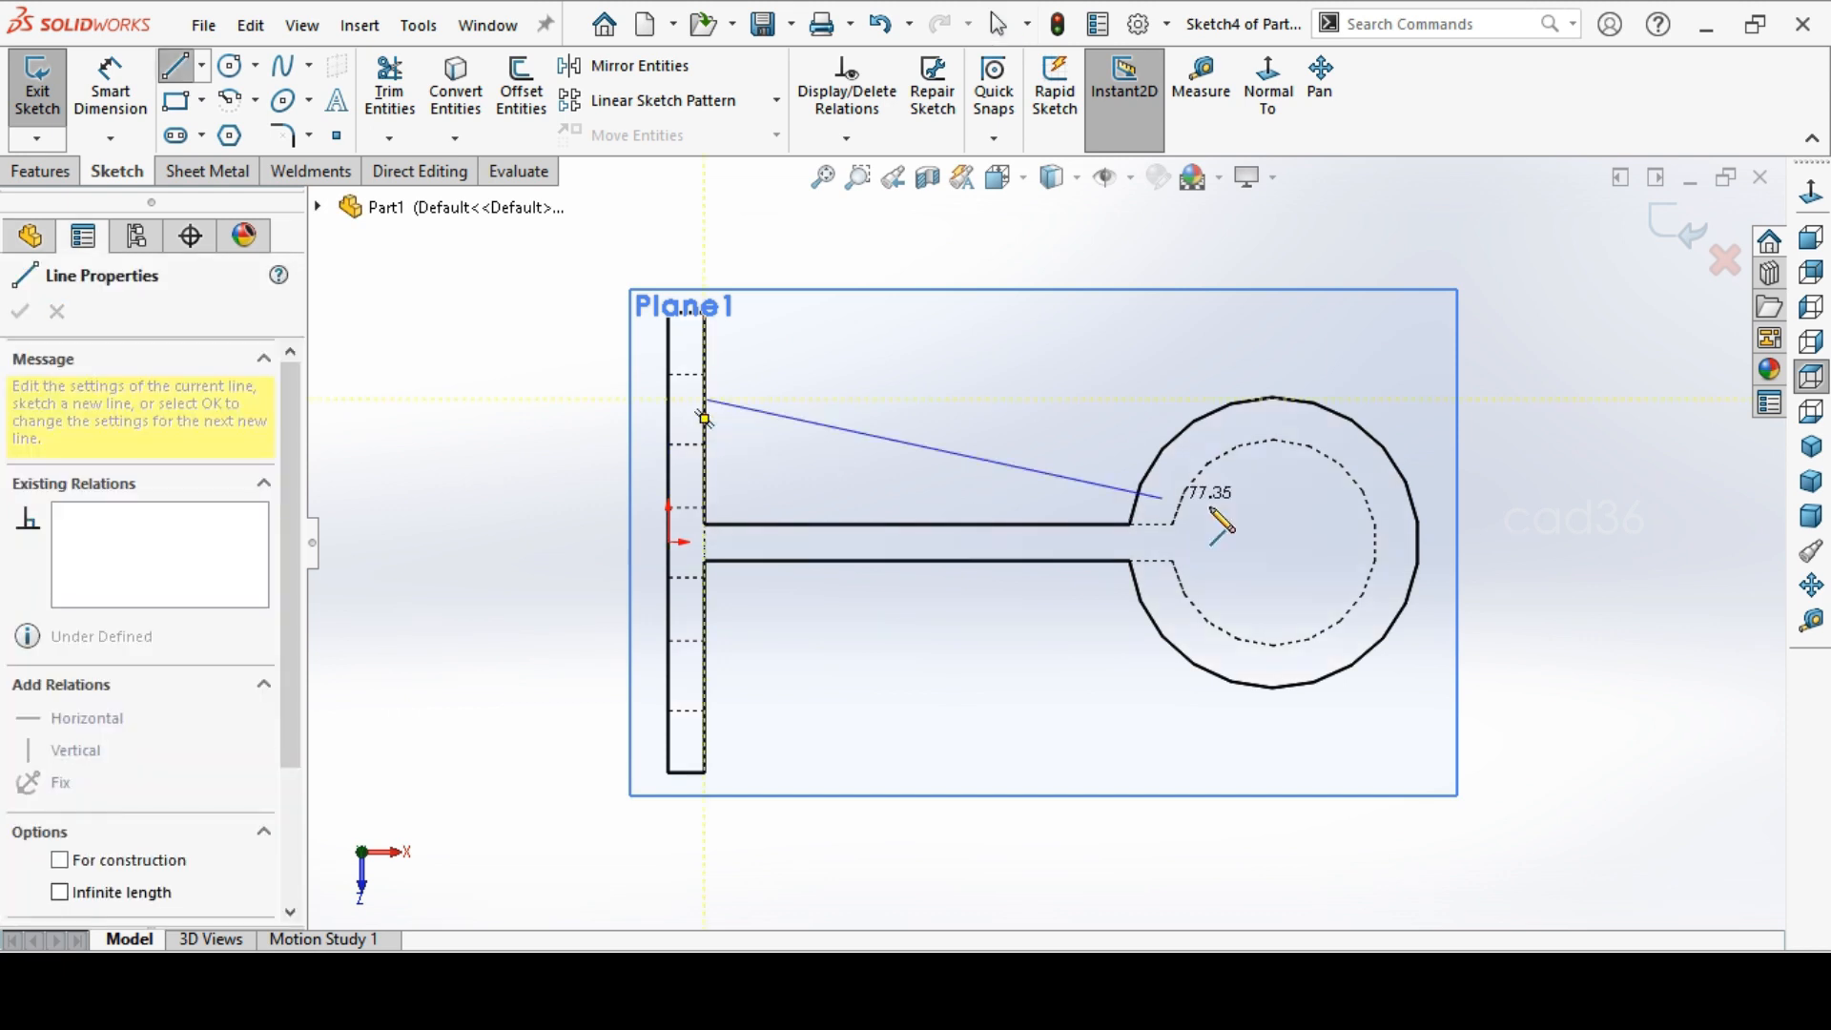
left_click(1225, 452)
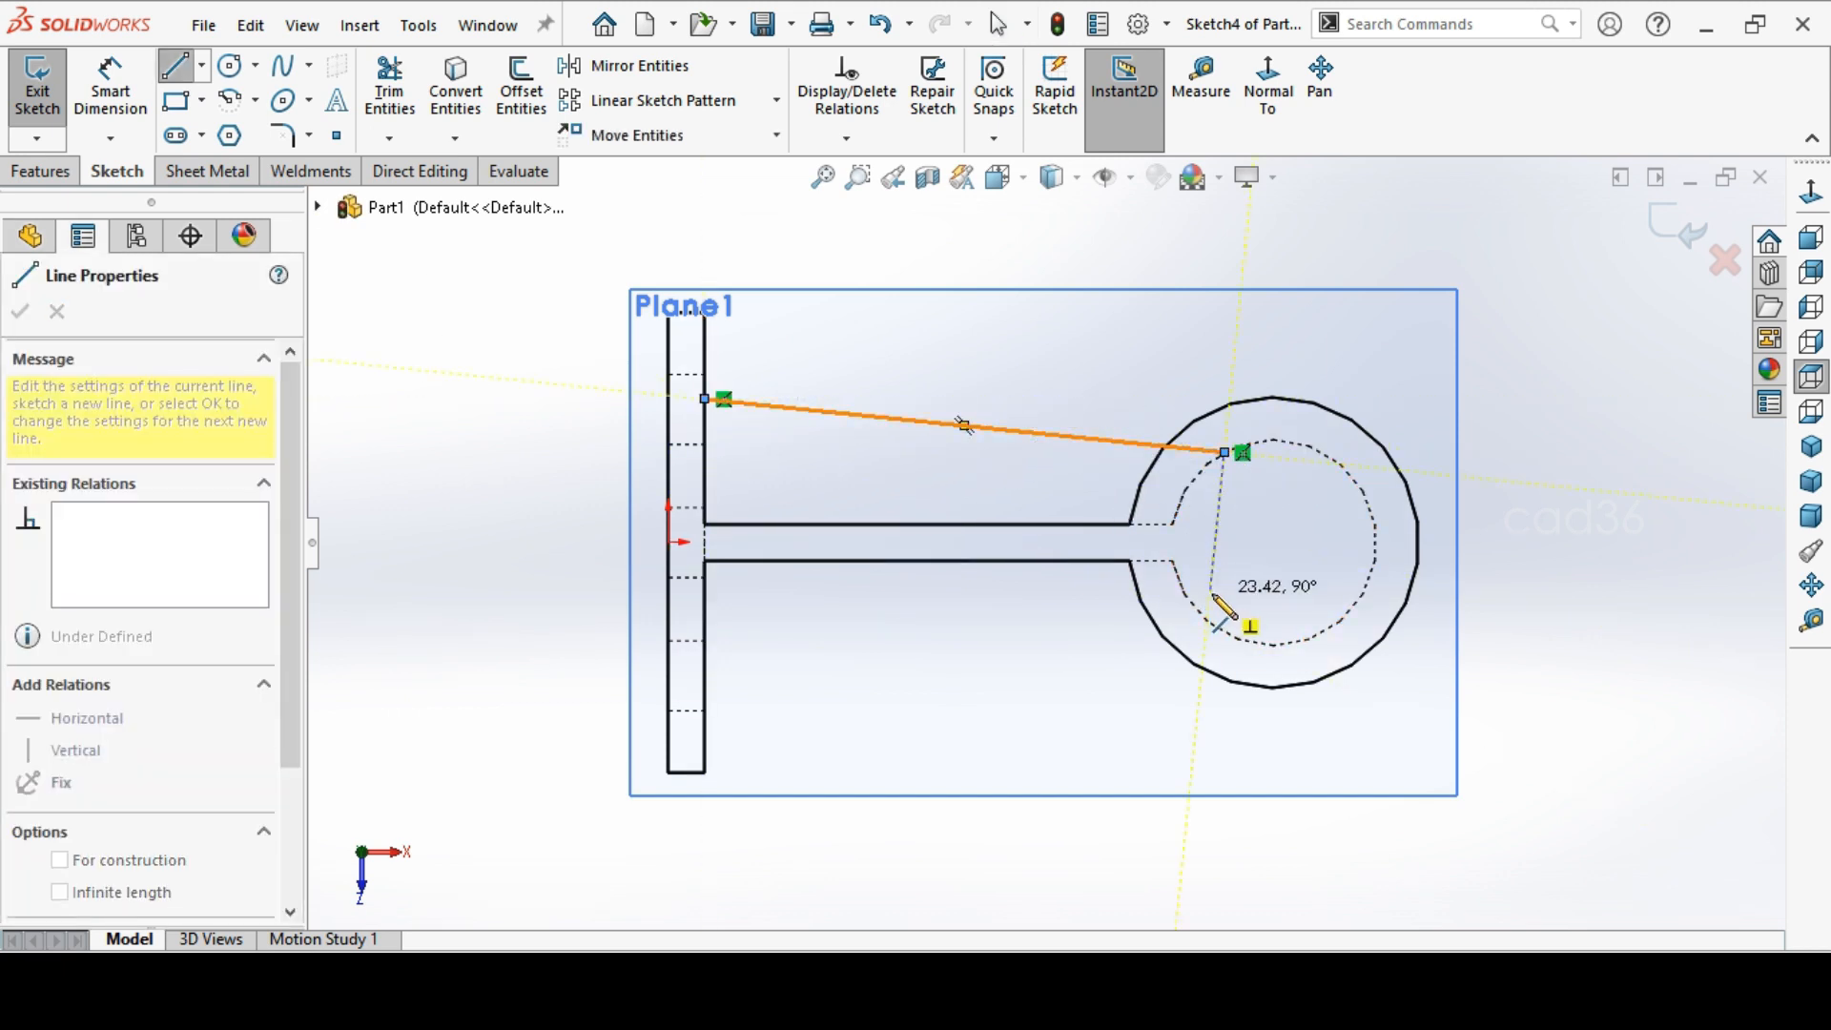
right_click(1046, 420)
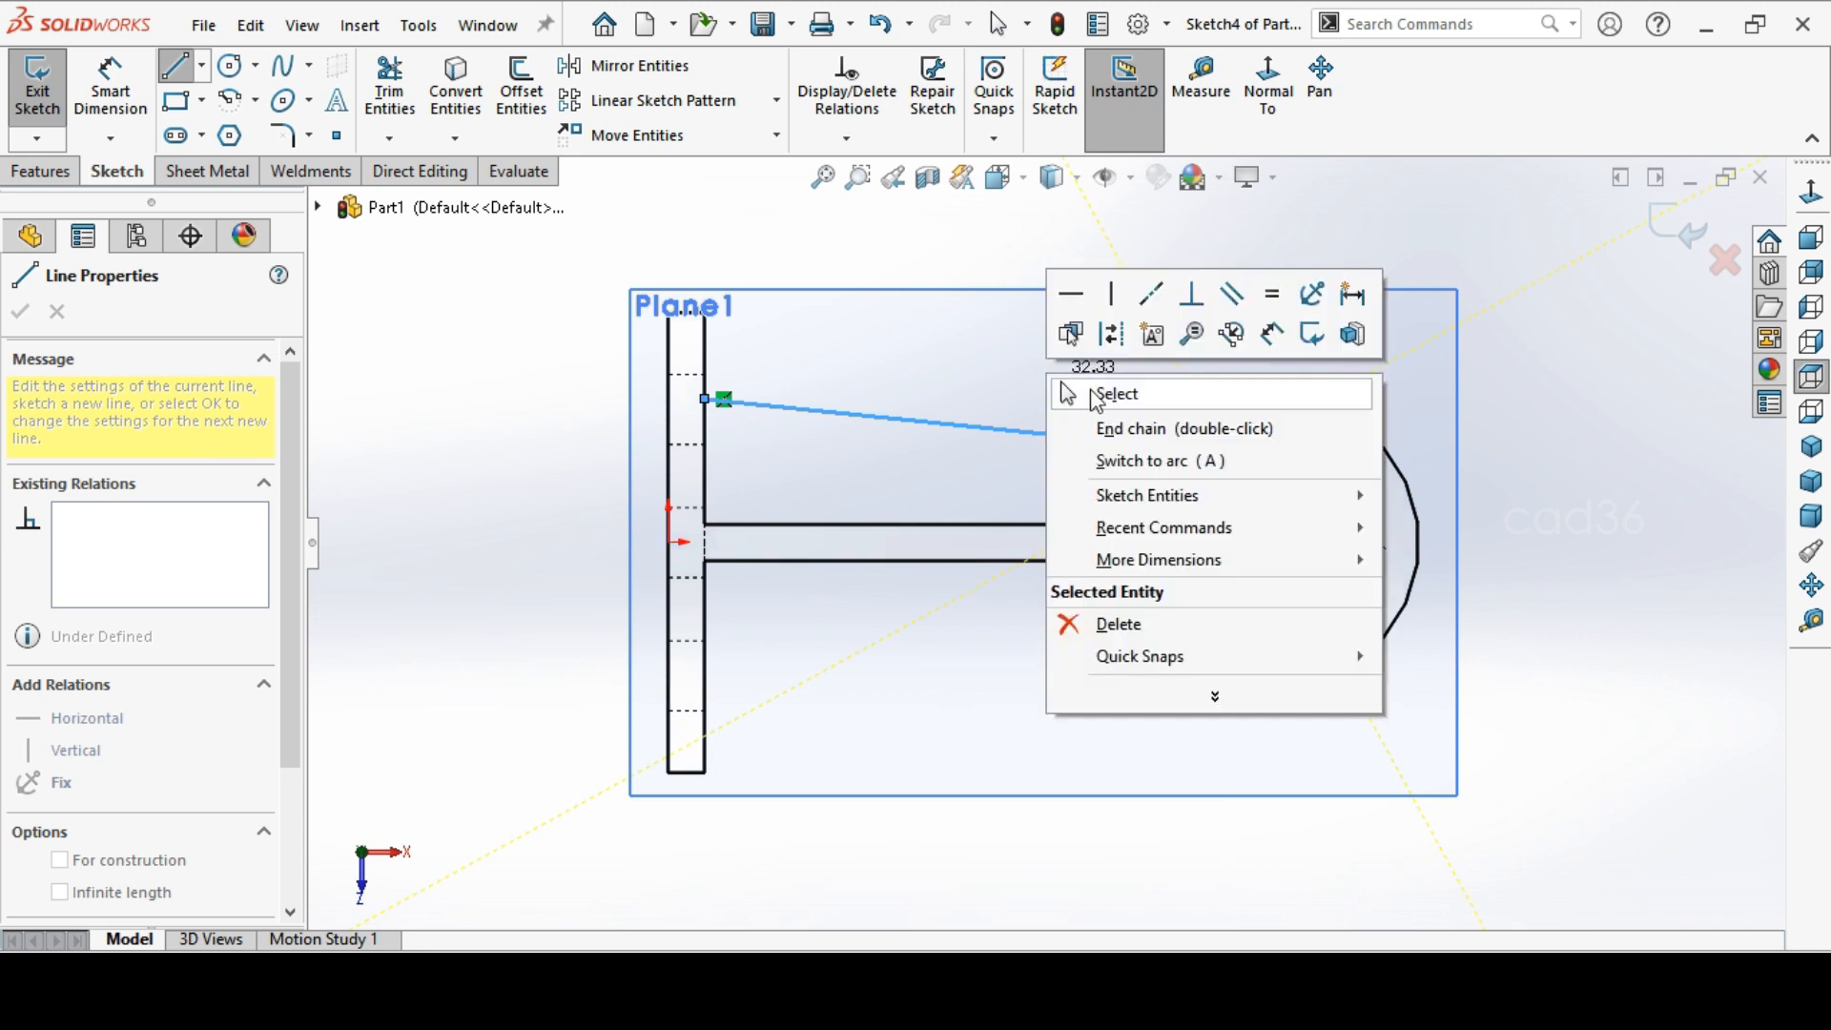
left_click(1096, 392)
Sketch a second slanted line about 90 mm long from the plate to the cylinder on the opposite side of the vertical rib
left_click(172, 101)
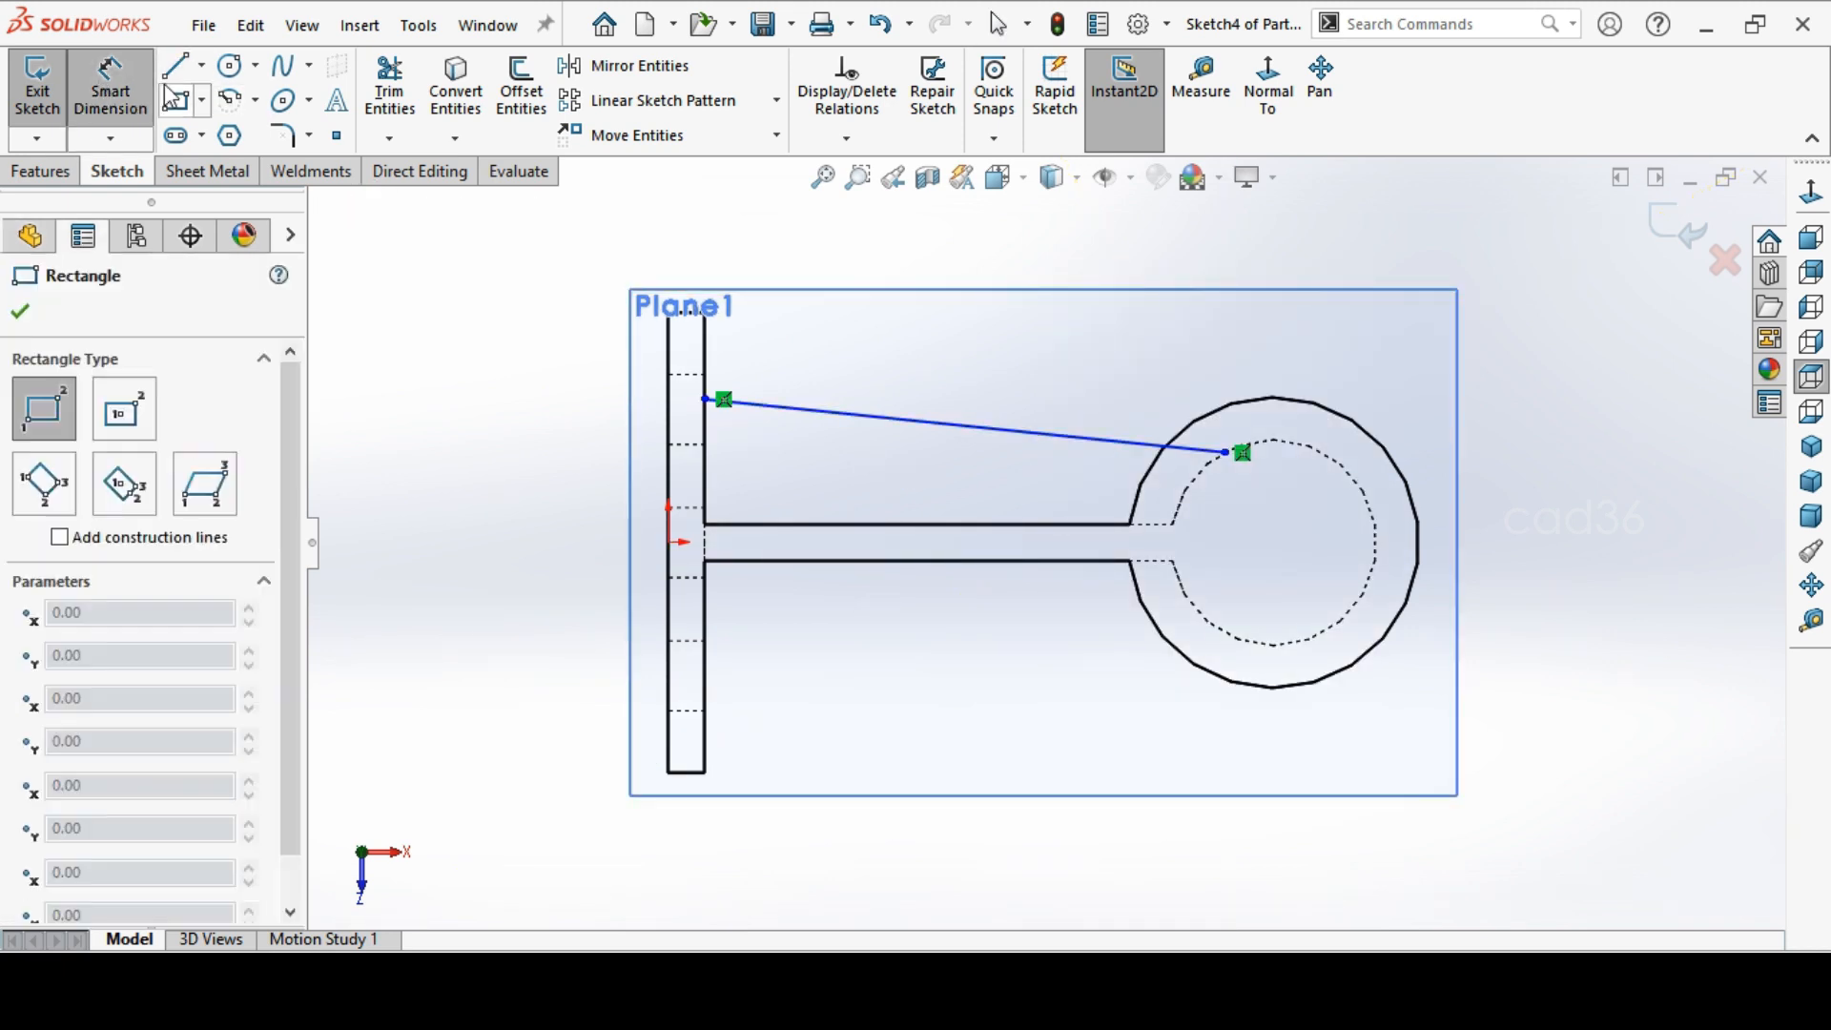
left_click(175, 65)
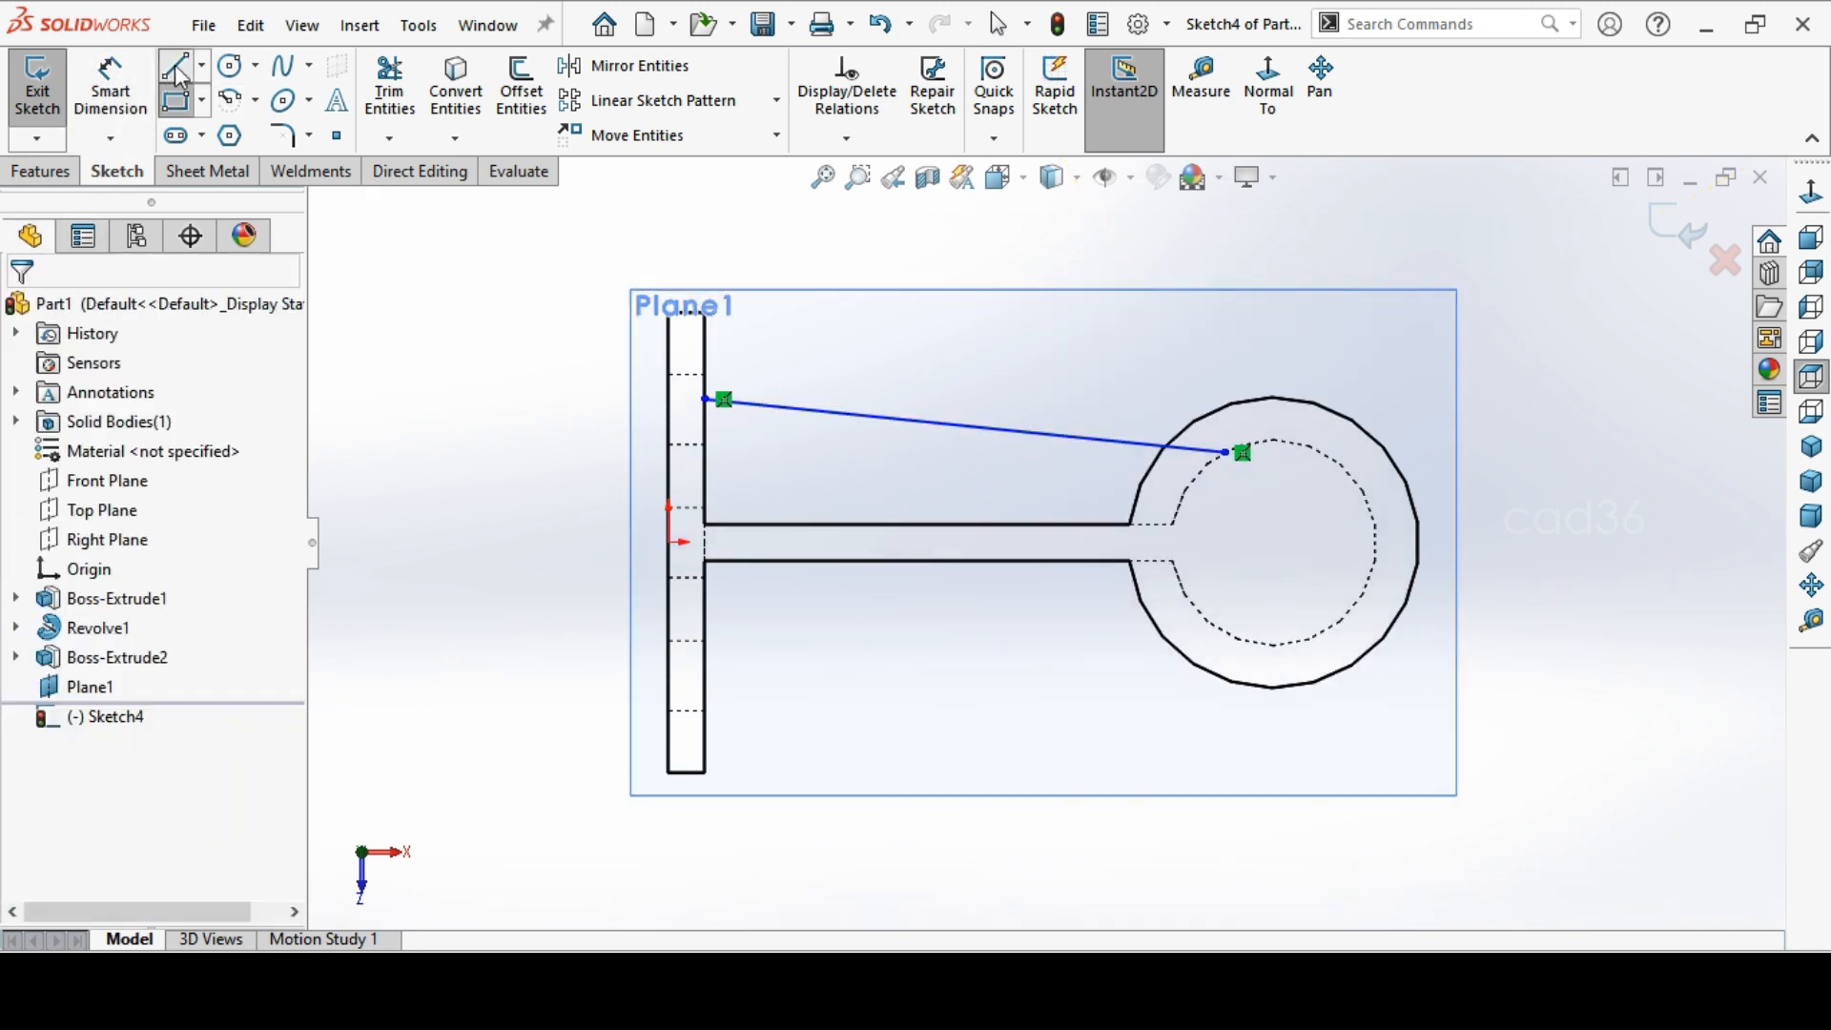
left_click(705, 667)
left_click(1254, 644)
right_click(1098, 695)
left_click(1104, 703)
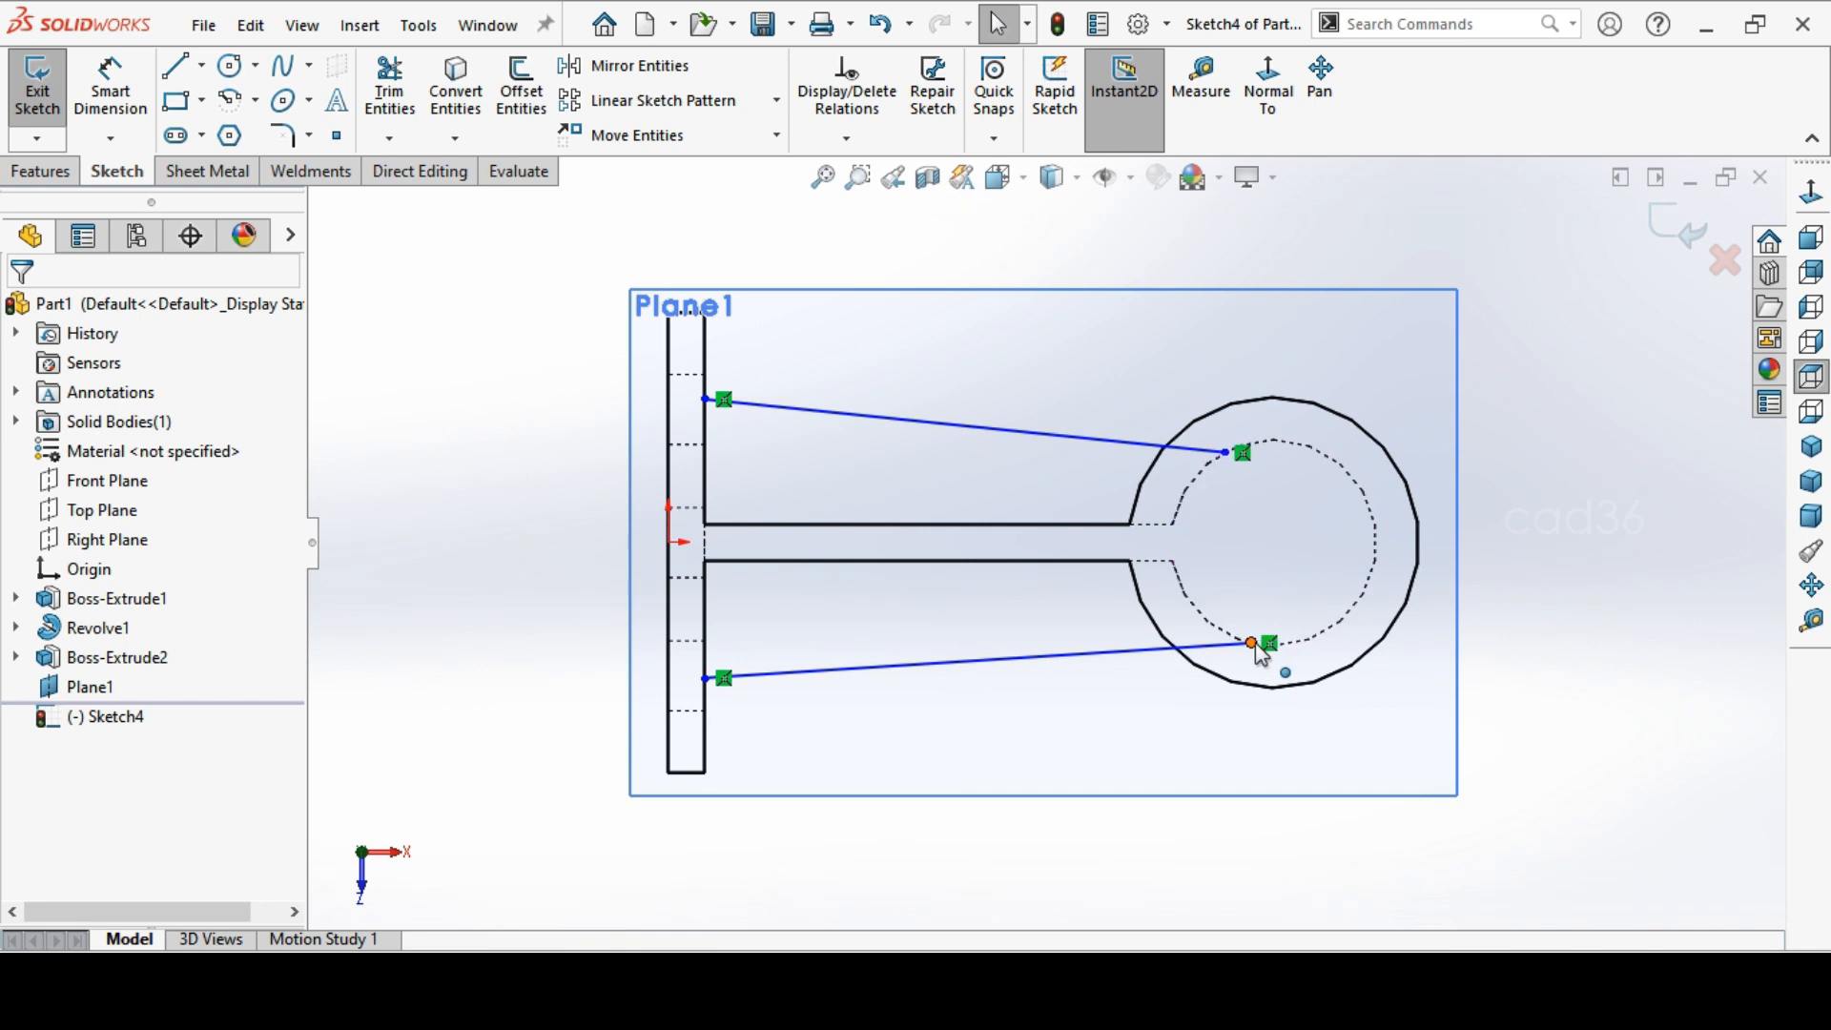
Make the second slanted line tangent to the cylinder's hidden circular edge
left_click(1257, 648)
left_click(1093, 675)
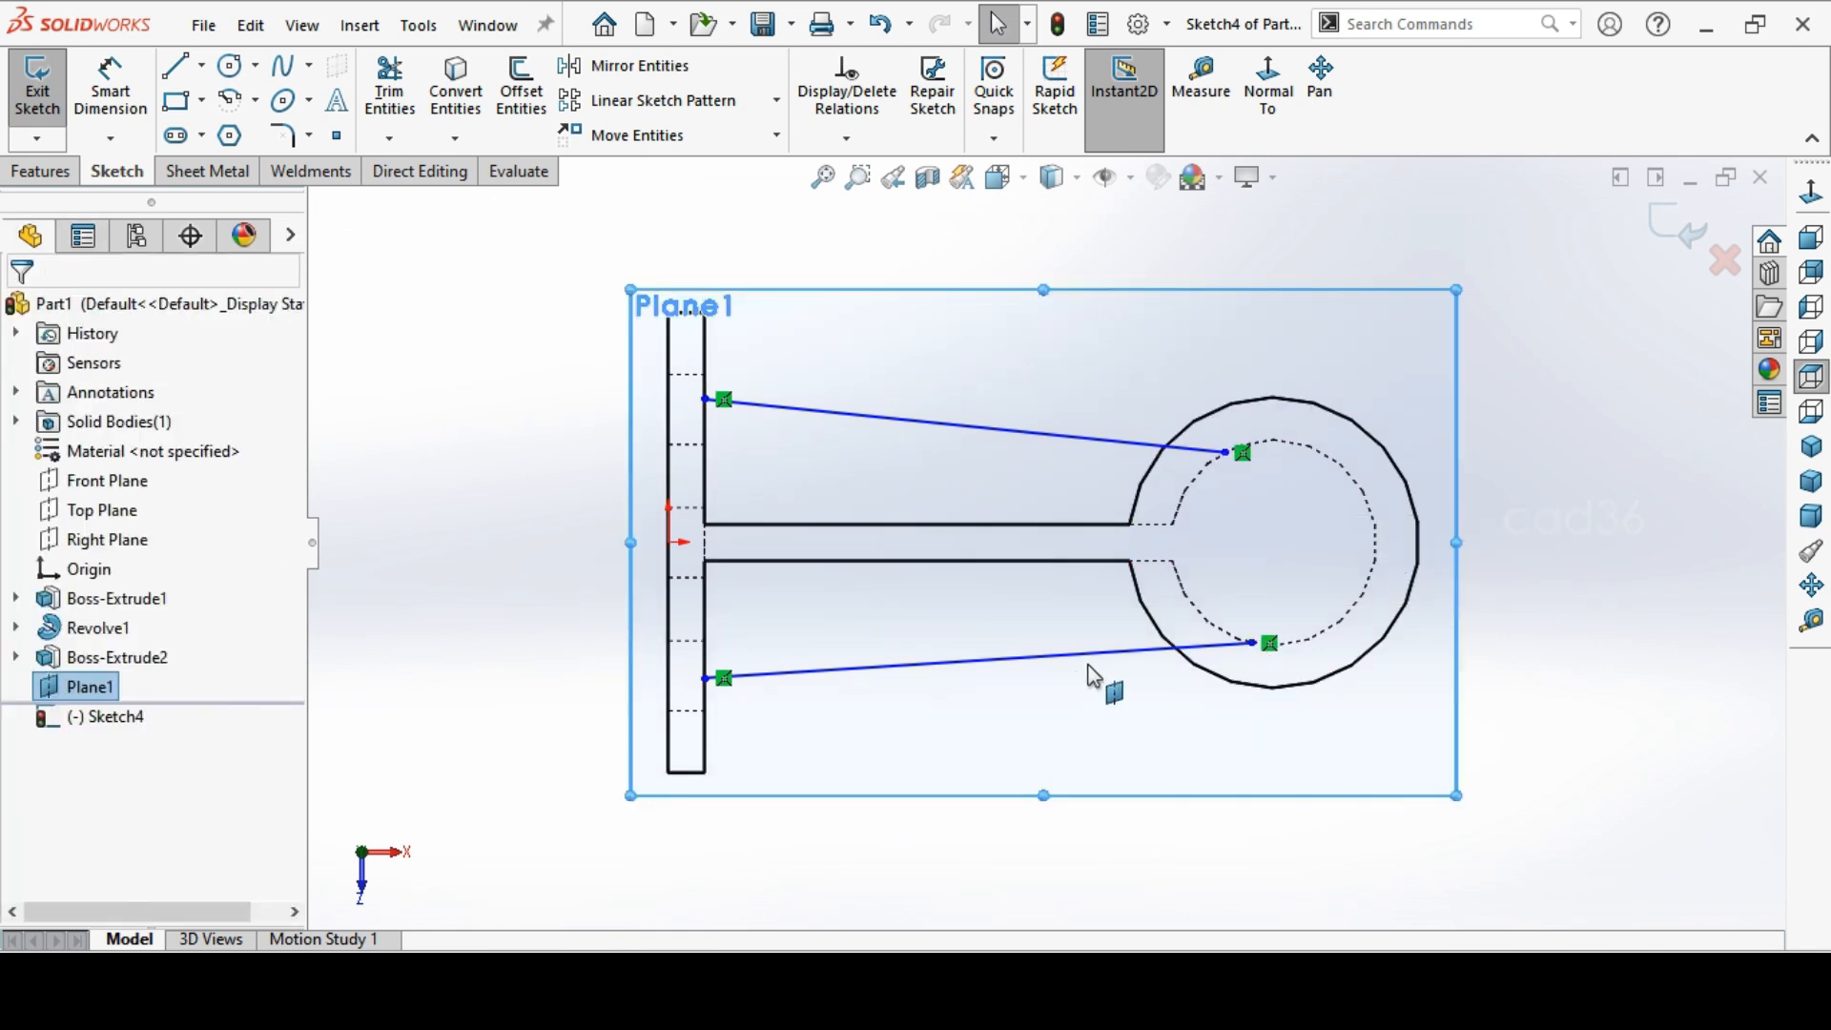
left_click(1099, 656)
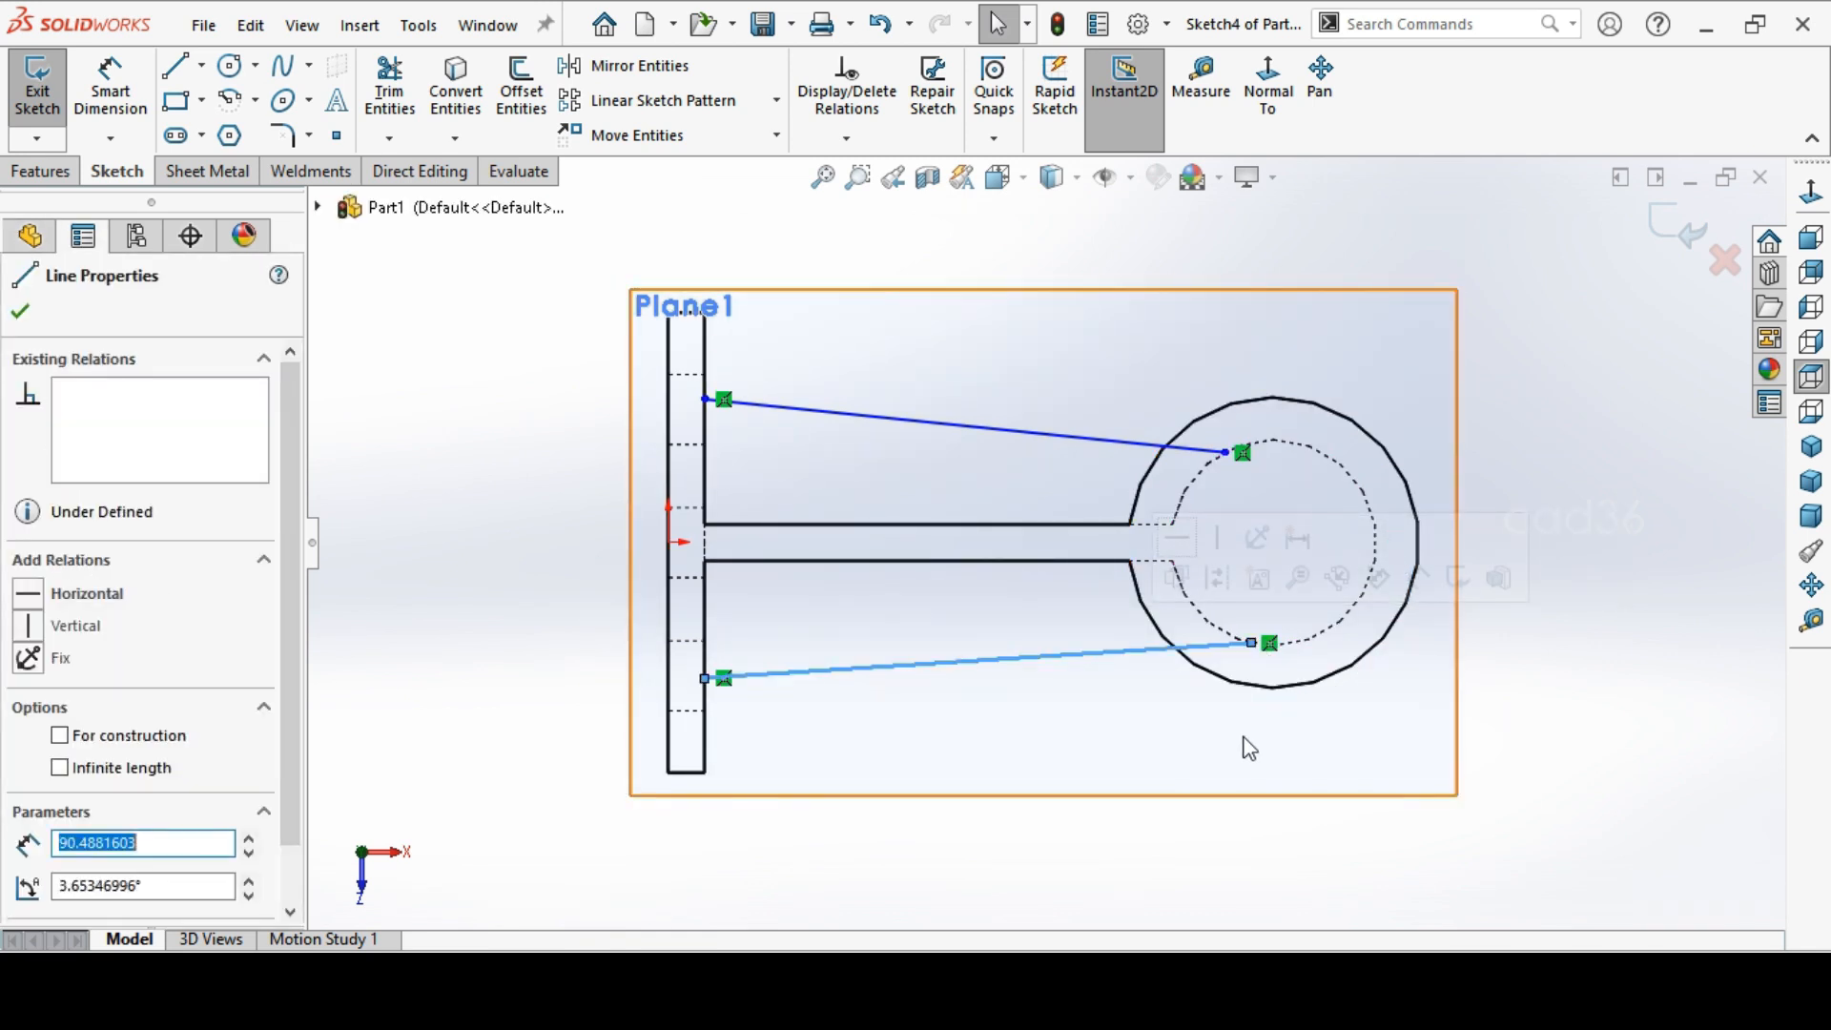
left_click(1357, 627, "ctrl")
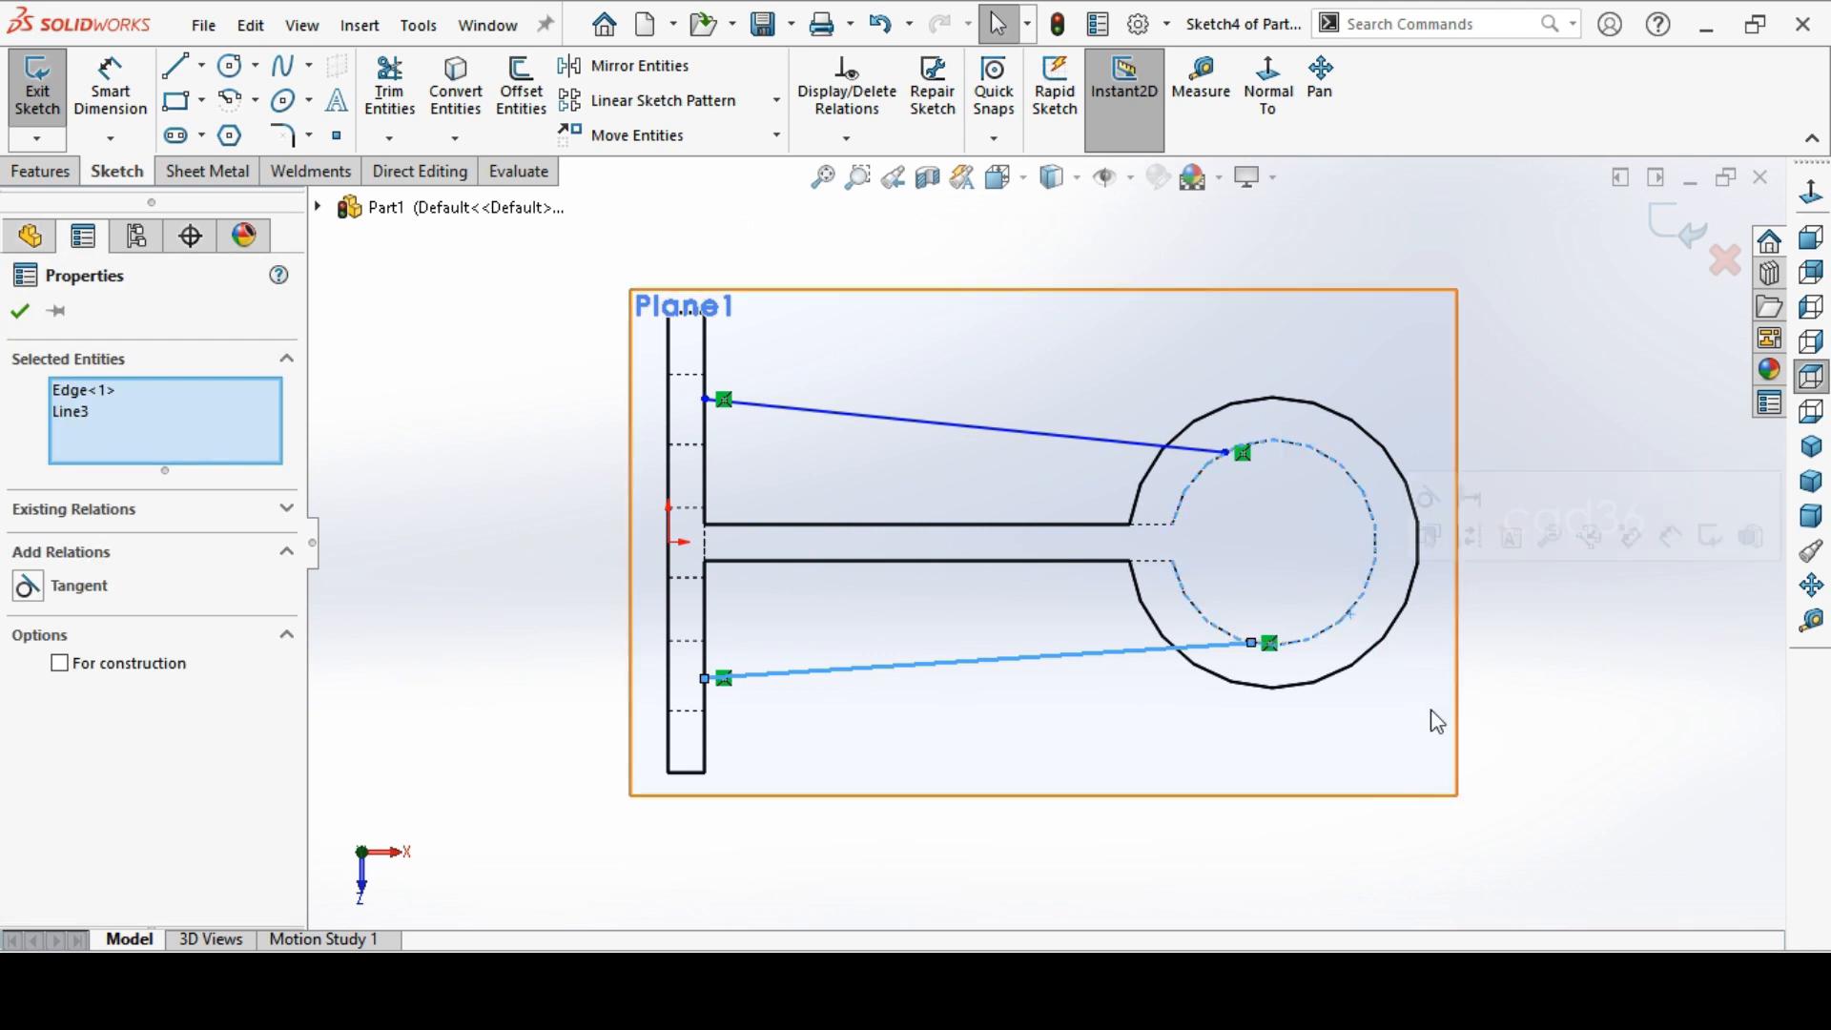
left_click(79, 586)
left_click(1585, 695)
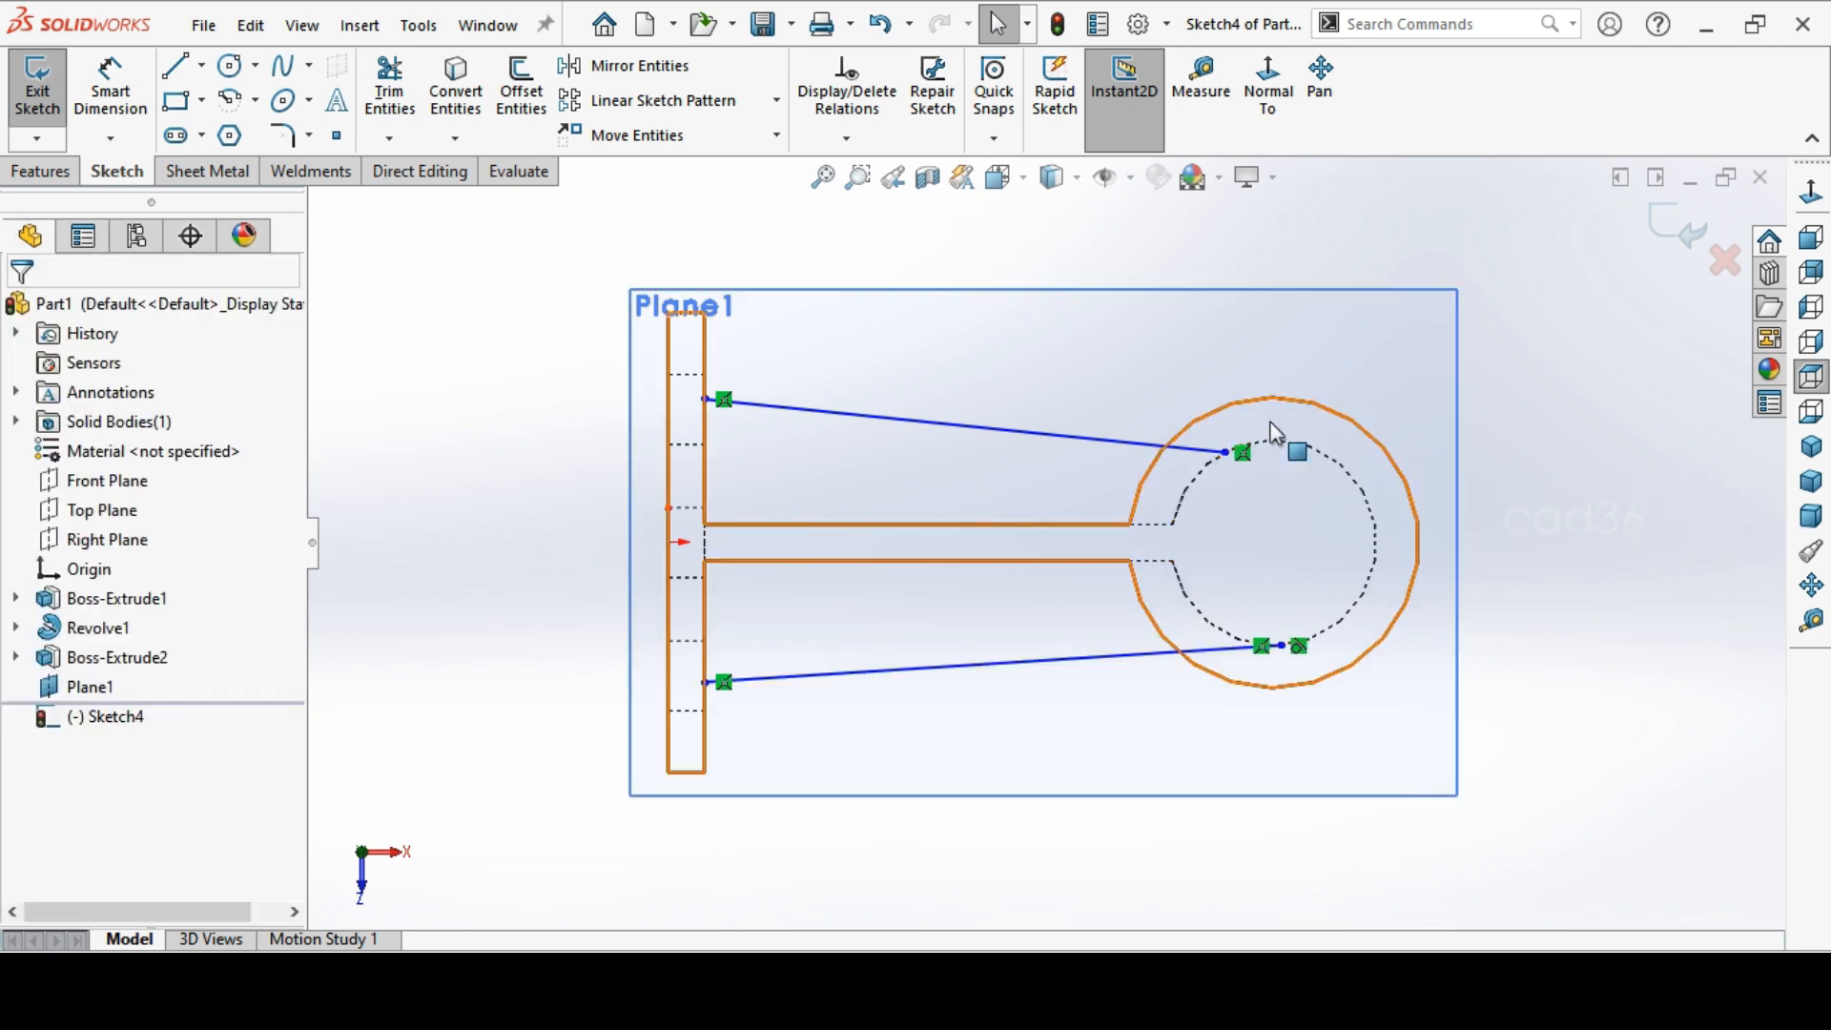
Make the first slanted line tangent to the cylinder's hidden circular edge
scroll(1276, 434, "down", 5)
left_click(1028, 538)
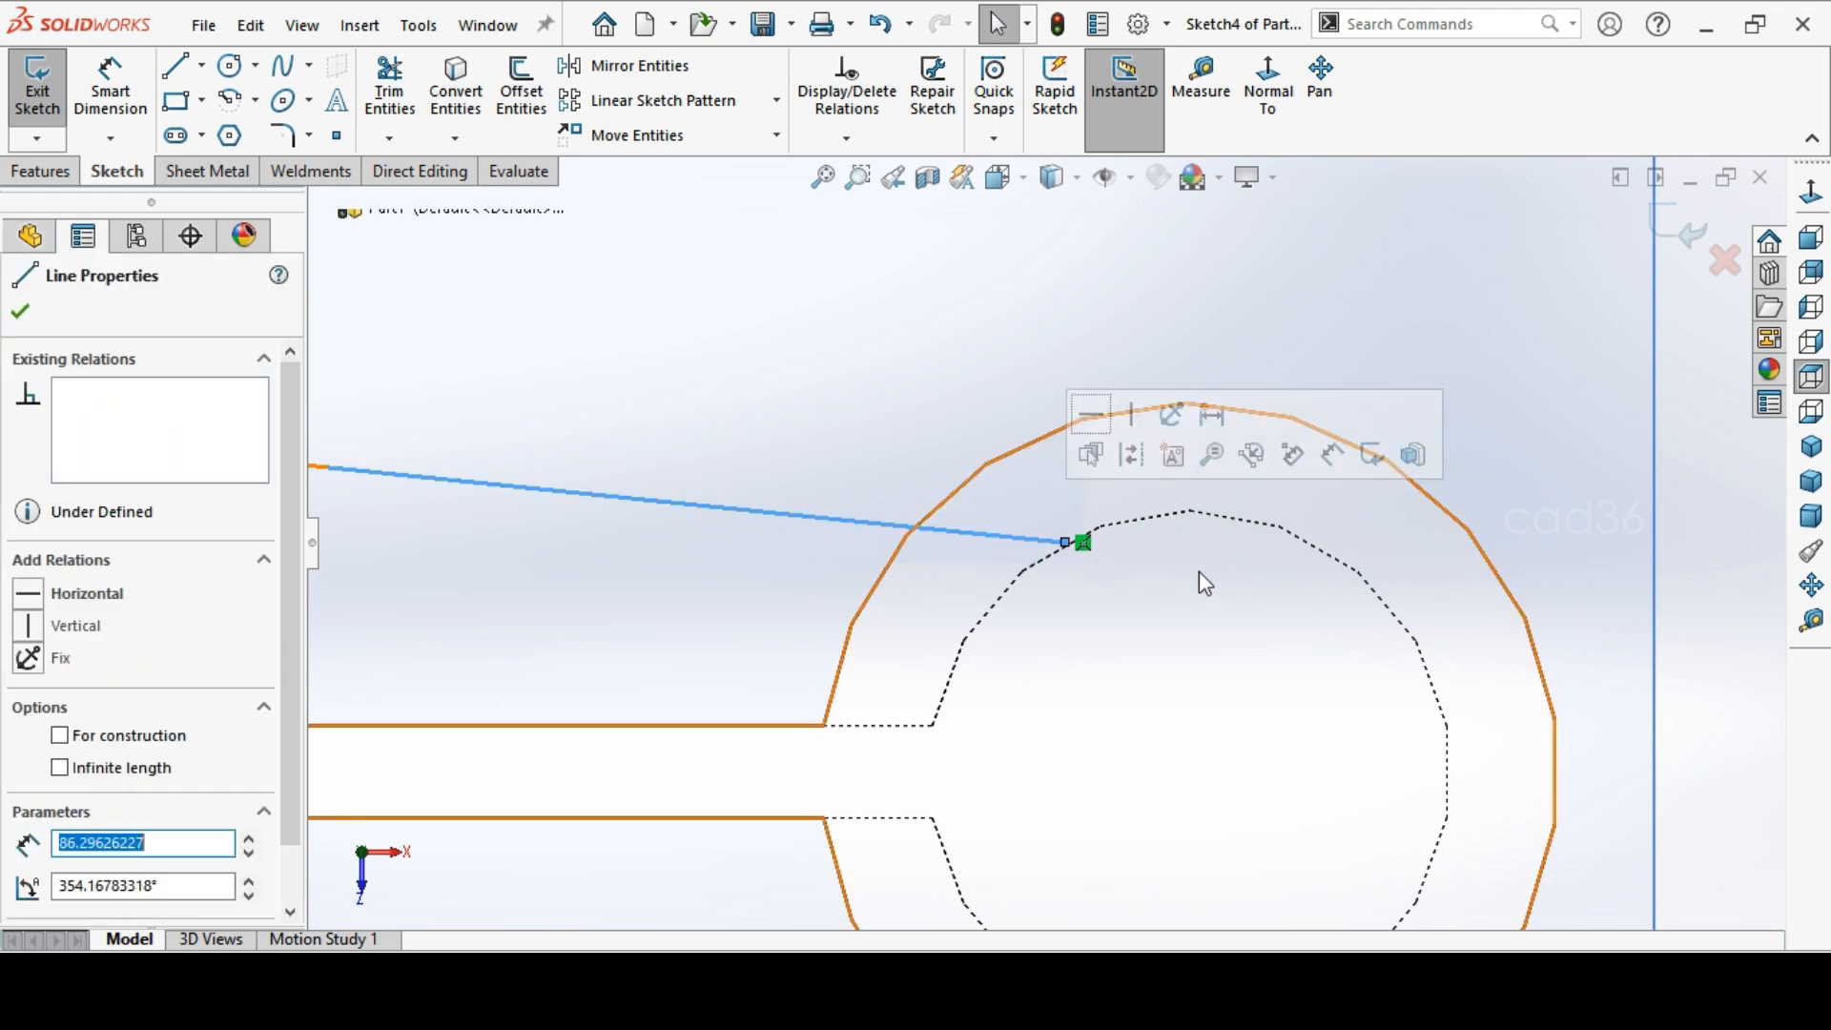
left_click(1267, 525, "ctrl")
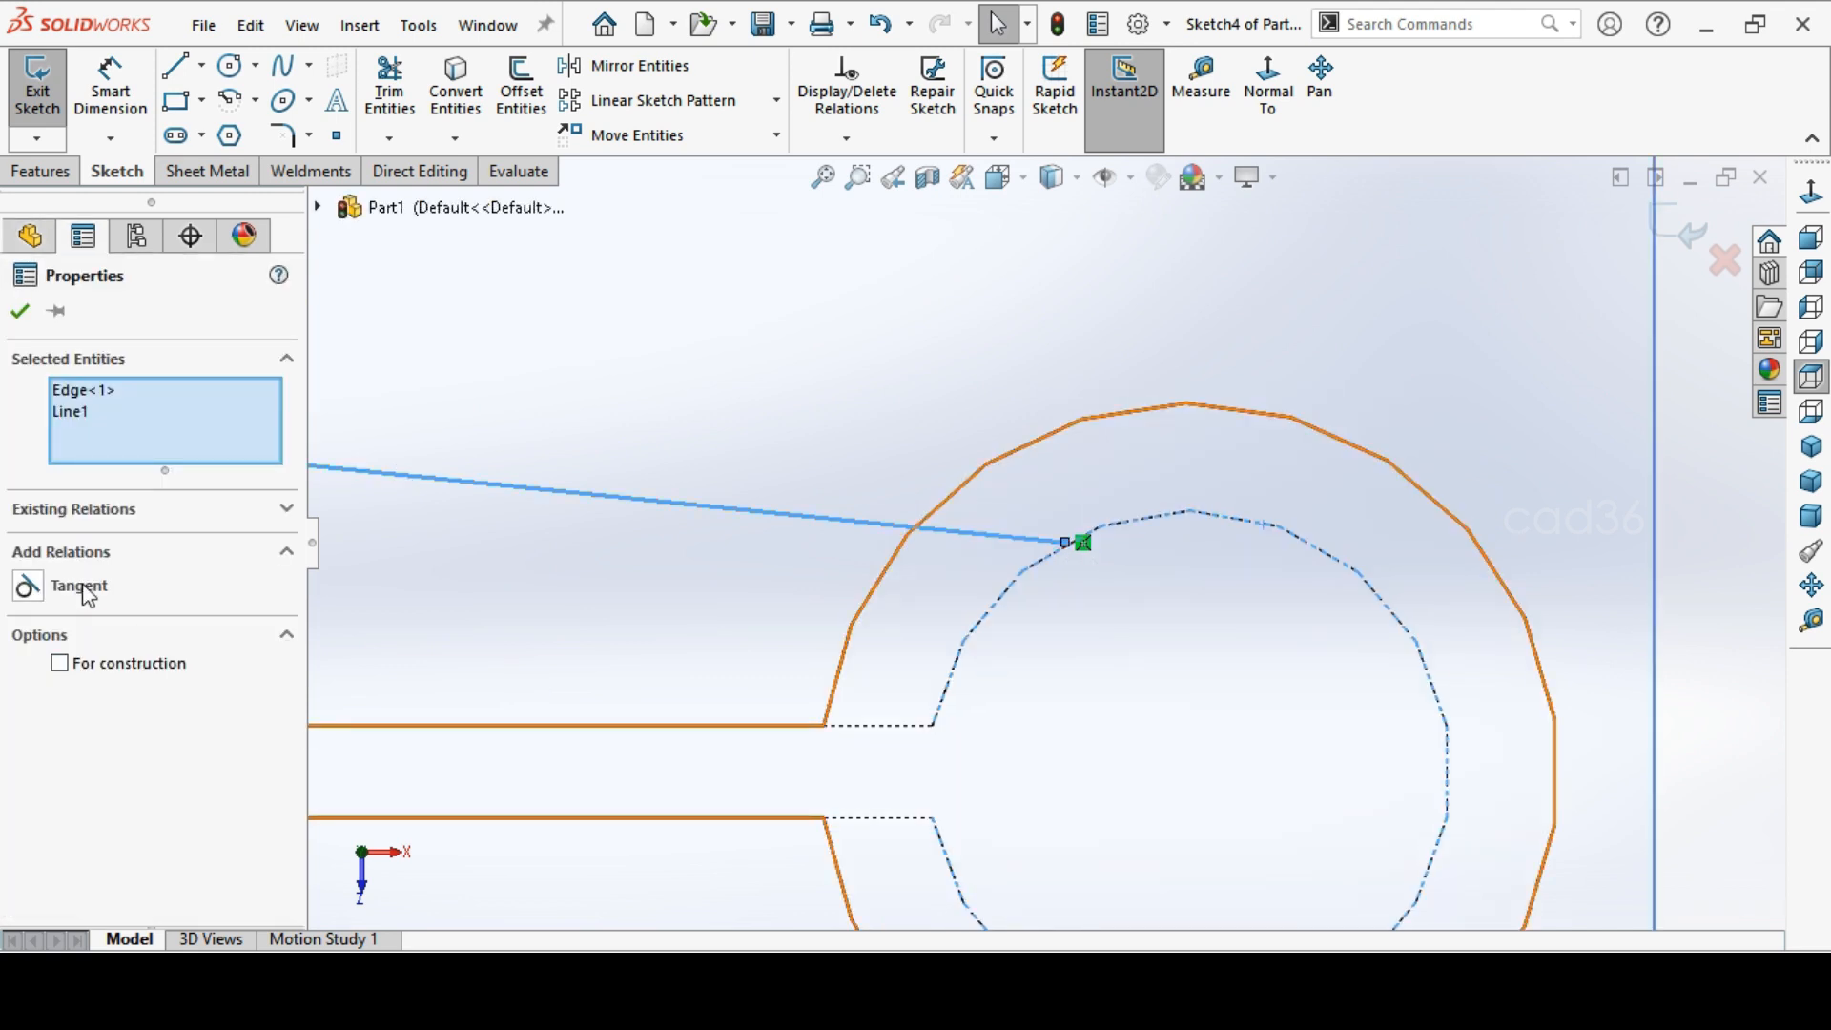
left_click(79, 586)
scroll(1106, 486, "up", 5)
left_click(1069, 577)
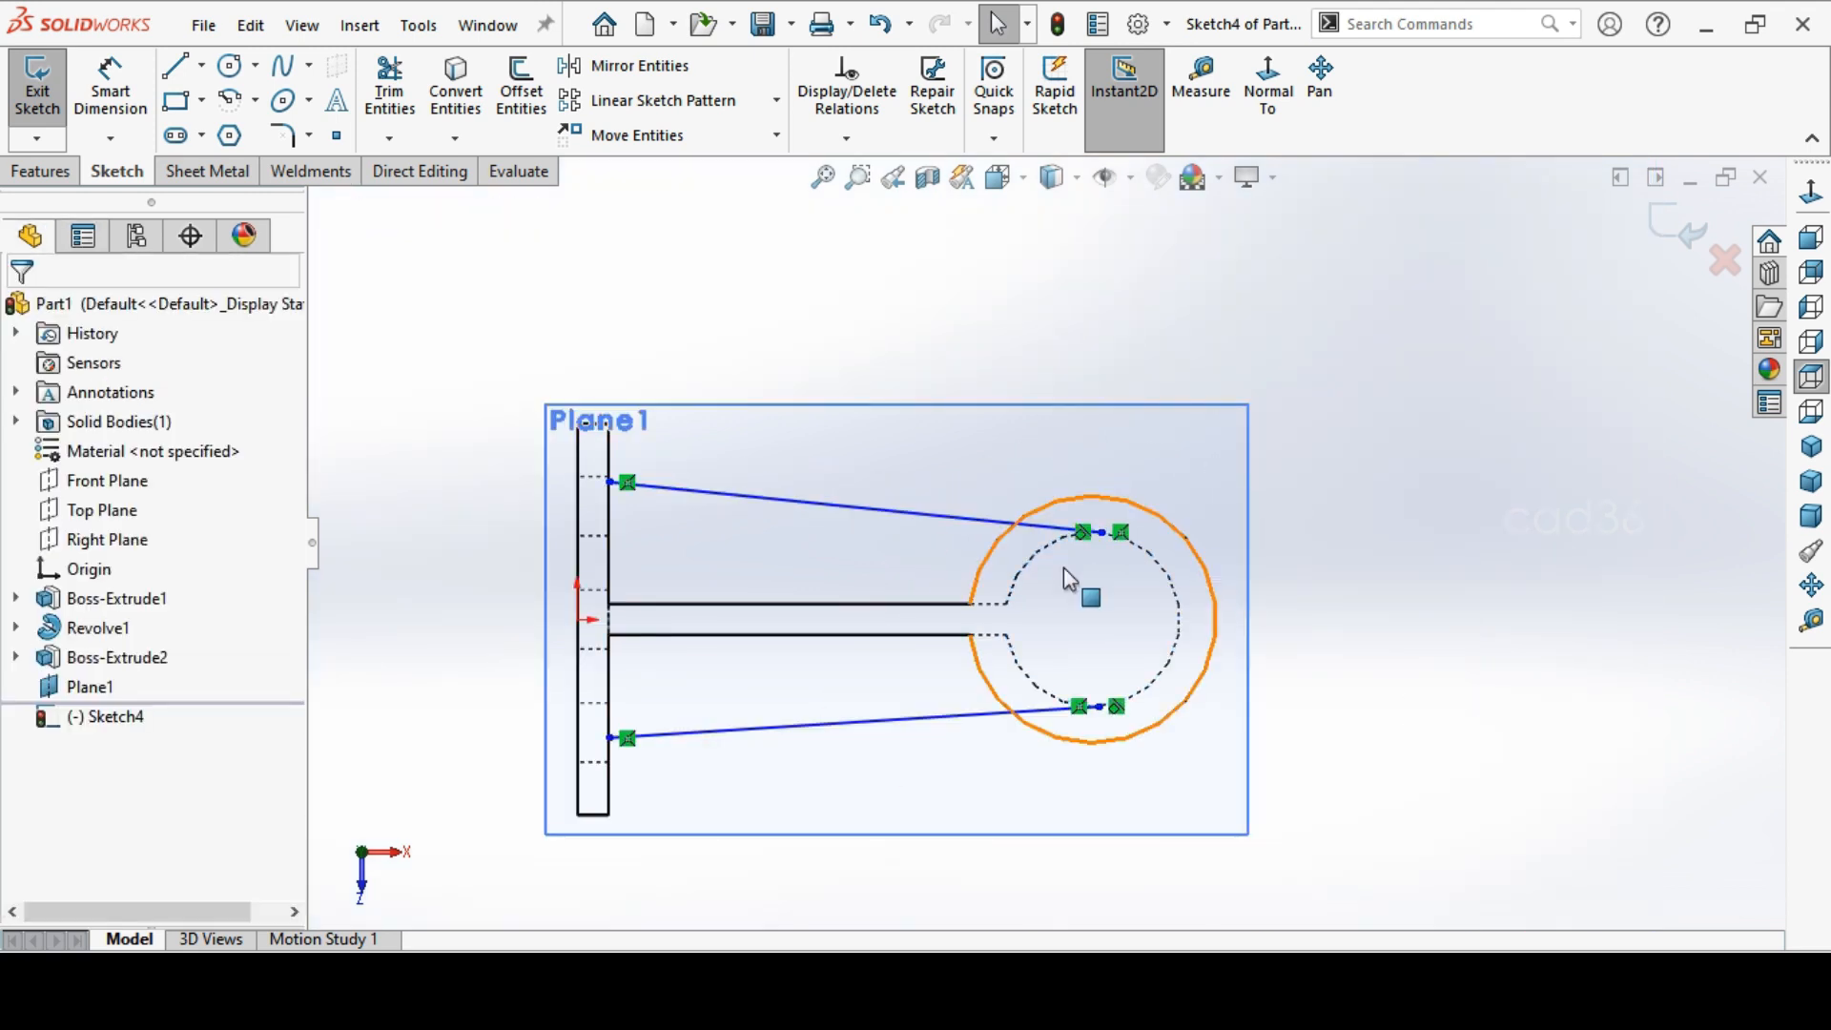
Connect the two slanted lines' endpoints inside the cylinder with a line
left_click(174, 65)
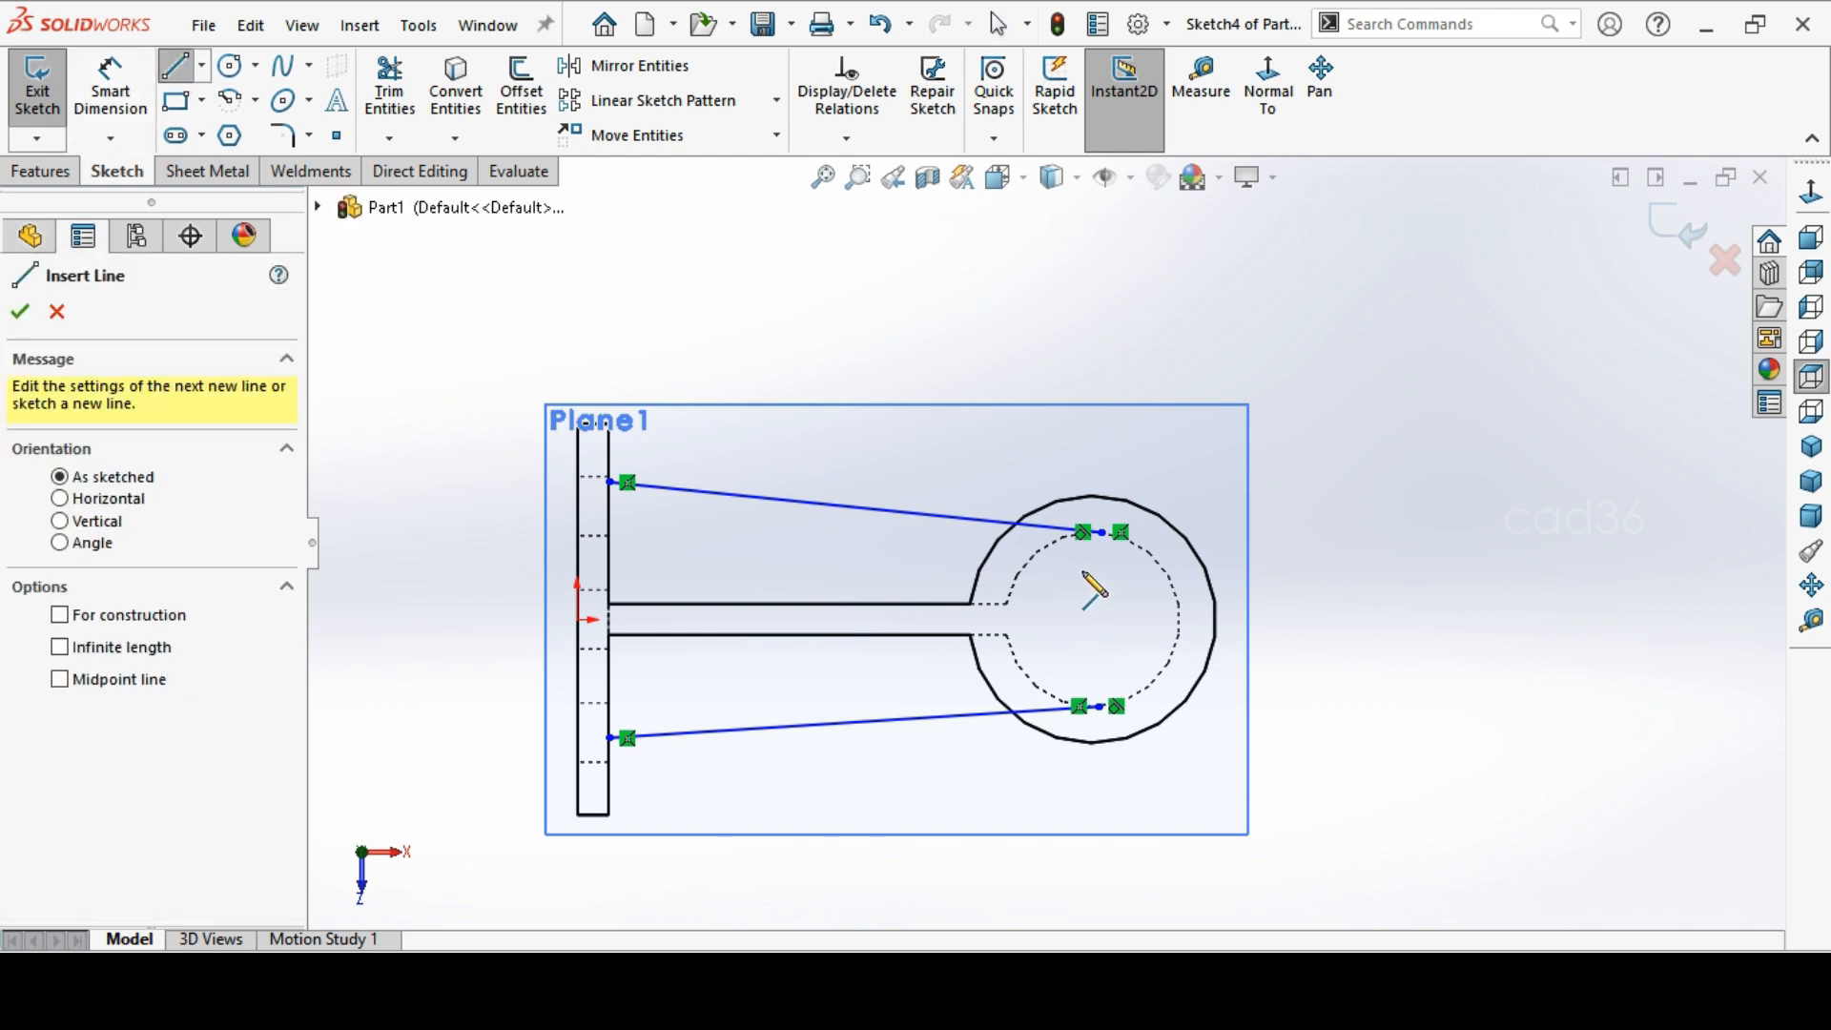
mouse_move(1104, 533)
left_mouse_down()
mouse_move(1120, 725)
mouse_move(1100, 707)
left_mouse_up()
right_click(1343, 717)
left_click(1385, 735)
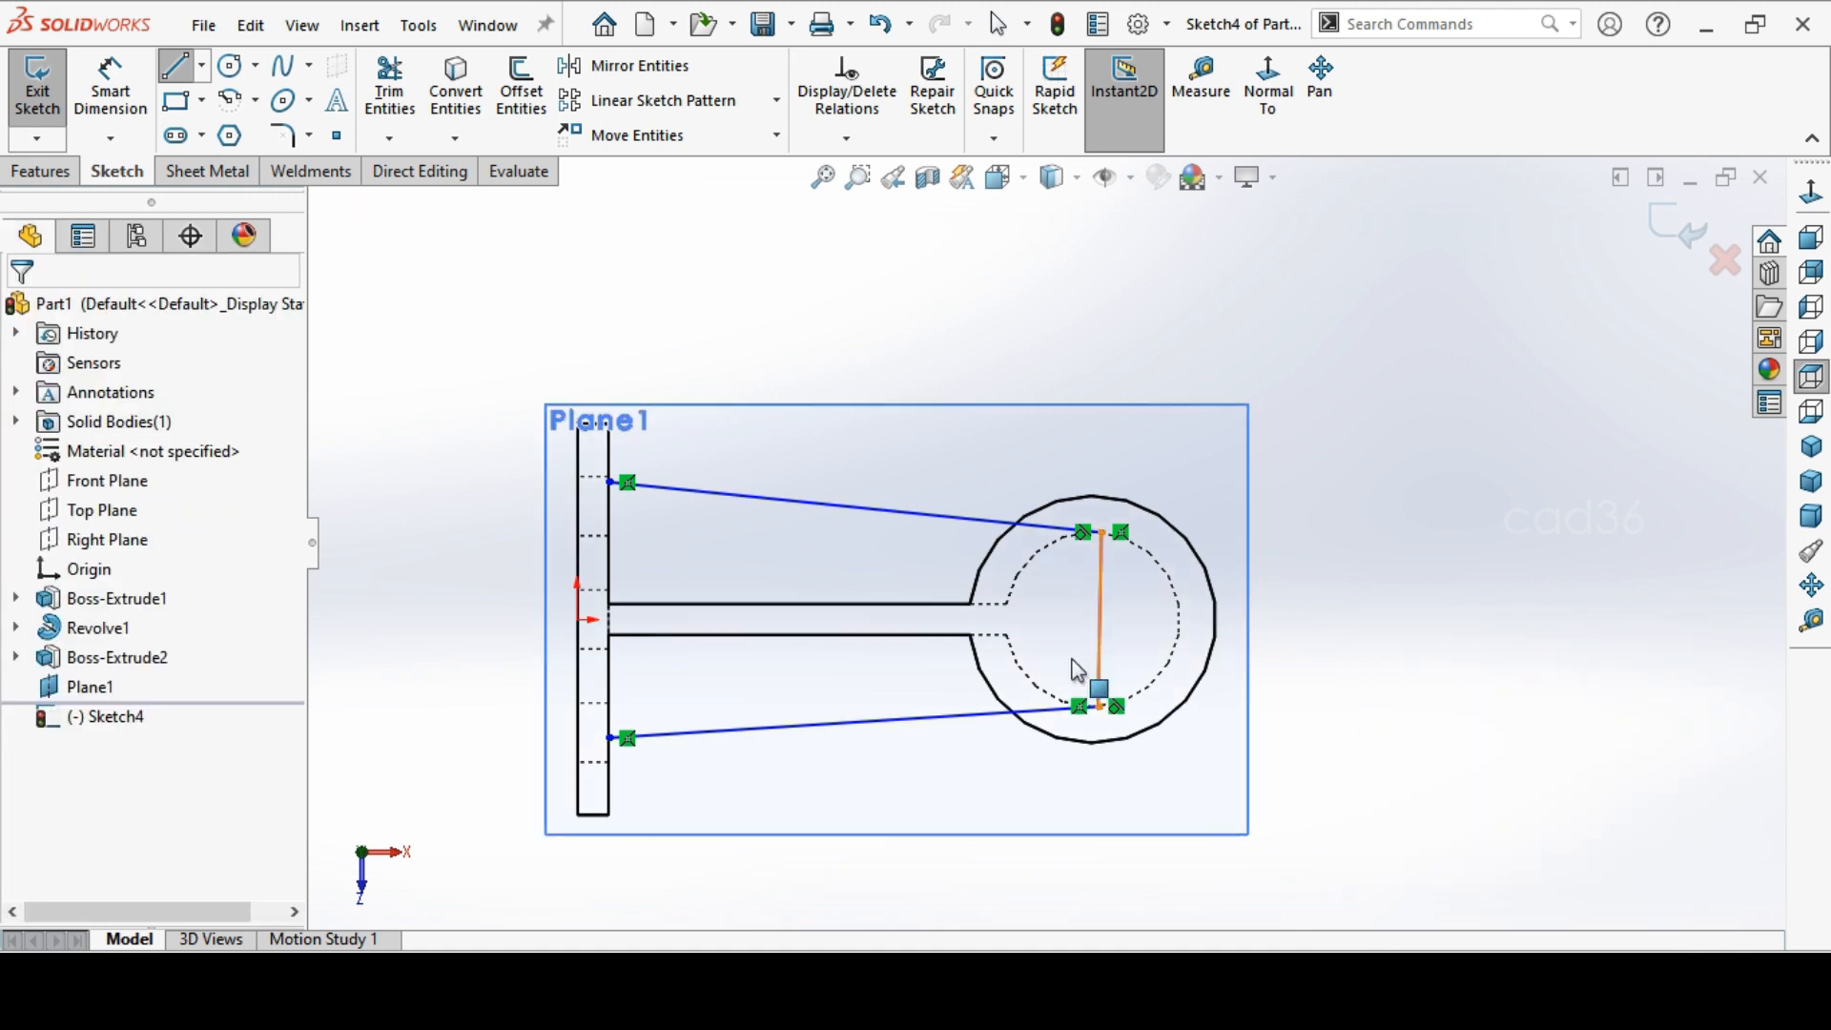
Close the rib profile with a vertical line joining the slanted lines' endpoints at the plate
scroll(1022, 625, "down", 3)
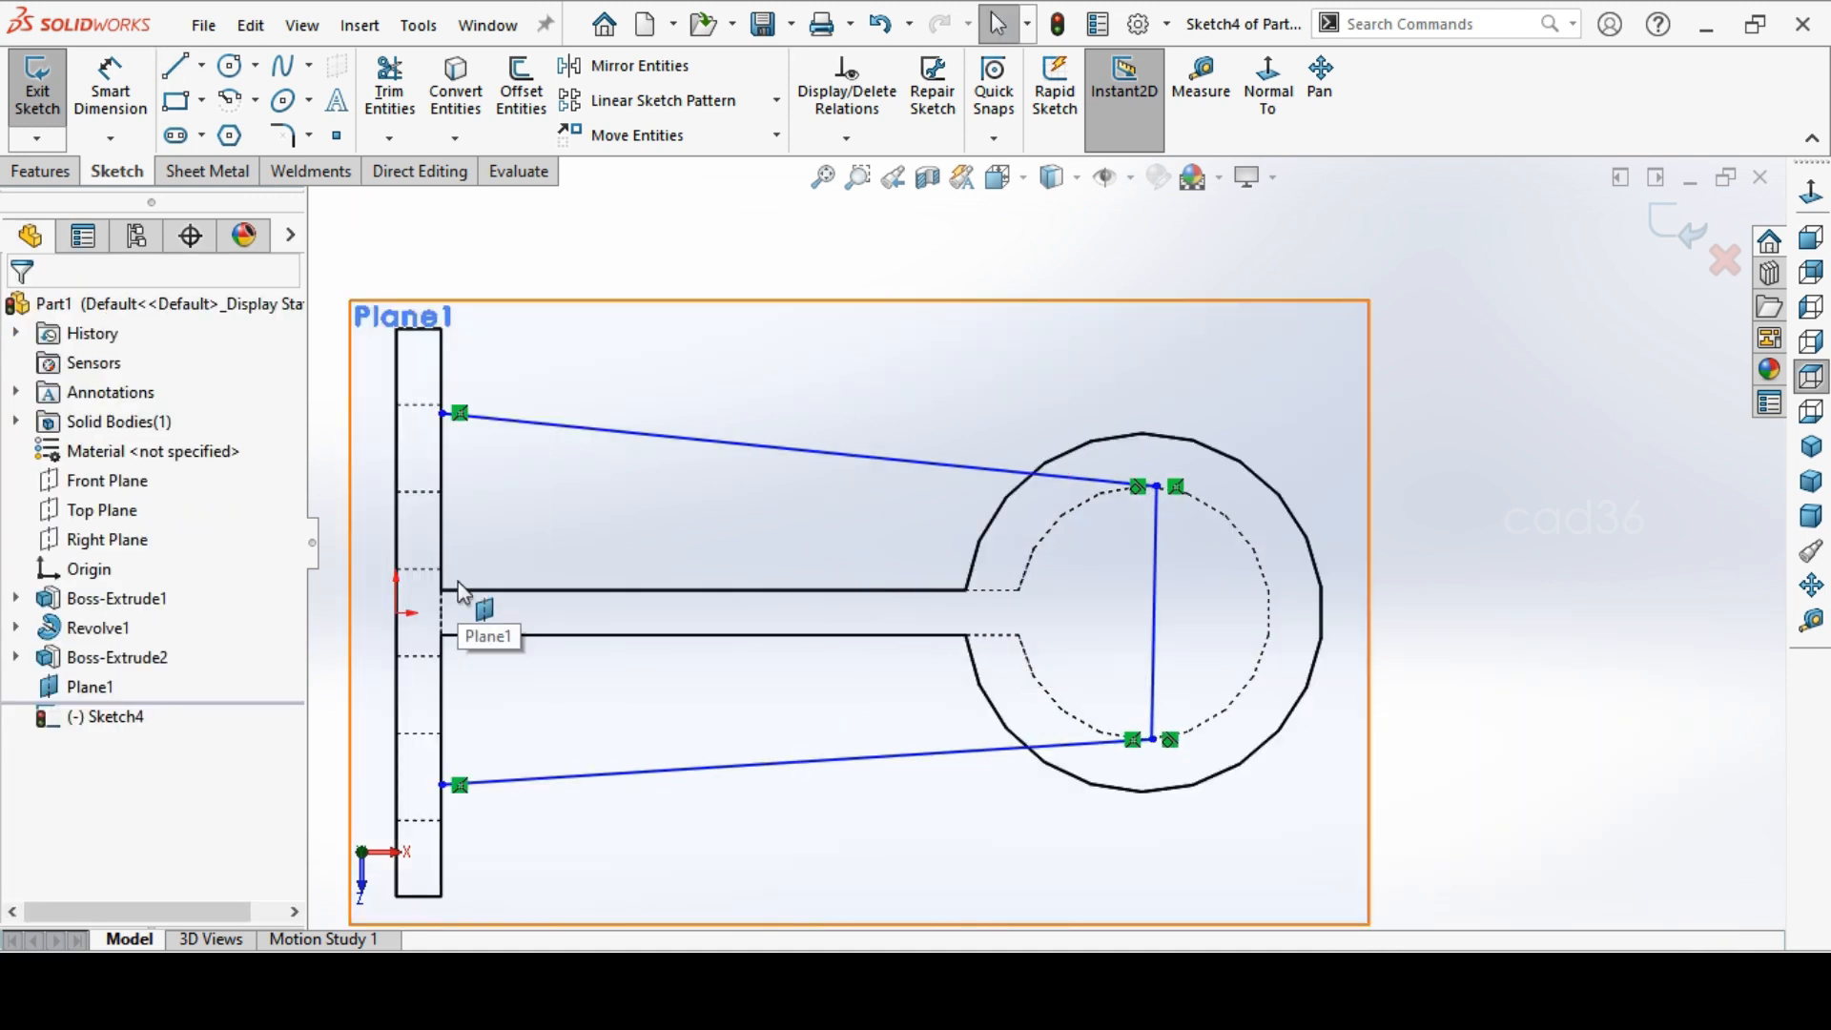
left_click(176, 65)
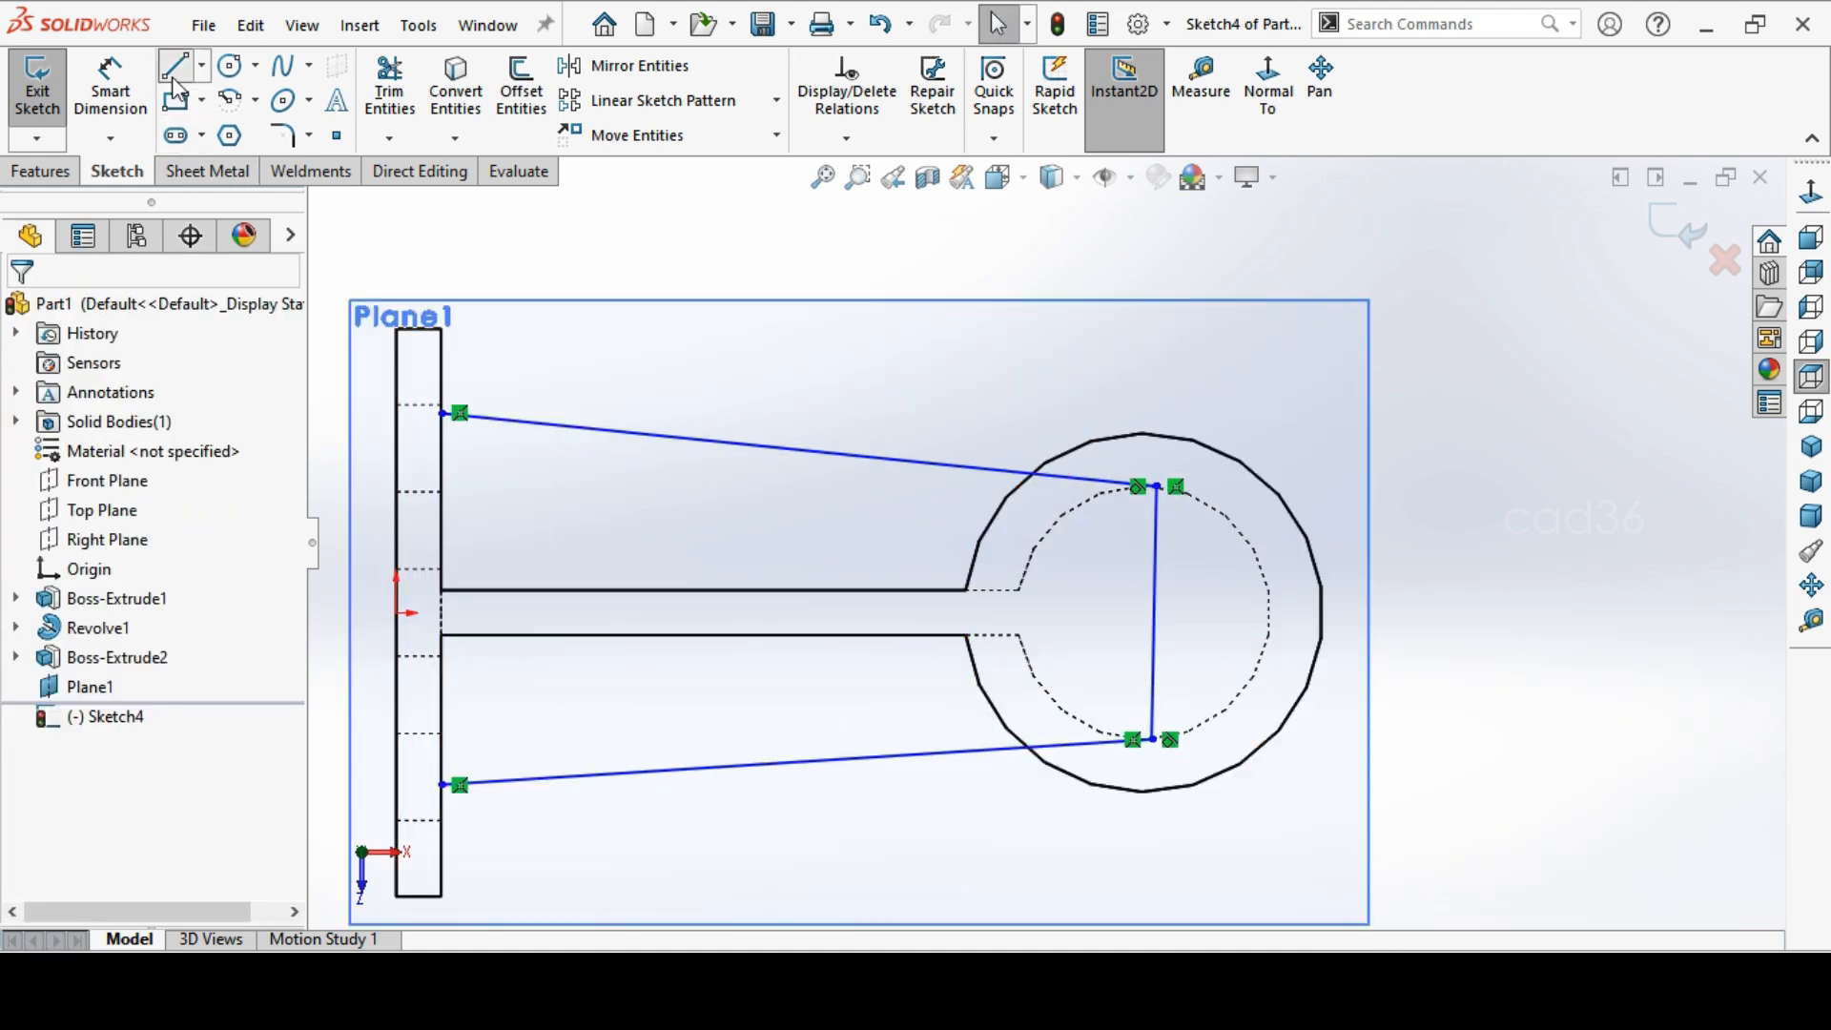
left_click(441, 413)
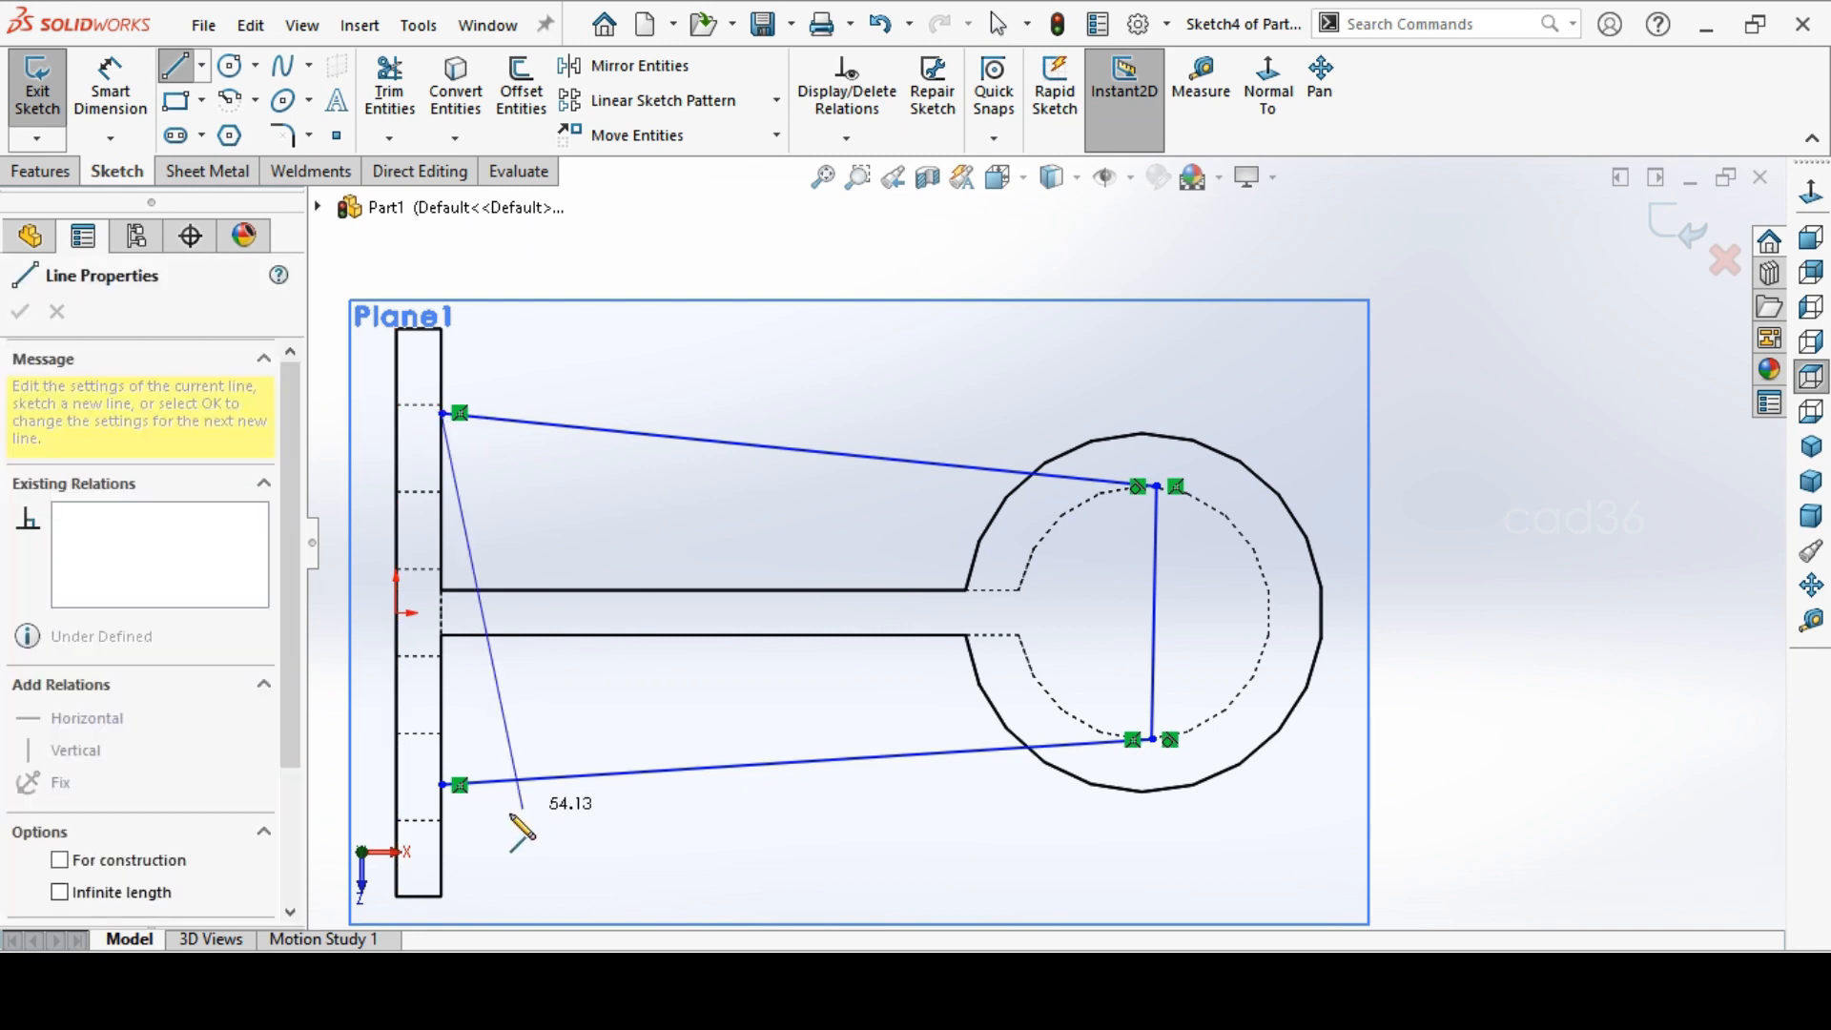
left_click(441, 784)
right_click(701, 810)
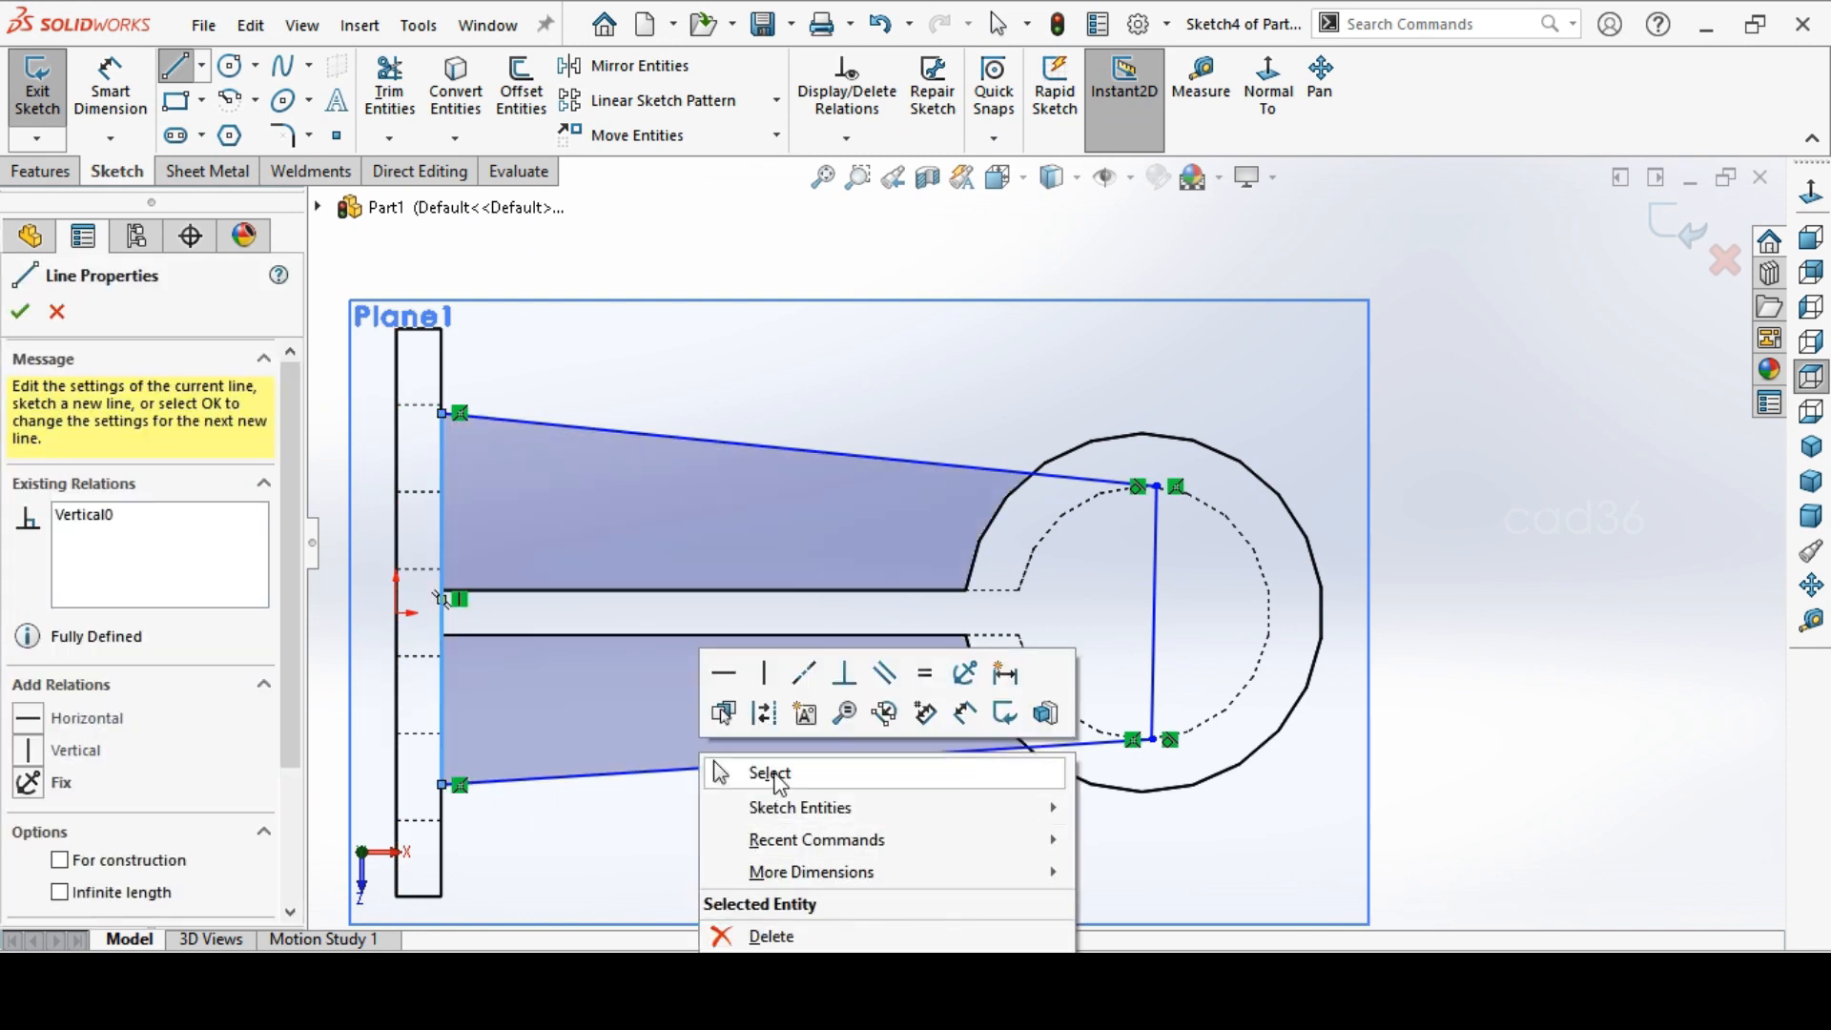
left_click(754, 770)
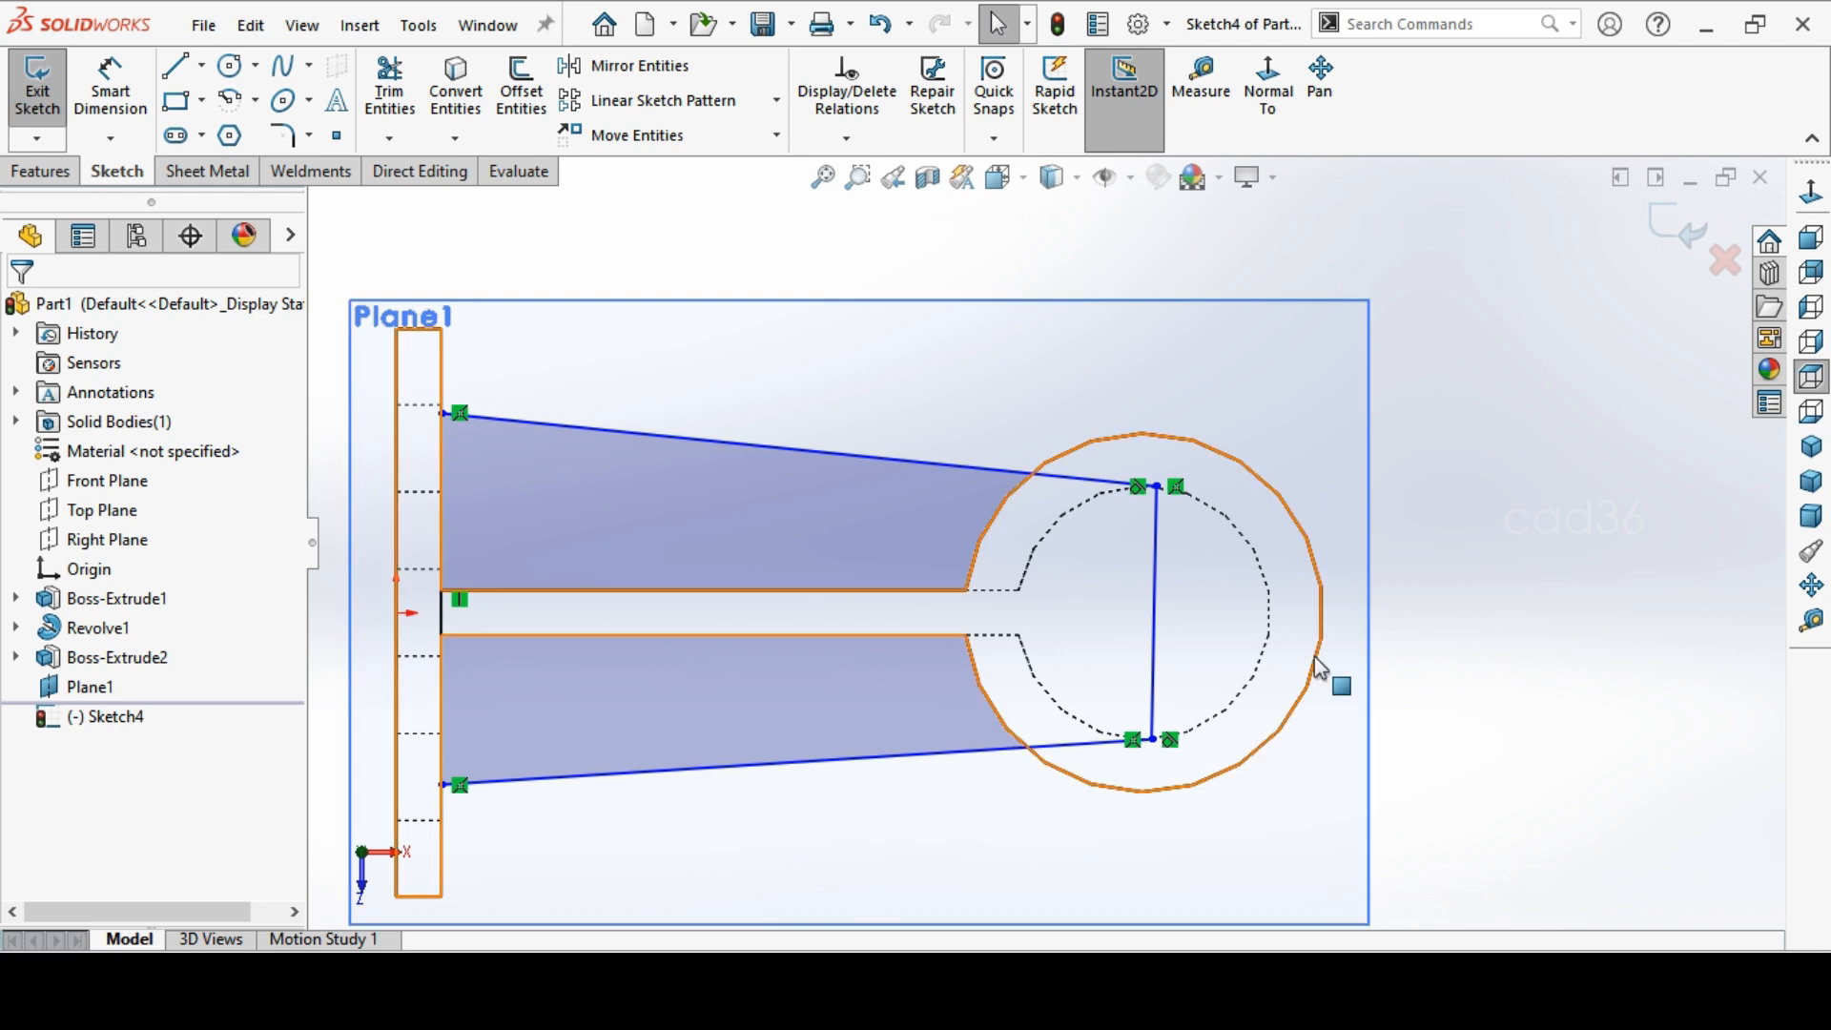
Extrude the tapered rib profile 6 mm as a blind boss in the reversed, downward direction
left_click(41, 171)
left_click(78, 96)
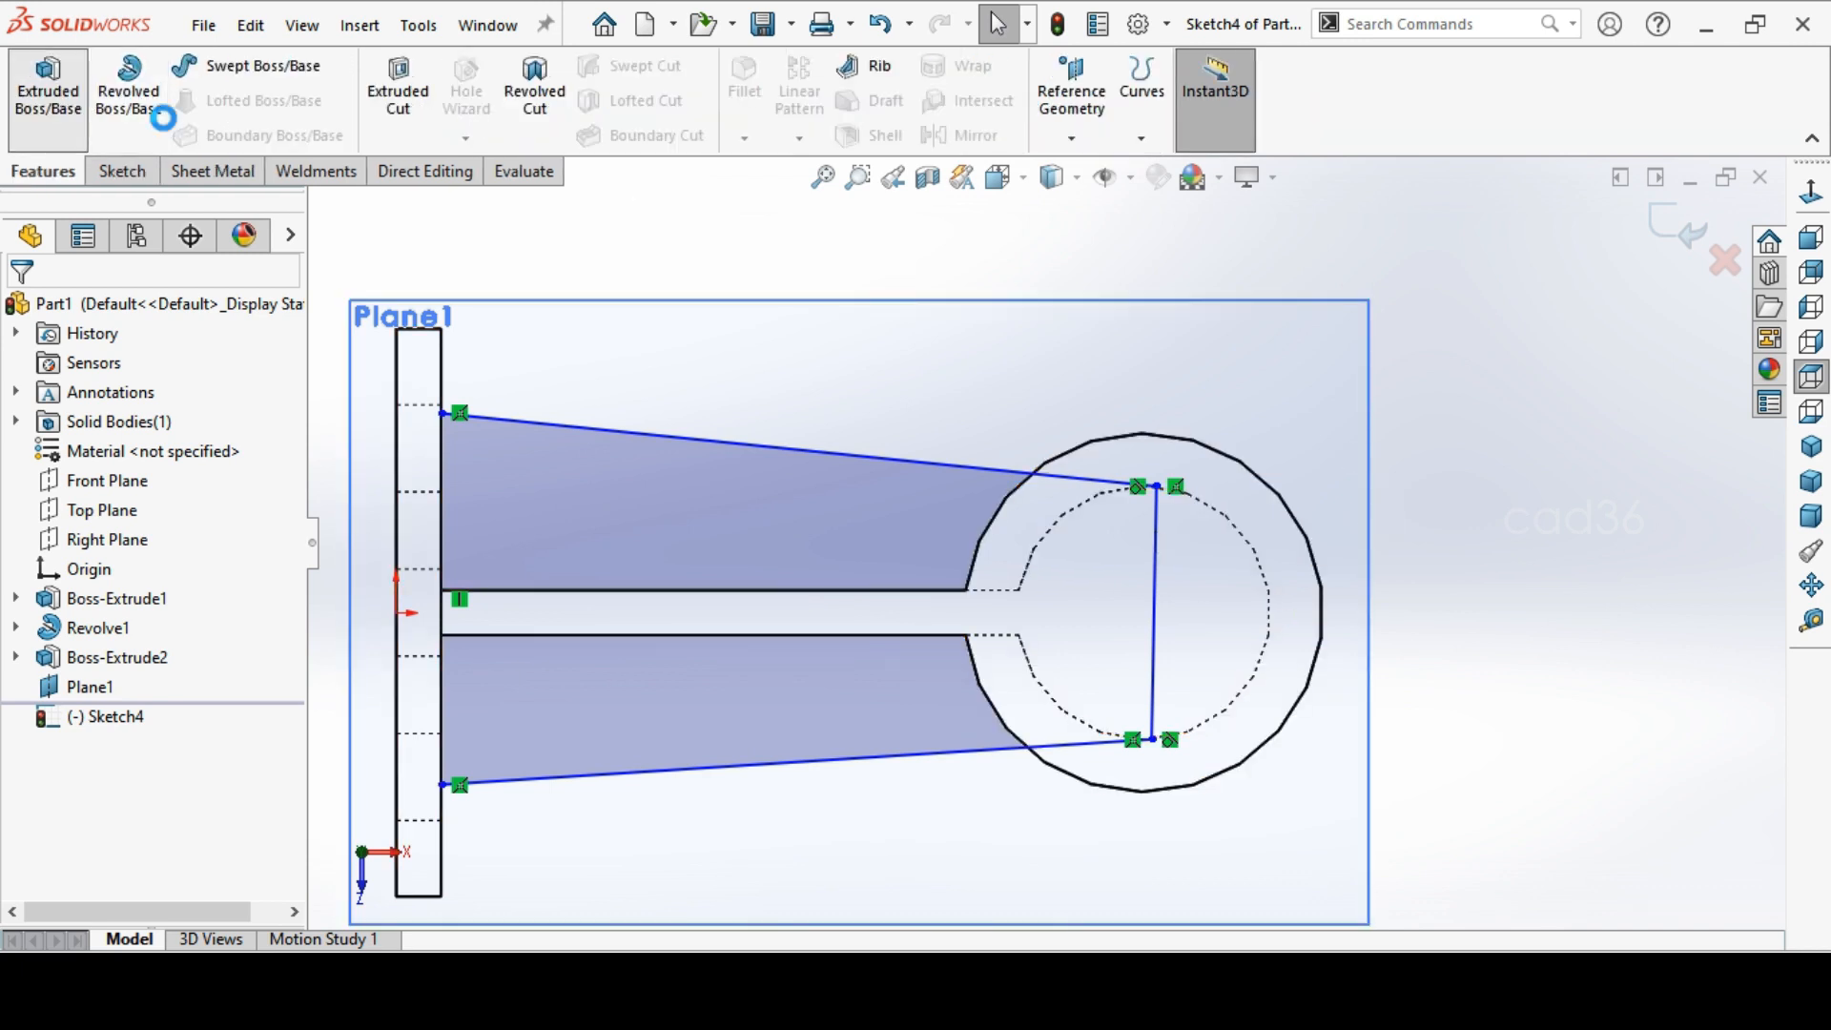
left_click(1812, 446)
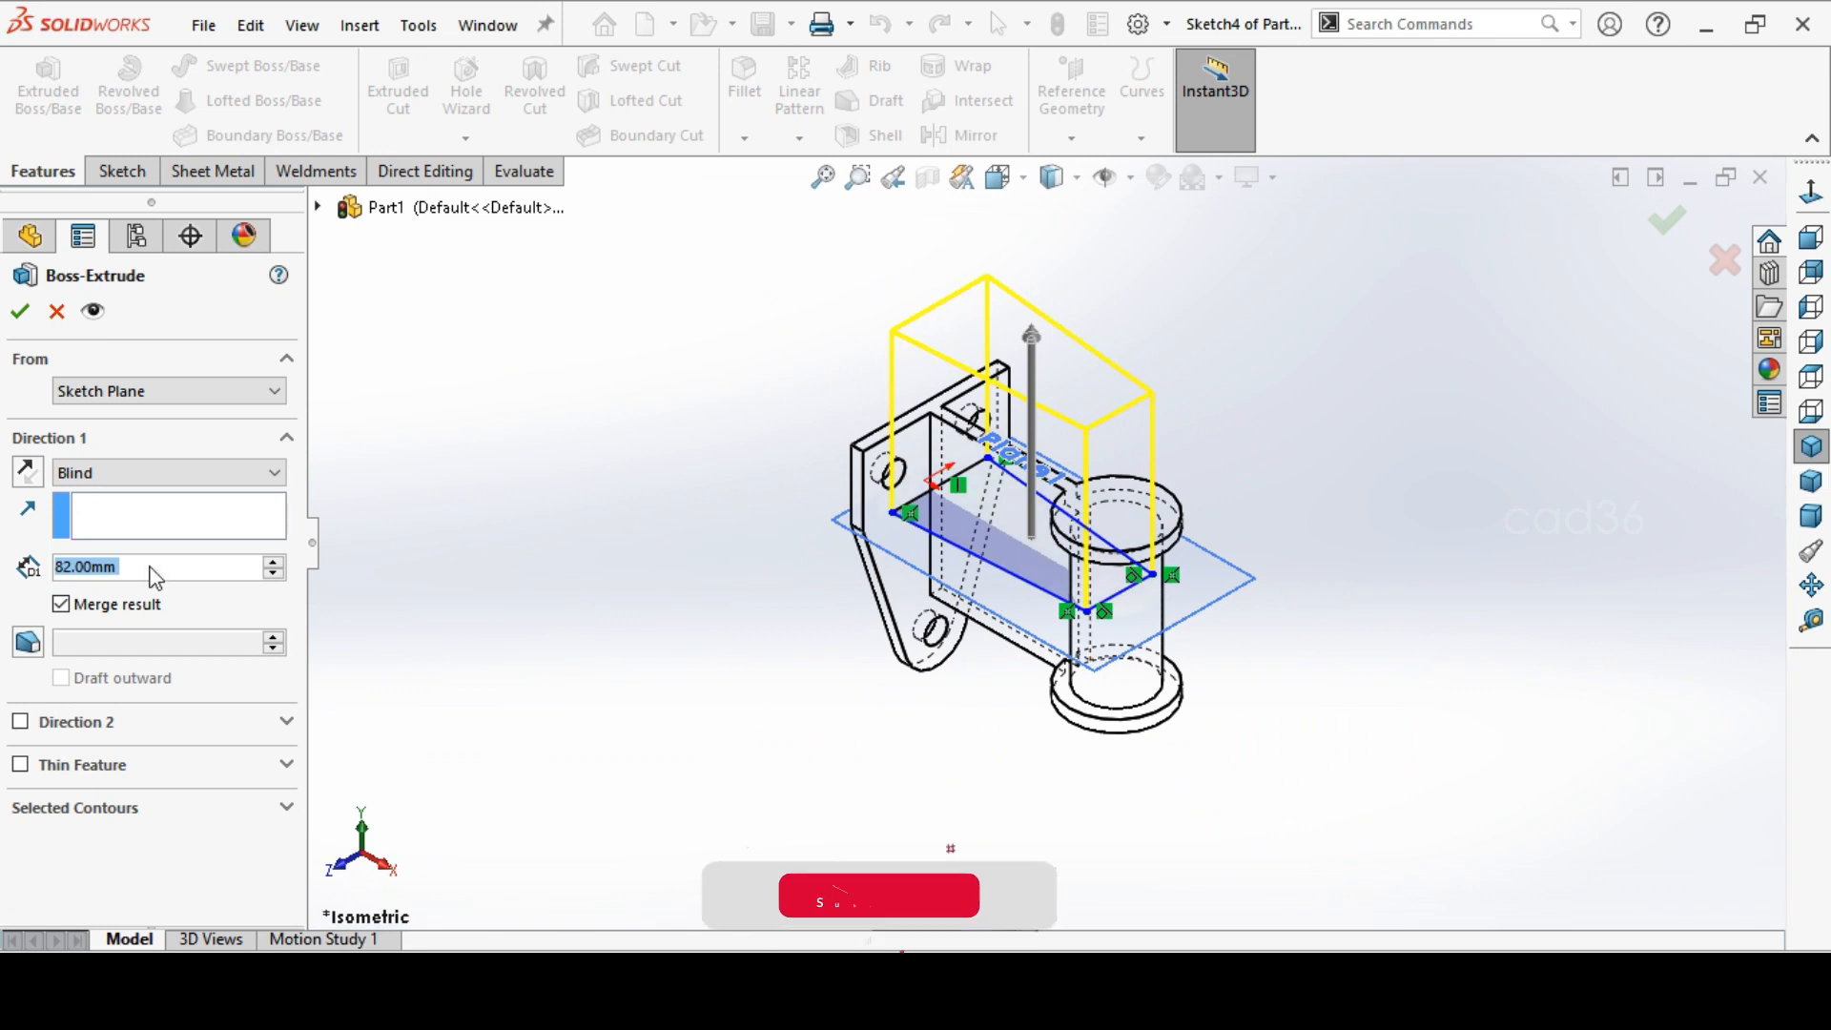
type("6")
key("Return")
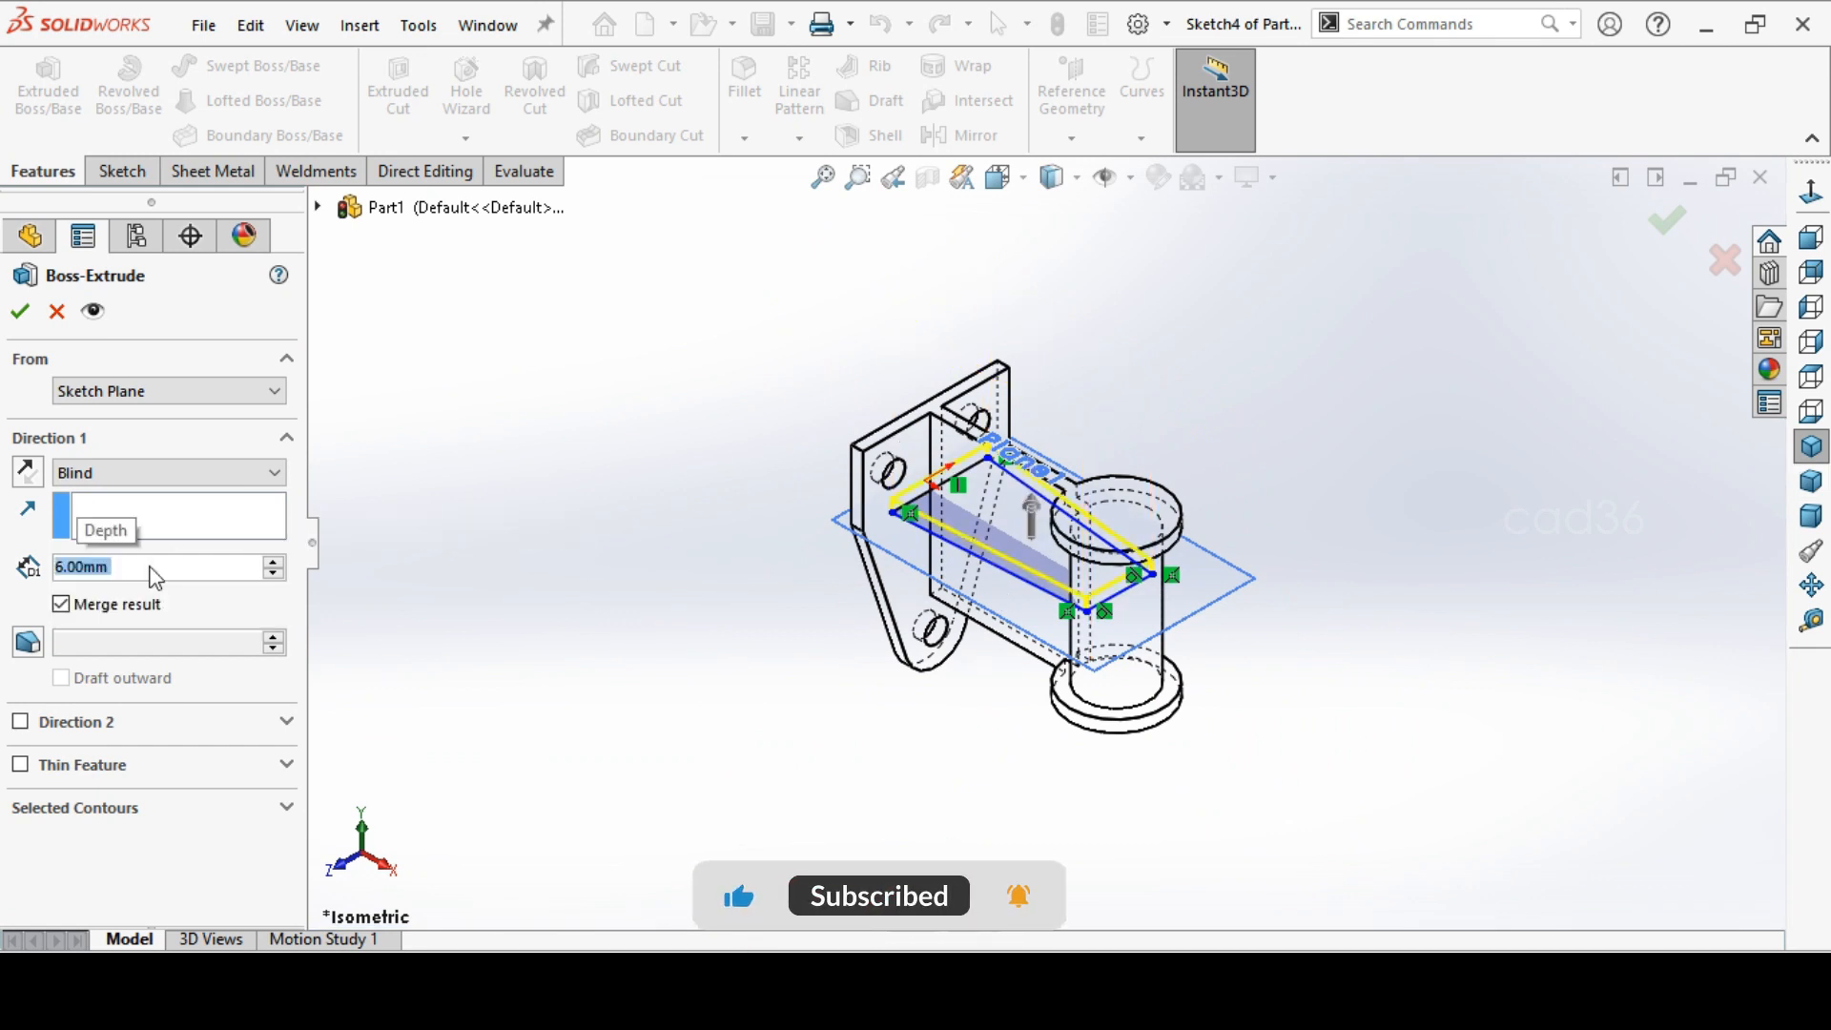
left_click(28, 471)
left_click(21, 311)
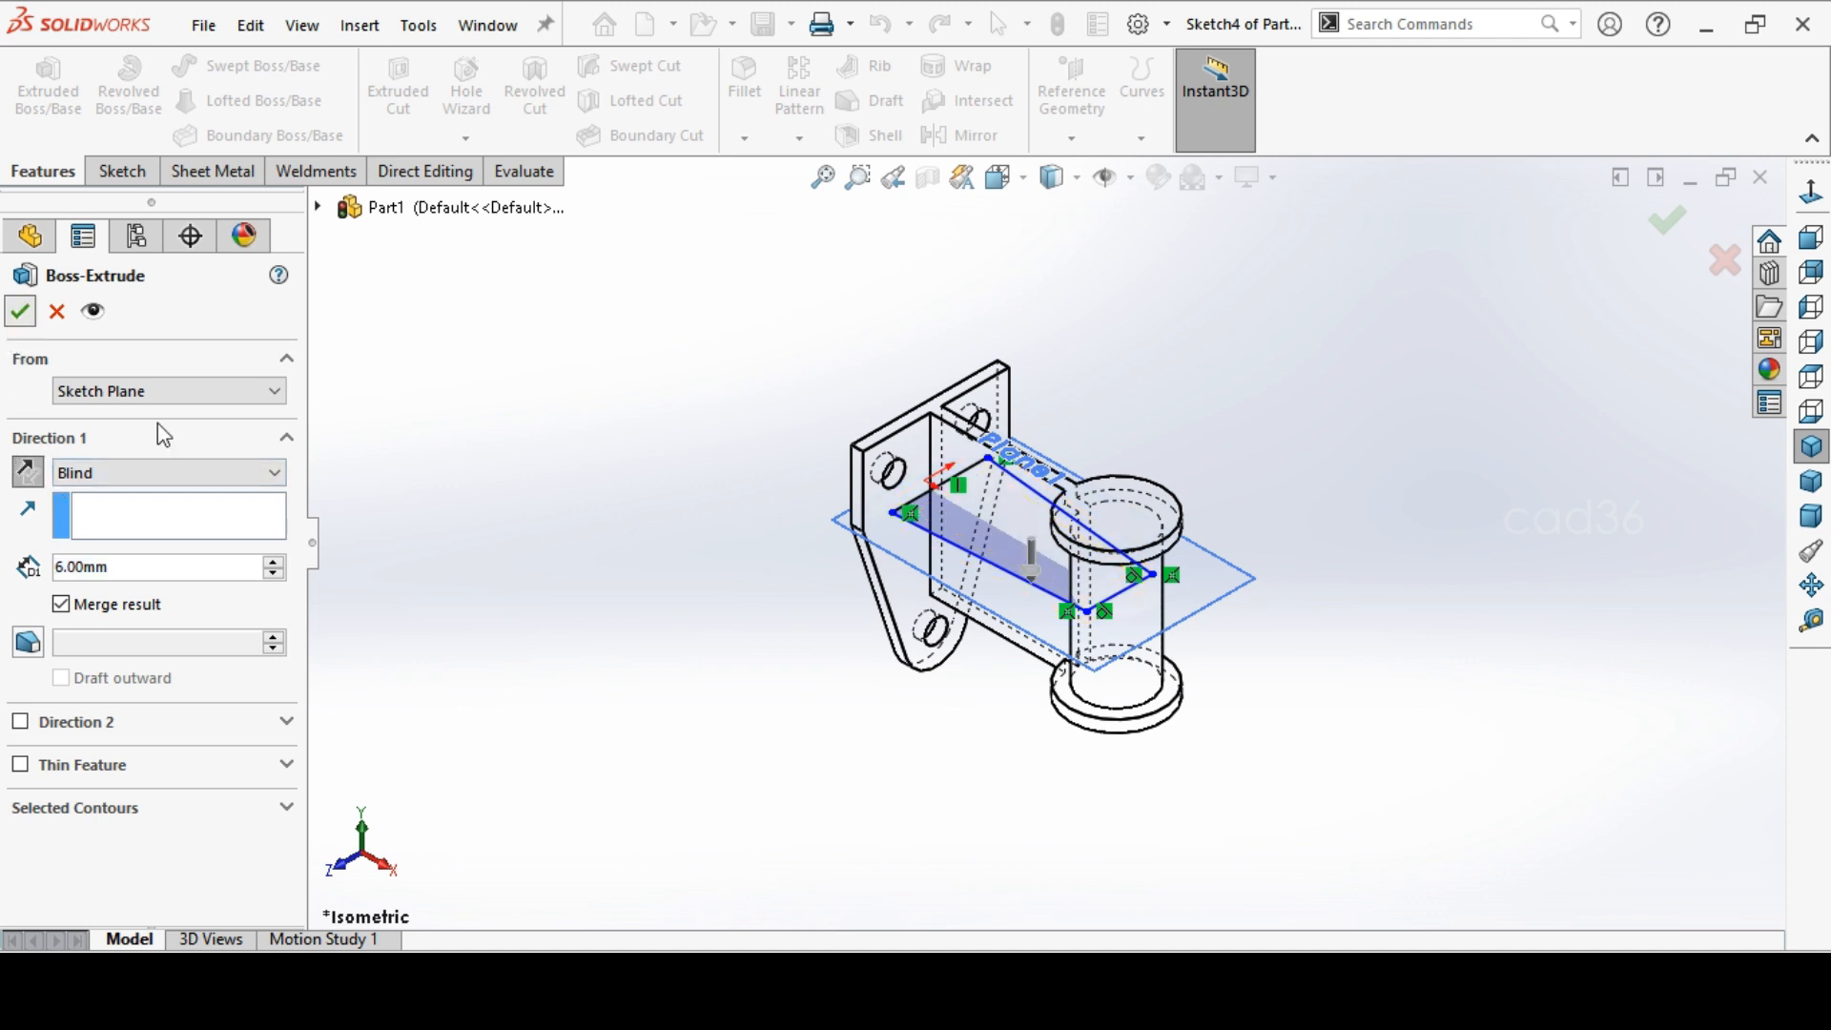
Hide the offset reference plane and display the bracket shaded with edges
left_click(1242, 586)
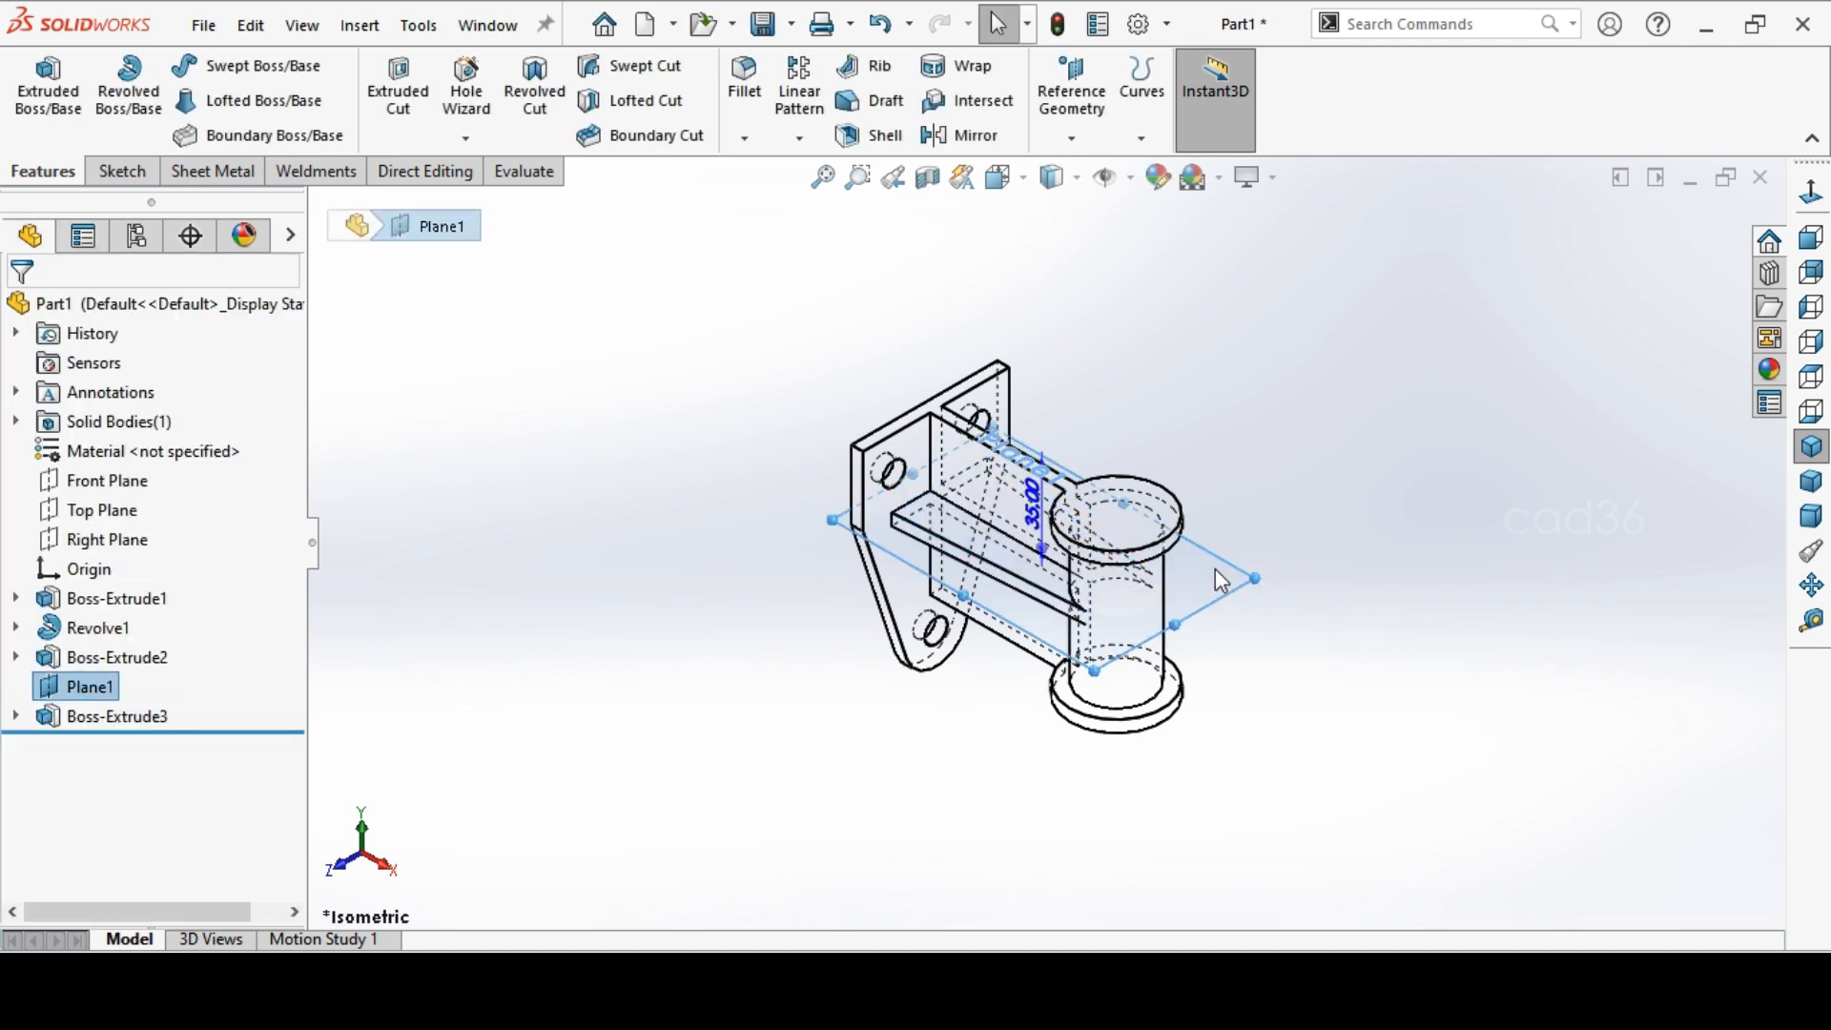
left_click(1378, 498)
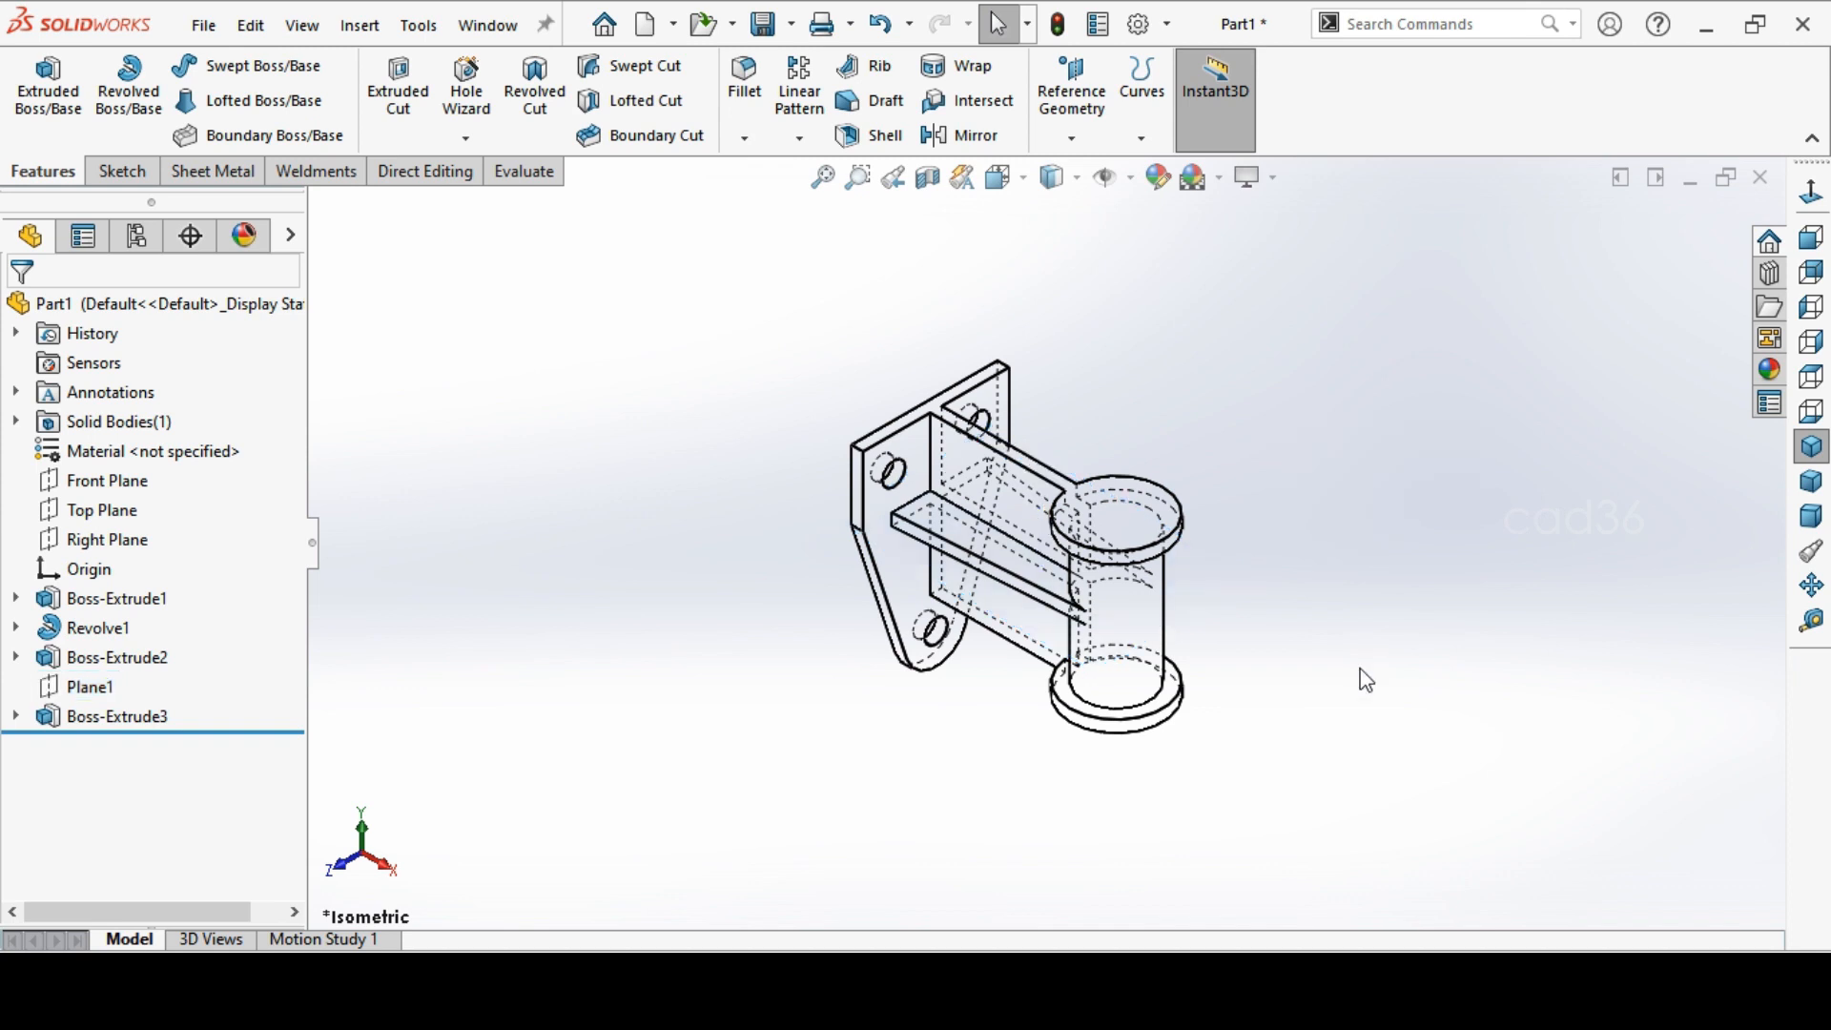
left_click(1077, 180)
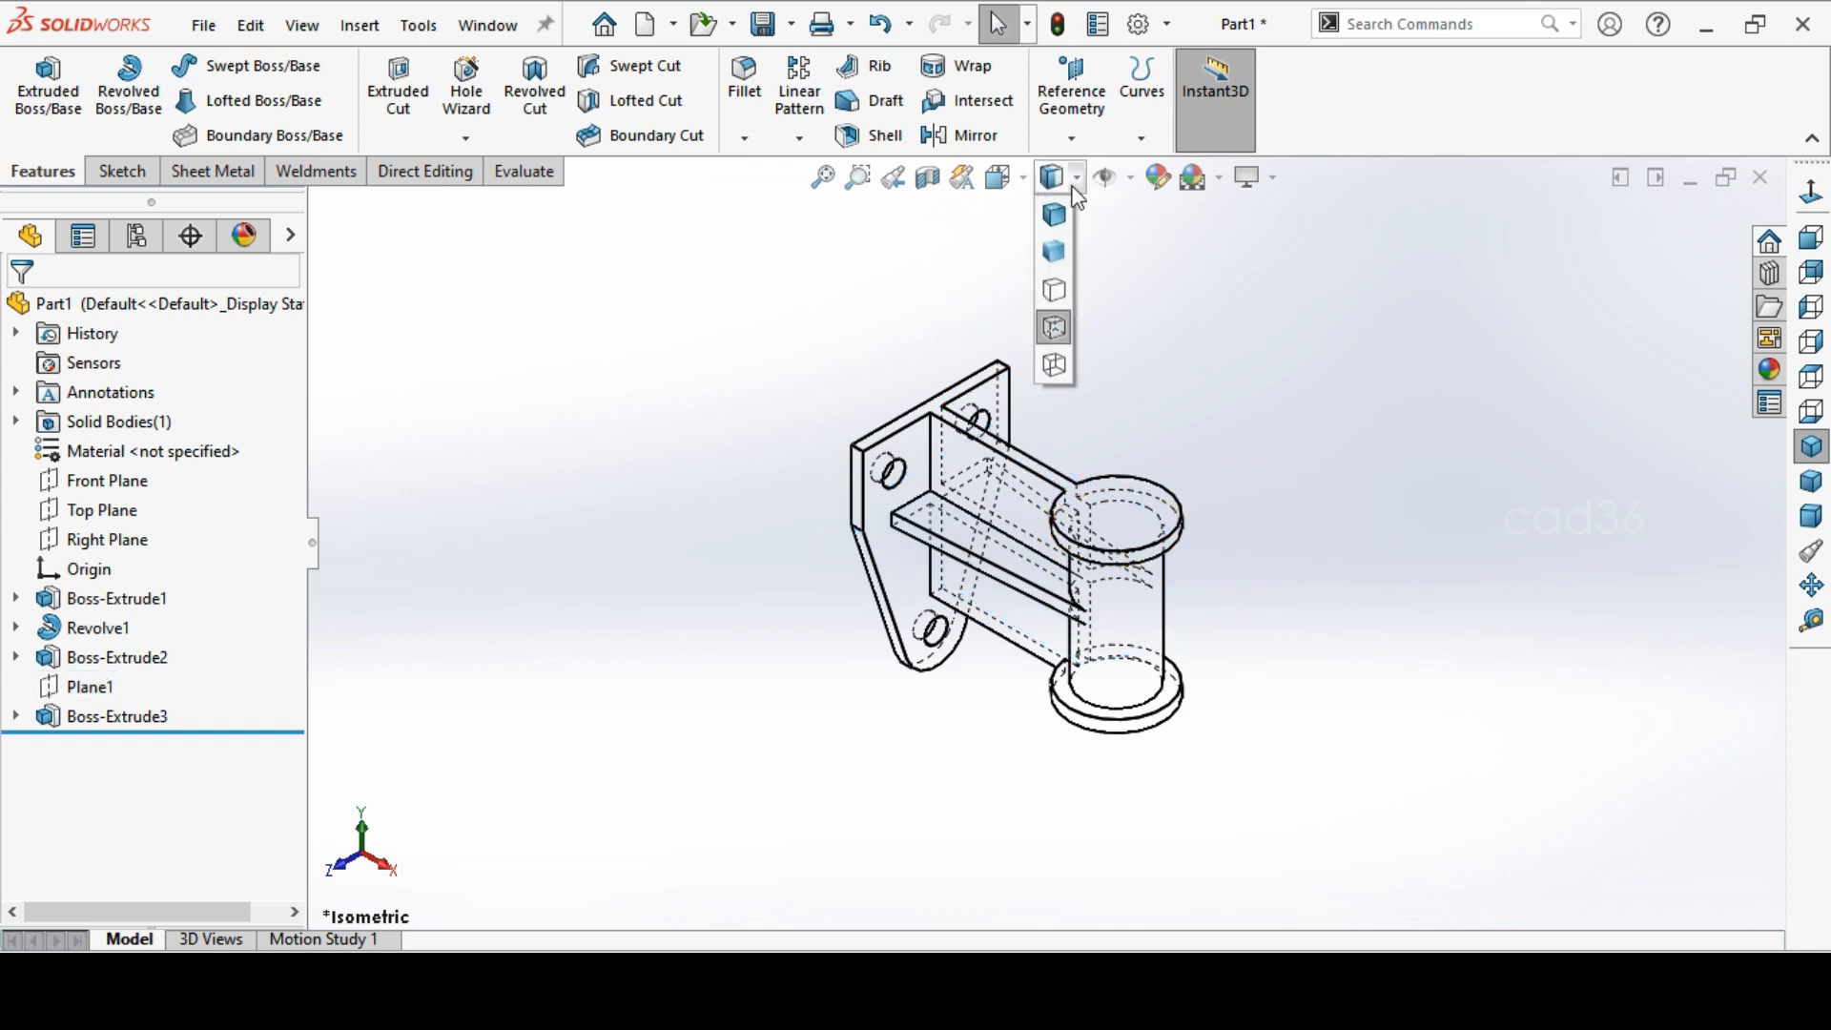
left_click(1061, 218)
scroll(1181, 494, "down", 3)
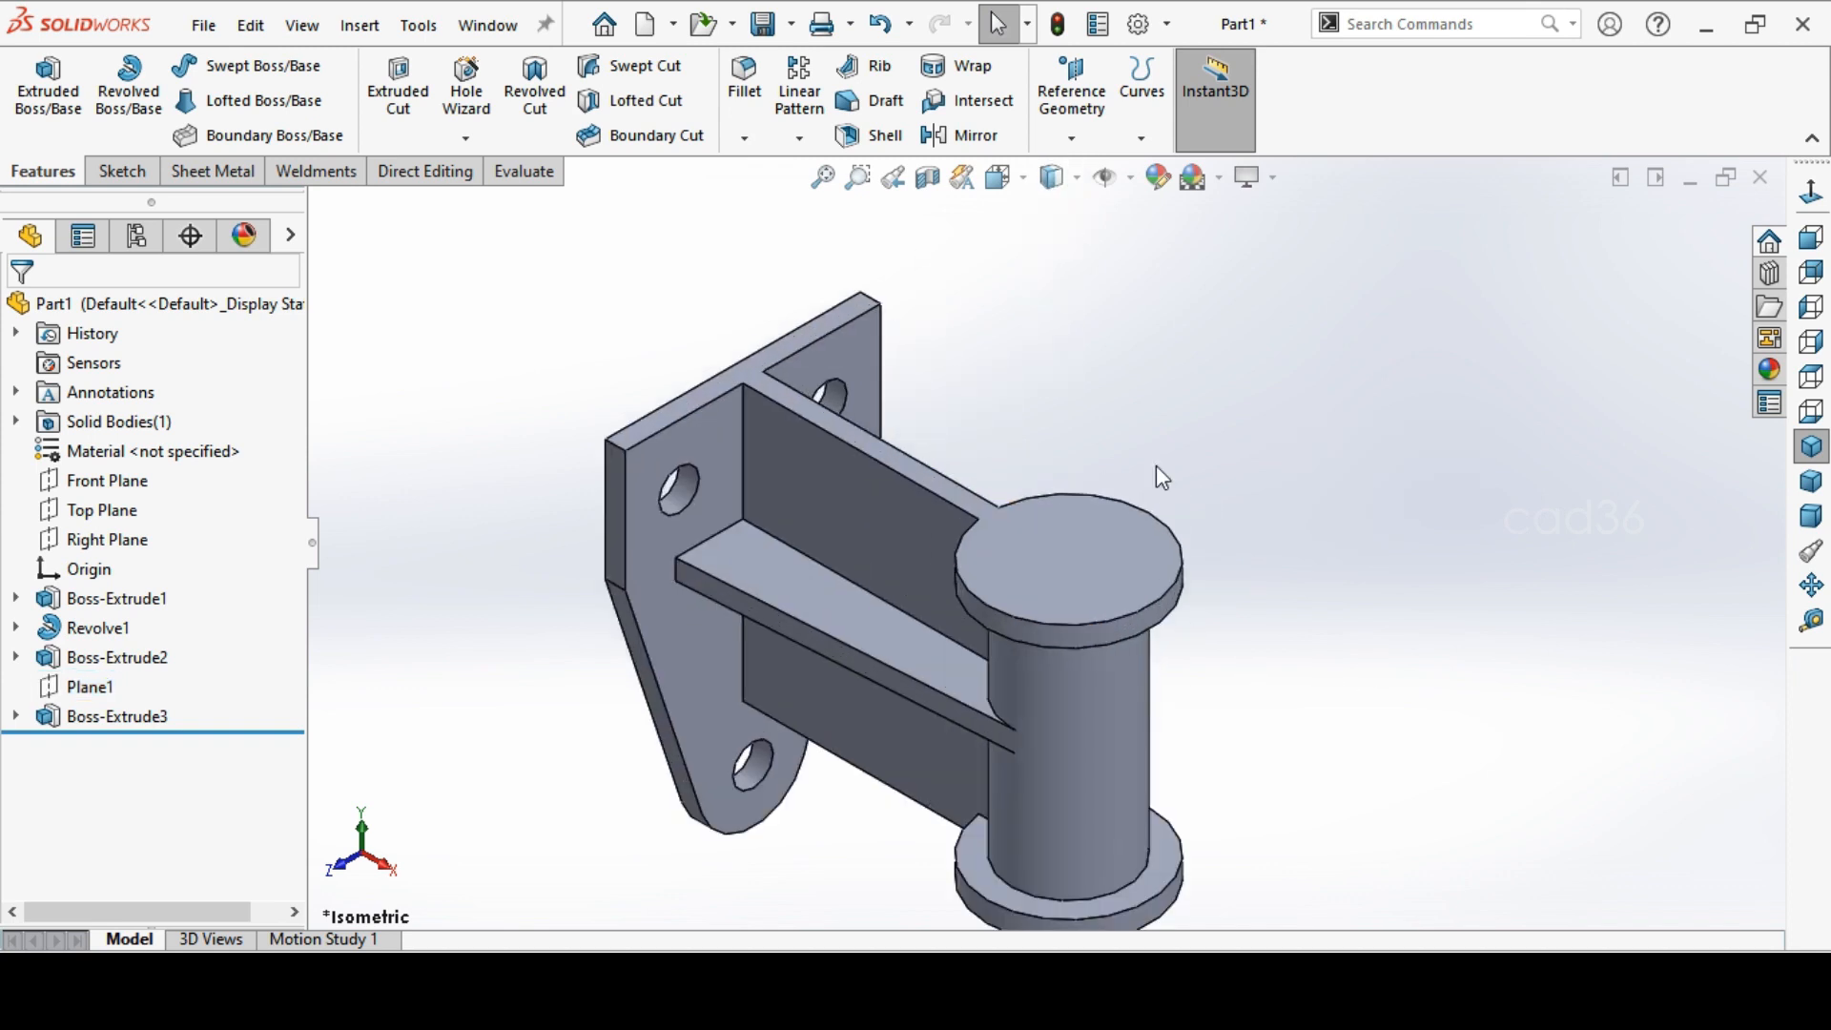
Start a sketch on the cylinder's top face and draw a small circle centred on the cylinder's axis
left_click(1122, 585)
left_click(1234, 494)
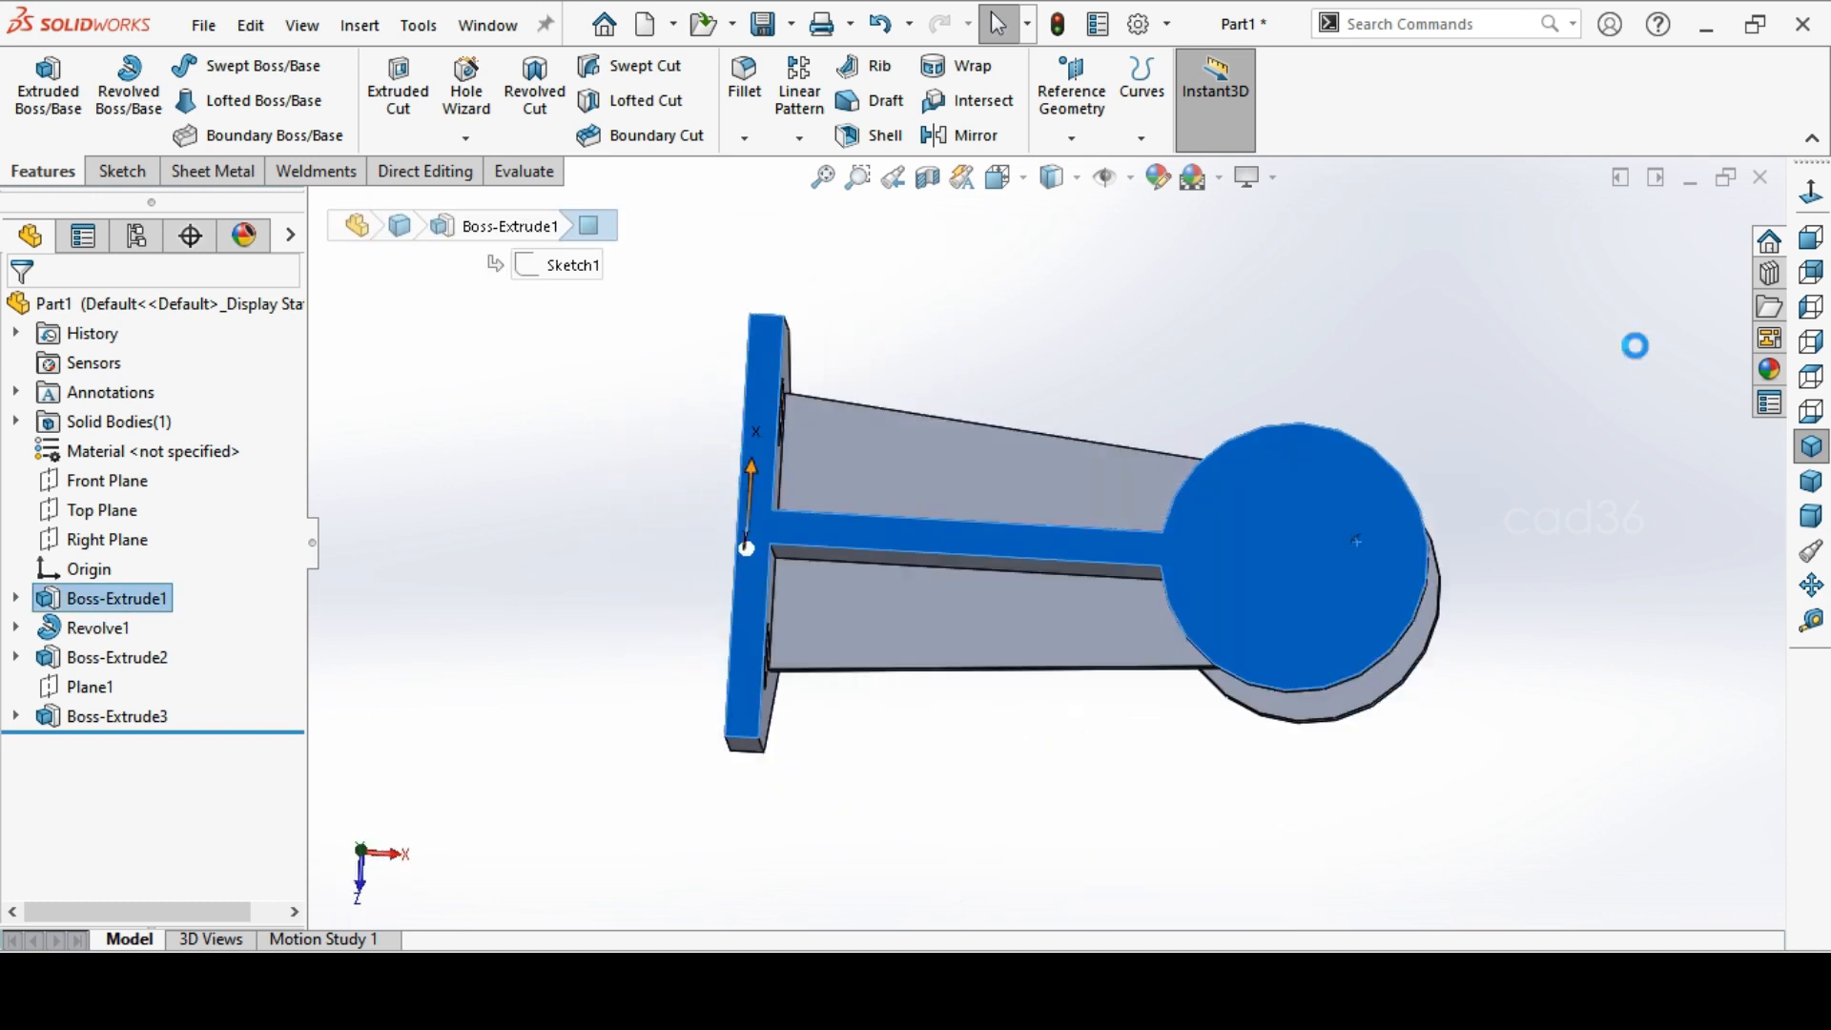
left_click(1601, 486)
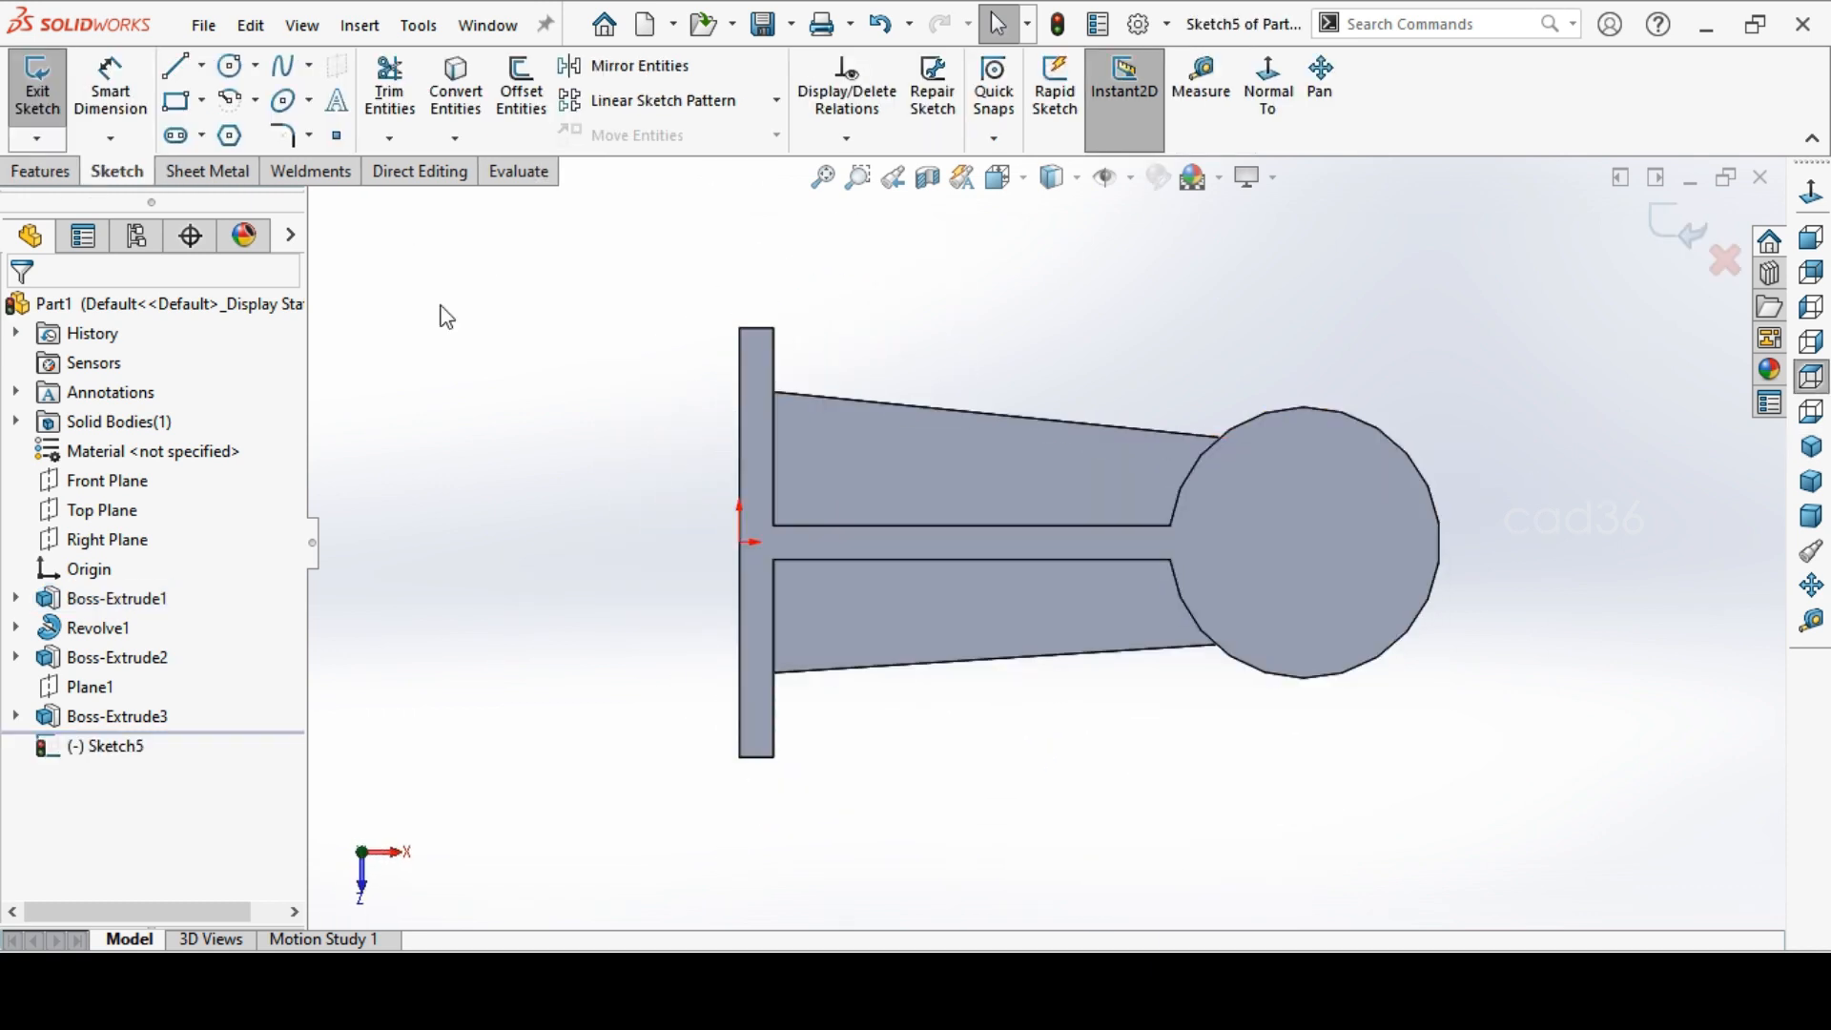
left_click(230, 66)
left_click_drag(1306, 543, 1336, 564)
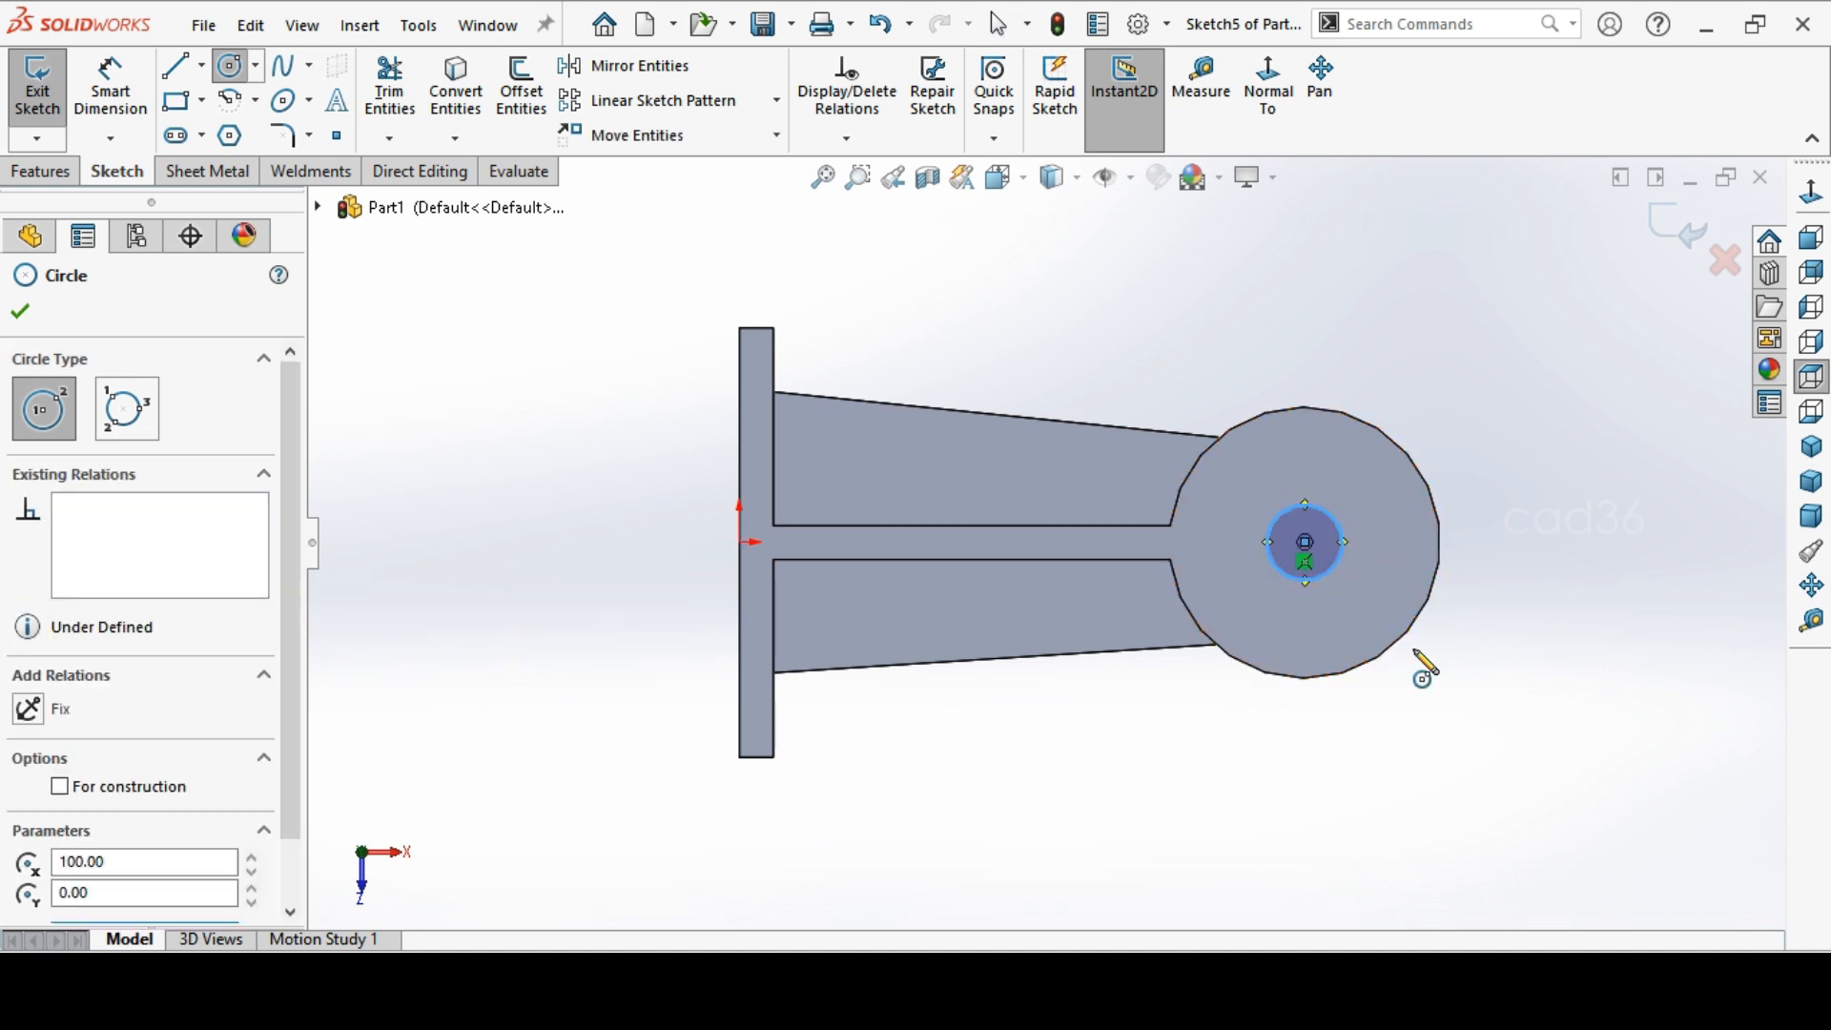
Dimension the circle on the cylinder's top face with a diameter of 15 mm
left_click(94, 118)
left_click(1342, 544)
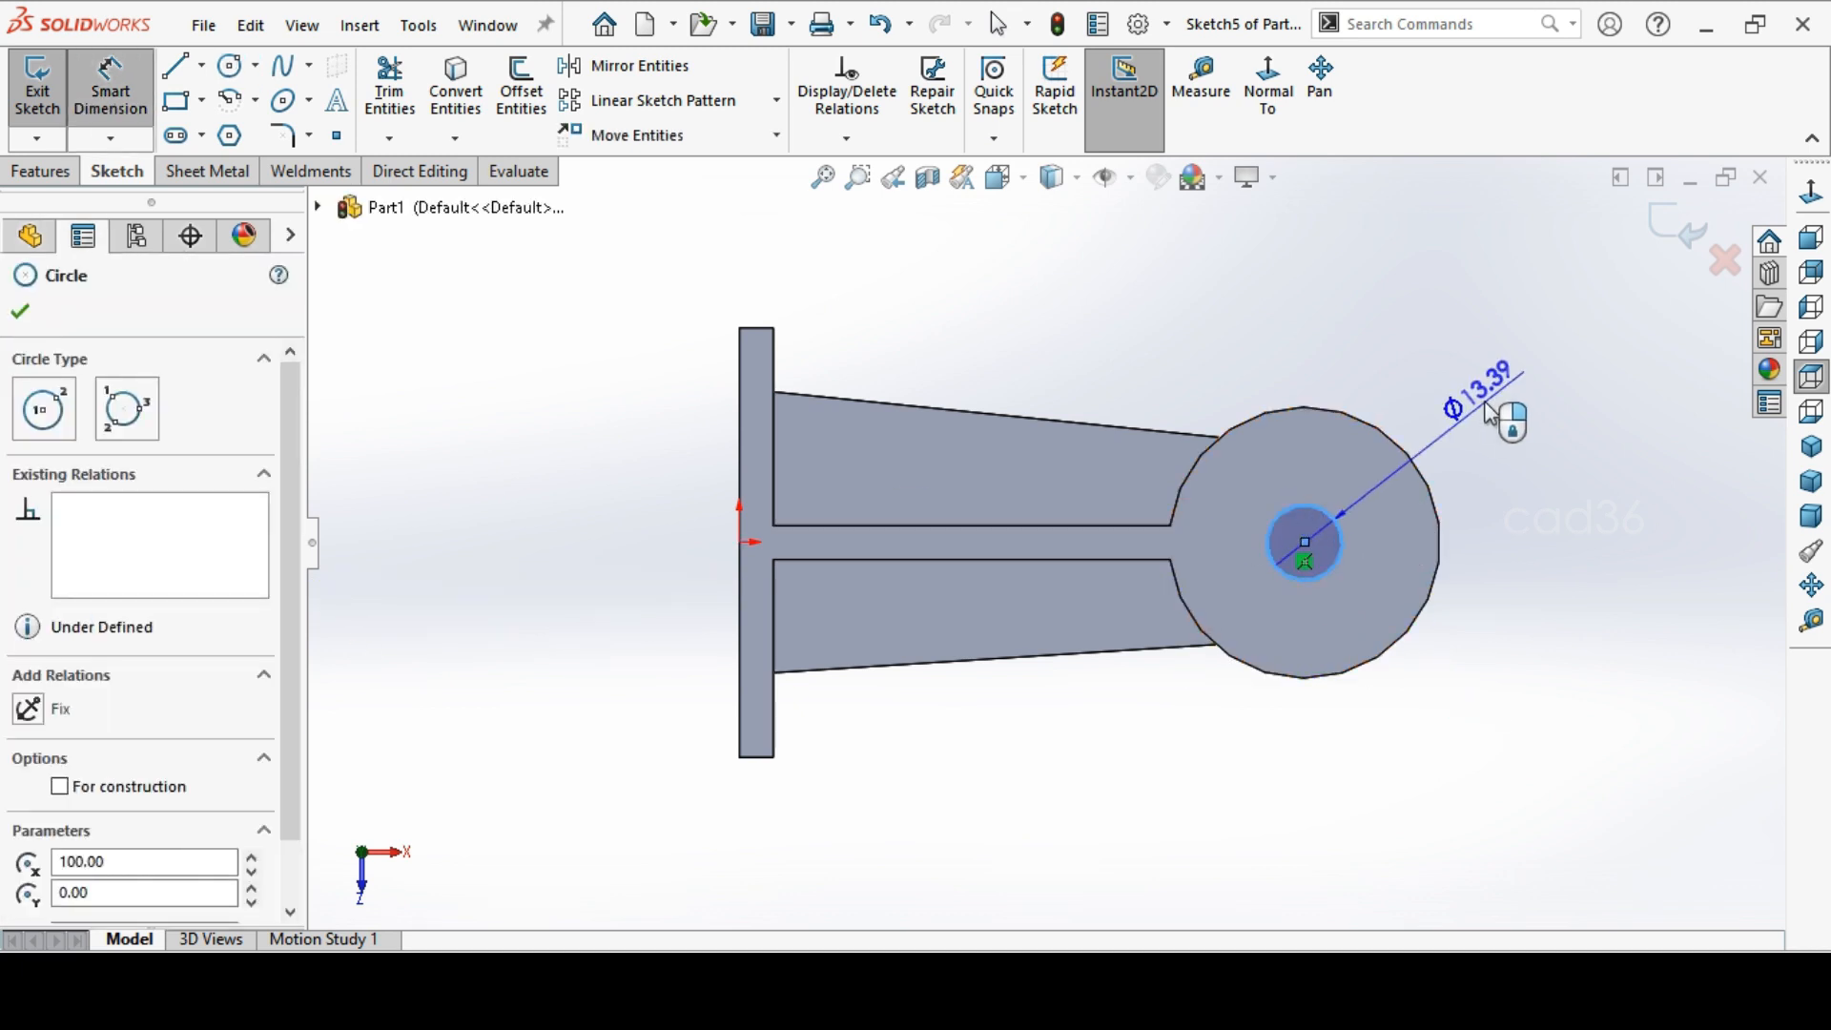
left_click(1513, 420)
type("15")
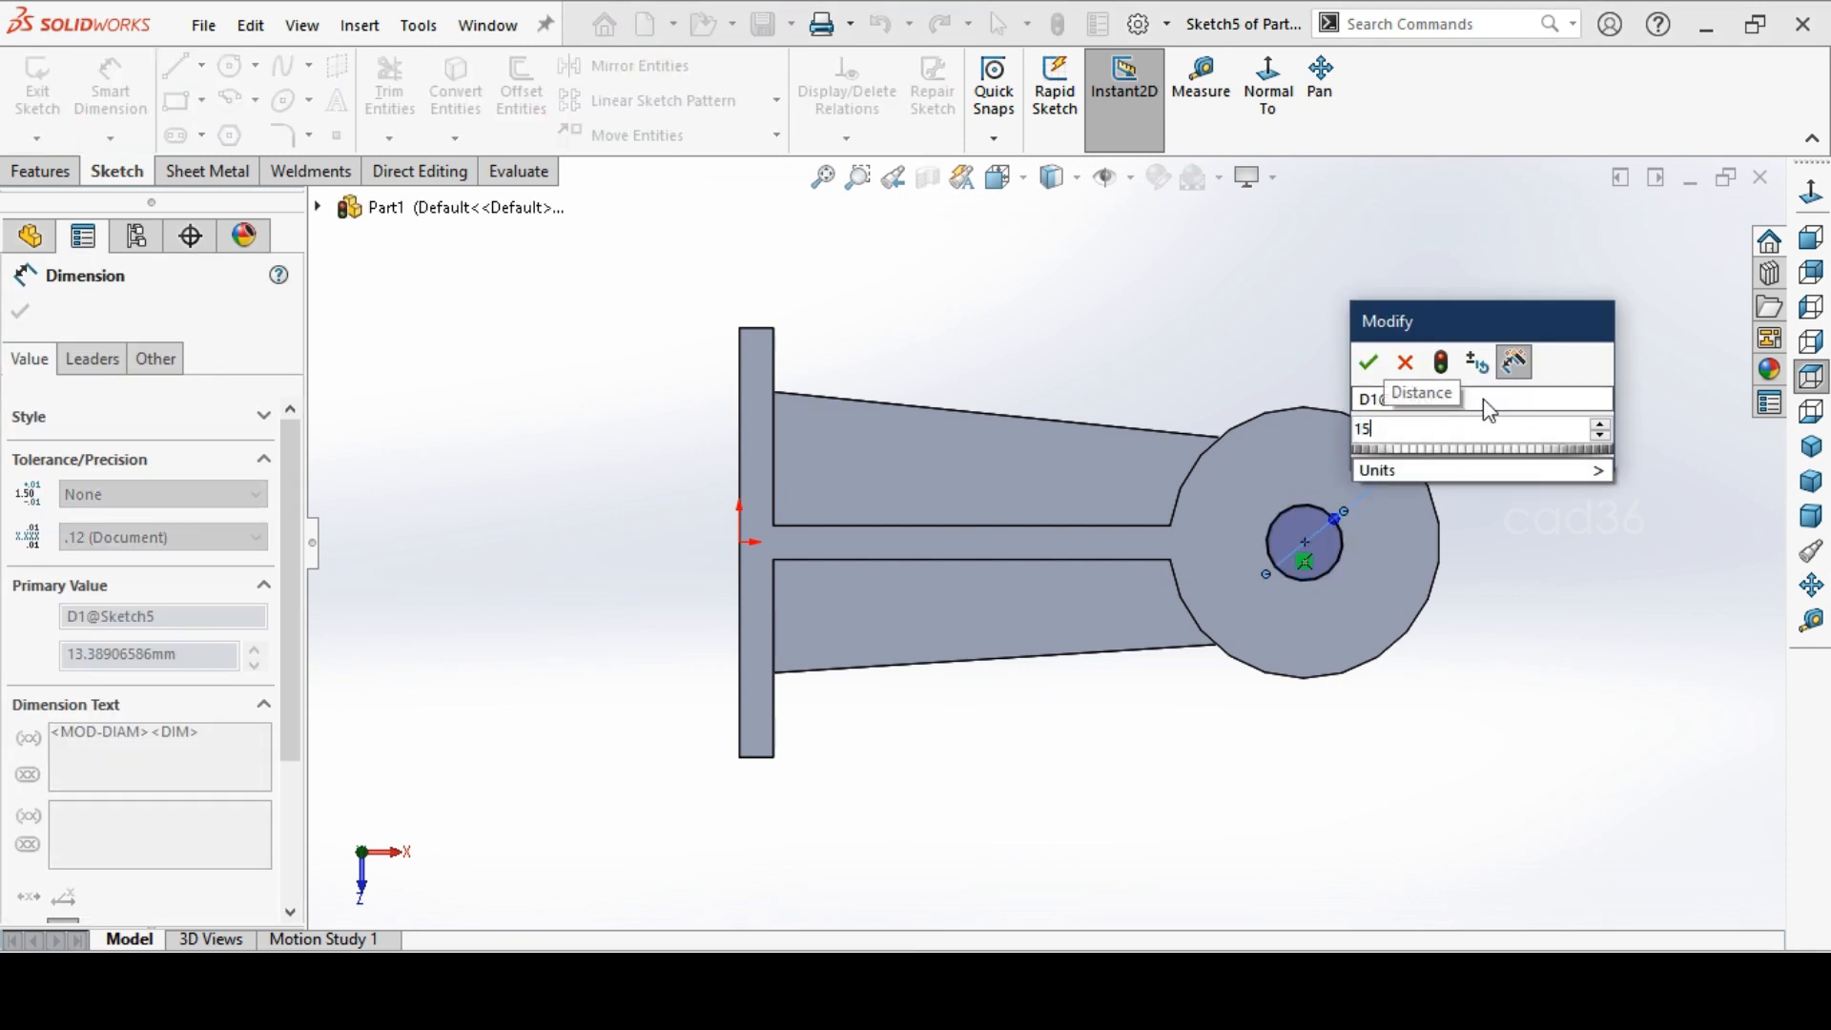
key("Return")
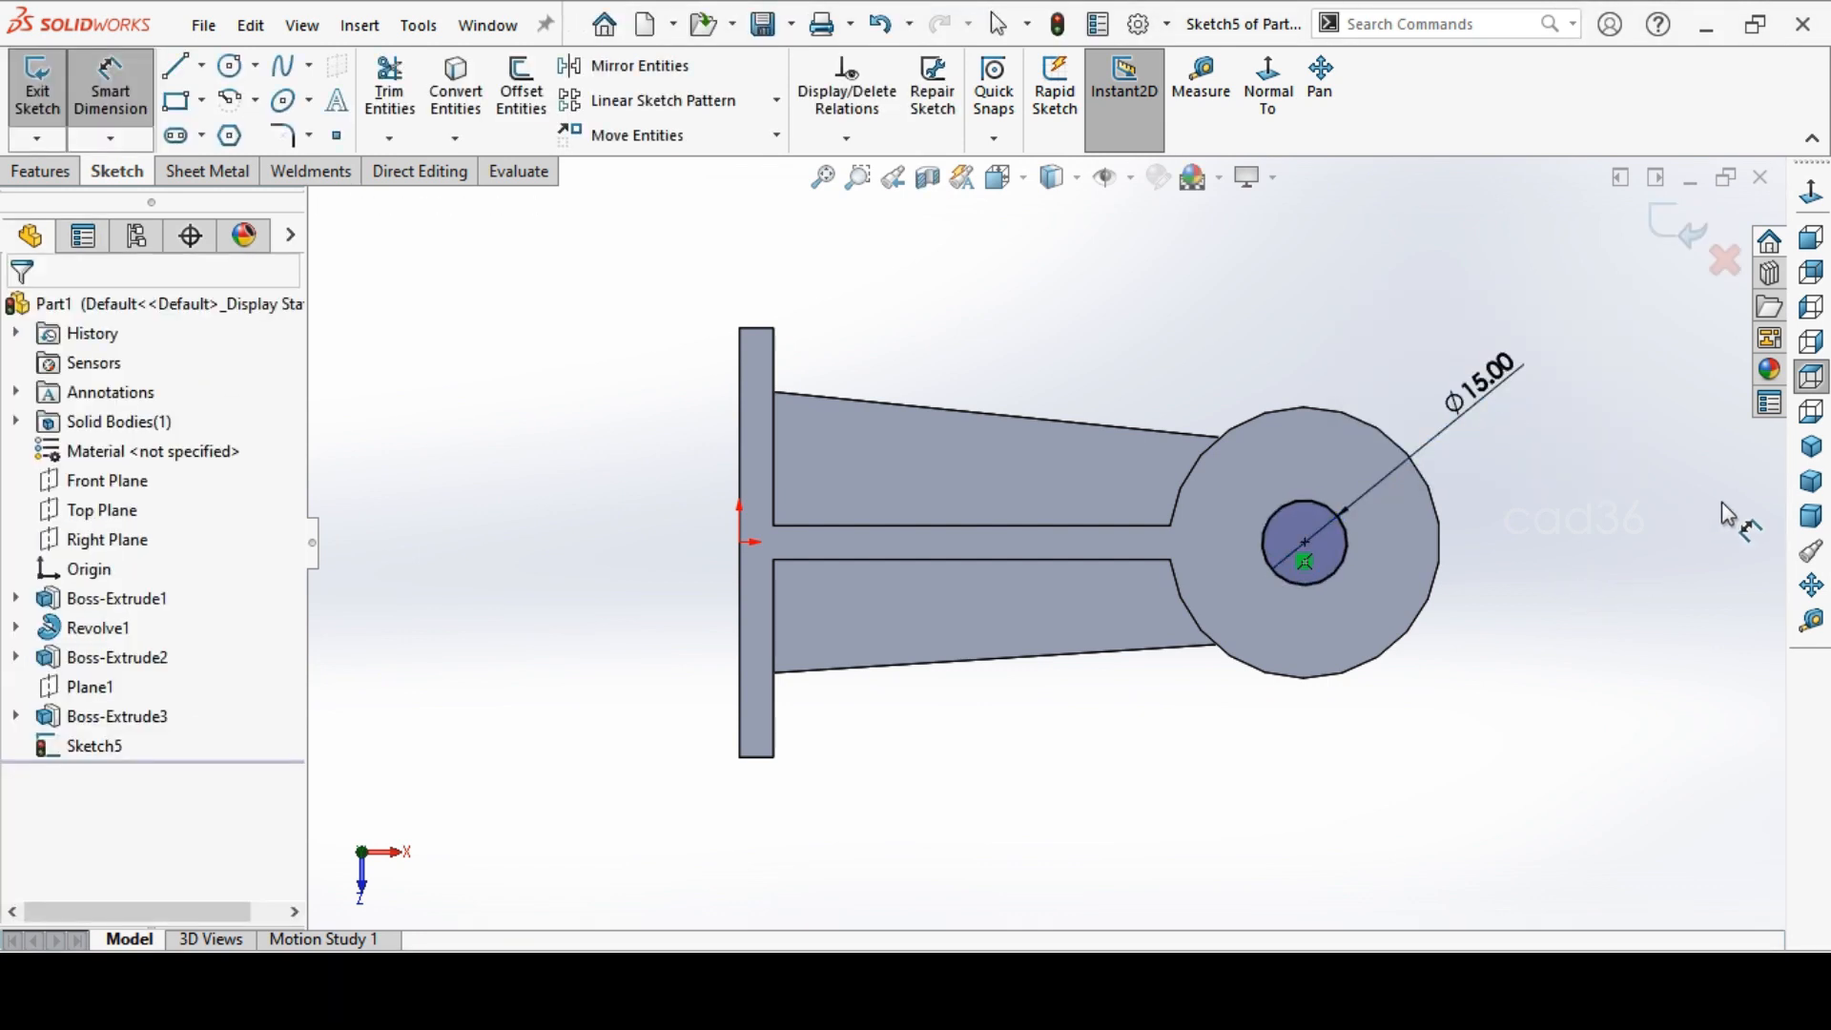
Cut the 15 mm circle through the flanged cylinder with an Extruded Cut ending Up To Next
left_click(1815, 456)
left_click(42, 172)
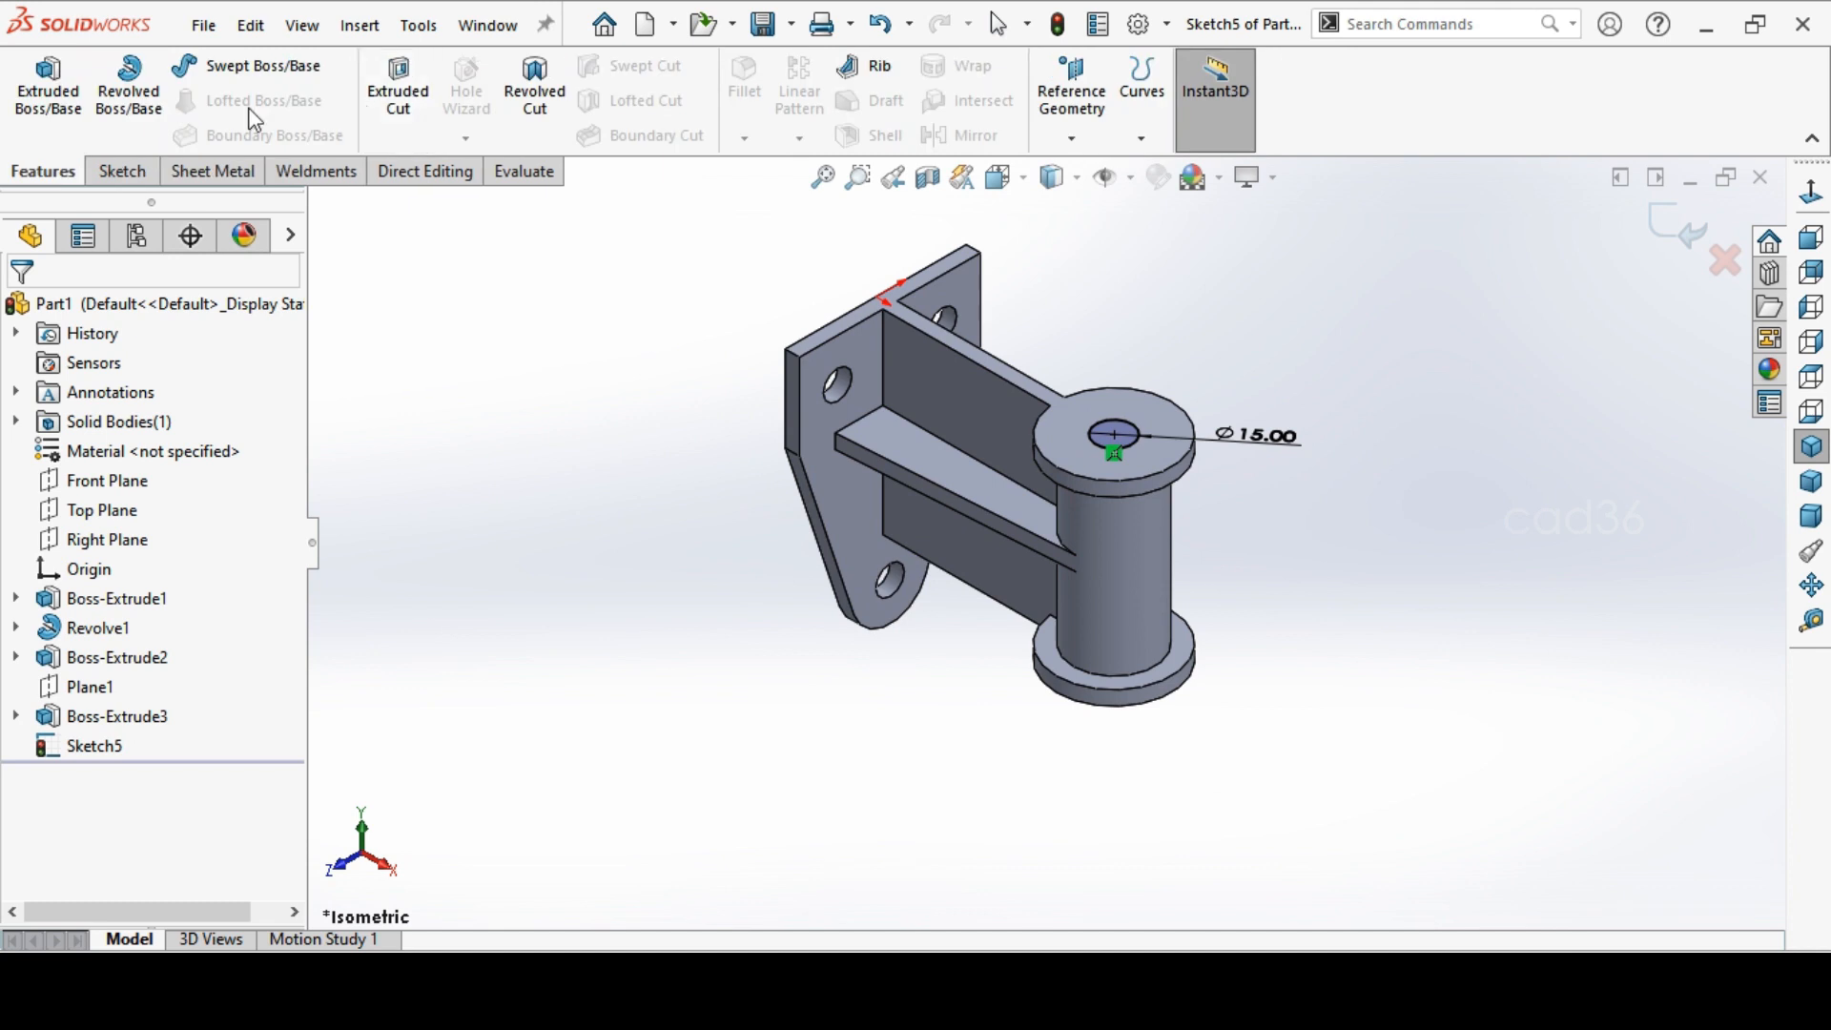
left_click(399, 90)
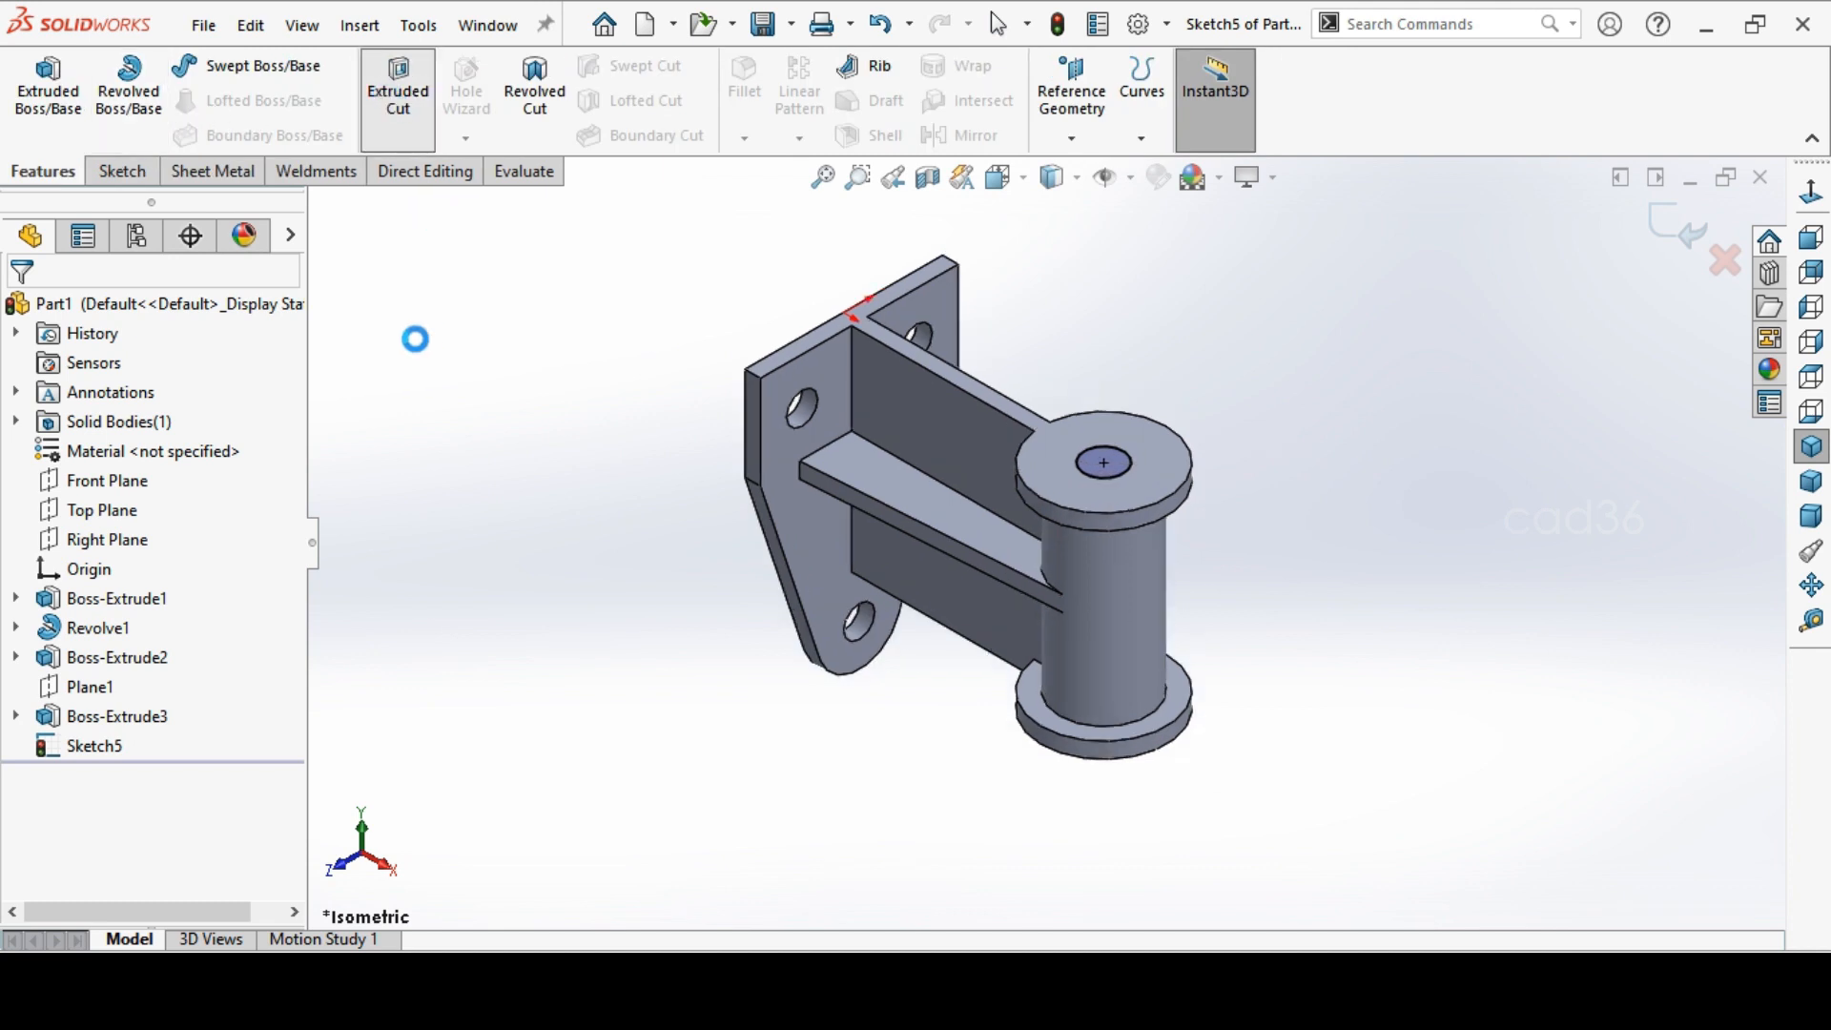
left_click(164, 472)
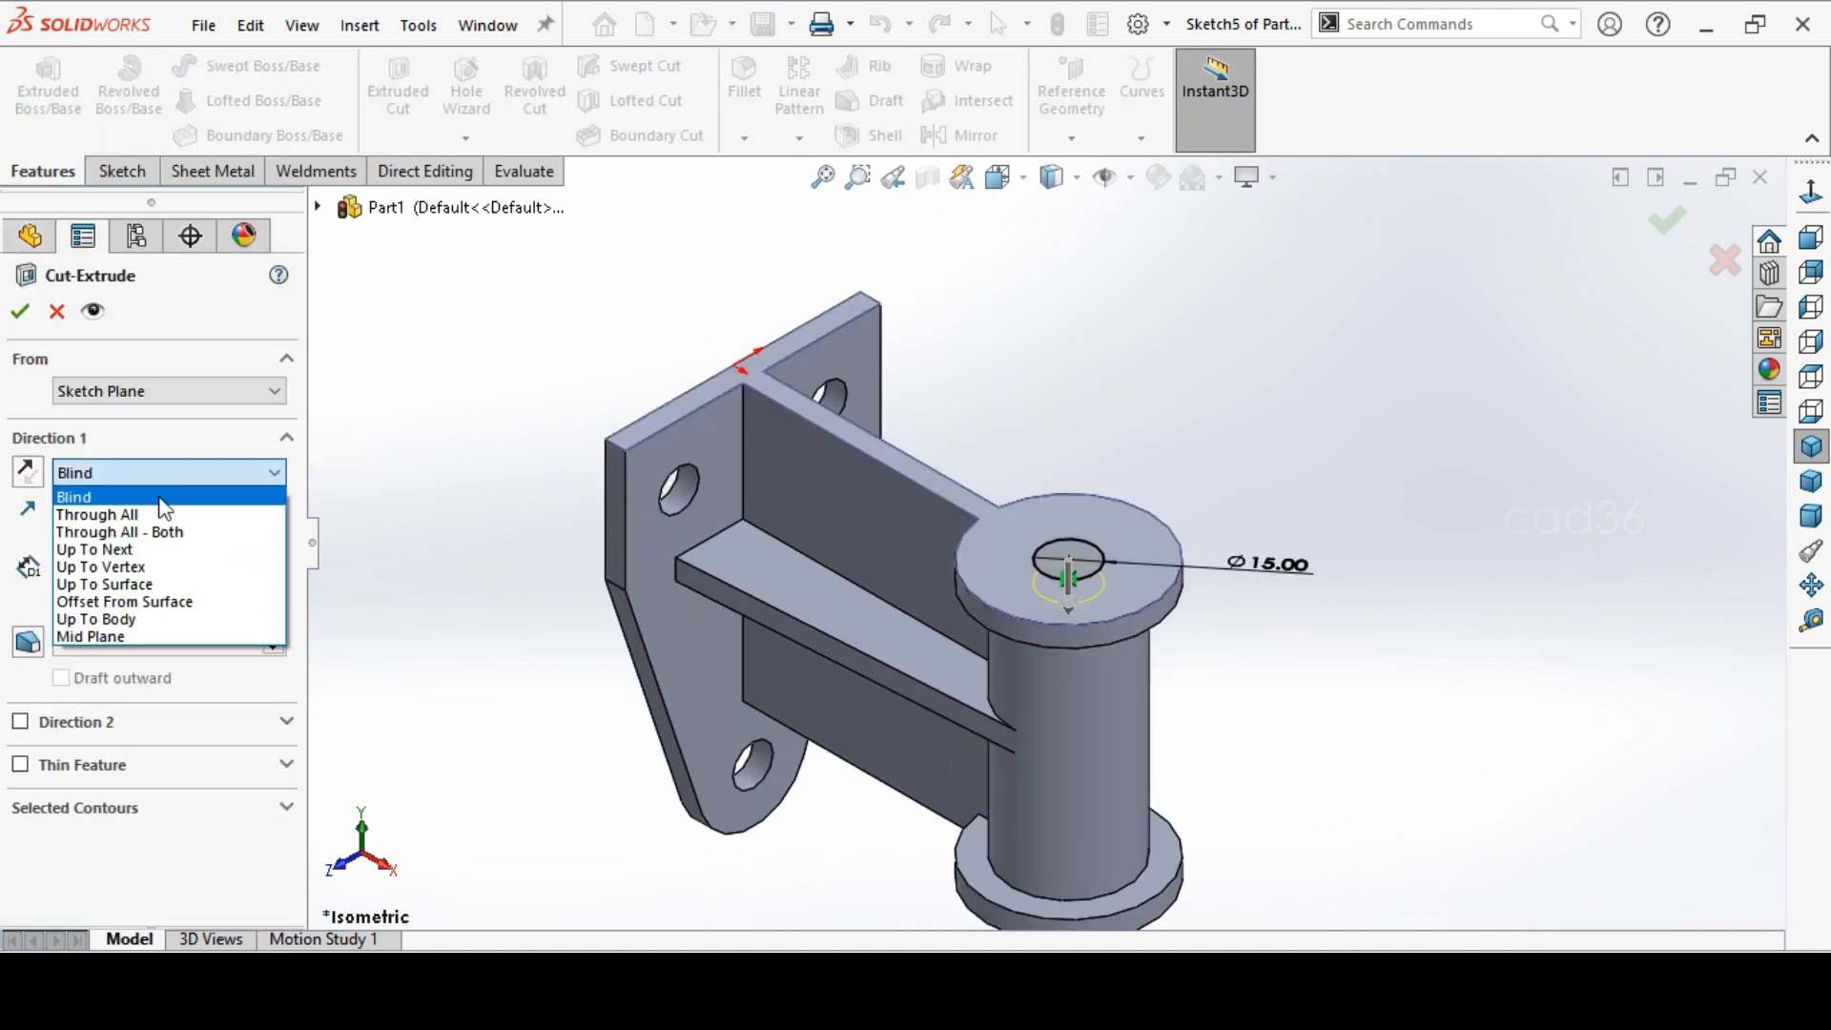
left_click(160, 550)
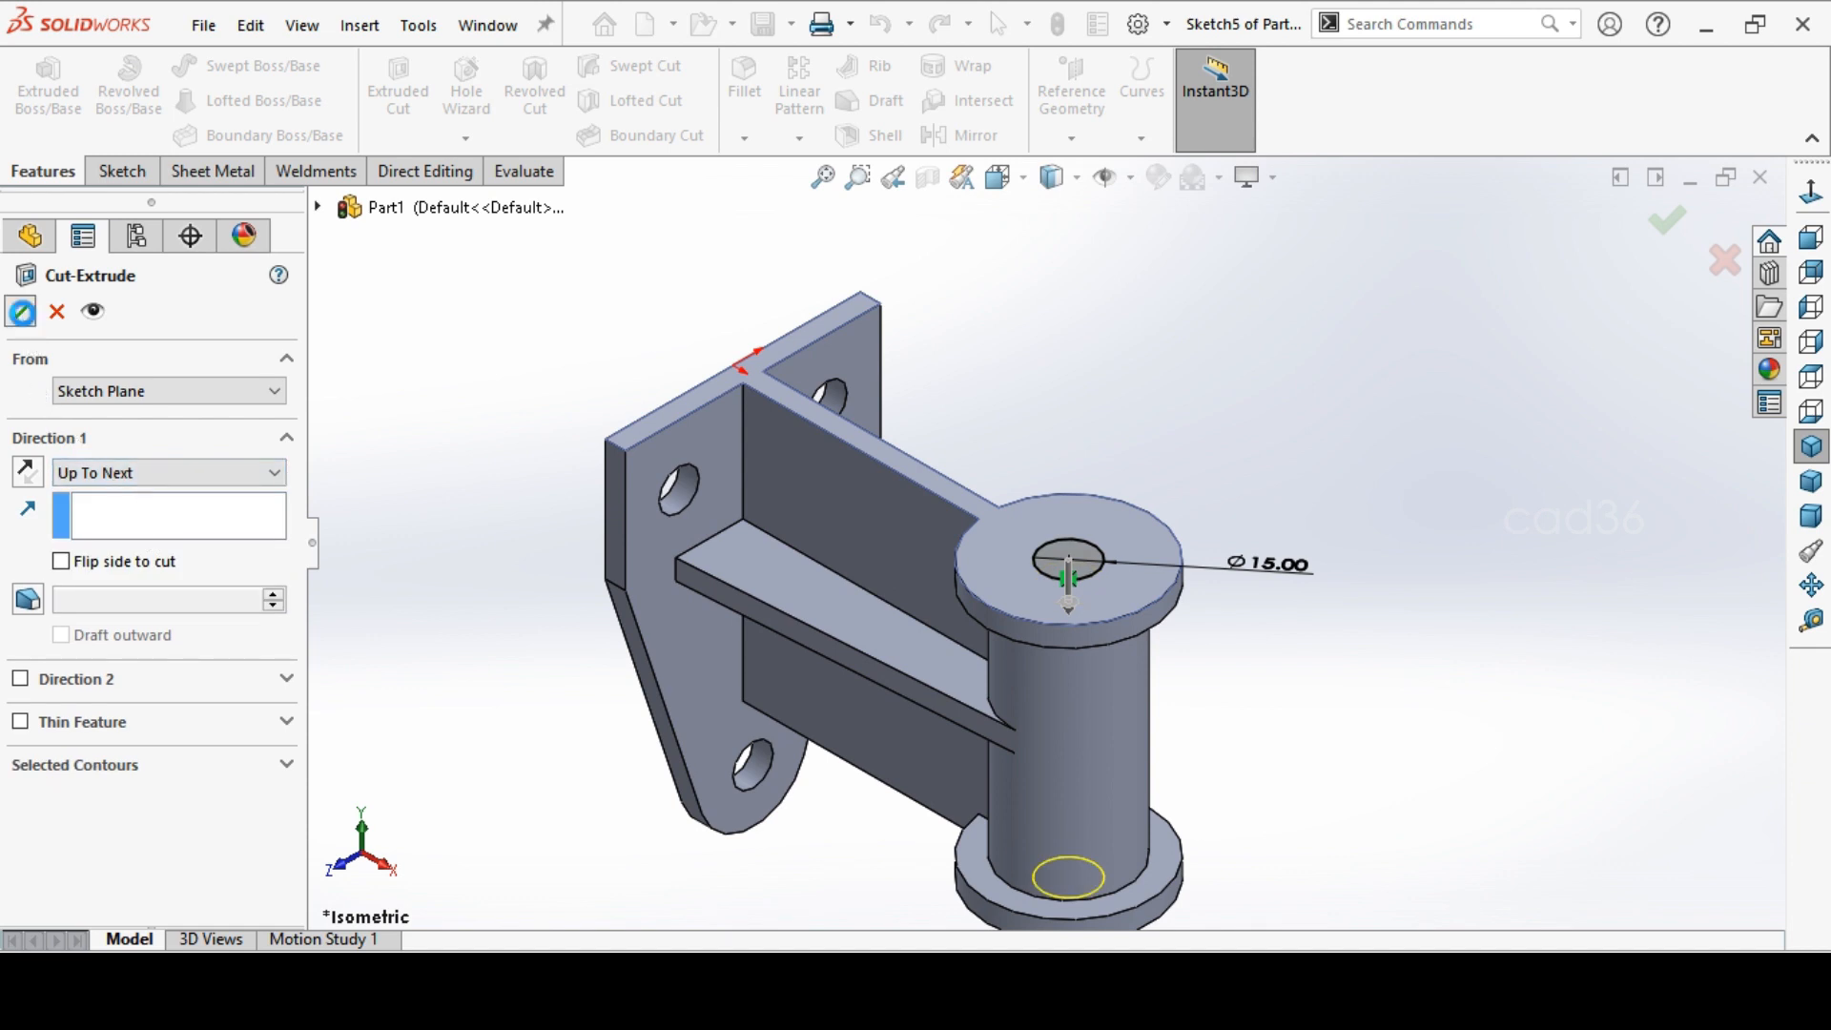
left_click(21, 311)
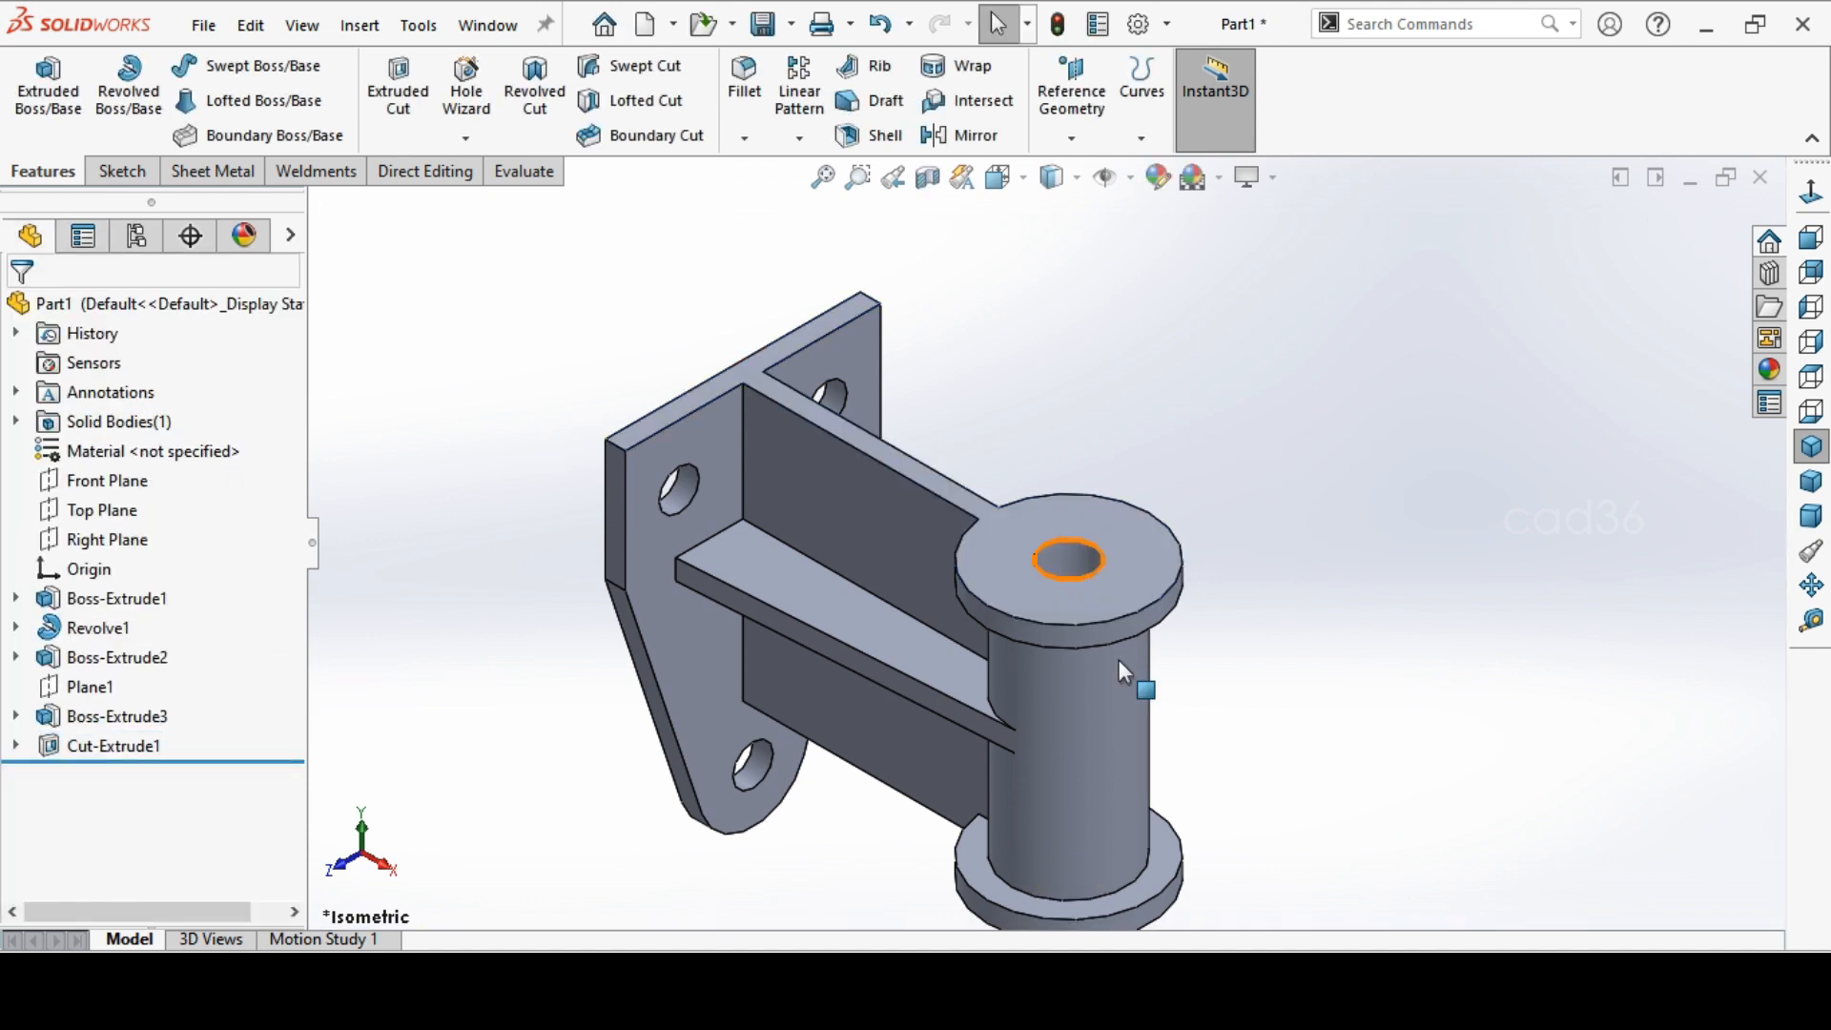
Apply a bright green colour to the whole part, comparing it with the shaded bracket in the IMG_0523 drawing
mouse_move(1245, 696)
middle_mouse_down()
mouse_move(1280, 658)
mouse_move(1261, 687)
middle_mouse_up()
left_click(1810, 452)
left_click(1158, 177)
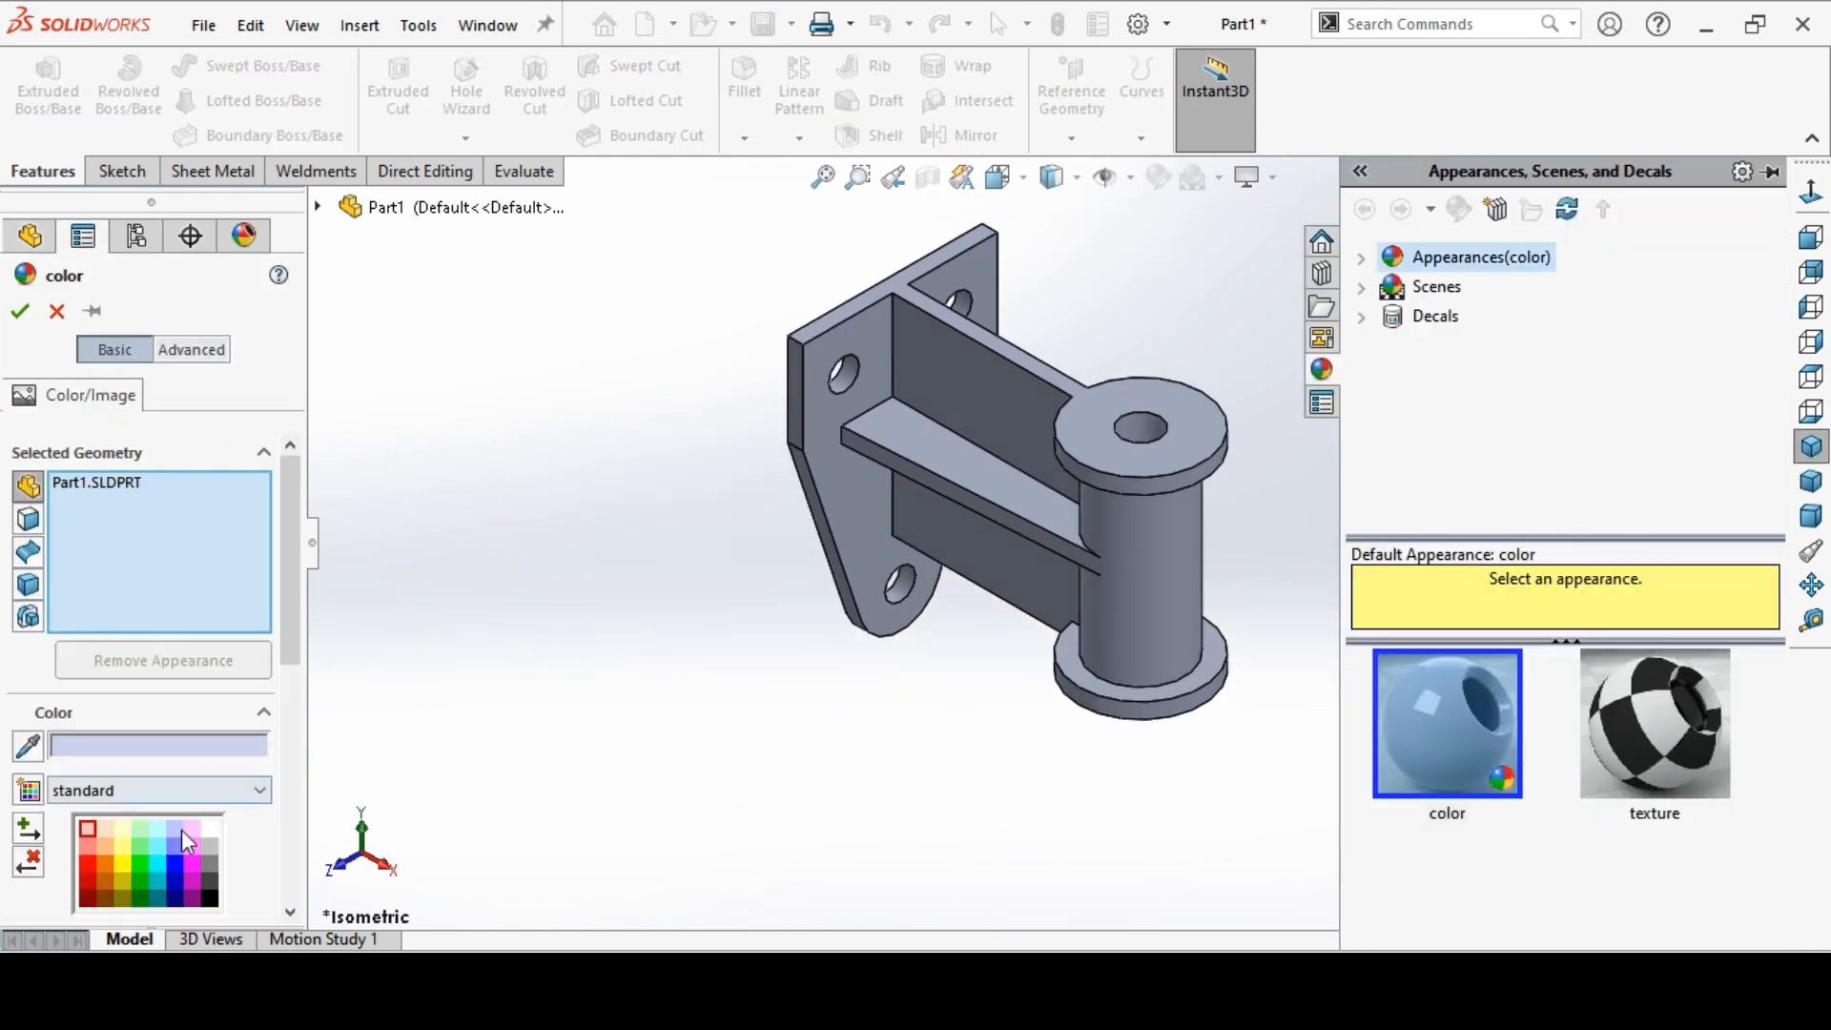
left_click(141, 860)
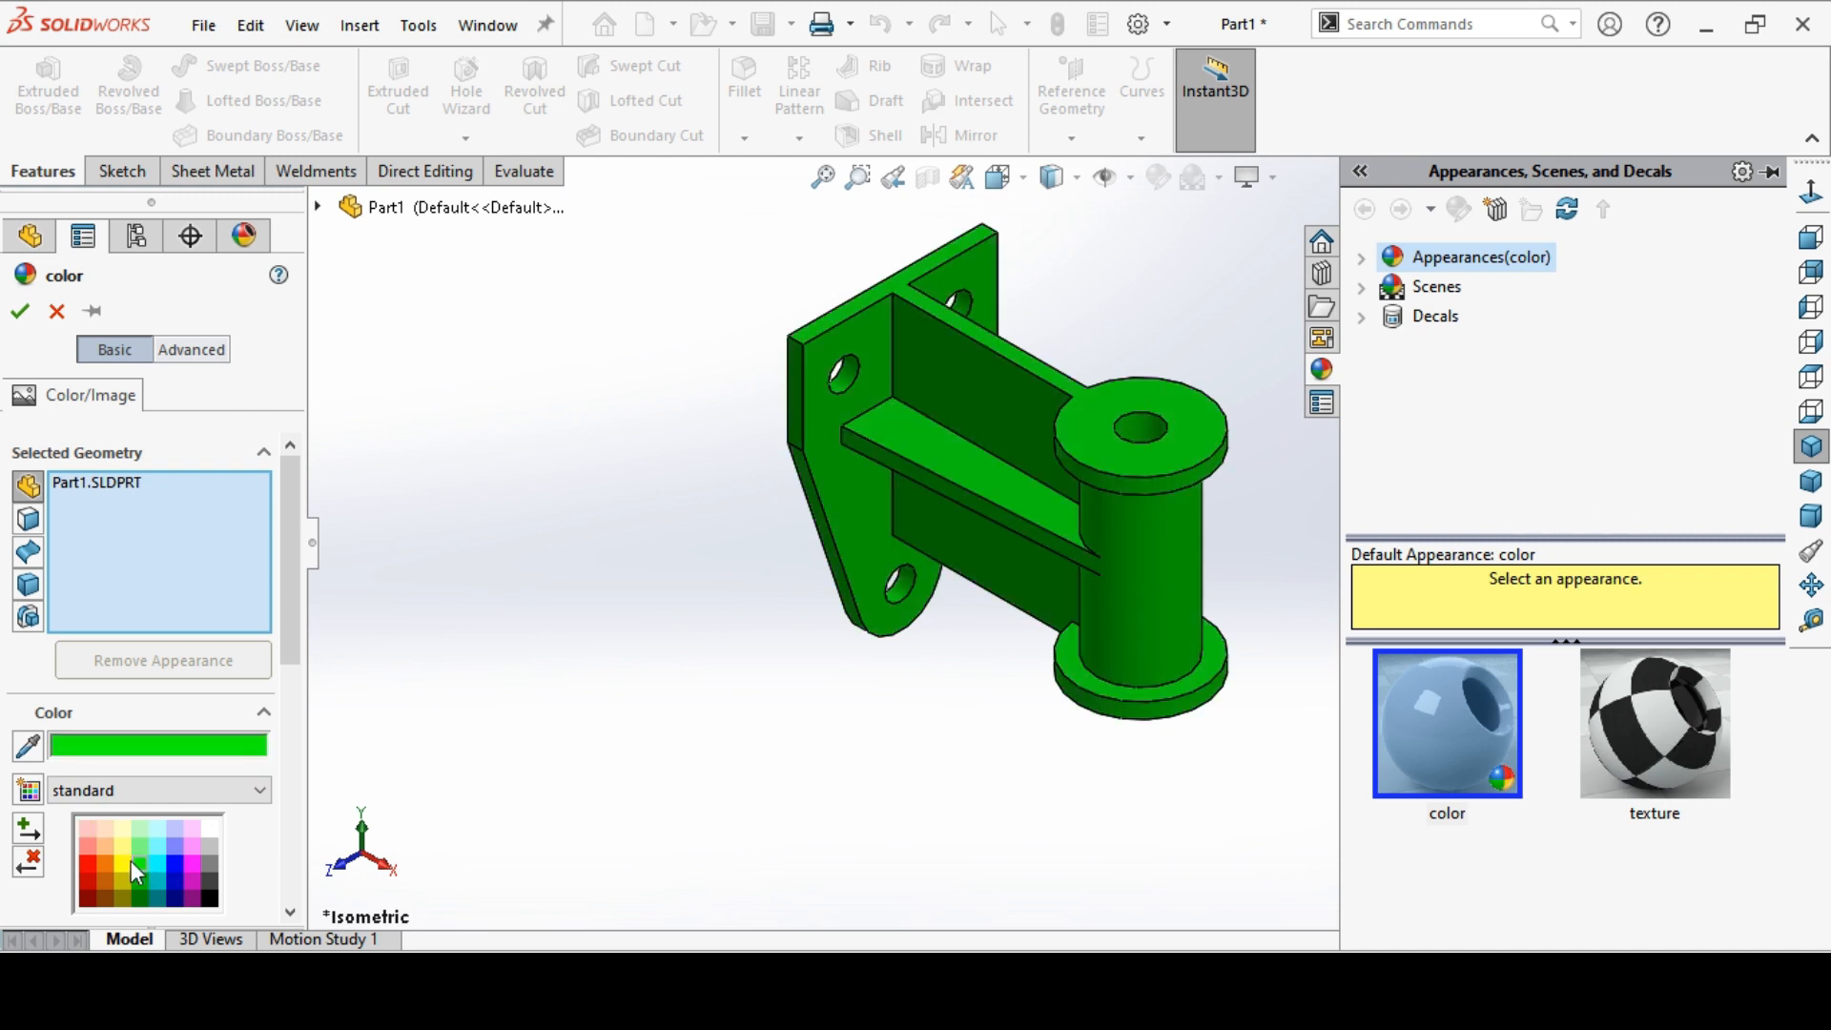
key("alt+Tab")
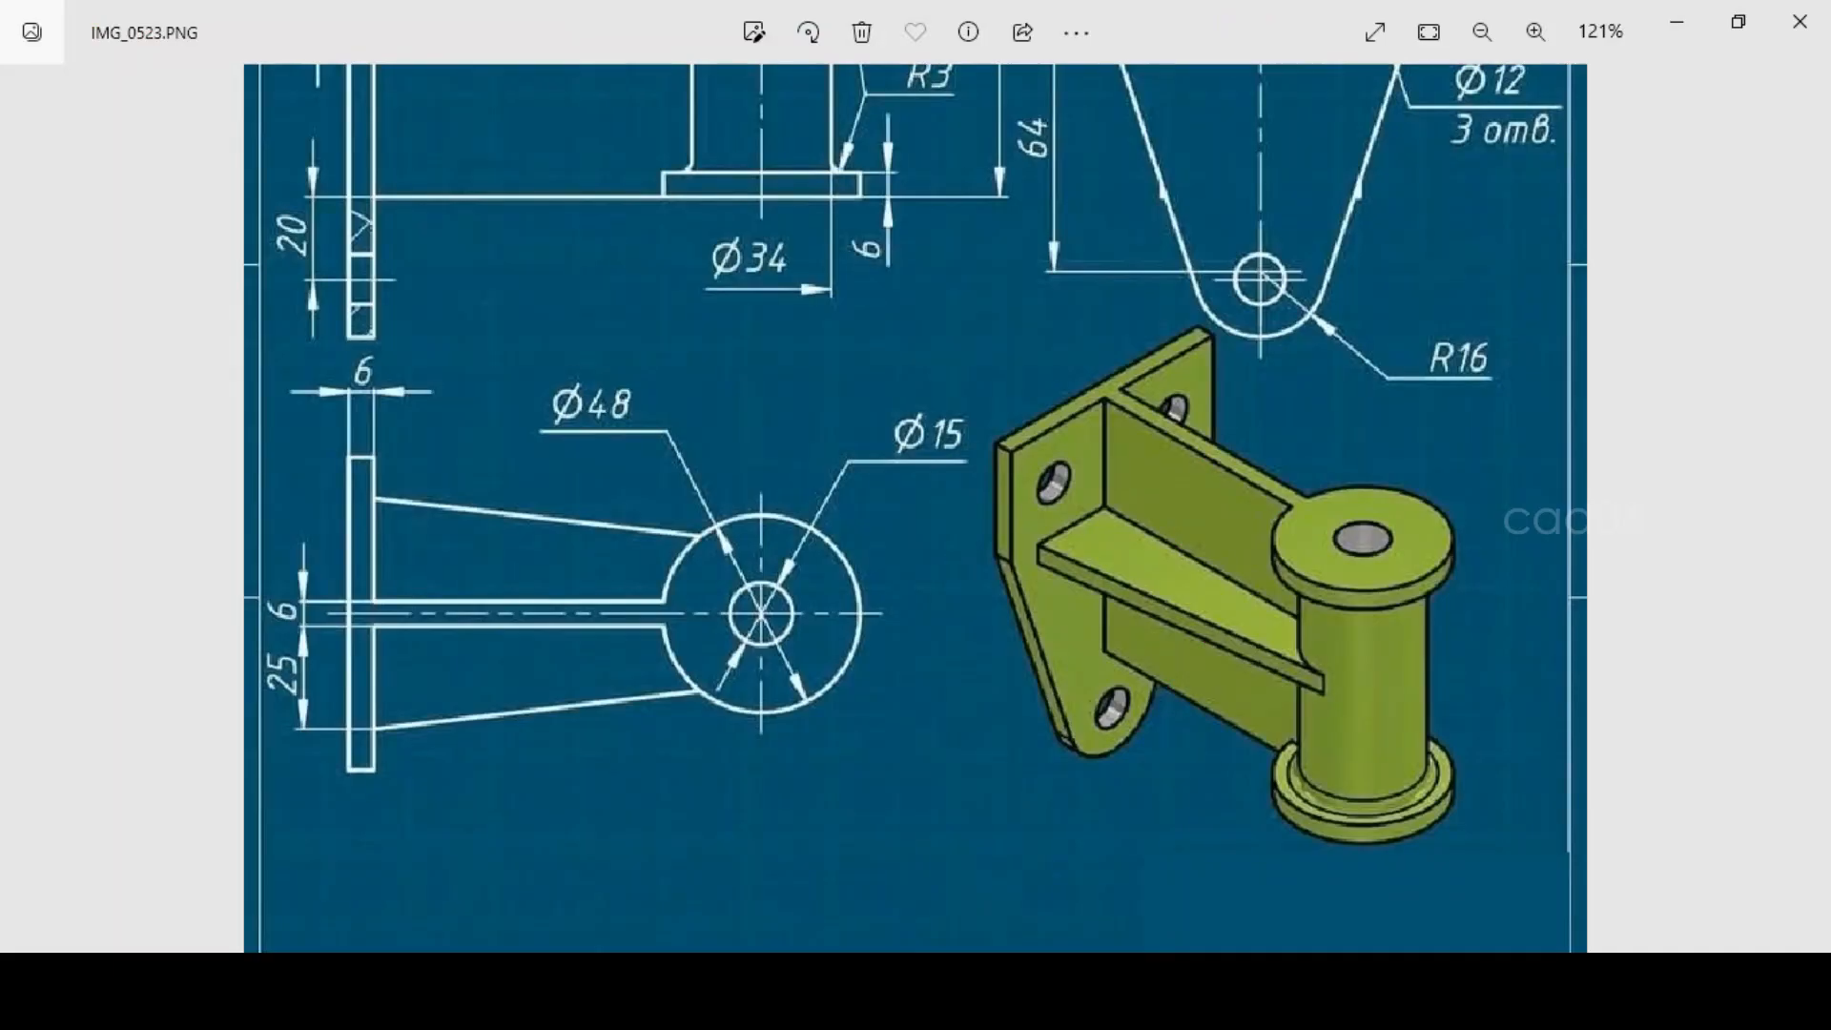
key("alt+Tab")
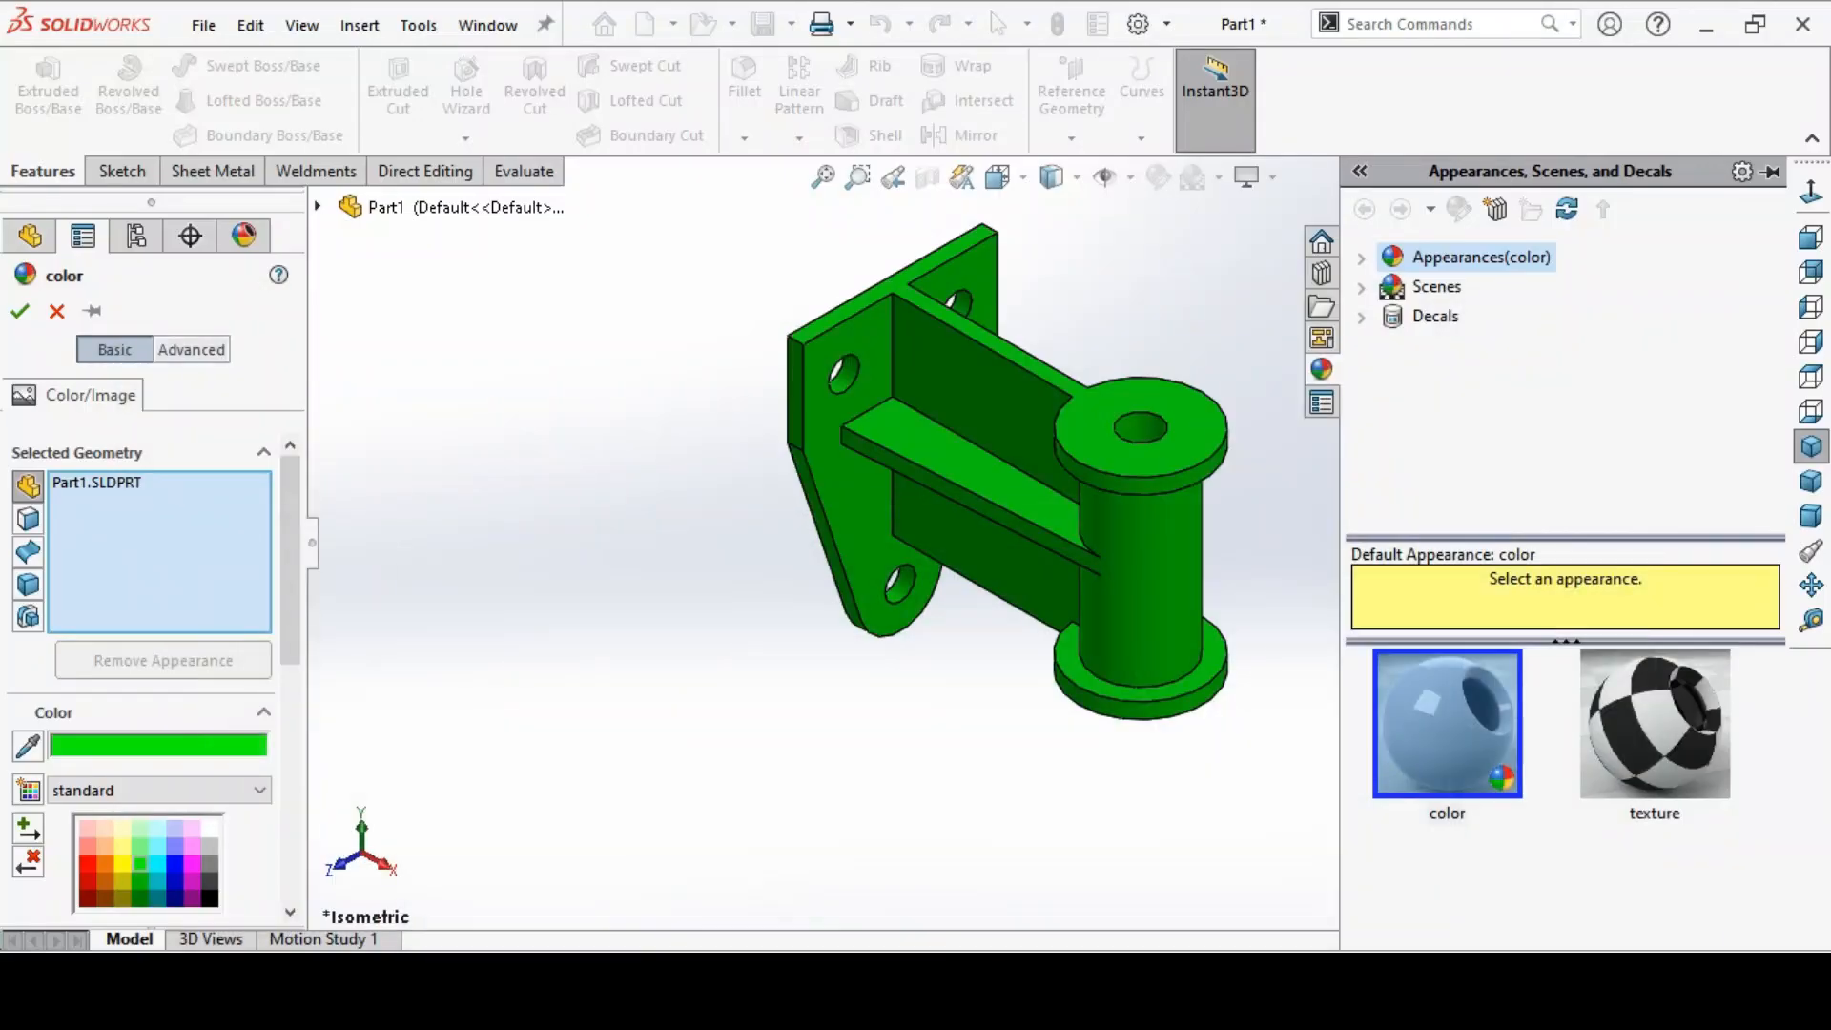
left_click(140, 841)
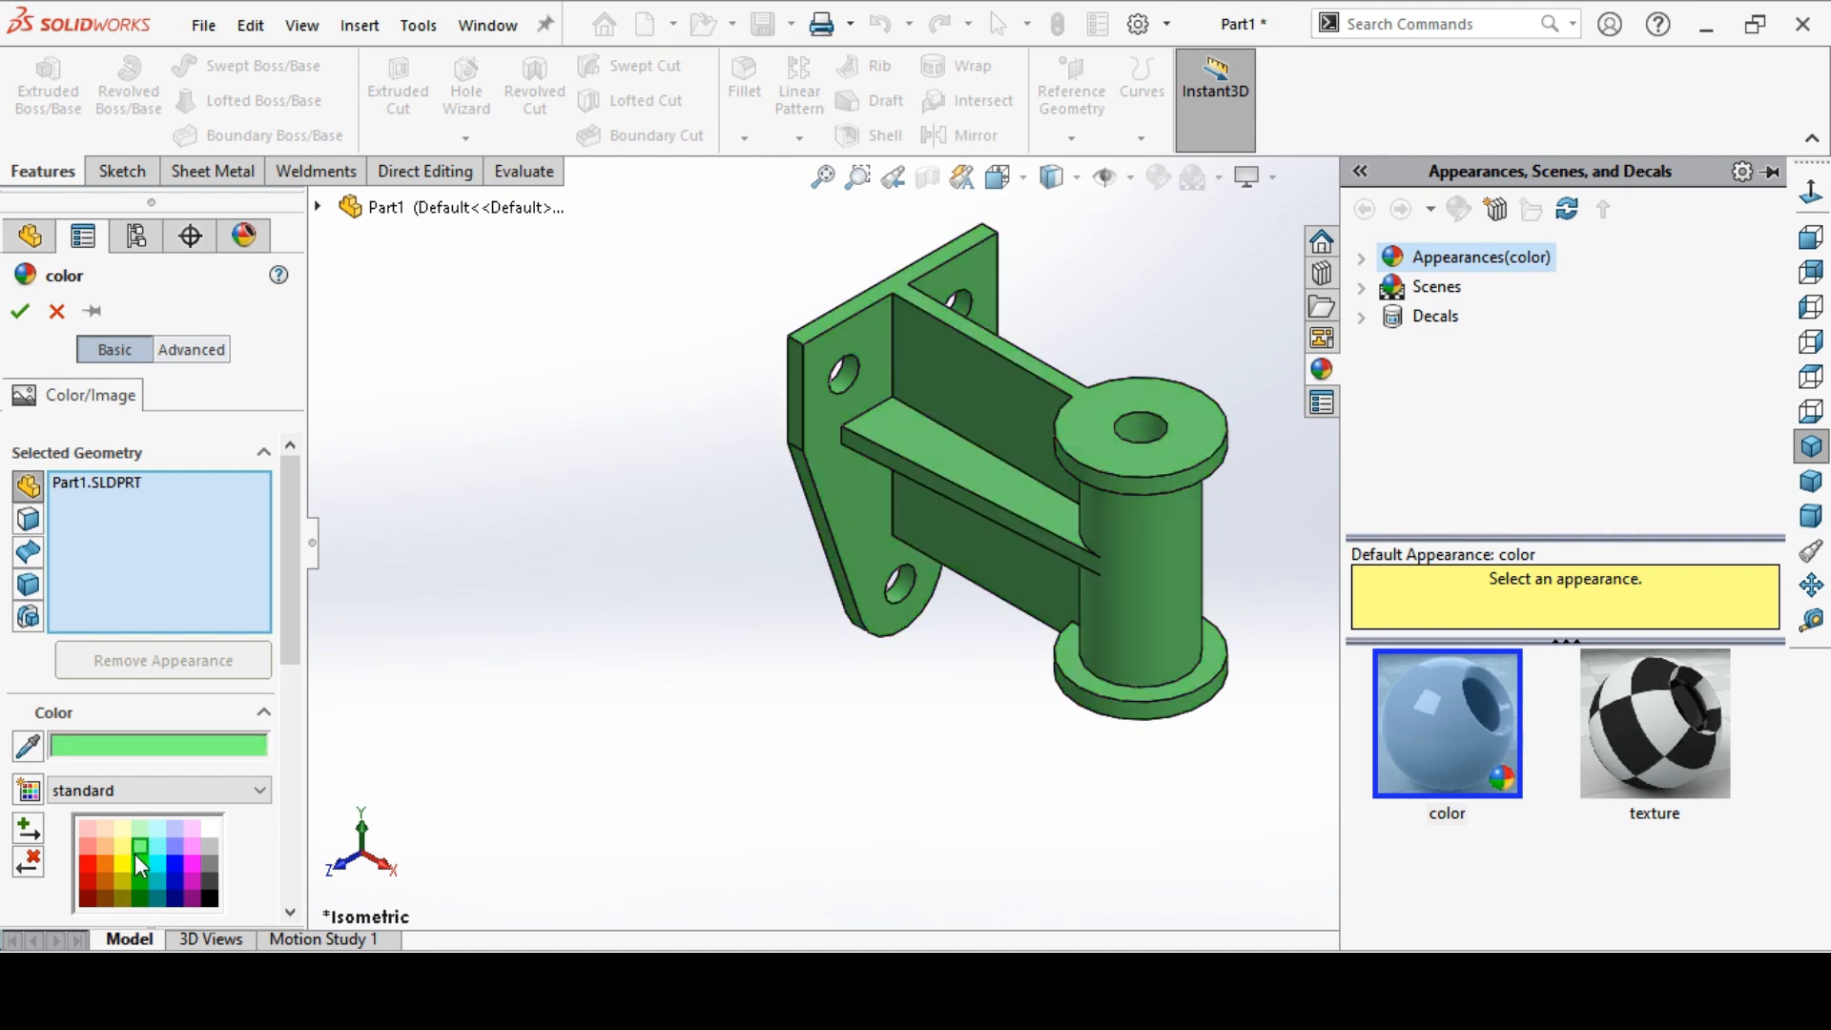
left_click(135, 857)
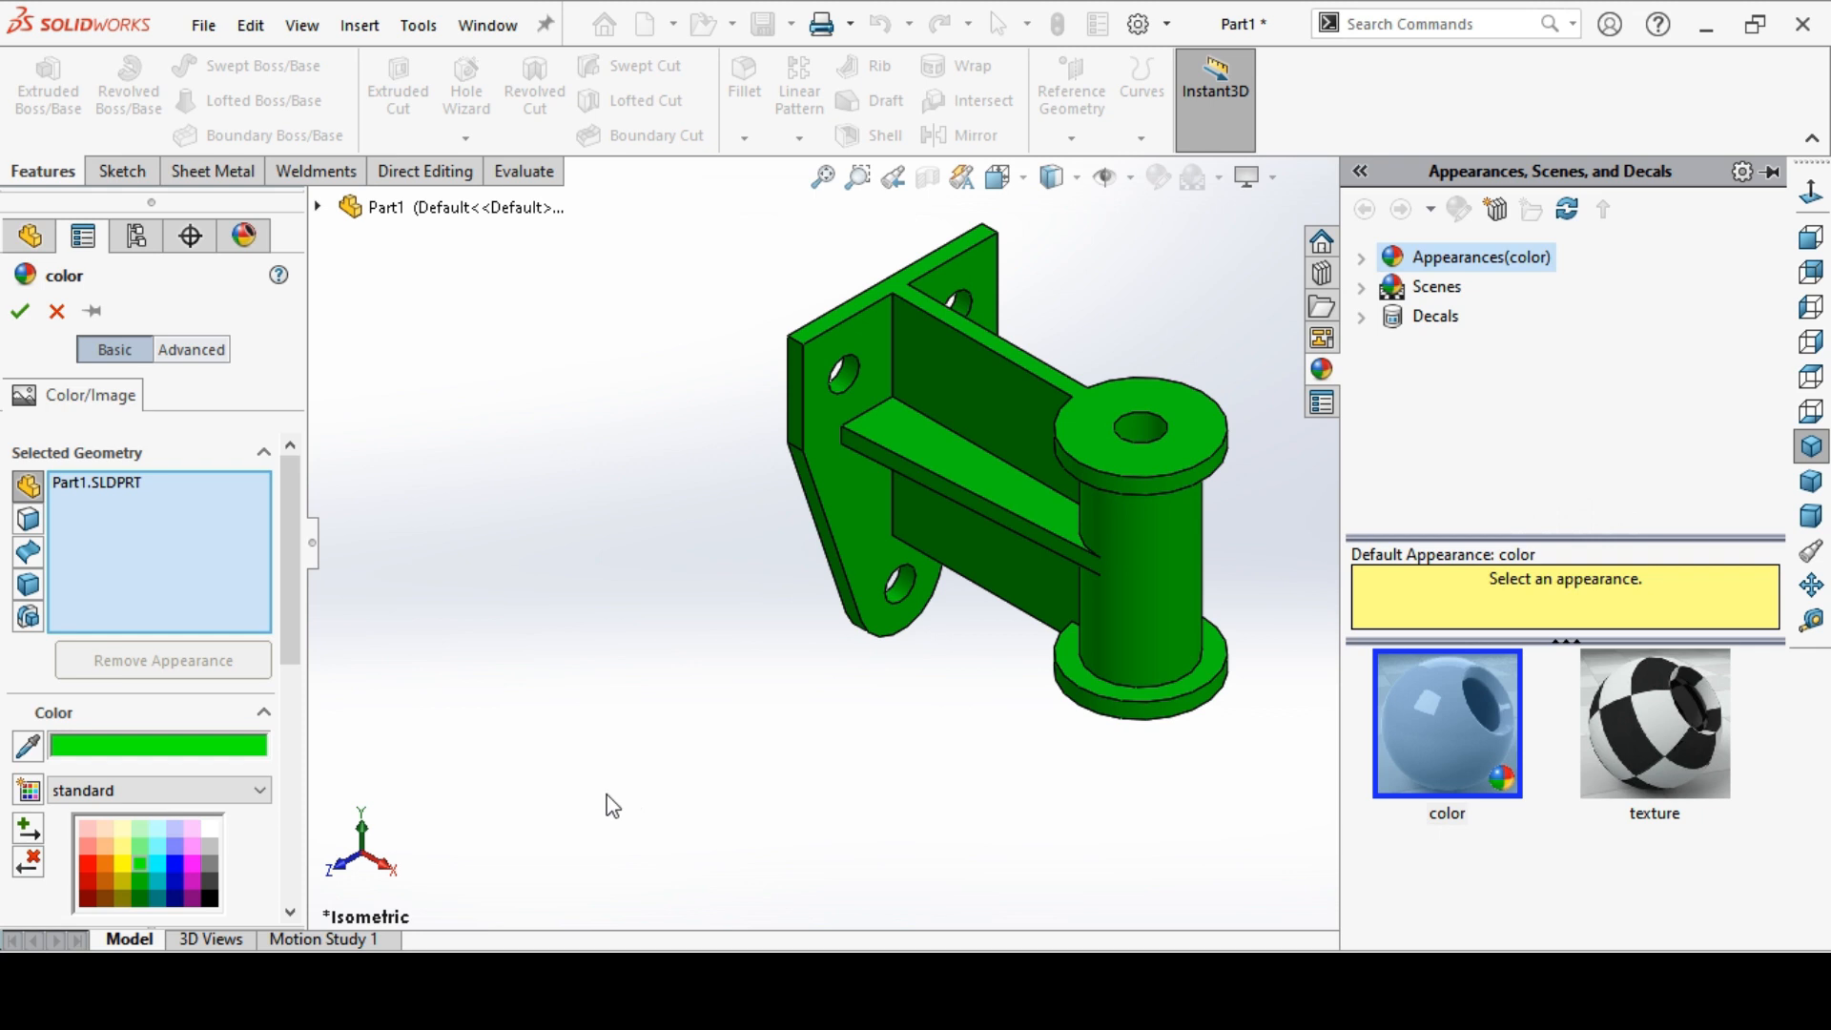
left_click(20, 312)
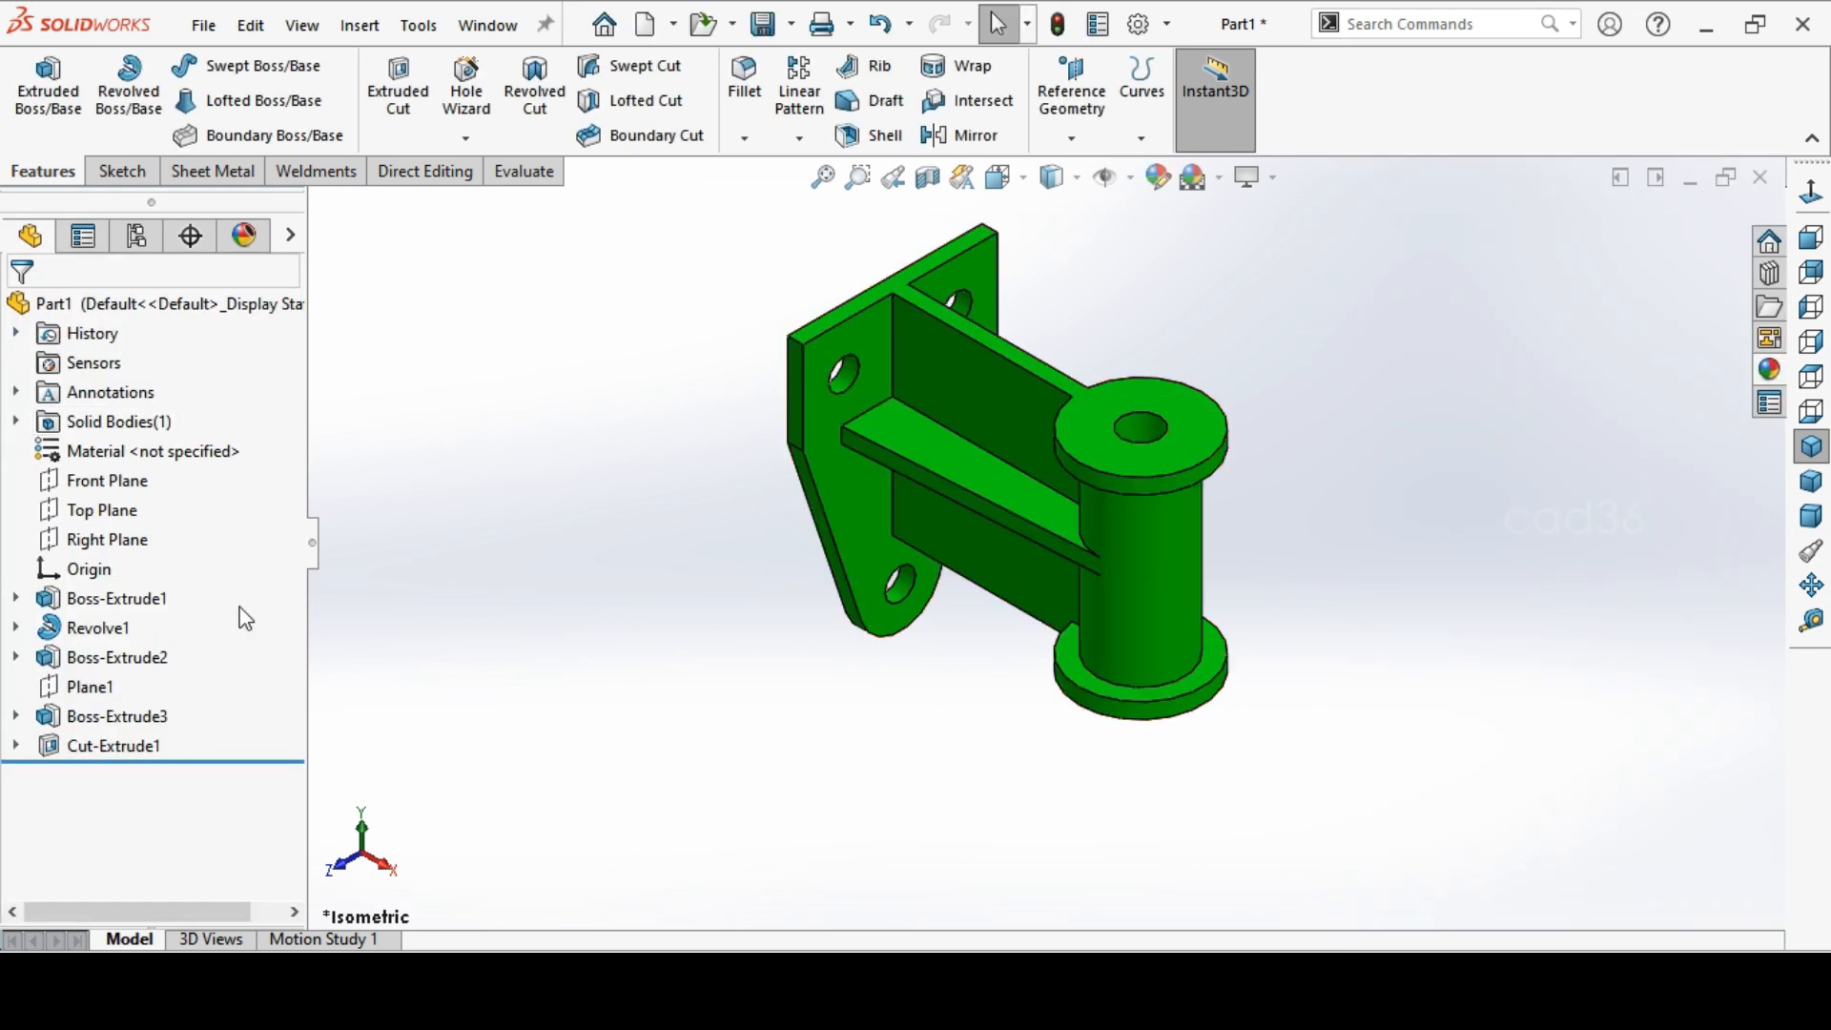
Colour the cylinder's bore cut light grey from the standard colour palette
left_click(127, 740)
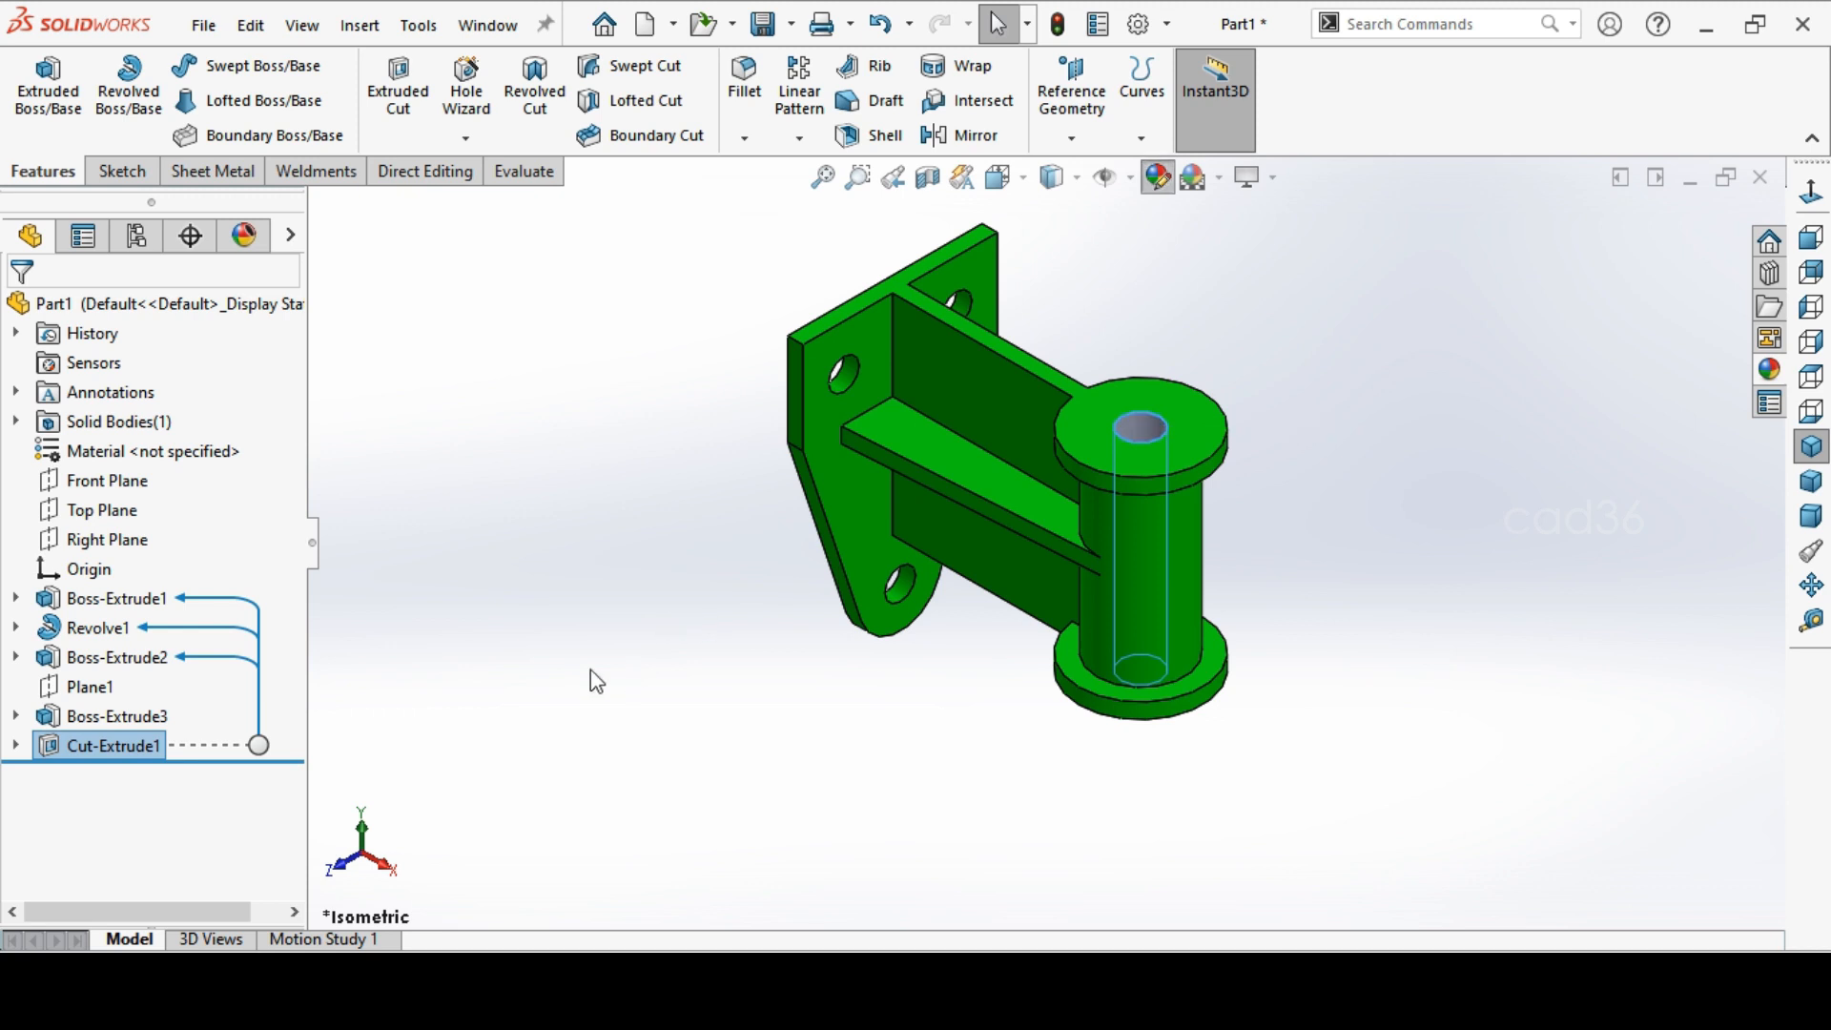
left_click(210, 845)
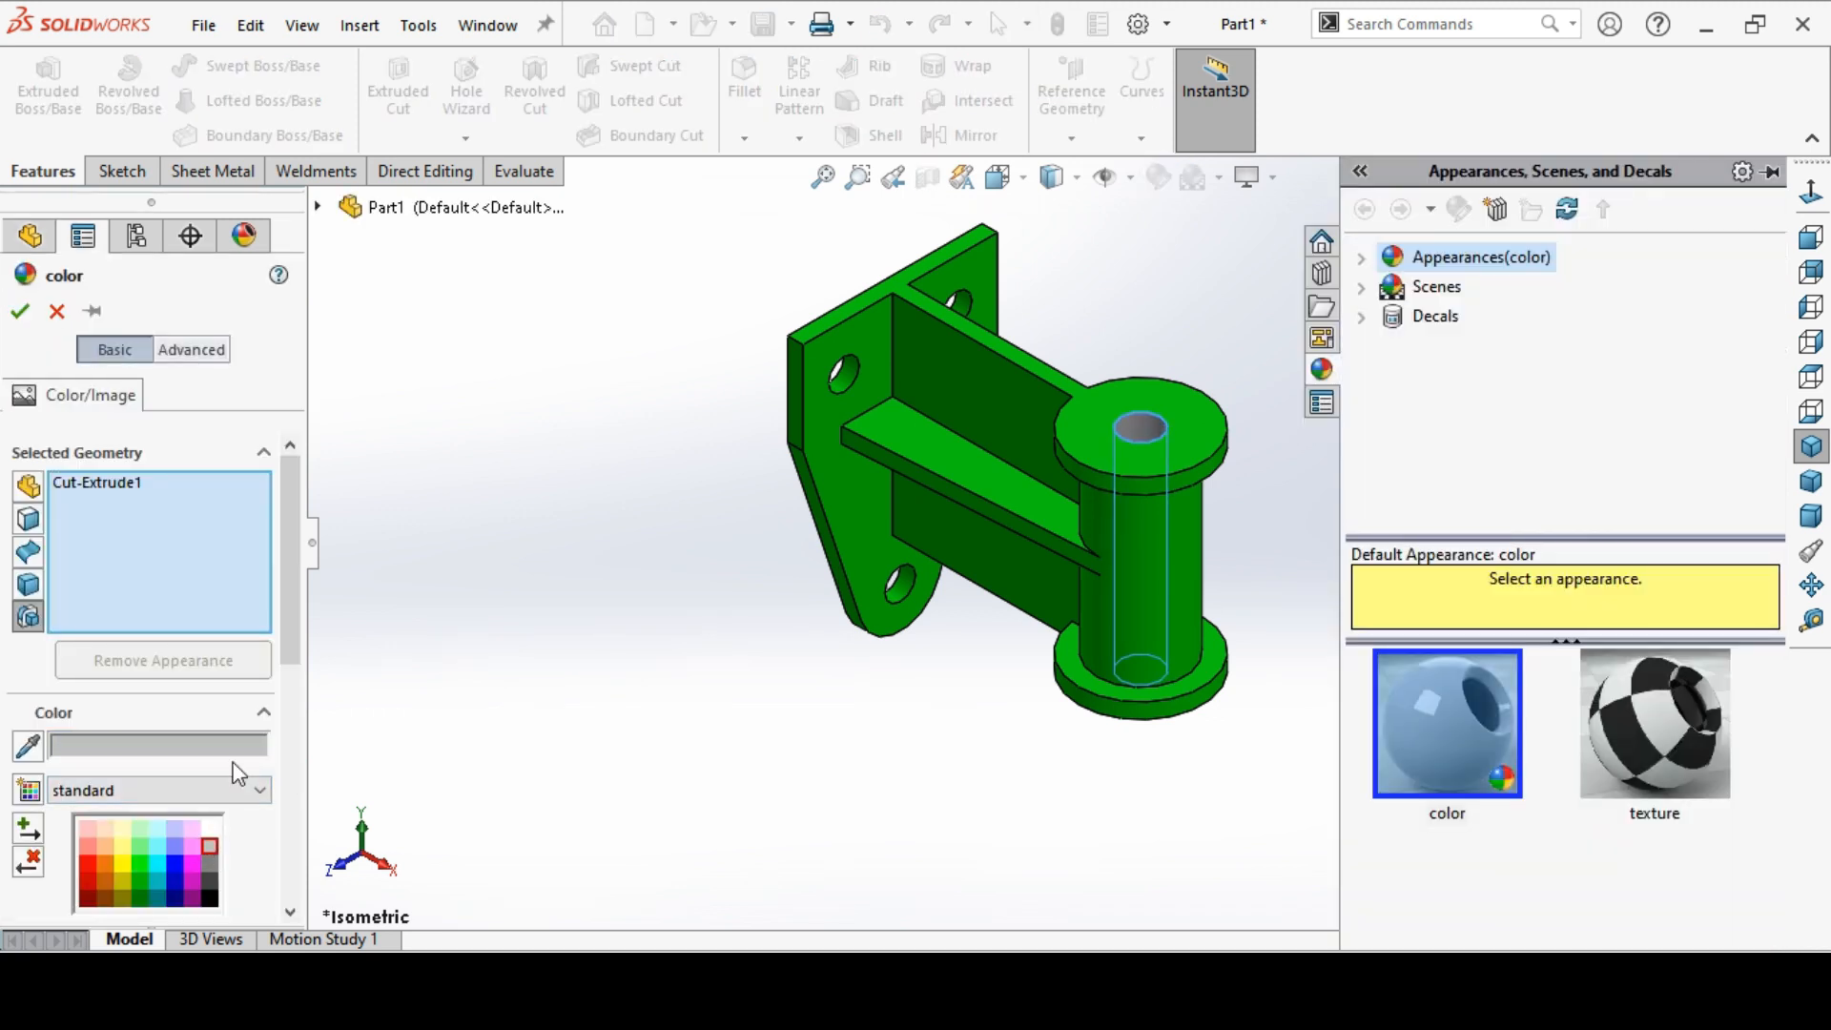
left_click(21, 313)
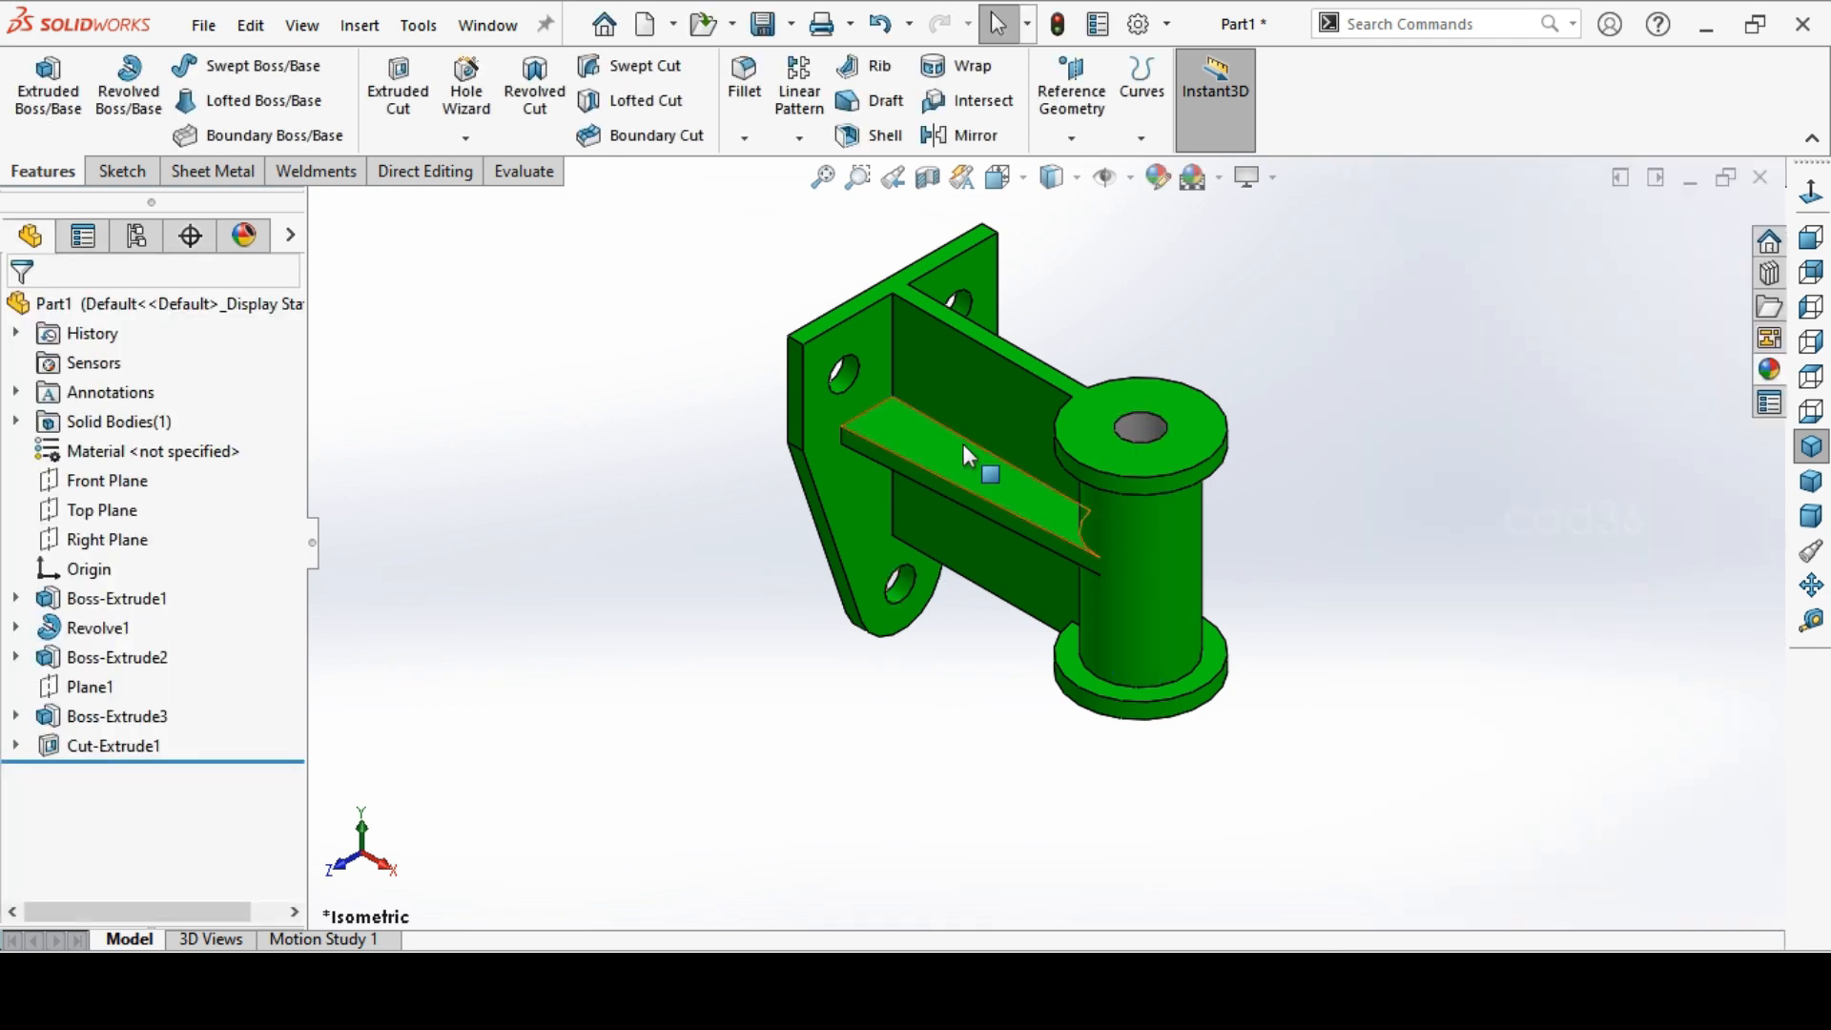
Apply the same light grey colour to the inner faces of the back plate's three mounting holes
scroll(978, 467, "down", 3)
left_click(715, 458)
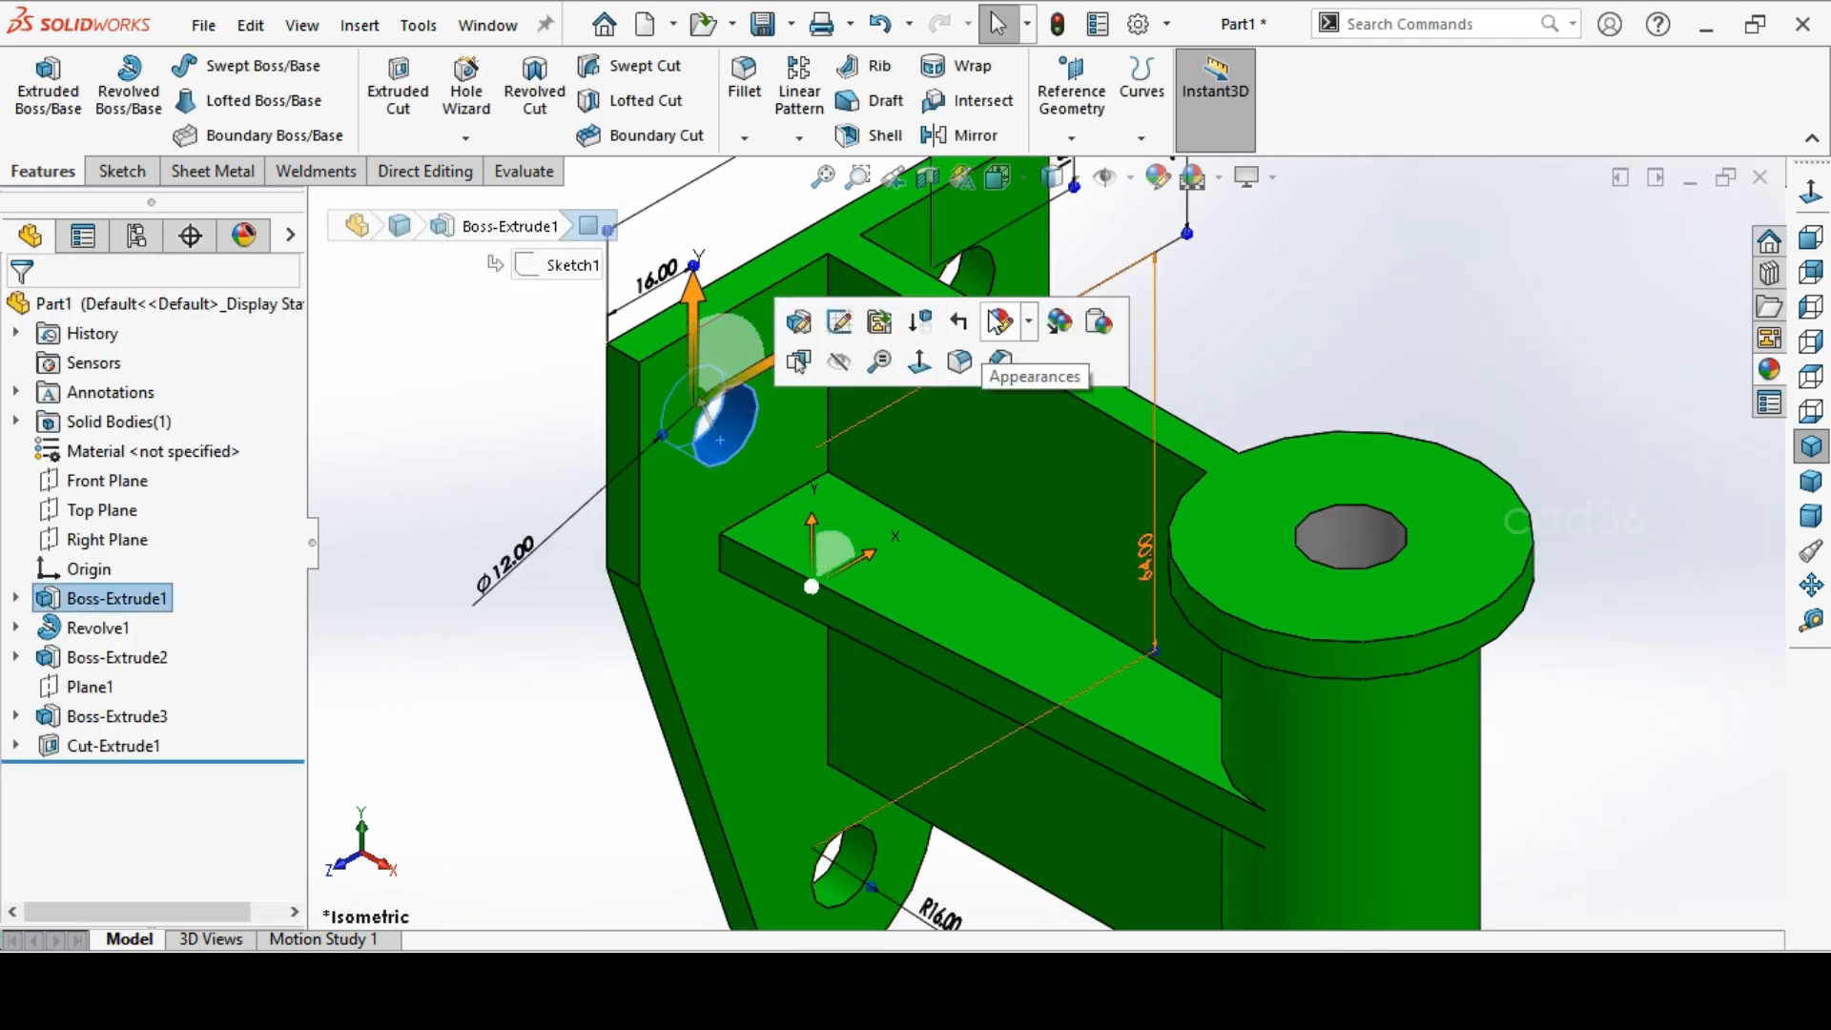
left_click(1448, 341)
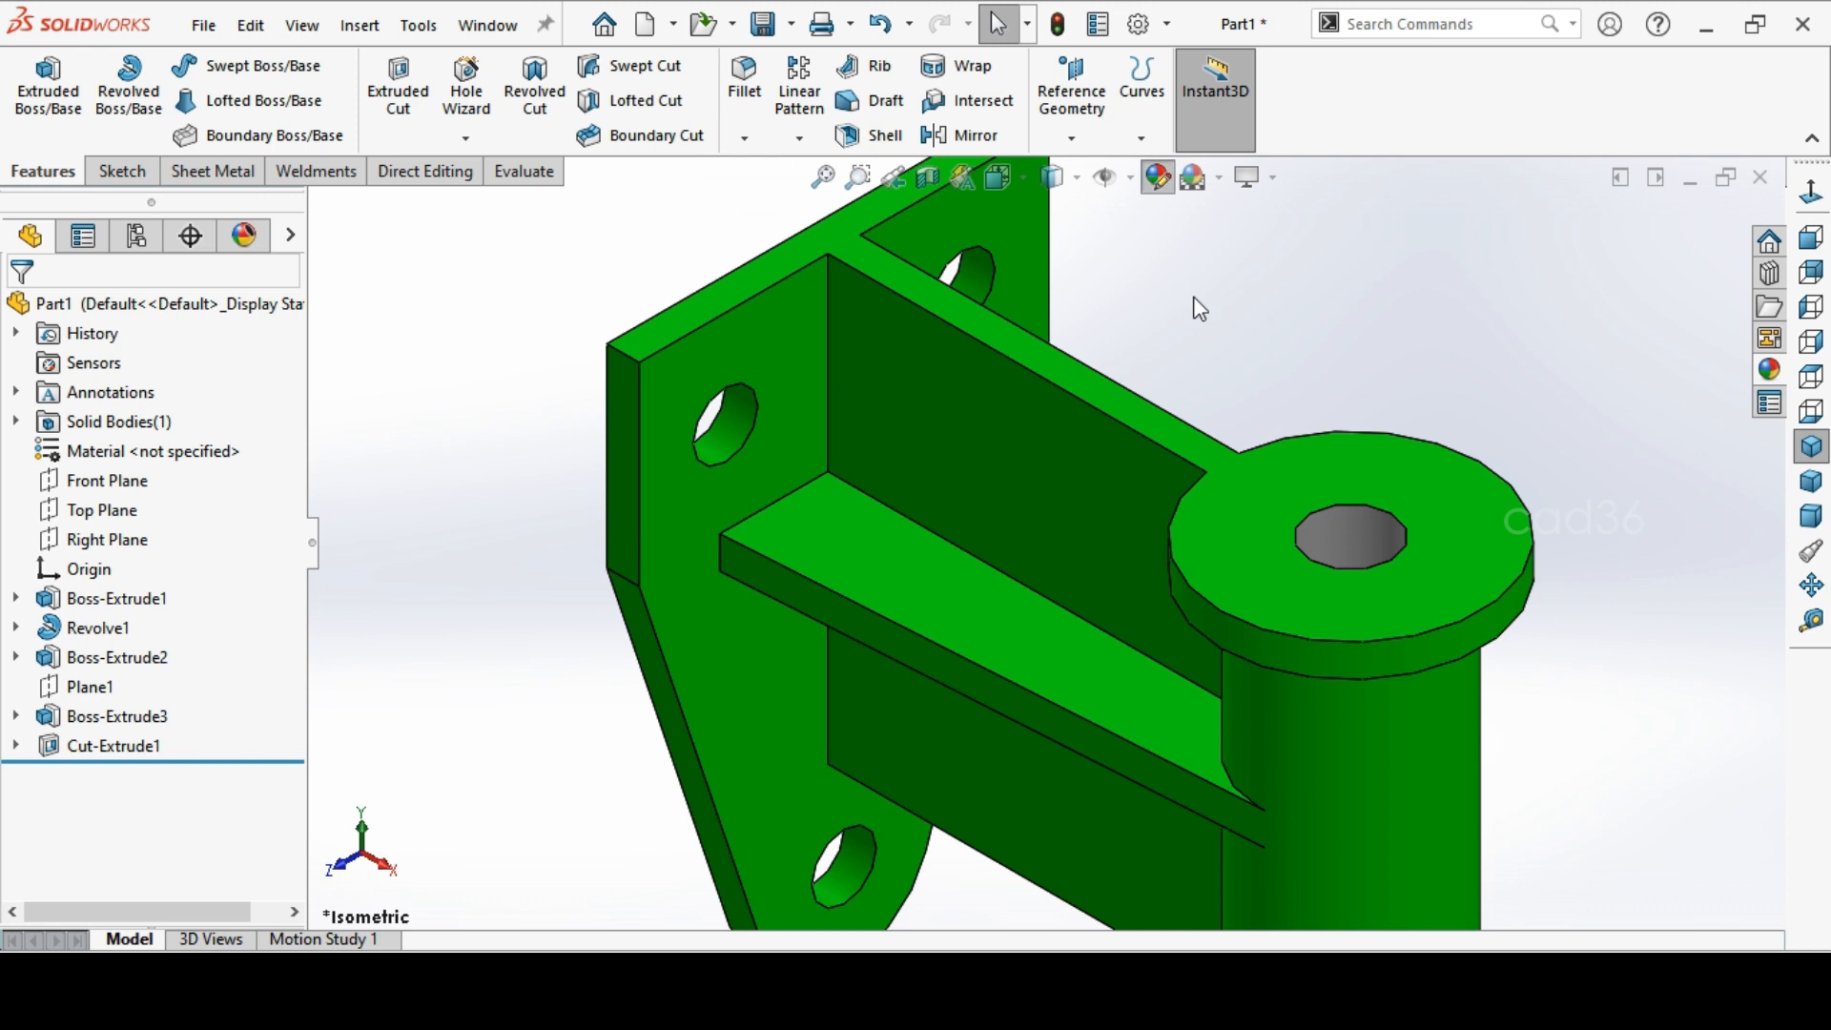
left_click(1158, 176)
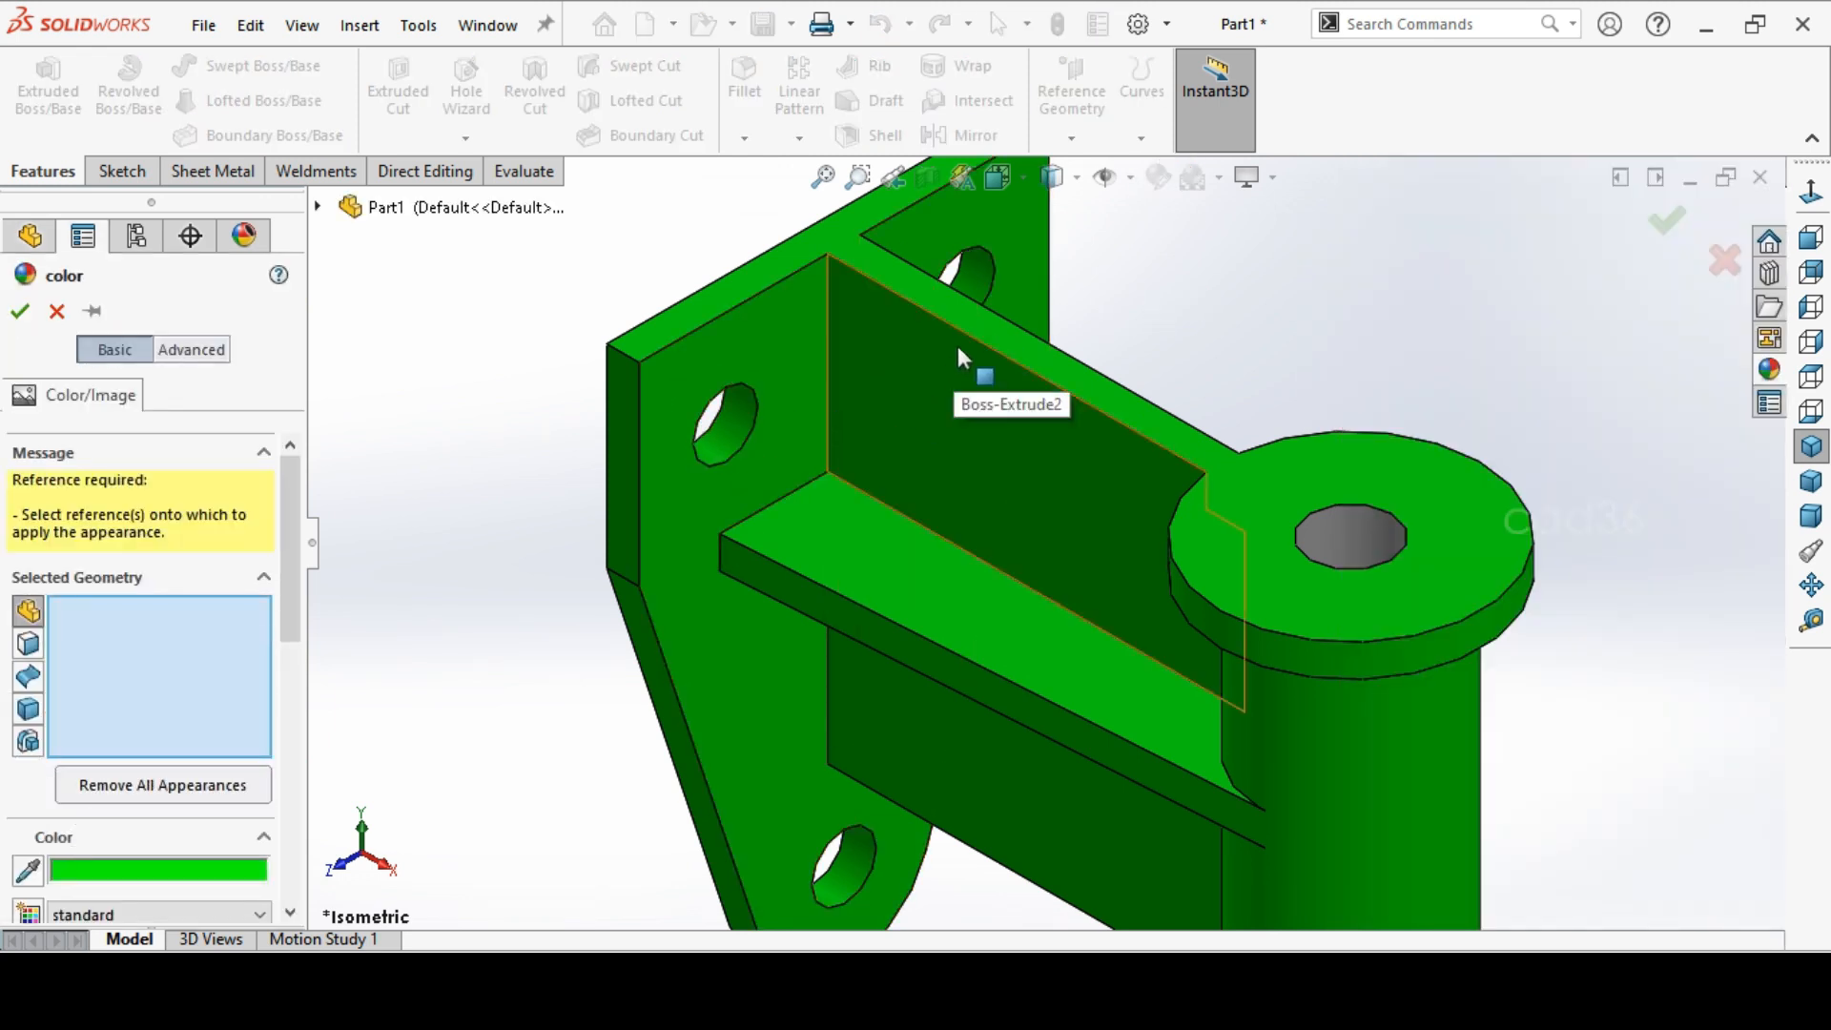
left_click(909, 352)
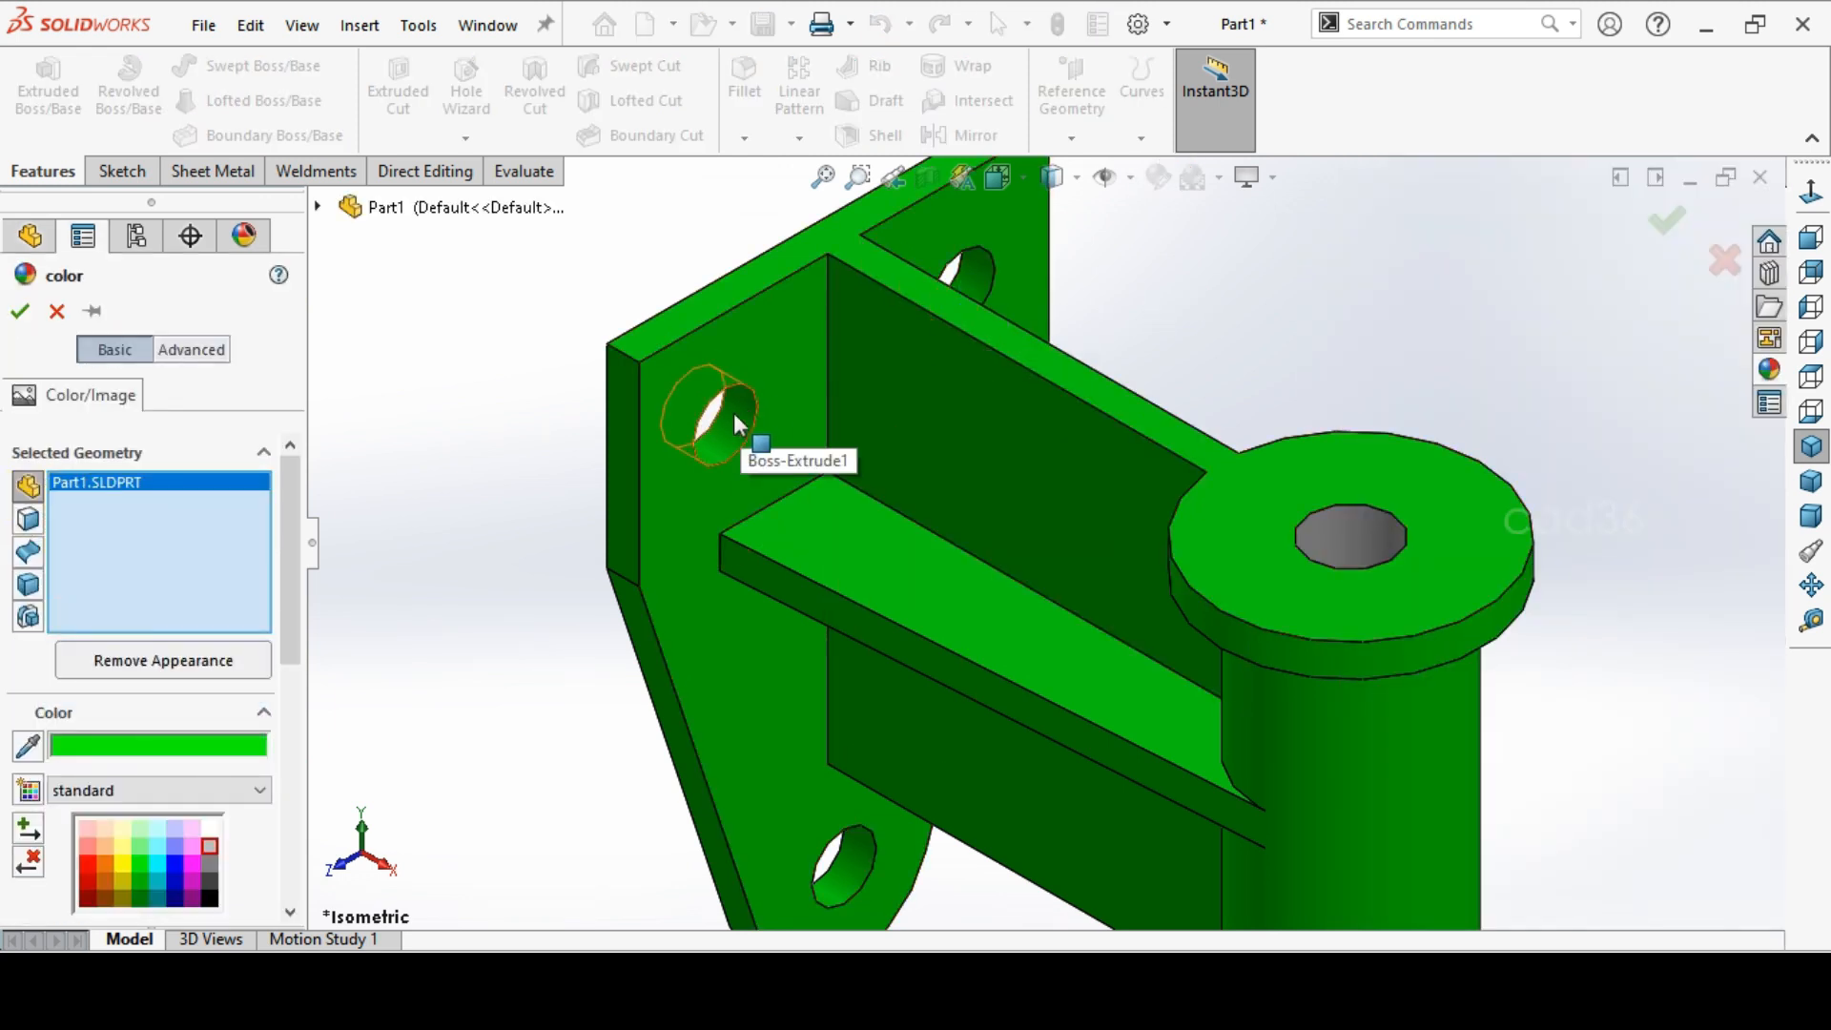
left_click(723, 437)
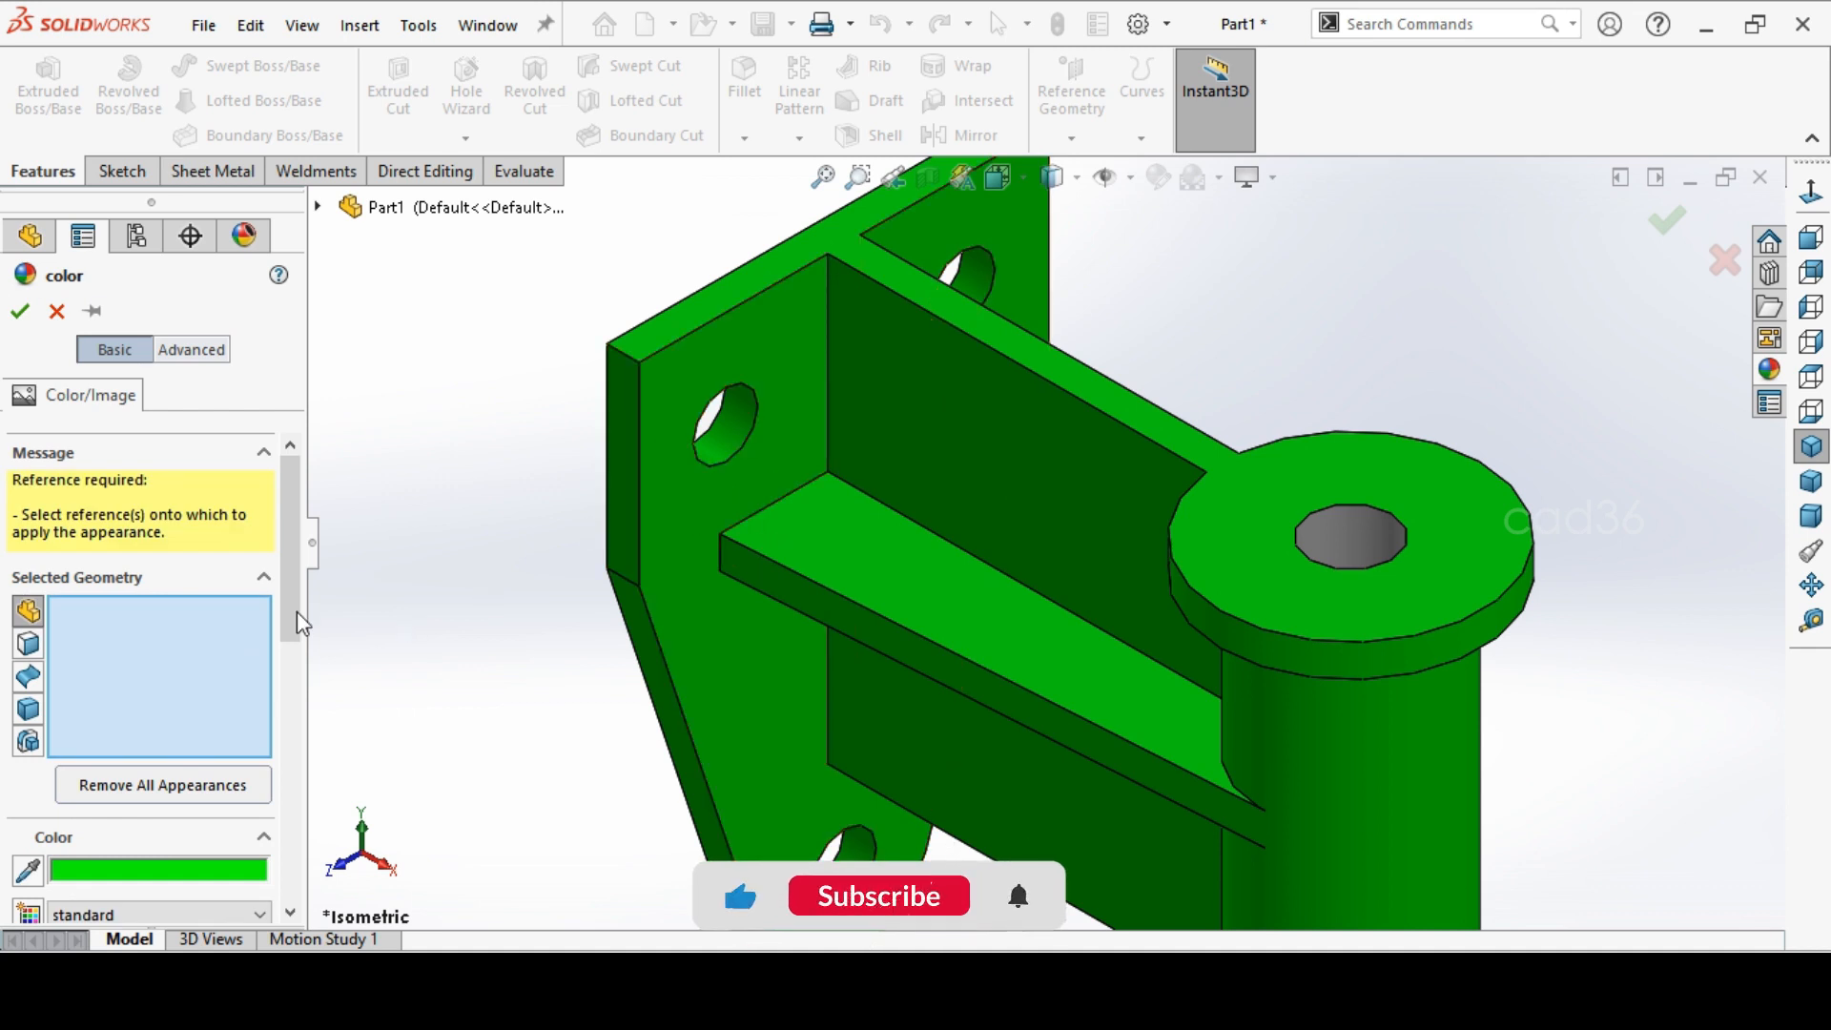
left_click(30, 645)
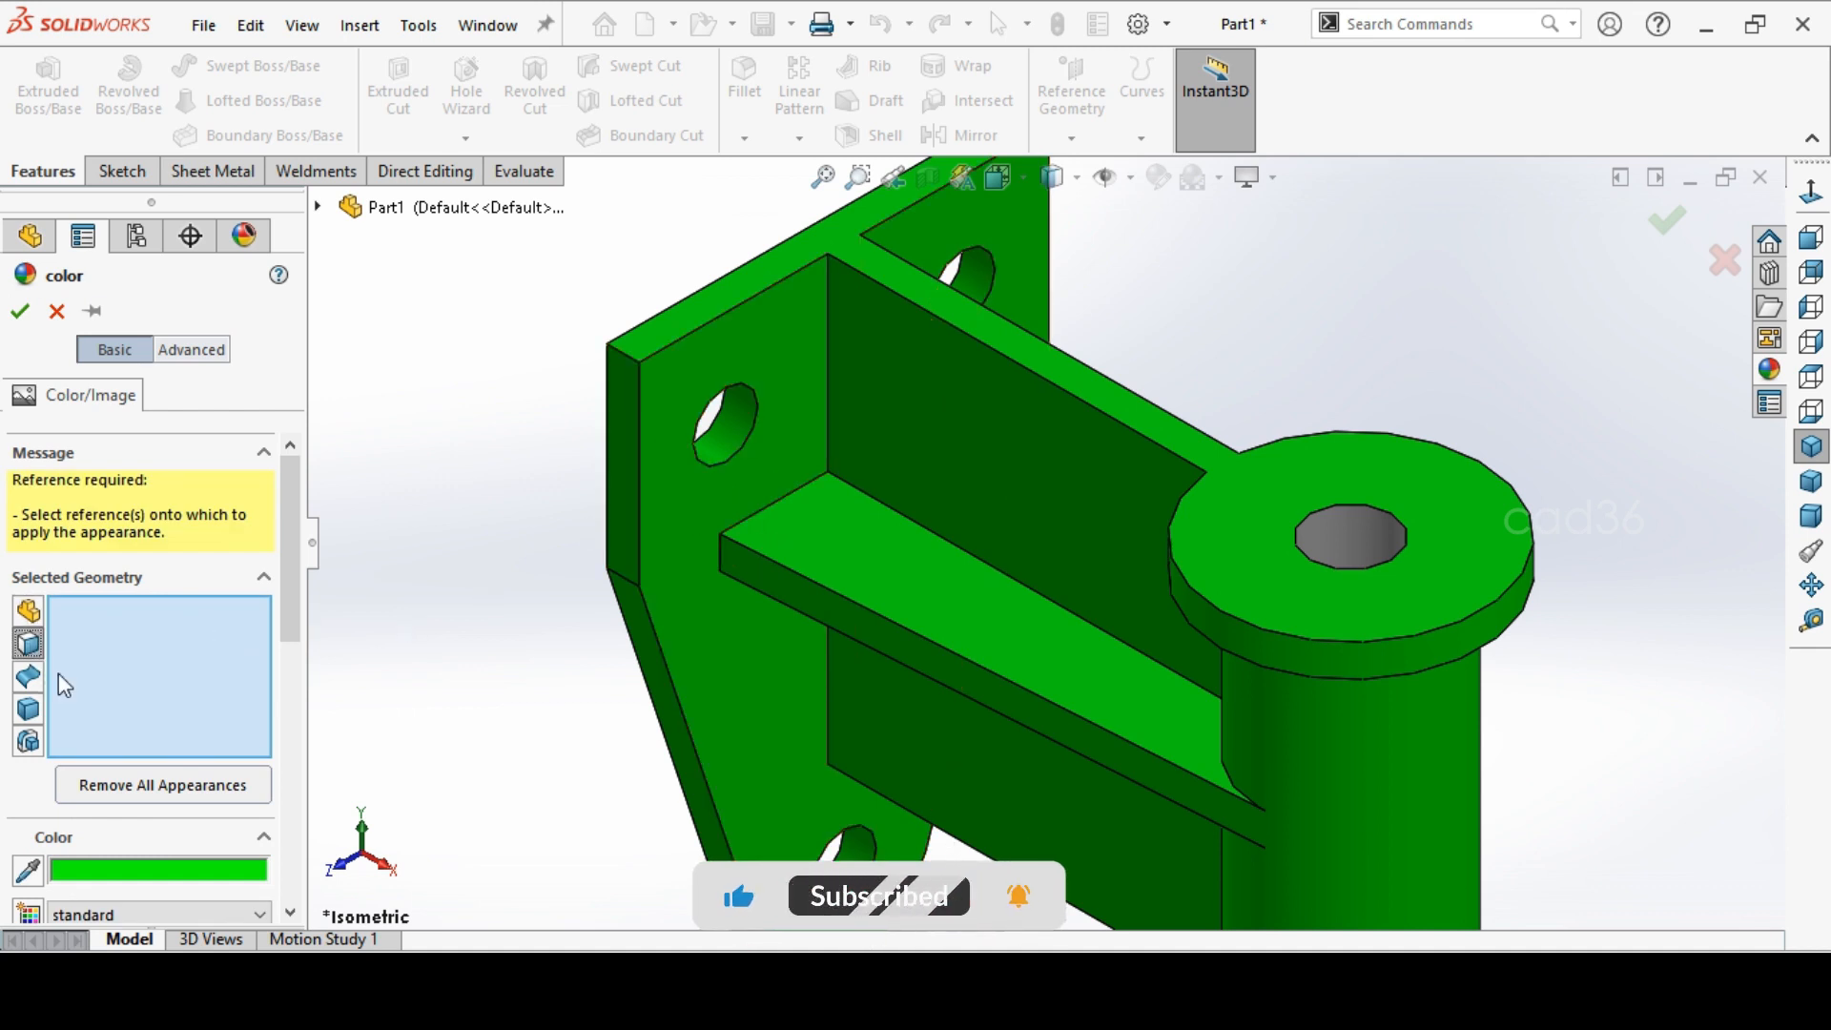
left_click(724, 444)
left_click(982, 313)
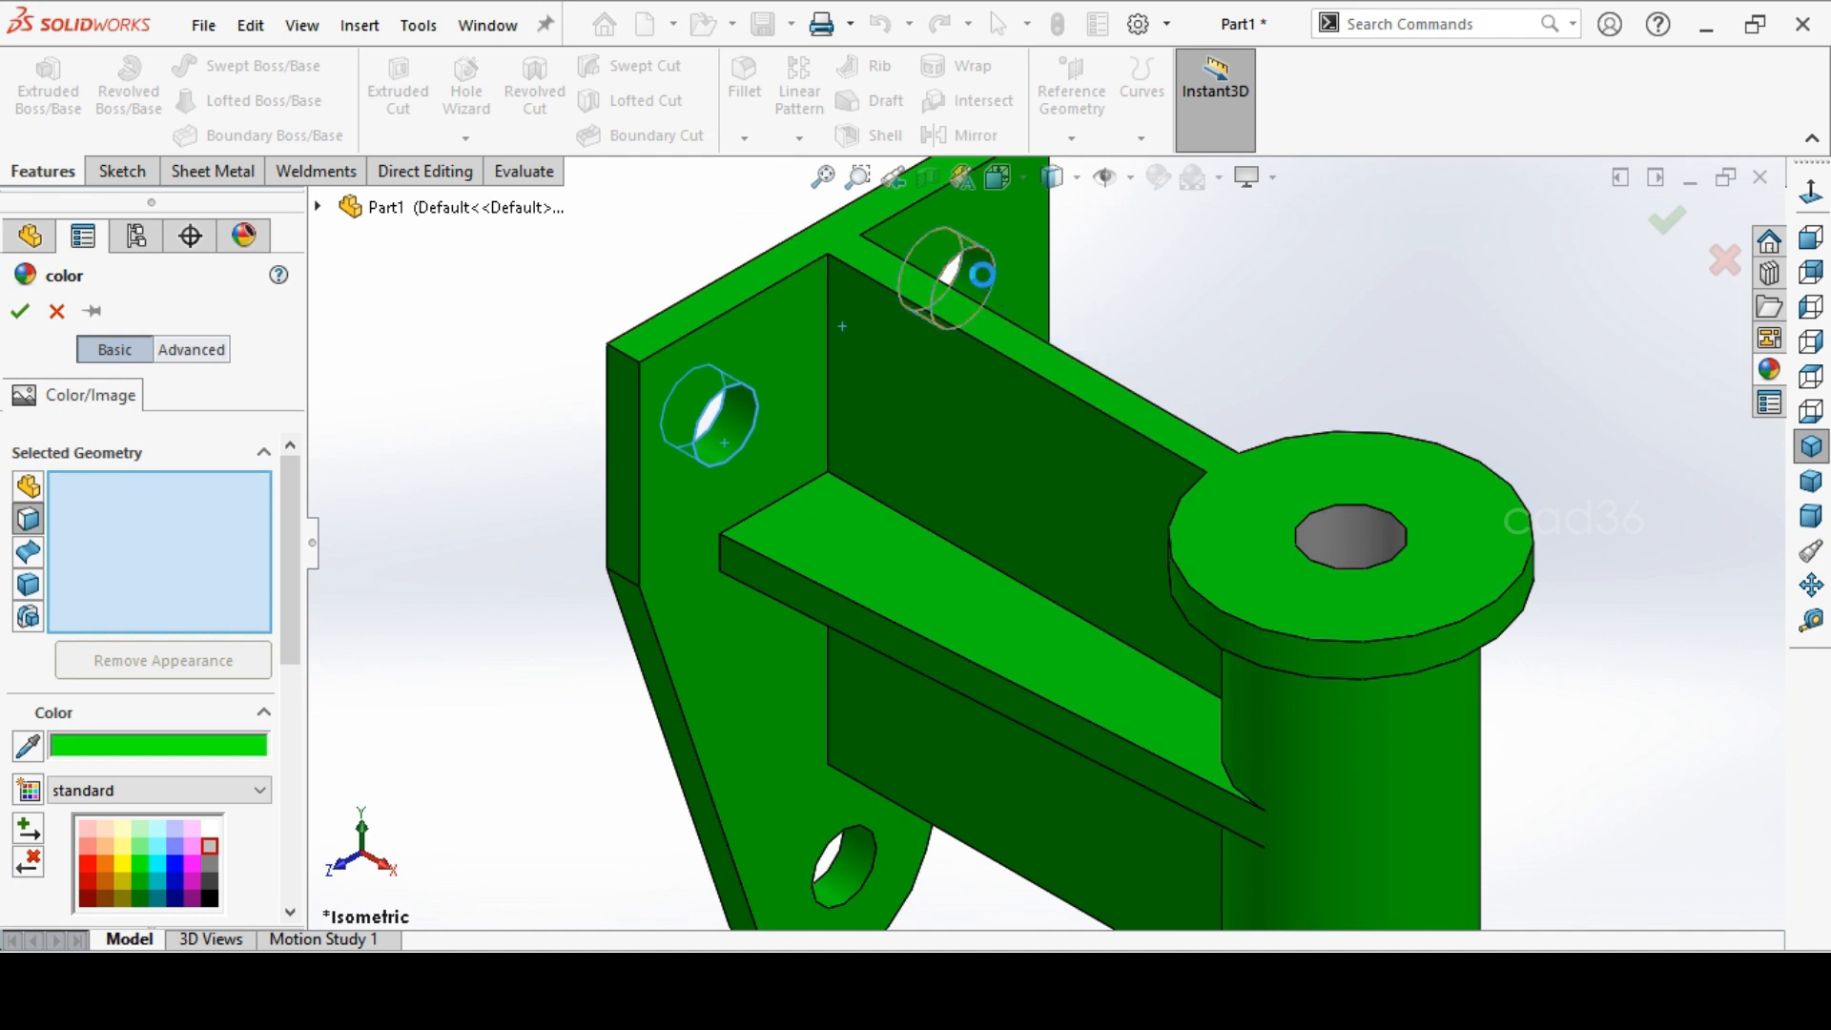
left_click(848, 873)
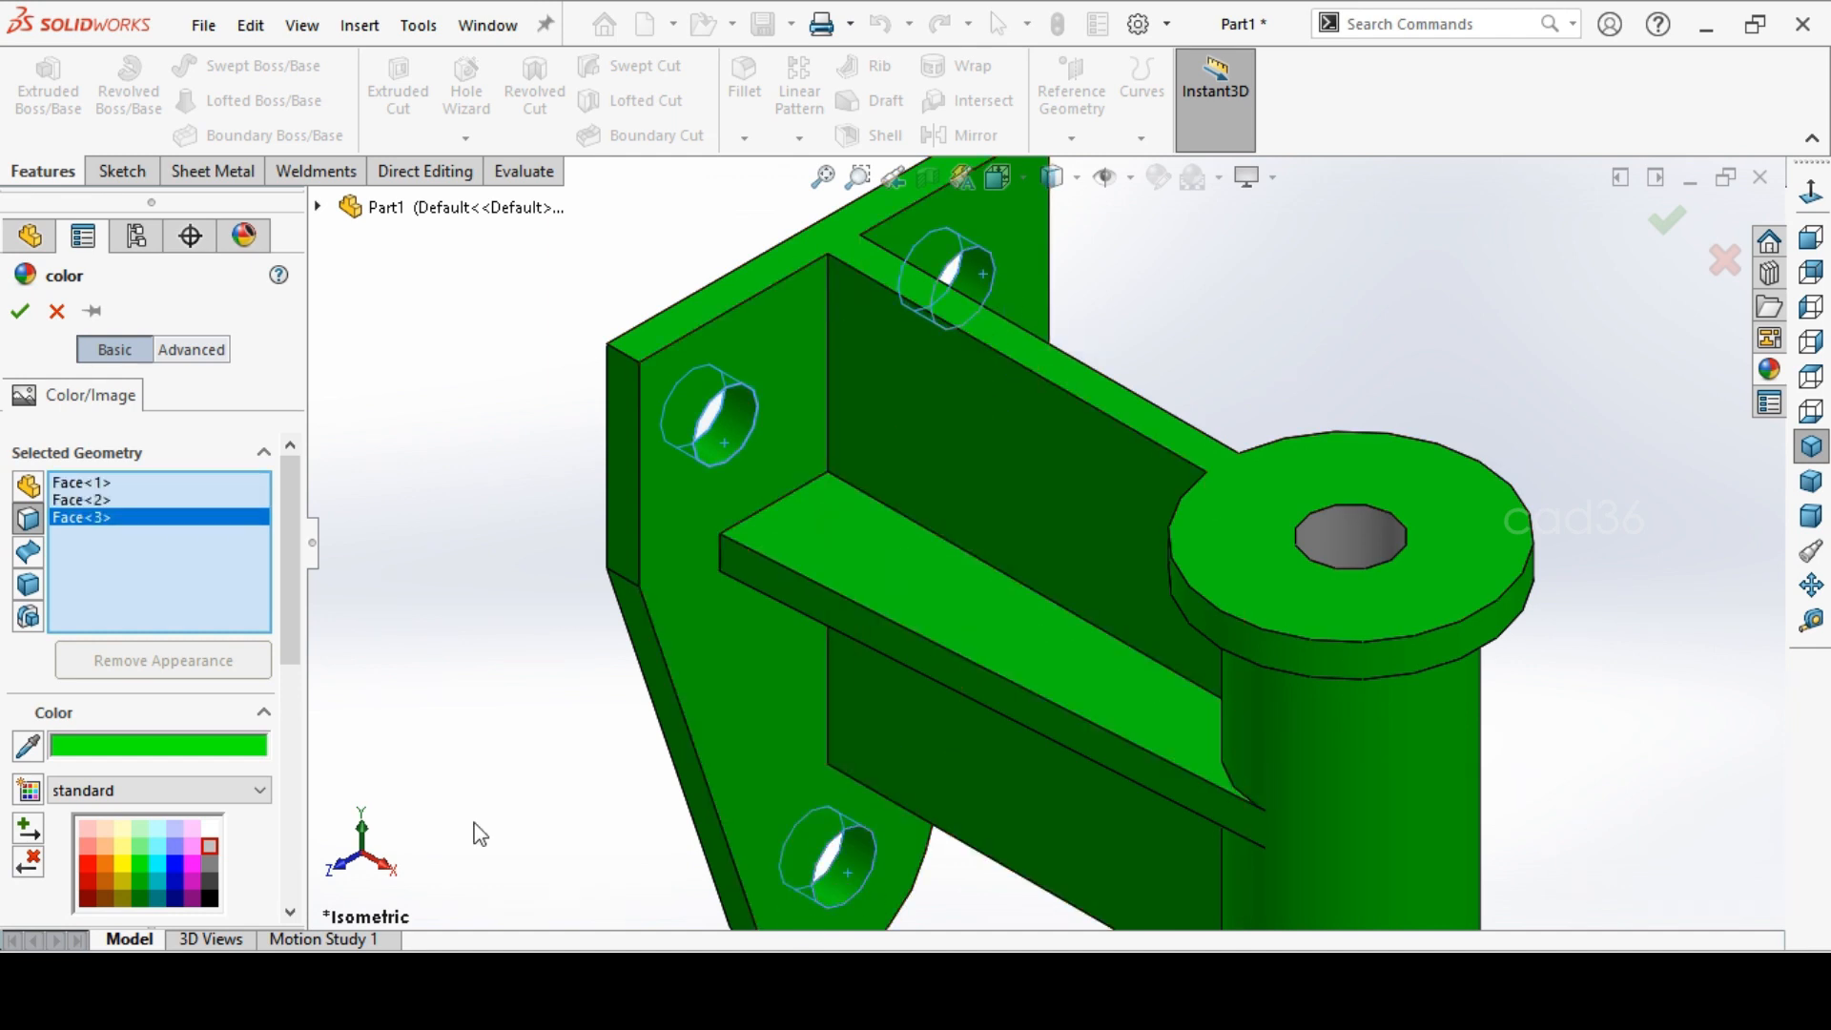
left_click(209, 846)
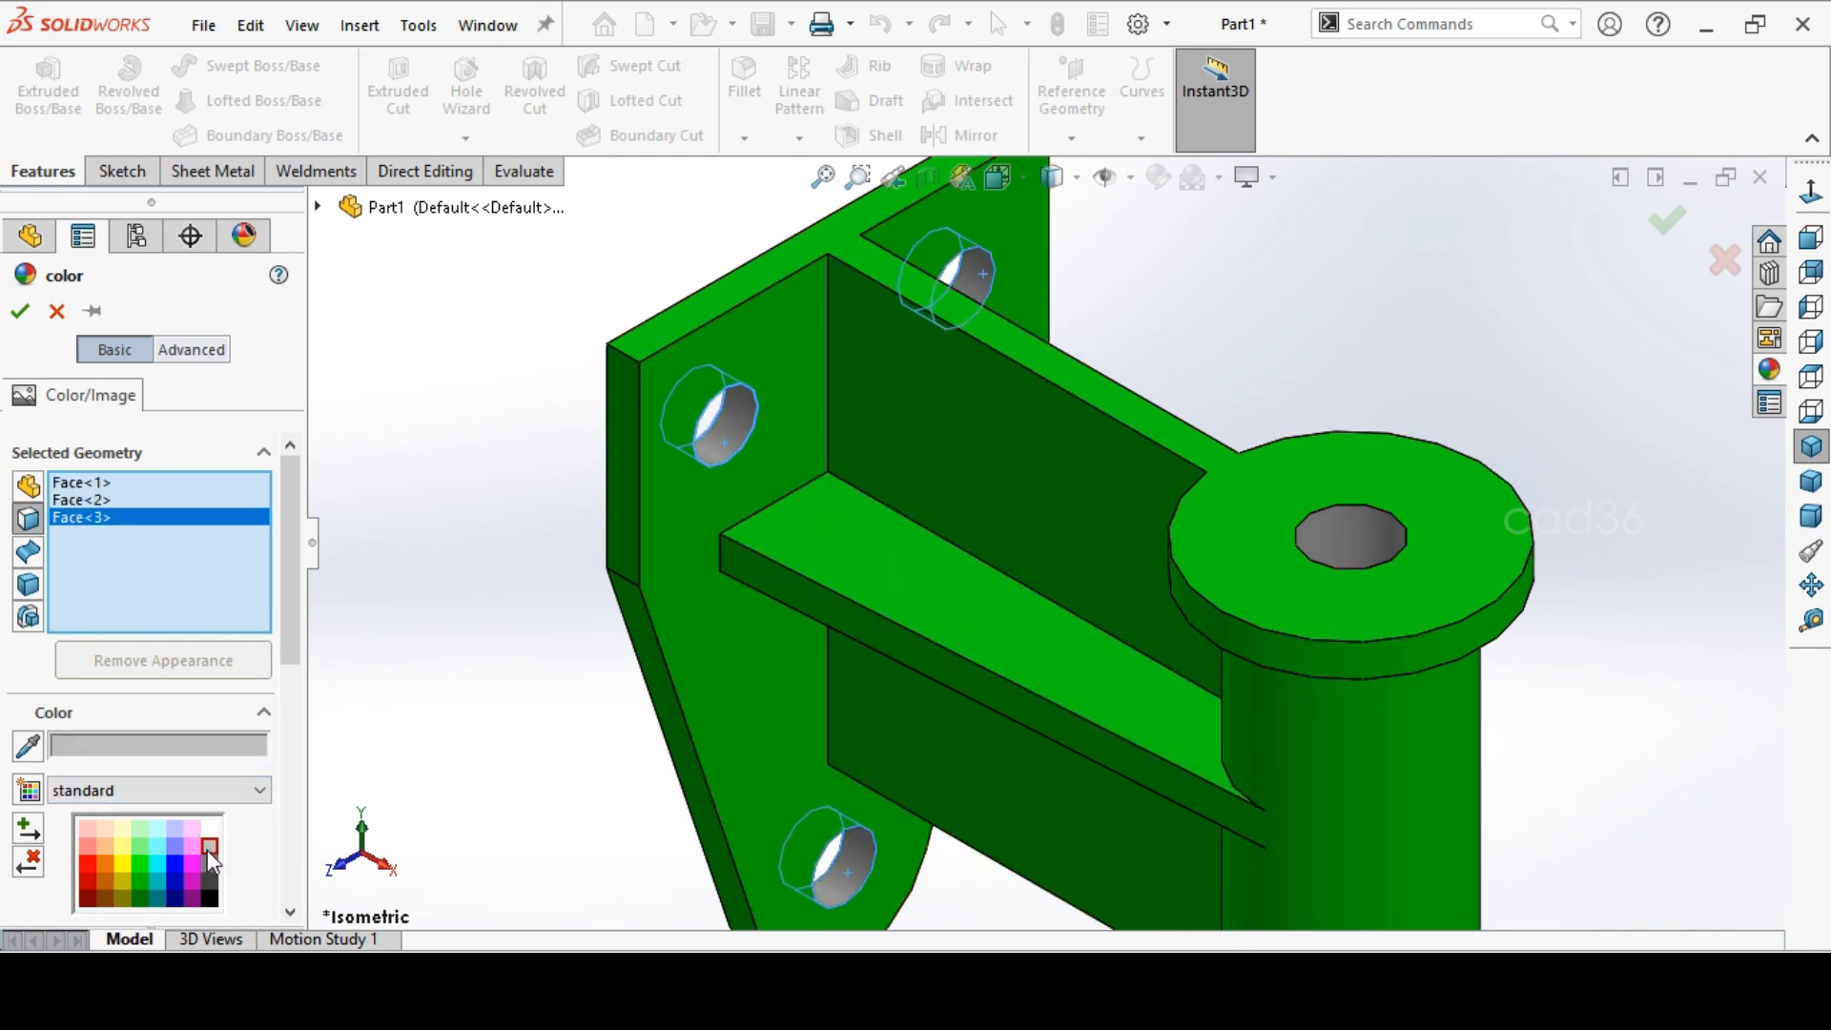
left_click(21, 313)
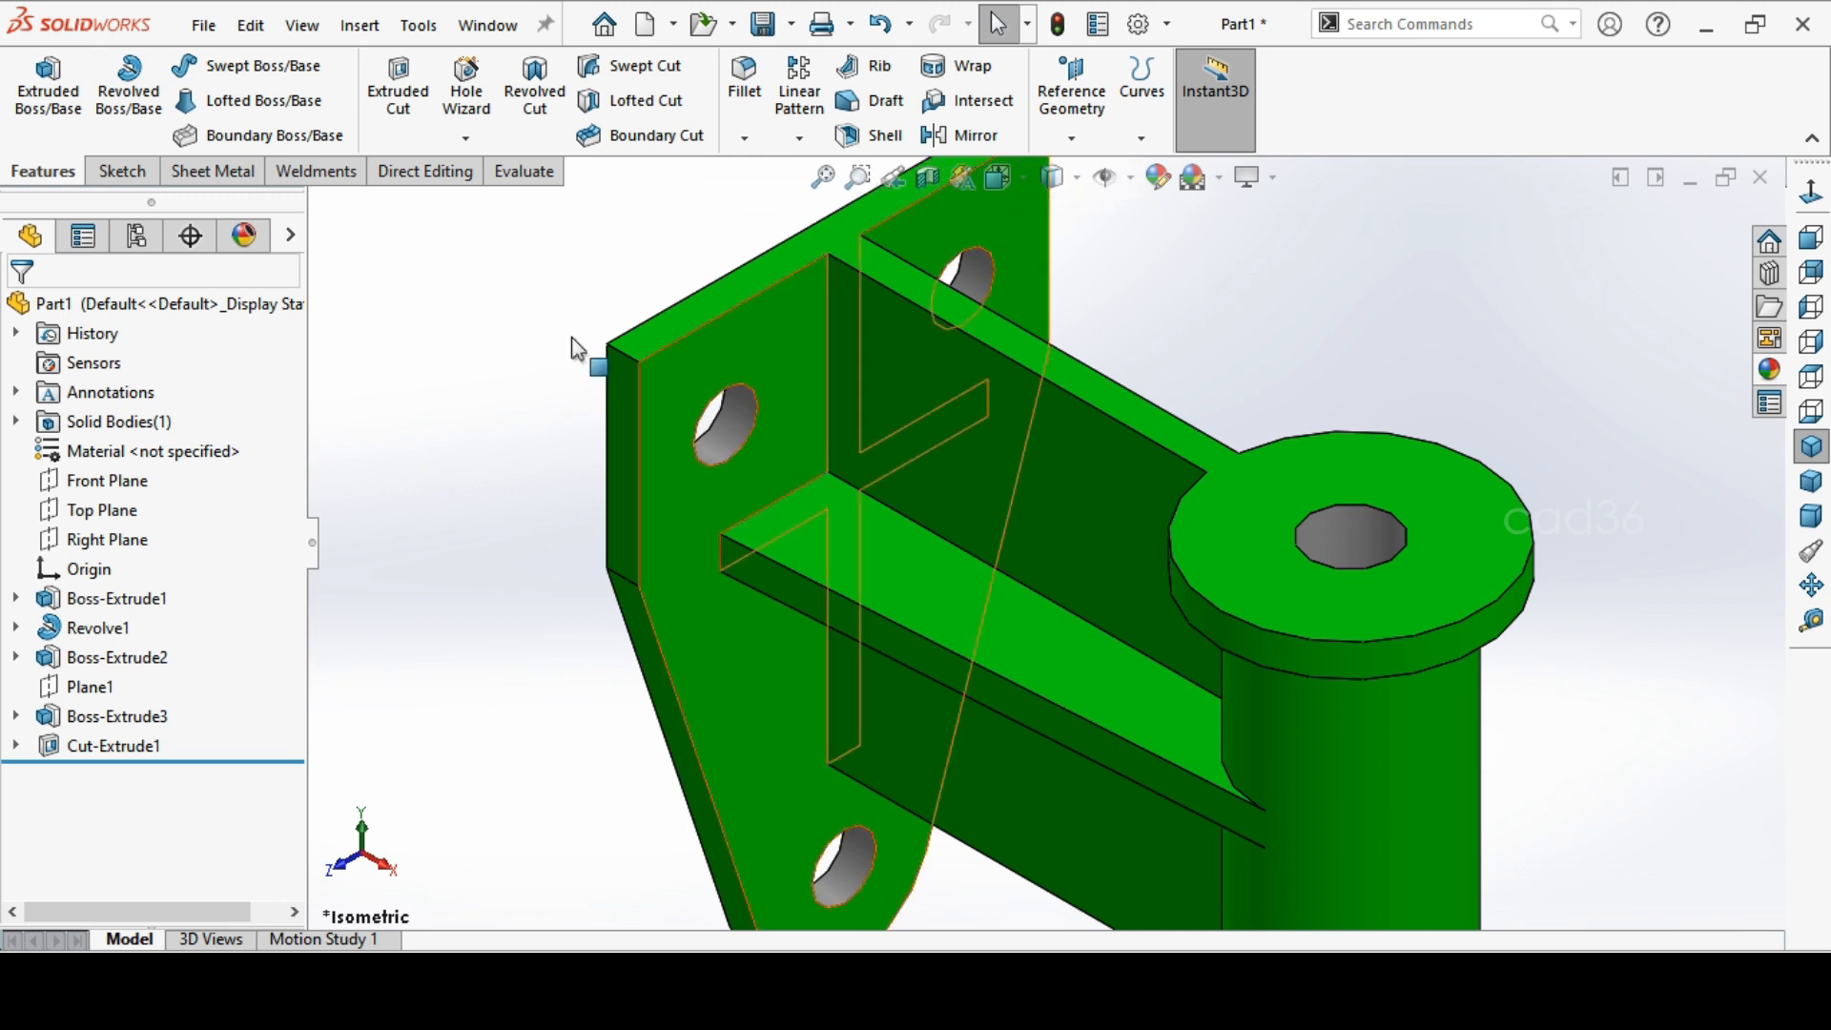
Assign Plain Carbon Steel as the part's material
right_click(149, 465)
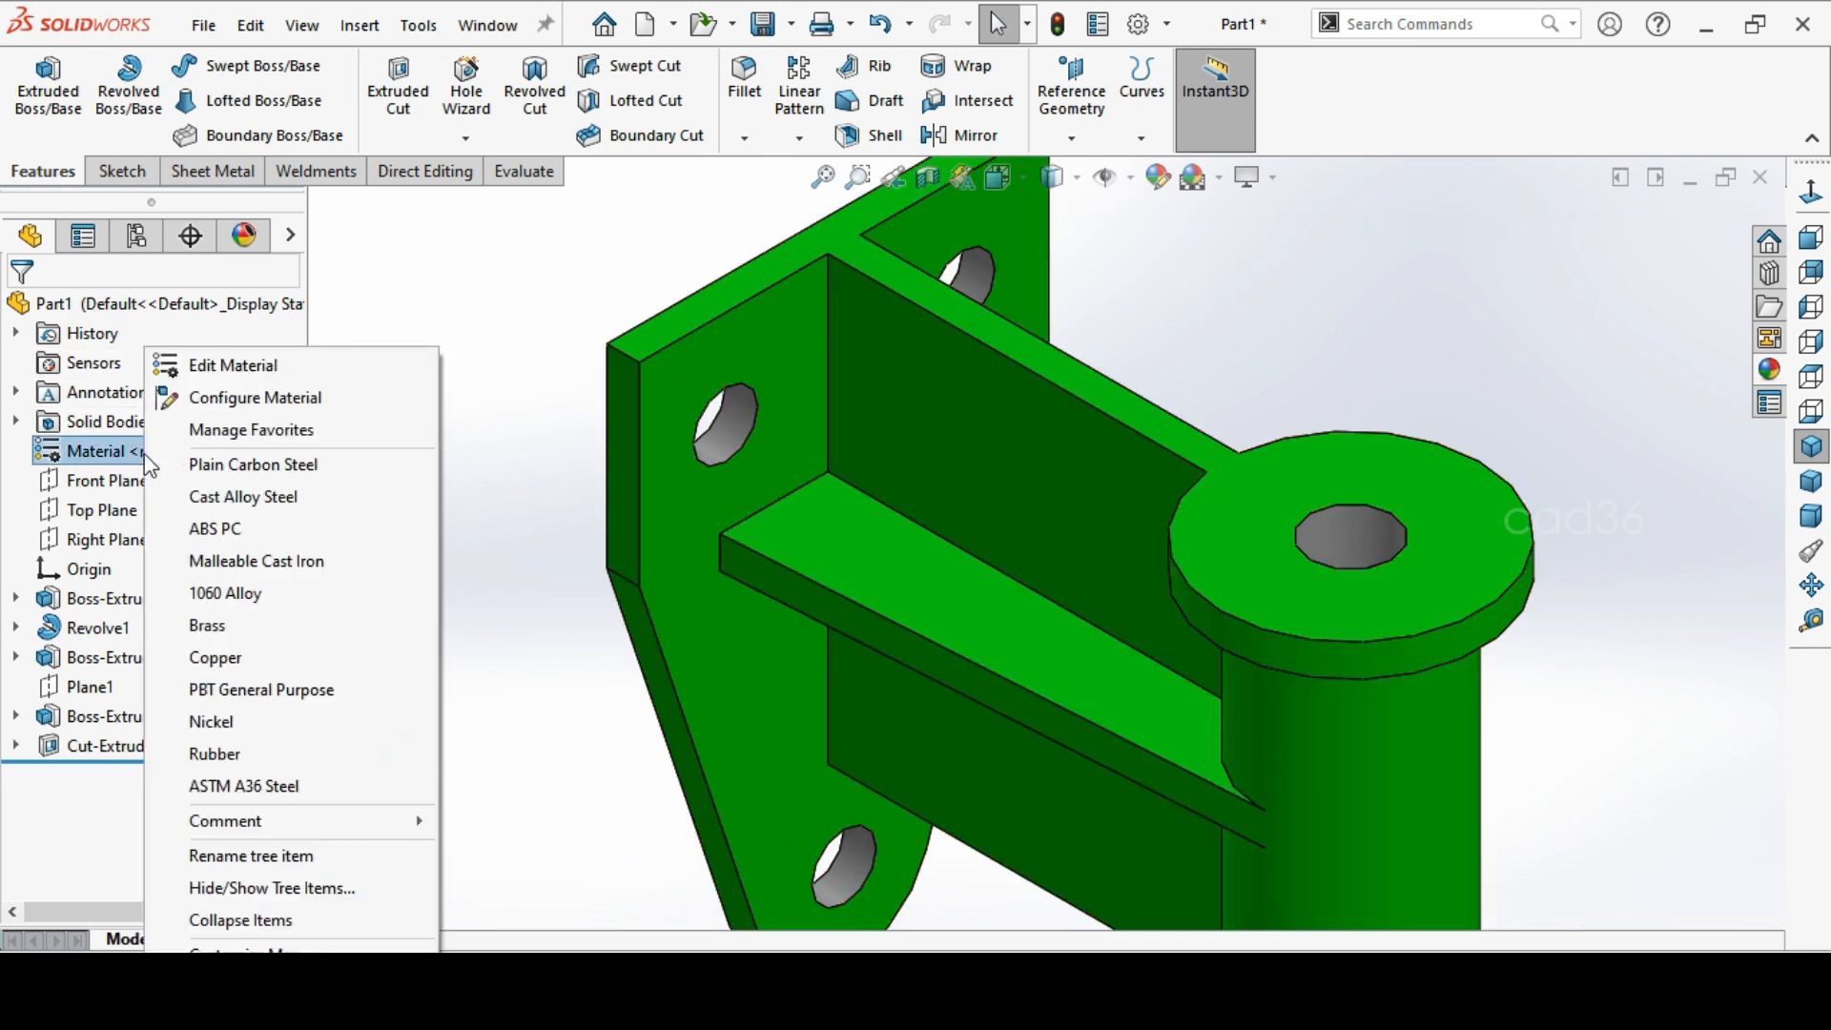
left_click(329, 466)
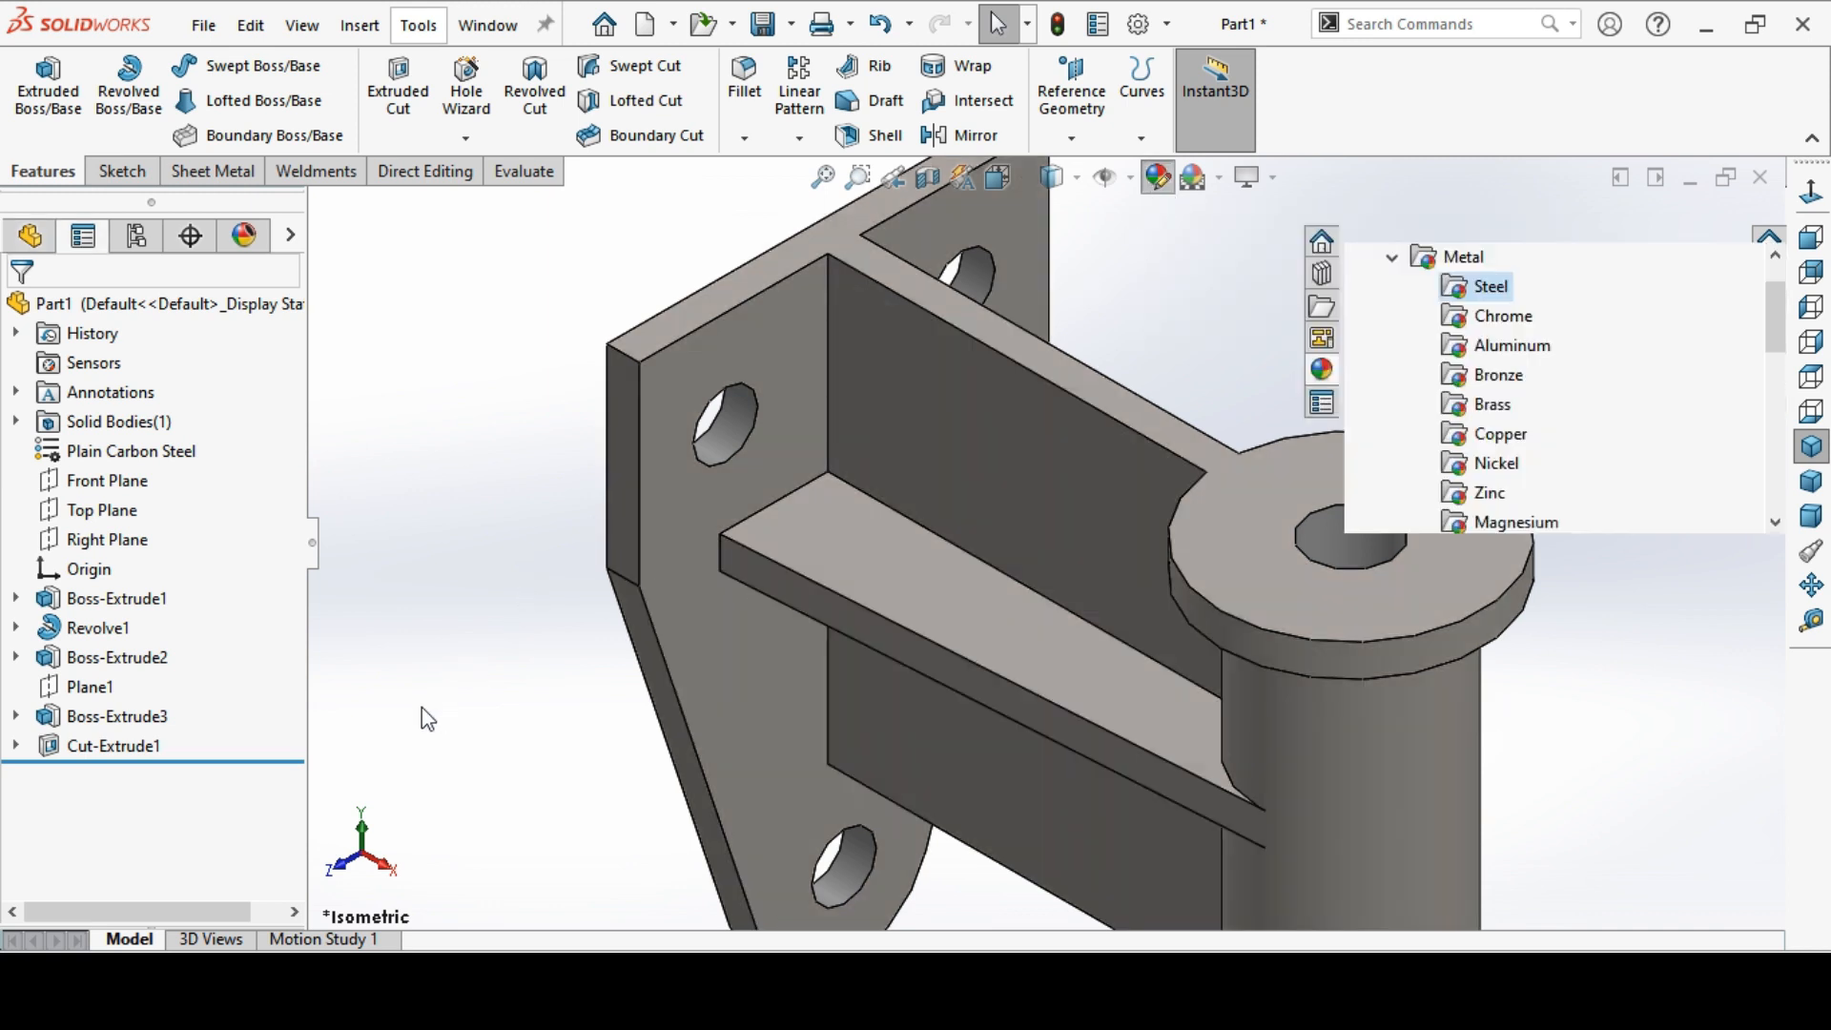
Apply the carbon steel appearance to the whole part and recolour it bright green from the standard colour palette
left_click(136, 893)
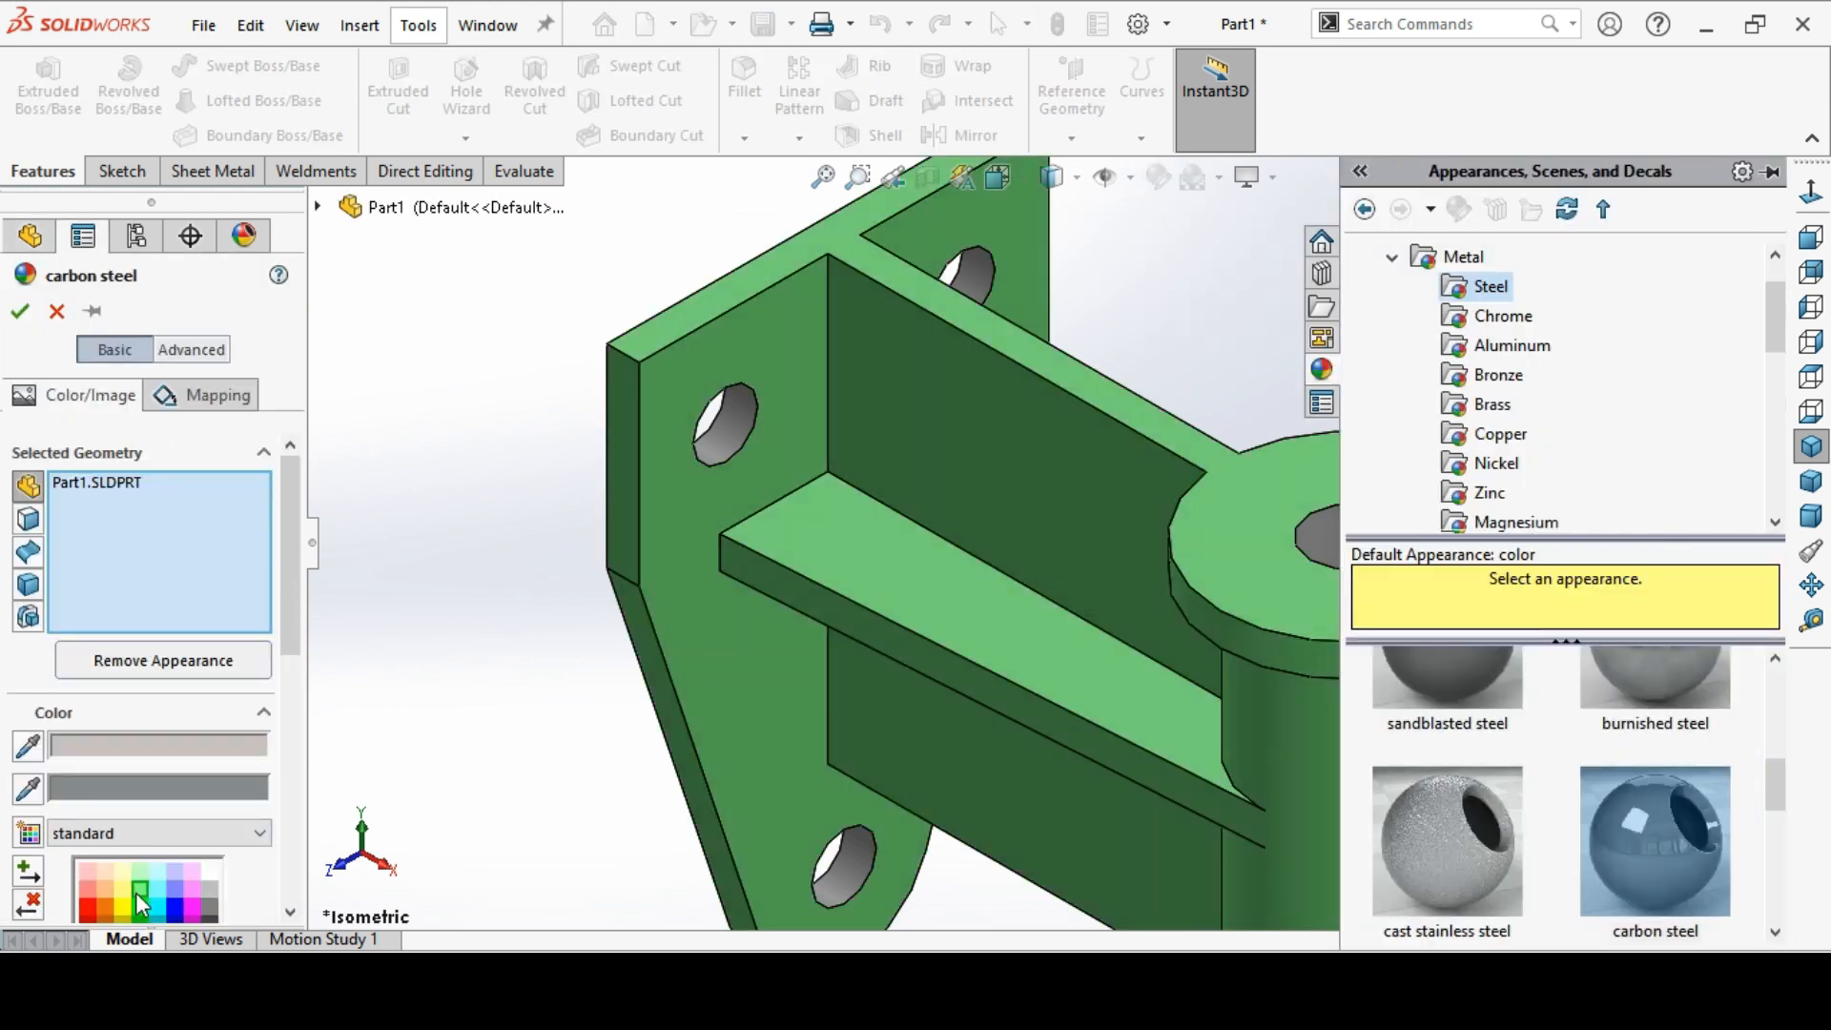
left_click(137, 899)
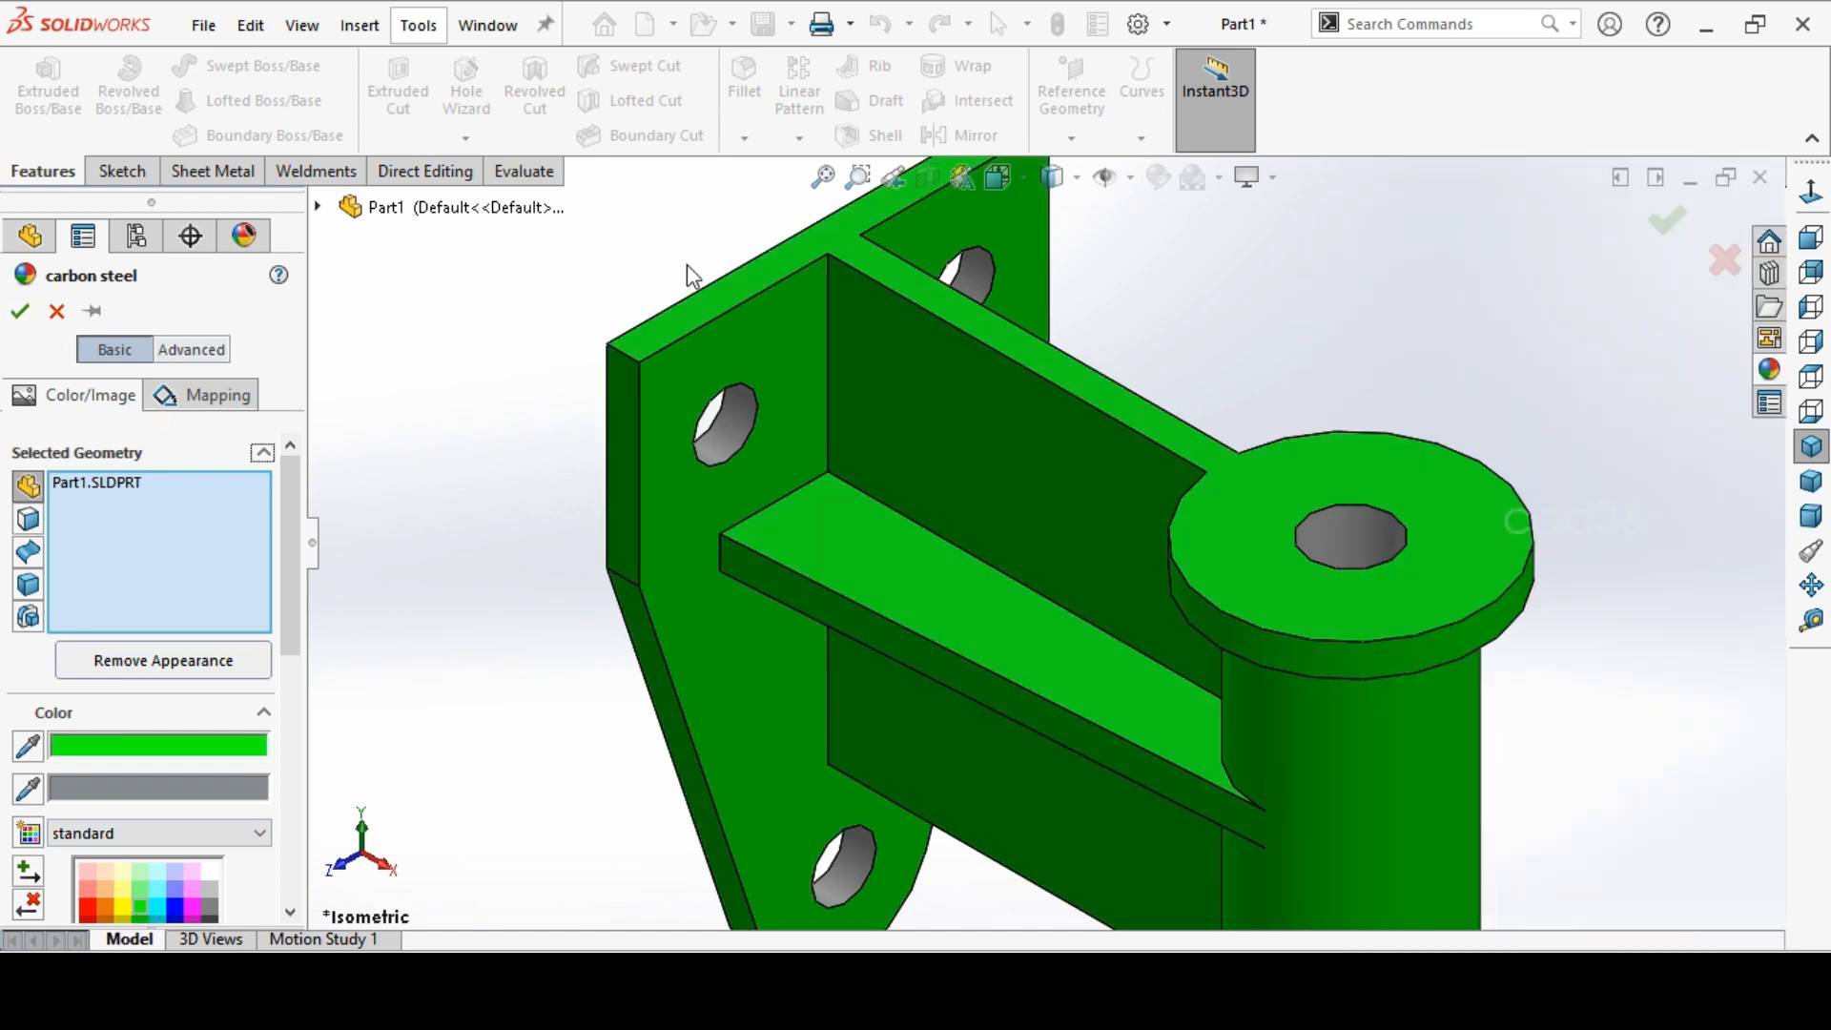
left_click(869, 179)
left_click(828, 182)
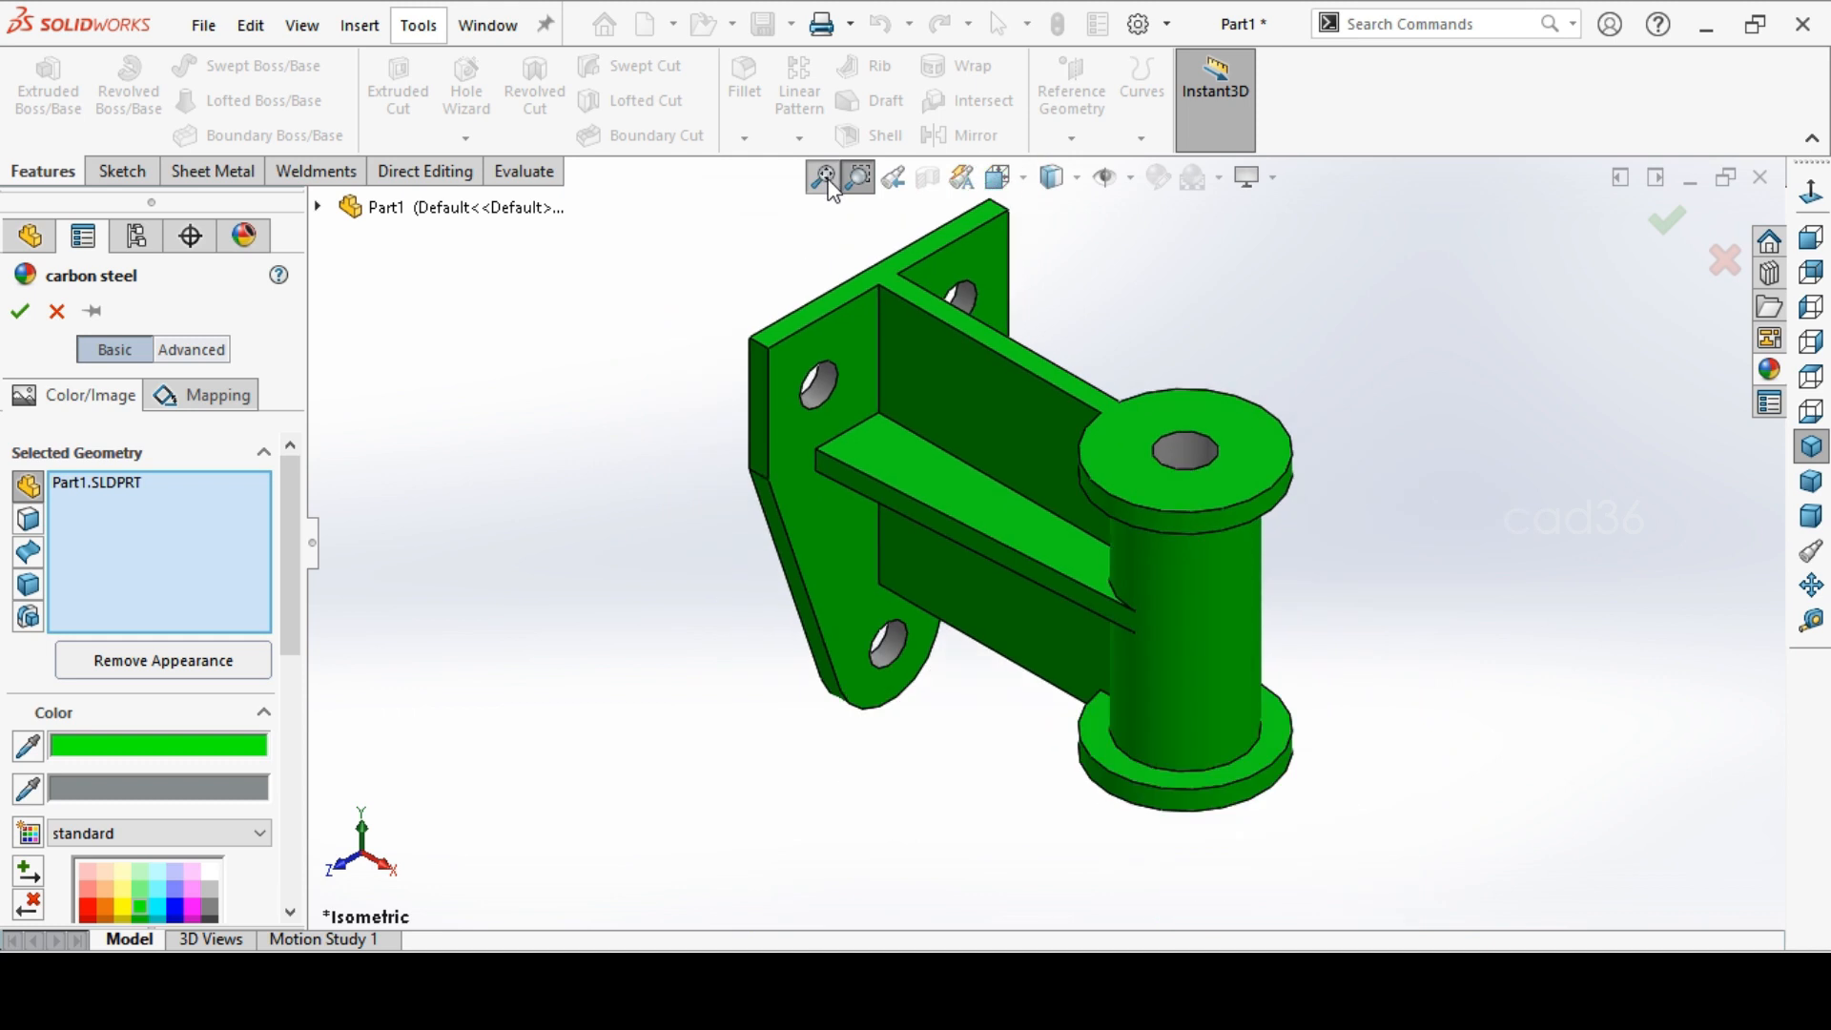
left_click_drag(778, 236, 1291, 725)
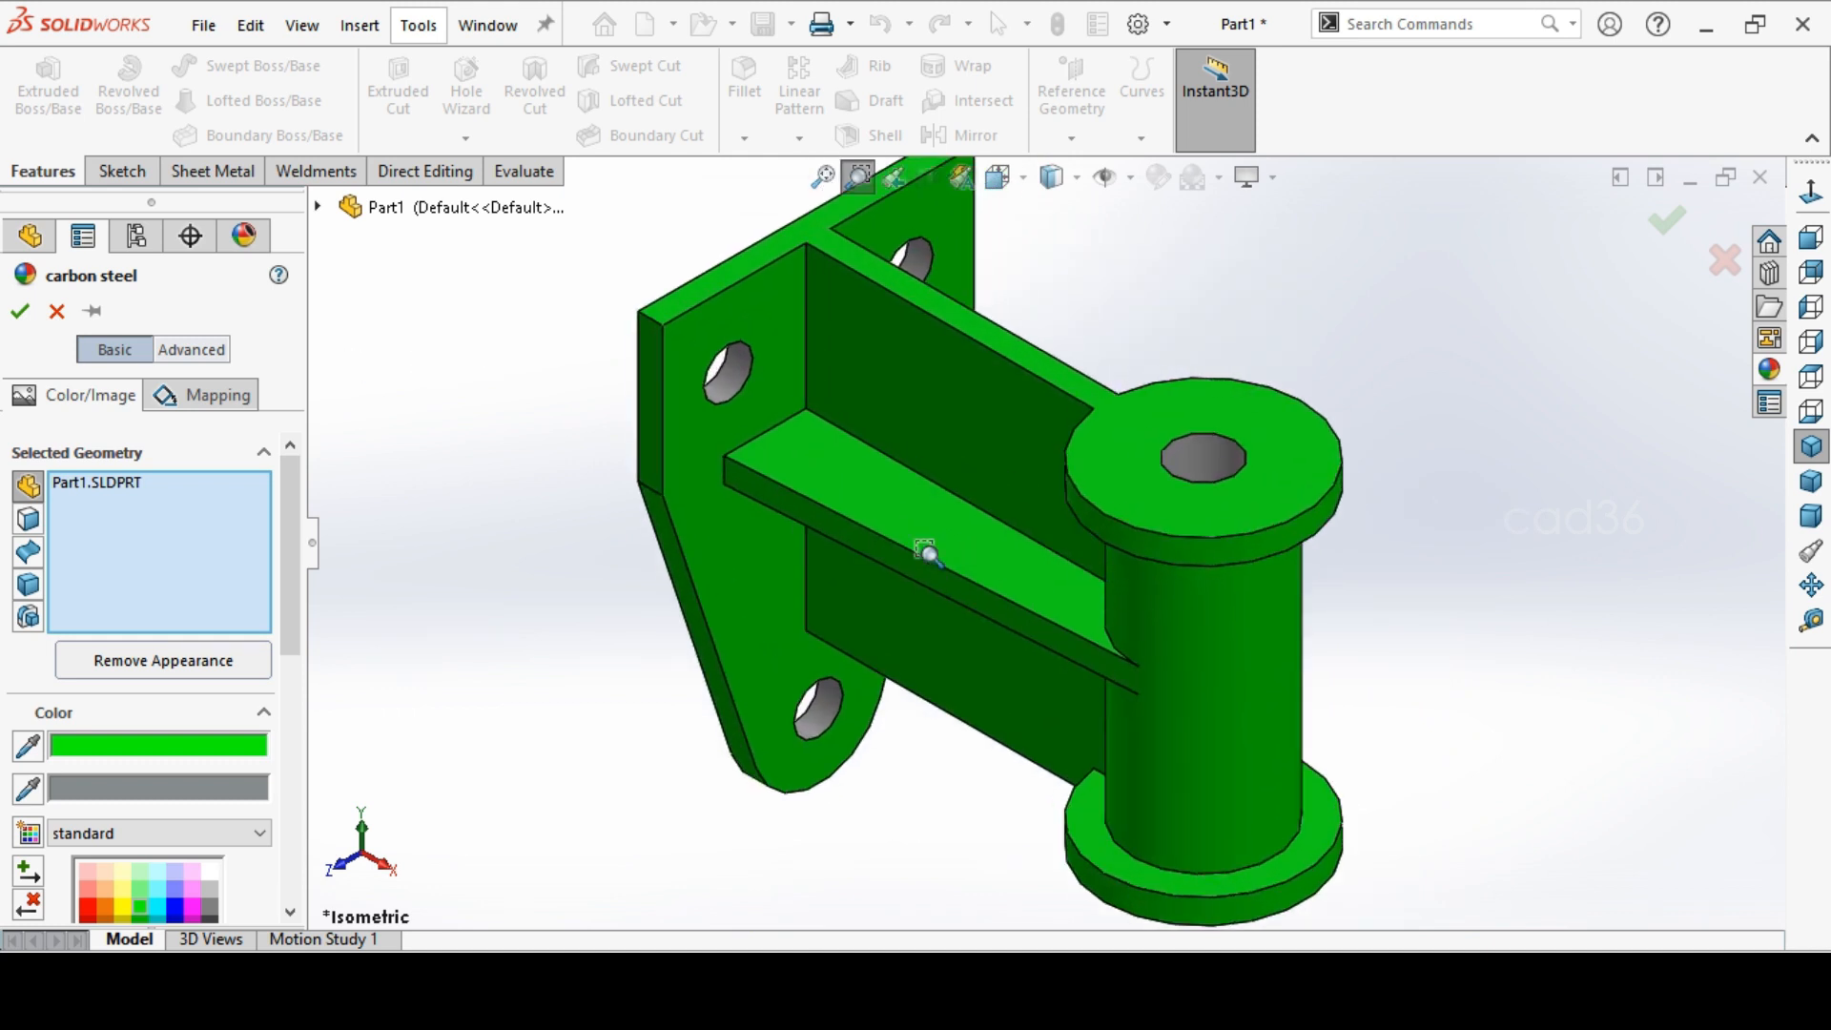
right_click(1230, 326)
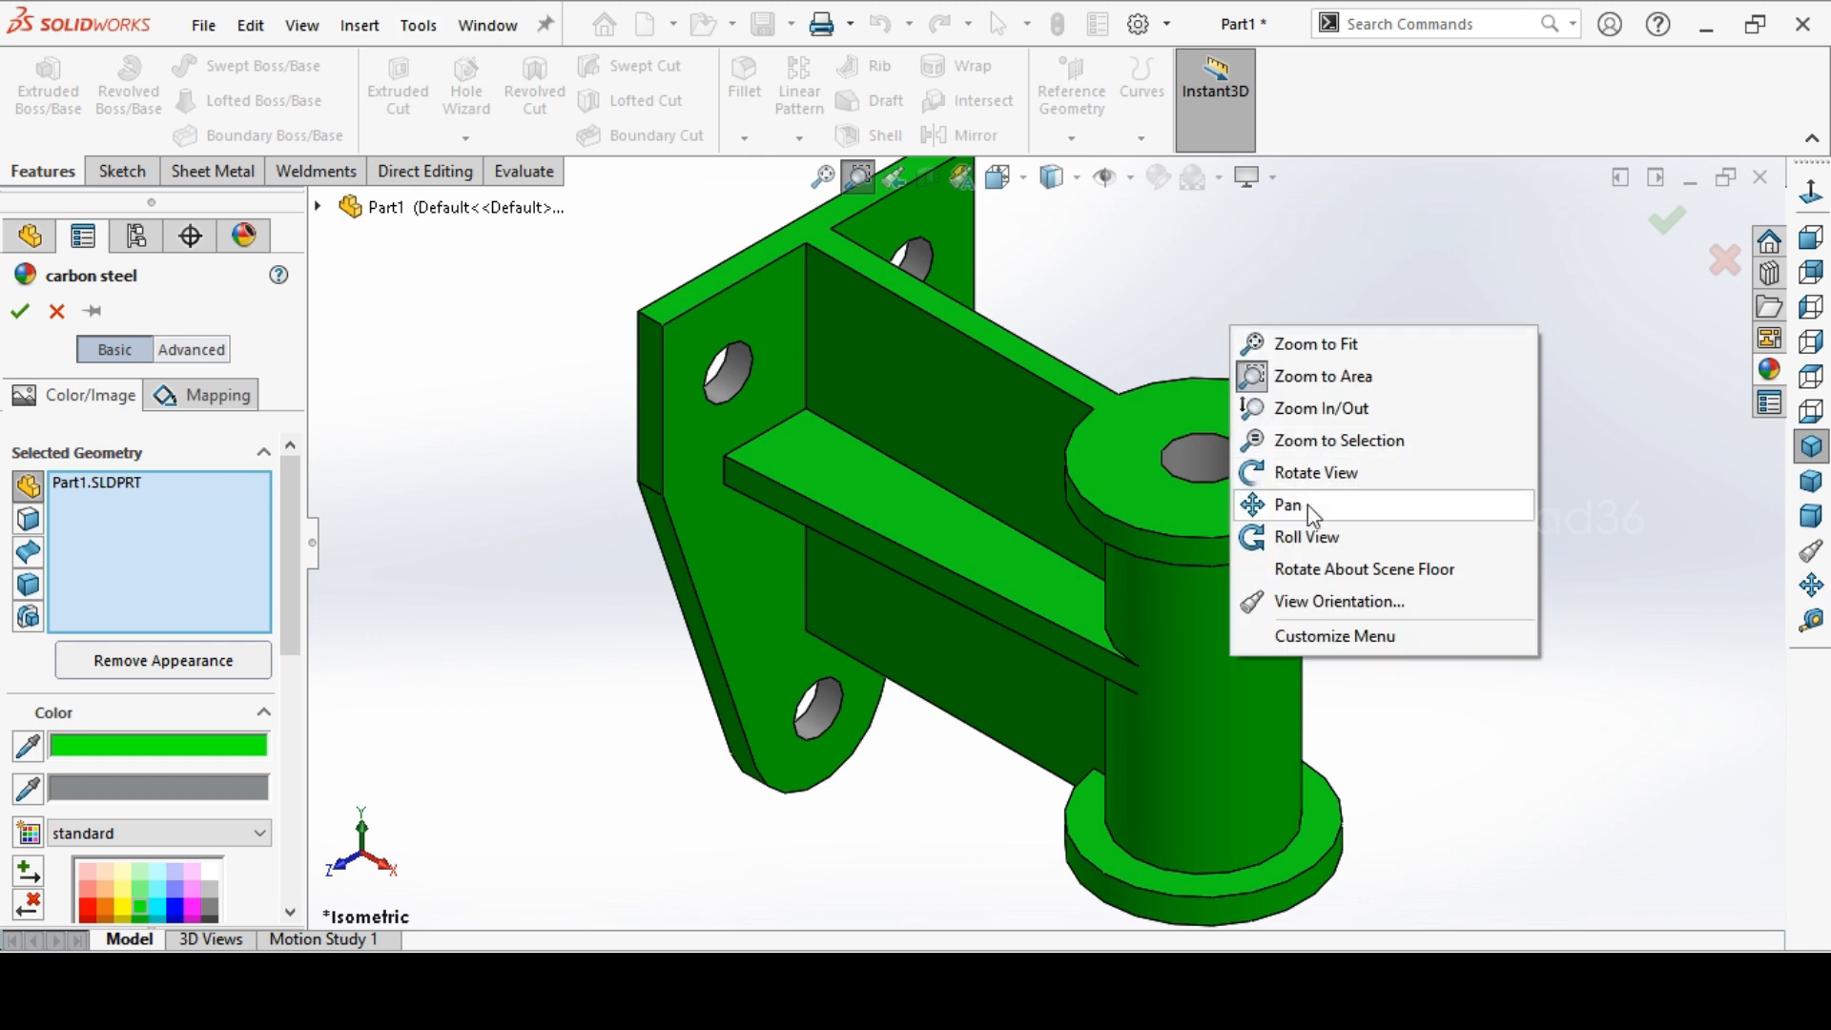
left_click(1314, 300)
key("Escape")
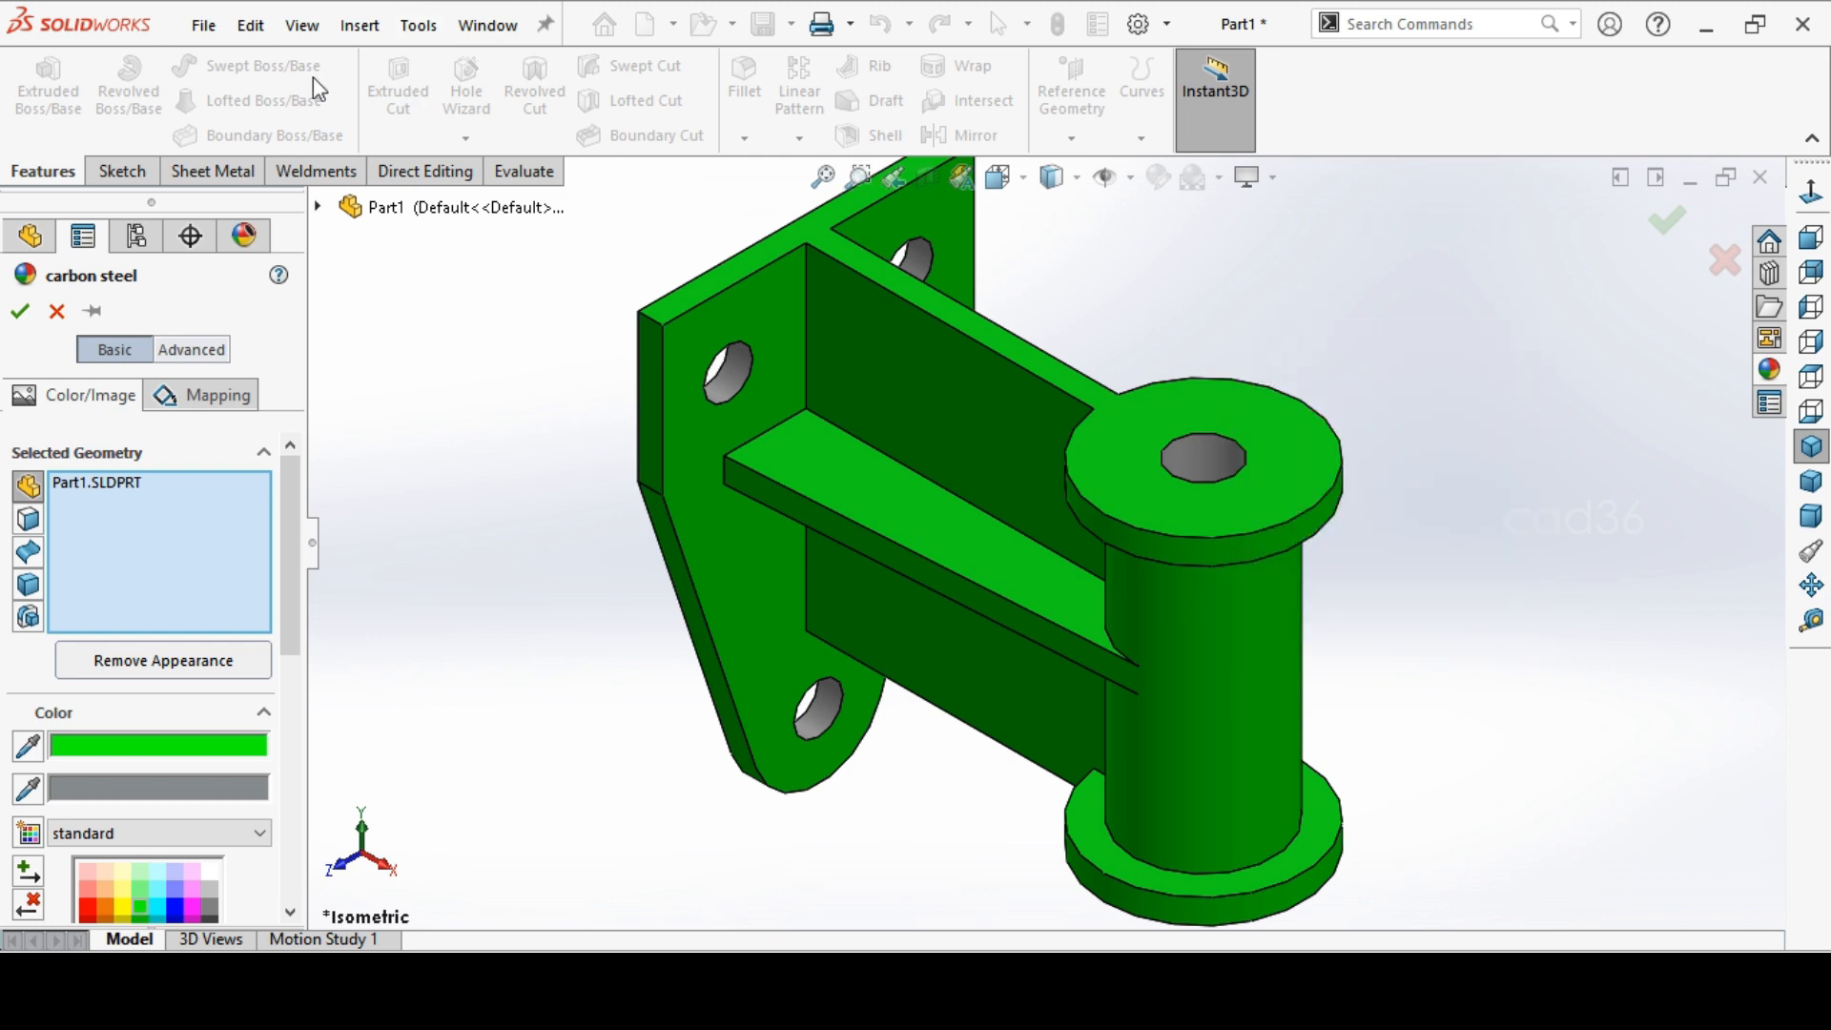
left_click(1656, 229)
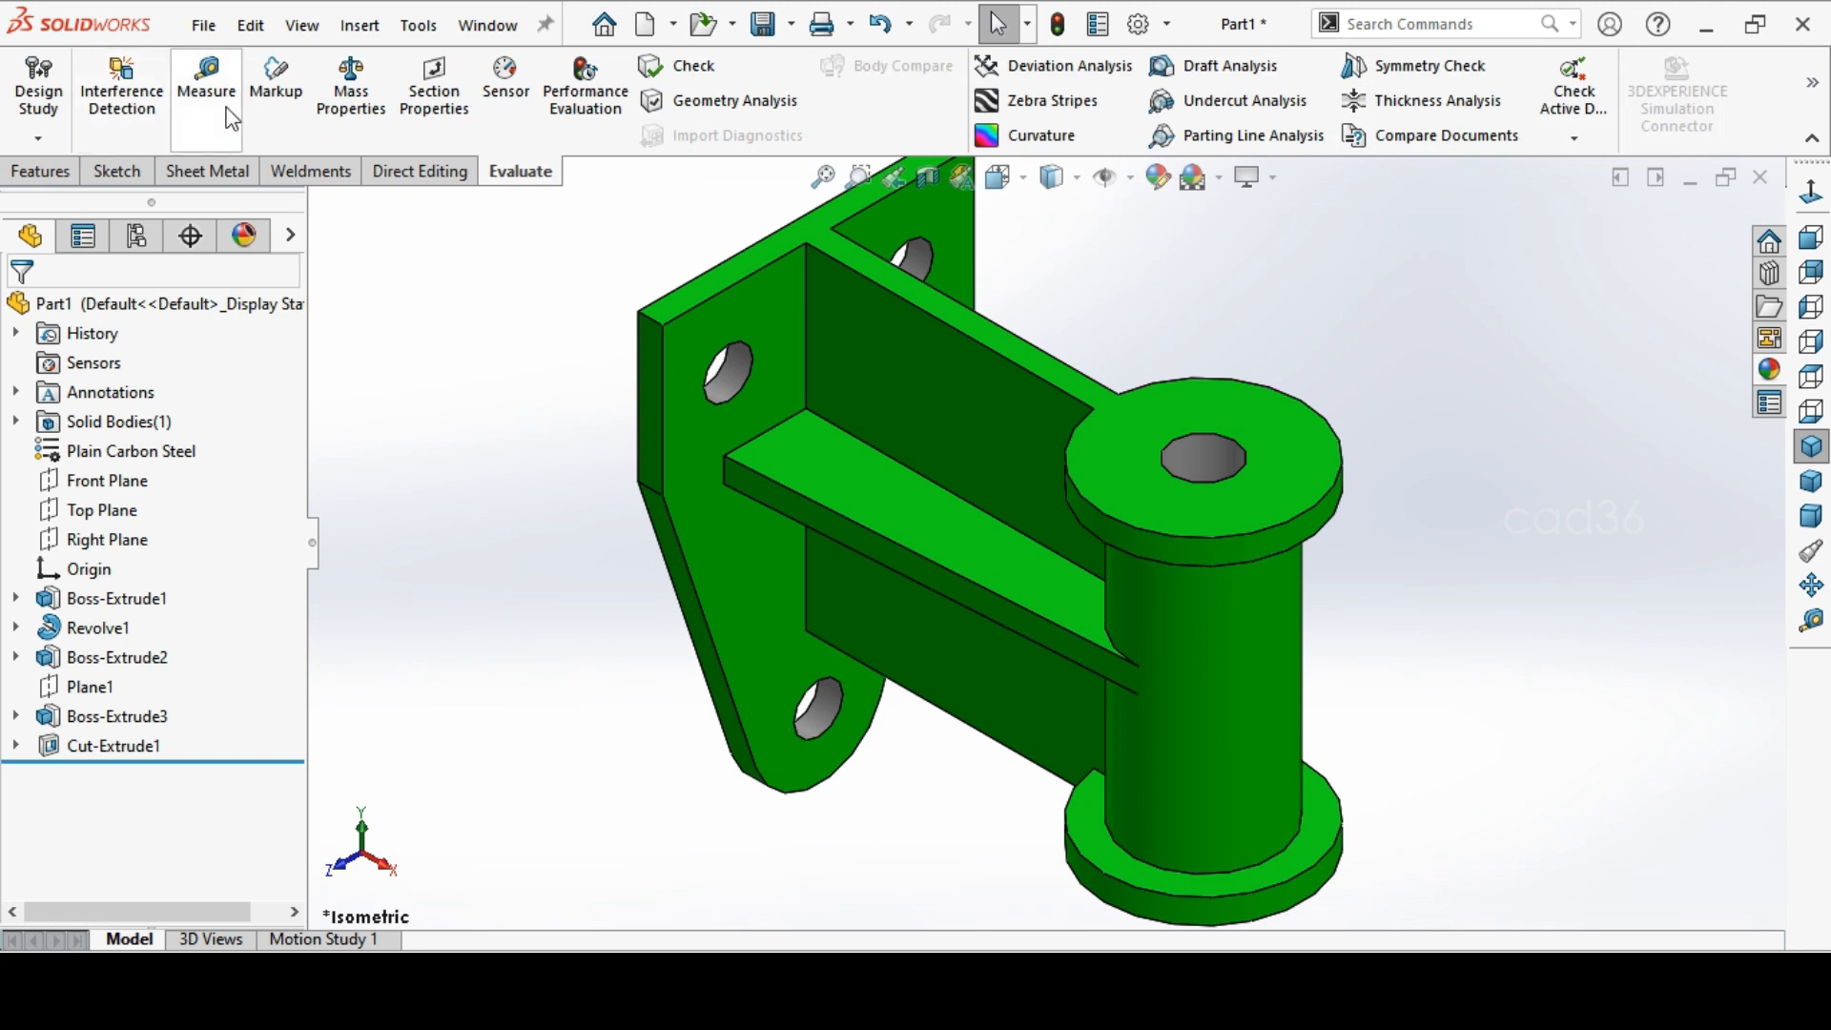
Evaluate the part's mass properties with custom units of millimetres for length, kilograms for mass and millimeters^3 per unit volume
left_click(324, 109)
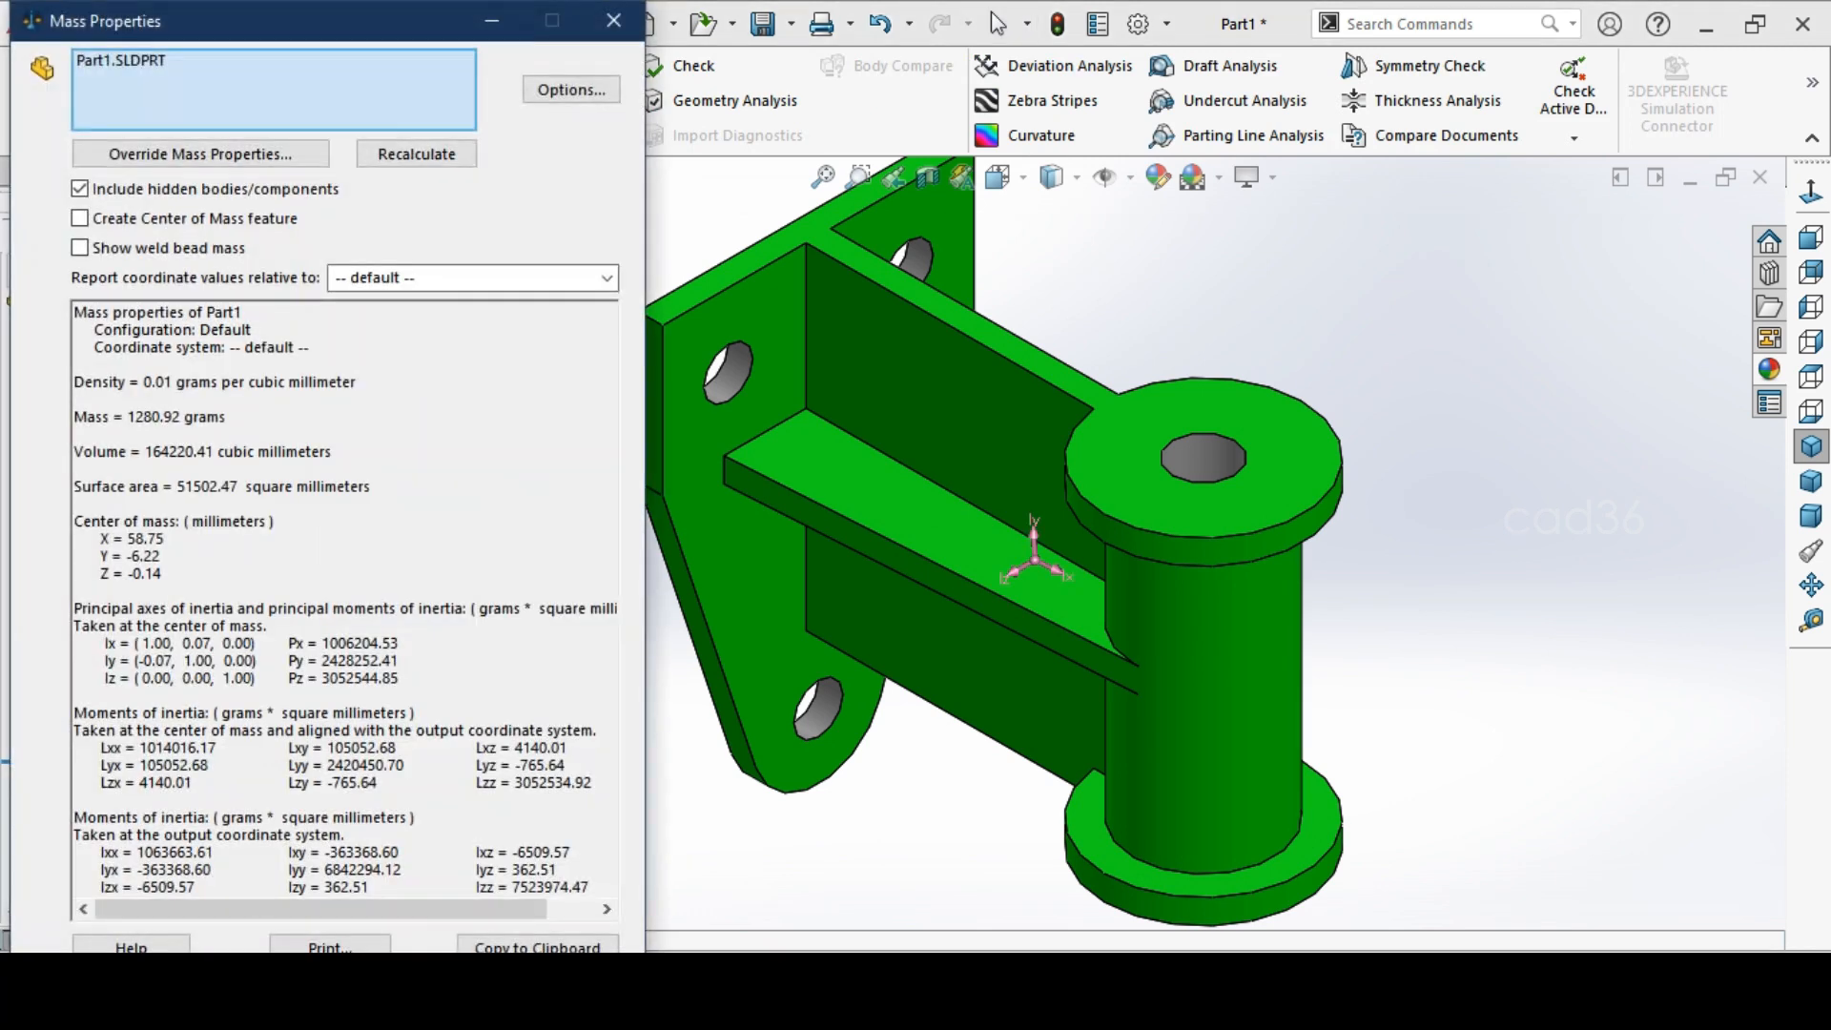
left_click(534, 93)
left_click(276, 292)
left_click(274, 410)
left_click(276, 472)
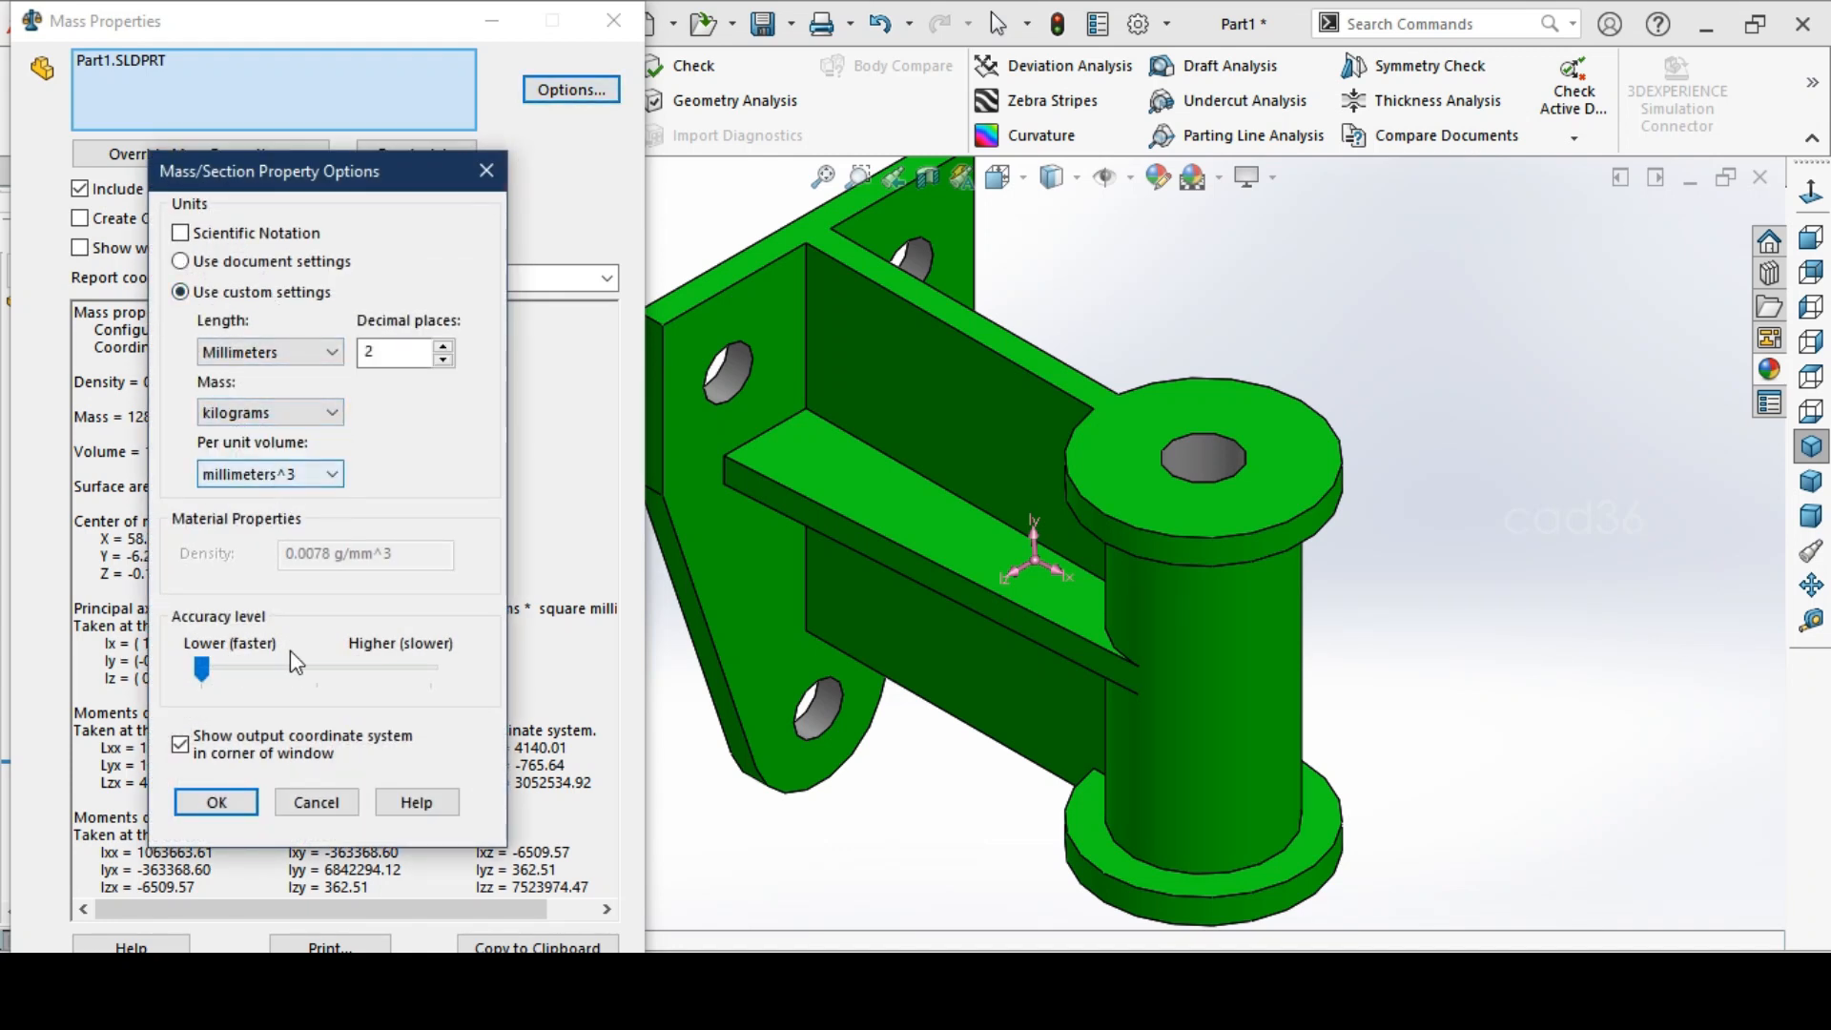
left_click(217, 802)
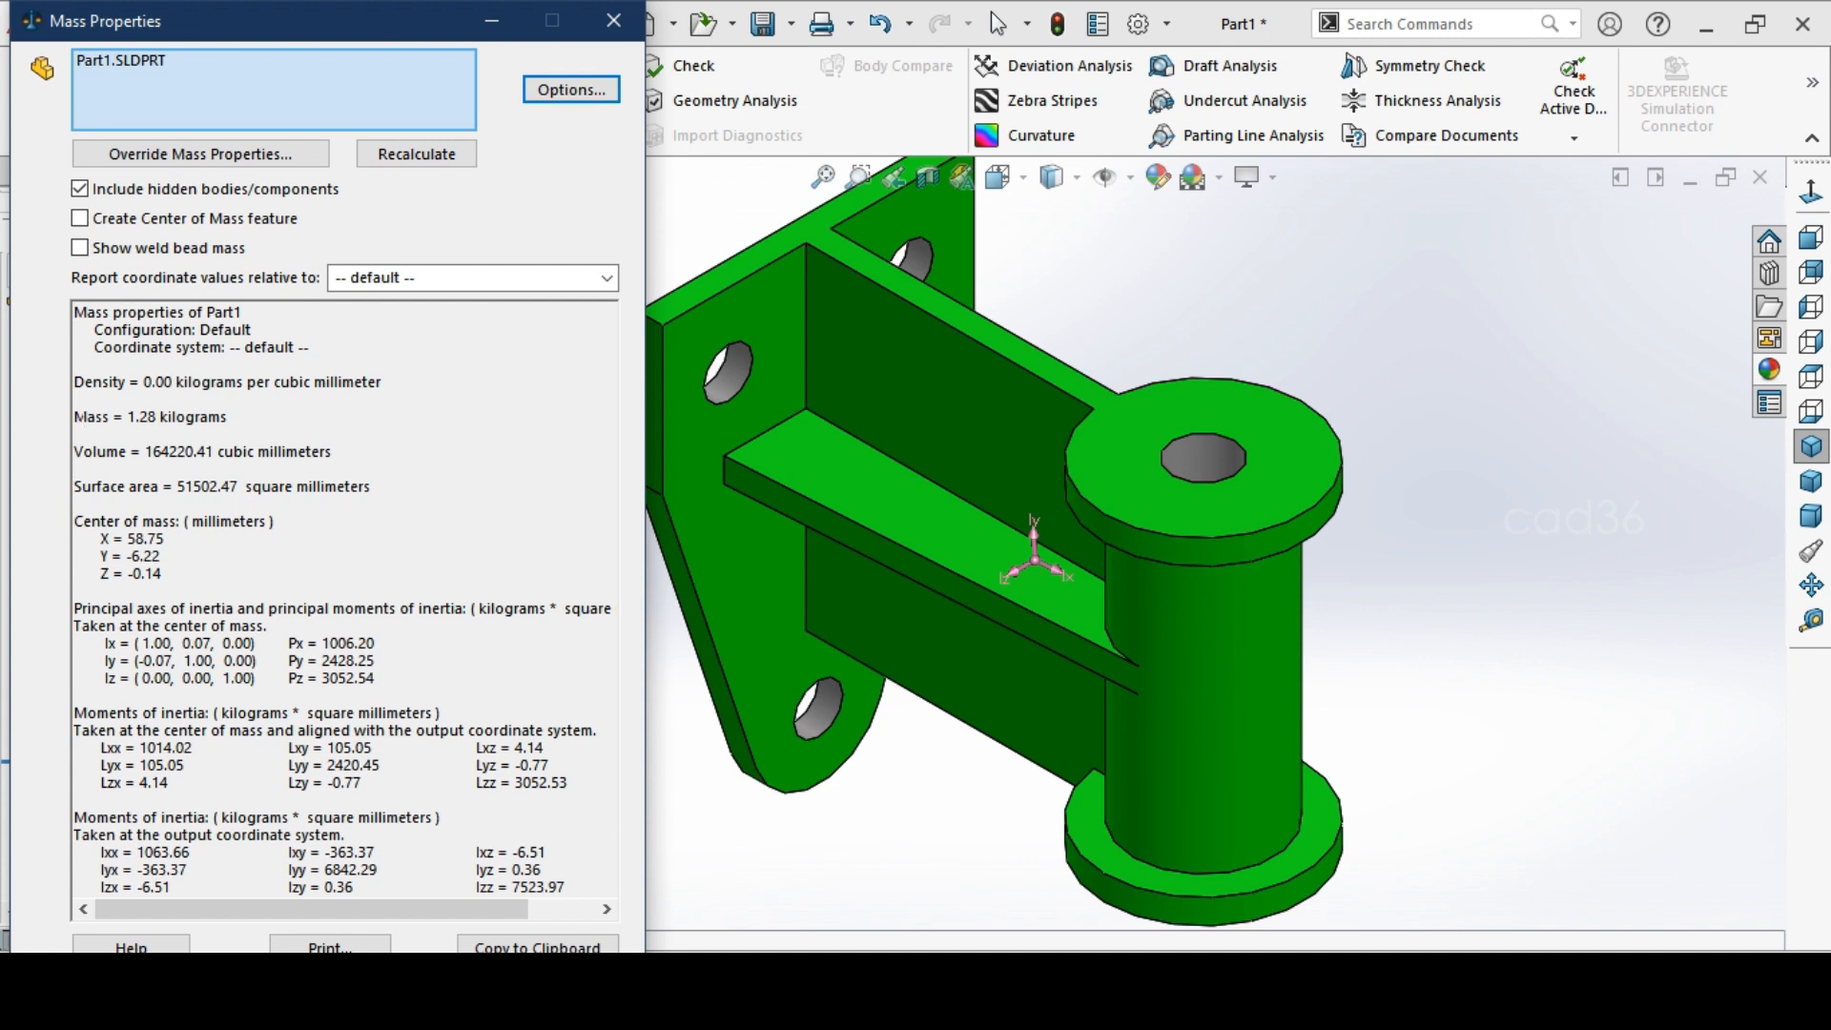
Read the part's mass and volume in the mass properties report and close the report
left_click_drag(74, 418, 231, 418)
left_click(302, 452)
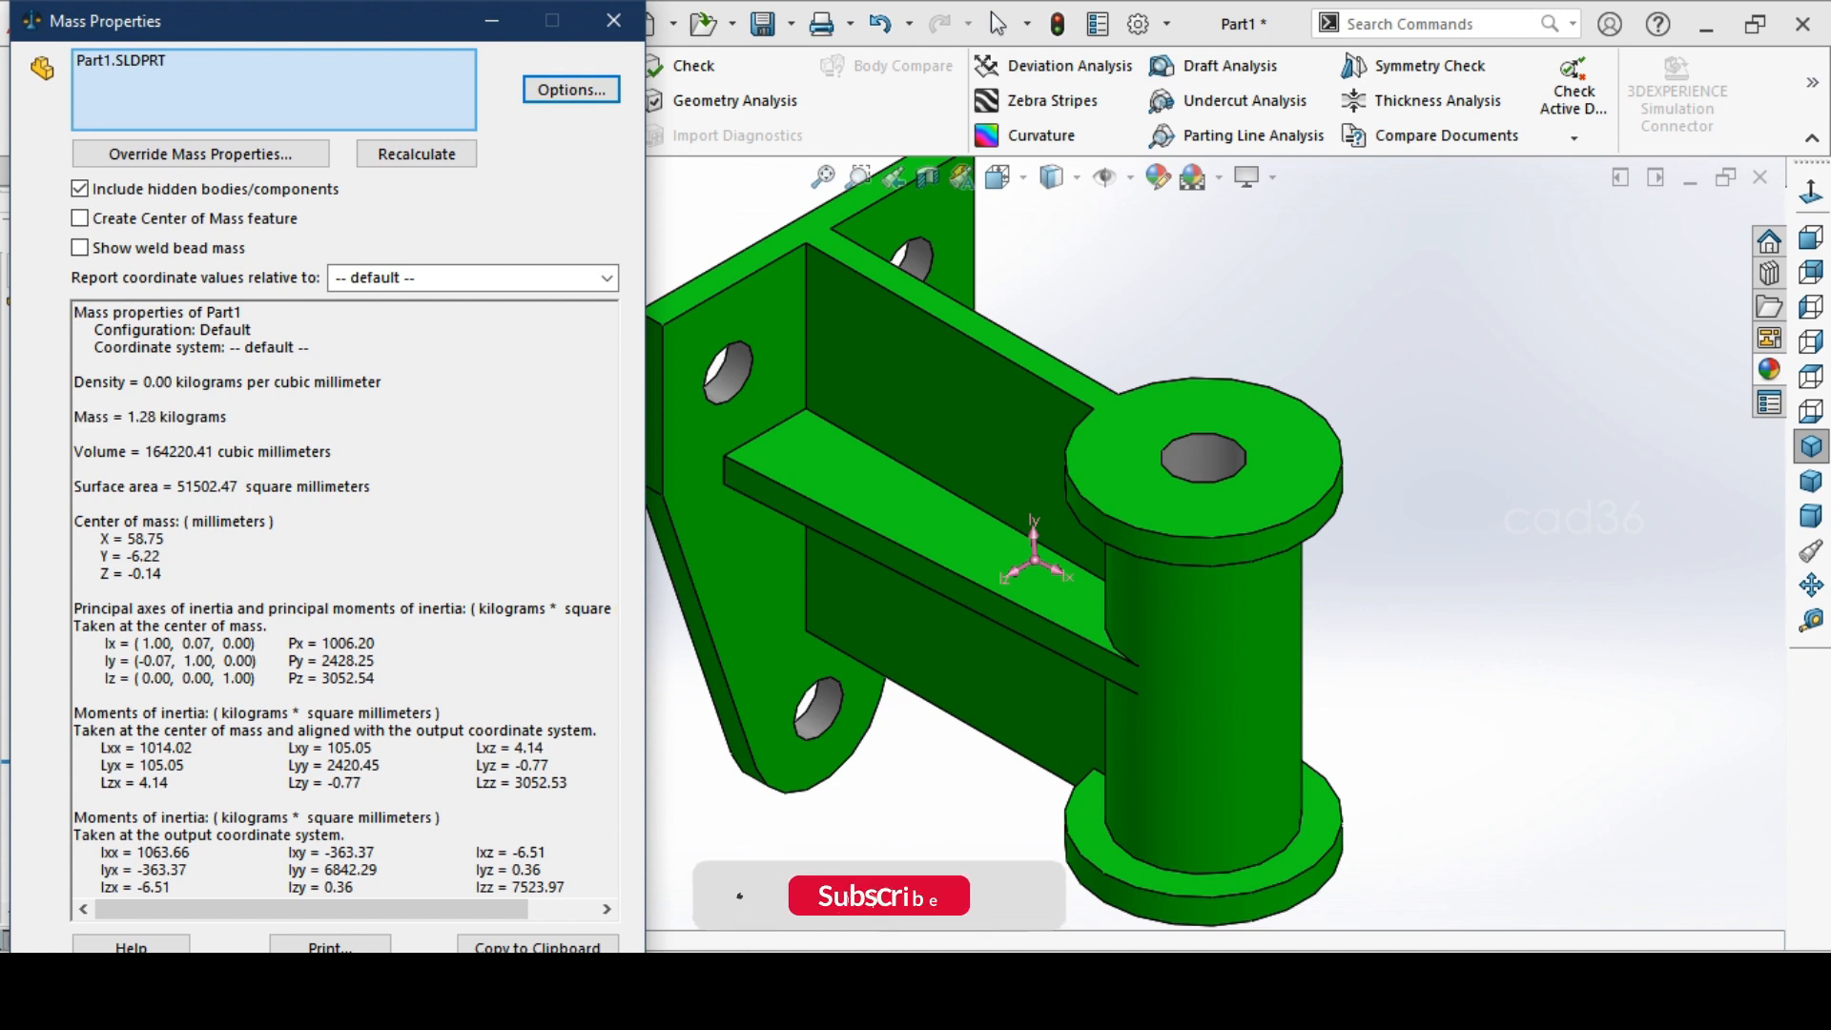
left_click(602, 23)
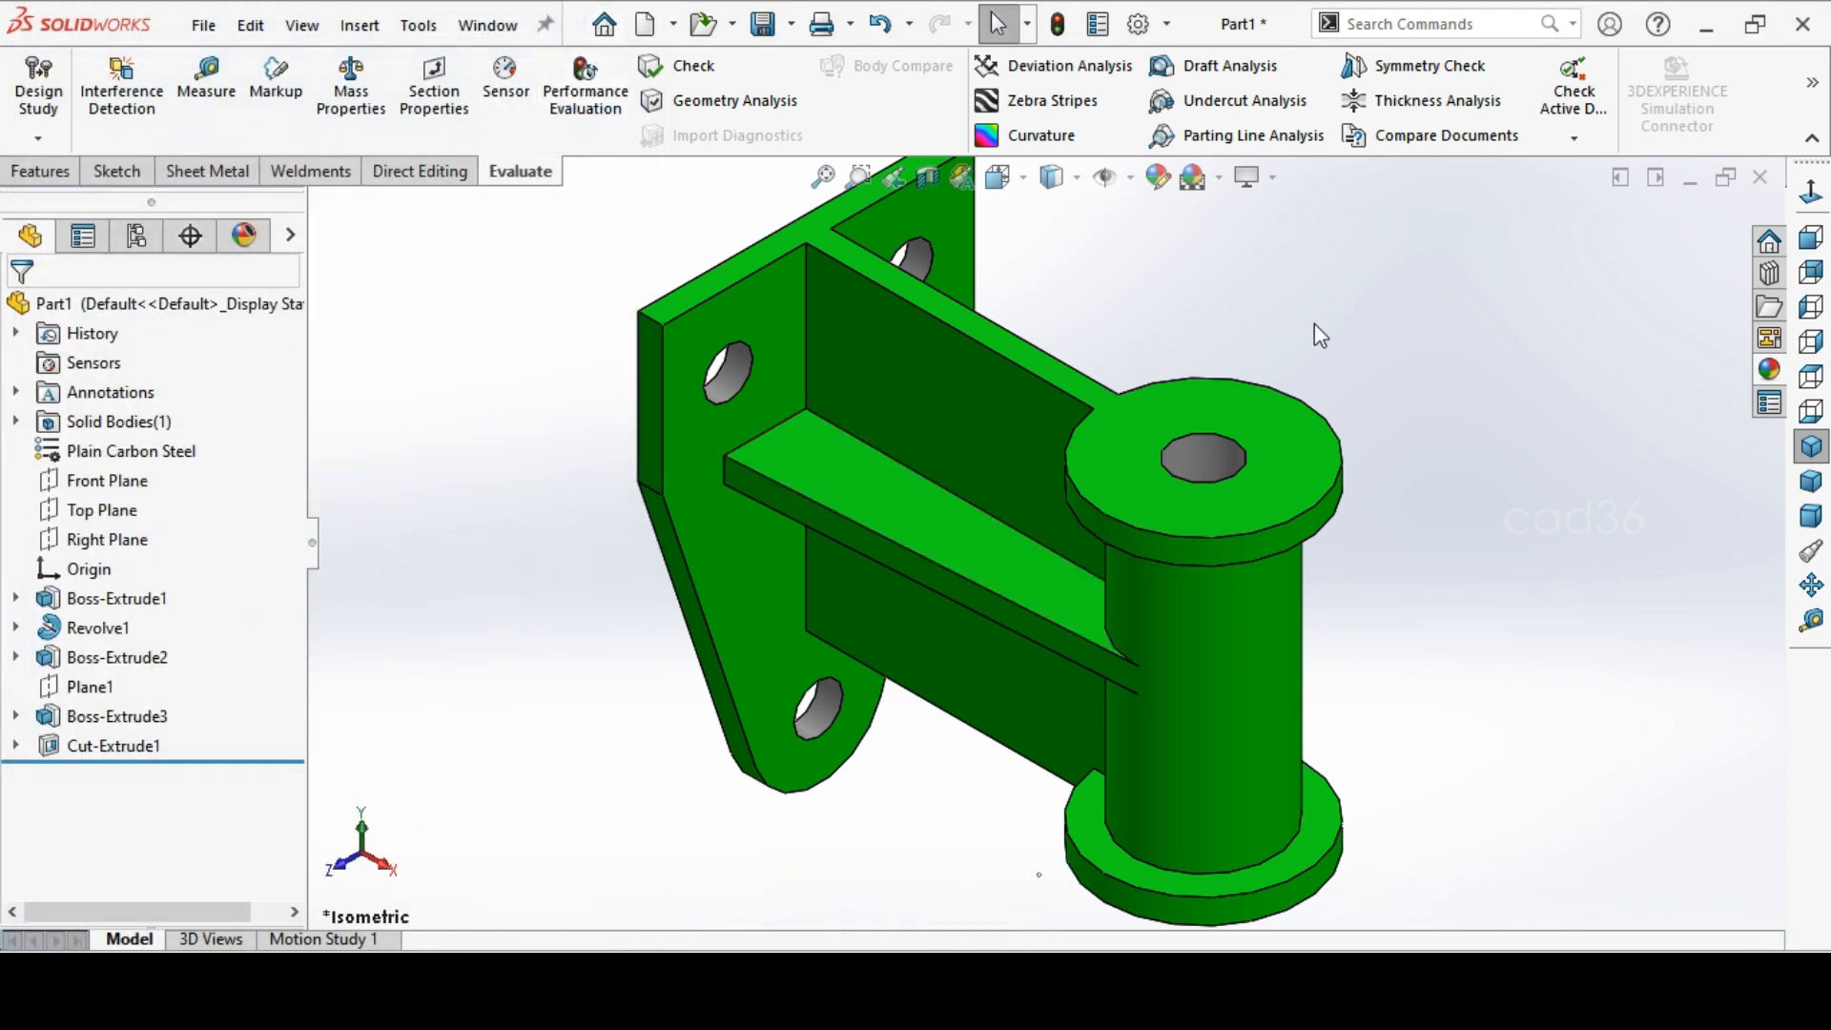